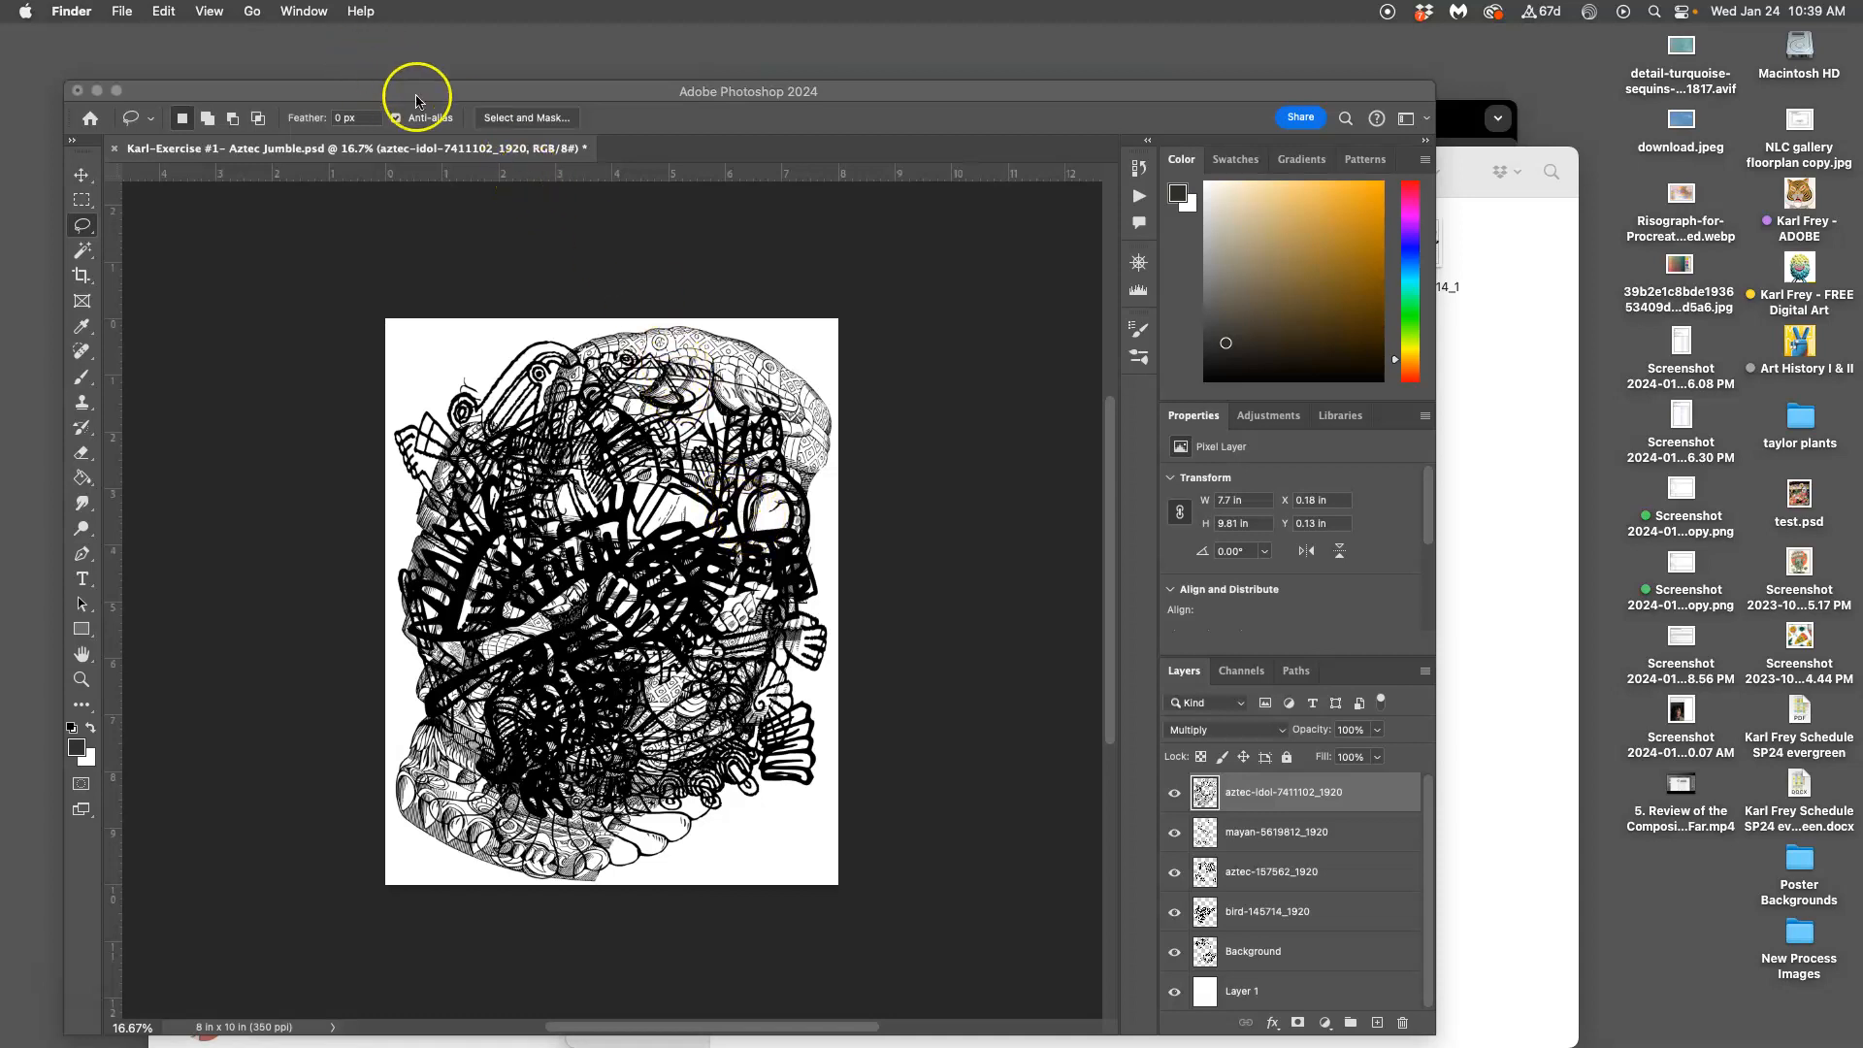
# Zoom the Aztec Jumble canvas to 100% actual size through the View menu
pyautogui.click(517, 93)
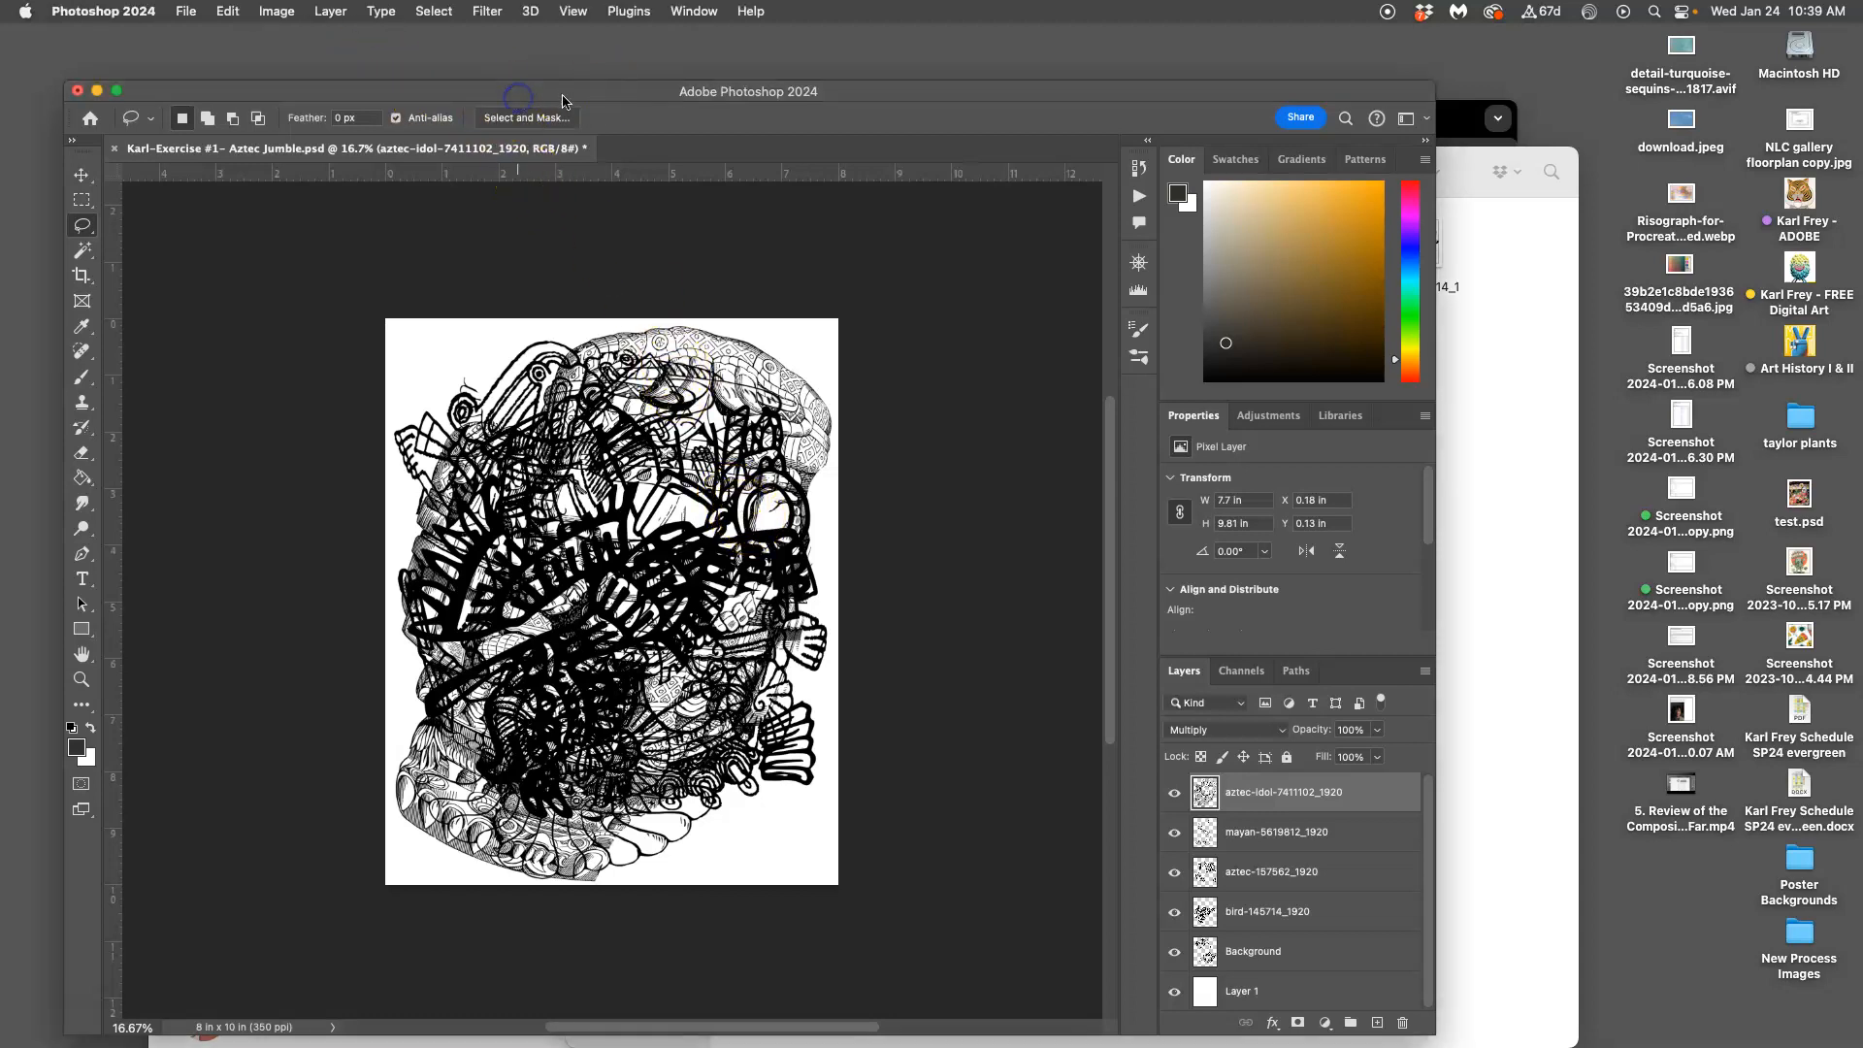
pyautogui.click(573, 12)
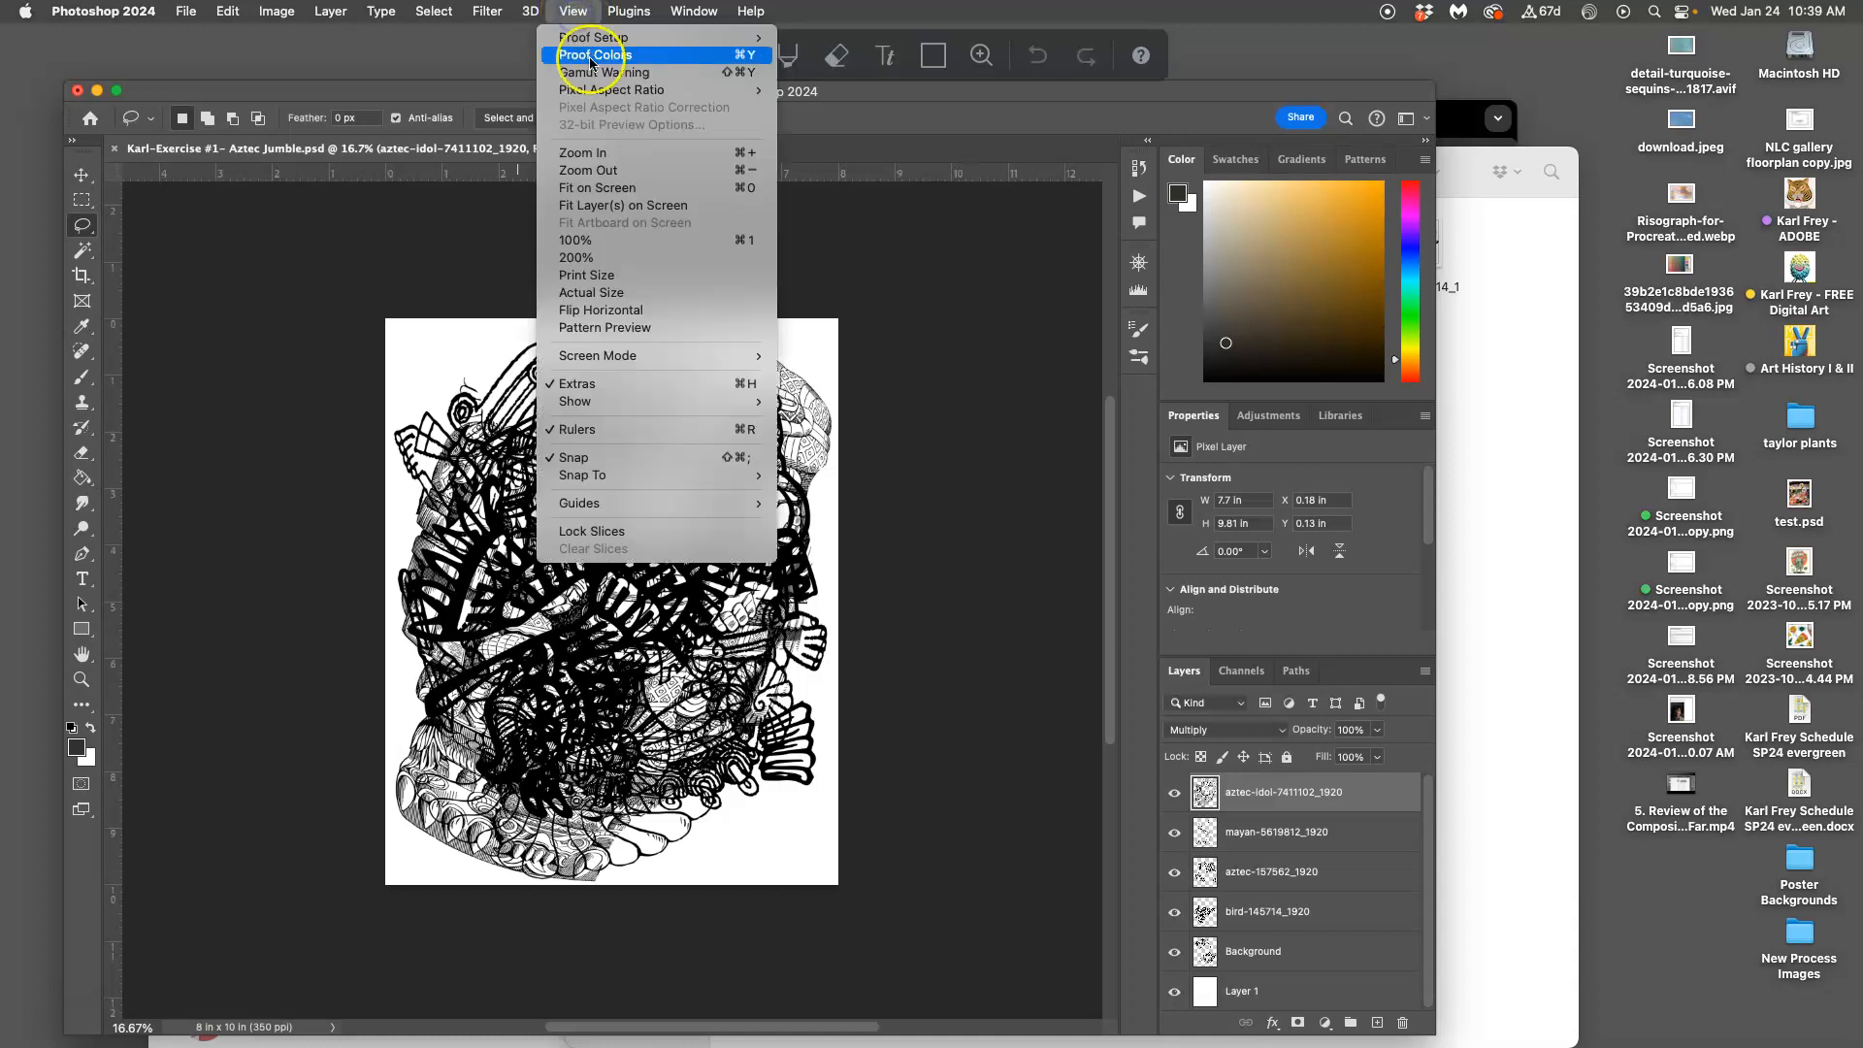
pyautogui.click(592, 240)
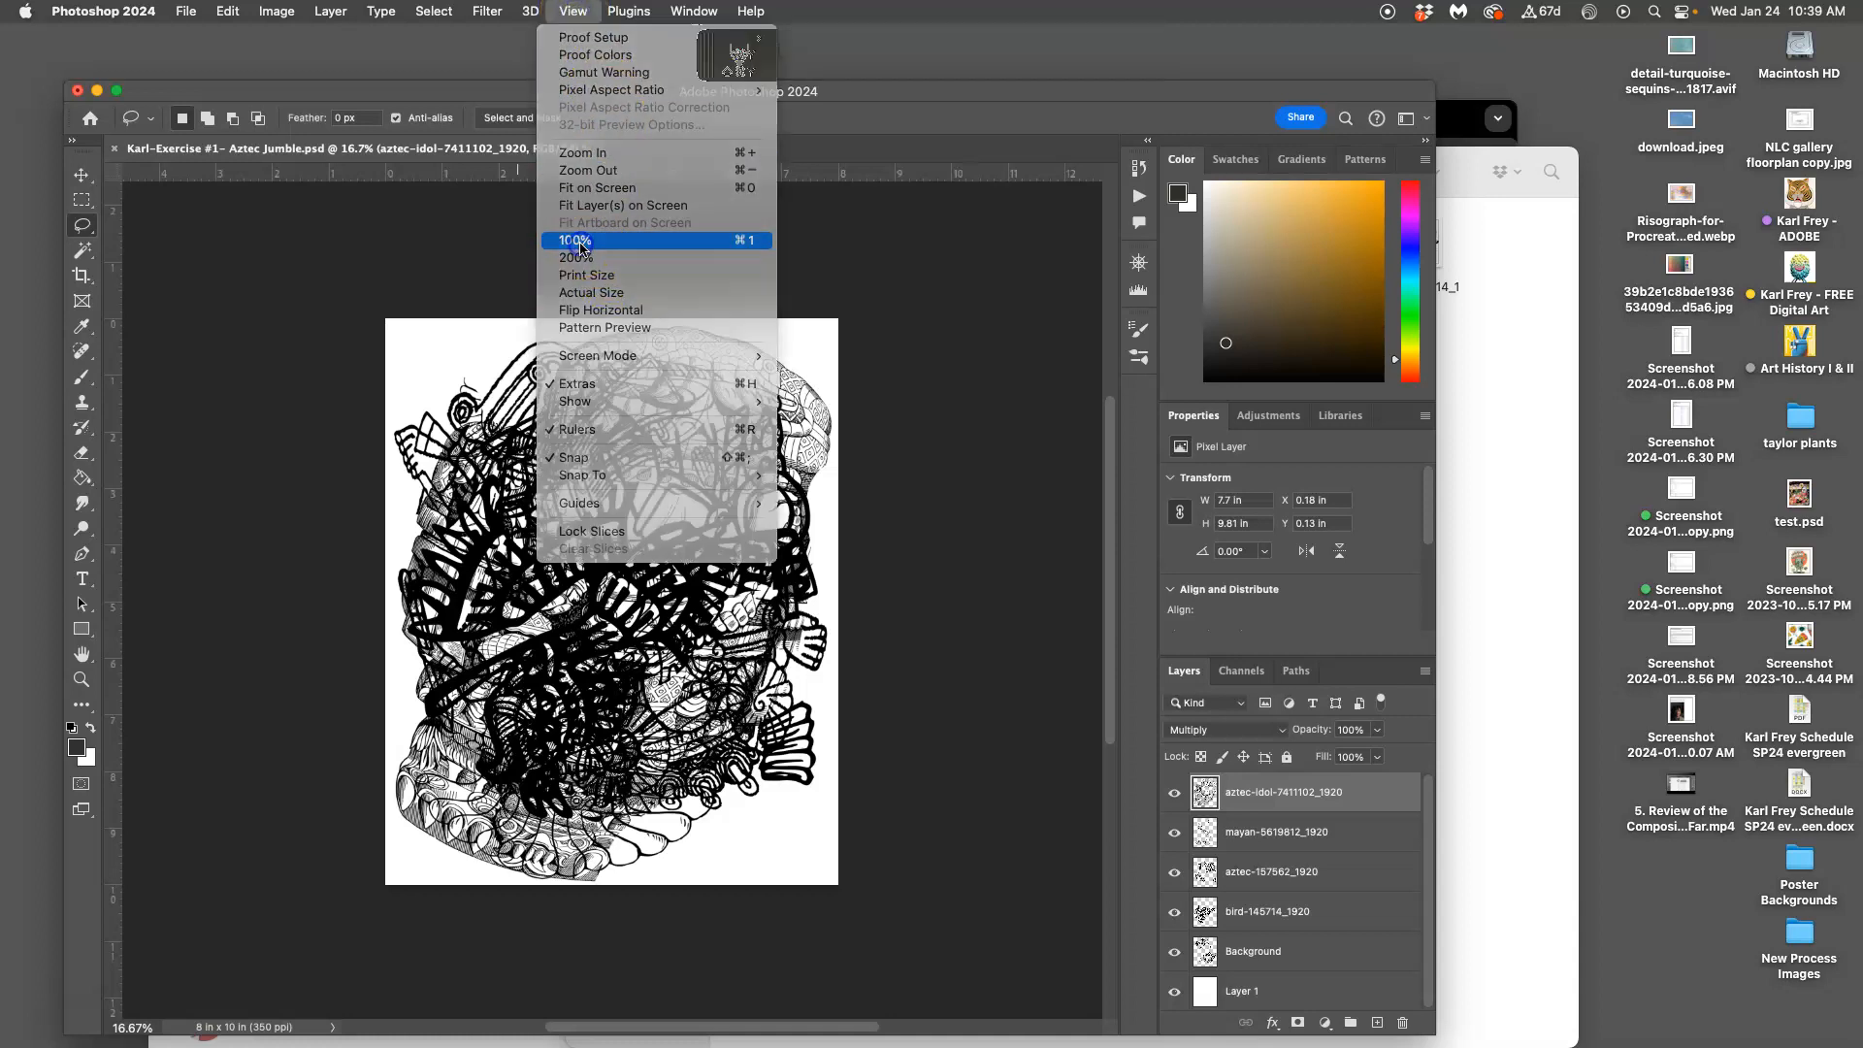
pyautogui.scroll(20, 672, 437)
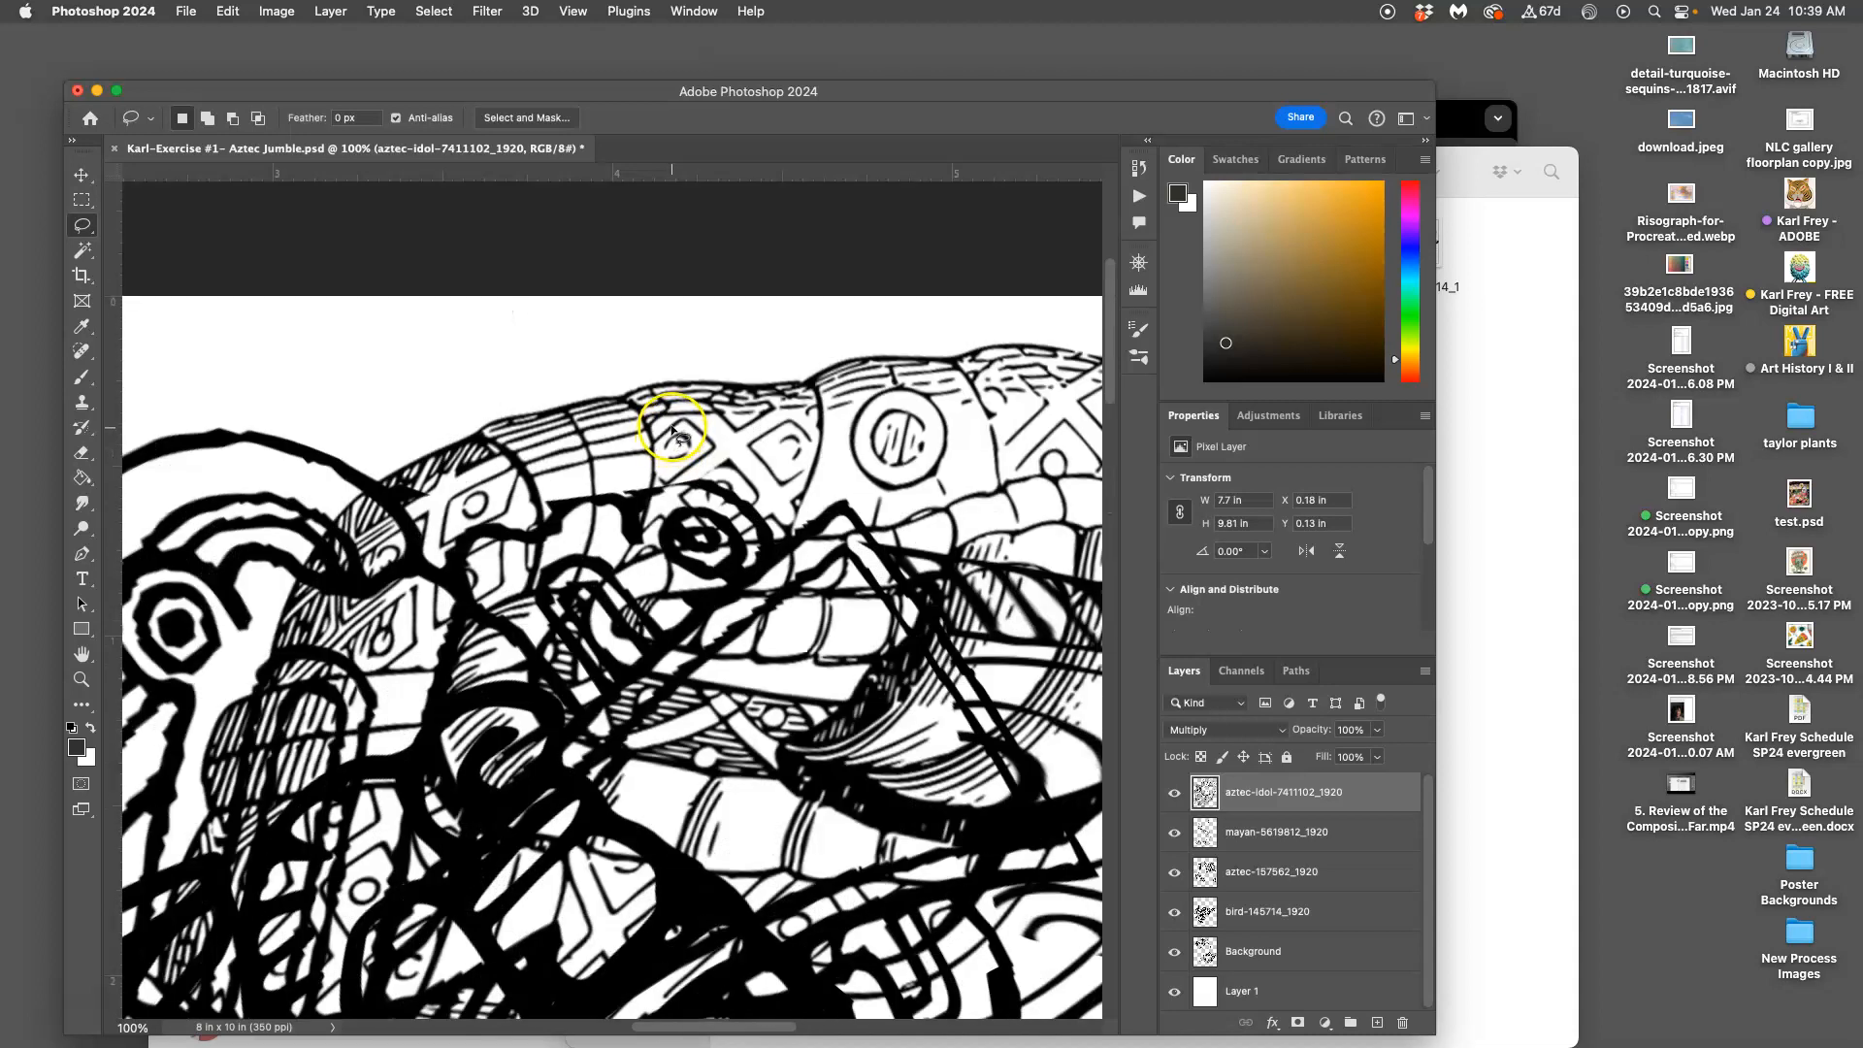
# Pan around the canvas, hide the Background and briefly toggle the aztec-idol layer to check the strokes
pyautogui.hscroll(-10, 671, 434)
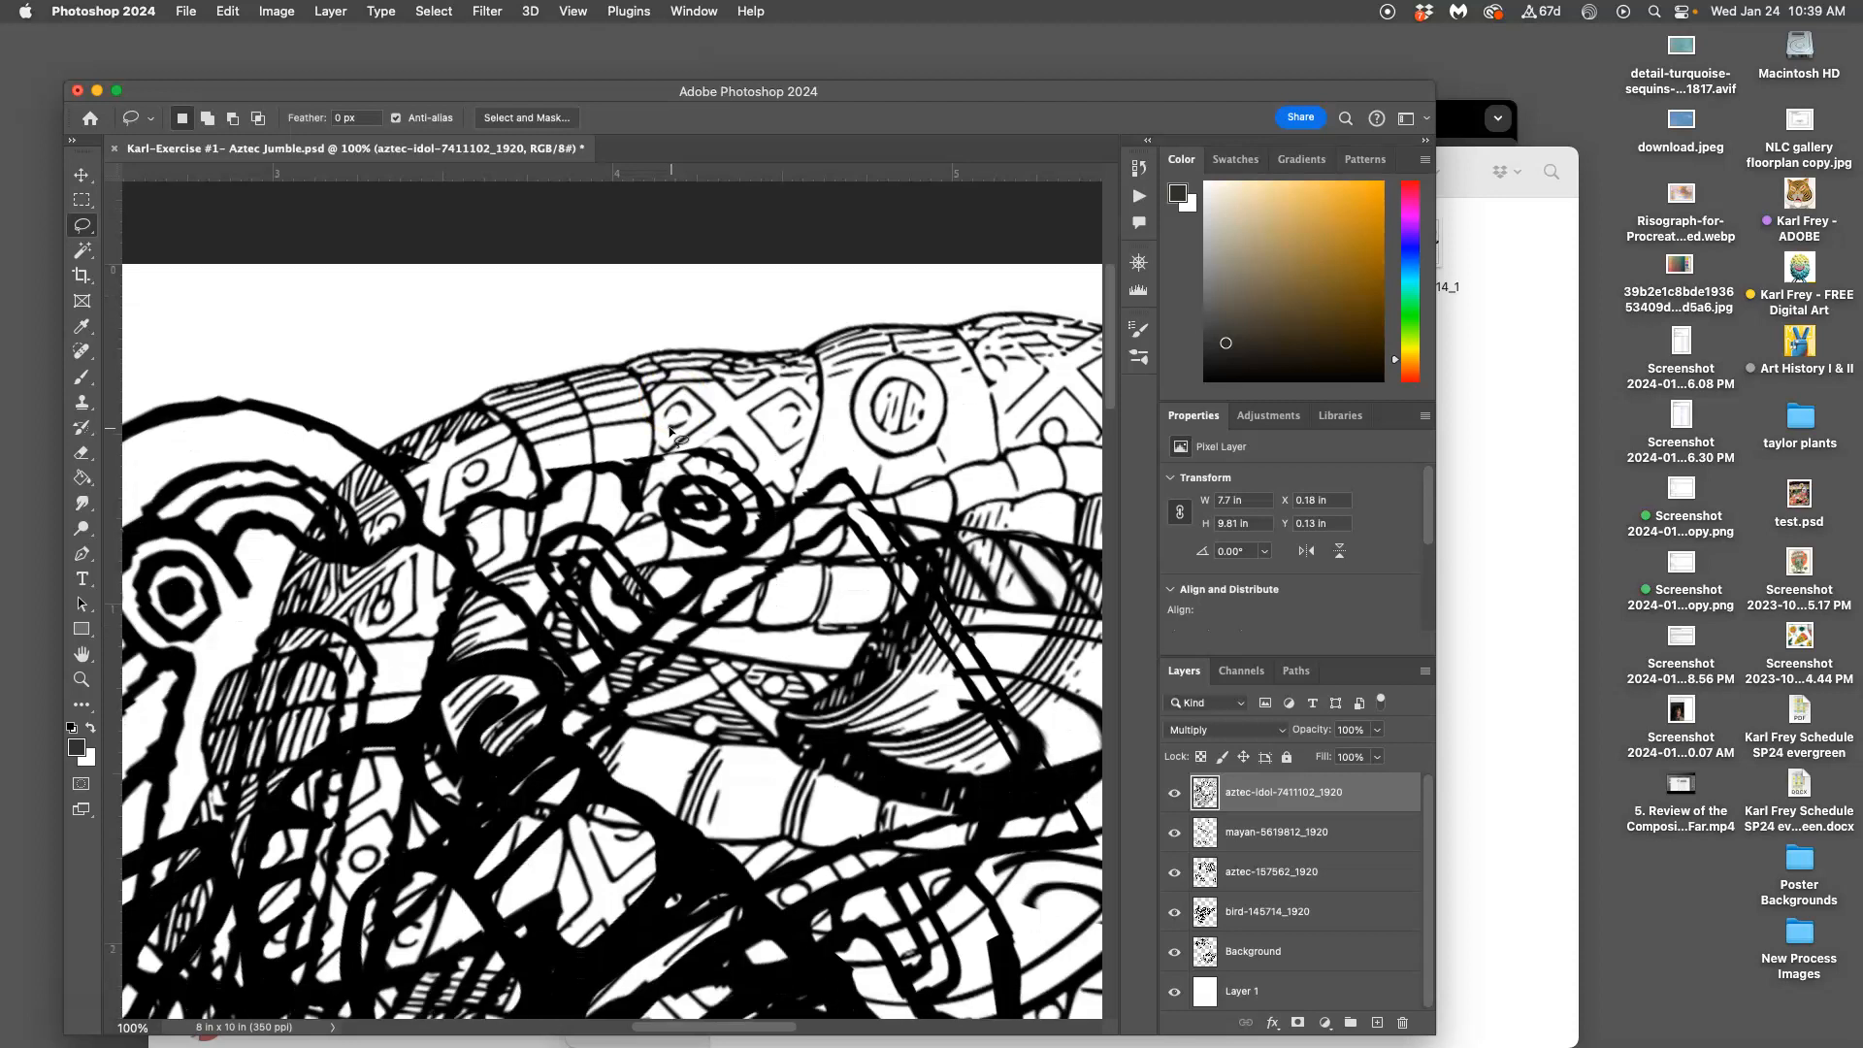
pyautogui.scroll(-5, 666, 436)
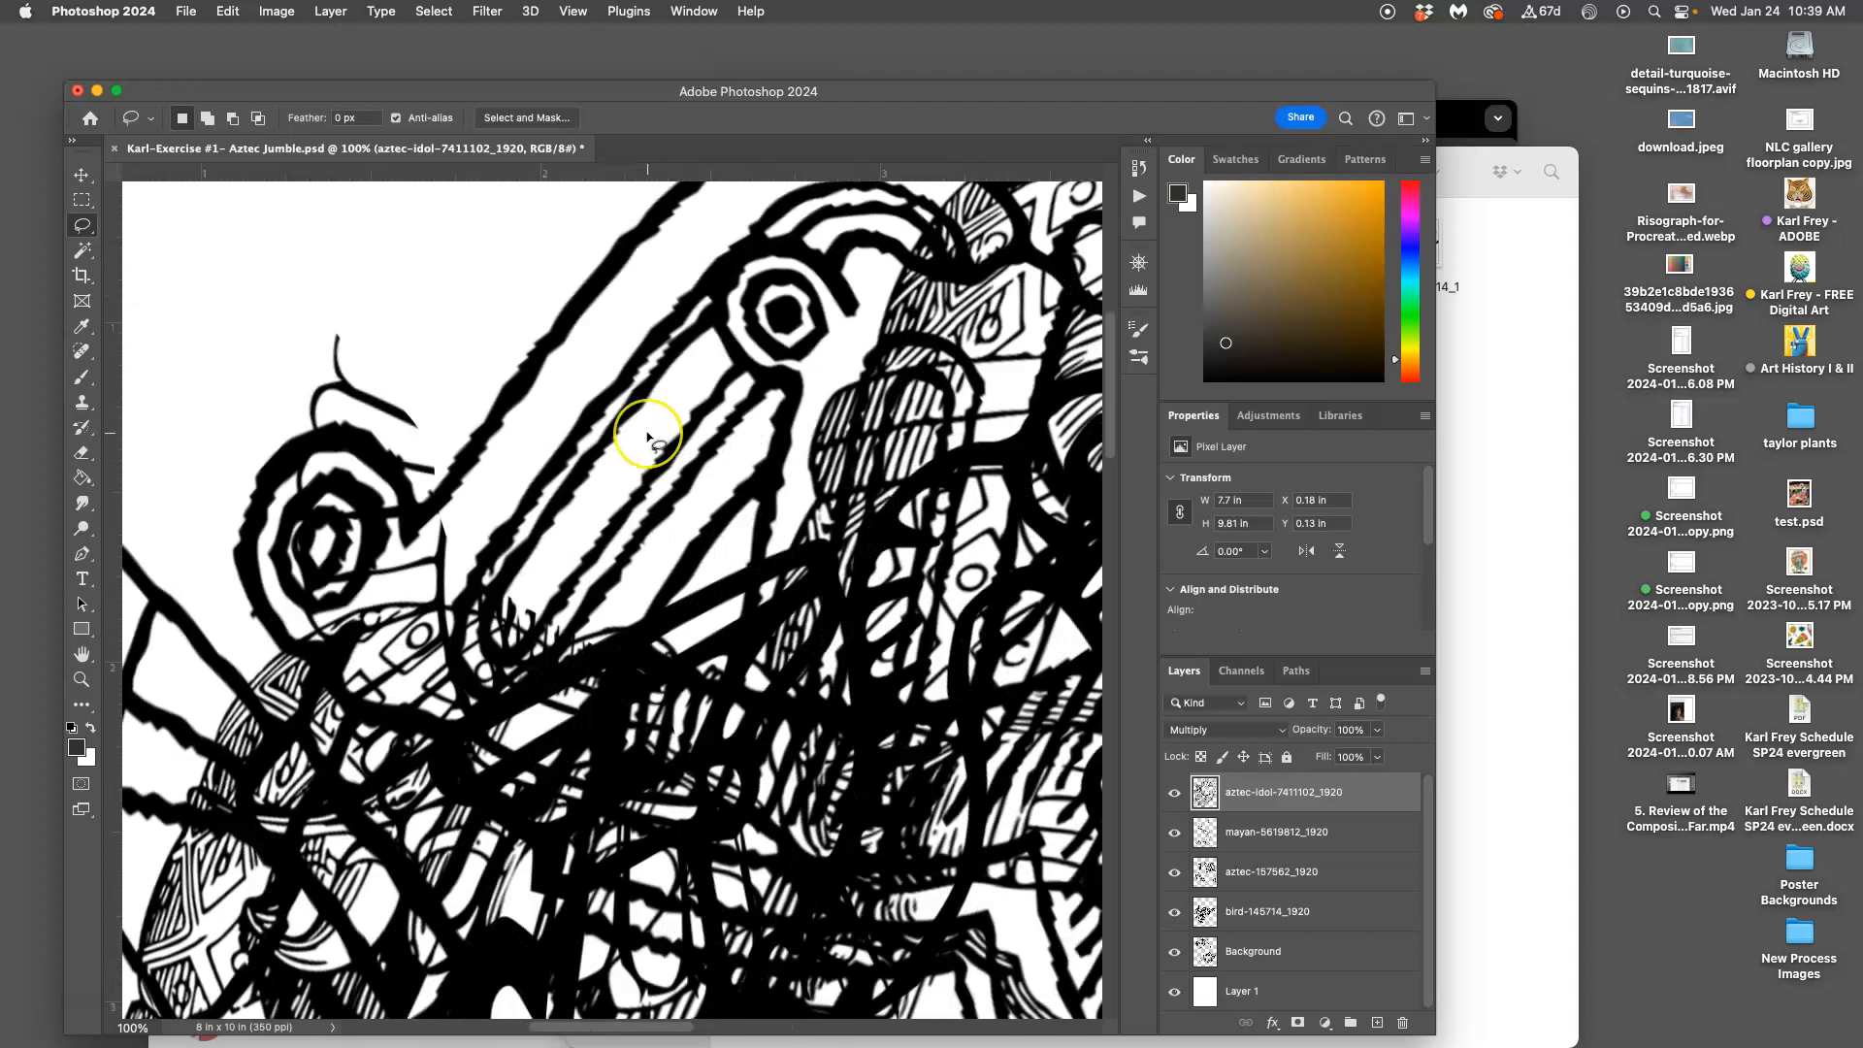
pyautogui.hscroll(-10, 650, 437)
pyautogui.hscroll(5, 650, 442)
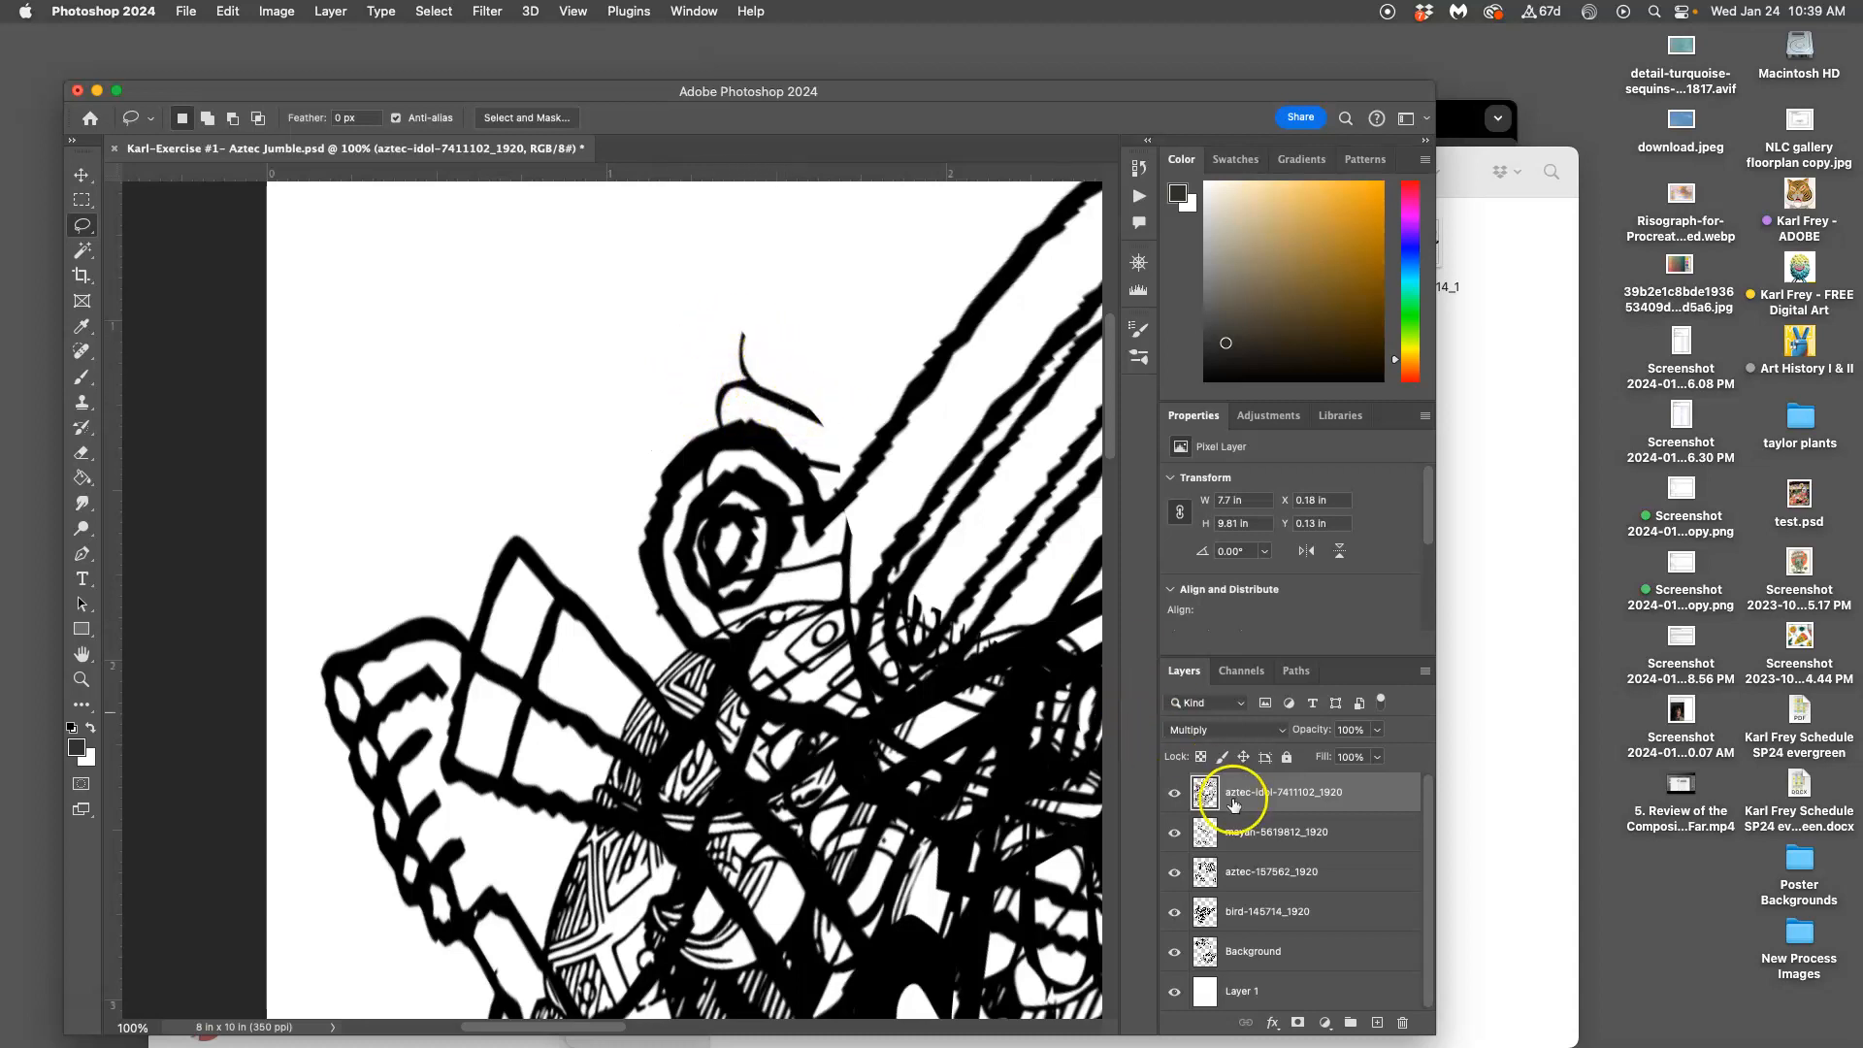
pyautogui.click(1176, 954)
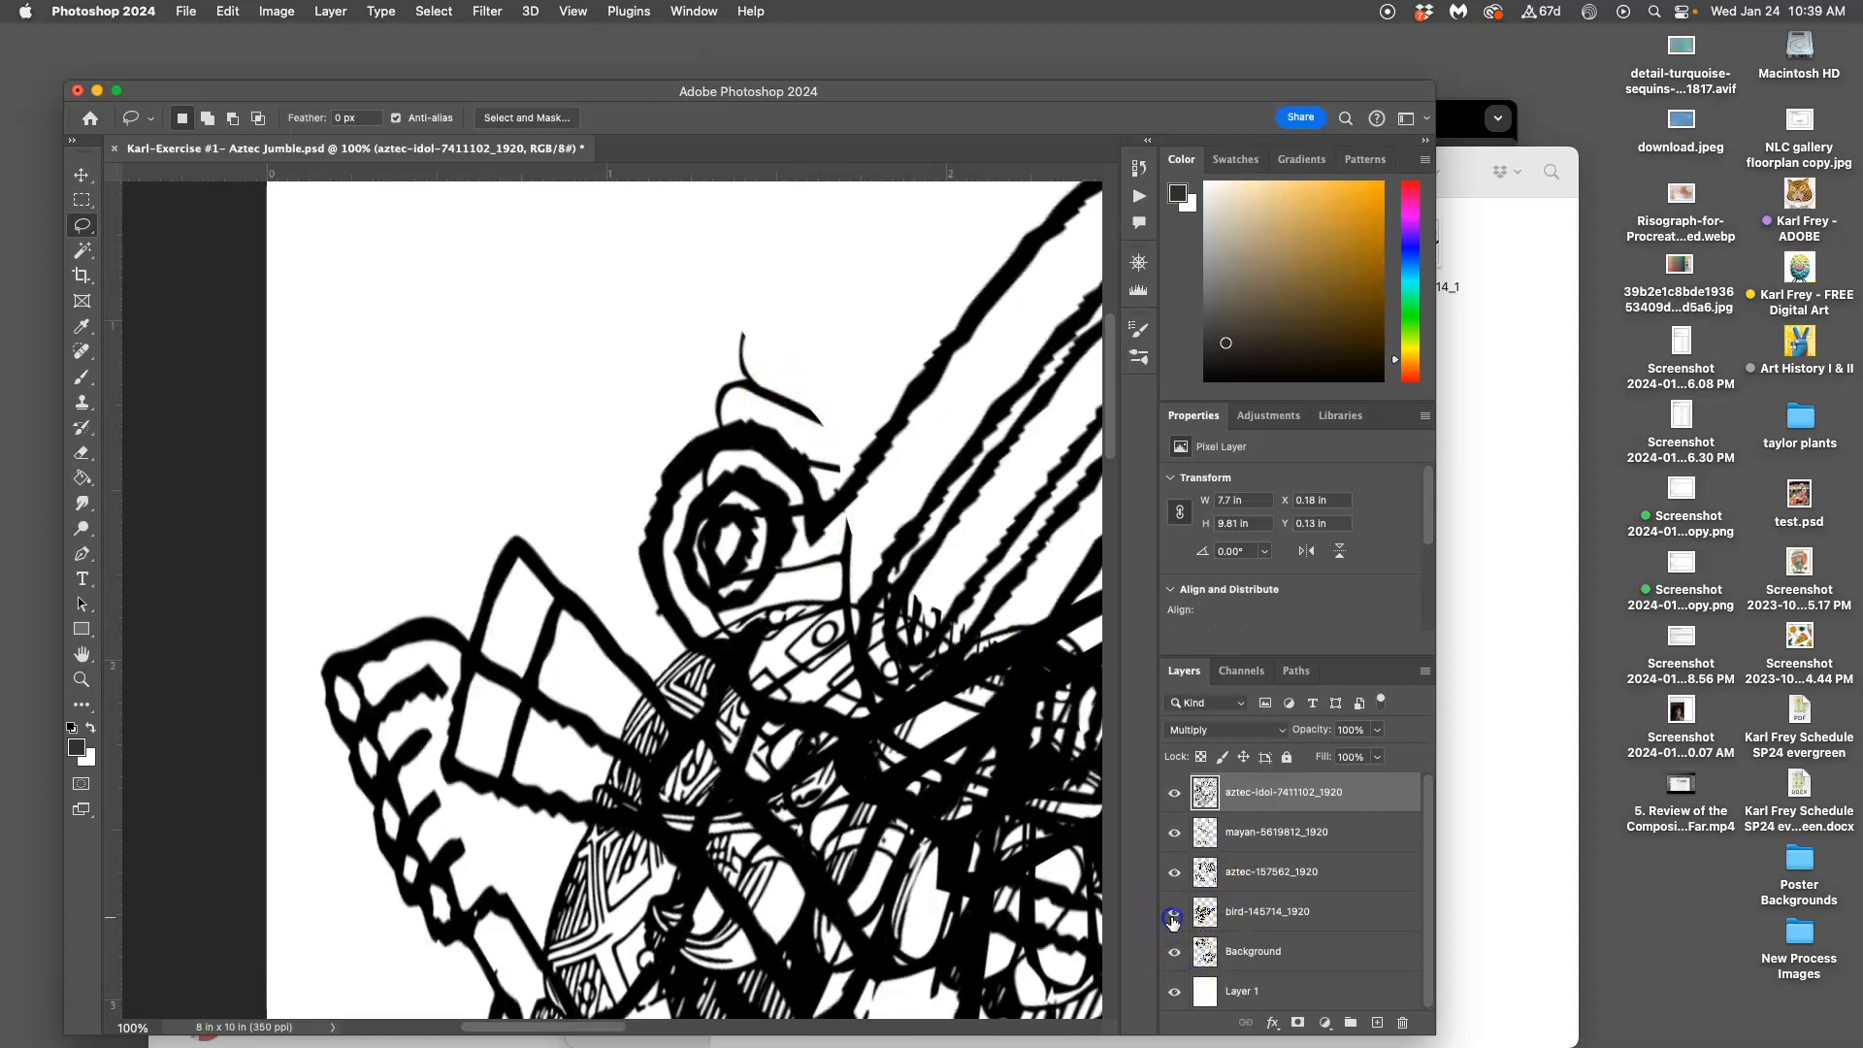
pyautogui.click(1174, 793)
pyautogui.click(1174, 793)
# Toggle the mayan layer to confirm it holds the strokes, then select mayan-5619812_1920
pyautogui.click(1175, 831)
pyautogui.click(1175, 832)
pyautogui.click(1258, 835)
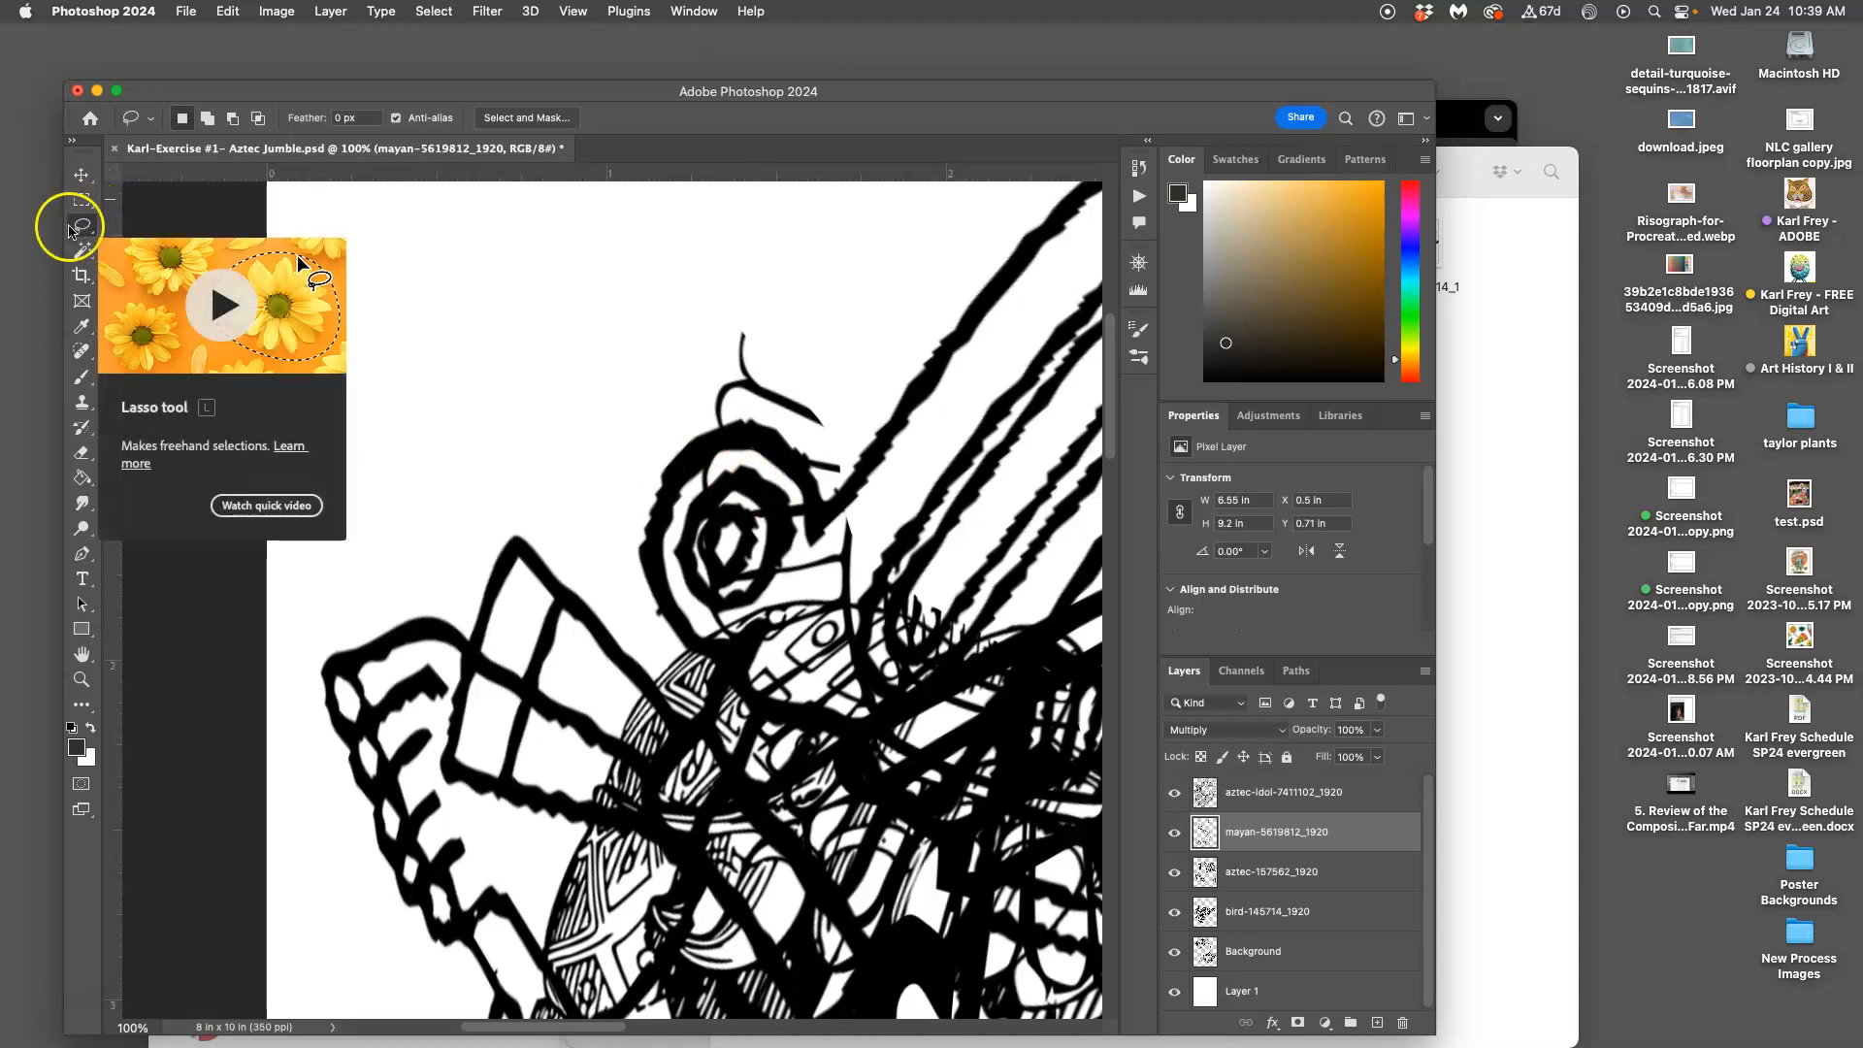
# Use the Move tool with Auto-Select to identify and select the layer holding the eyebrow strokes
pyautogui.click(82, 176)
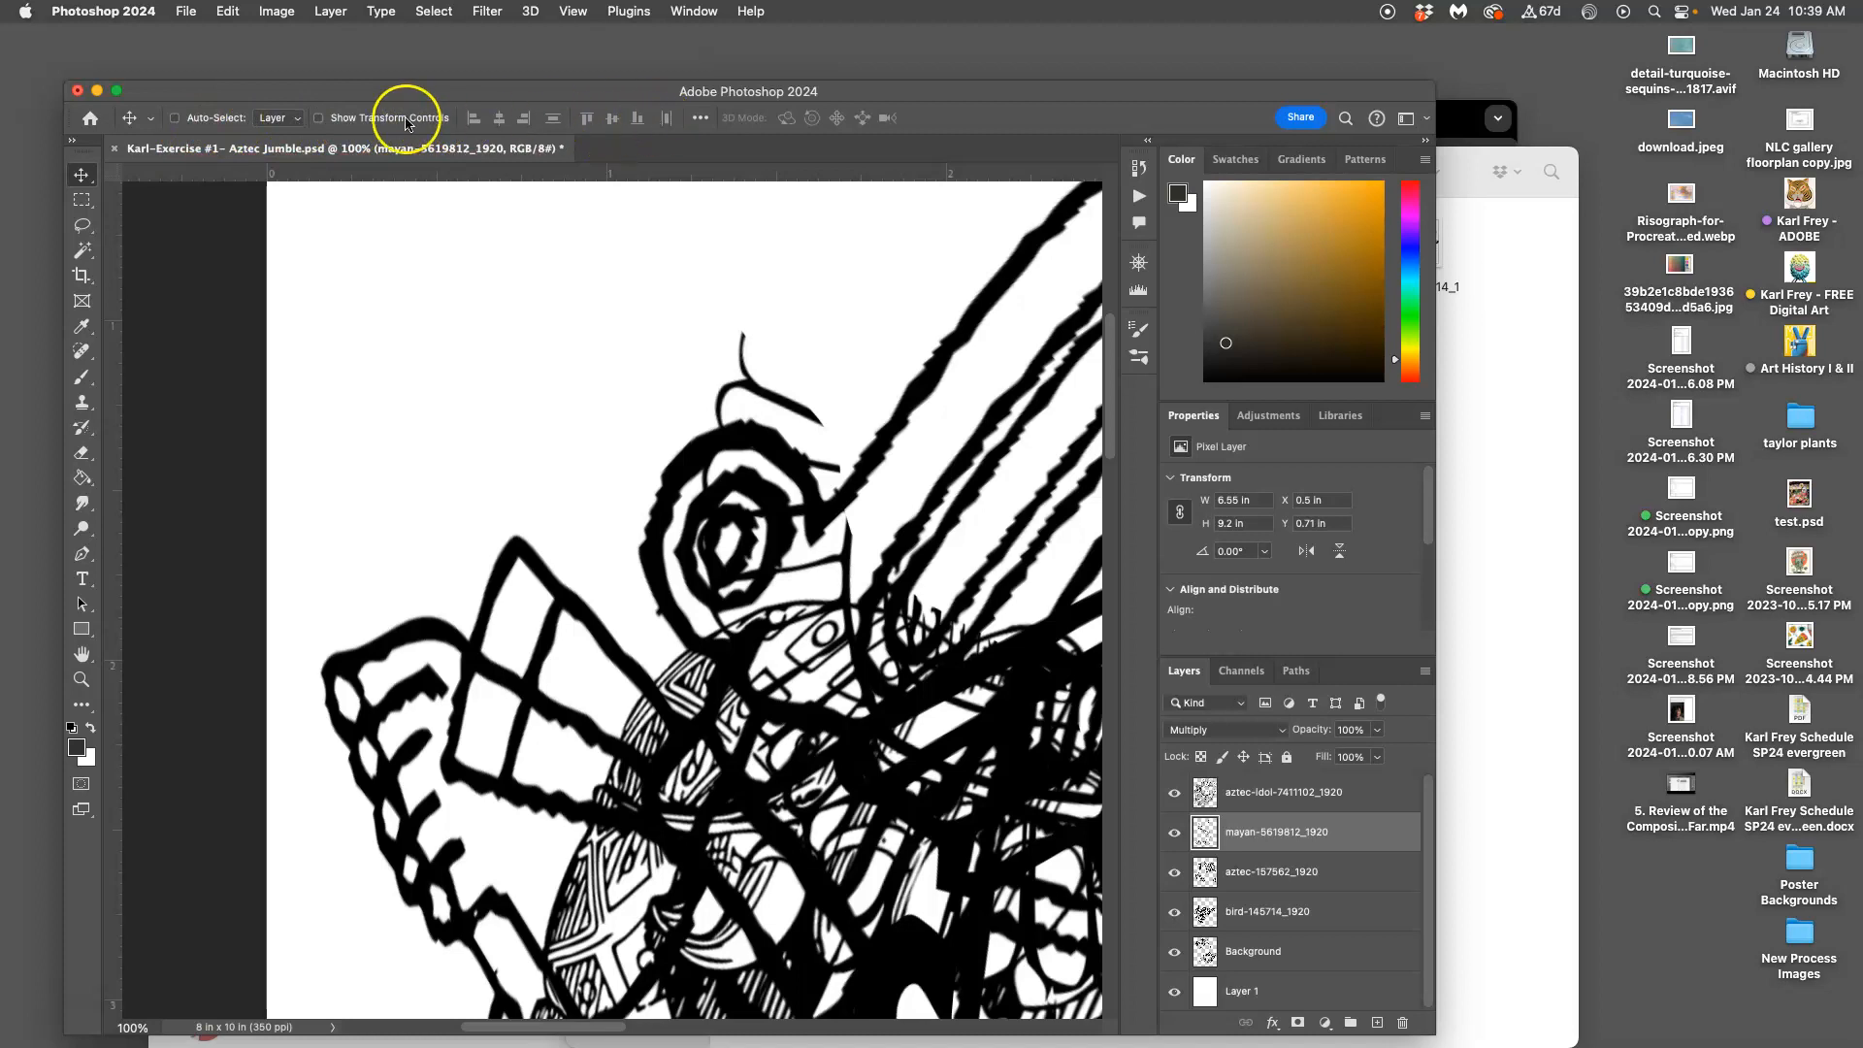
pyautogui.click(586, 118)
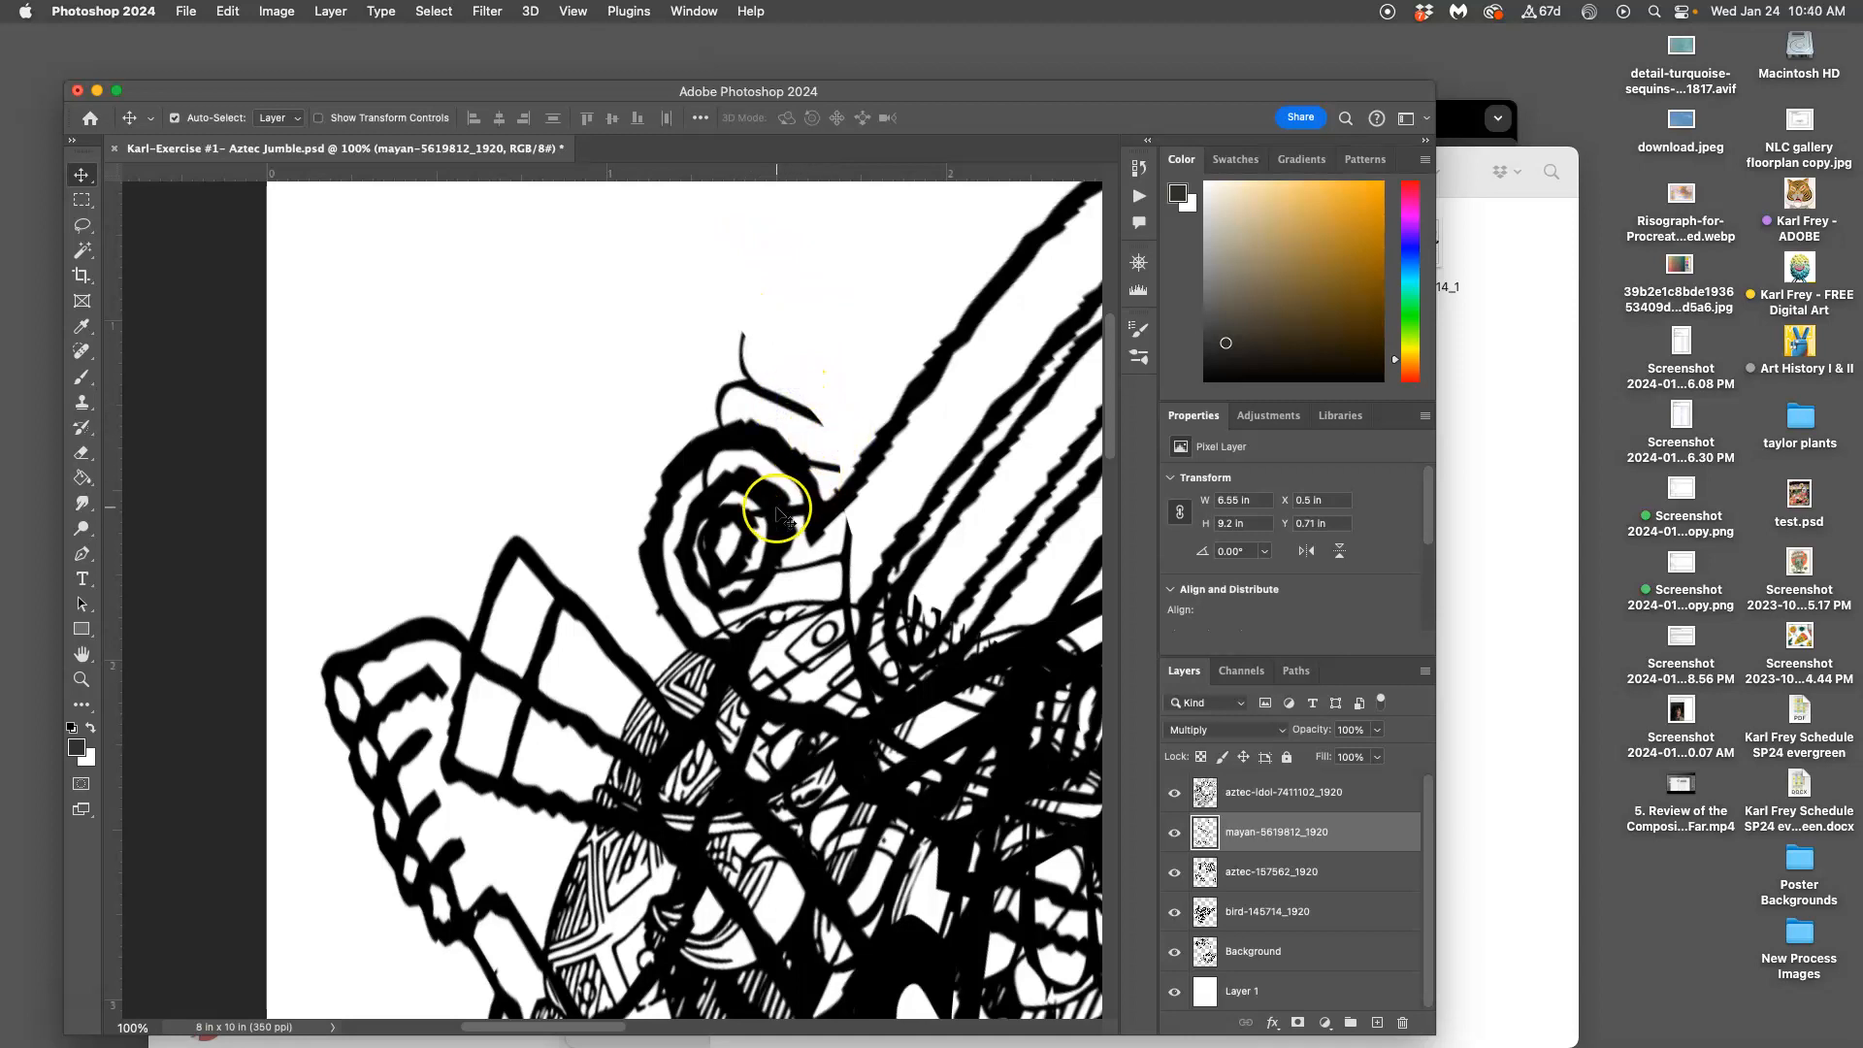
pyautogui.click(640, 593)
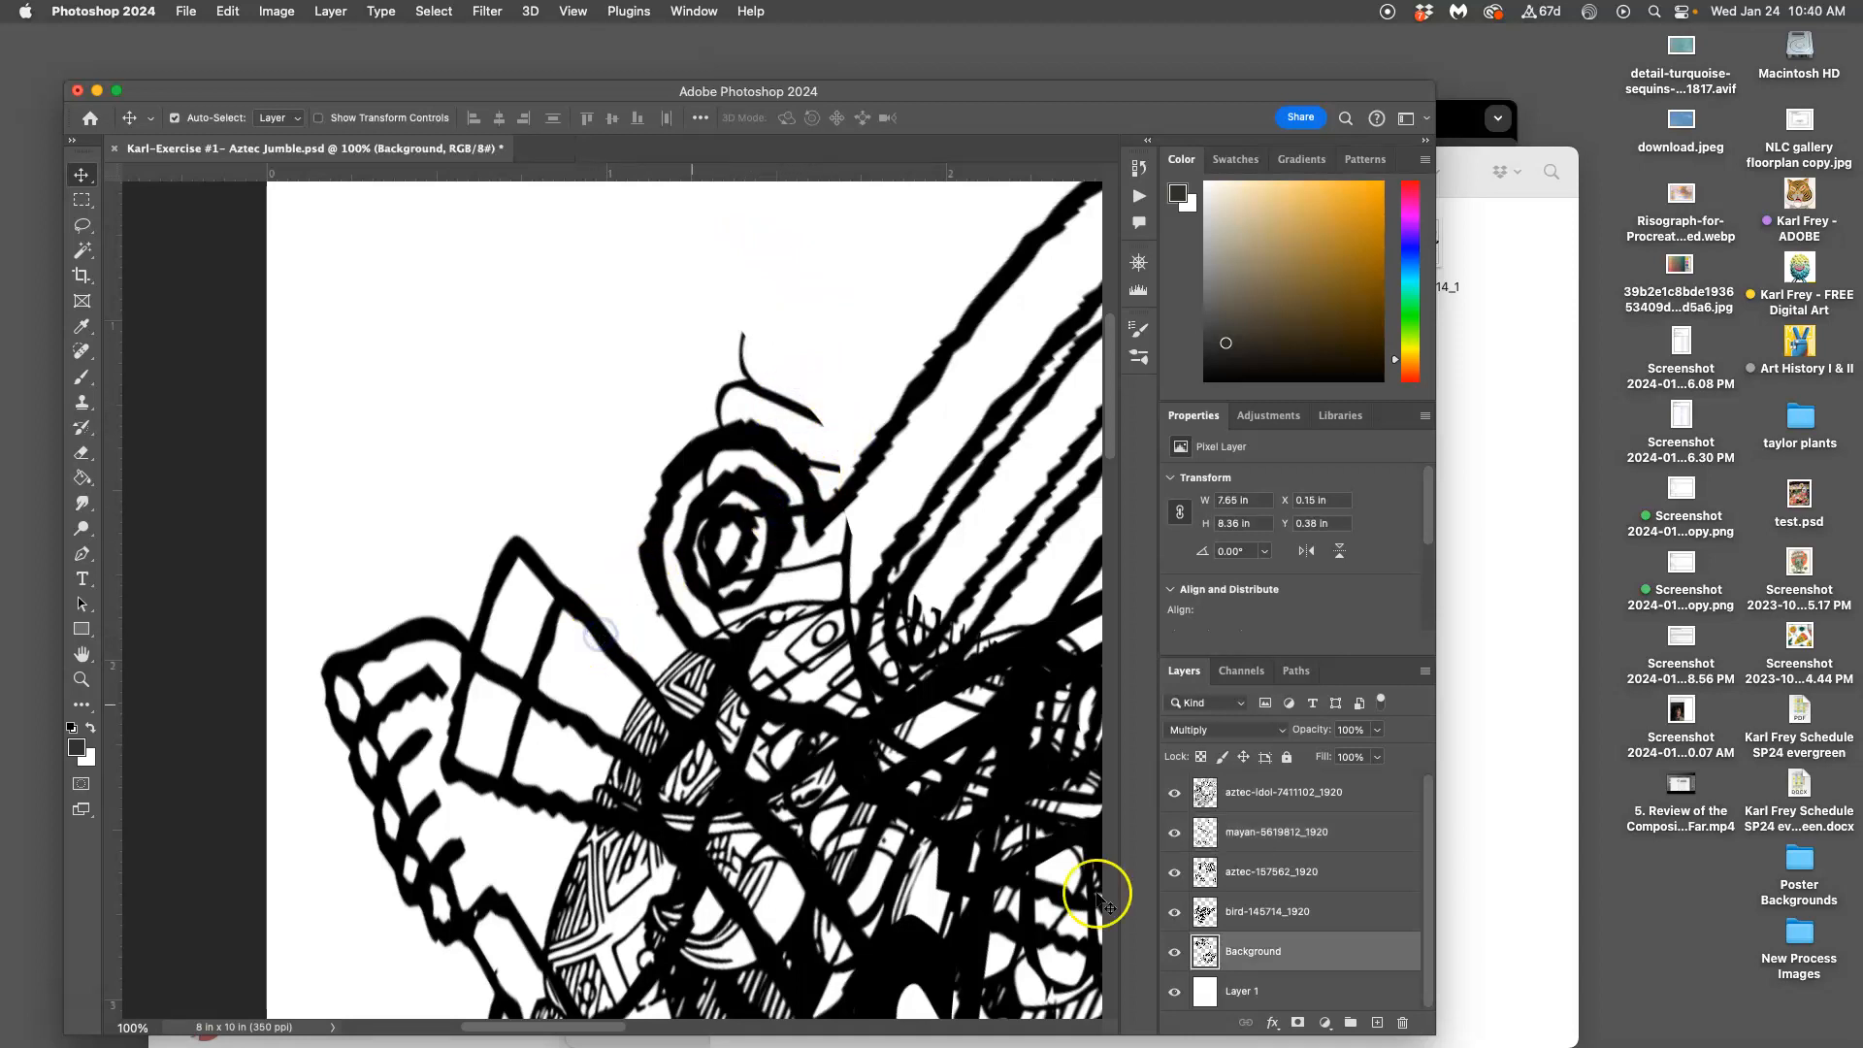
pyautogui.click(1174, 952)
pyautogui.click(1174, 956)
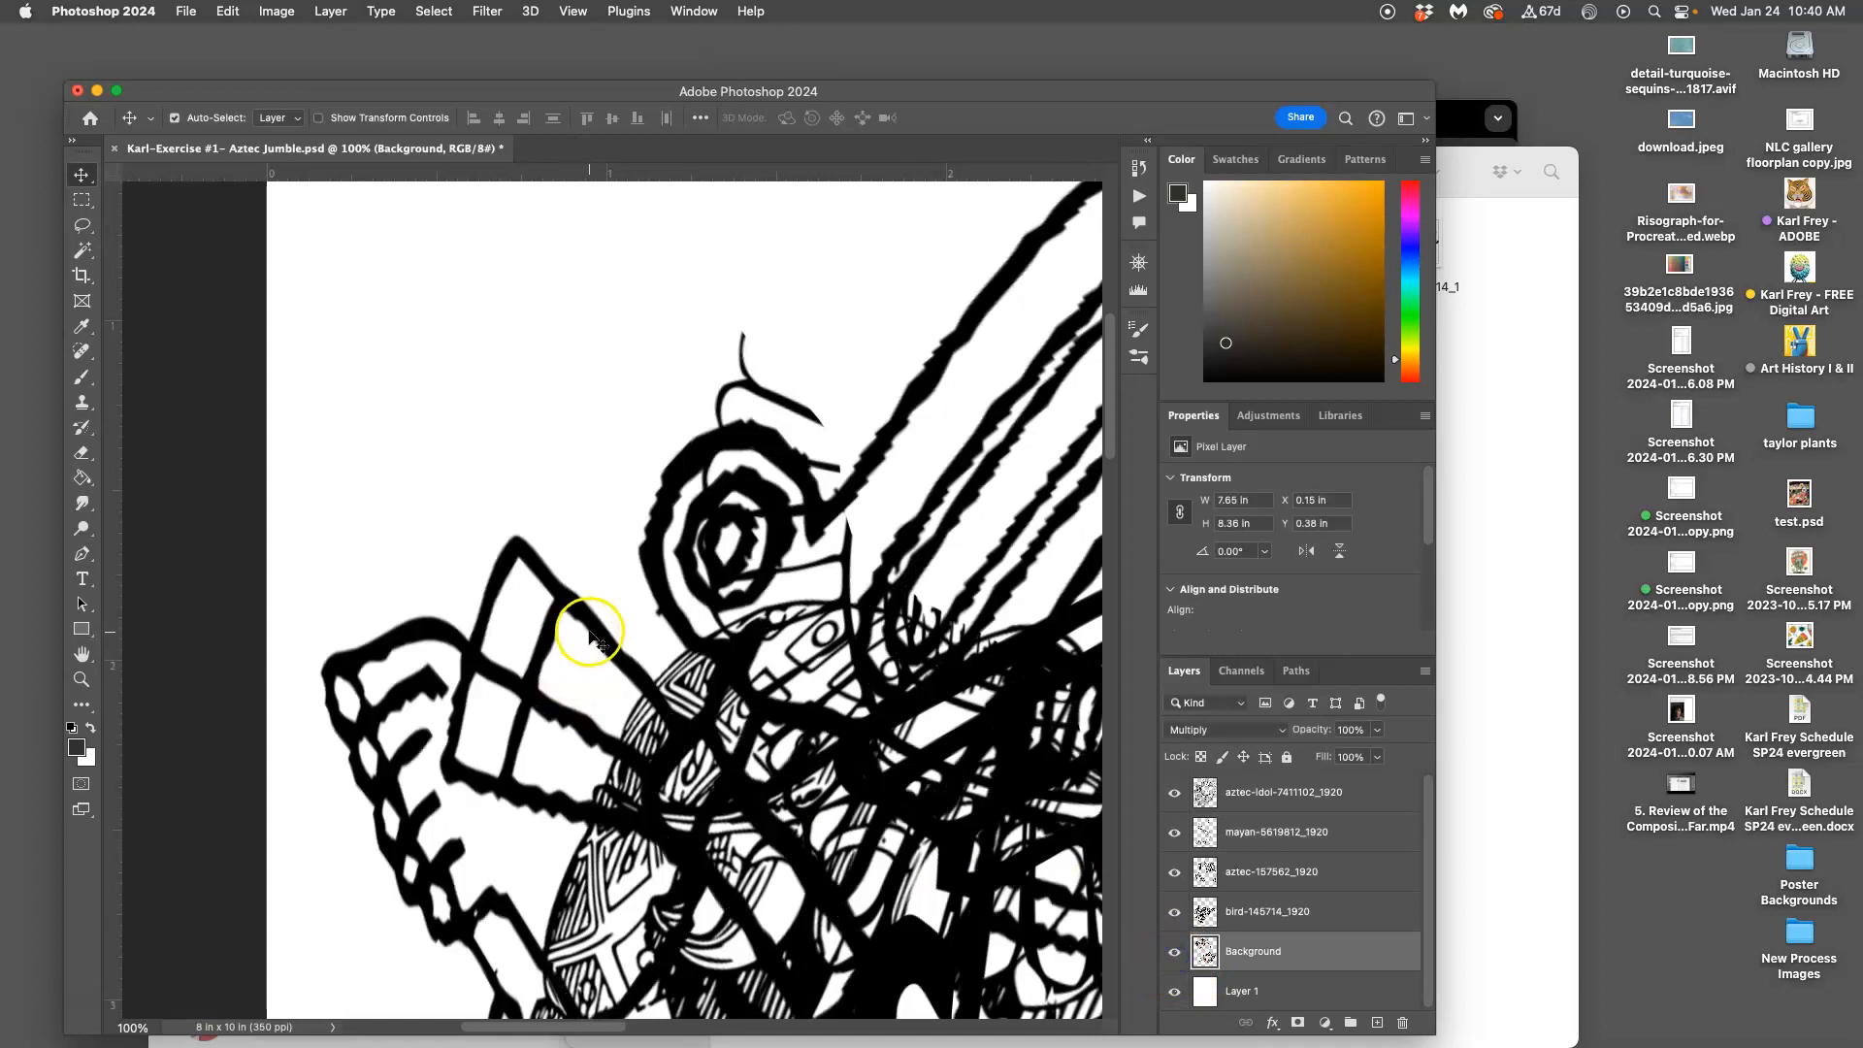
pyautogui.click(774, 398)
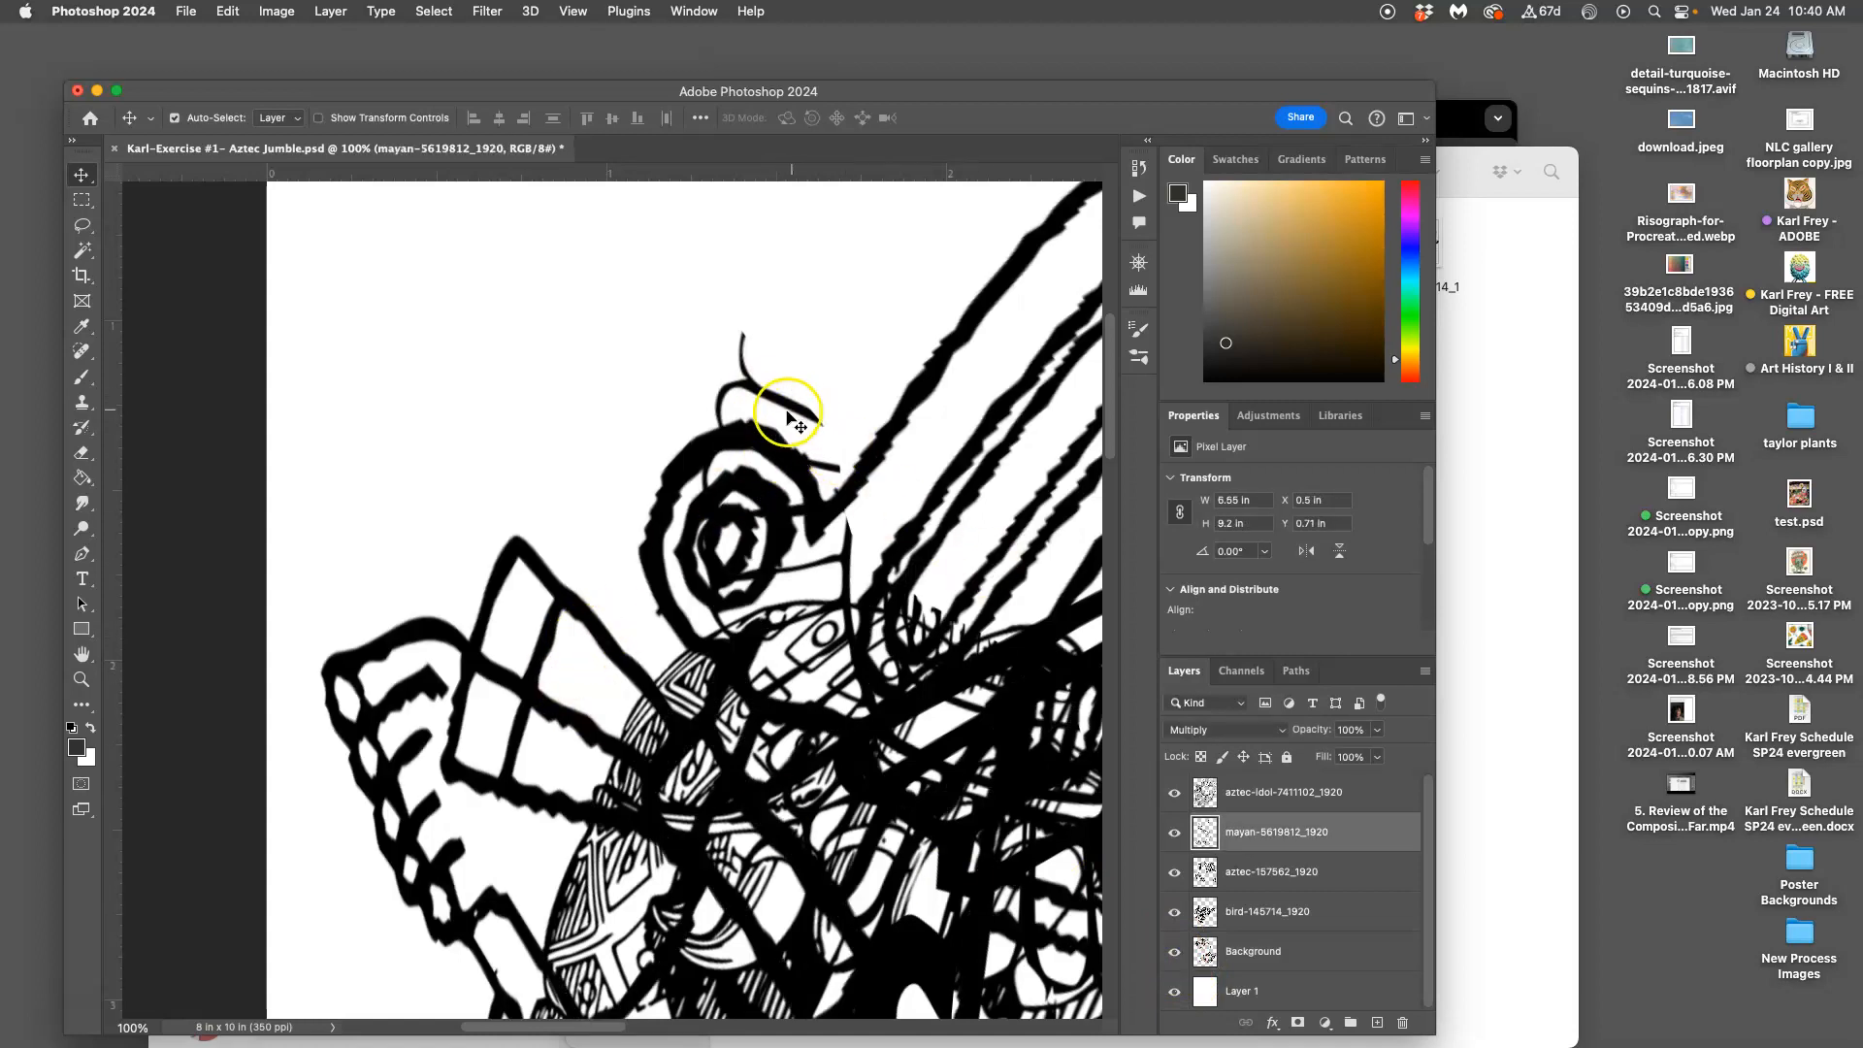
# Lasso the curved eyebrow strokes above the spiral eye, delete them and deselect
pyautogui.click(80, 226)
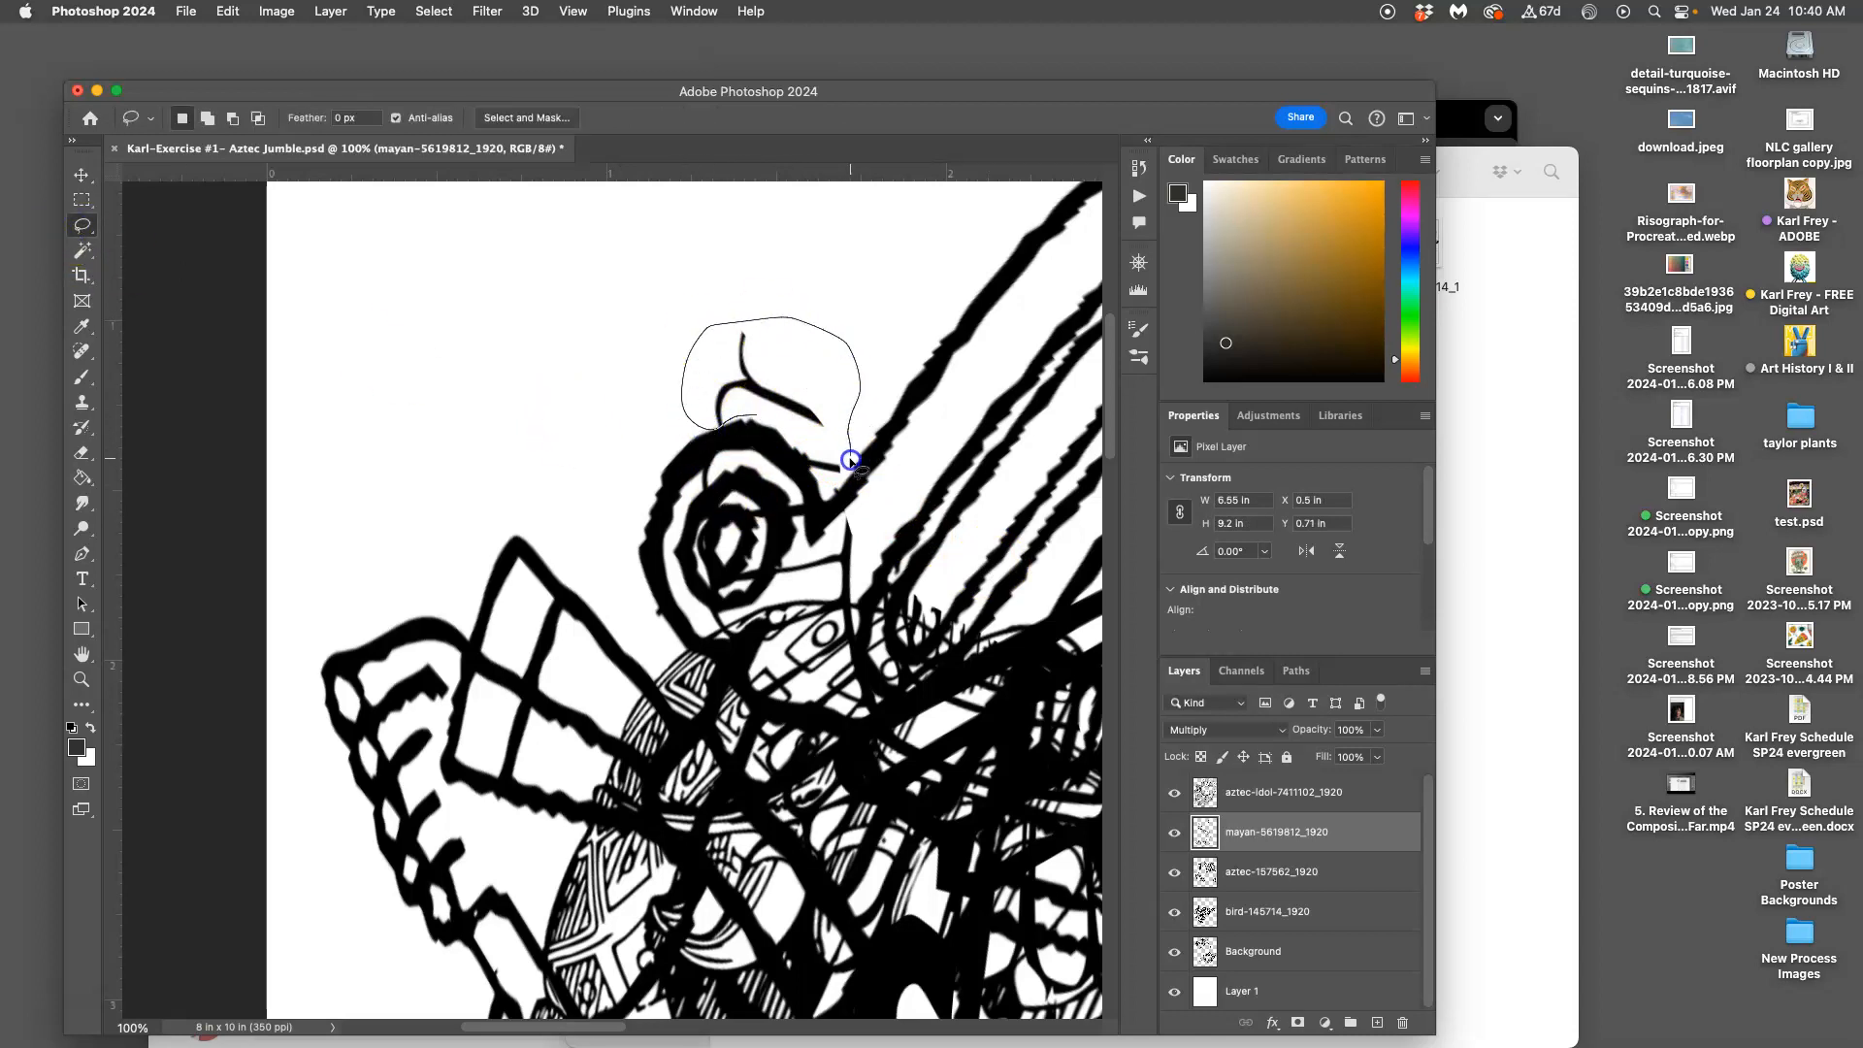
pyautogui.press('Delete')
pyautogui.click(623, 365)
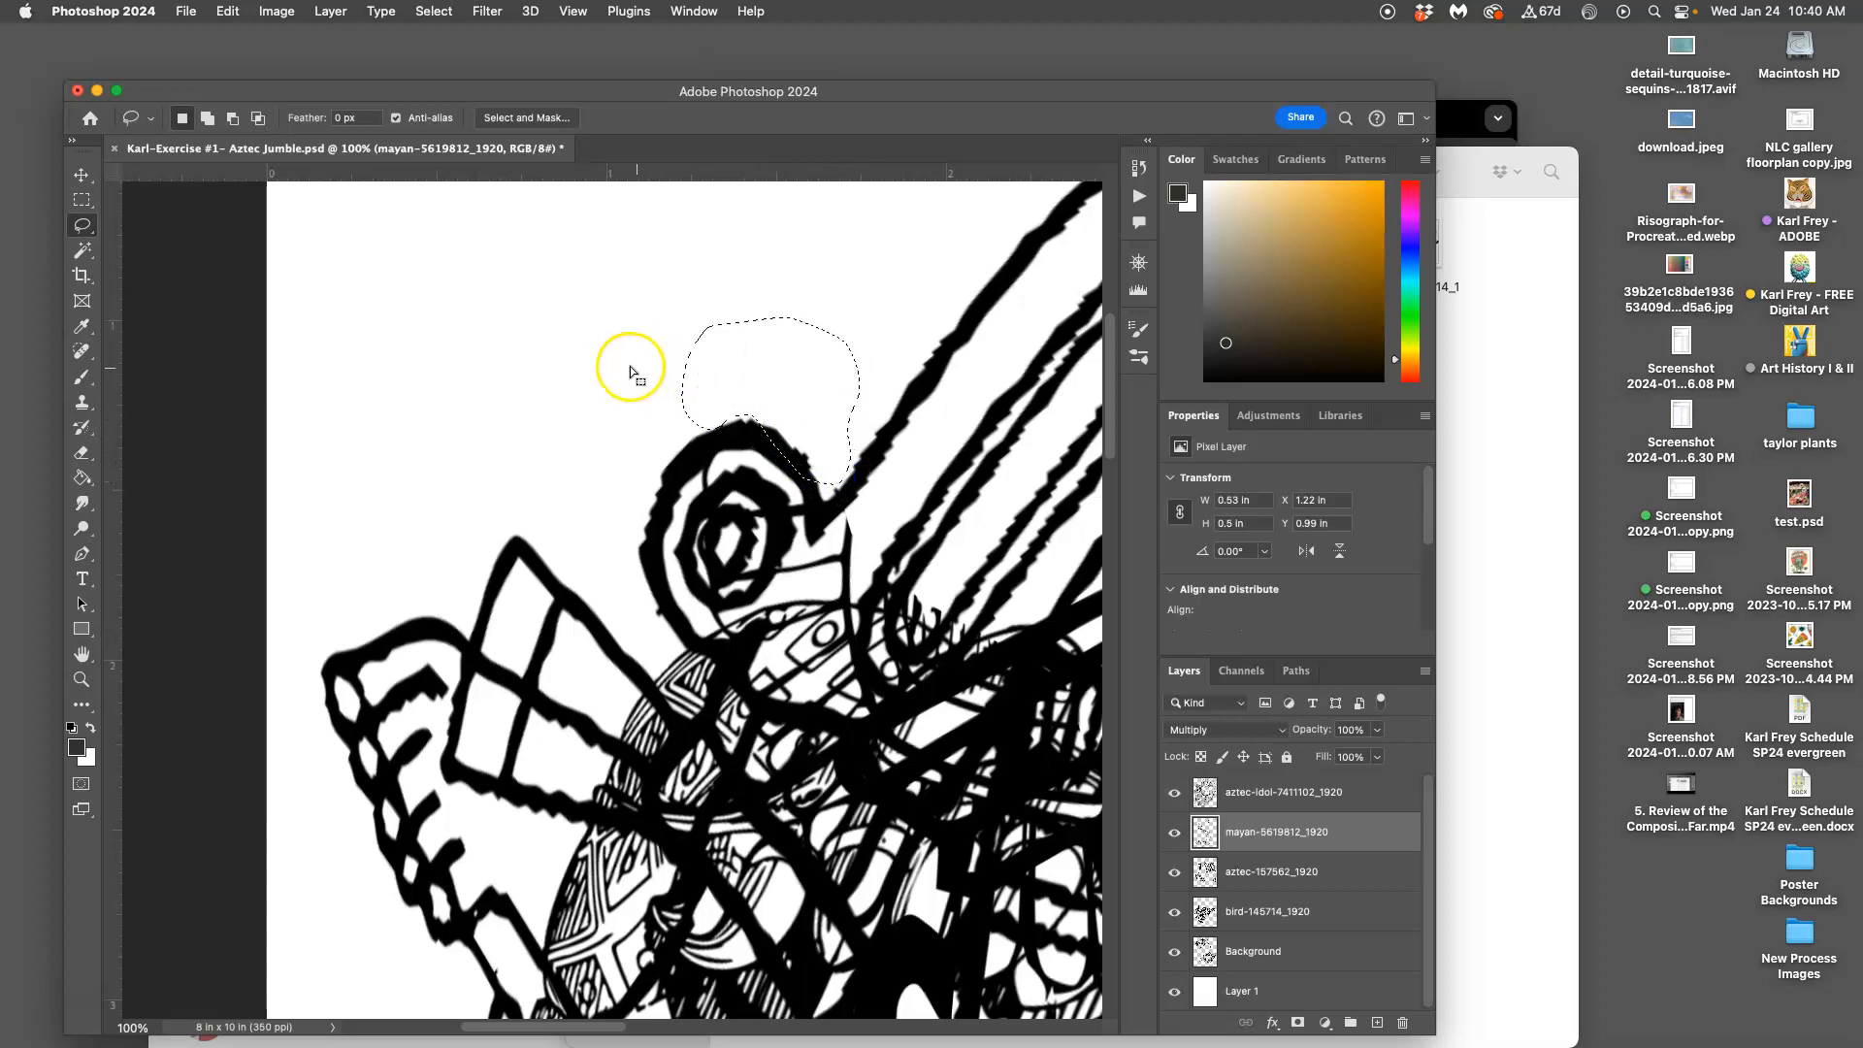
pyautogui.hscroll(5, 616, 457)
pyautogui.scroll(-5, 631, 464)
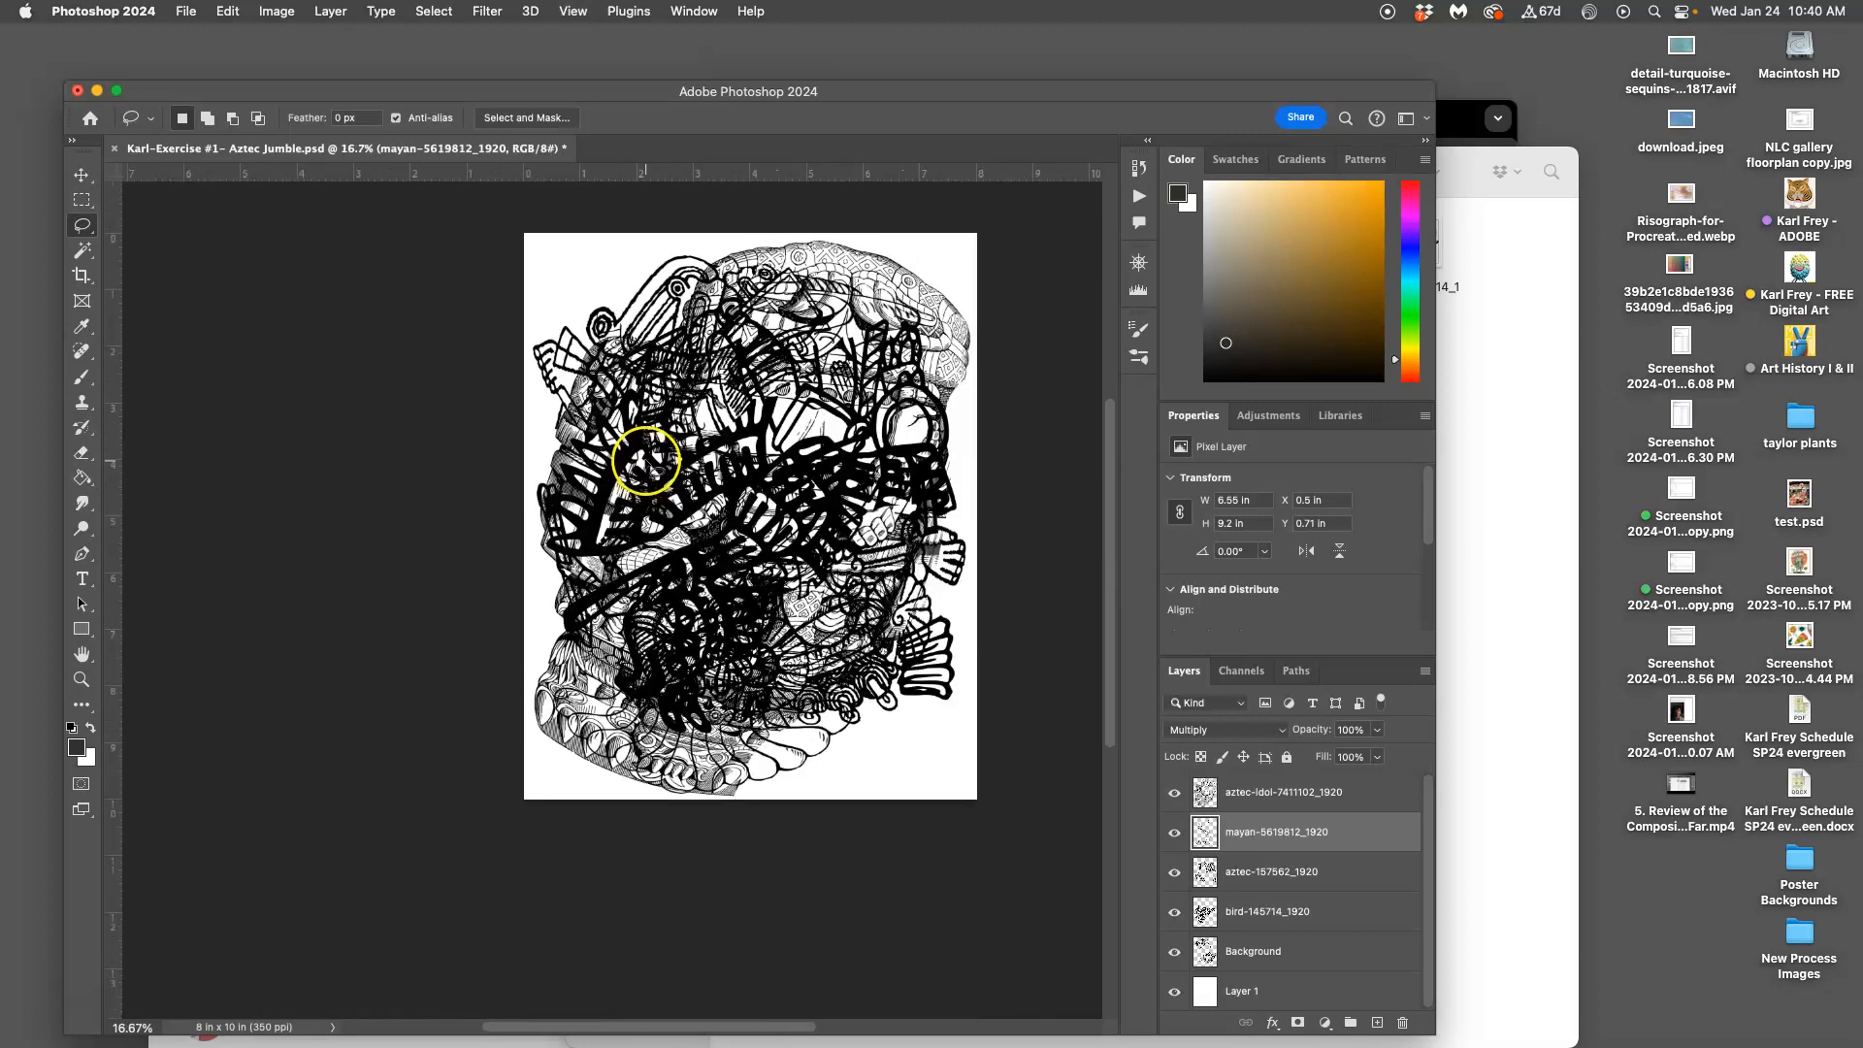
# Hide the aztec-idol, mayan, aztec-157562 and Background layers, leaving only bird-145714 visible
pyautogui.hscroll(3, 621, 433)
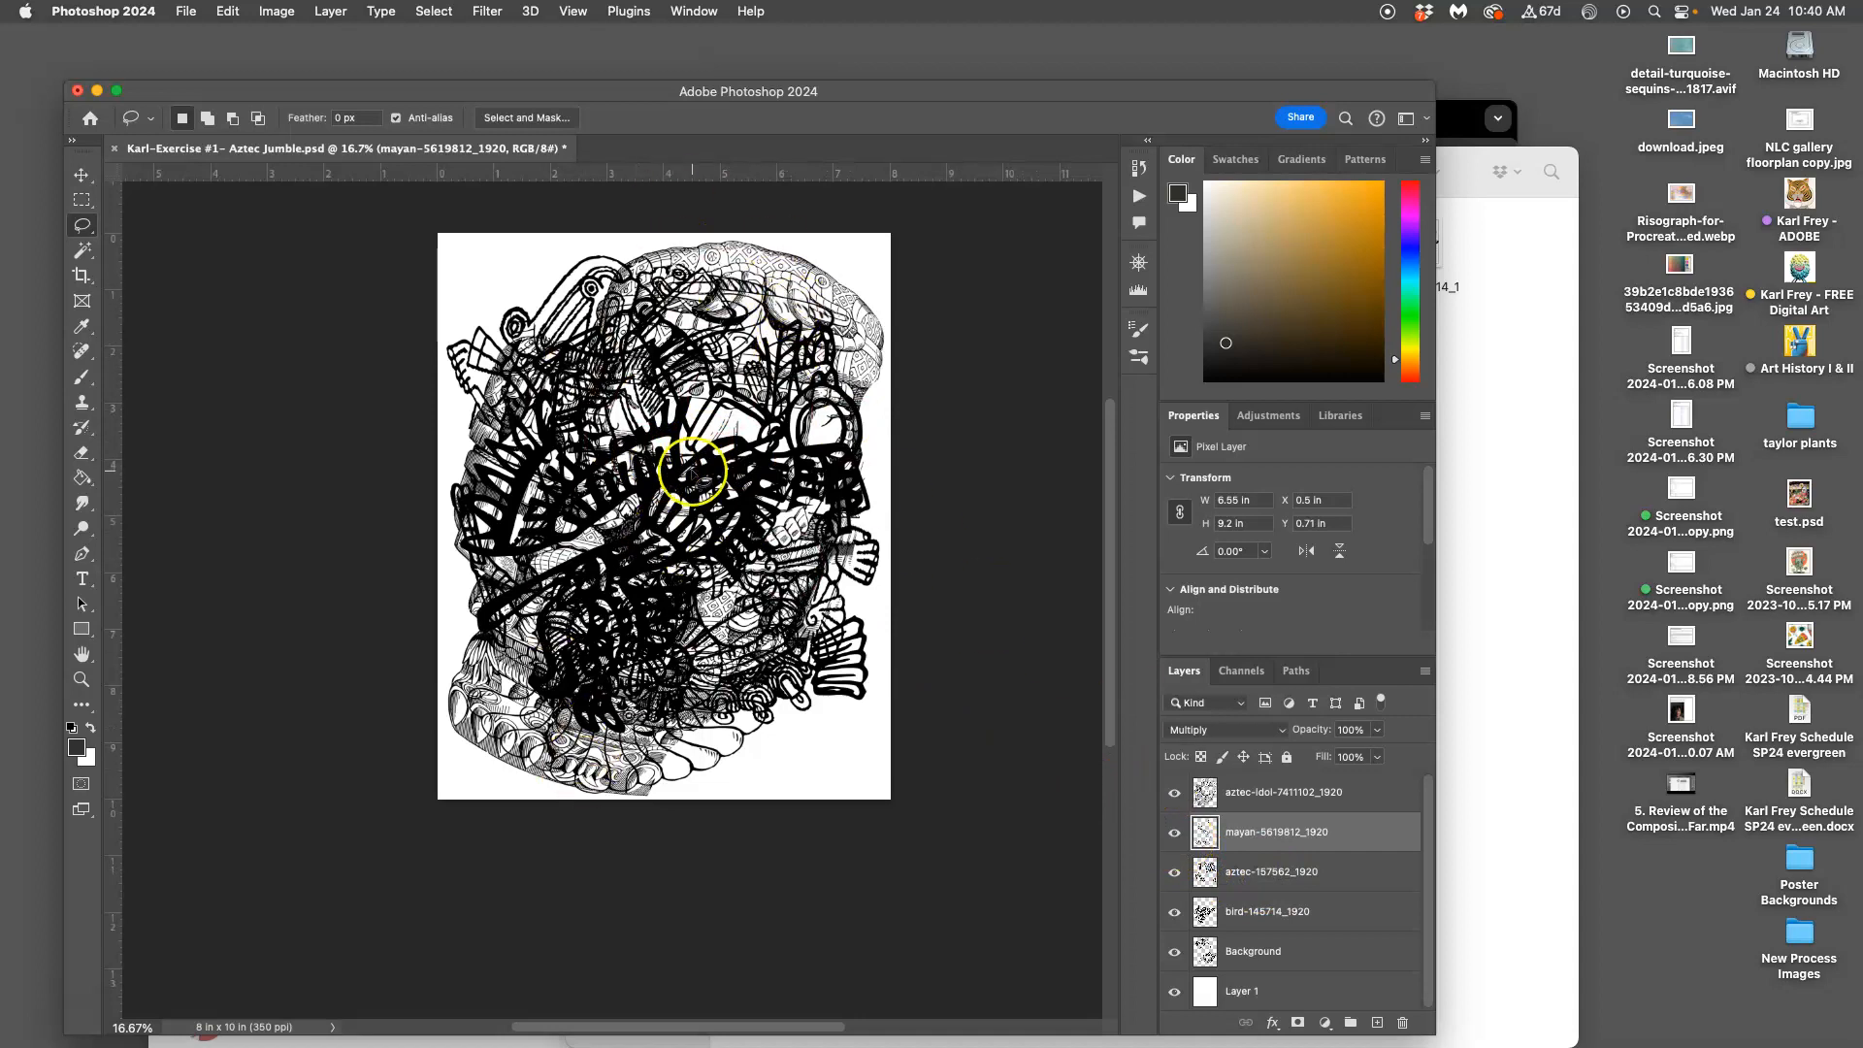
pyautogui.click(1174, 794)
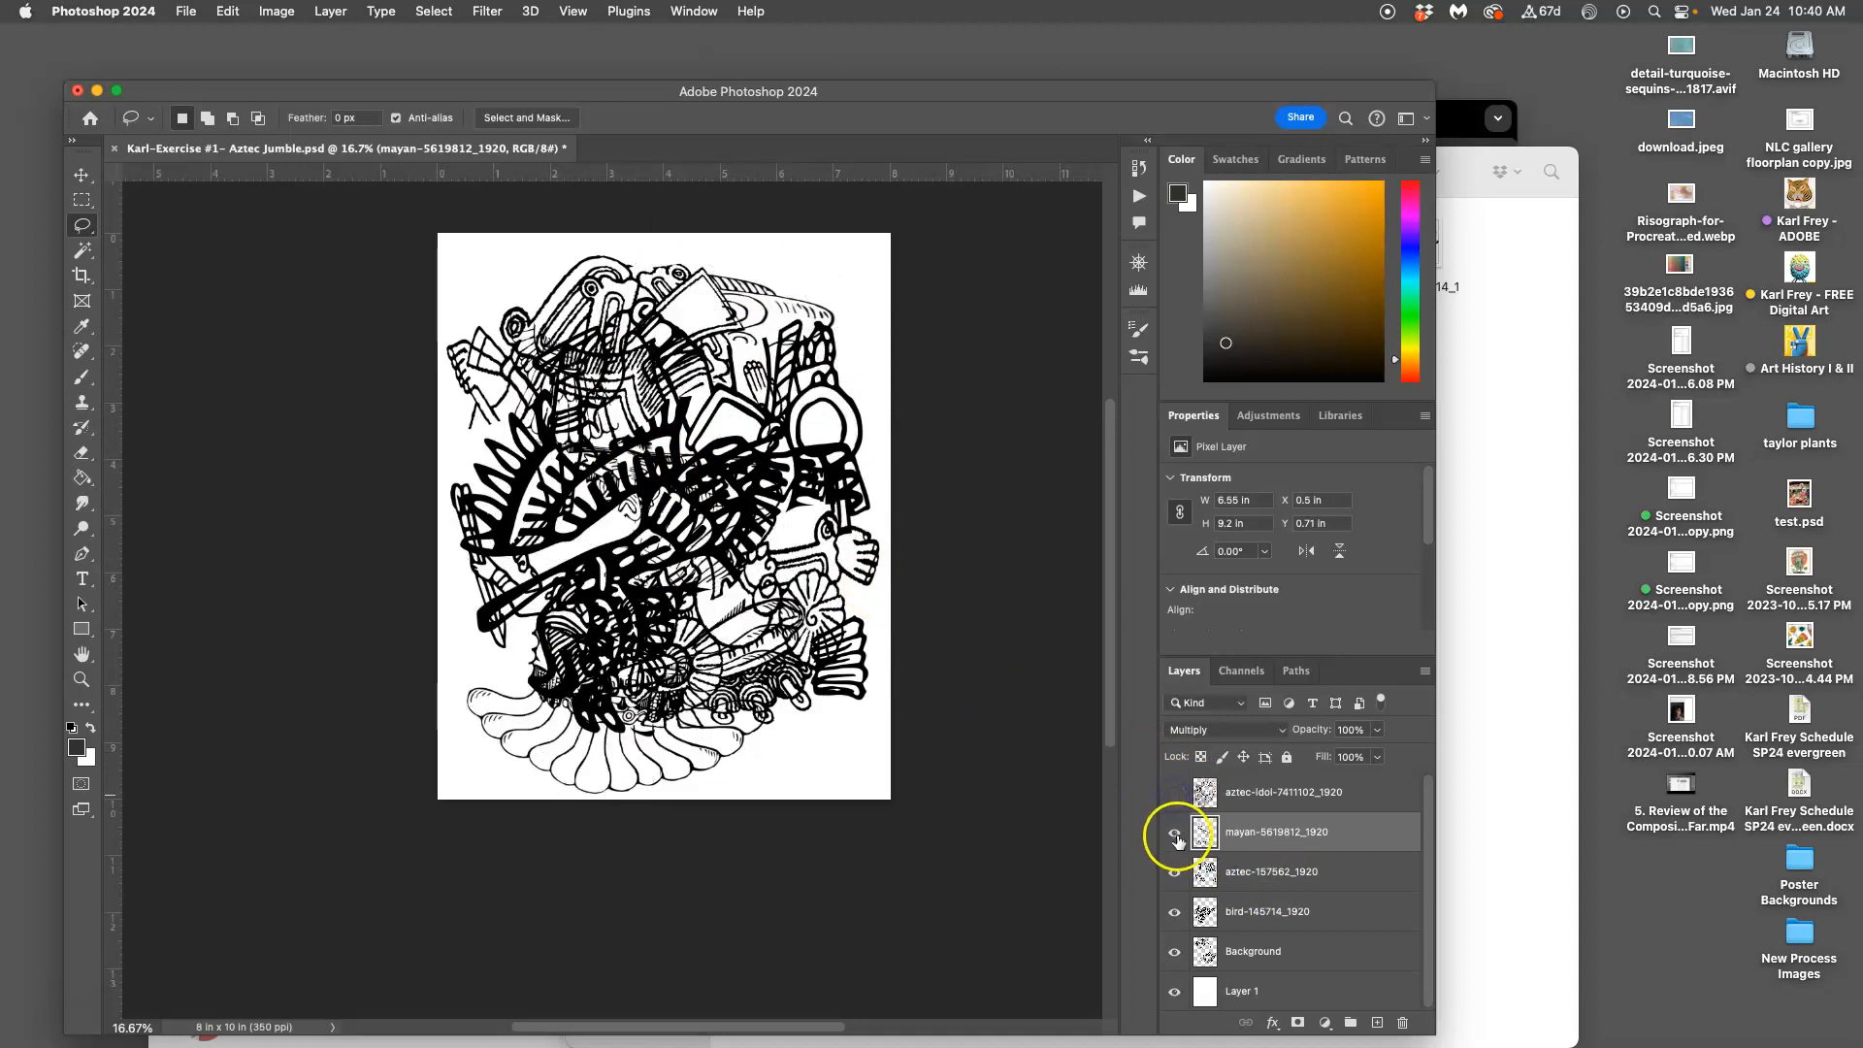
pyautogui.click(1174, 833)
pyautogui.click(1174, 873)
pyautogui.click(1175, 913)
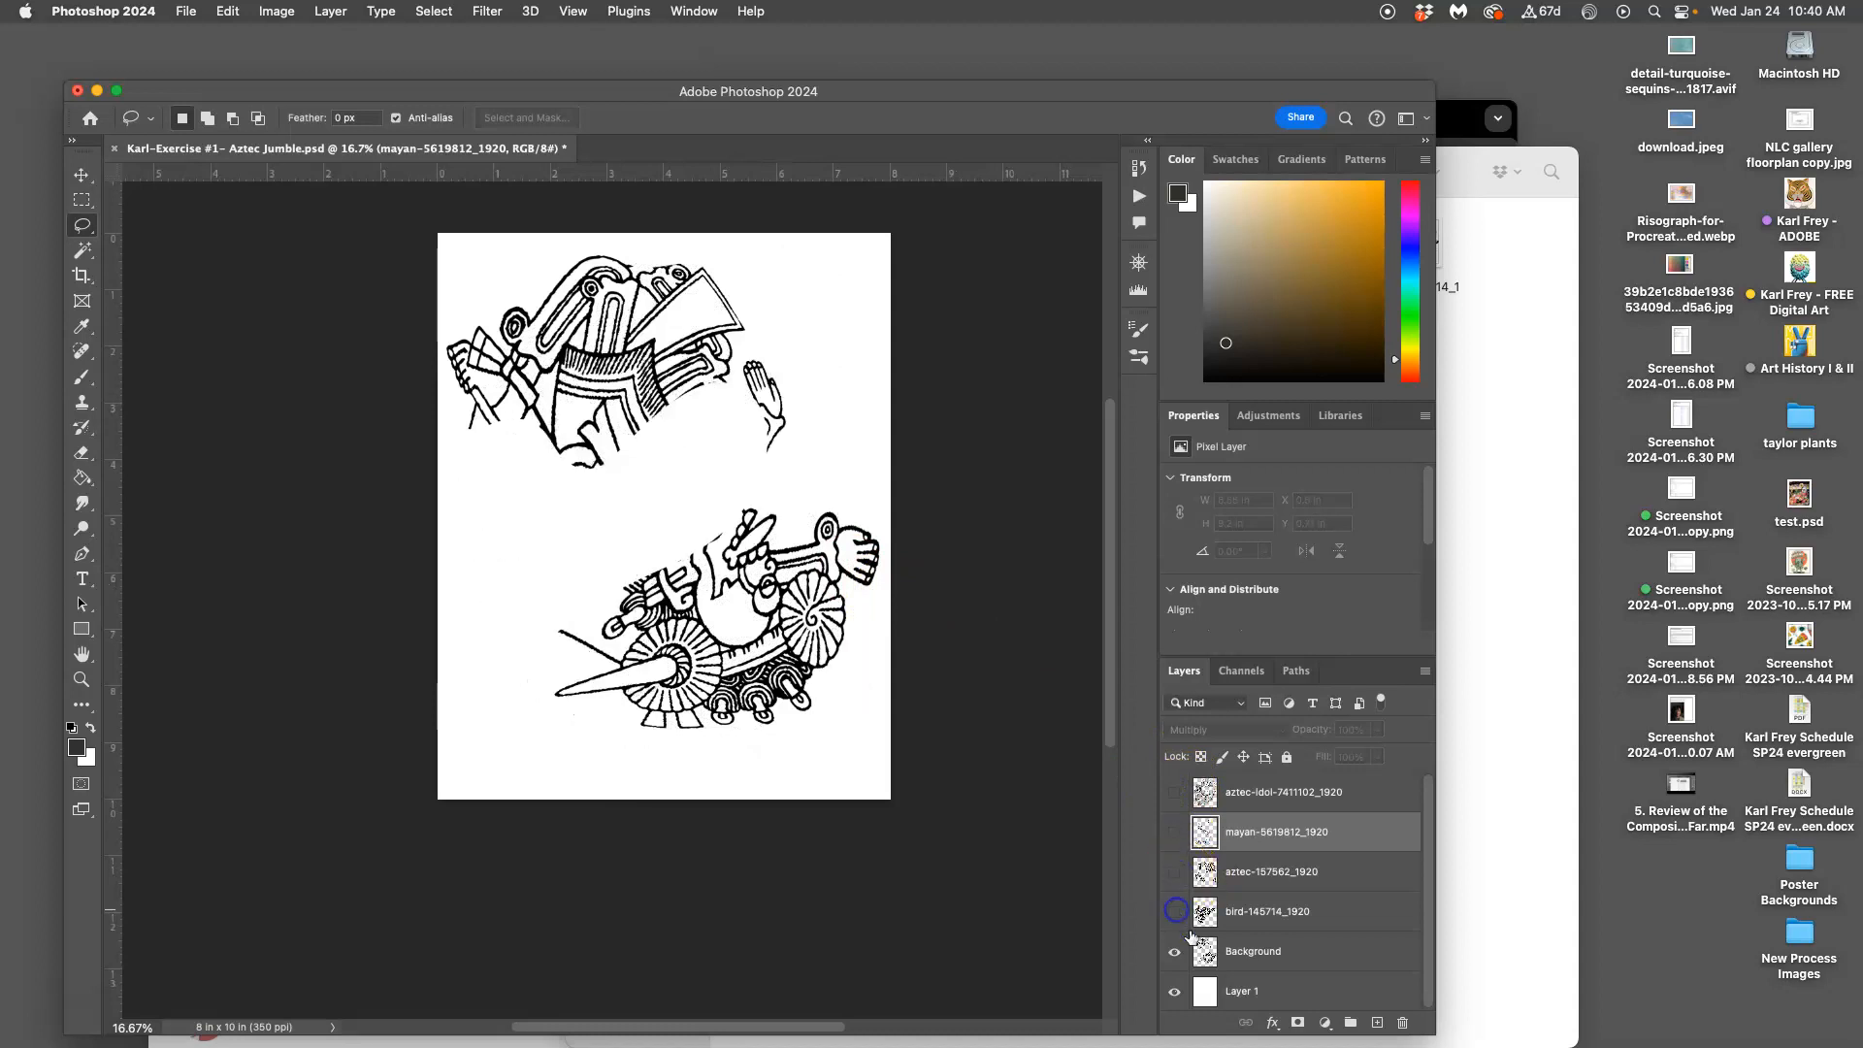
pyautogui.click(1174, 952)
pyautogui.click(1175, 915)
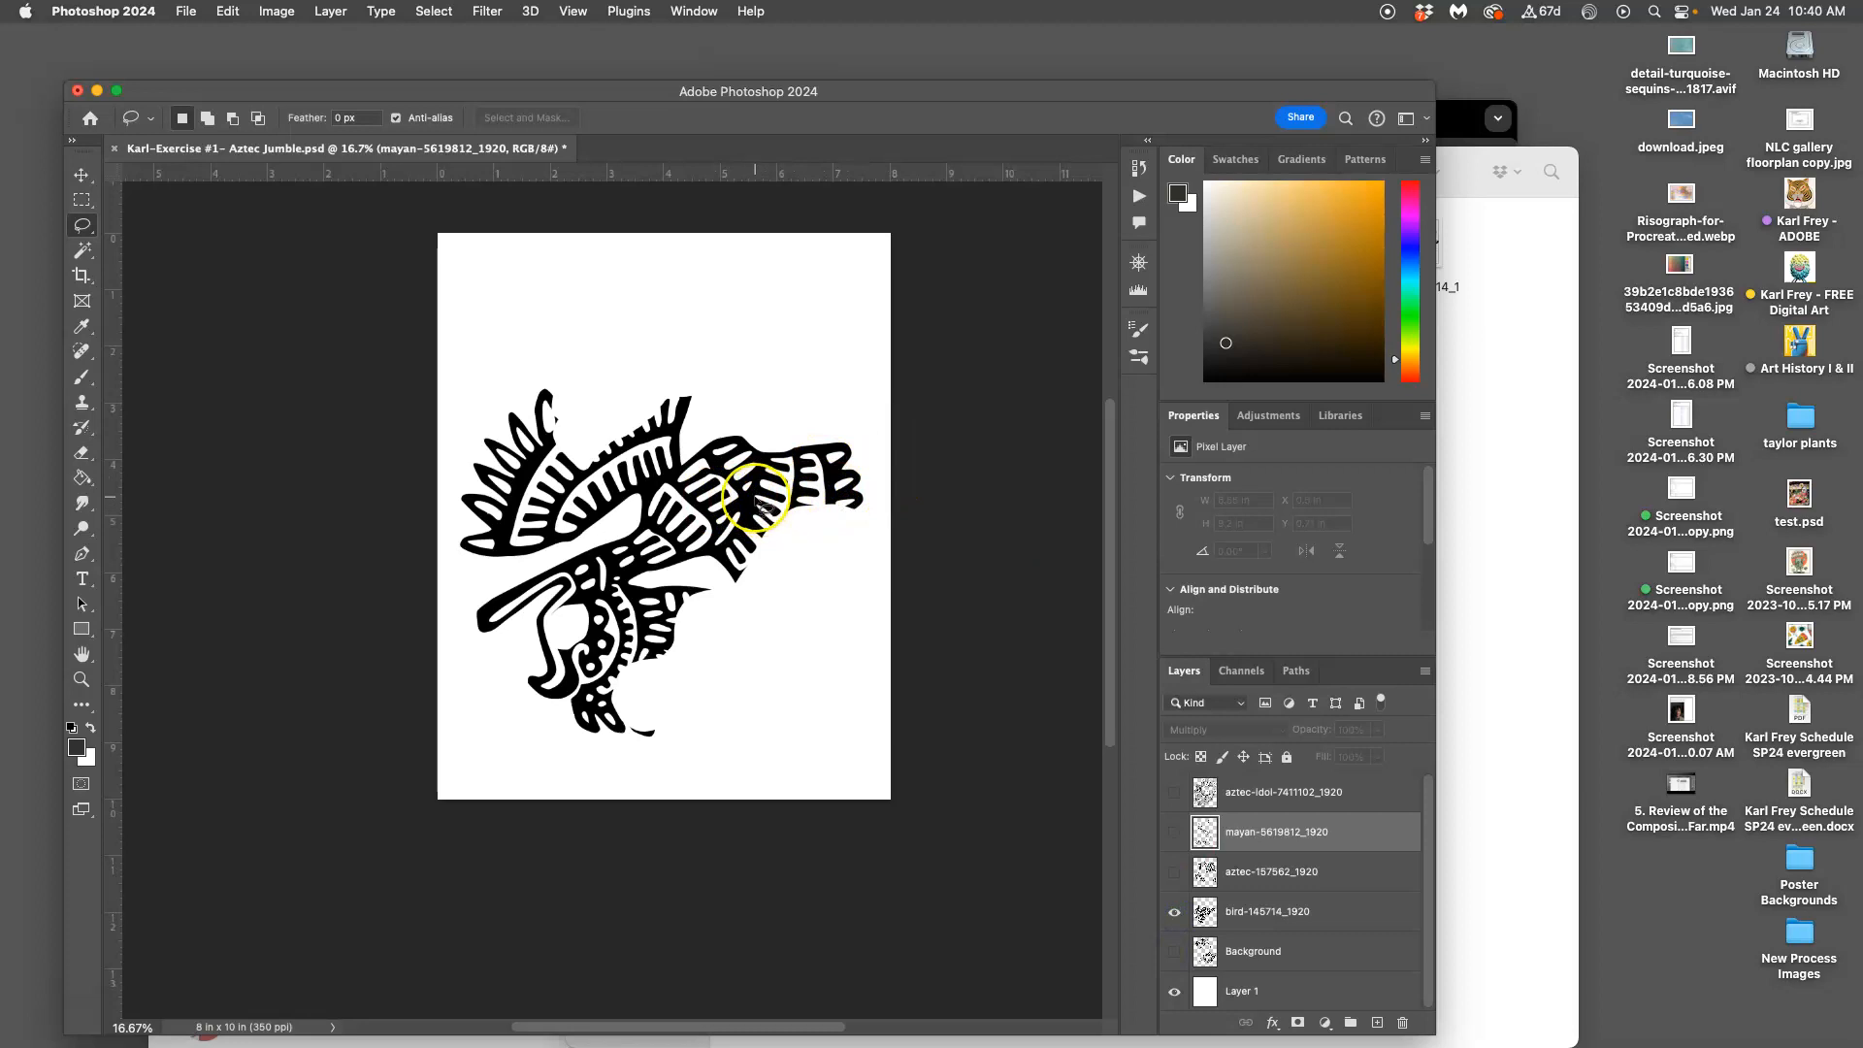
# Outline a small stroke in the bird's upper wing and make bird-145714_1920 the active layer
pyautogui.scroll(5, 755, 501)
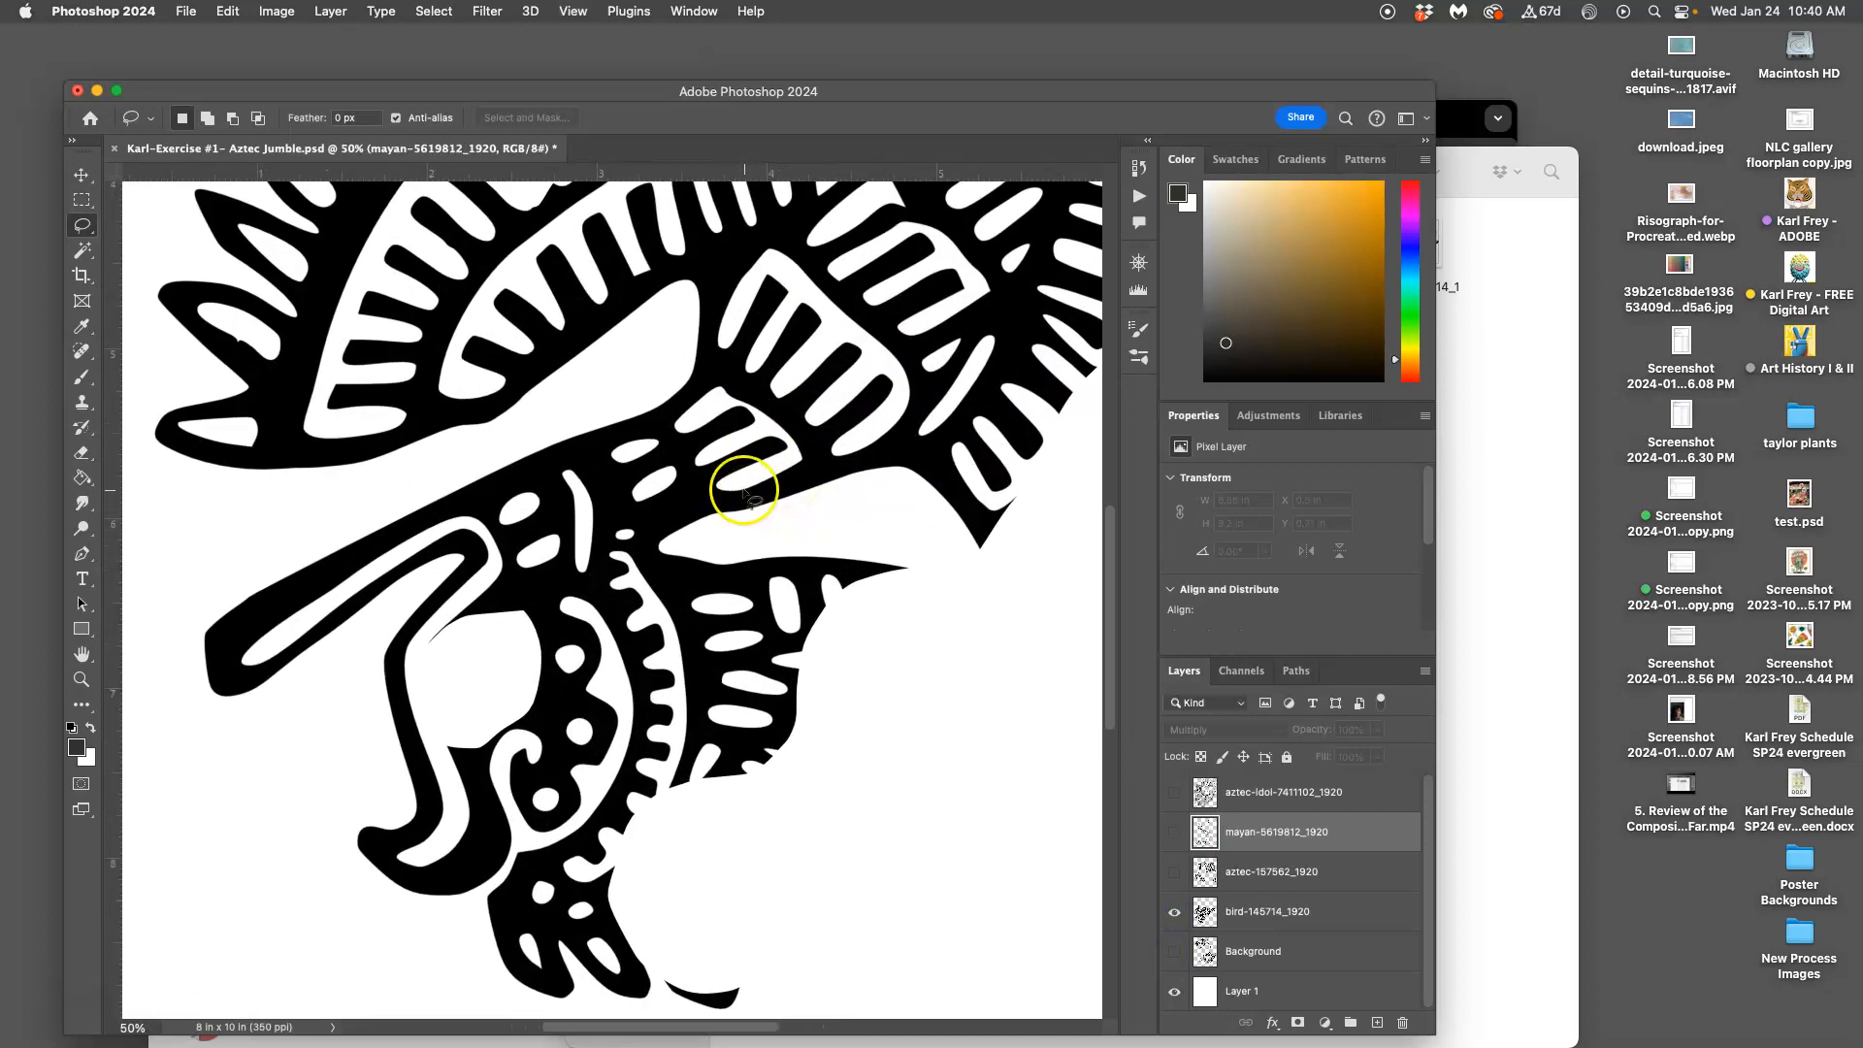
pyautogui.scroll(-3, 747, 490)
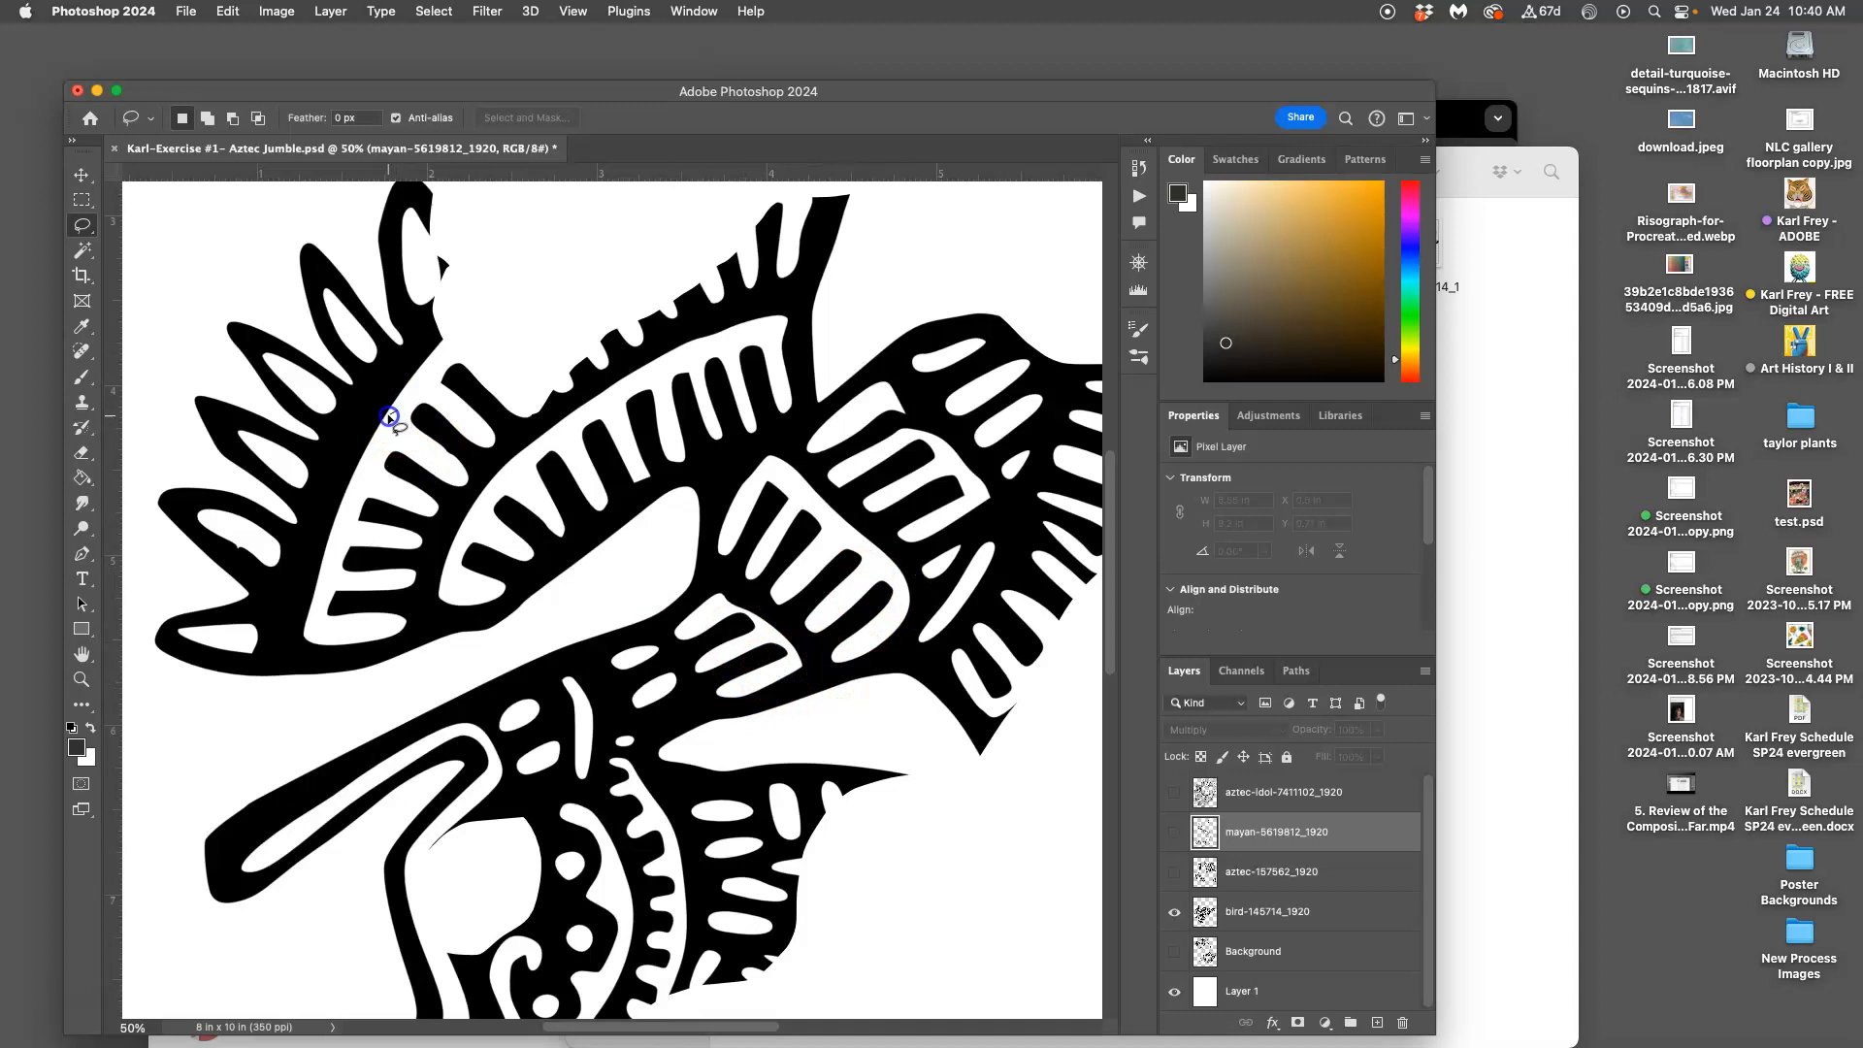
pyautogui.moveTo(412, 427); pyautogui.dragTo(407, 424)
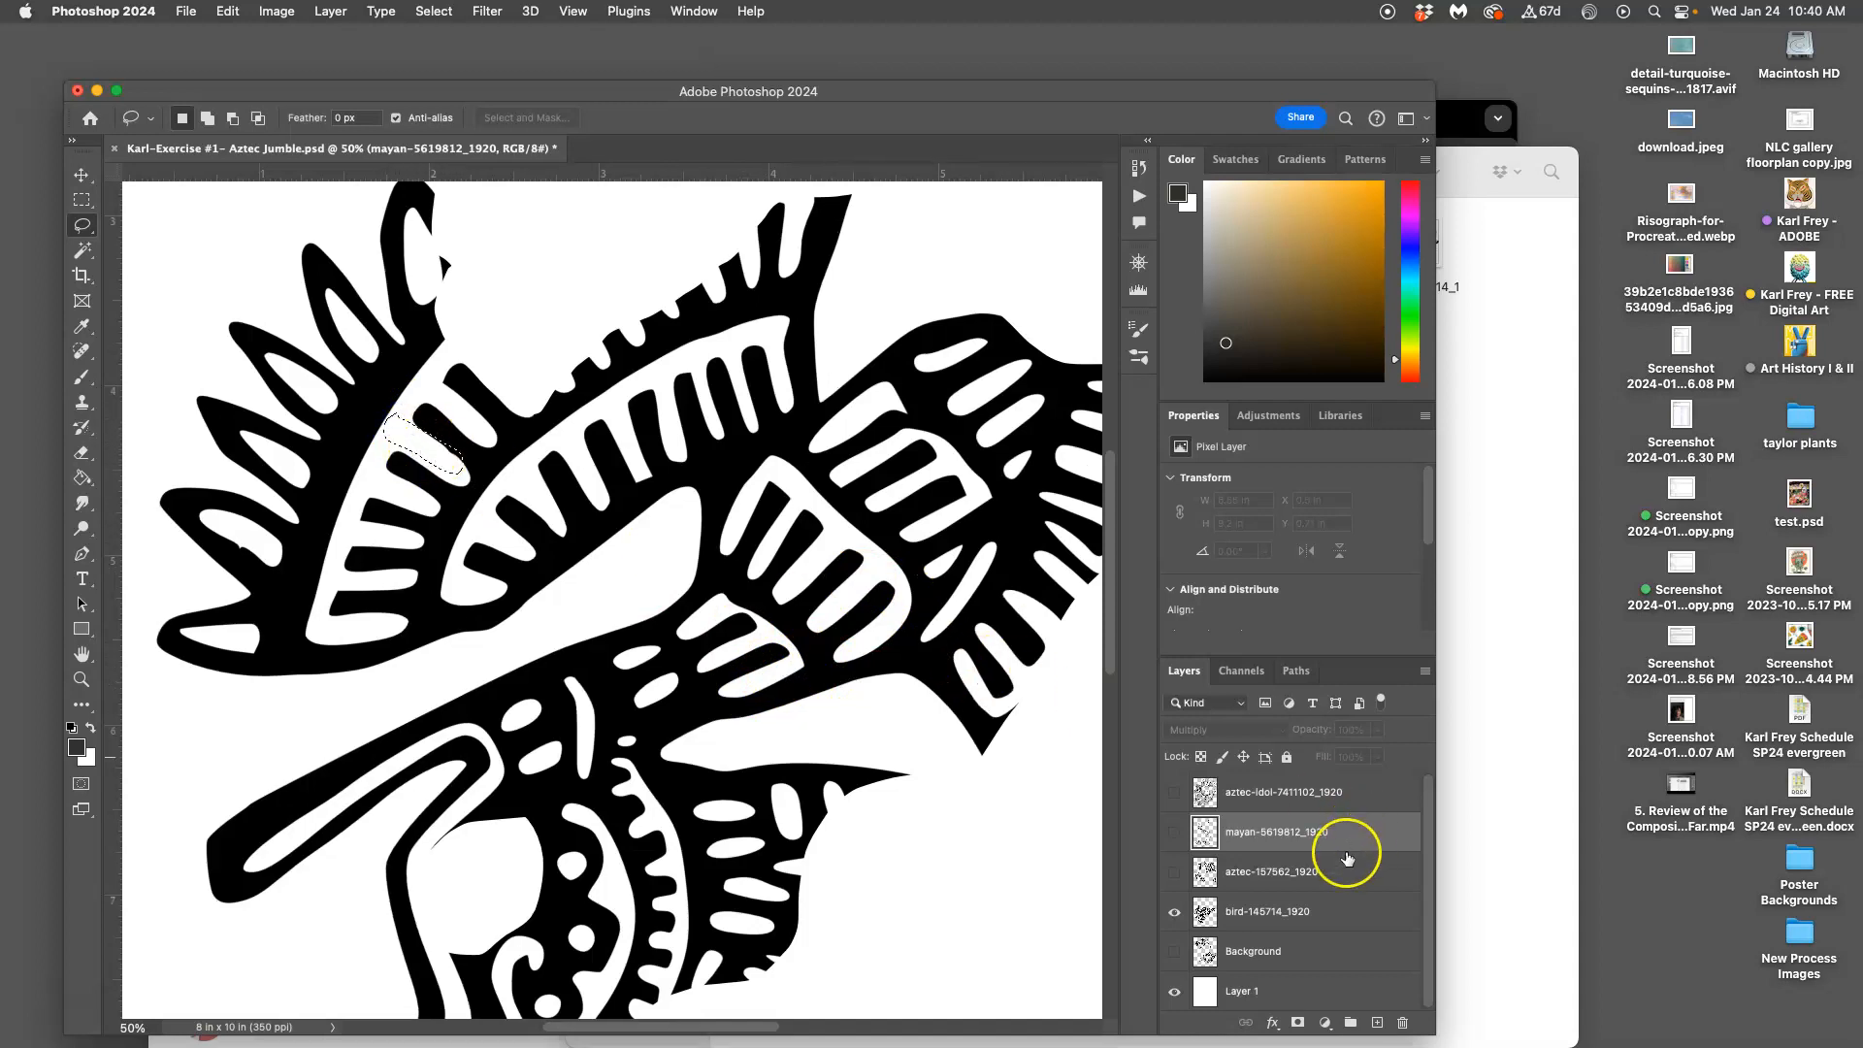
pyautogui.click(1305, 914)
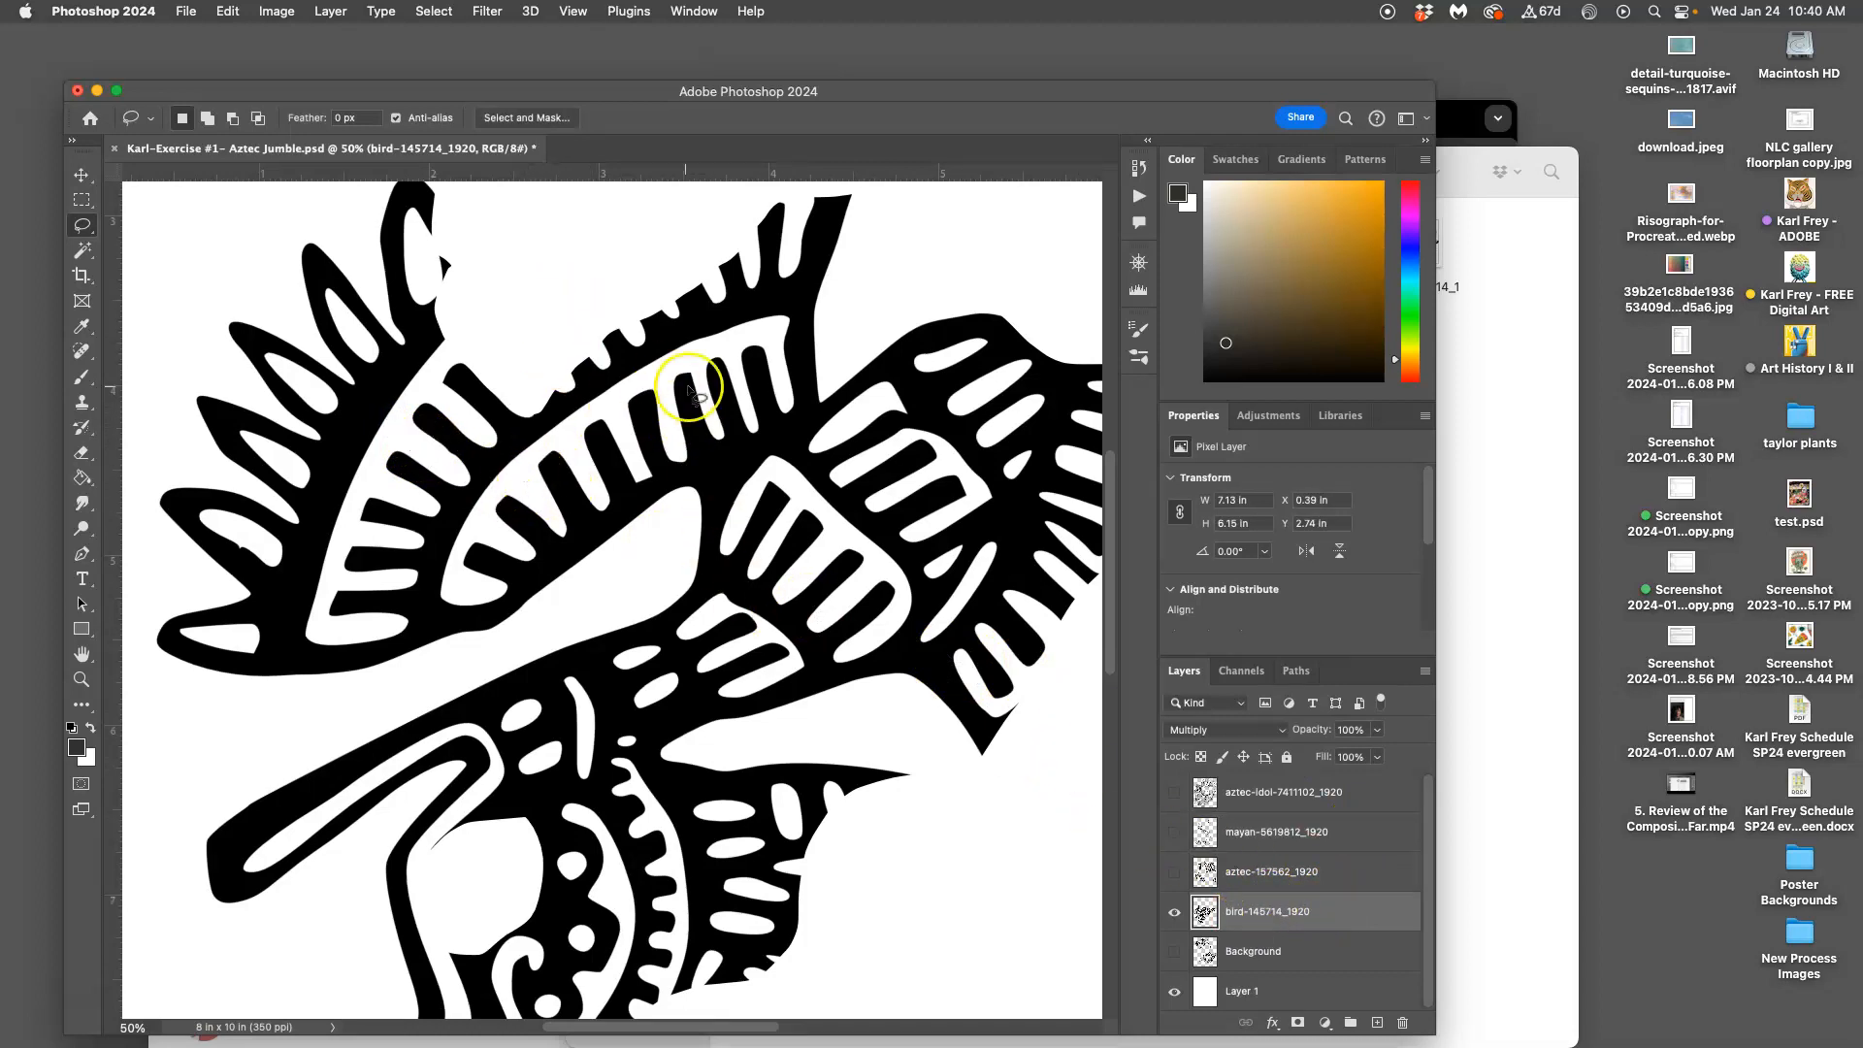
# Pick the Magic Wand Tool from the selection tool flyout with Contiguous enabled
pyautogui.click(82, 250)
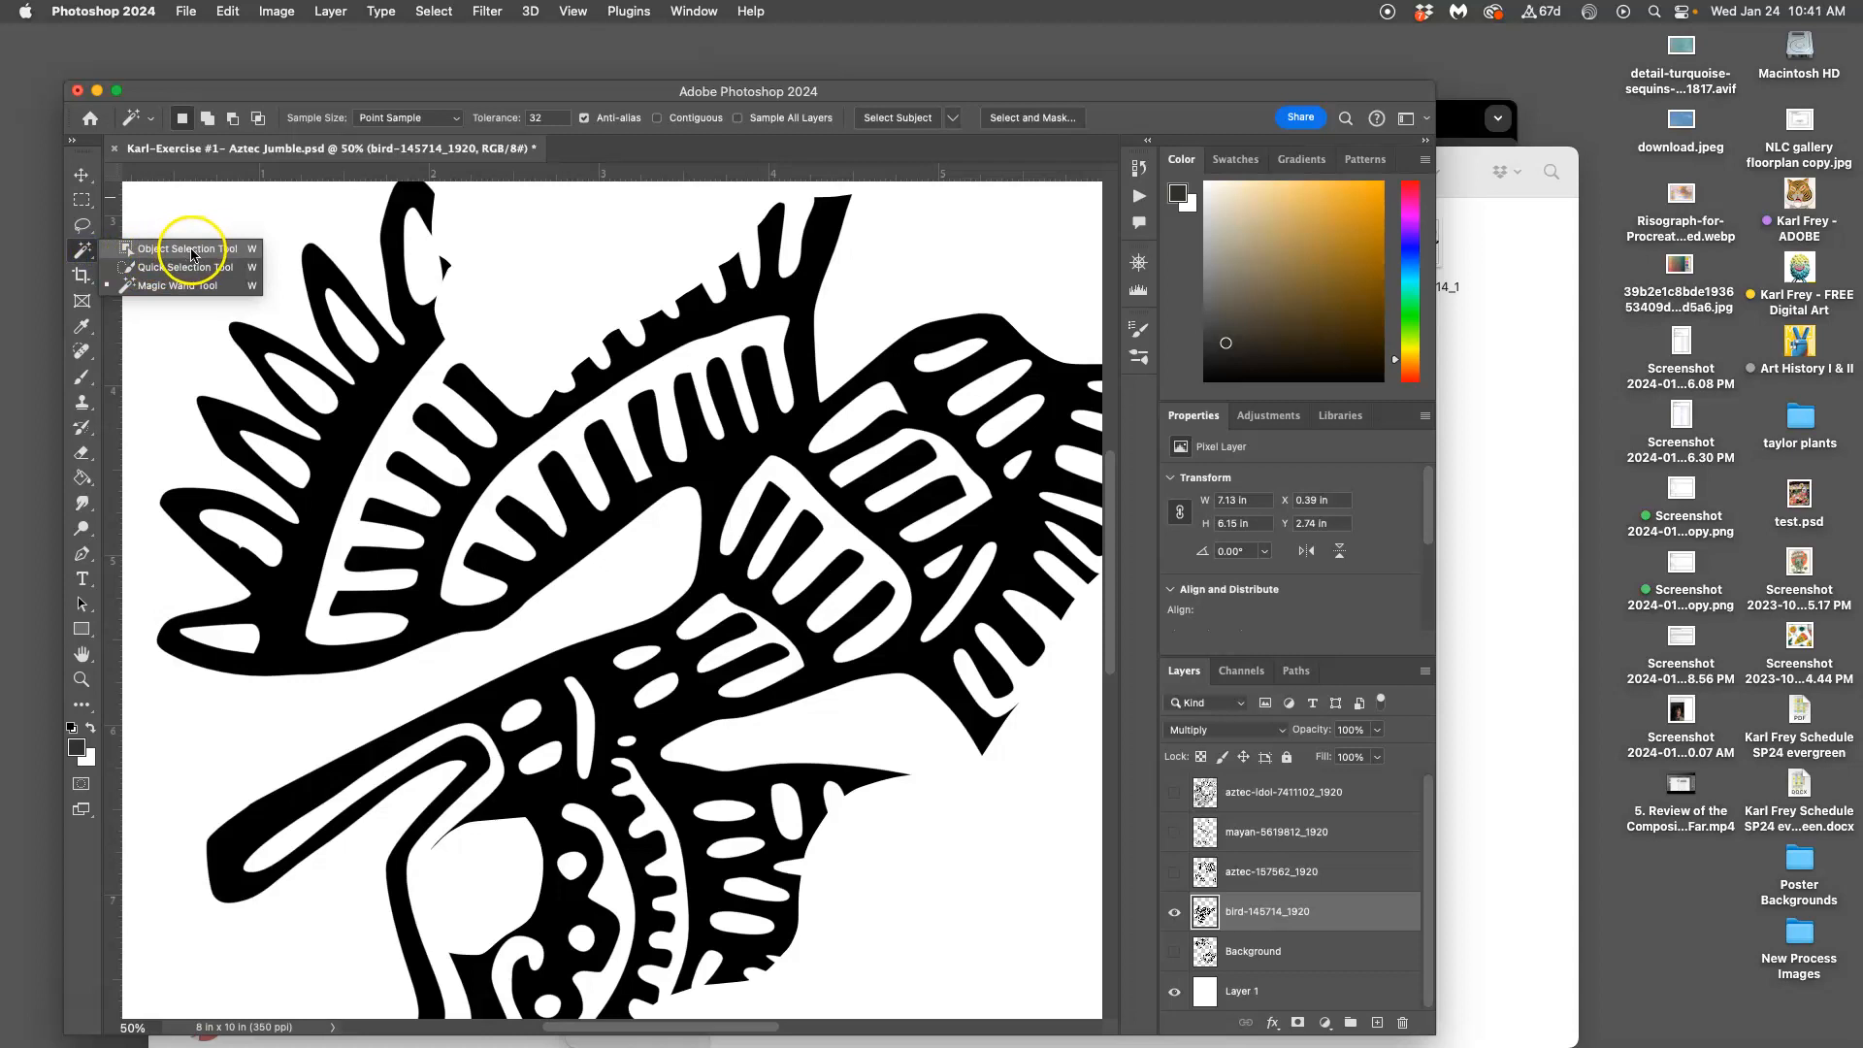
pyautogui.click(85, 252)
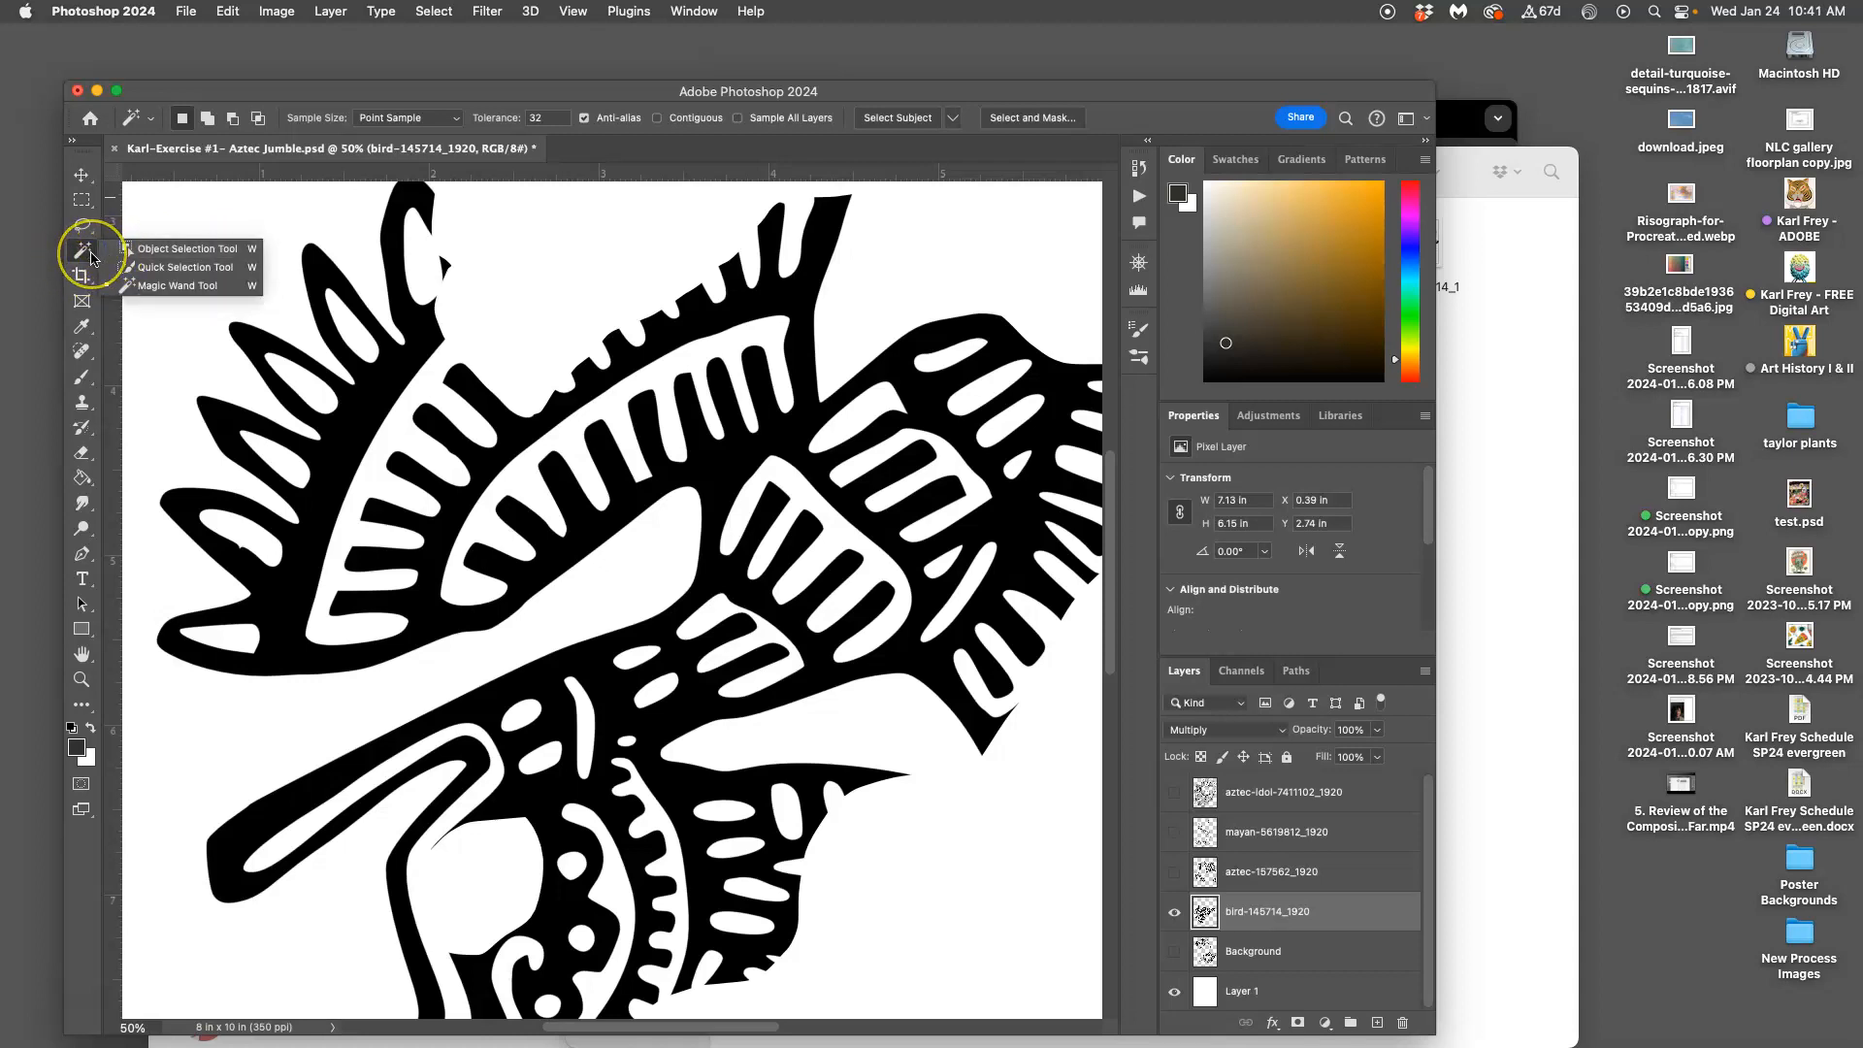
pyautogui.click(87, 256)
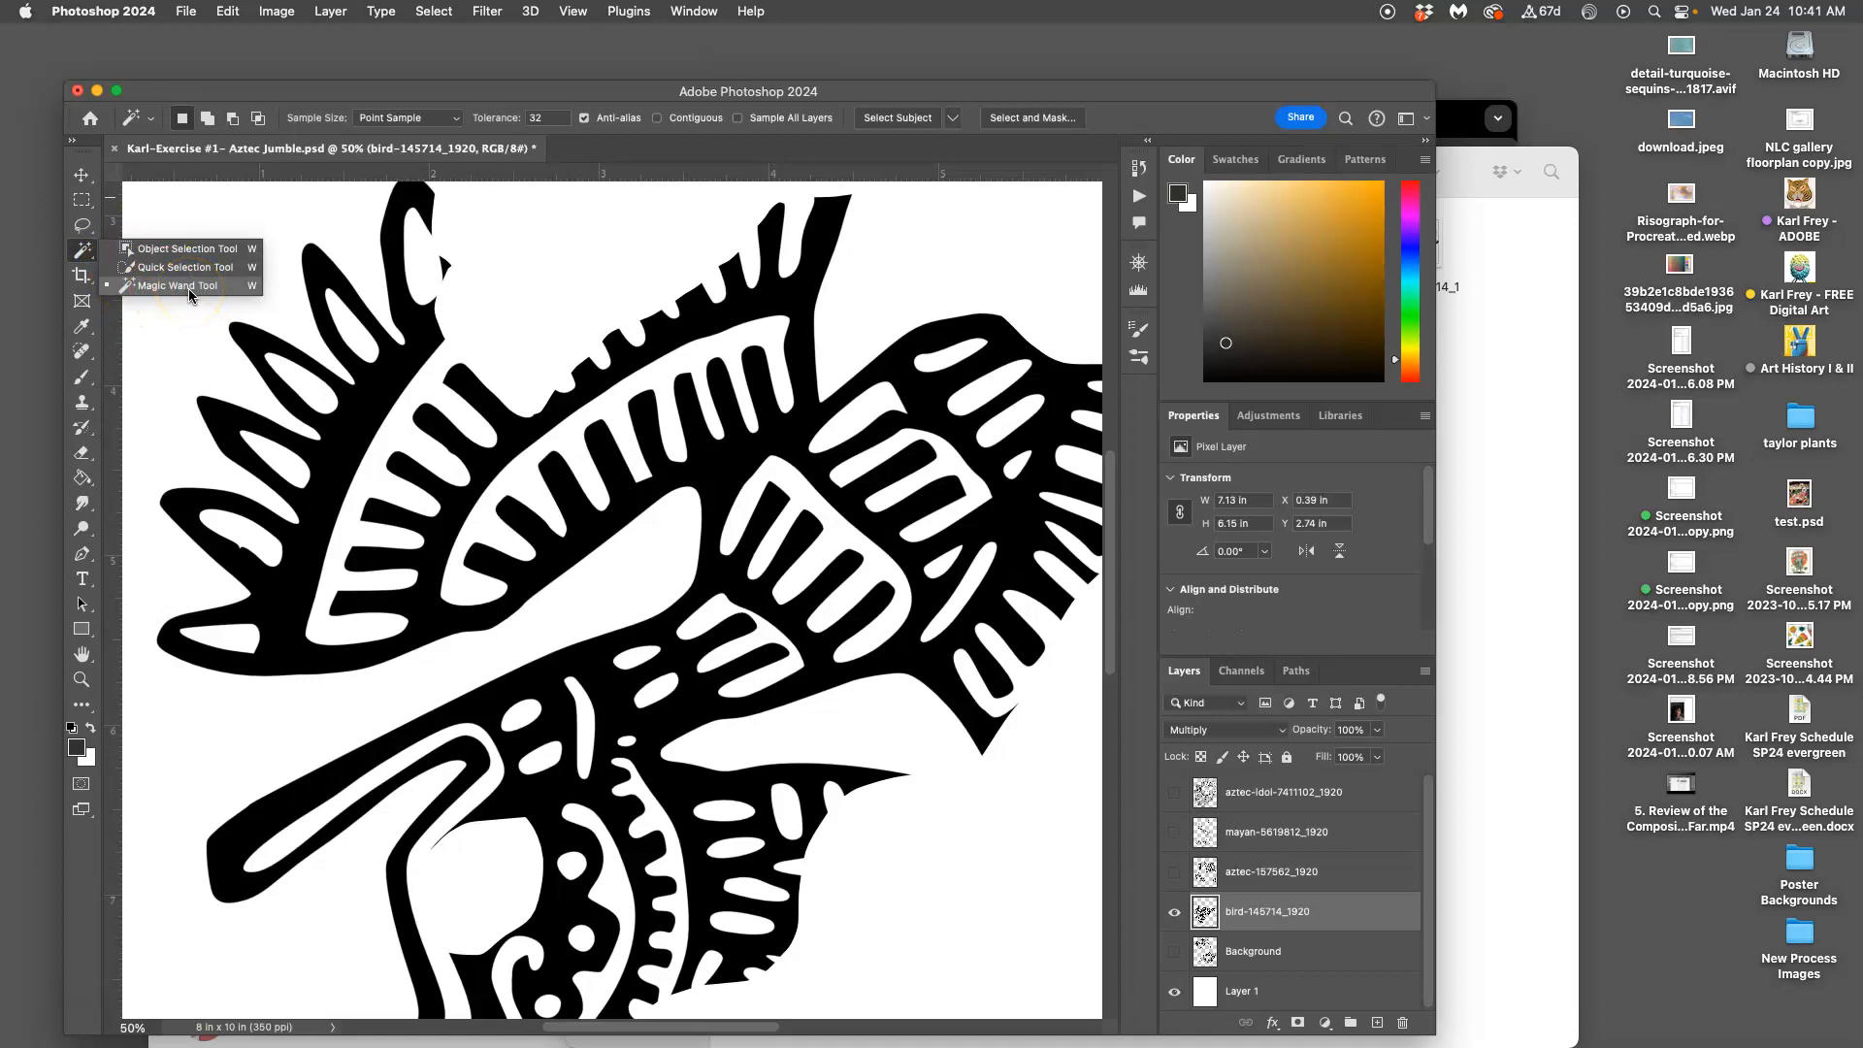
pyautogui.click(188, 287)
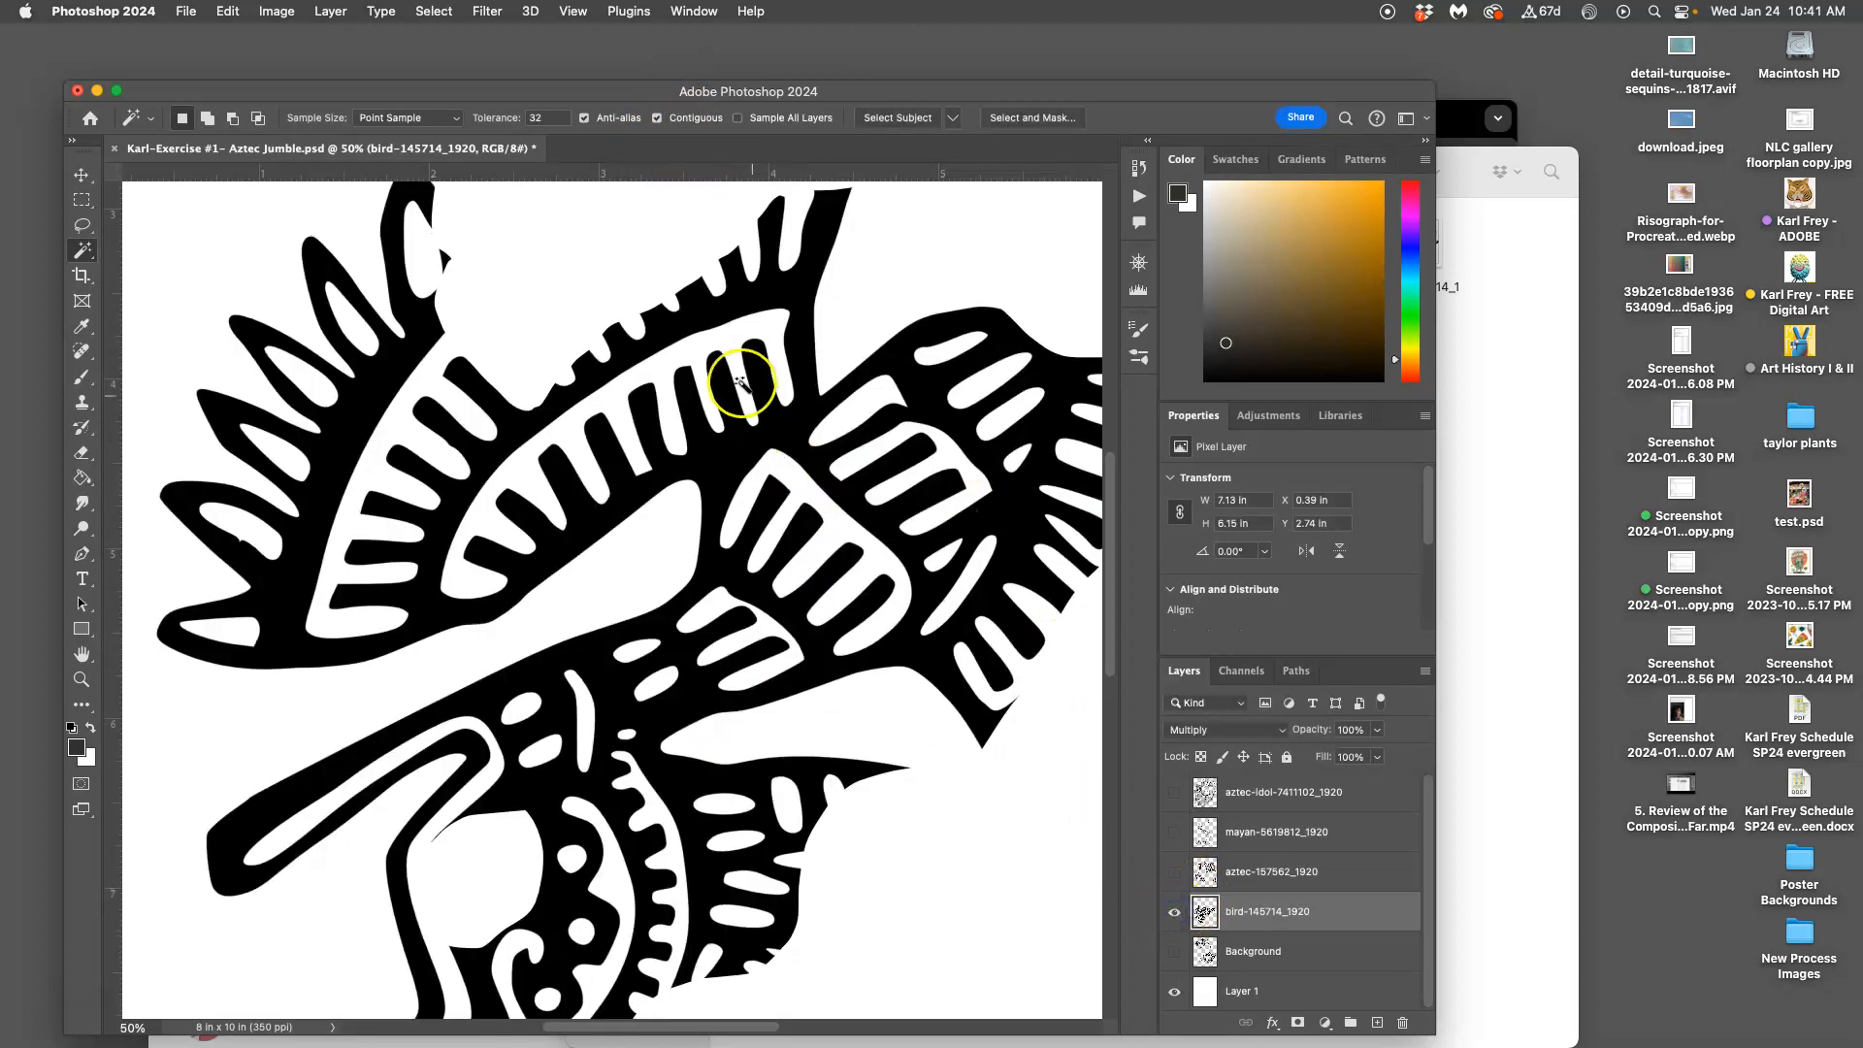
# Select the wing's white stripe, check it by toggling the bird, then add the head's stripes and ovals
pyautogui.click(727, 340)
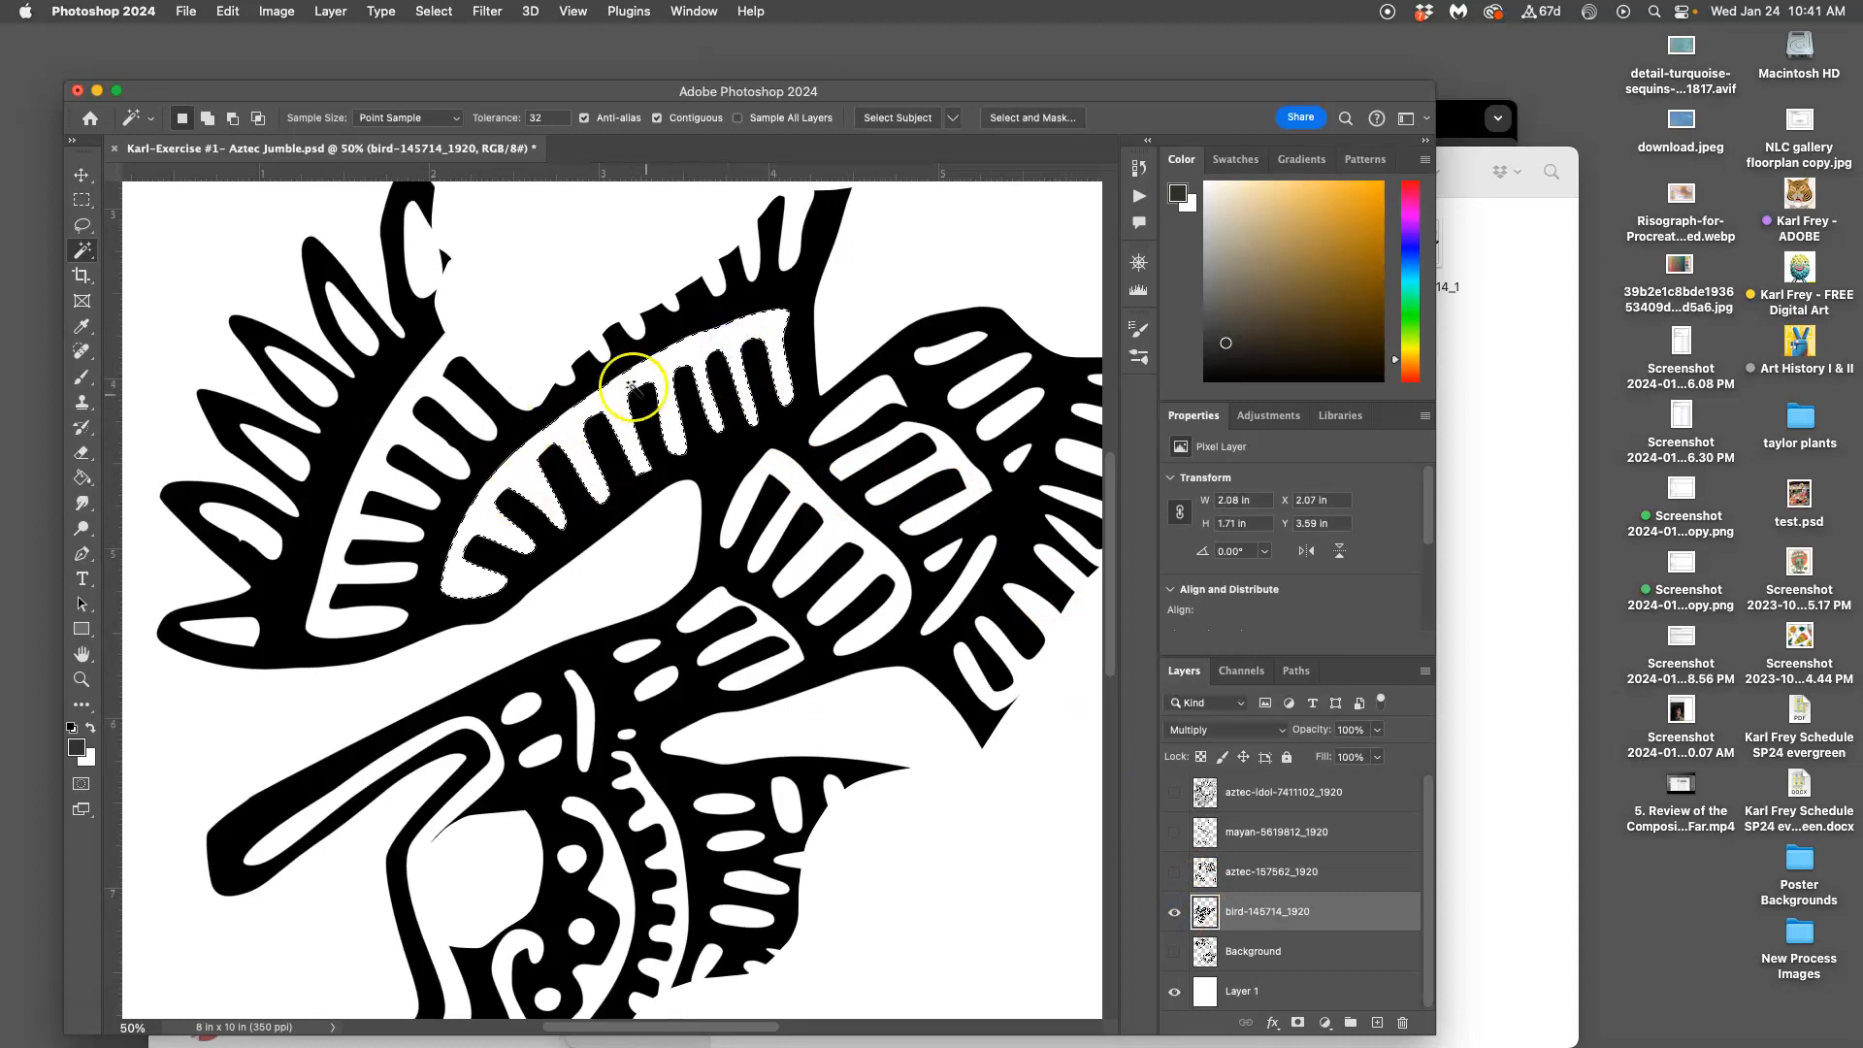
pyautogui.click(1174, 912)
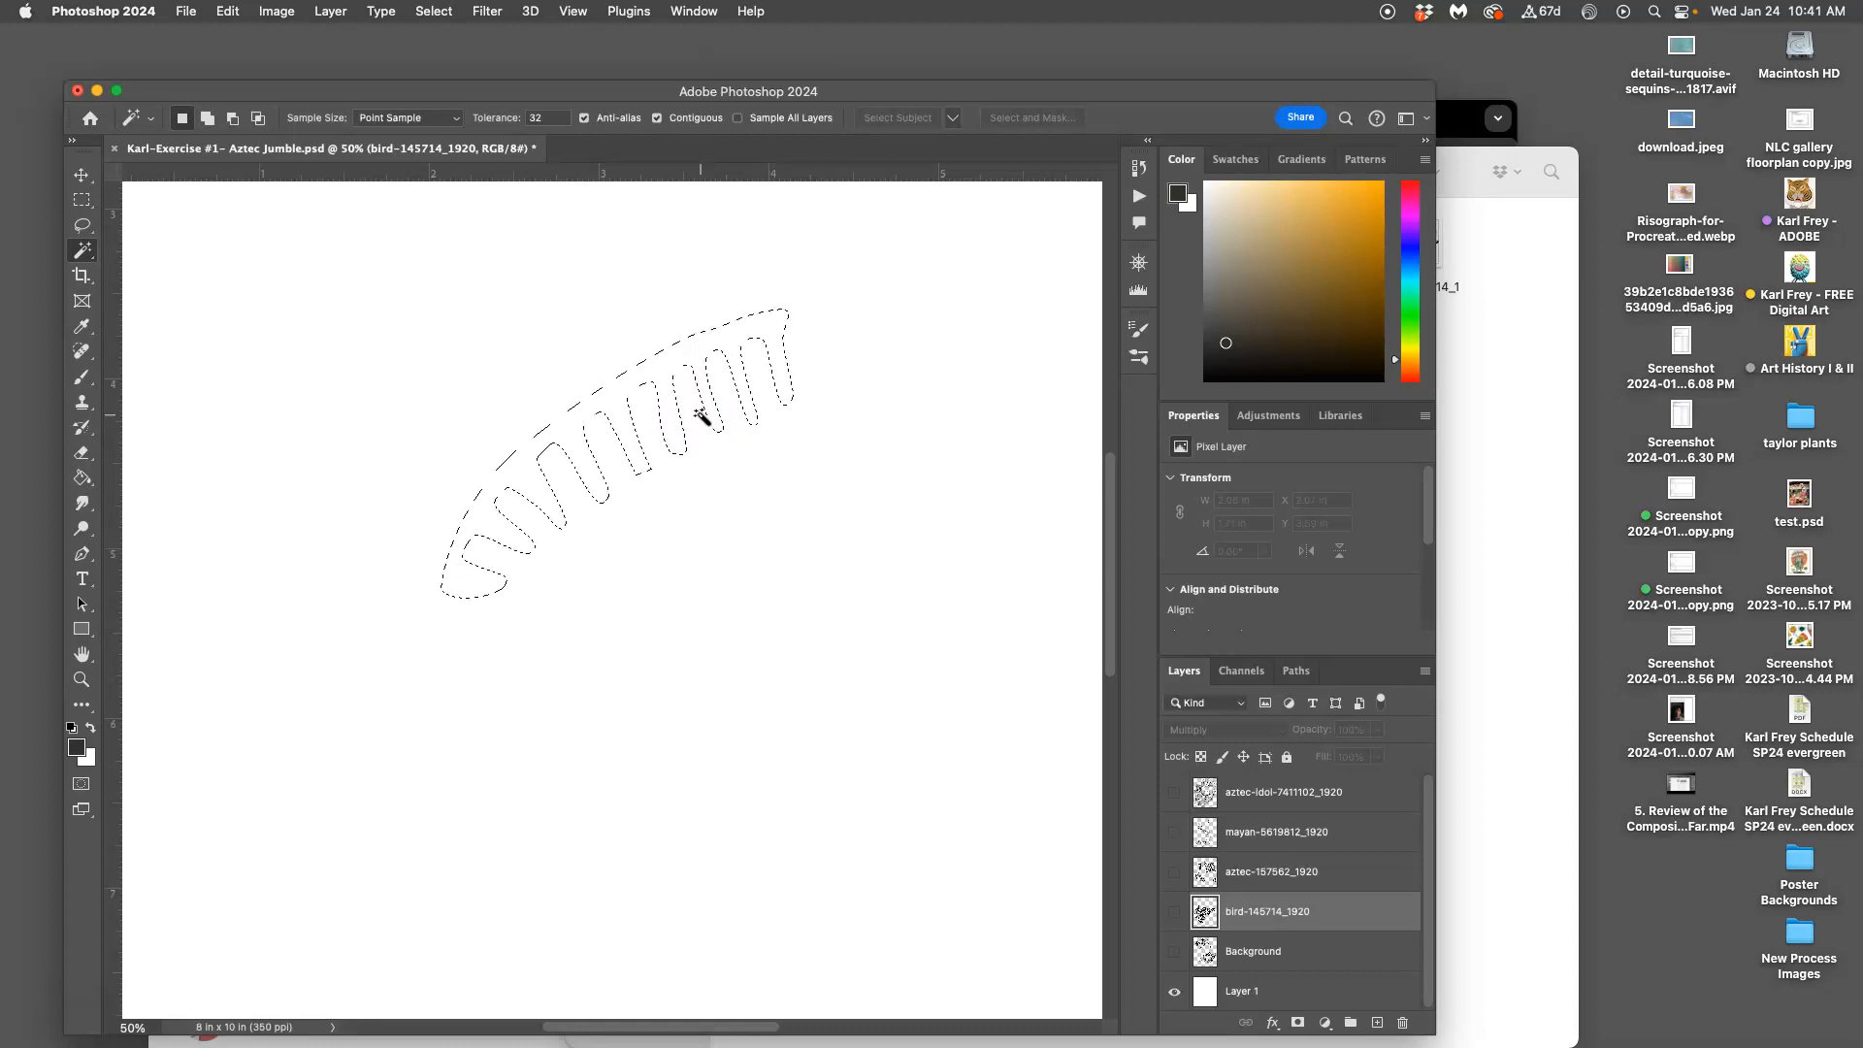
pyautogui.click(1174, 911)
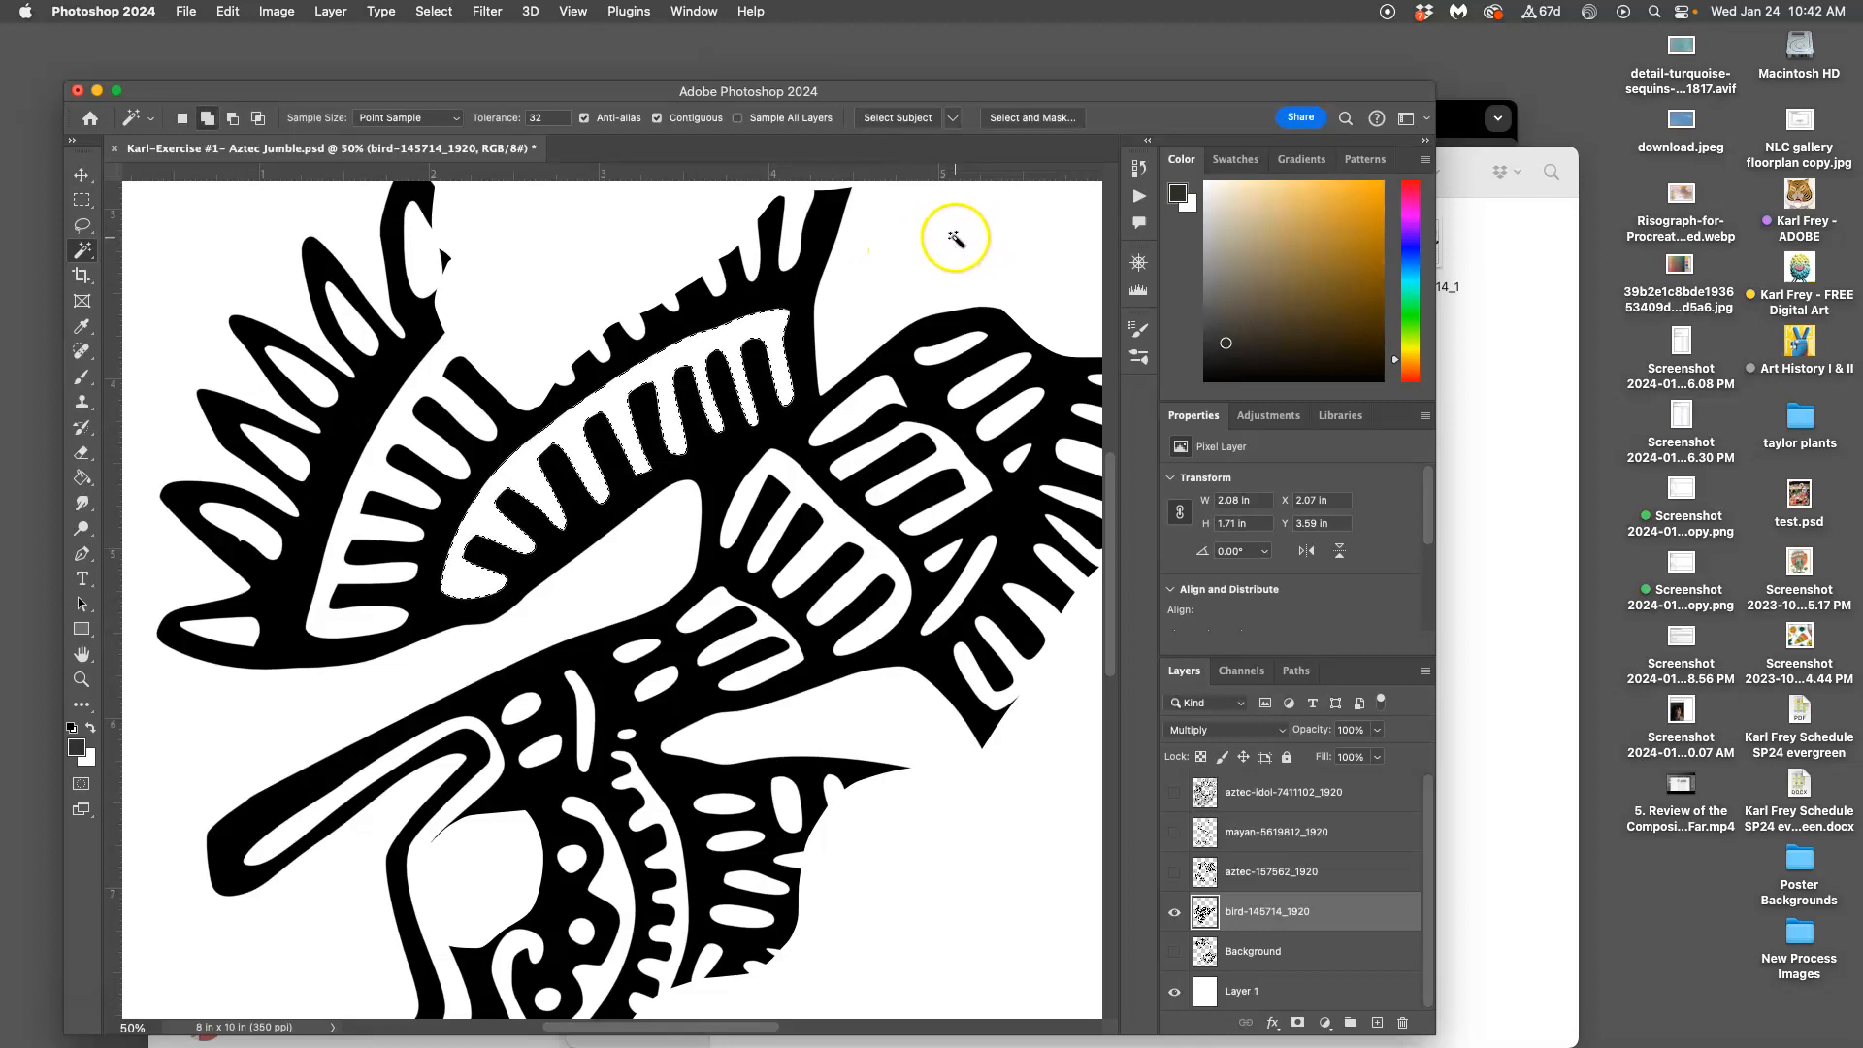
pyautogui.keyDown('shift'); pyautogui.click(946, 347); pyautogui.keyUp('shift')
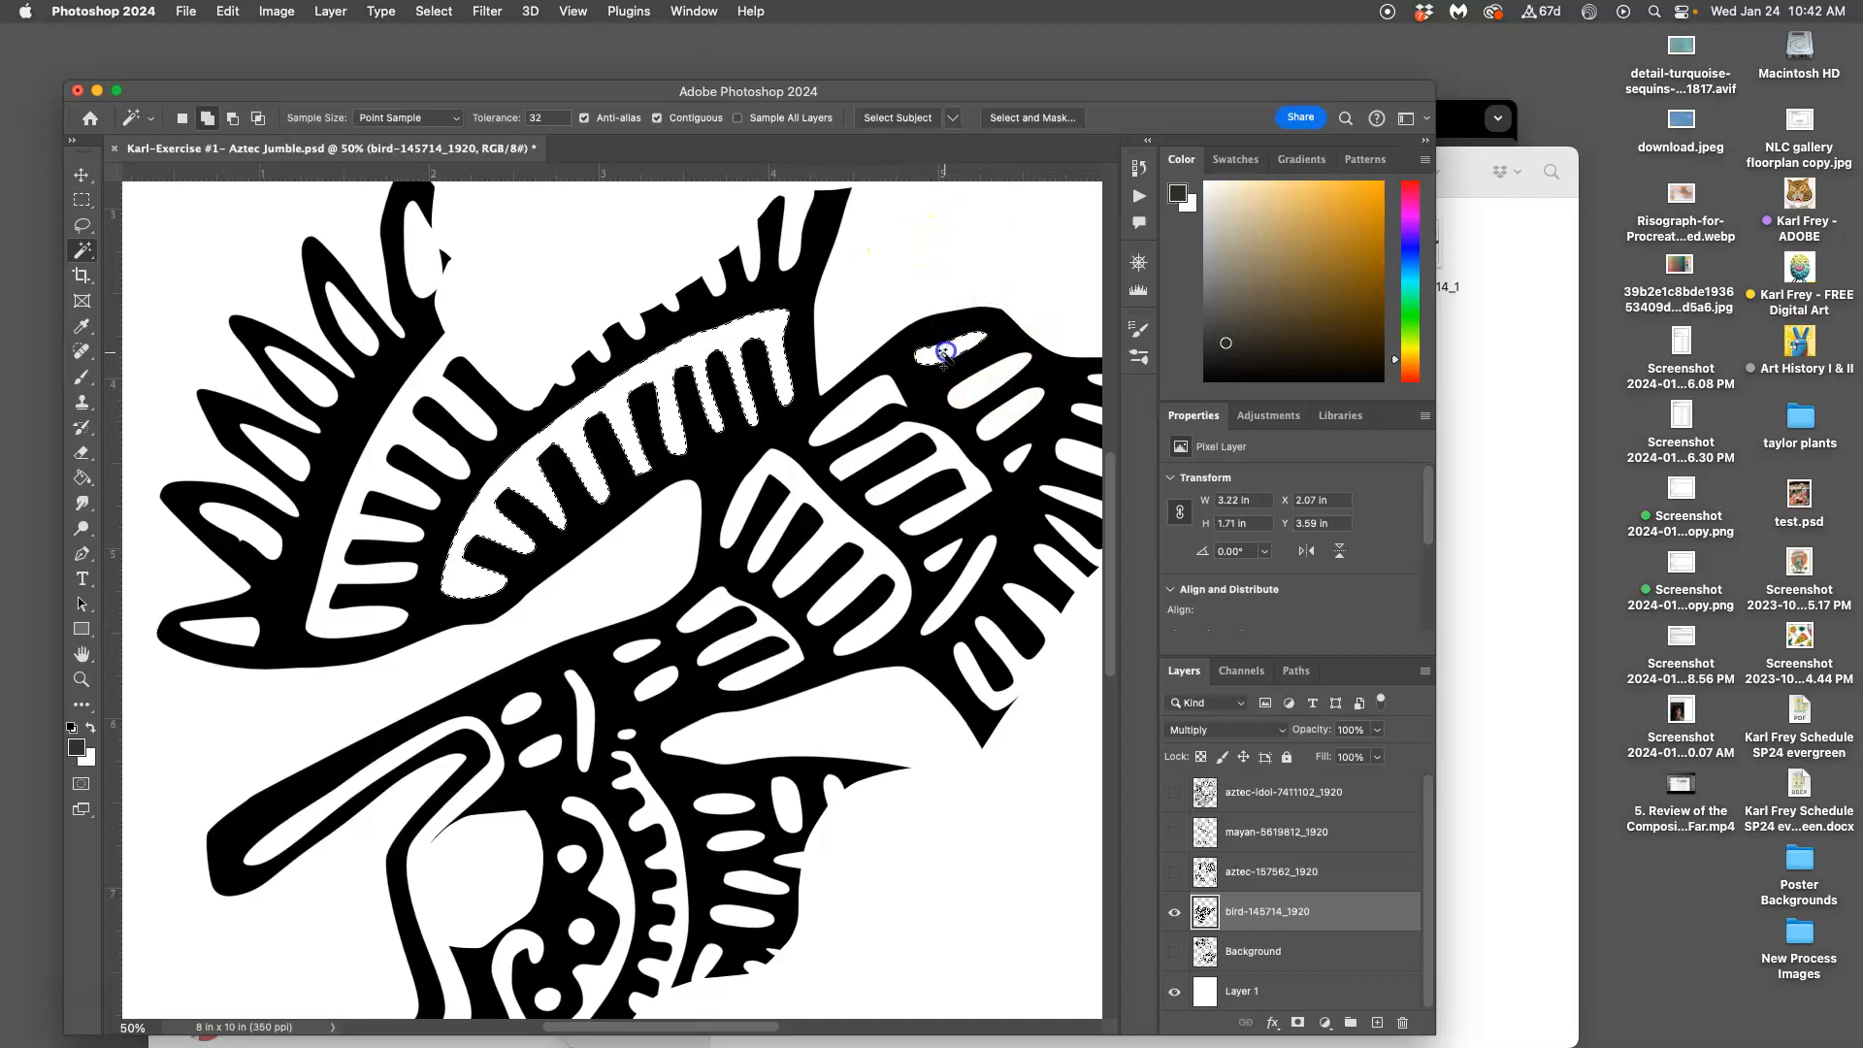
pyautogui.keyDown('shift'); pyautogui.click(913, 418); pyautogui.keyUp('shift')
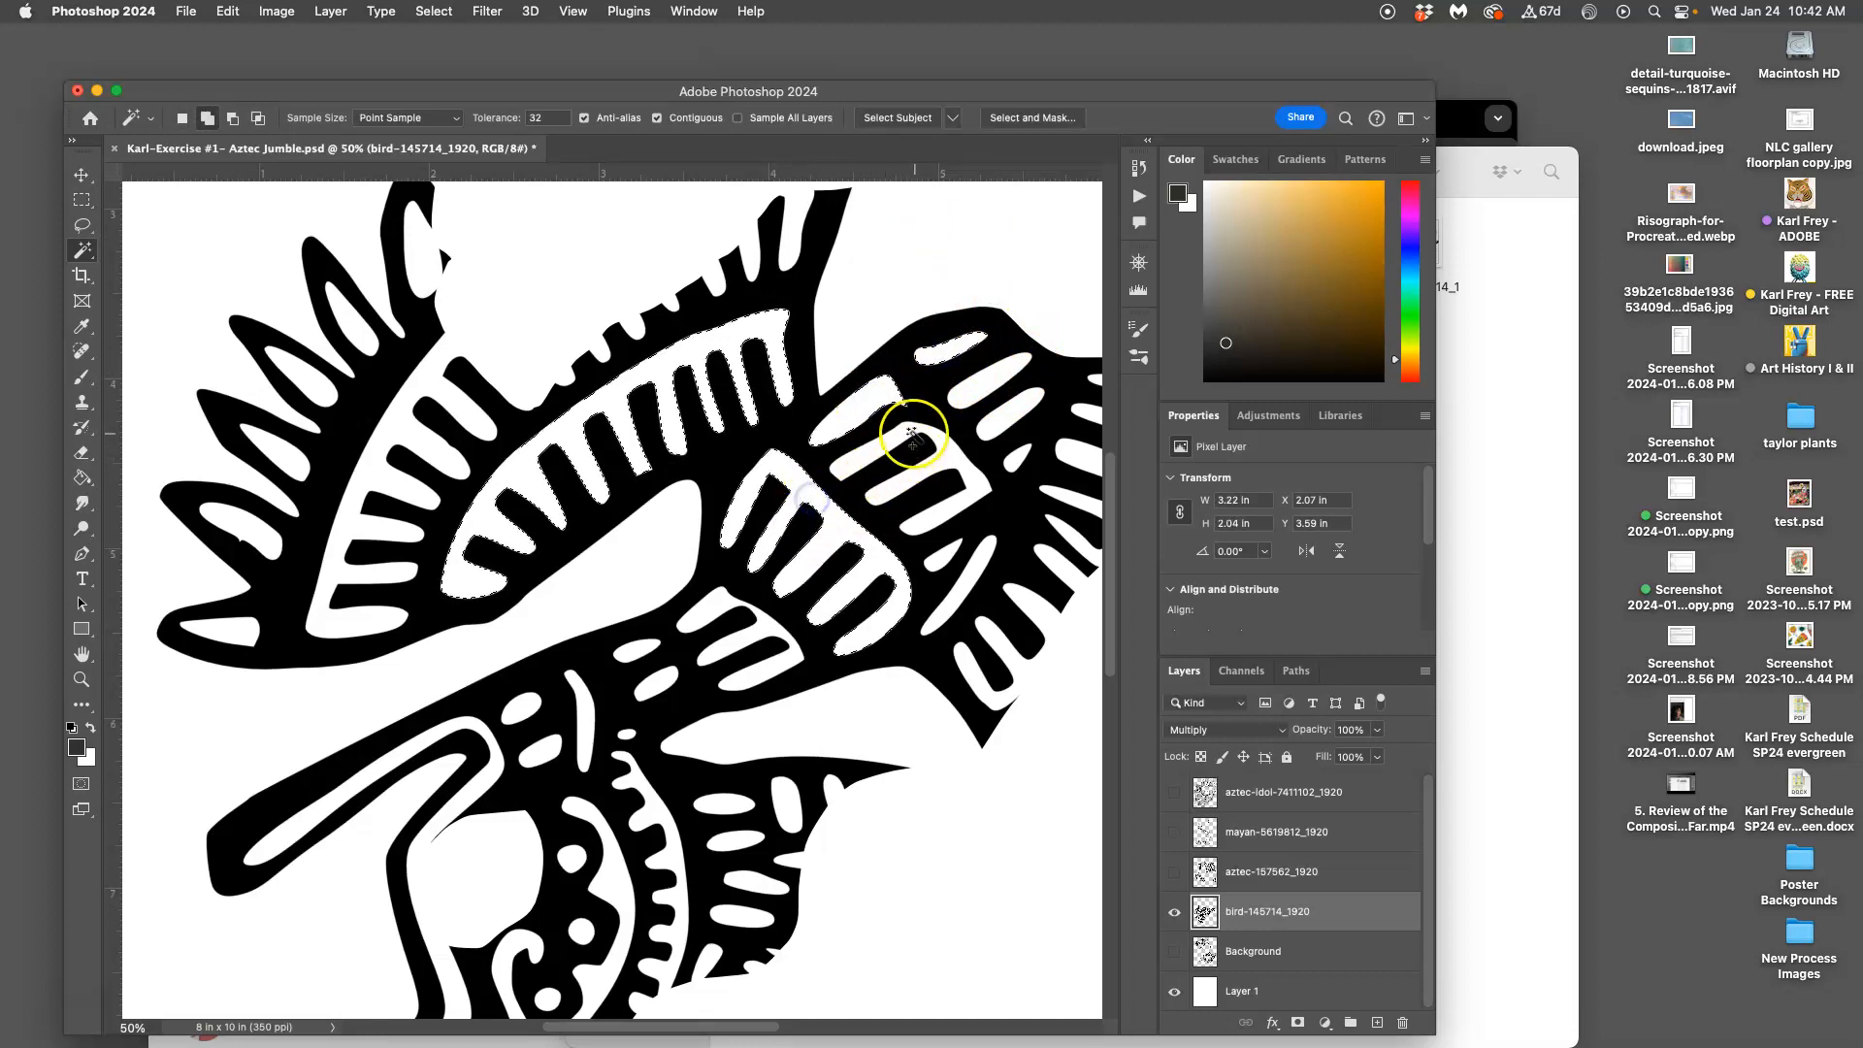
pyautogui.keyDown('shift'); pyautogui.click(976, 383); pyautogui.keyUp('shift')
pyautogui.keyDown('shift'); pyautogui.click(1001, 420); pyautogui.keyUp('shift')
pyautogui.keyDown('shift'); pyautogui.click(1013, 465); pyautogui.keyUp('shift')
# Add the body's central stripe group, white ovals, small dot and vertical stripe to the selection
pyautogui.keyDown('shift'); pyautogui.click(775, 635); pyautogui.keyUp('shift')
pyautogui.keyDown('shift'); pyautogui.click(658, 683); pyautogui.keyUp('shift')
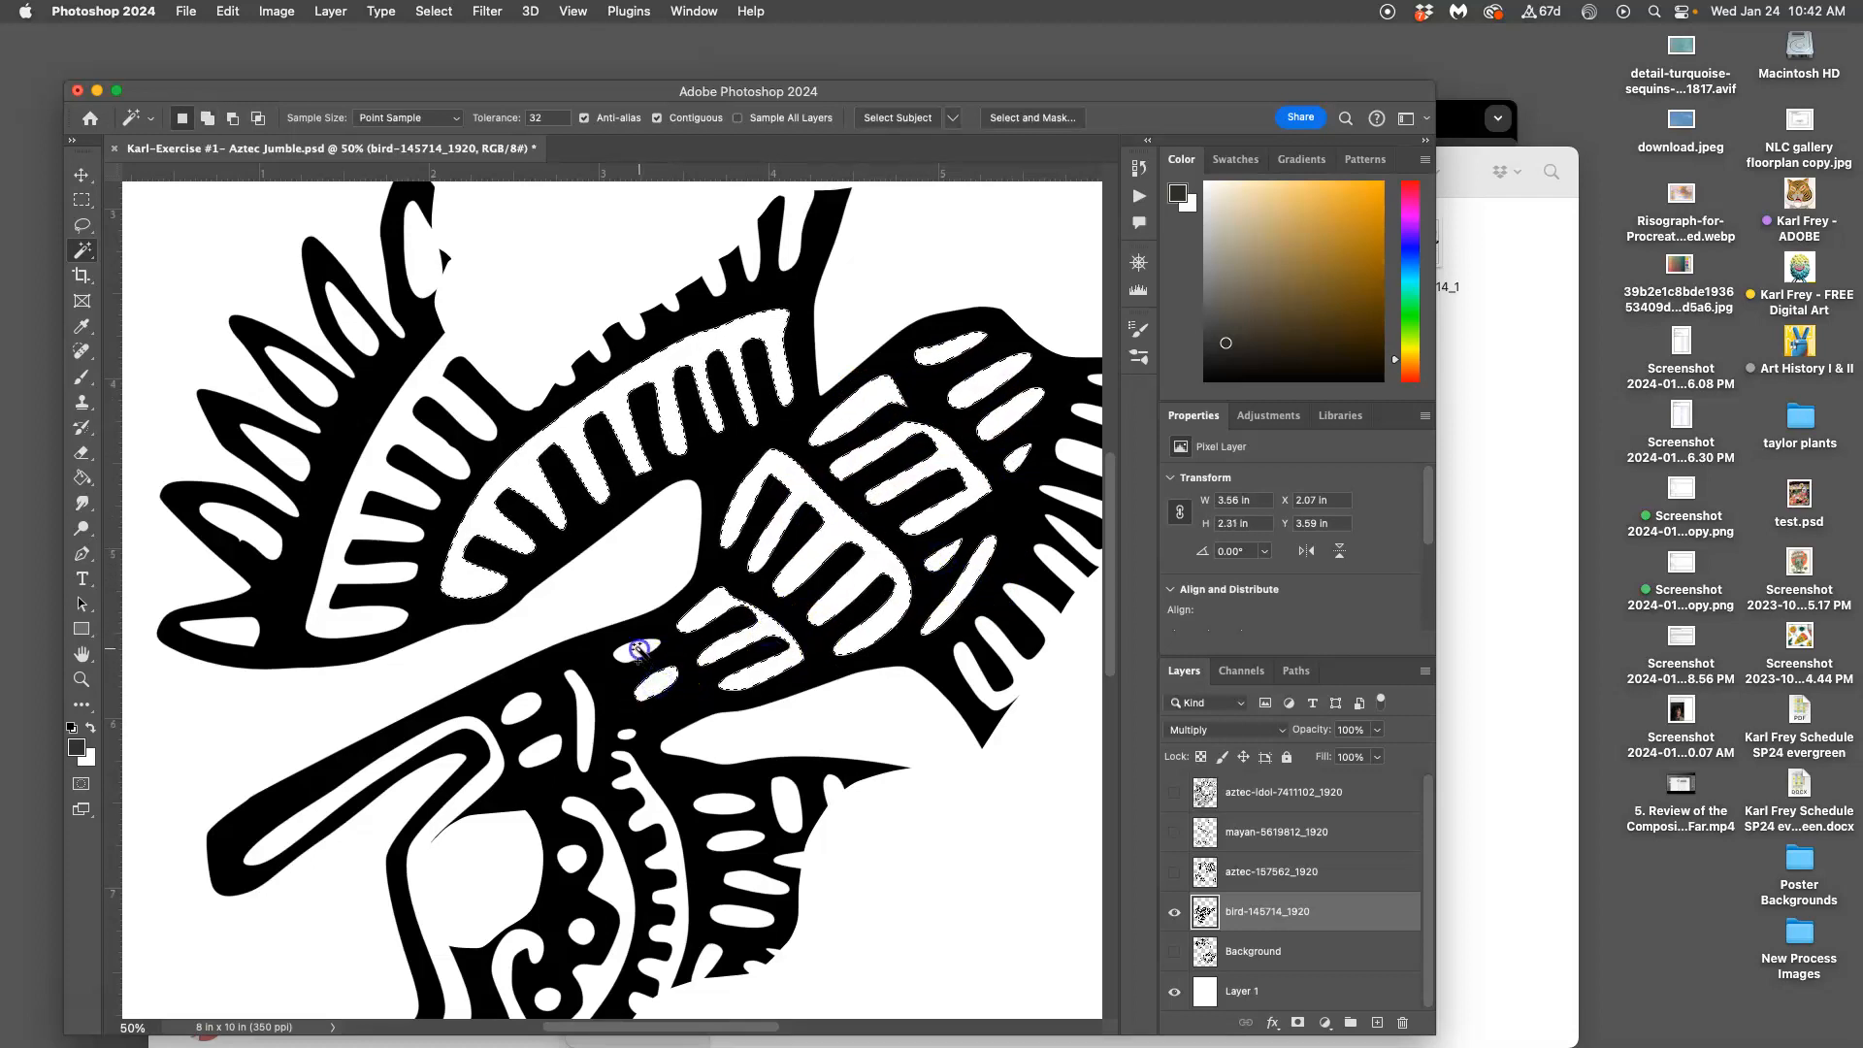
pyautogui.keyDown('shift'); pyautogui.click(583, 718); pyautogui.keyUp('shift')
pyautogui.keyDown('shift'); pyautogui.click(522, 707); pyautogui.keyUp('shift')
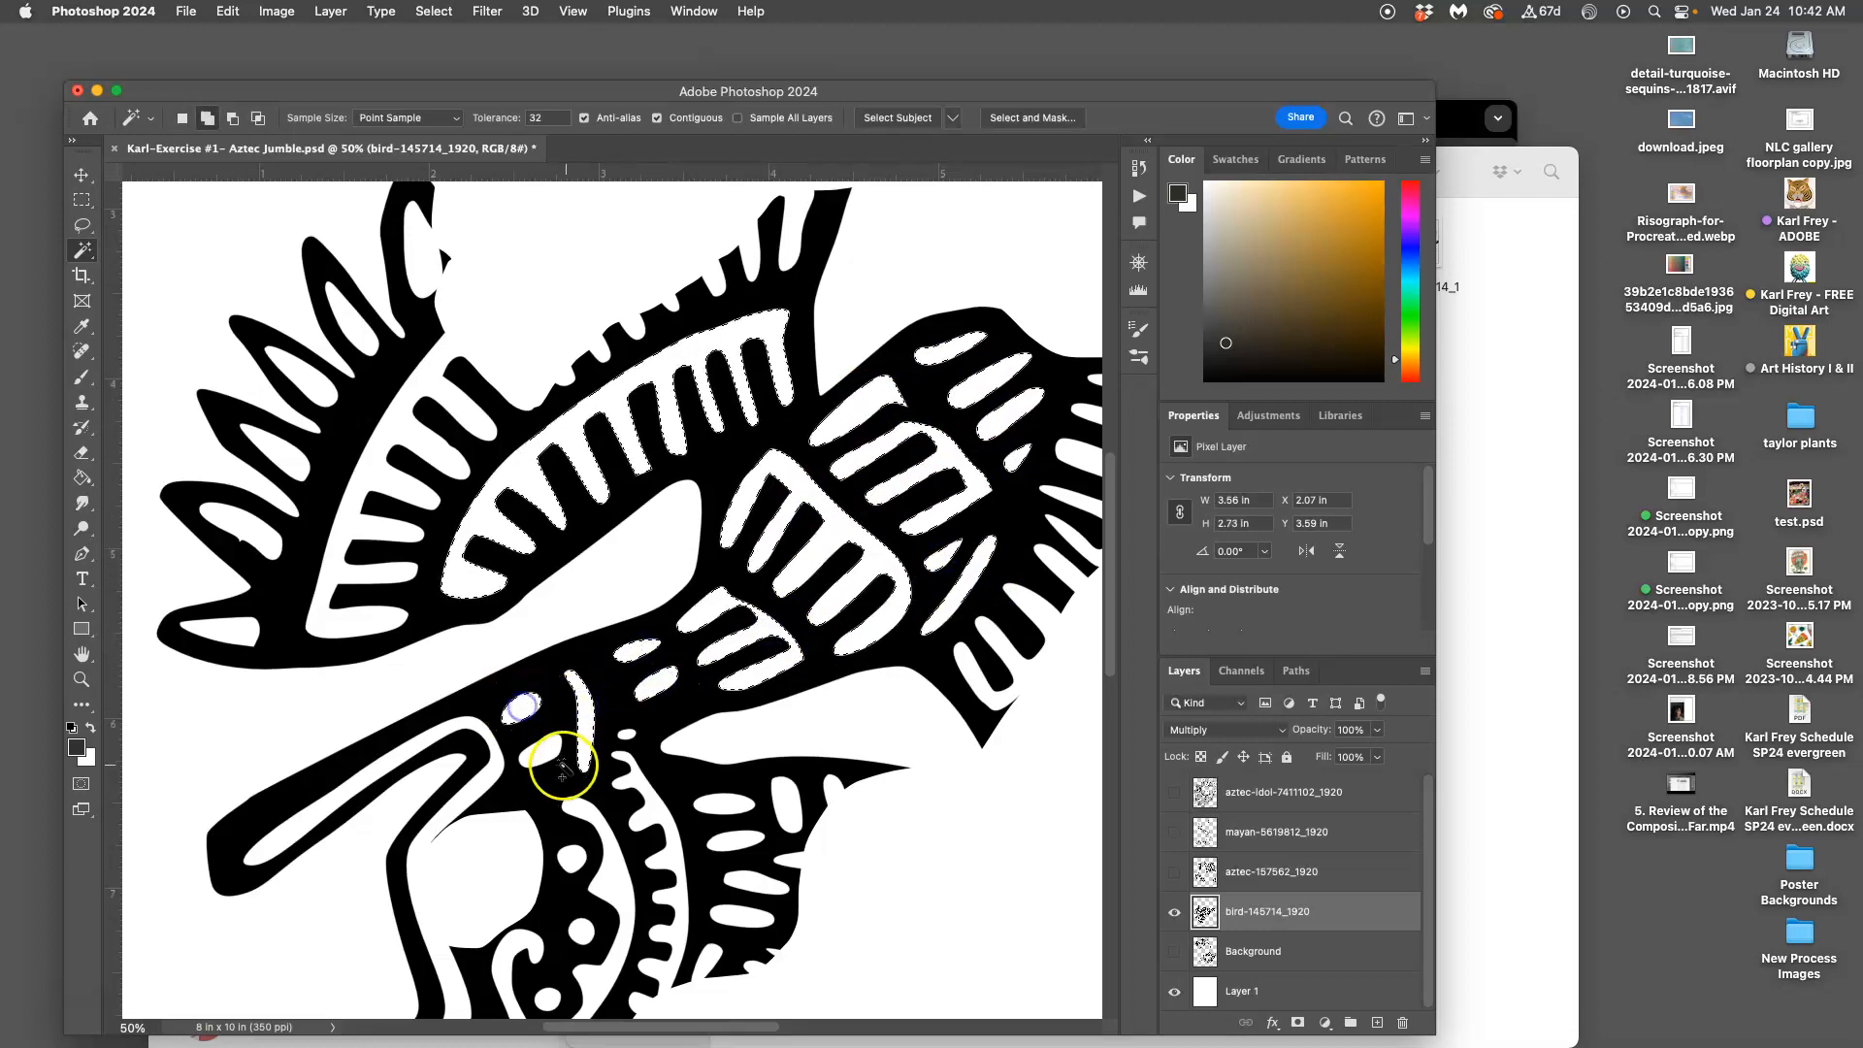
pyautogui.keyDown('shift'); pyautogui.click(626, 735); pyautogui.keyUp('shift')
pyautogui.keyDown('shift'); pyautogui.click(723, 802); pyautogui.keyUp('shift')
pyautogui.keyDown('shift'); pyautogui.click(786, 801); pyautogui.keyUp('shift')
pyautogui.keyDown('shift'); pyautogui.click(738, 841); pyautogui.keyUp('shift')
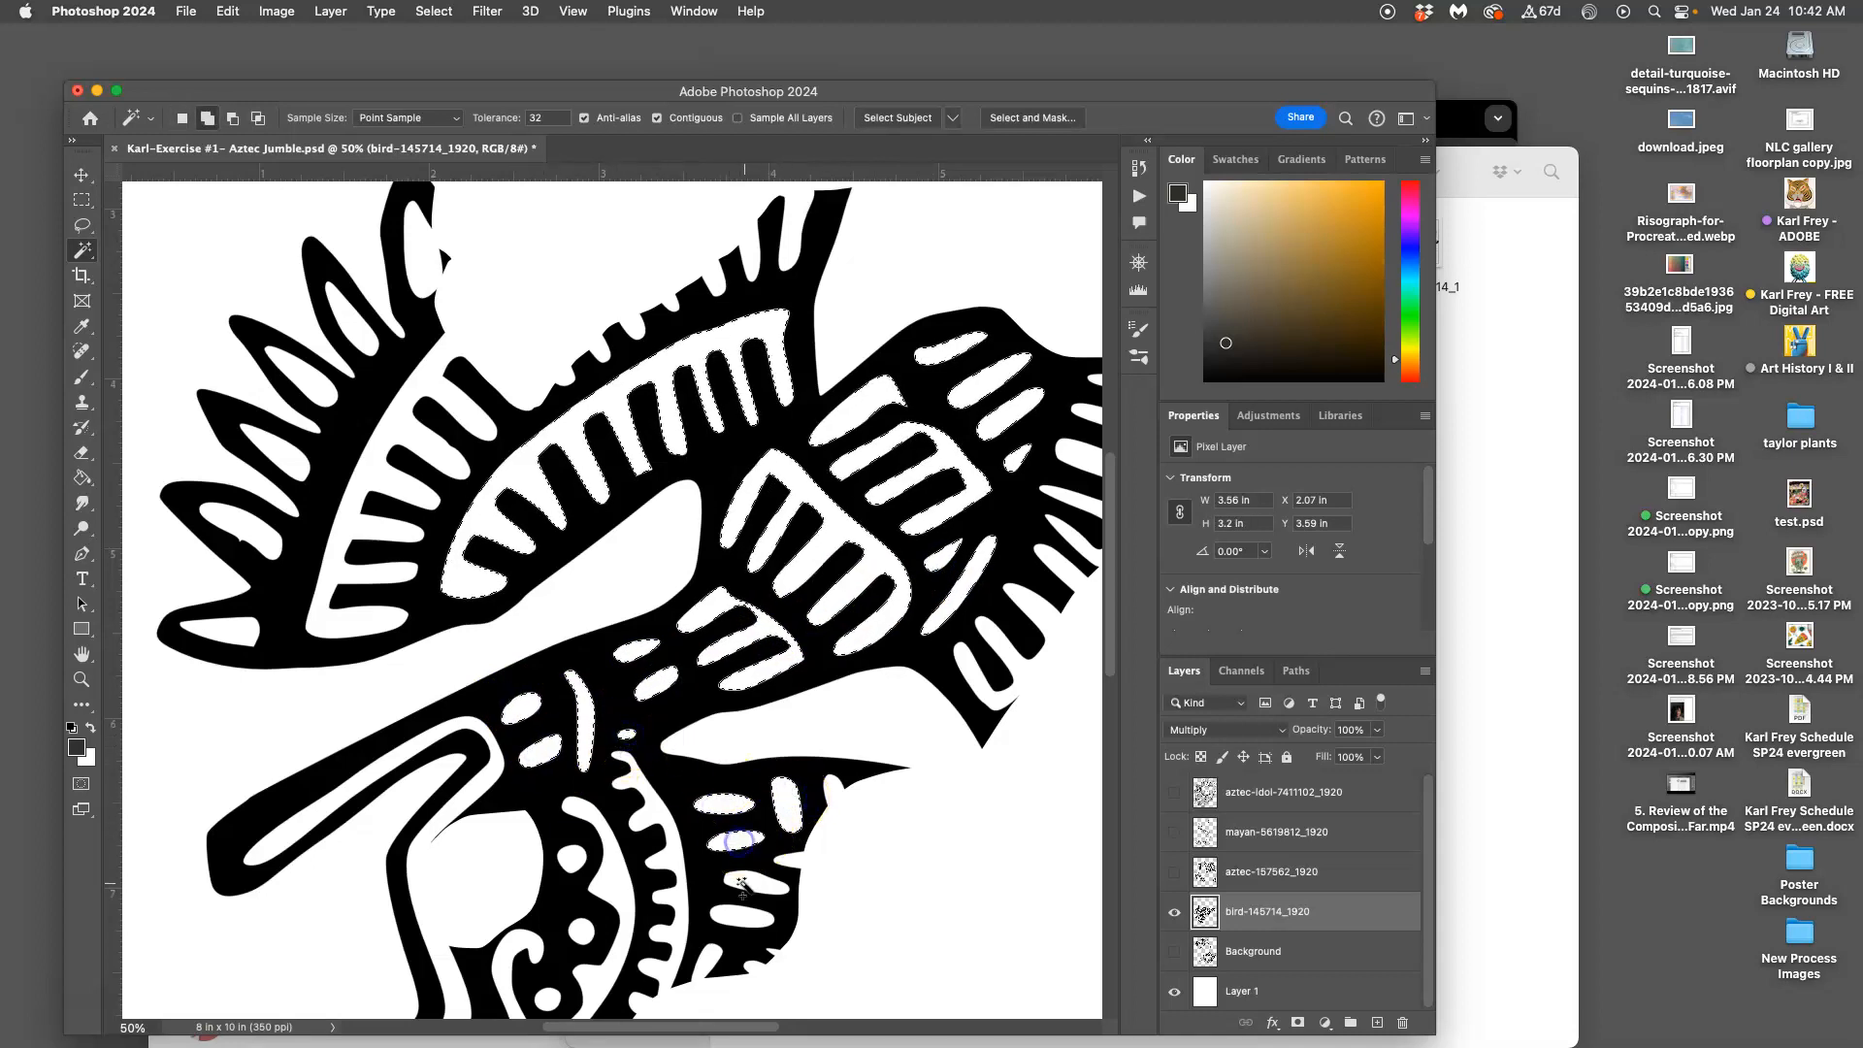
pyautogui.keyDown('shift'); pyautogui.click(744, 882); pyautogui.keyUp('shift')
pyautogui.keyDown('shift'); pyautogui.click(736, 927); pyautogui.keyUp('shift')
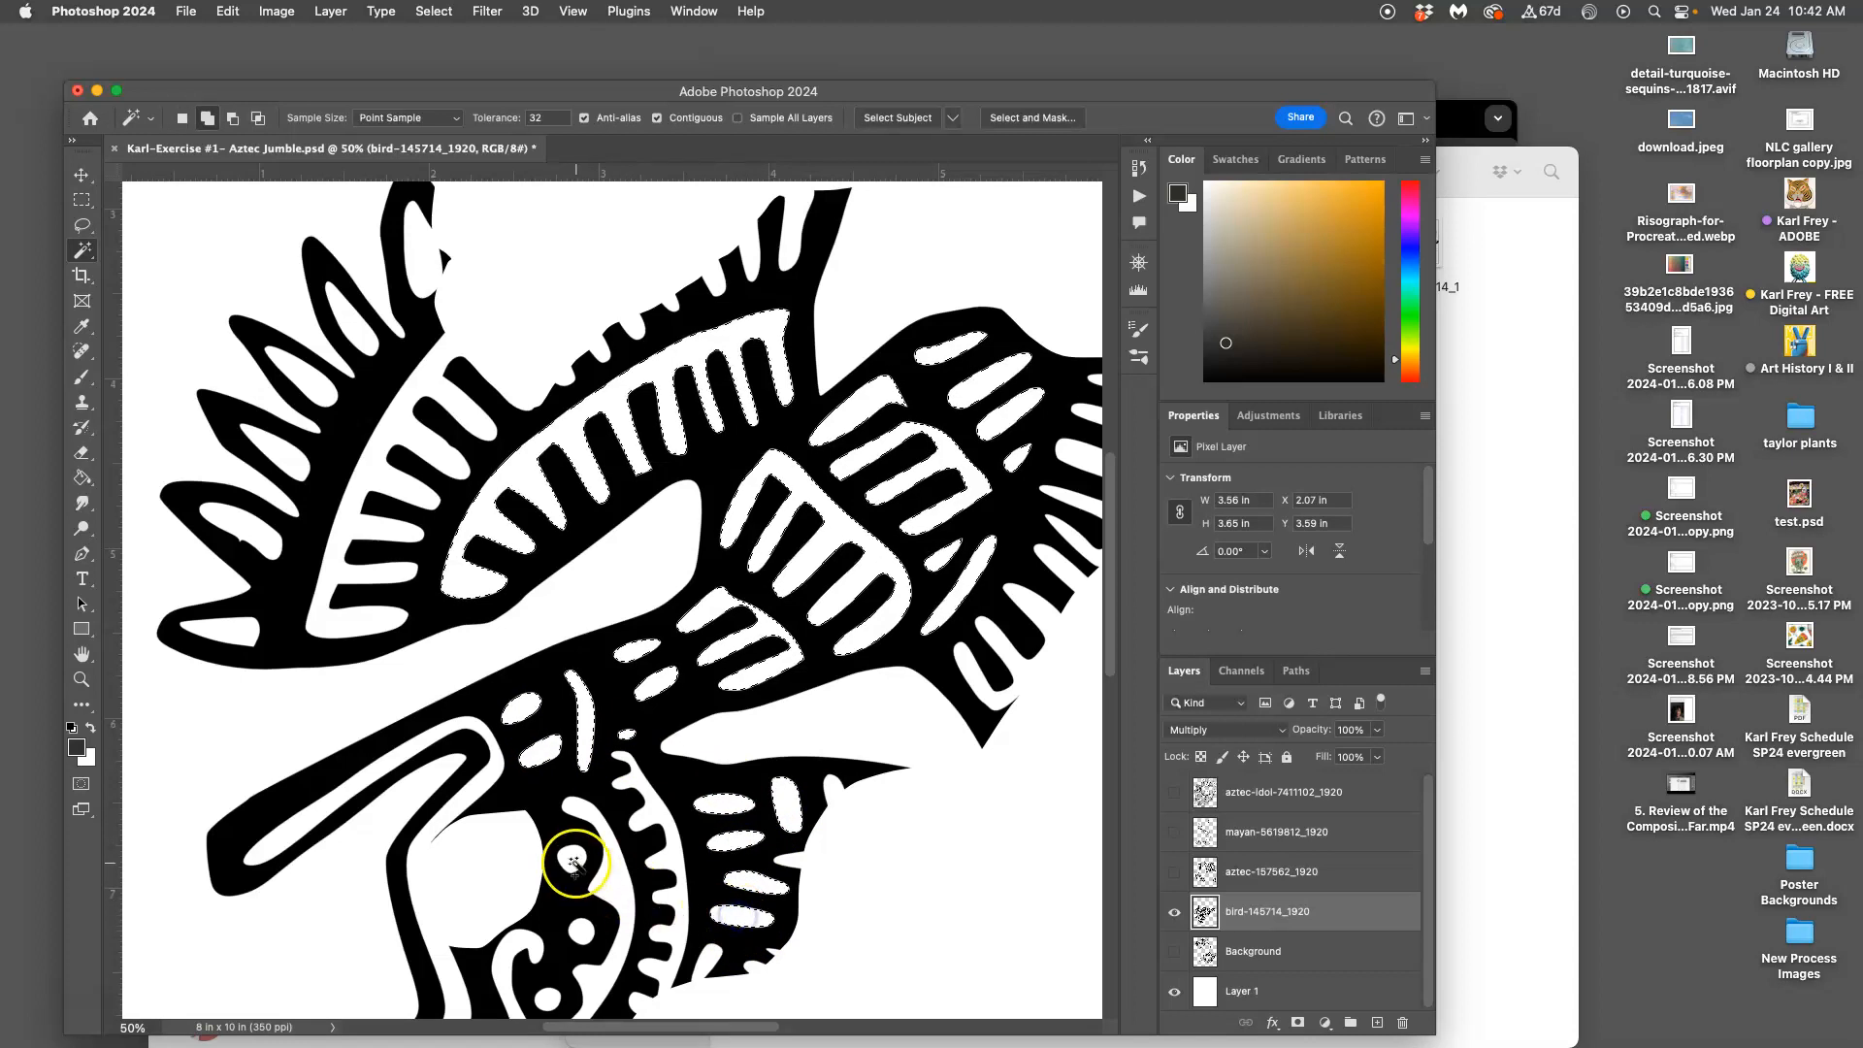
# Add three feather interiors on the left and the white area above the bird to the selection
pyautogui.click(289, 456)
pyautogui.keyDown('shift'); pyautogui.click(254, 524); pyautogui.keyUp('shift')
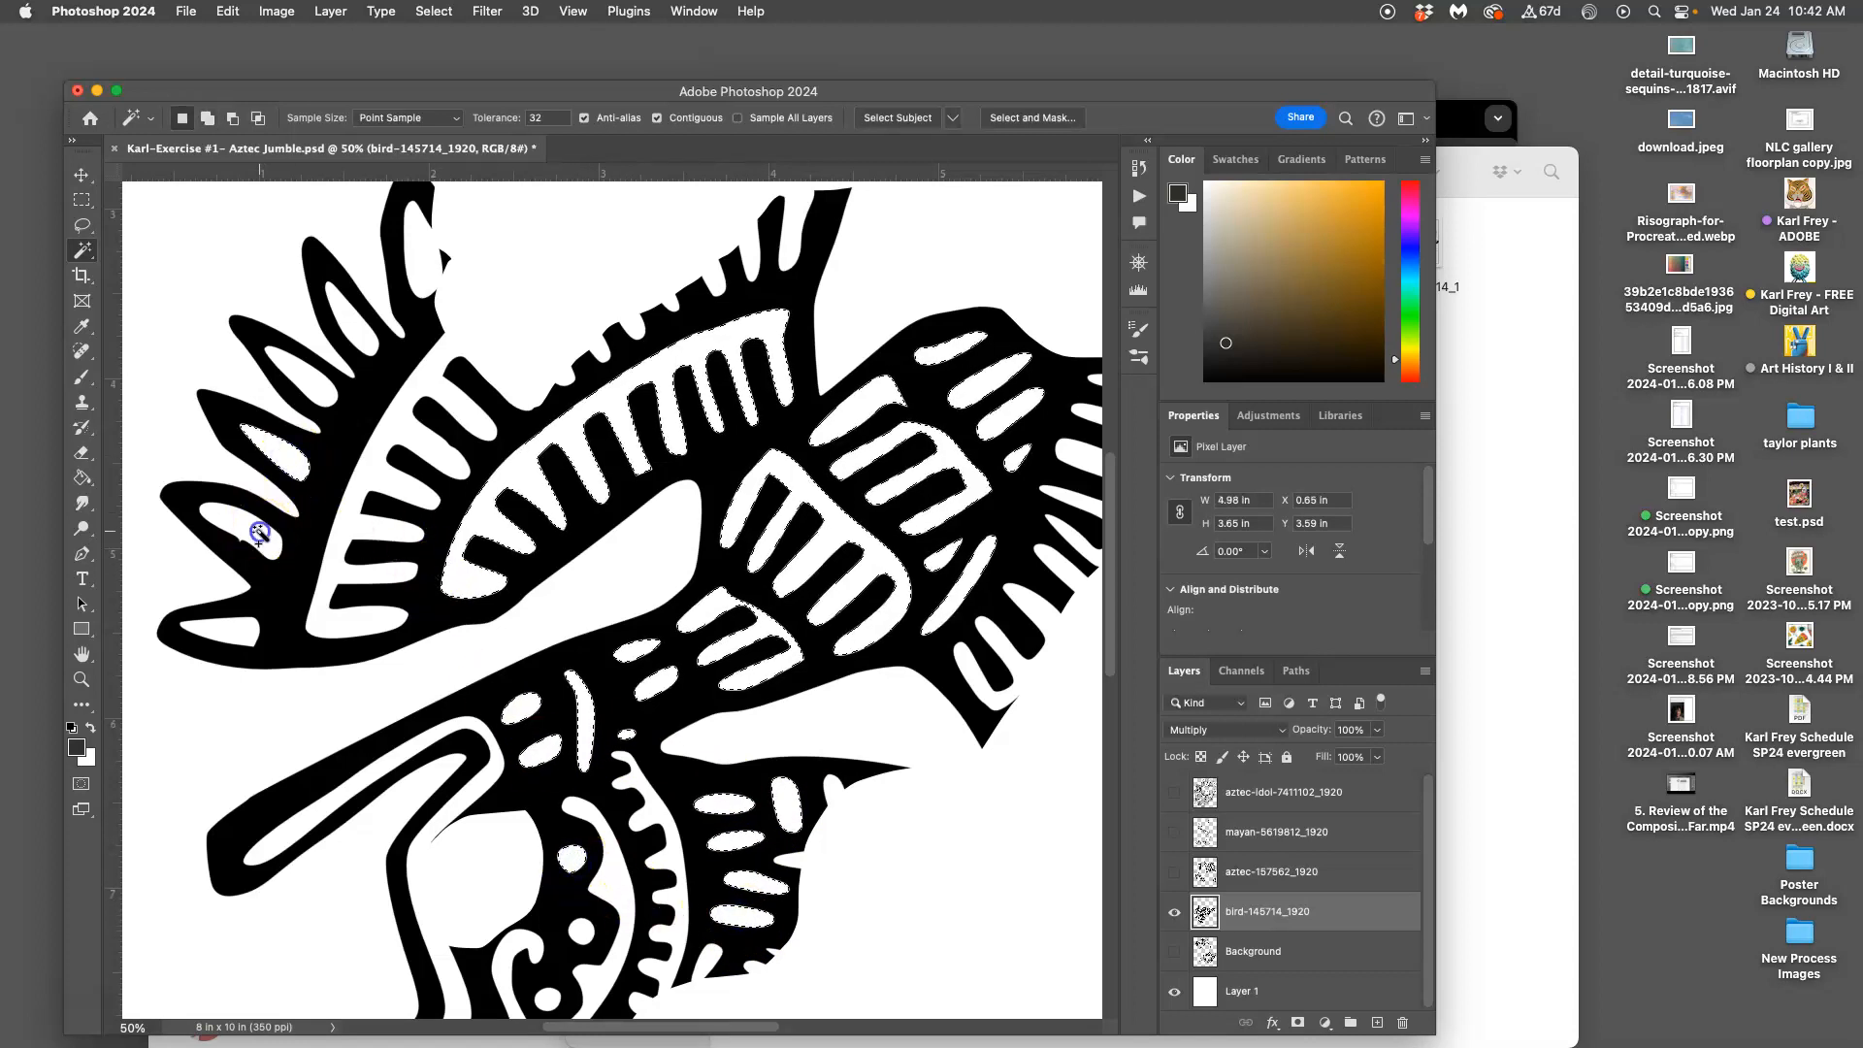
pyautogui.keyDown('shift'); pyautogui.click(237, 632); pyautogui.keyUp('shift')
pyautogui.scroll(-2, 565, 609)
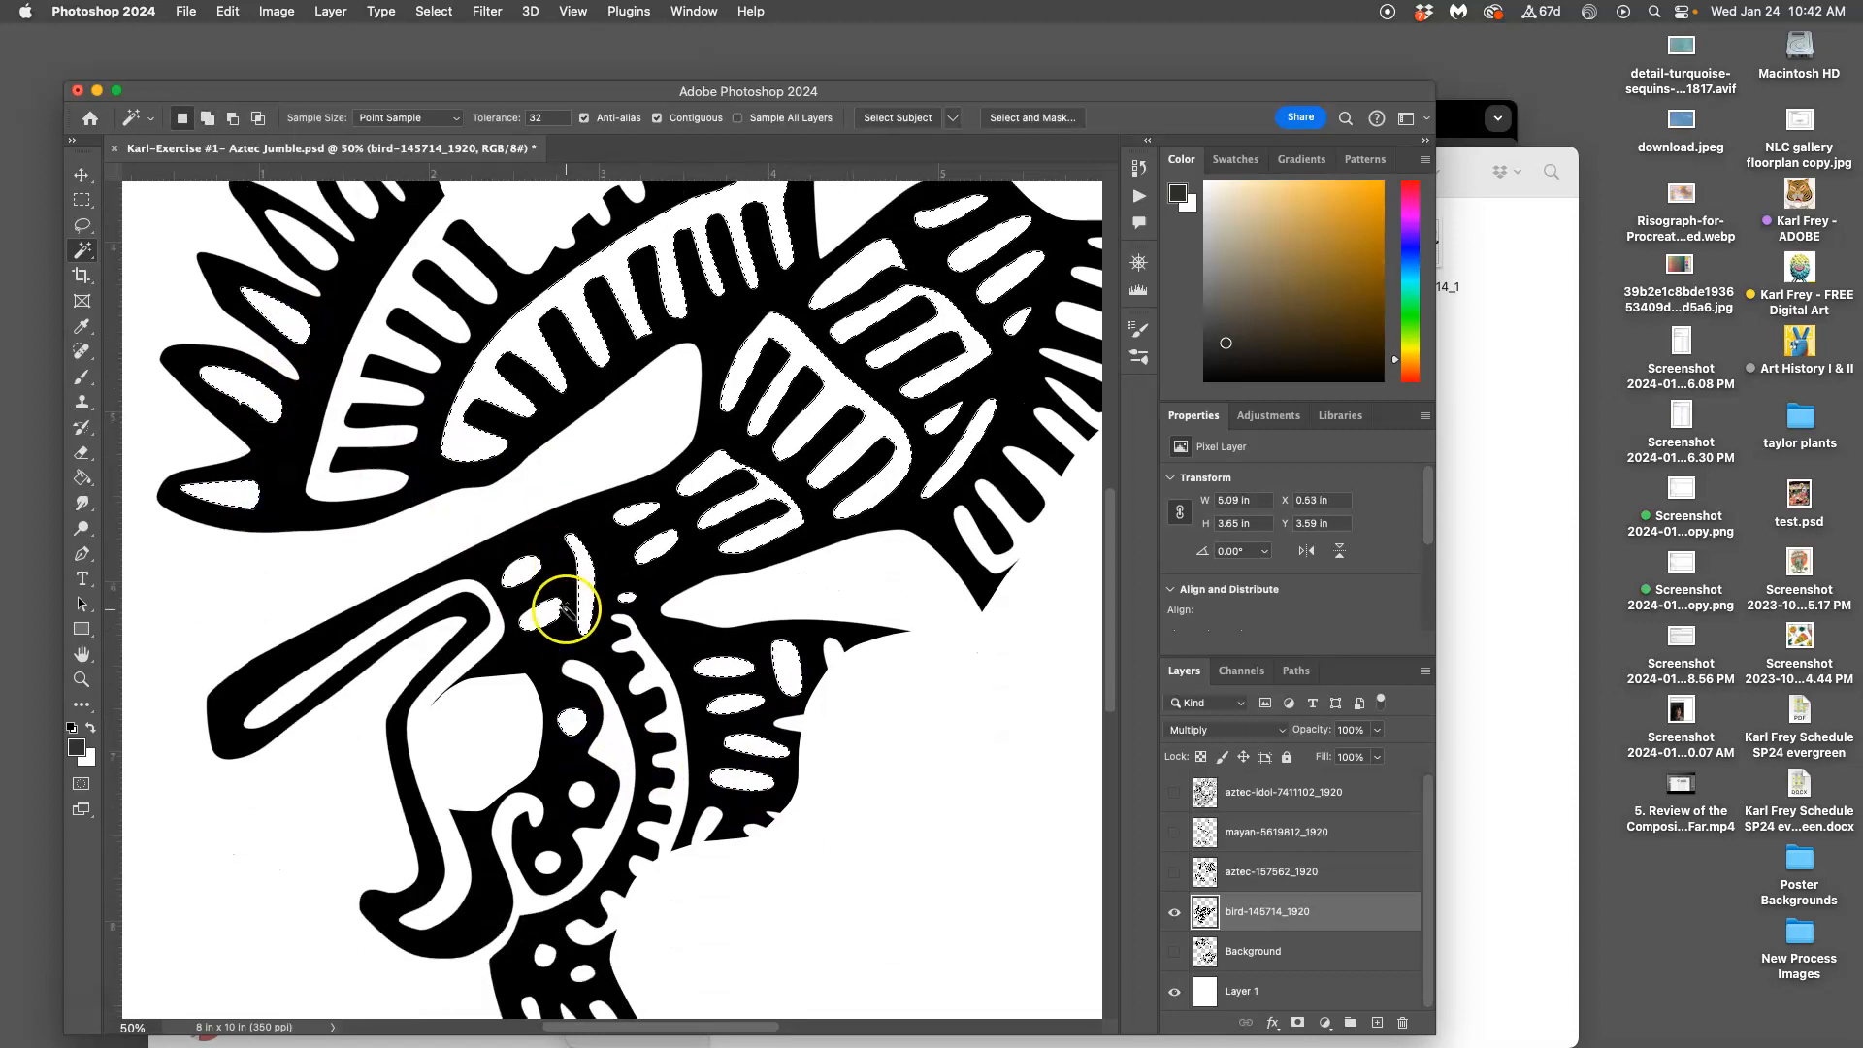
pyautogui.scroll(6, 699, 553)
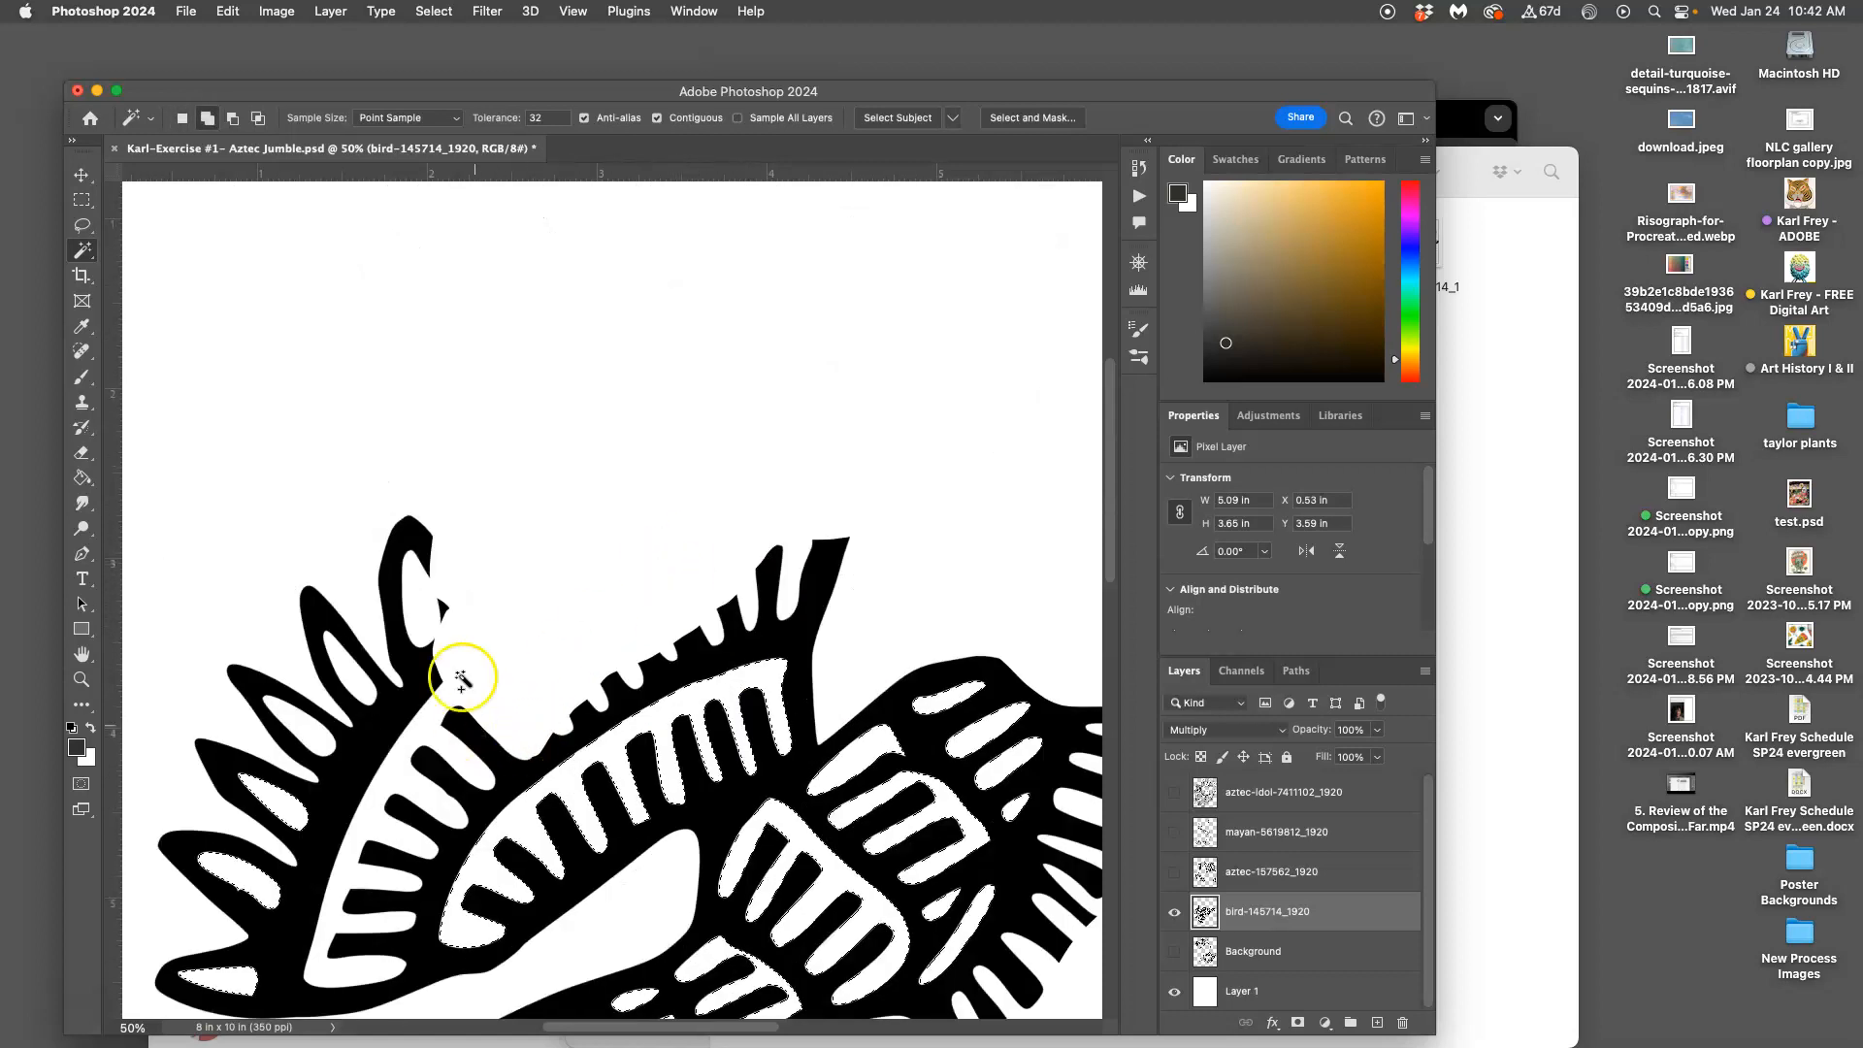
pyautogui.click(602, 553)
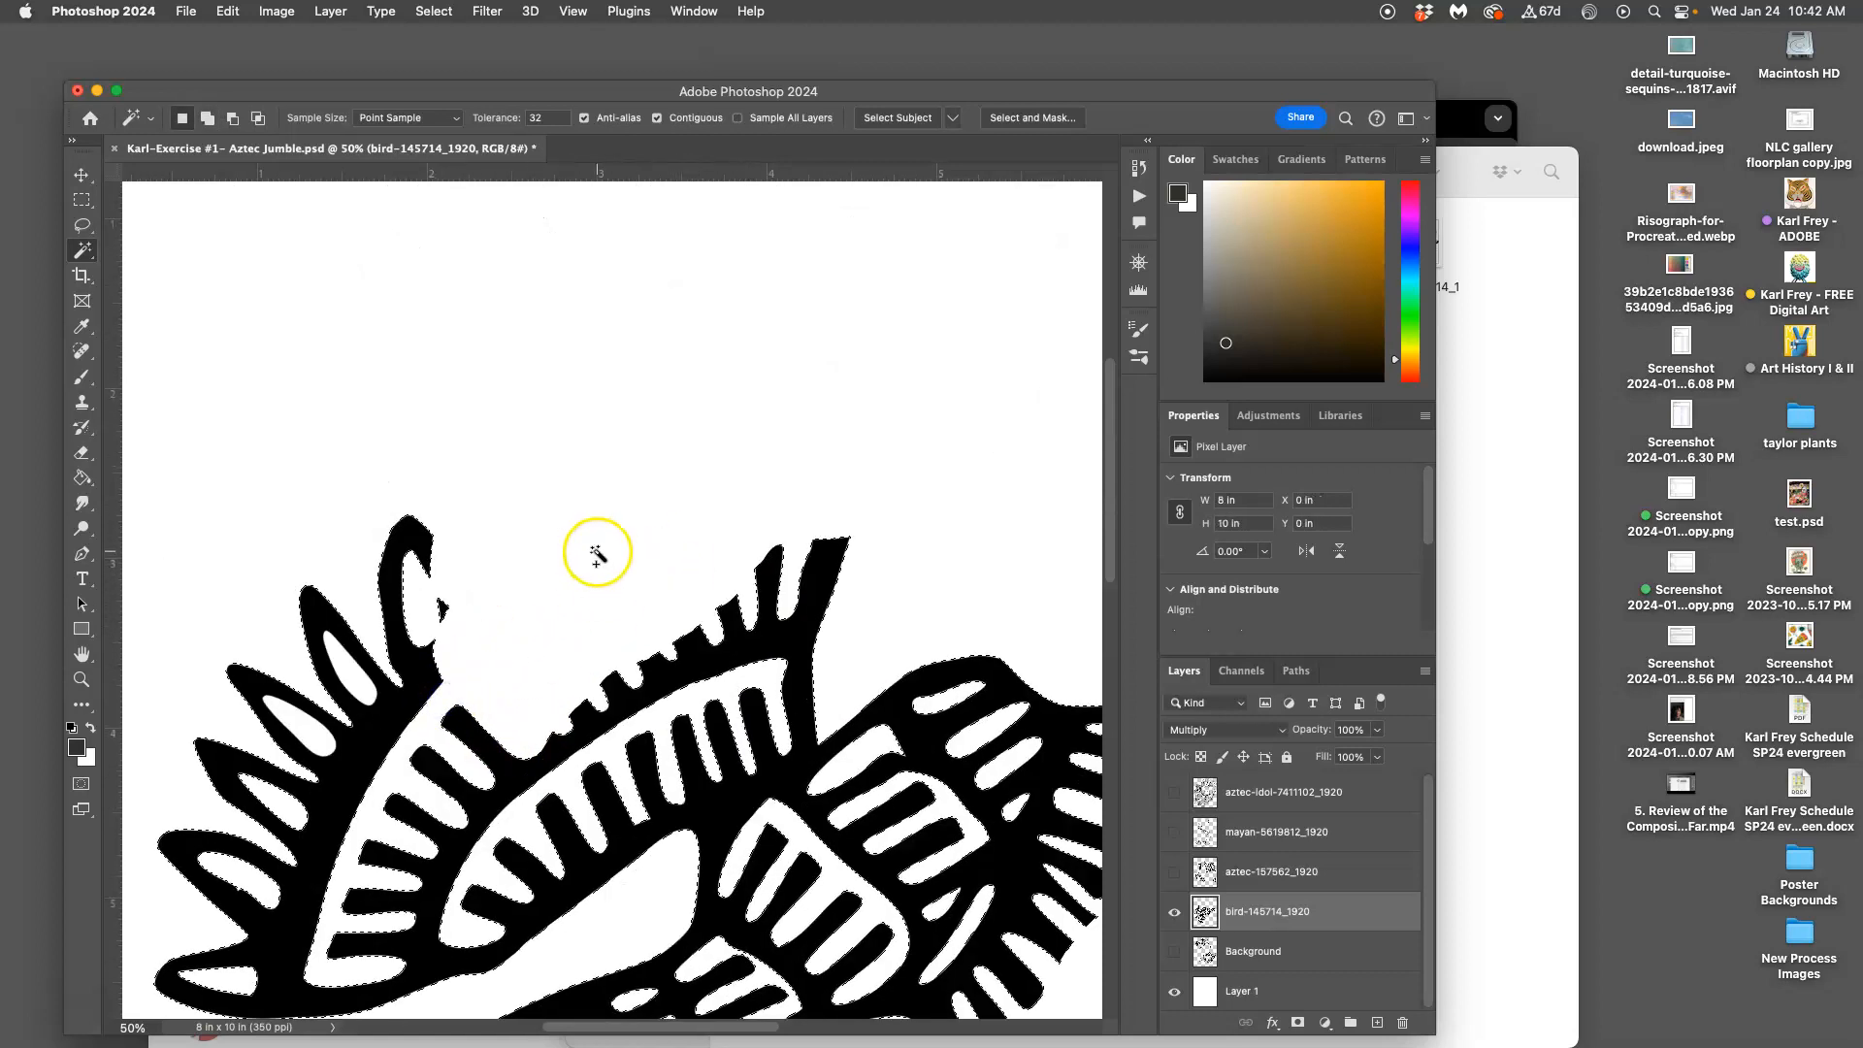
pyautogui.scroll(-15, 603, 548)
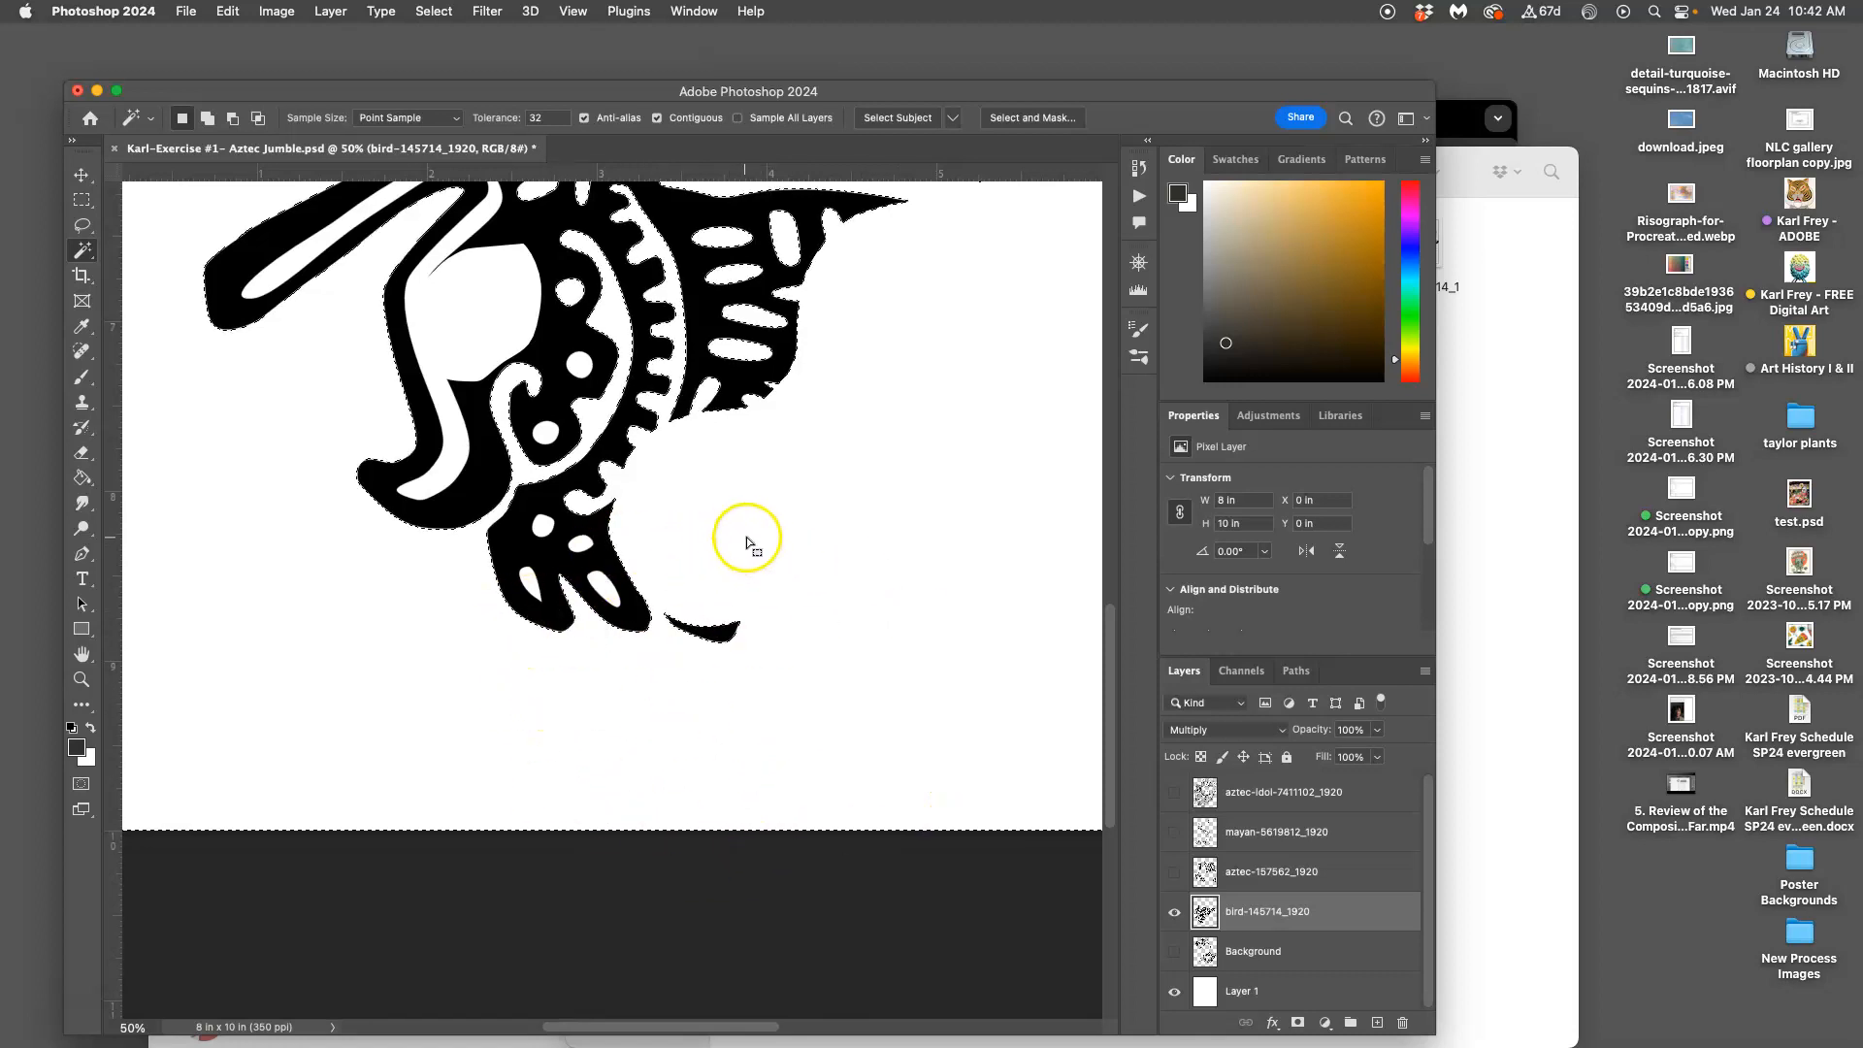
# Step back in History to before the background was selected, then fit the page and hide the bird
pyautogui.click(1140, 168)
pyautogui.click(984, 367)
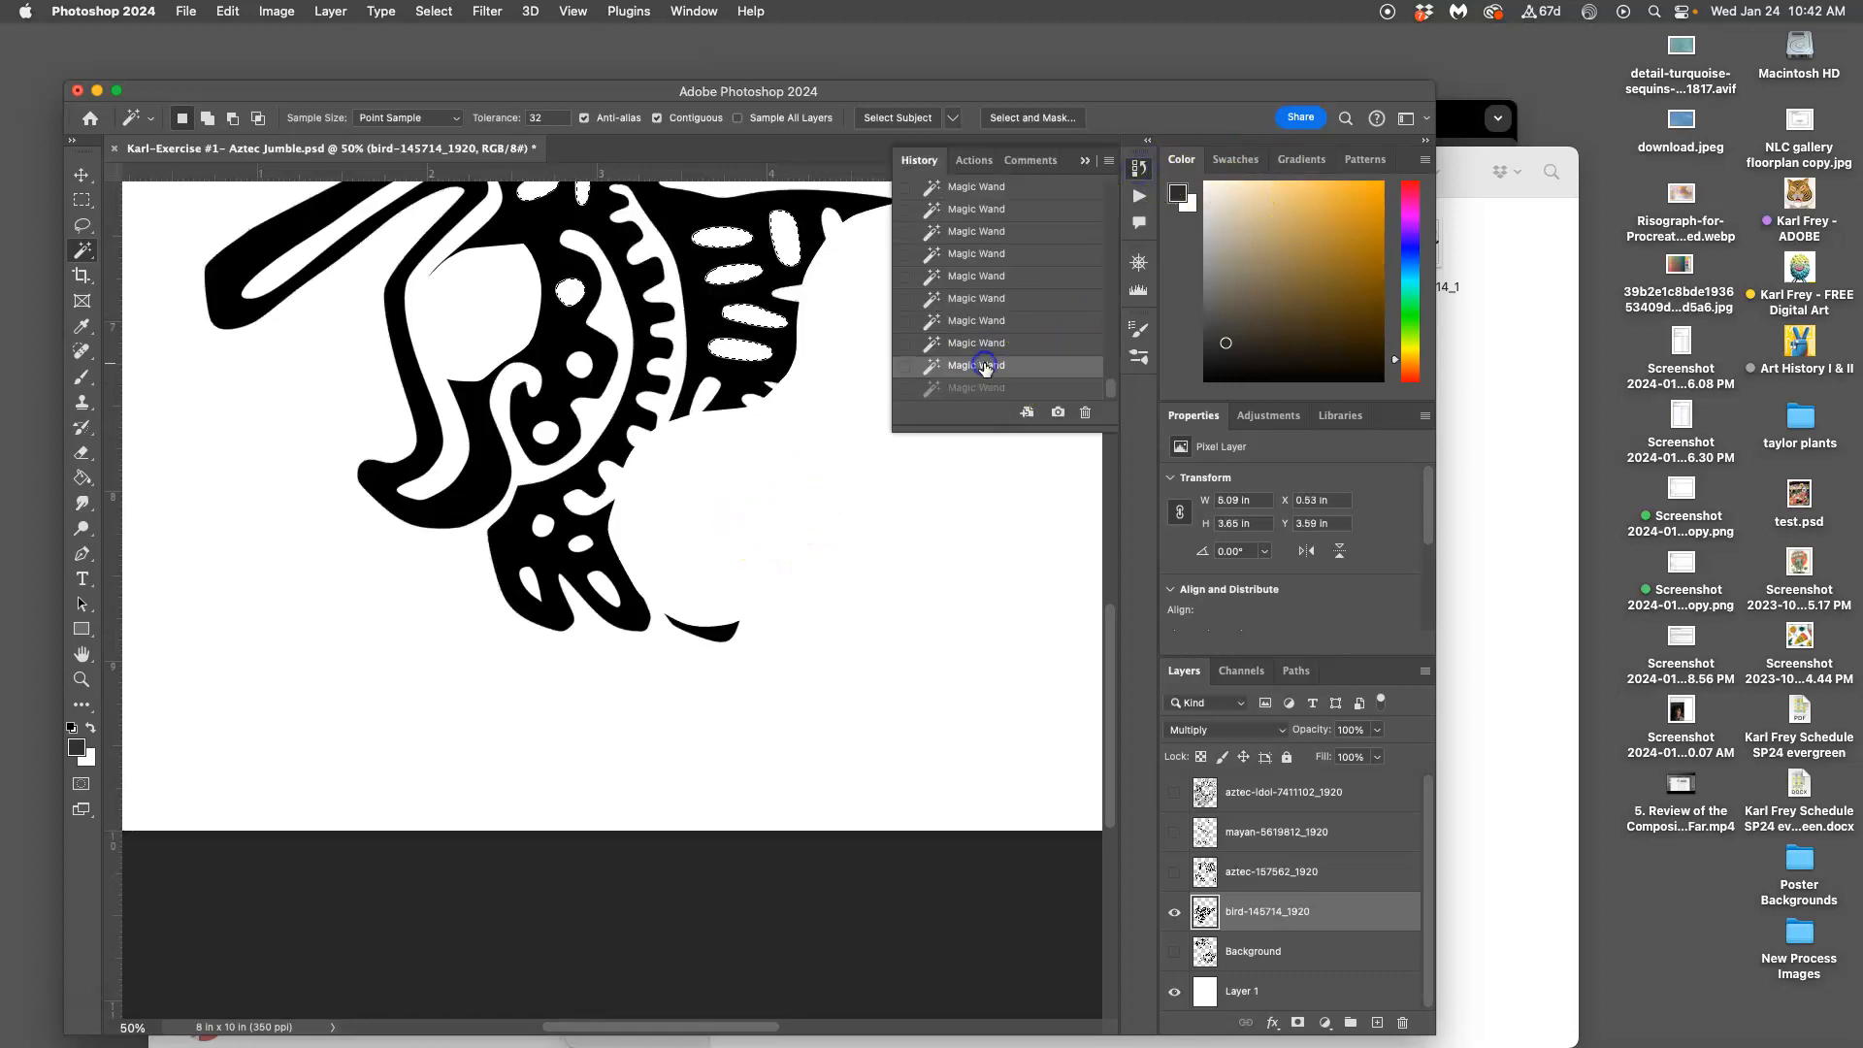
pyautogui.scroll(5, 854, 366)
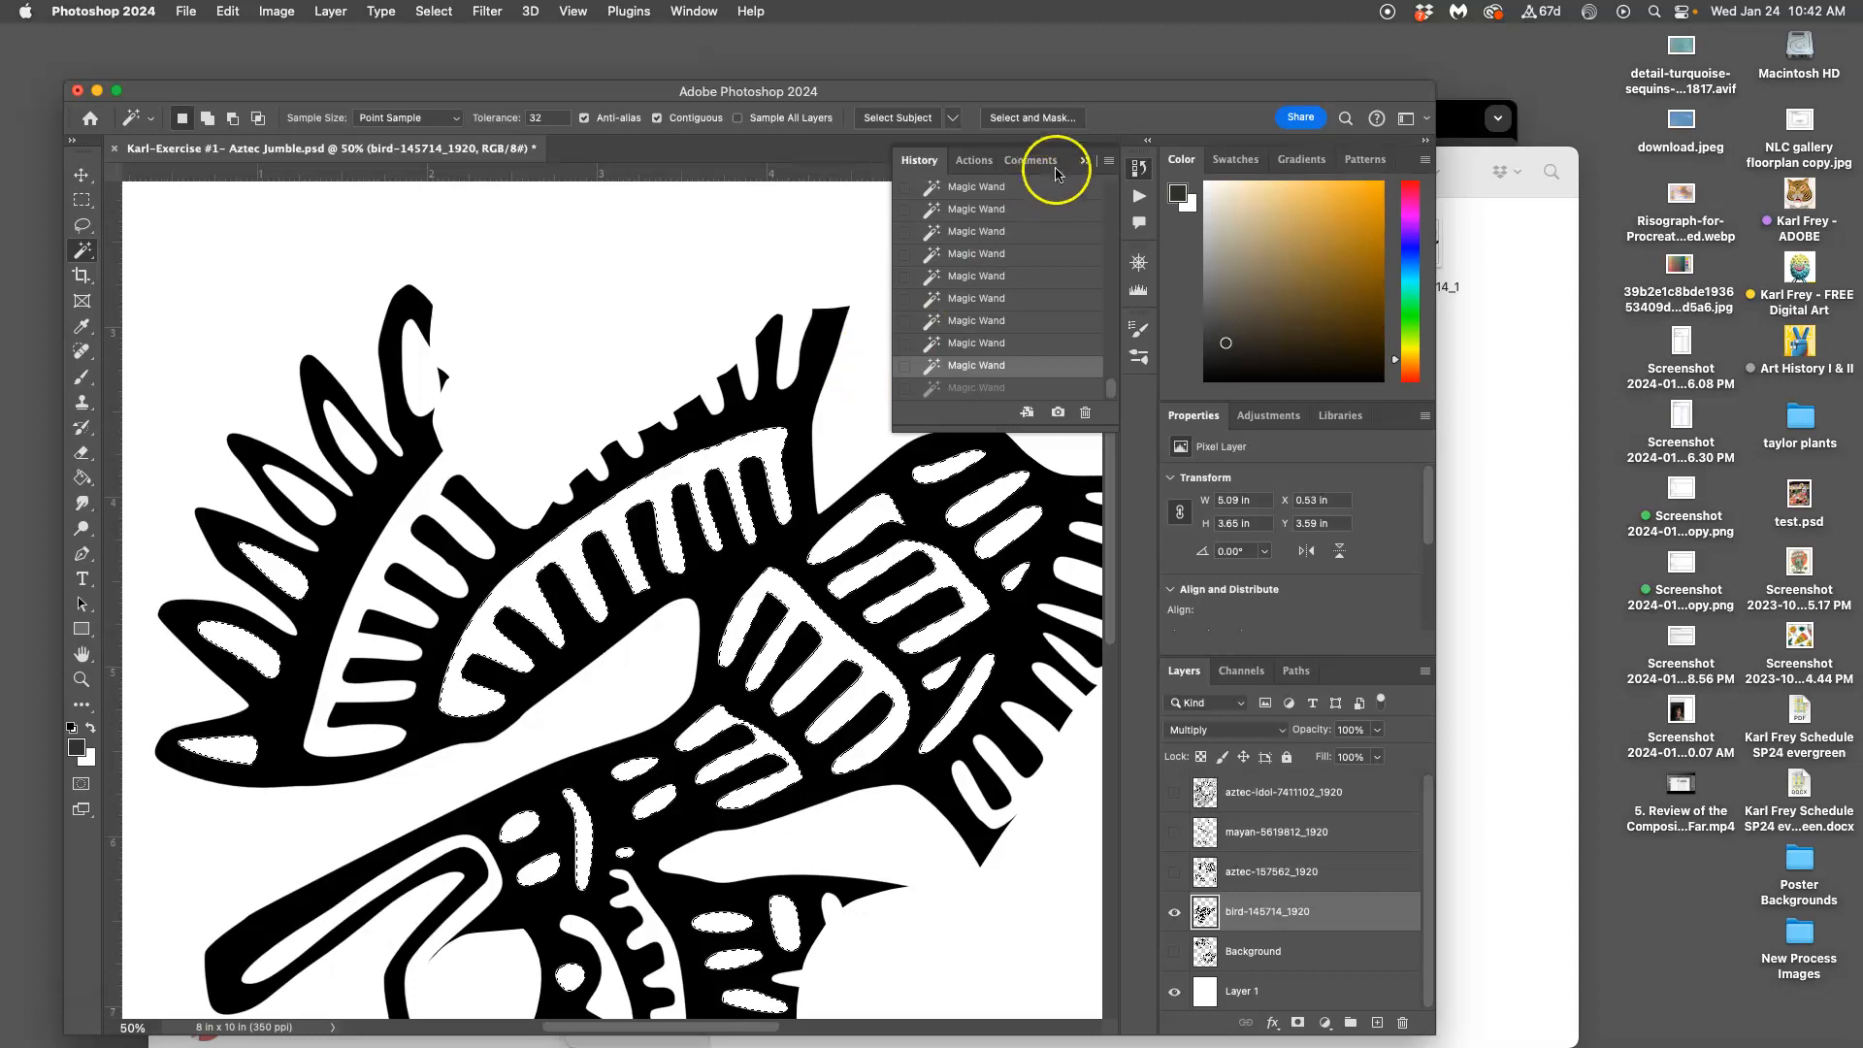
pyautogui.click(1085, 160)
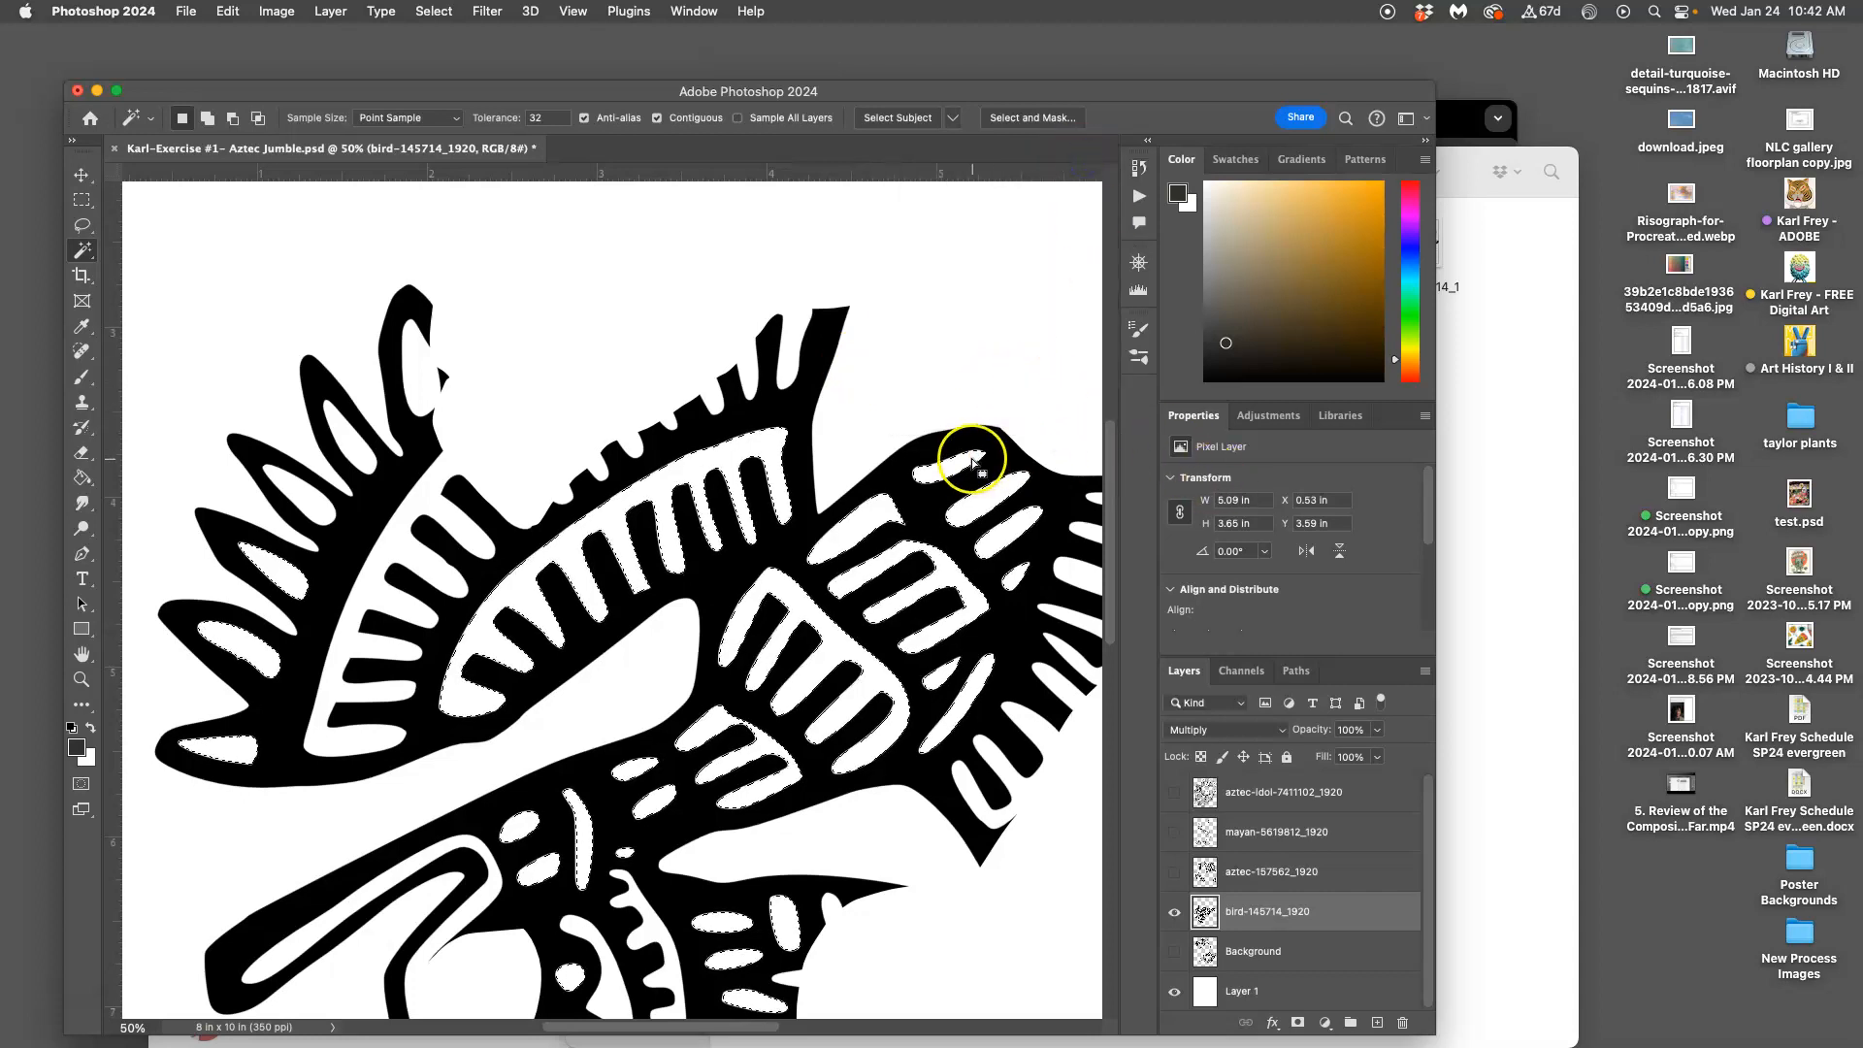
pyautogui.scroll(-2, 974, 460)
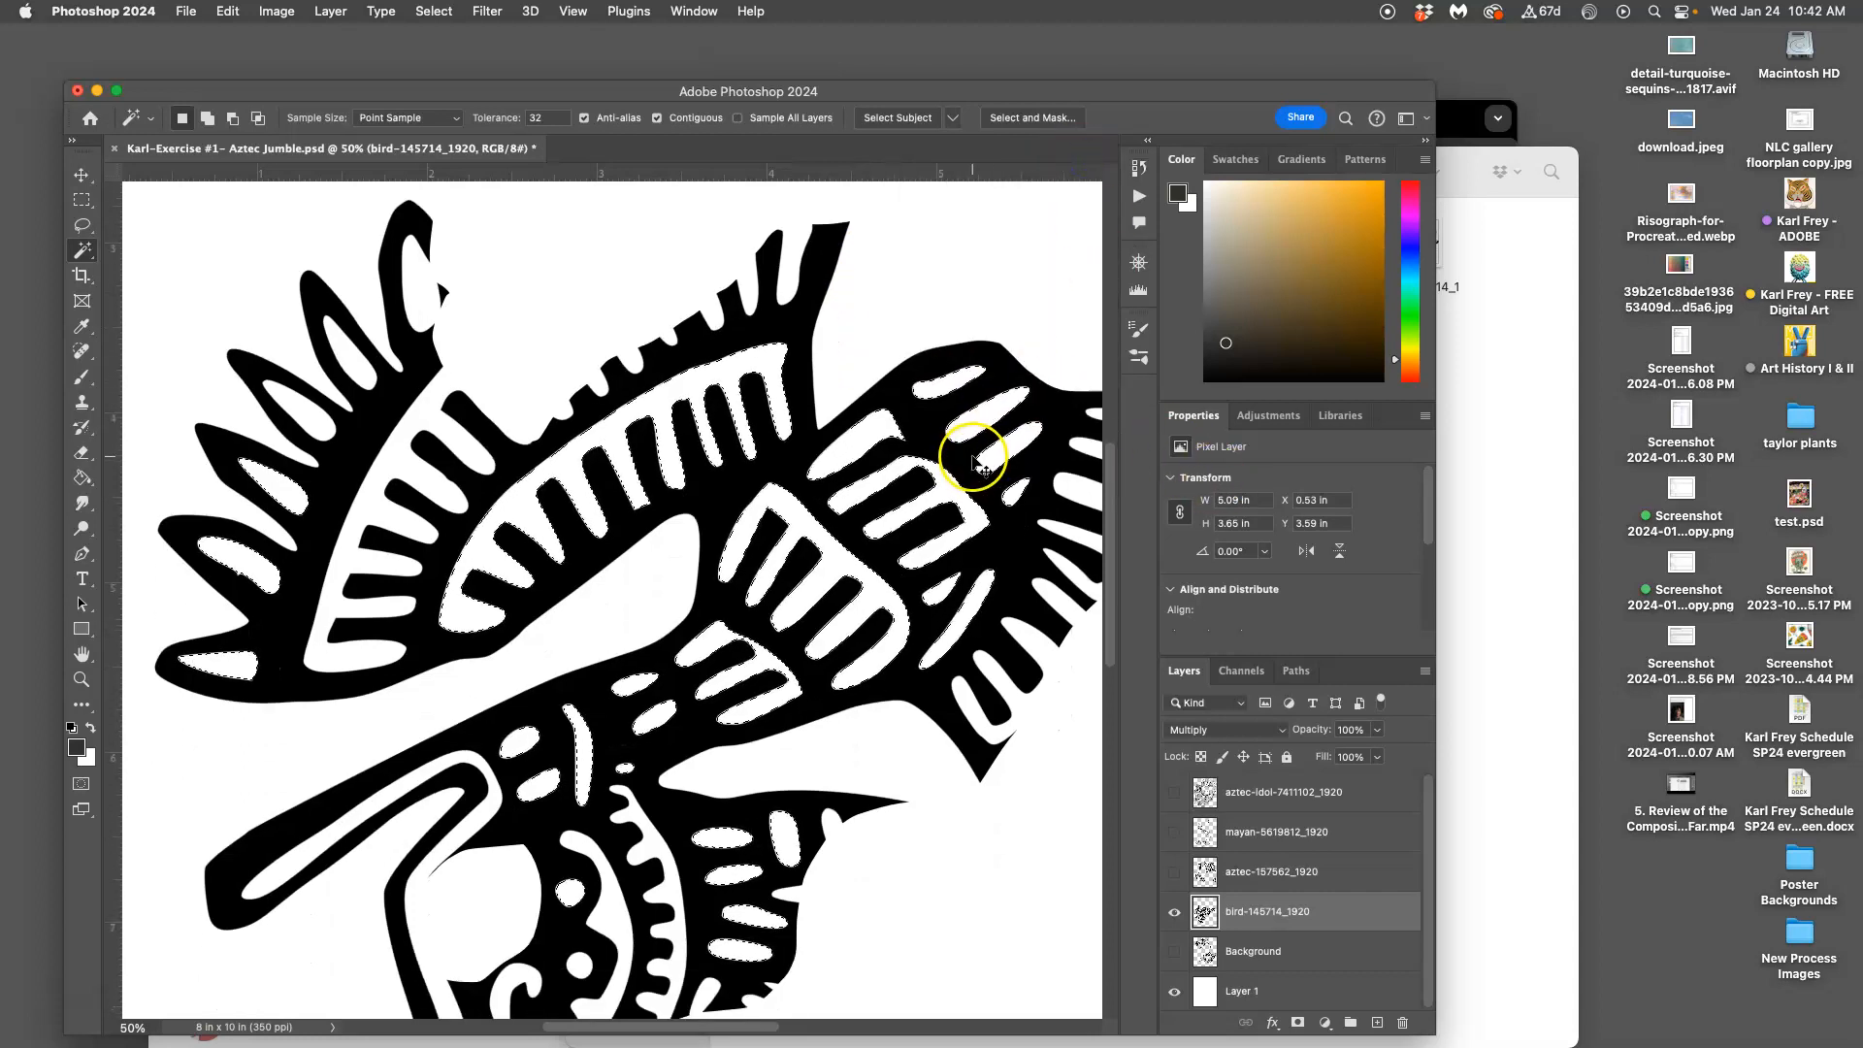
pyautogui.press('super+0')
pyautogui.click(1174, 911)
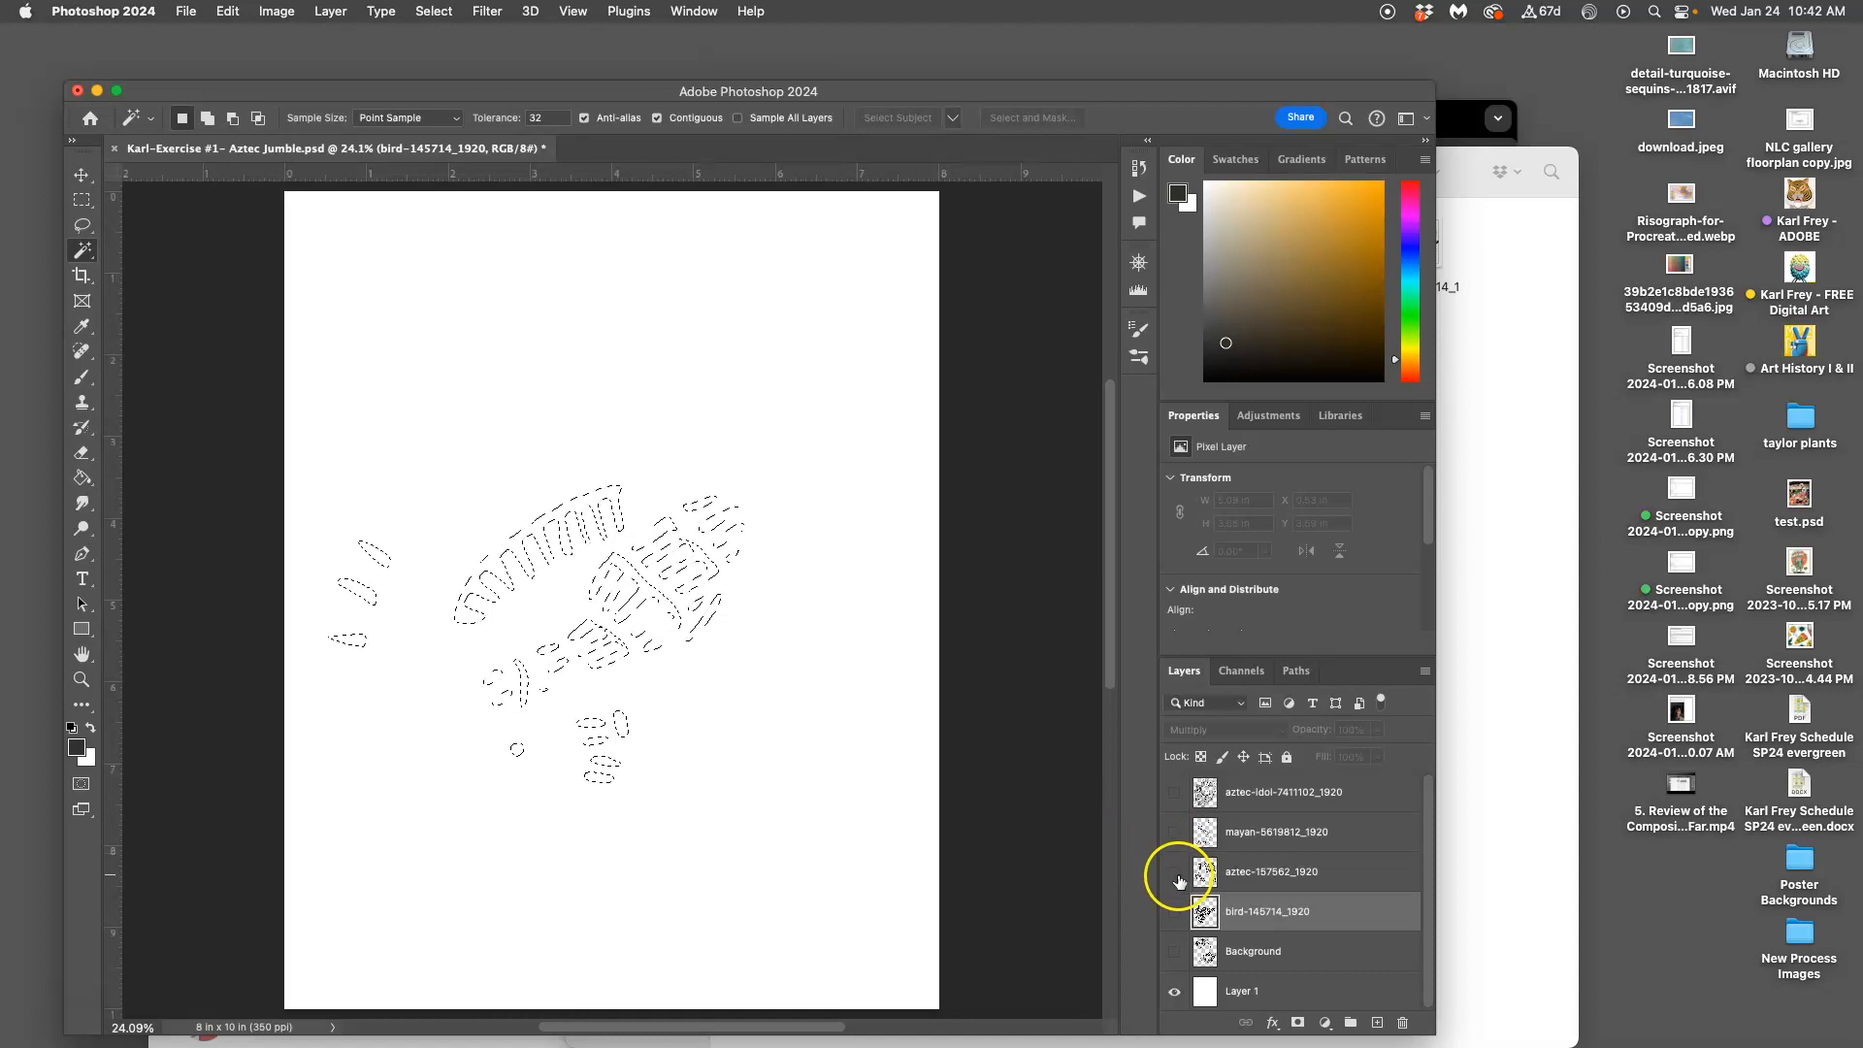
# Preview the aztec-157562, mayan-5619812 and aztec-idol layers by showing and selecting each in turn
pyautogui.click(1174, 913)
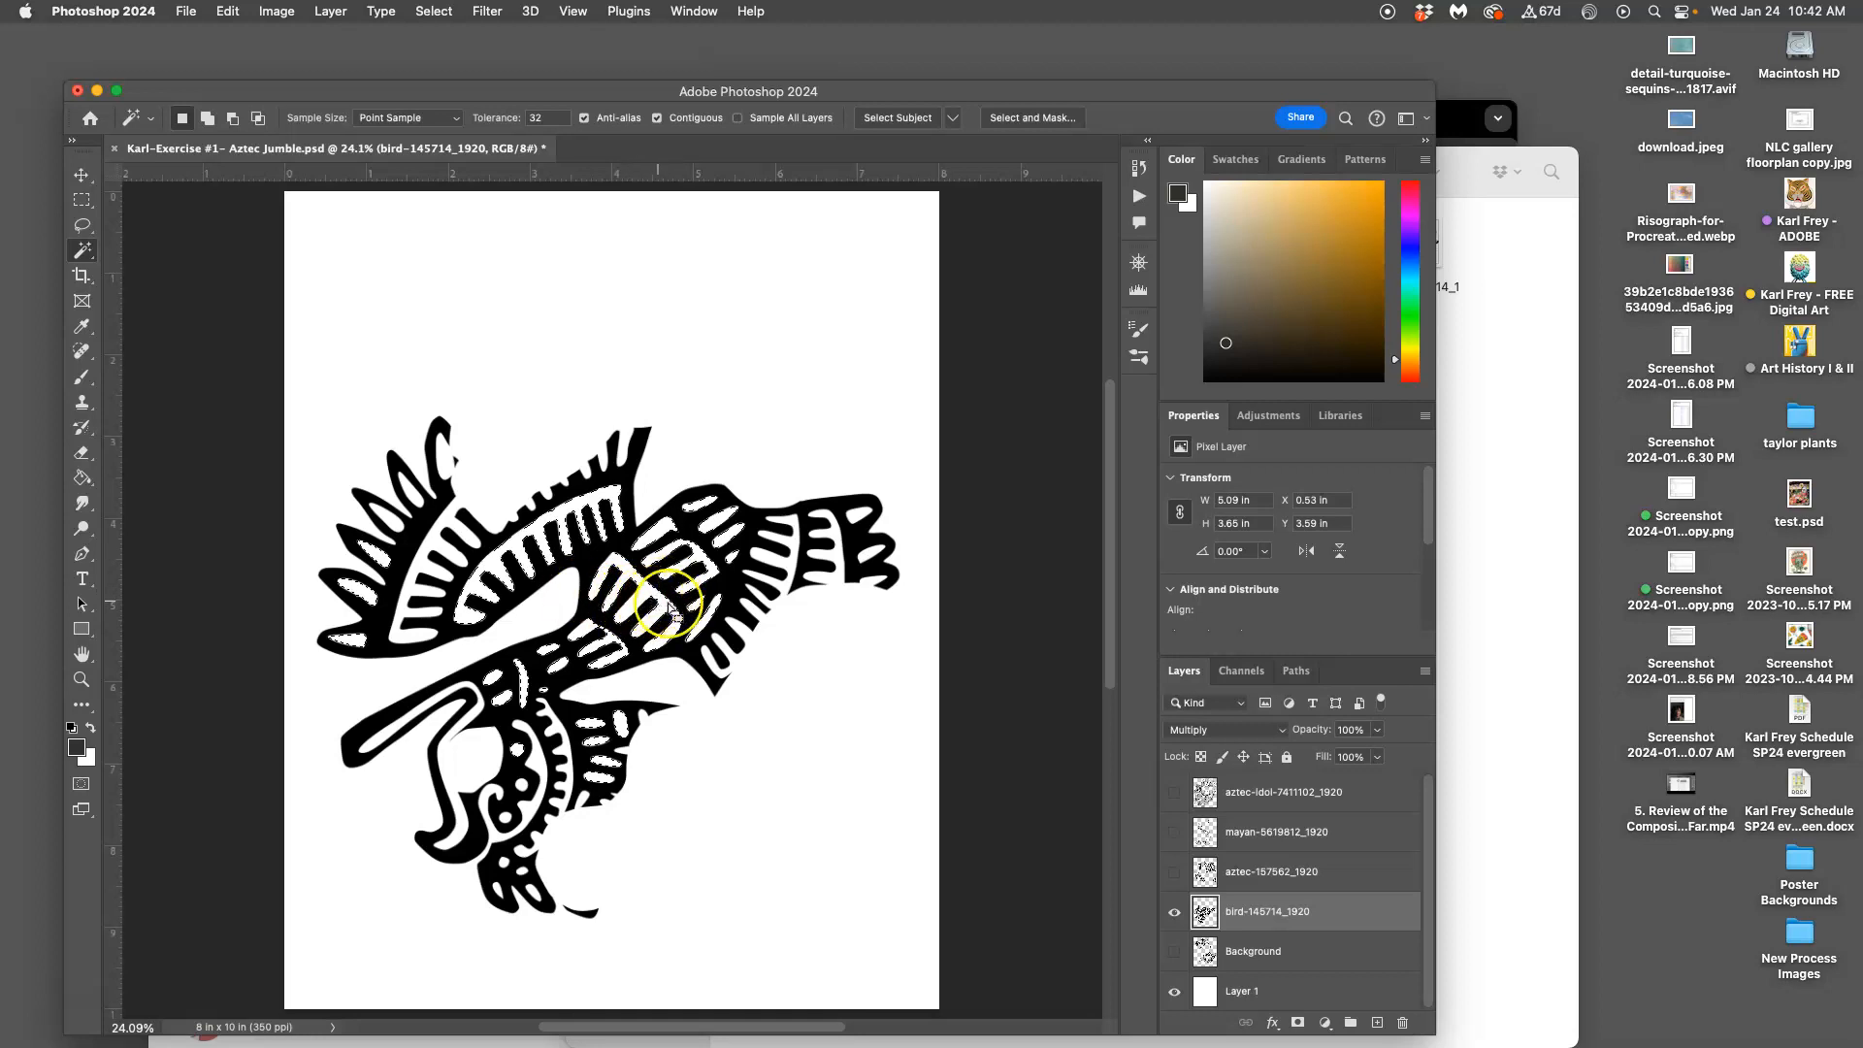
pyautogui.click(1174, 912)
pyautogui.click(1174, 871)
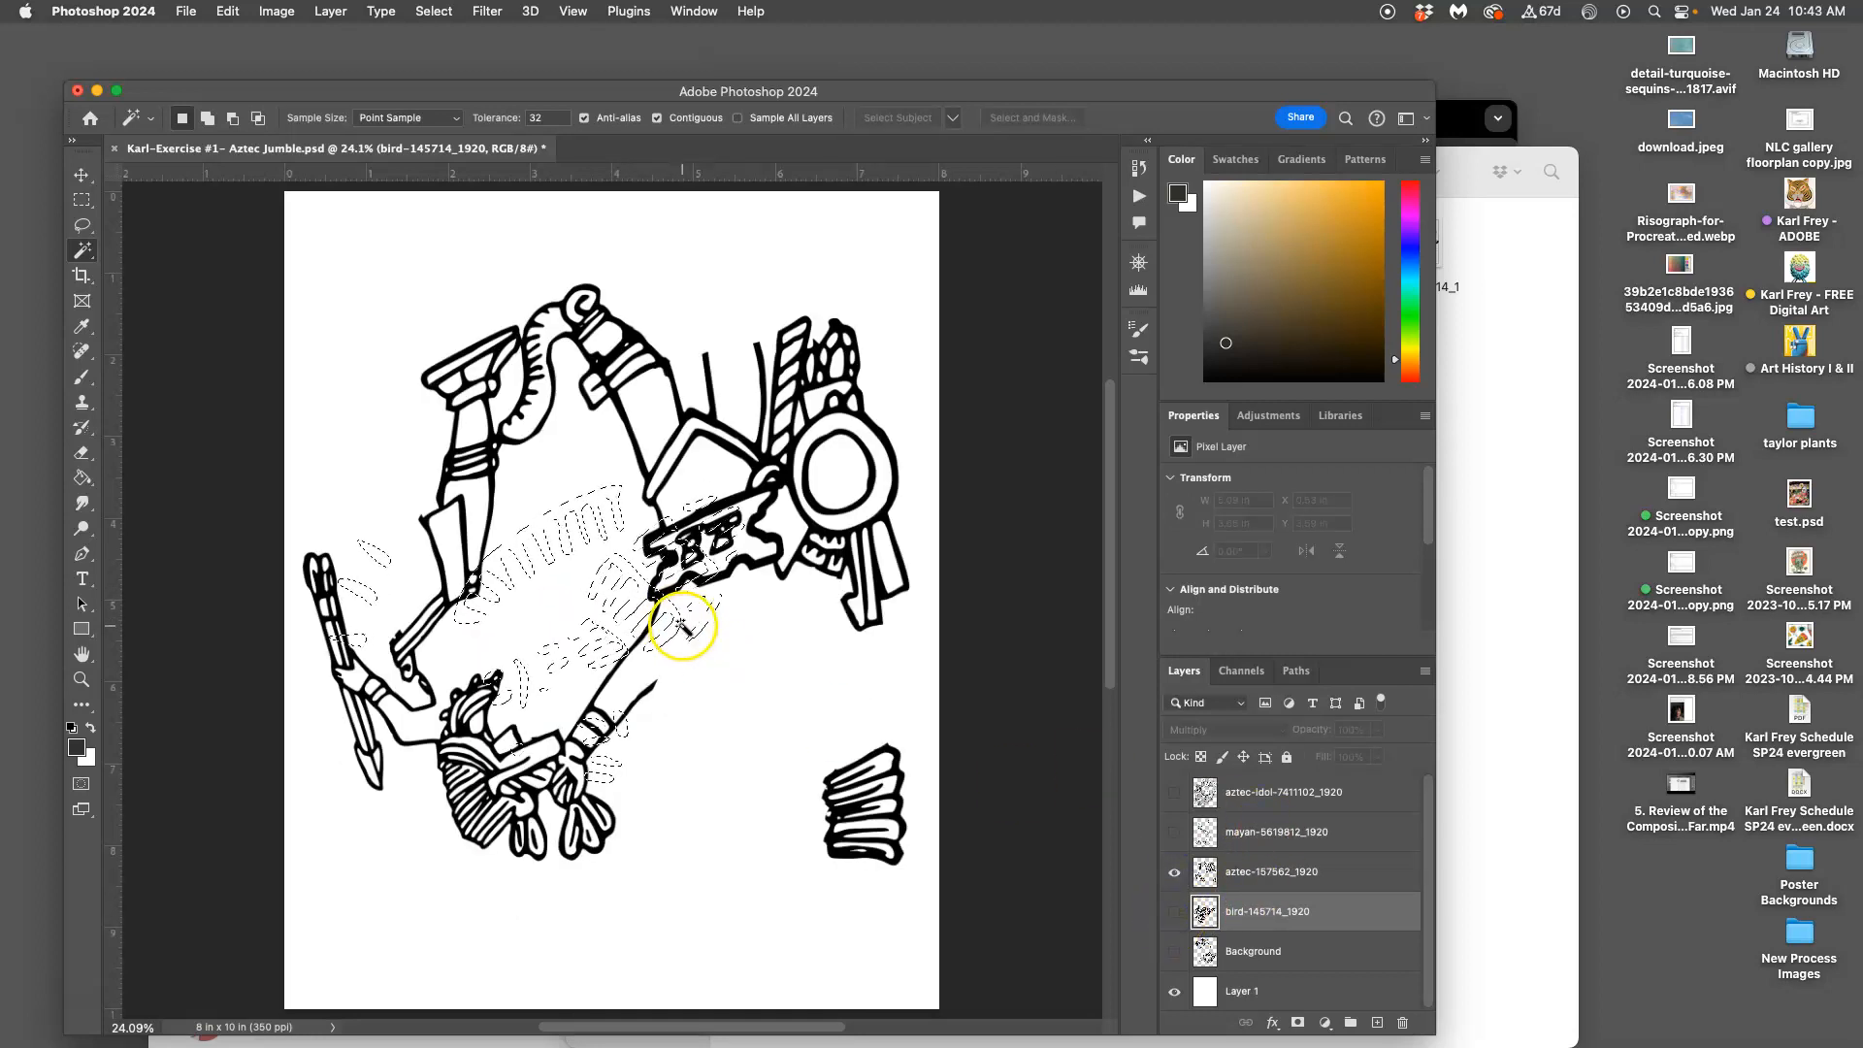
pyautogui.click(1249, 879)
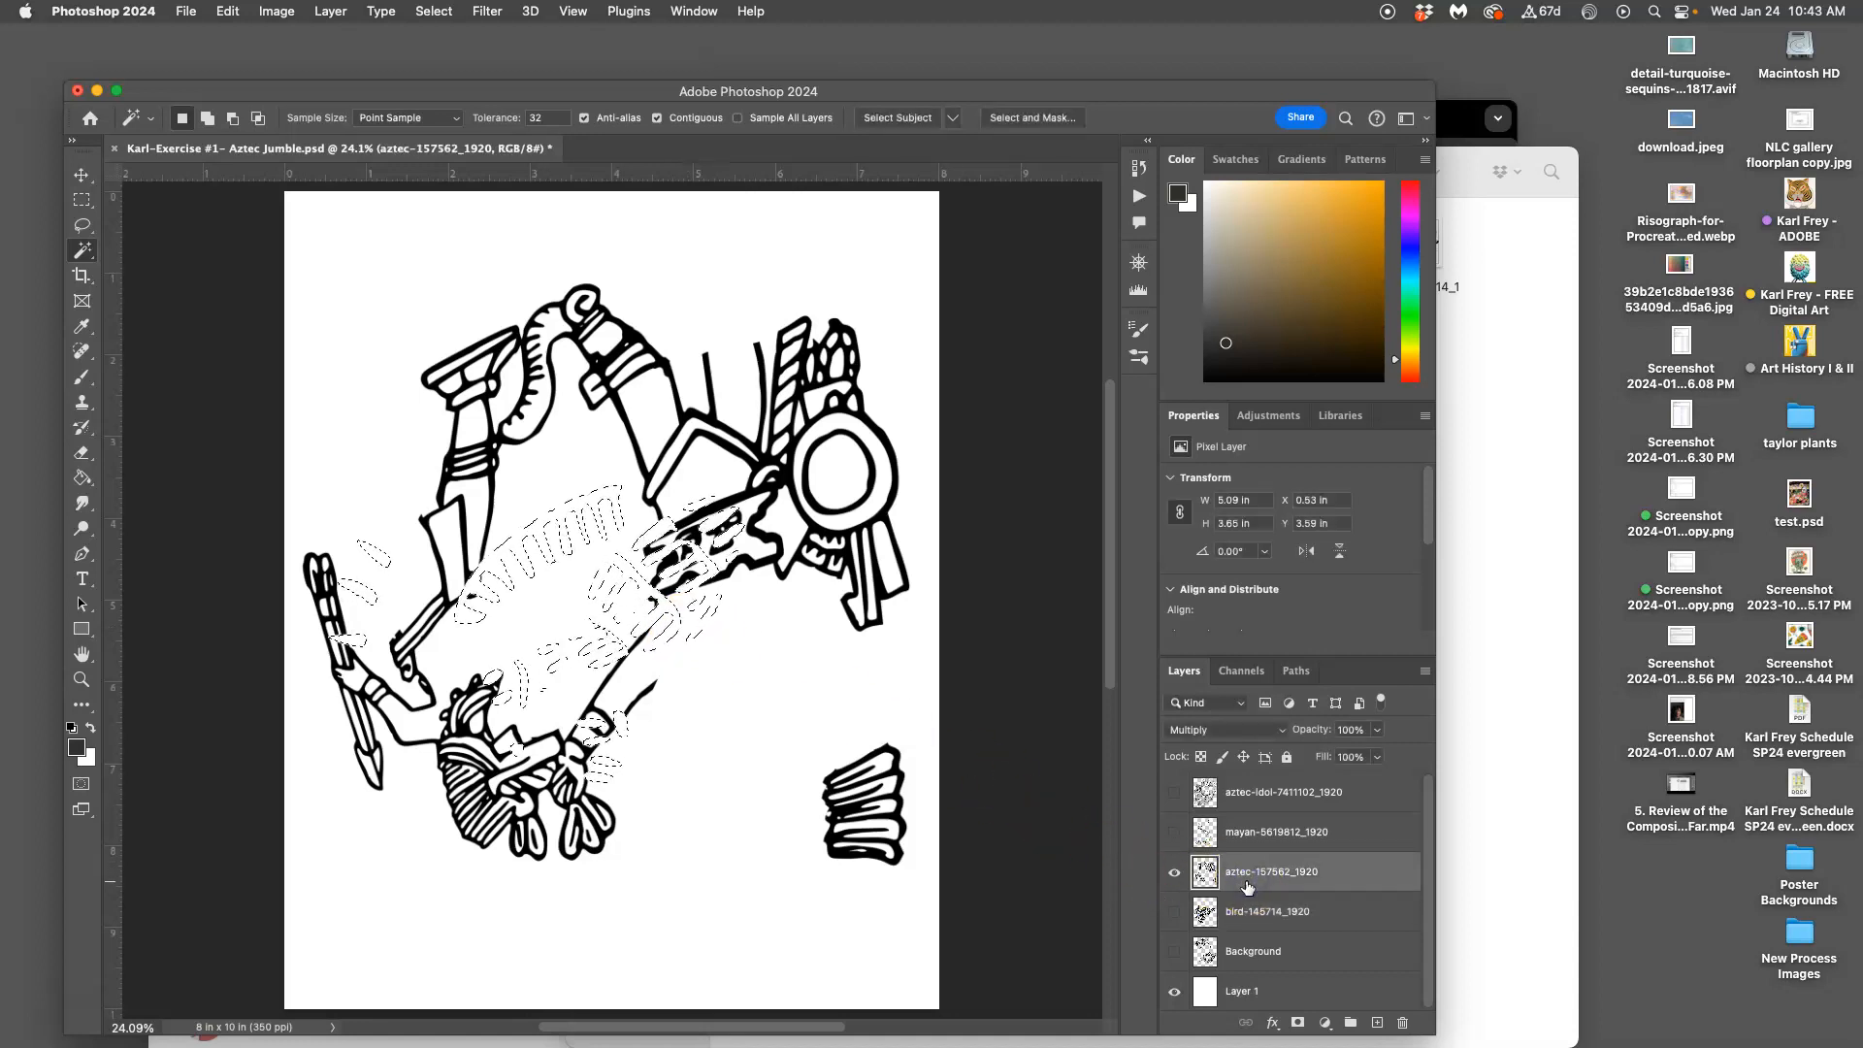
pyautogui.click(1175, 833)
pyautogui.click(1239, 837)
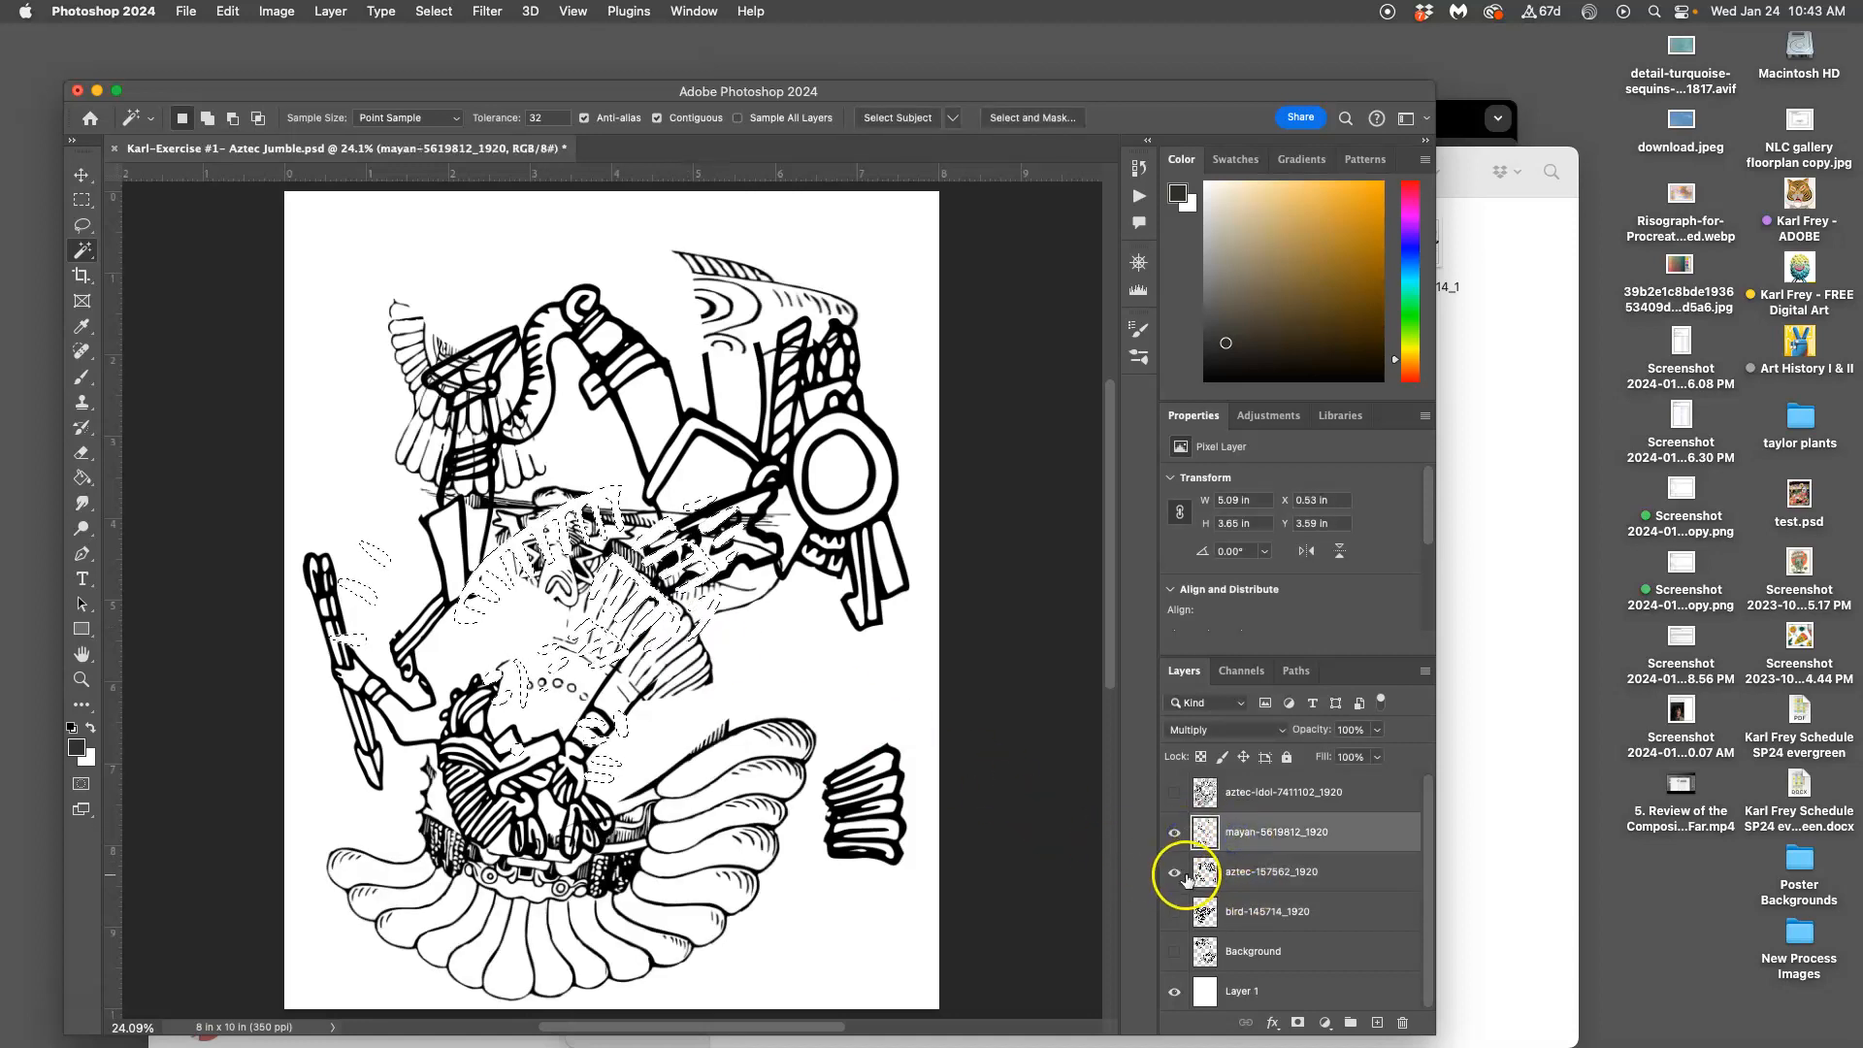
pyautogui.click(1174, 796)
pyautogui.click(1262, 792)
pyautogui.click(1176, 873)
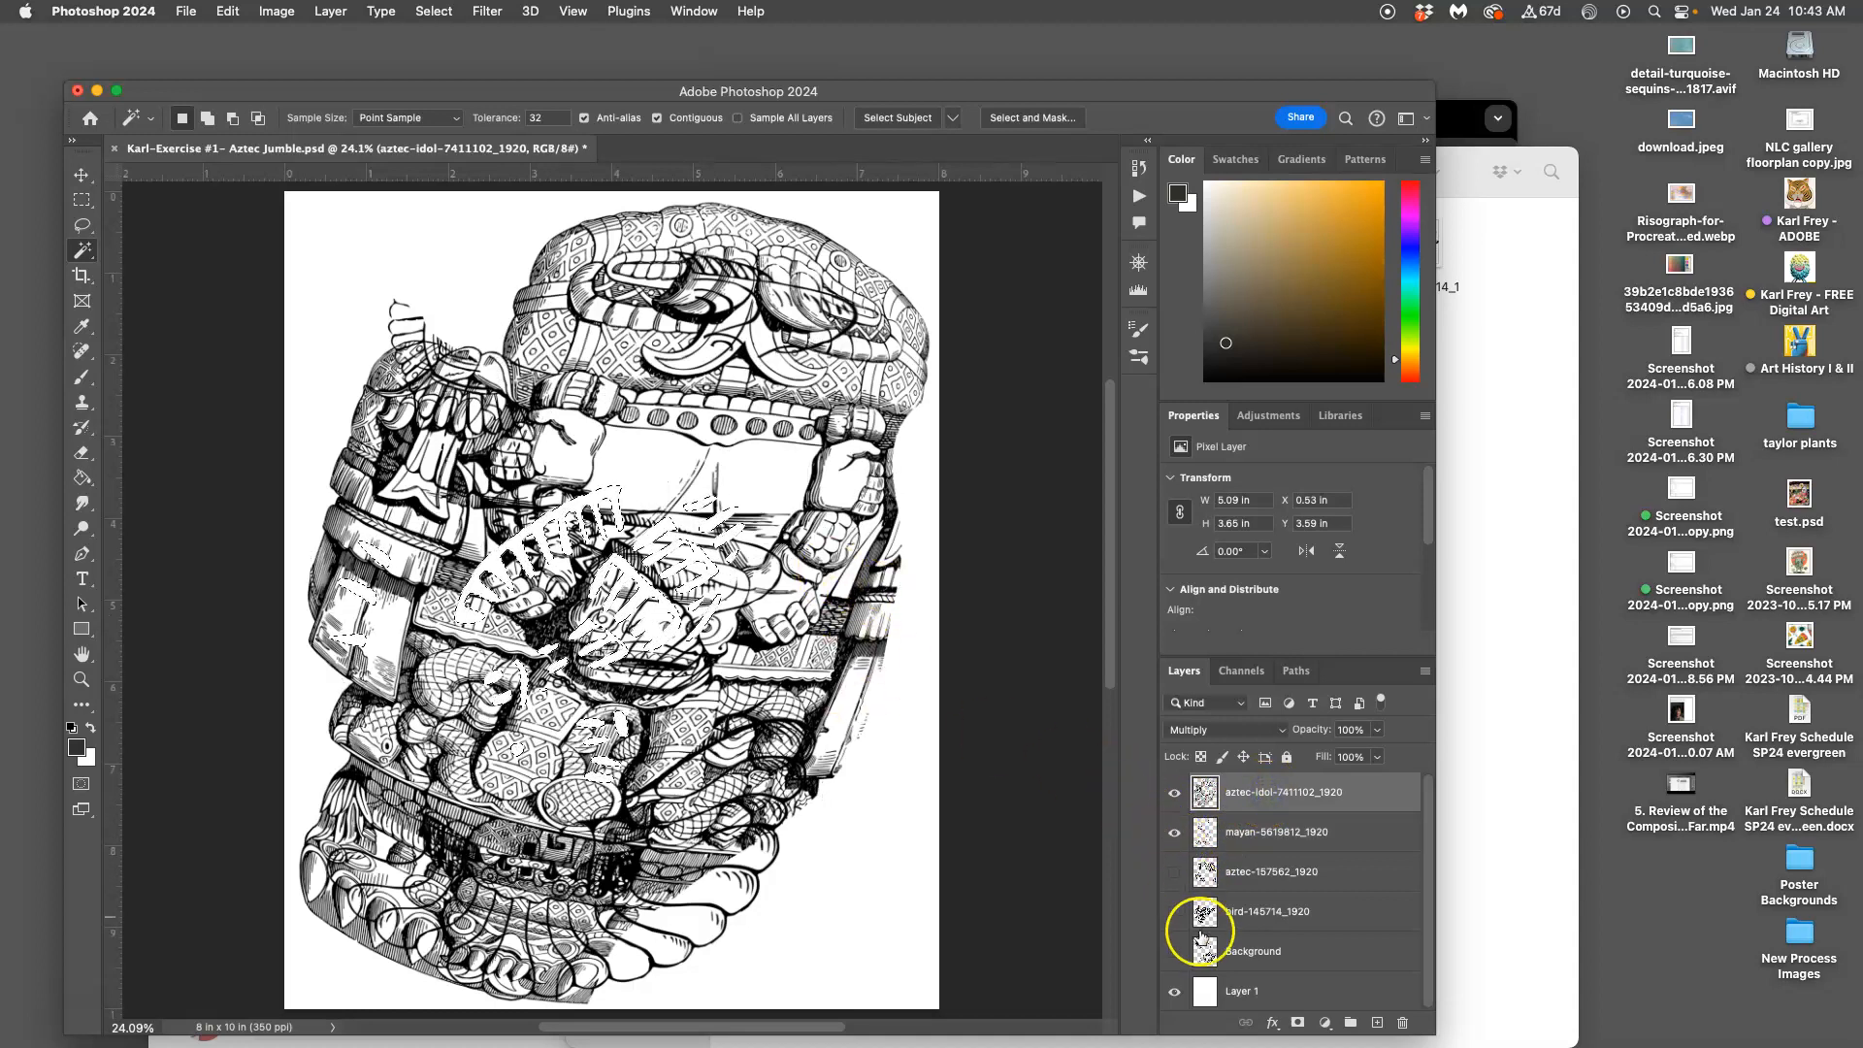
# Show the Background line art, then hide all the line-art layers above it
pyautogui.click(1178, 955)
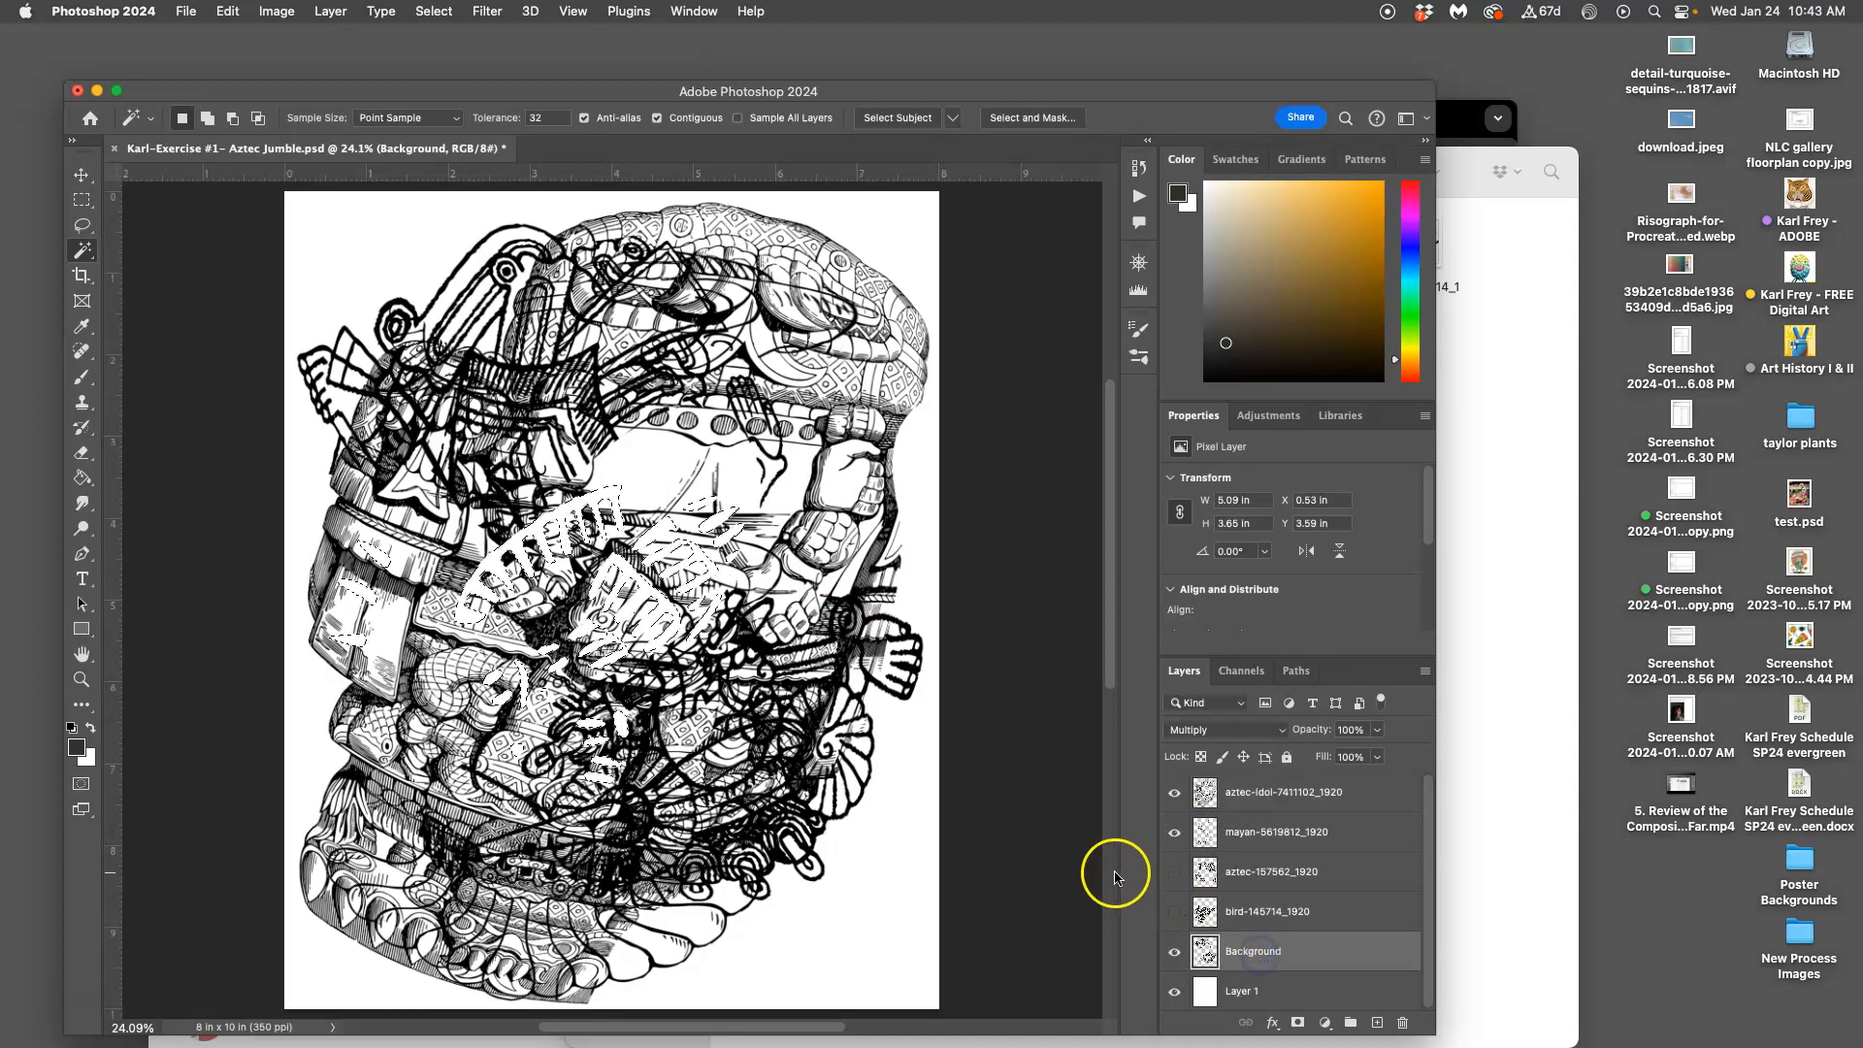
pyautogui.click(1175, 914)
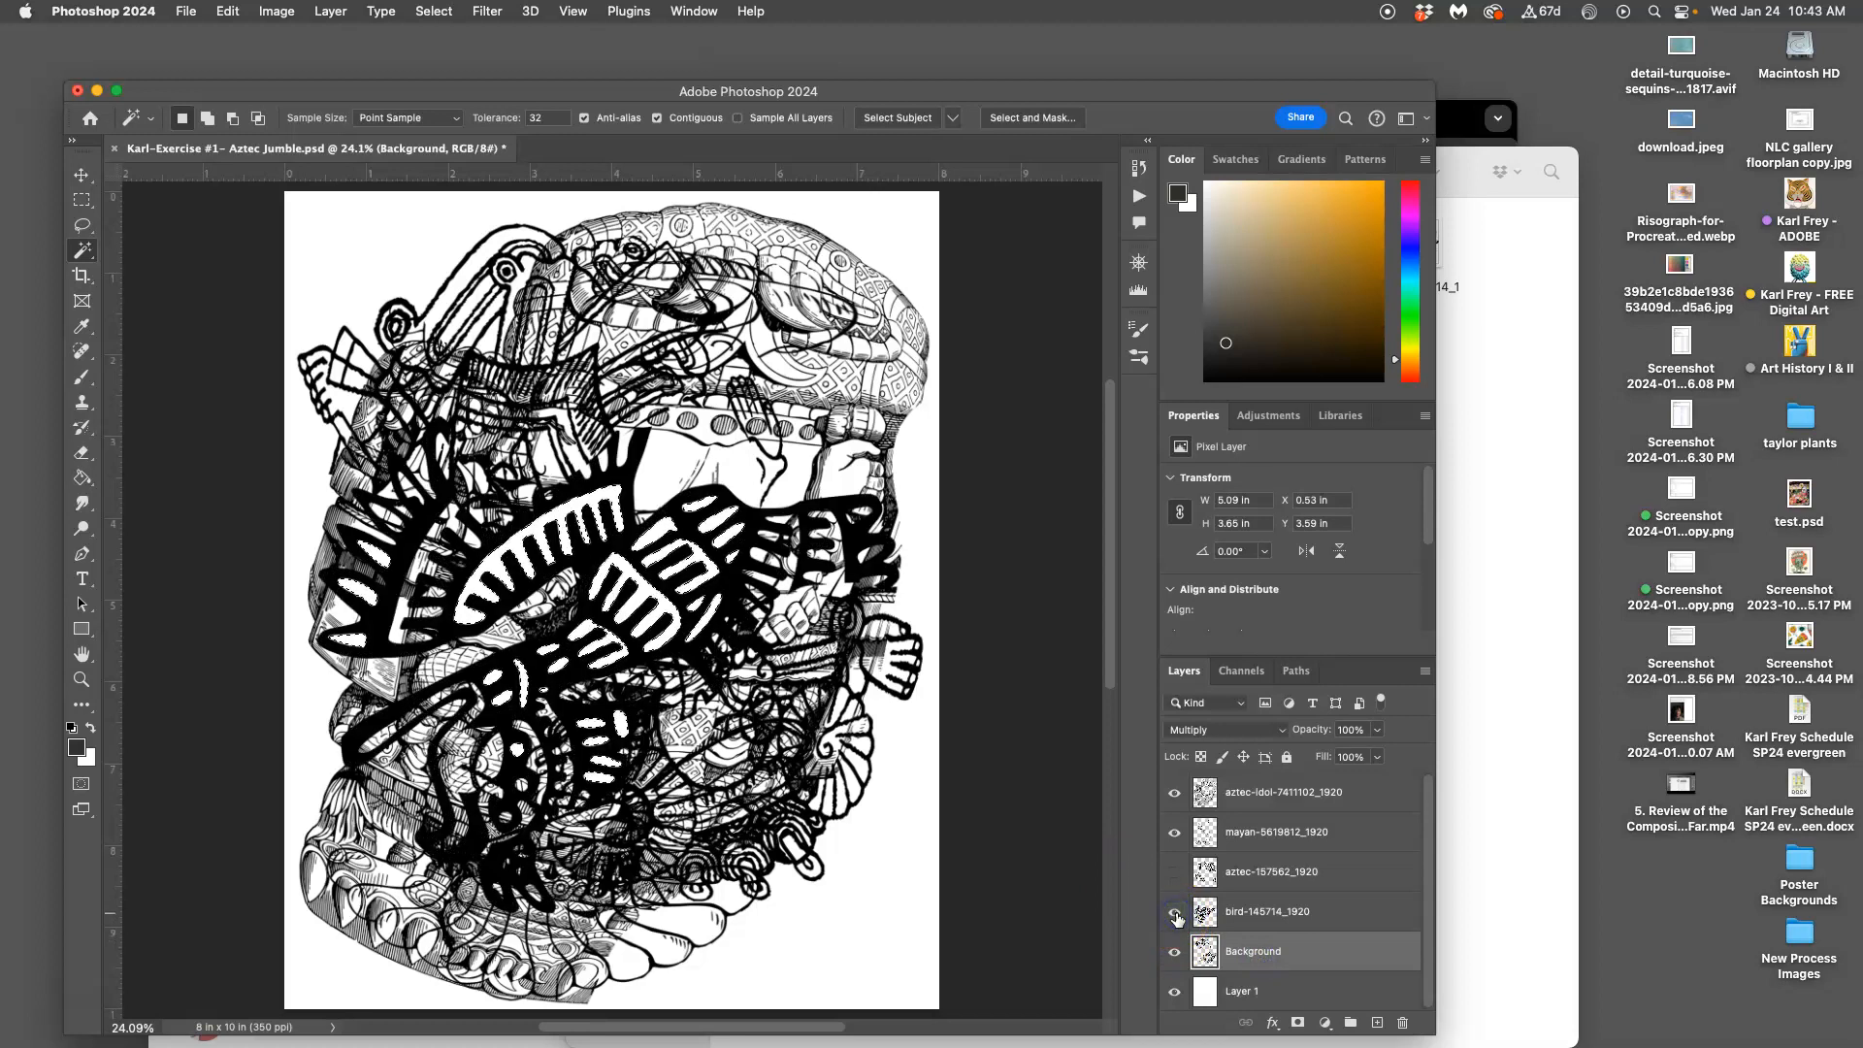
pyautogui.click(1174, 871)
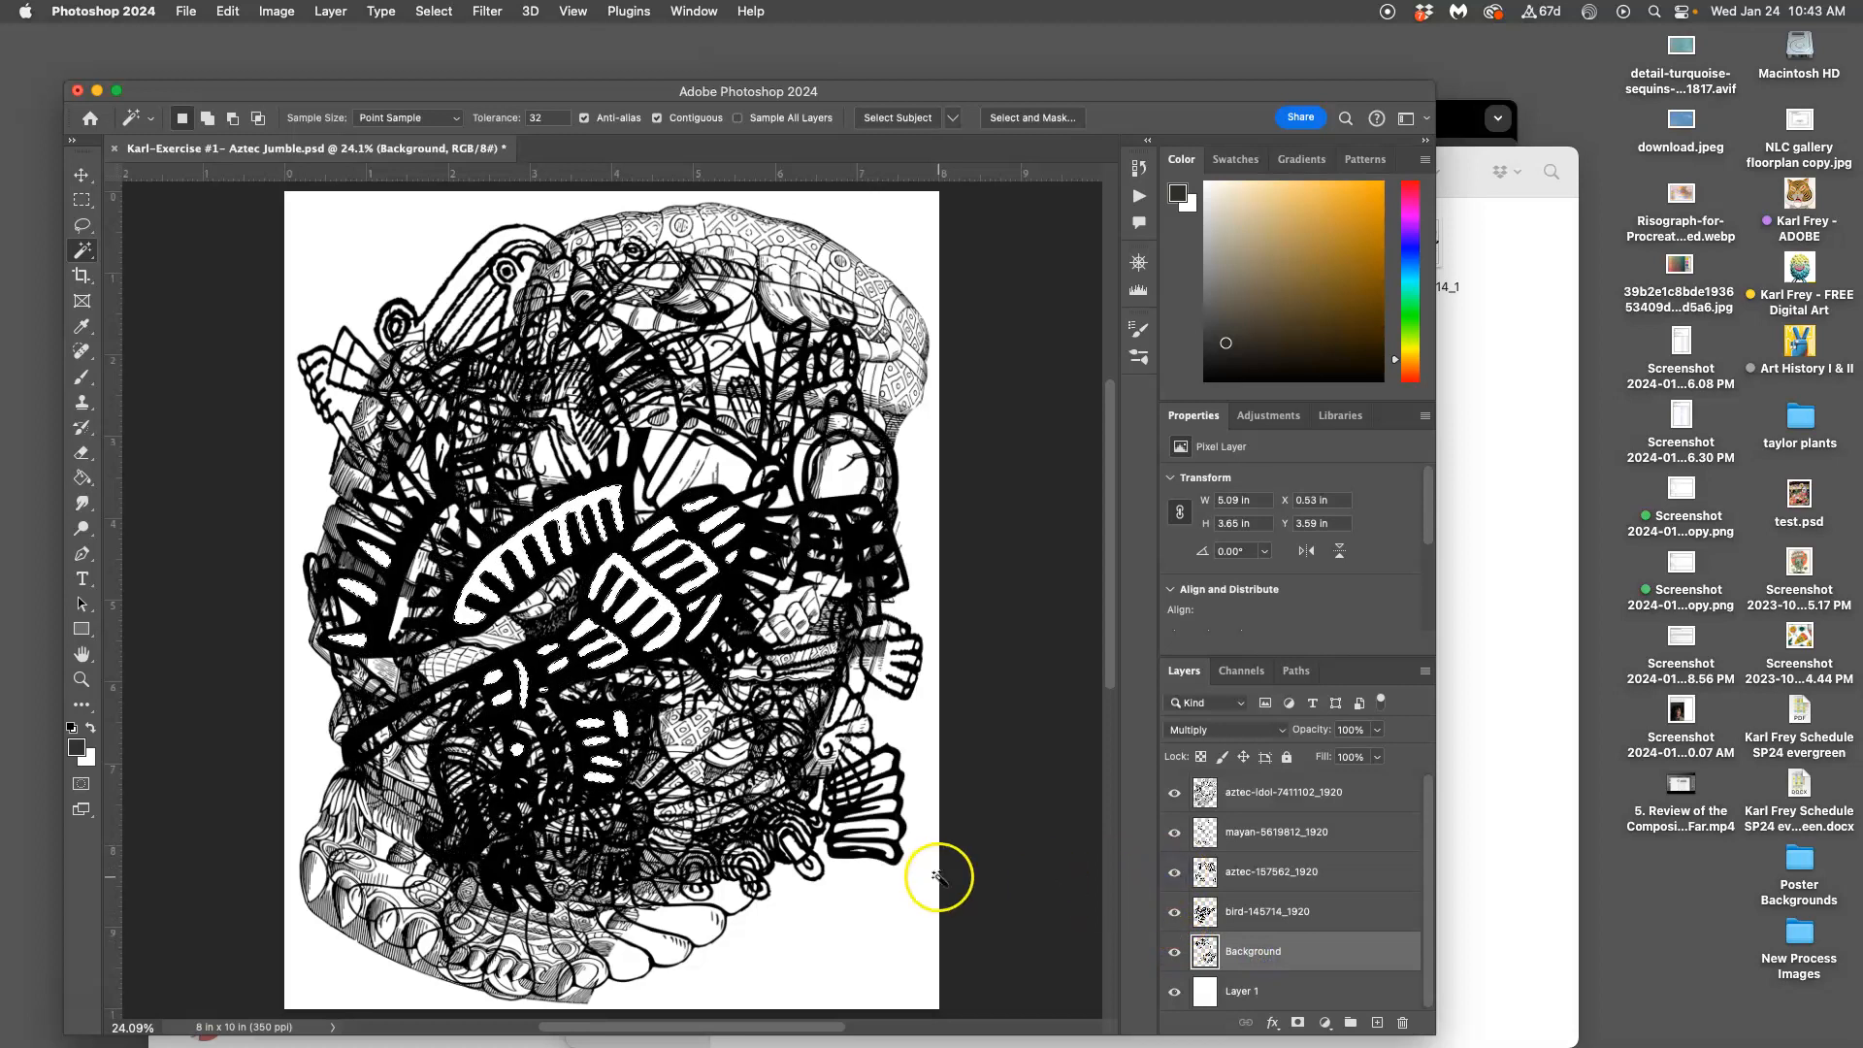
pyautogui.scroll(-1, 850, 809)
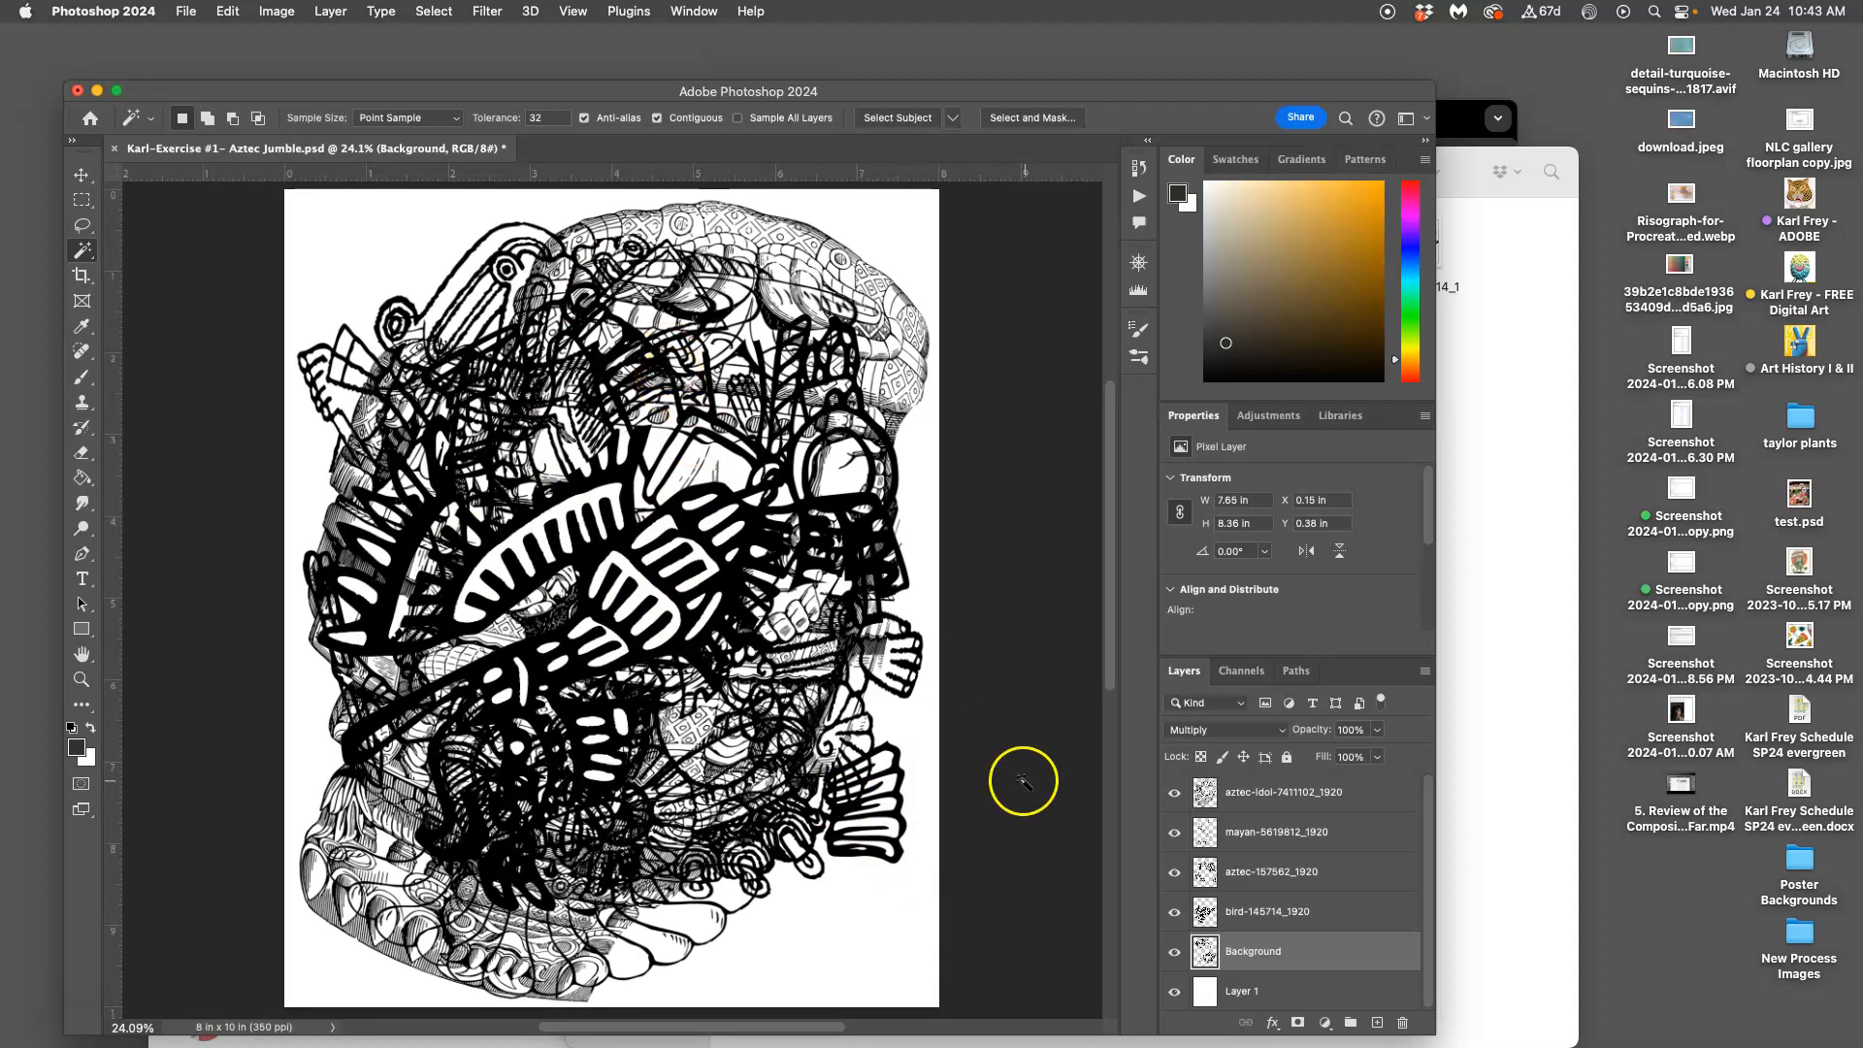
pyautogui.moveTo(1175, 901); pyautogui.dragTo(1176, 788)
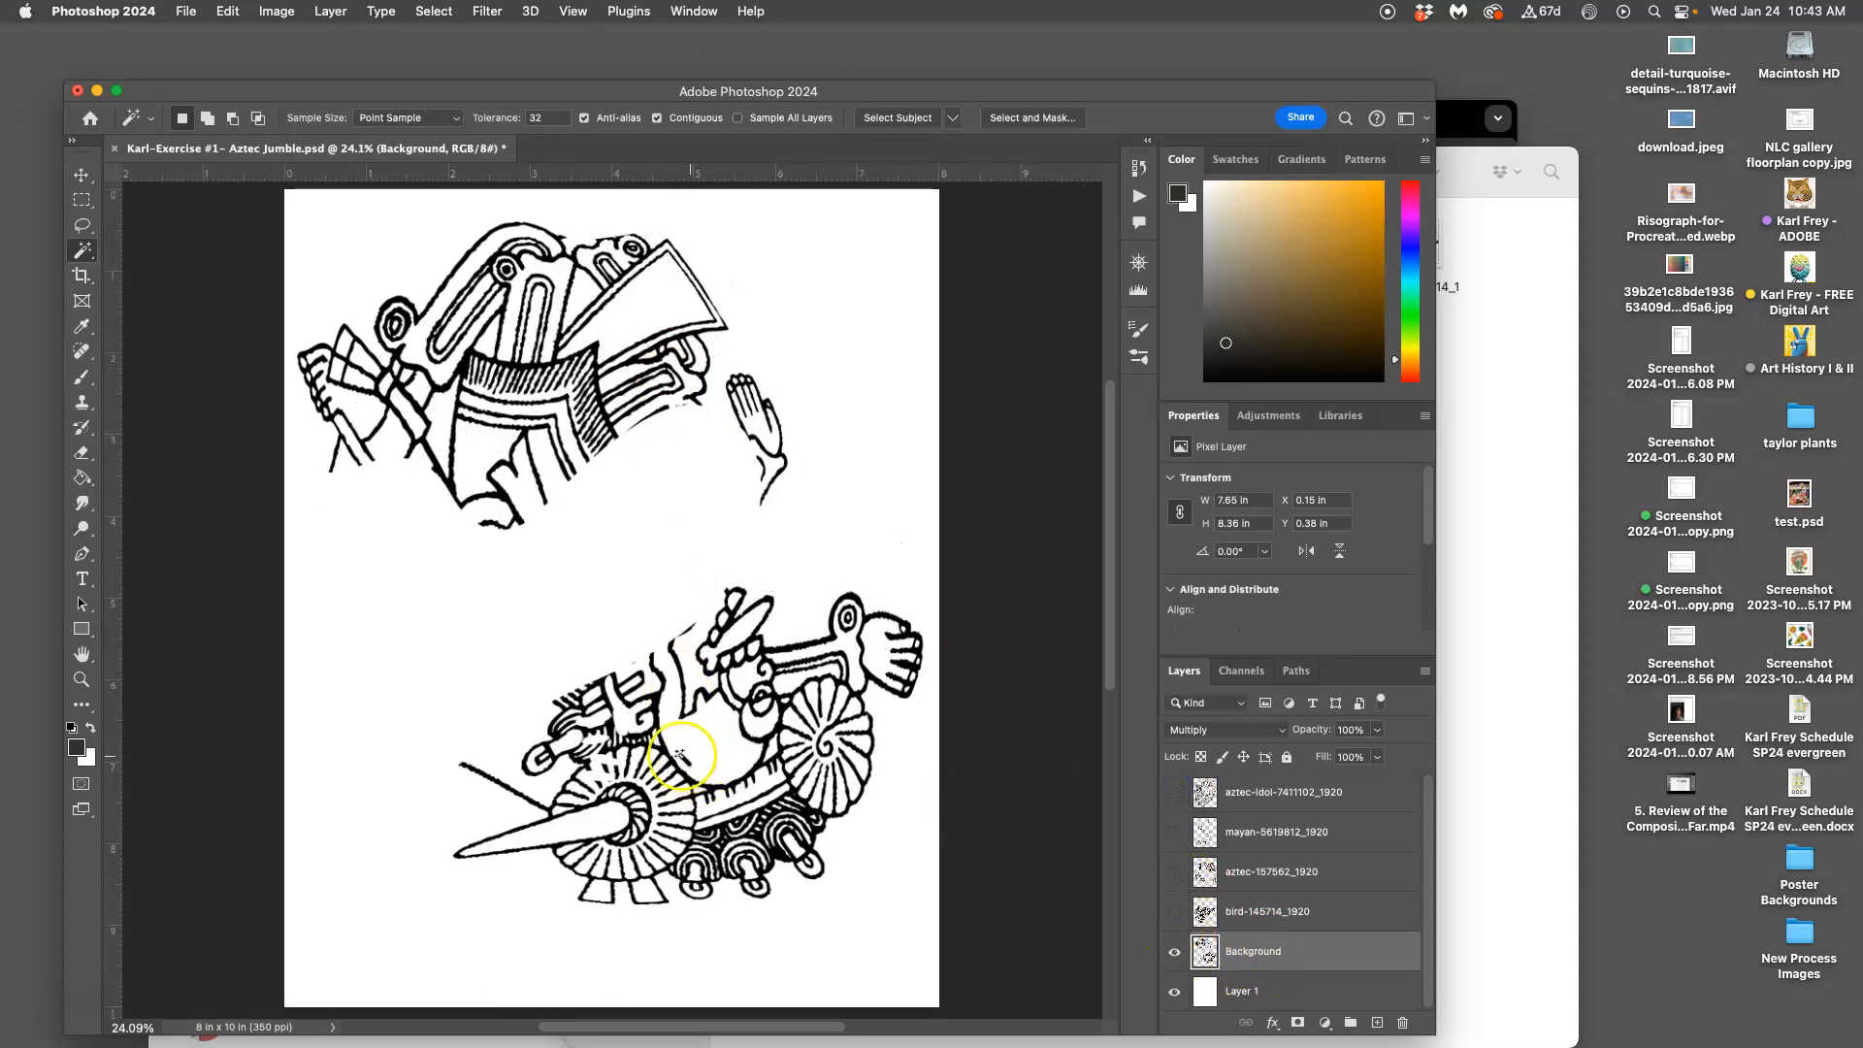
# Magic Wand the white areas in the wheel, both hands, headdress and left figure, undoing a stray whole-canvas pick
pyautogui.click(599, 759)
pyautogui.click(853, 650)
pyautogui.click(742, 442)
pyautogui.click(640, 354)
pyautogui.click(361, 412)
pyautogui.click(537, 407)
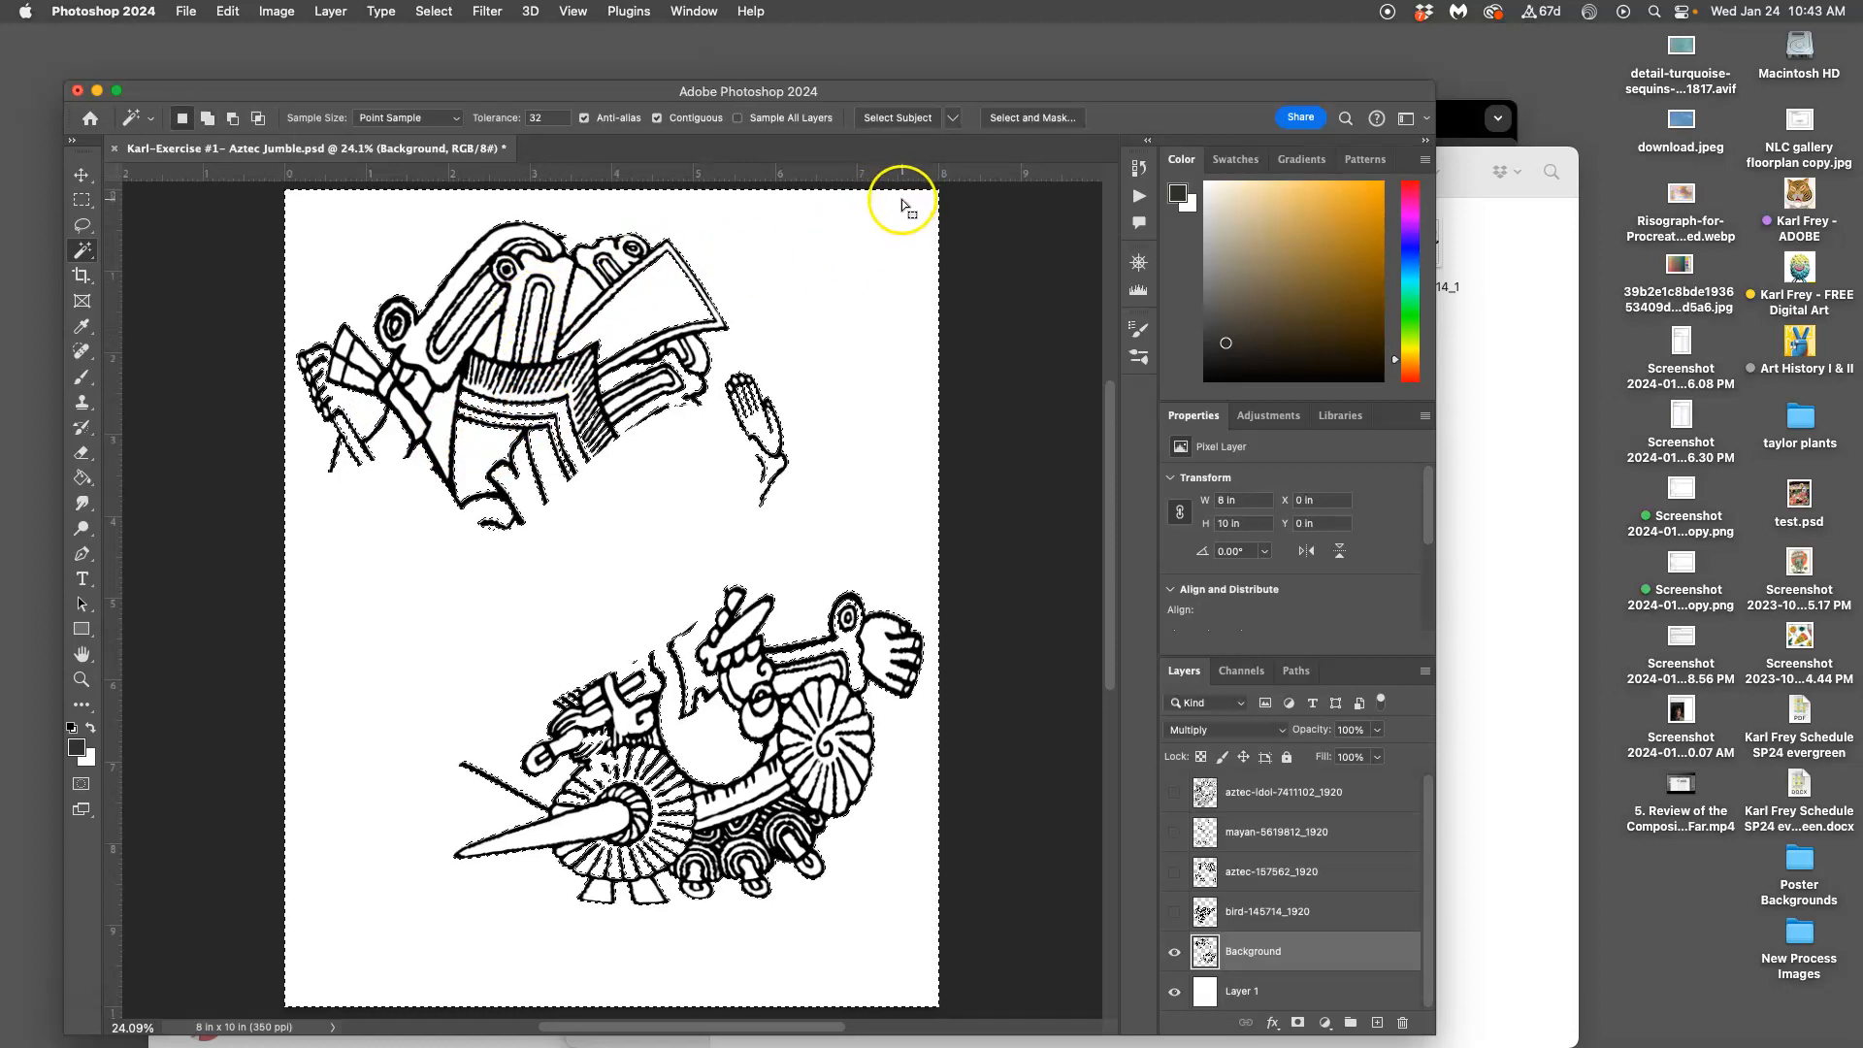
pyautogui.press('super+z')
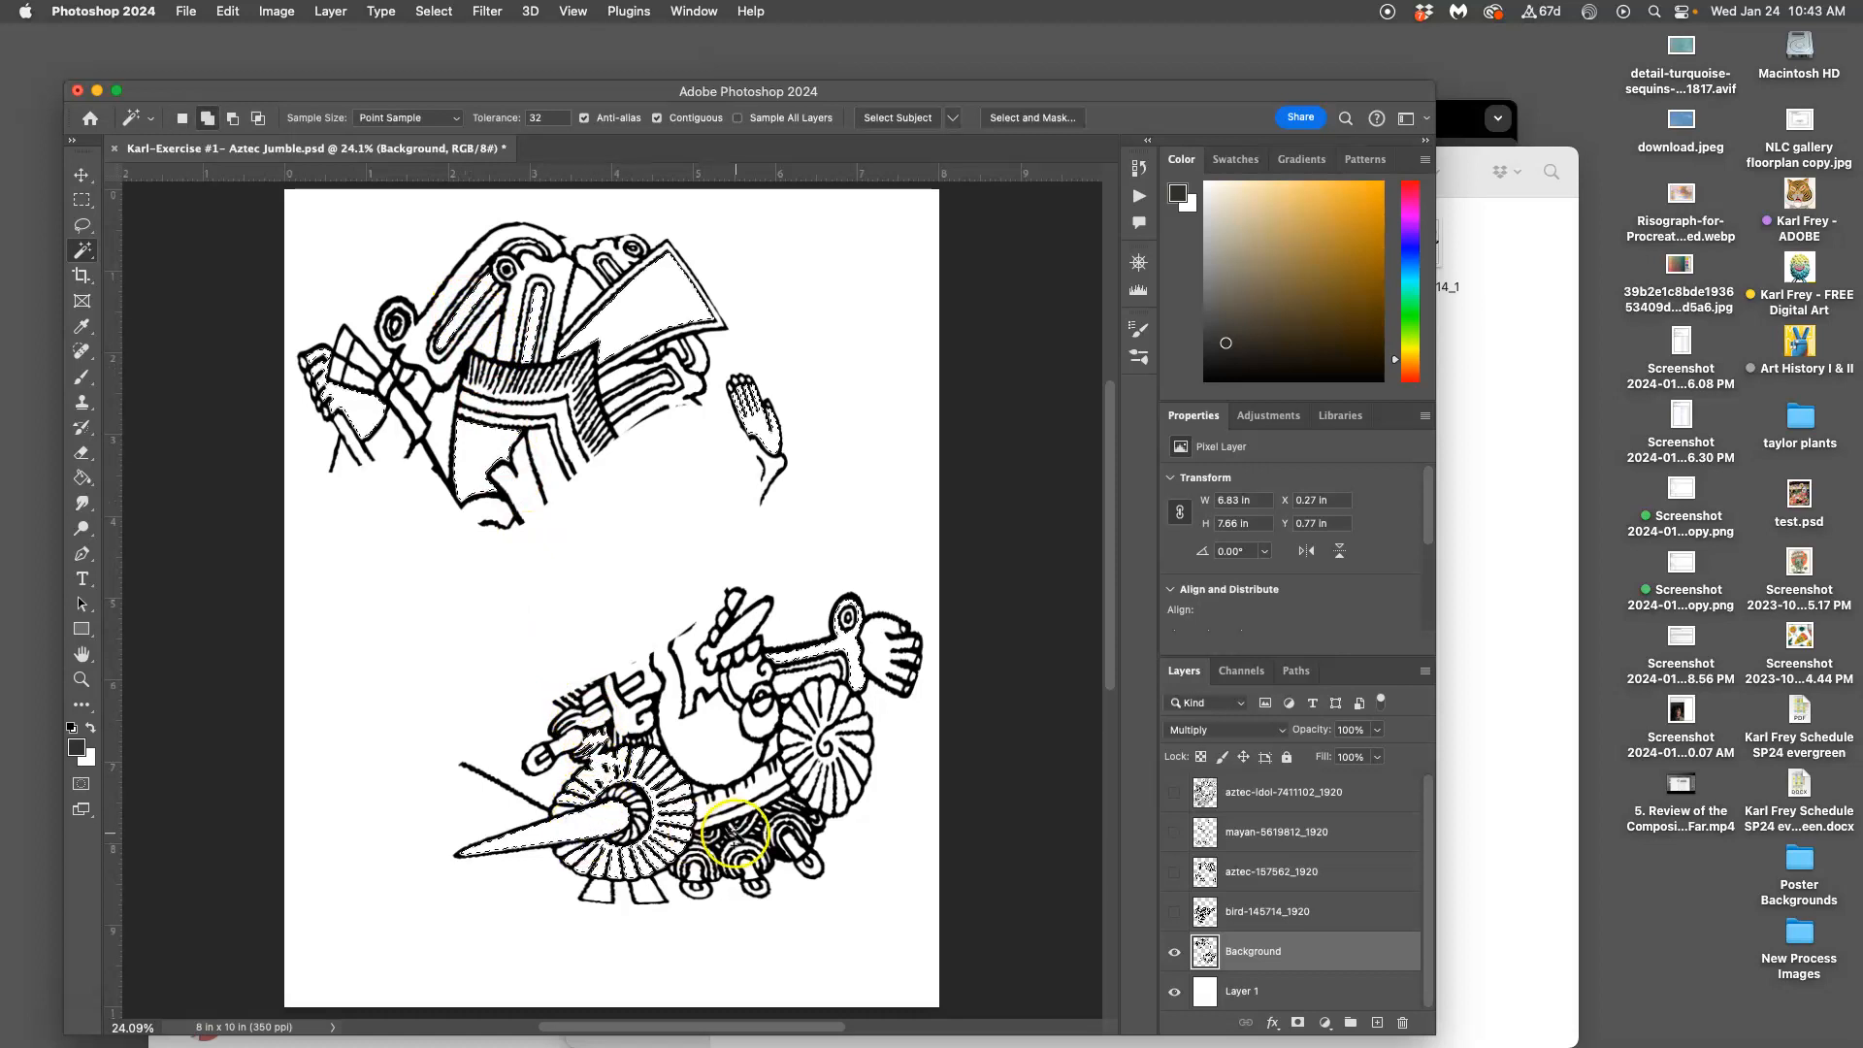
# Preview the bird, aztec-157562, mayan and aztec-idol artwork one at a time with Background hidden
pyautogui.click(1173, 951)
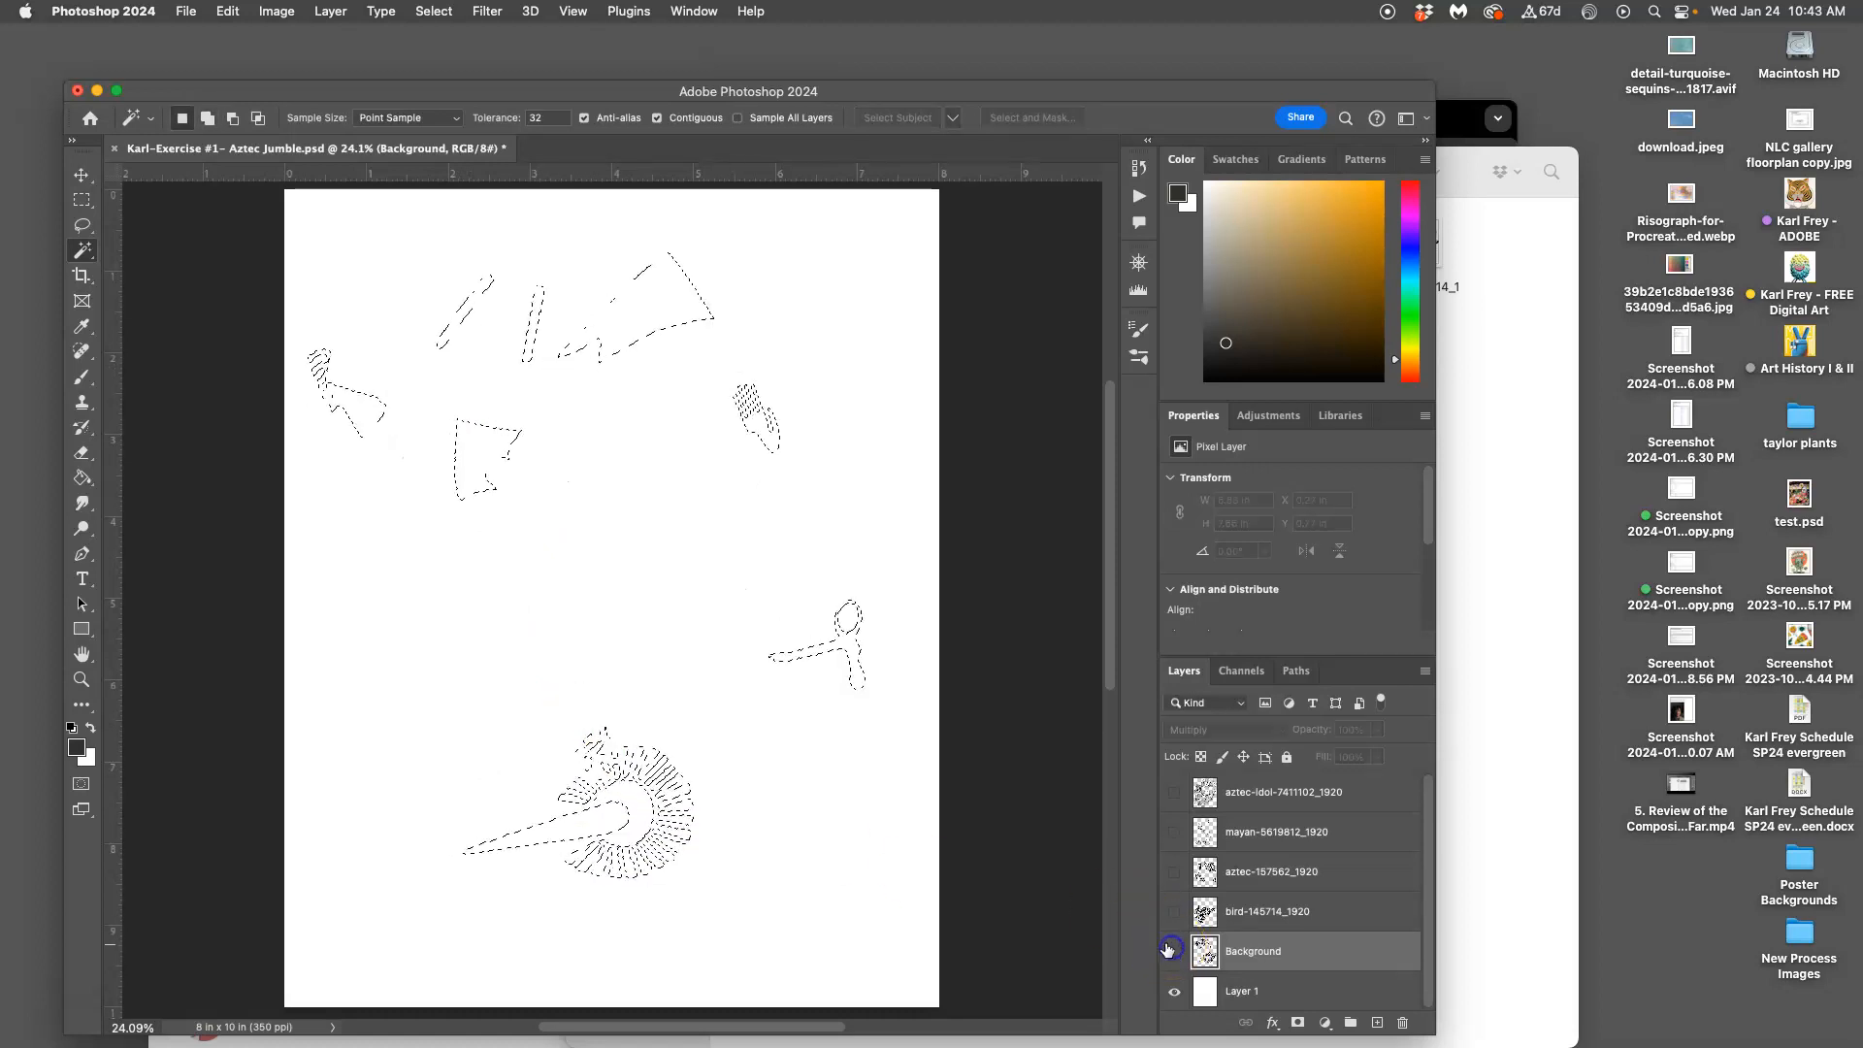
pyautogui.click(1173, 911)
pyautogui.click(1257, 915)
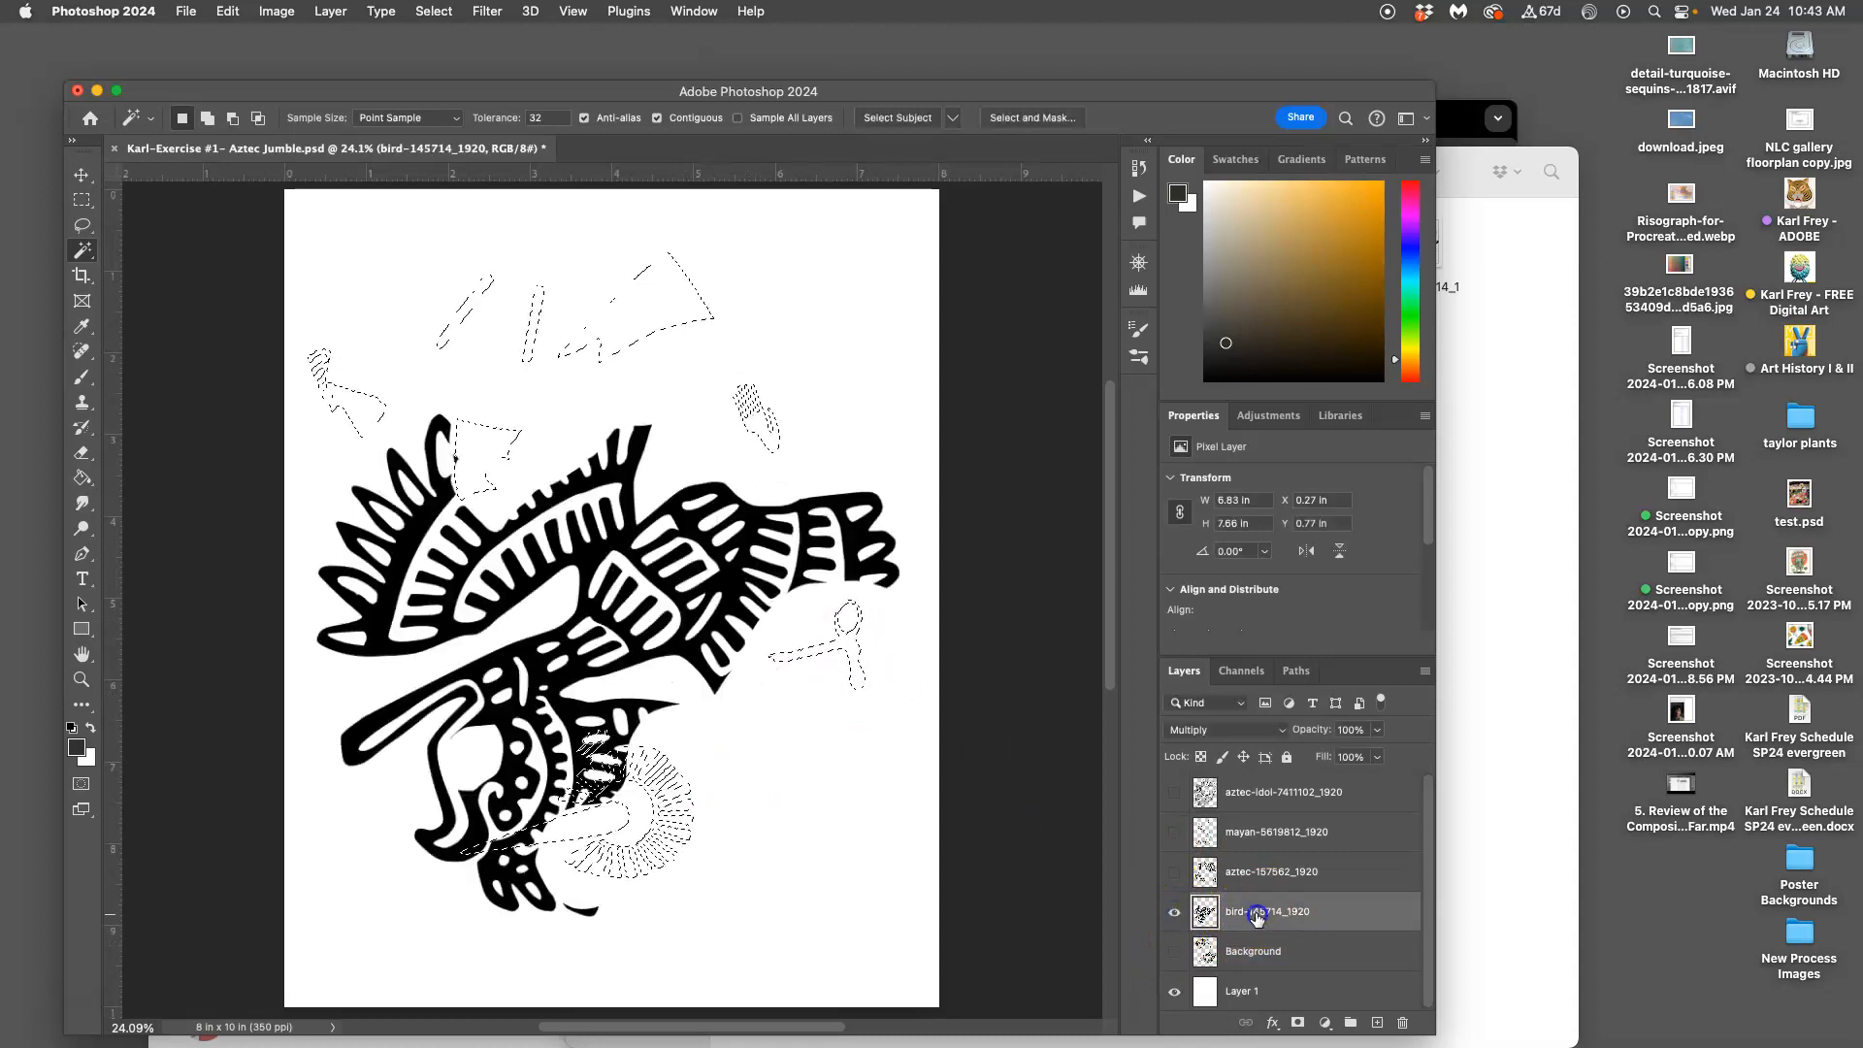
pyautogui.click(1173, 871)
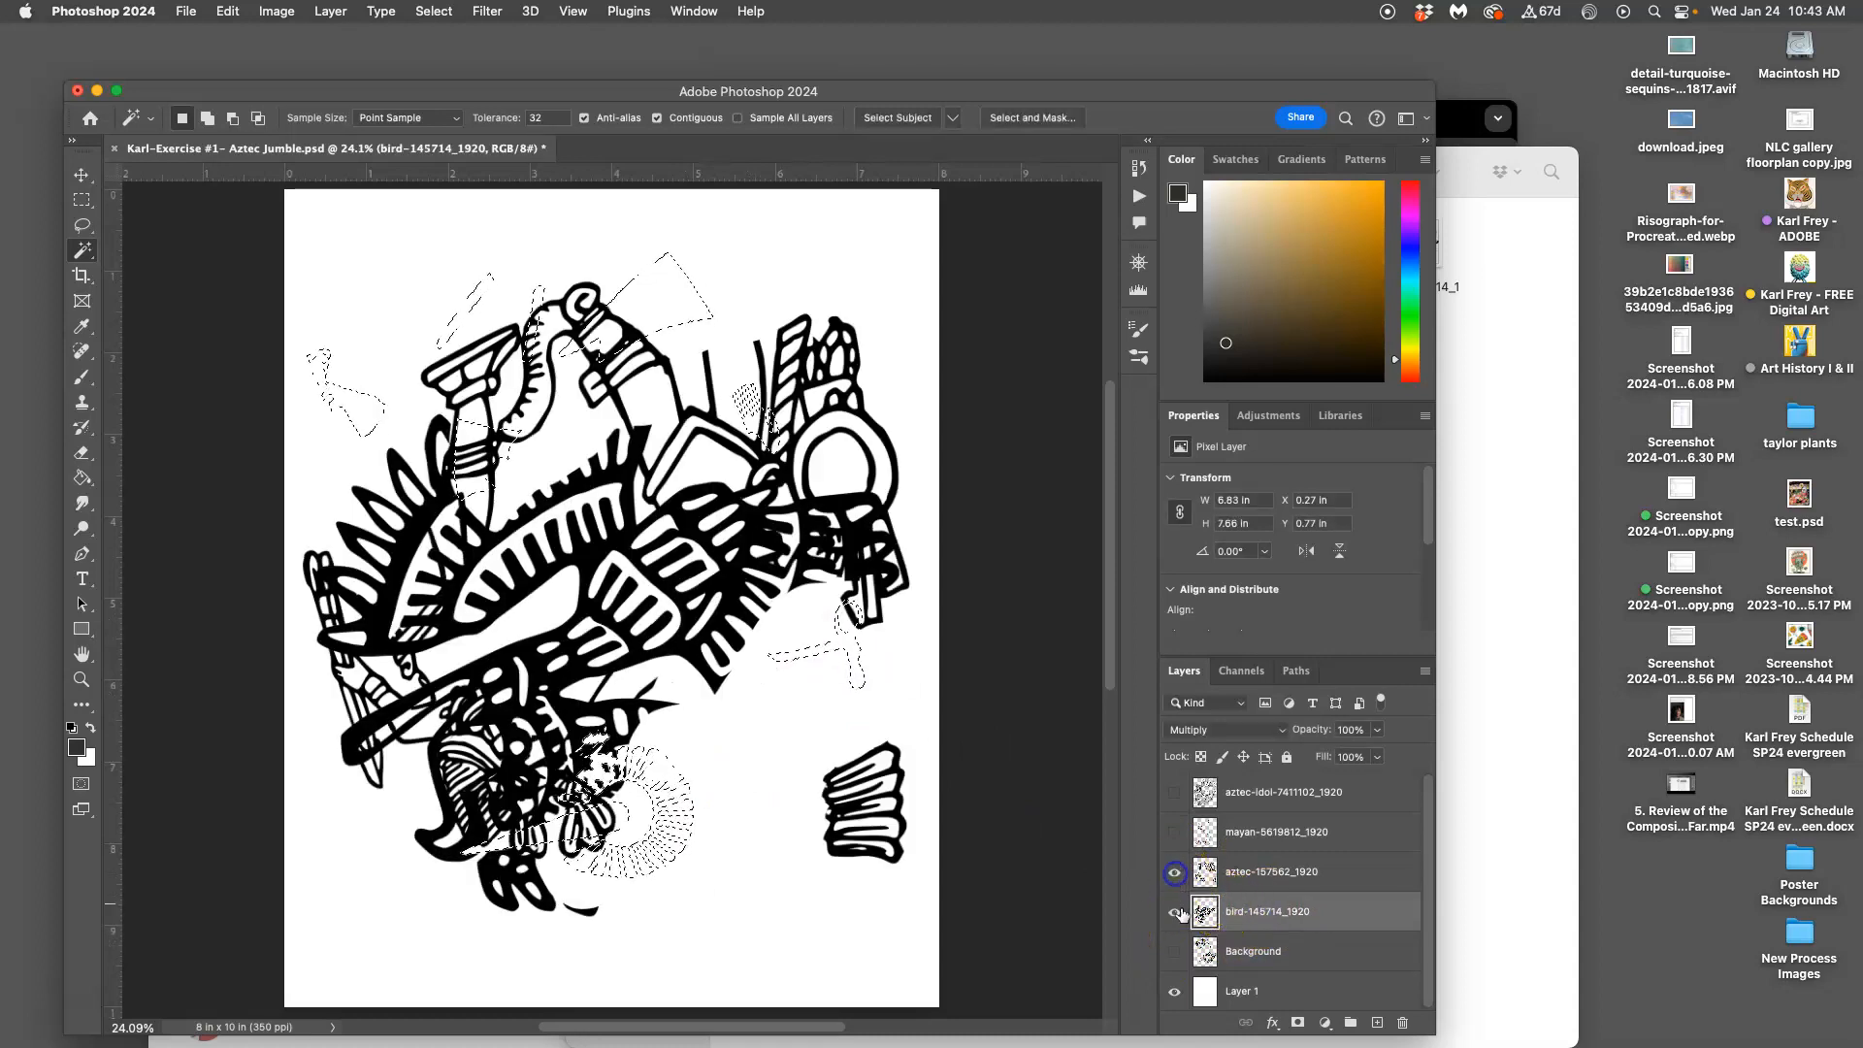
pyautogui.click(1173, 911)
pyautogui.click(1246, 874)
pyautogui.click(1173, 831)
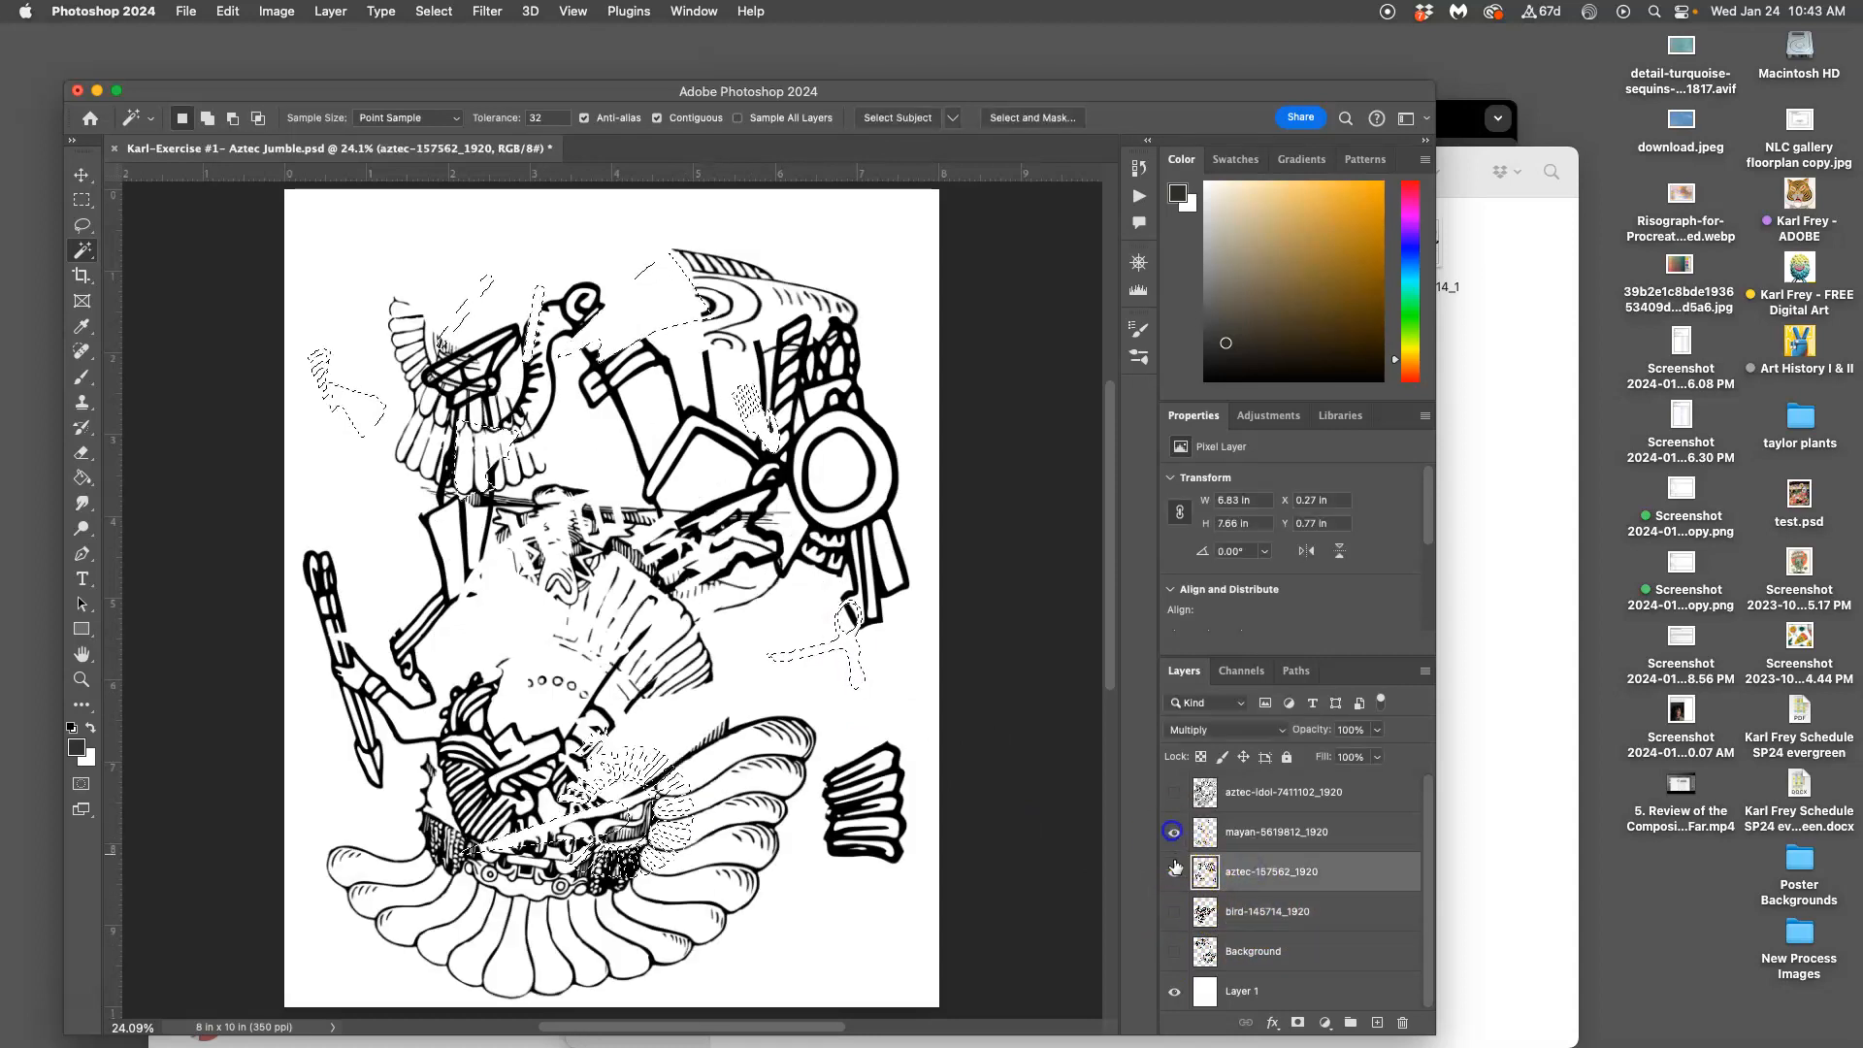
pyautogui.click(1173, 871)
pyautogui.click(1242, 833)
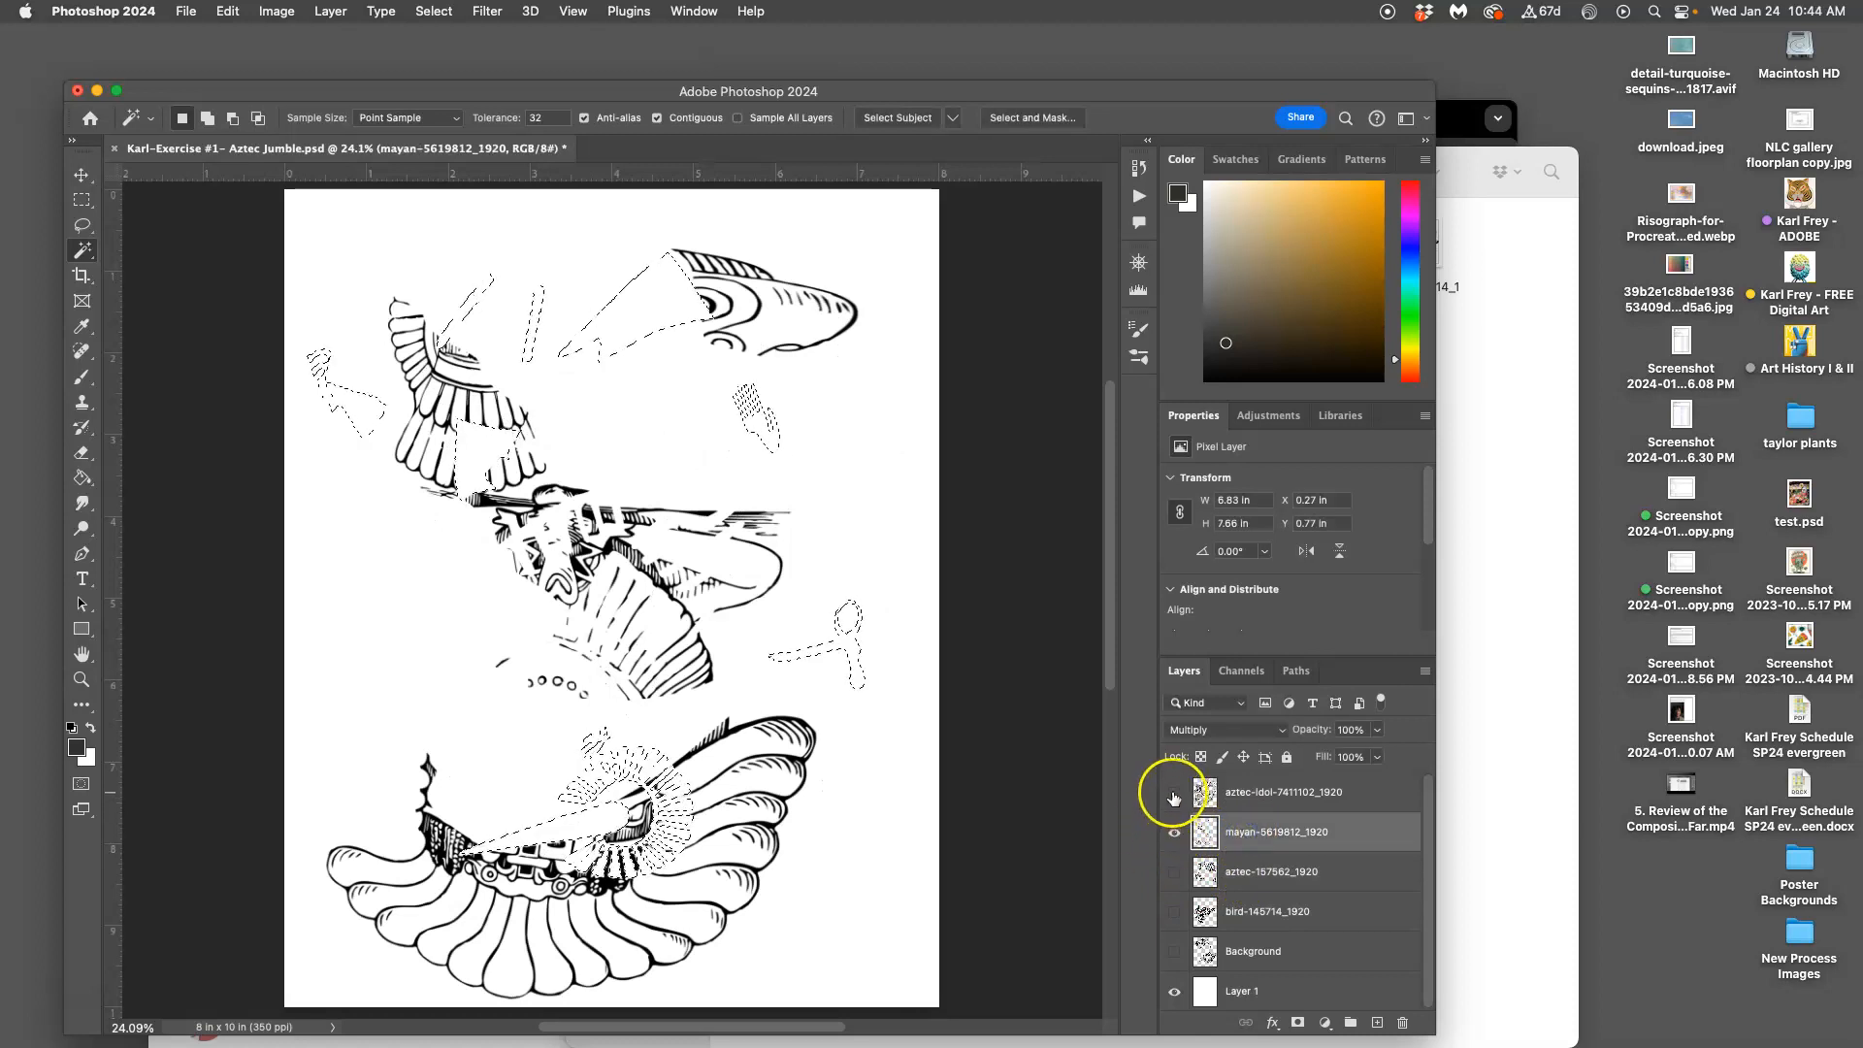
pyautogui.click(1173, 792)
pyautogui.click(1173, 832)
pyautogui.click(1235, 794)
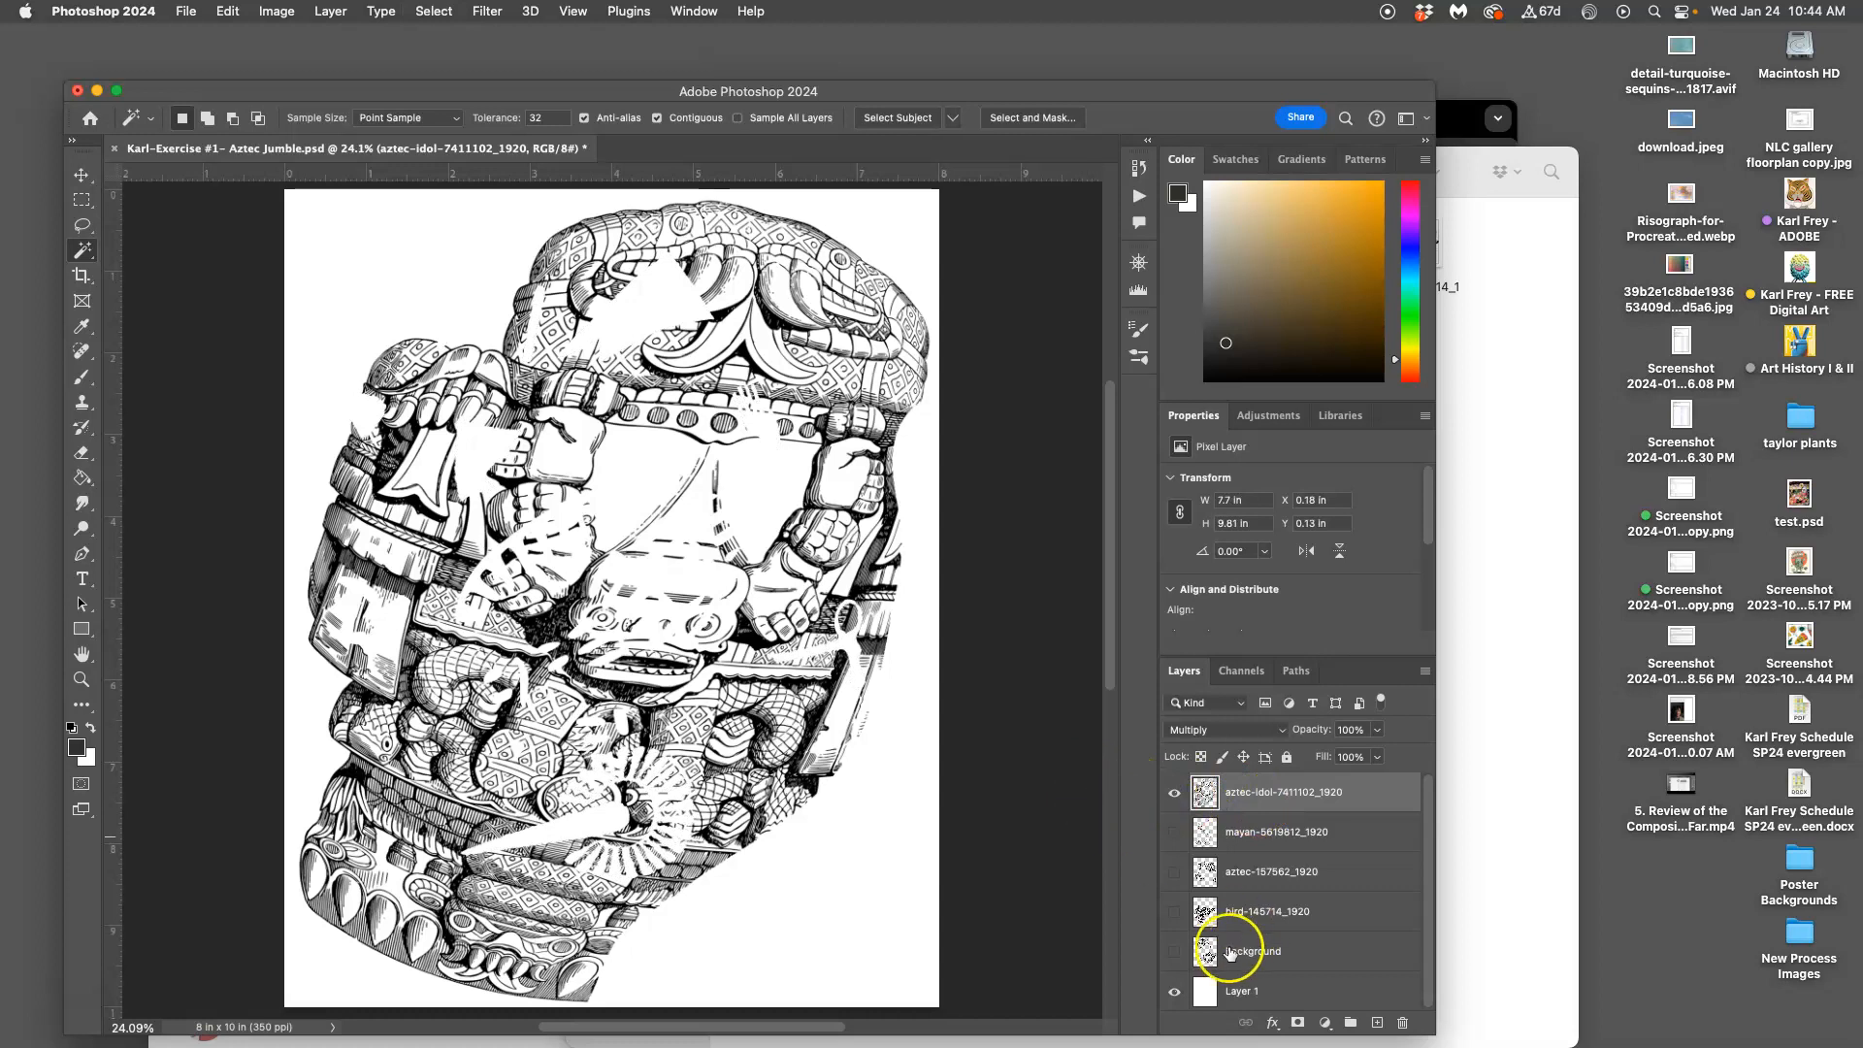
# Bring all layers back briefly, then hide everything but aztec-157562_1920 and make it the active layer
pyautogui.click(1174, 954)
pyautogui.click(1174, 951)
pyautogui.click(1173, 947)
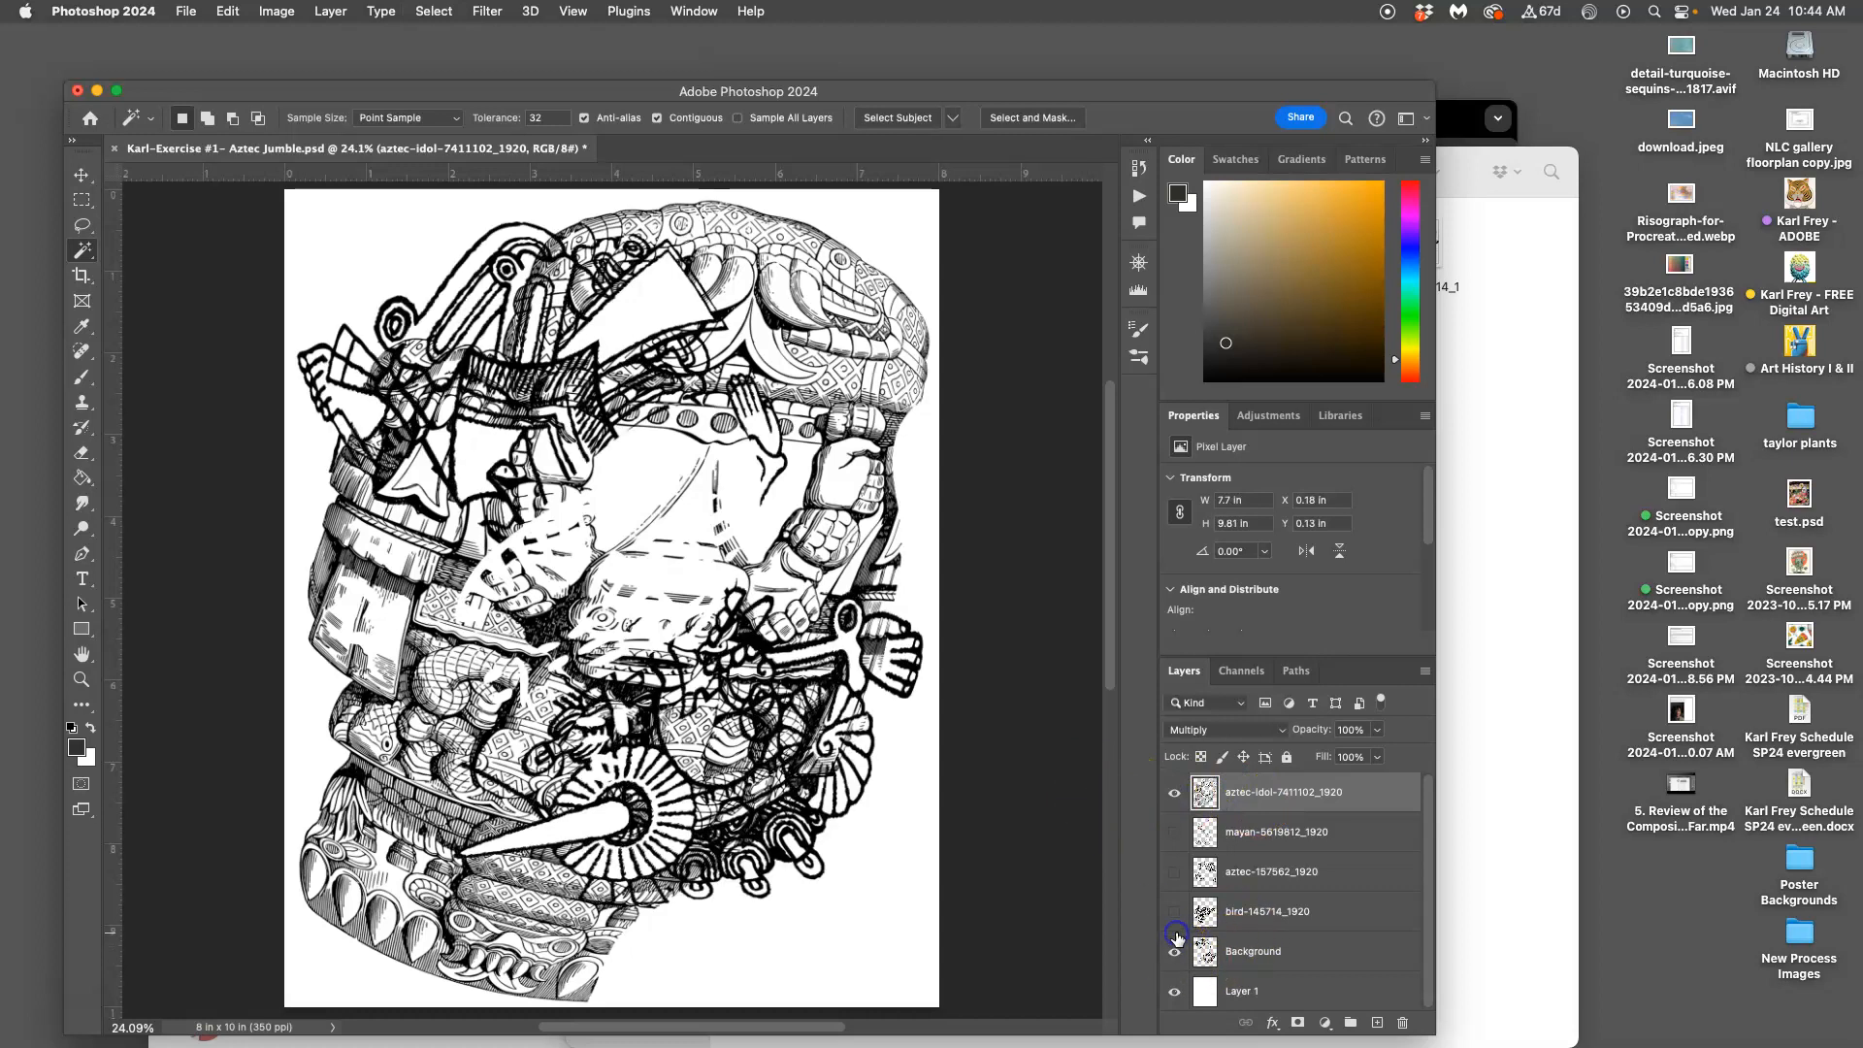
pyautogui.click(1173, 912)
pyautogui.click(1174, 875)
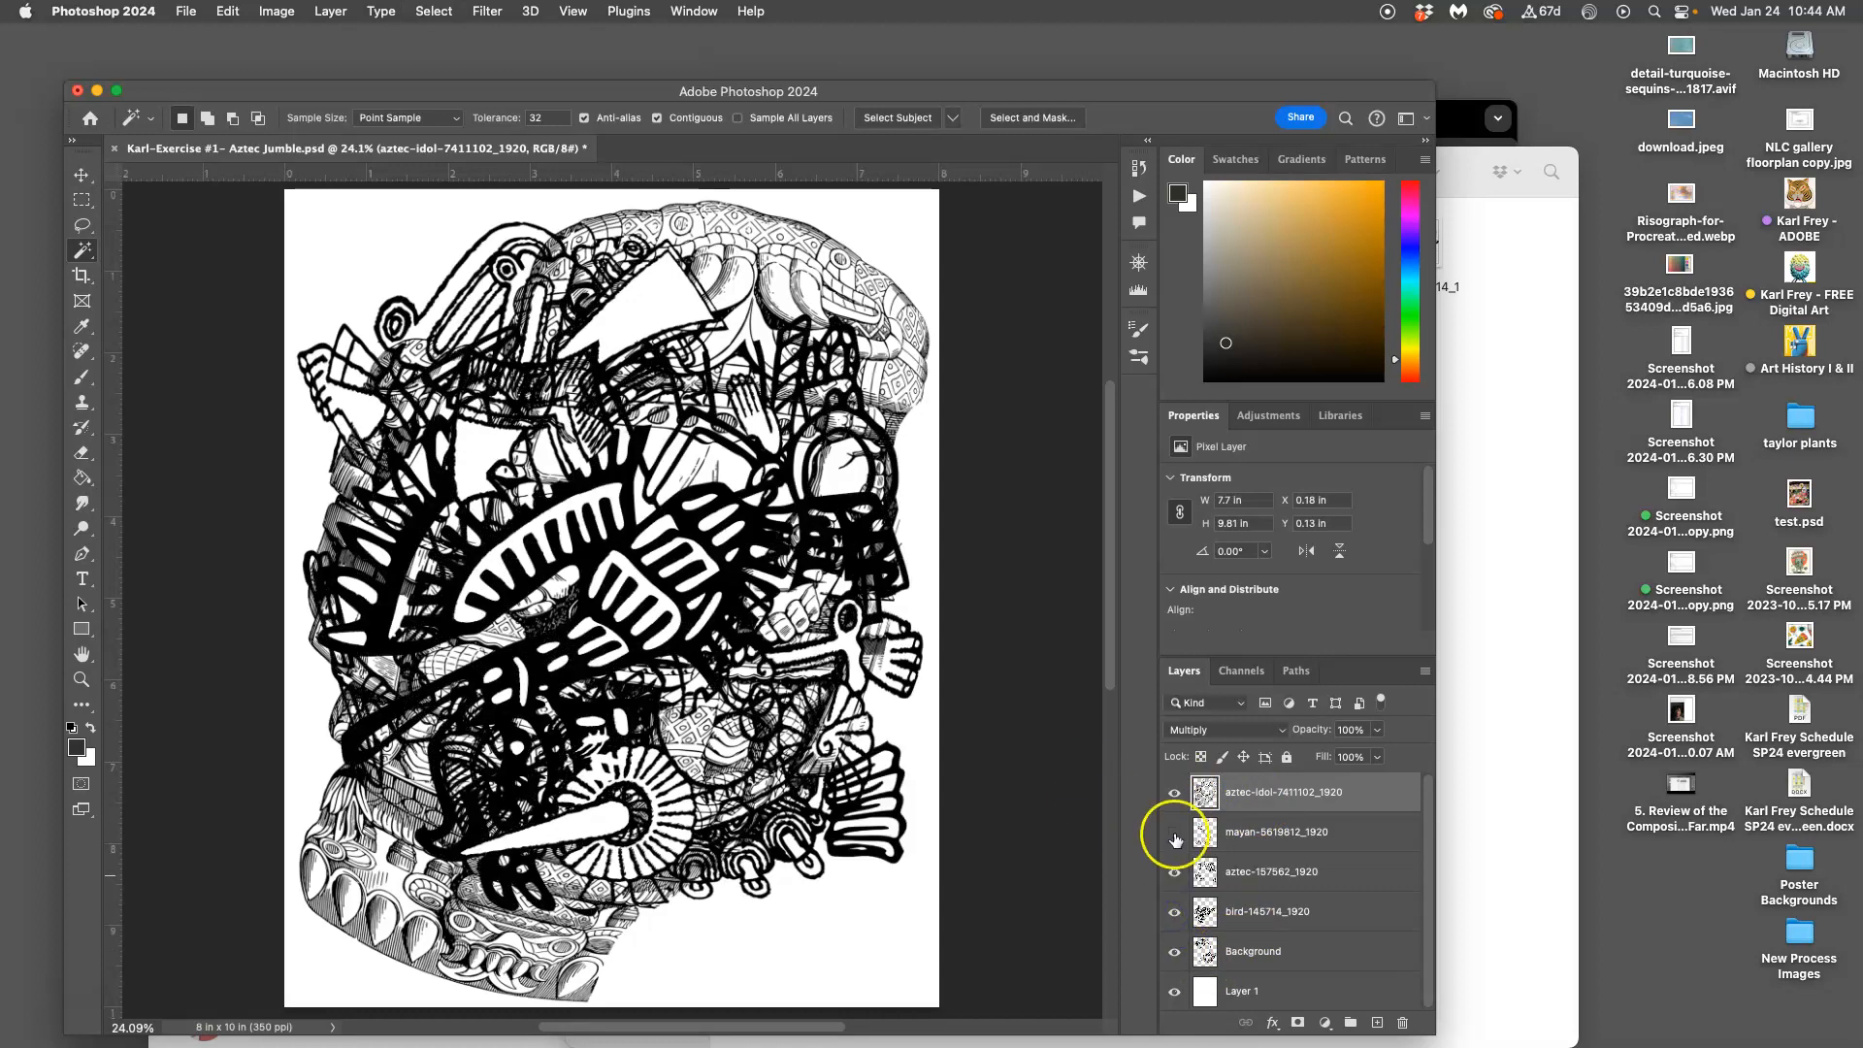
pyautogui.click(1175, 833)
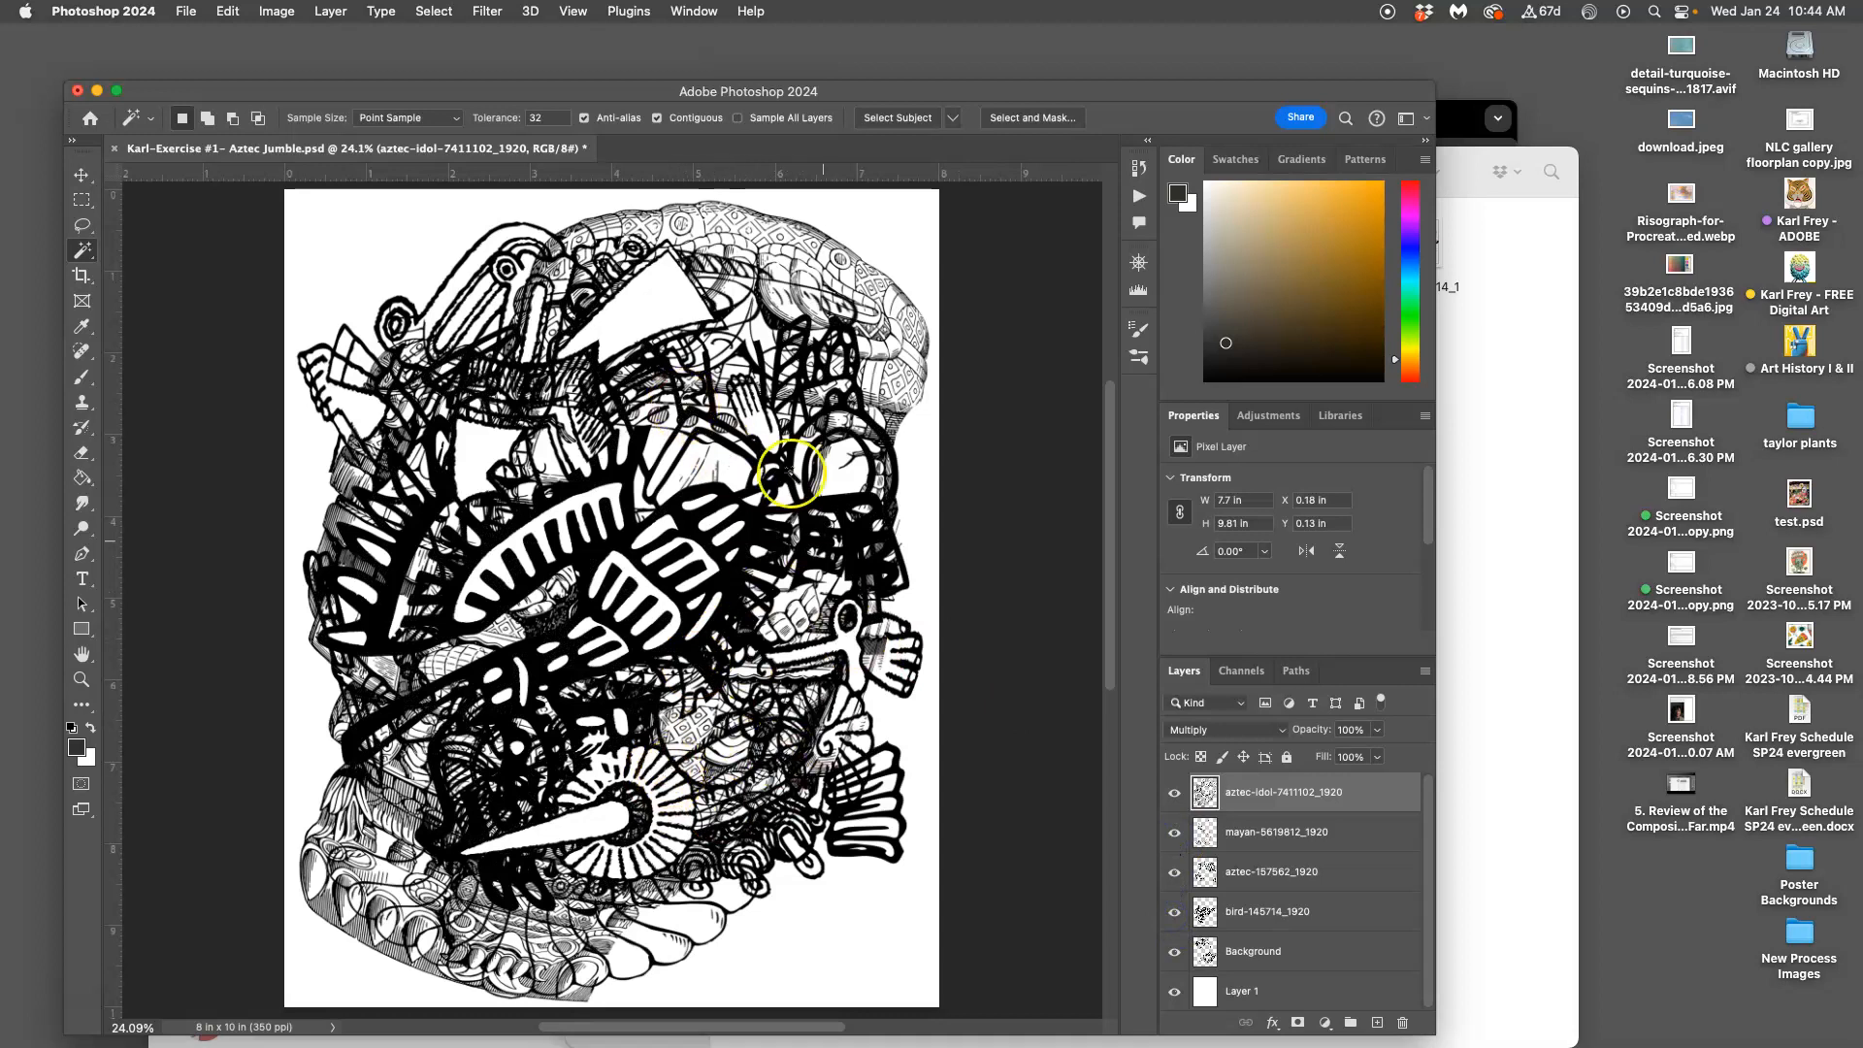
pyautogui.click(1174, 911)
pyautogui.click(1174, 951)
pyautogui.click(1234, 878)
pyautogui.click(1174, 833)
pyautogui.click(1174, 794)
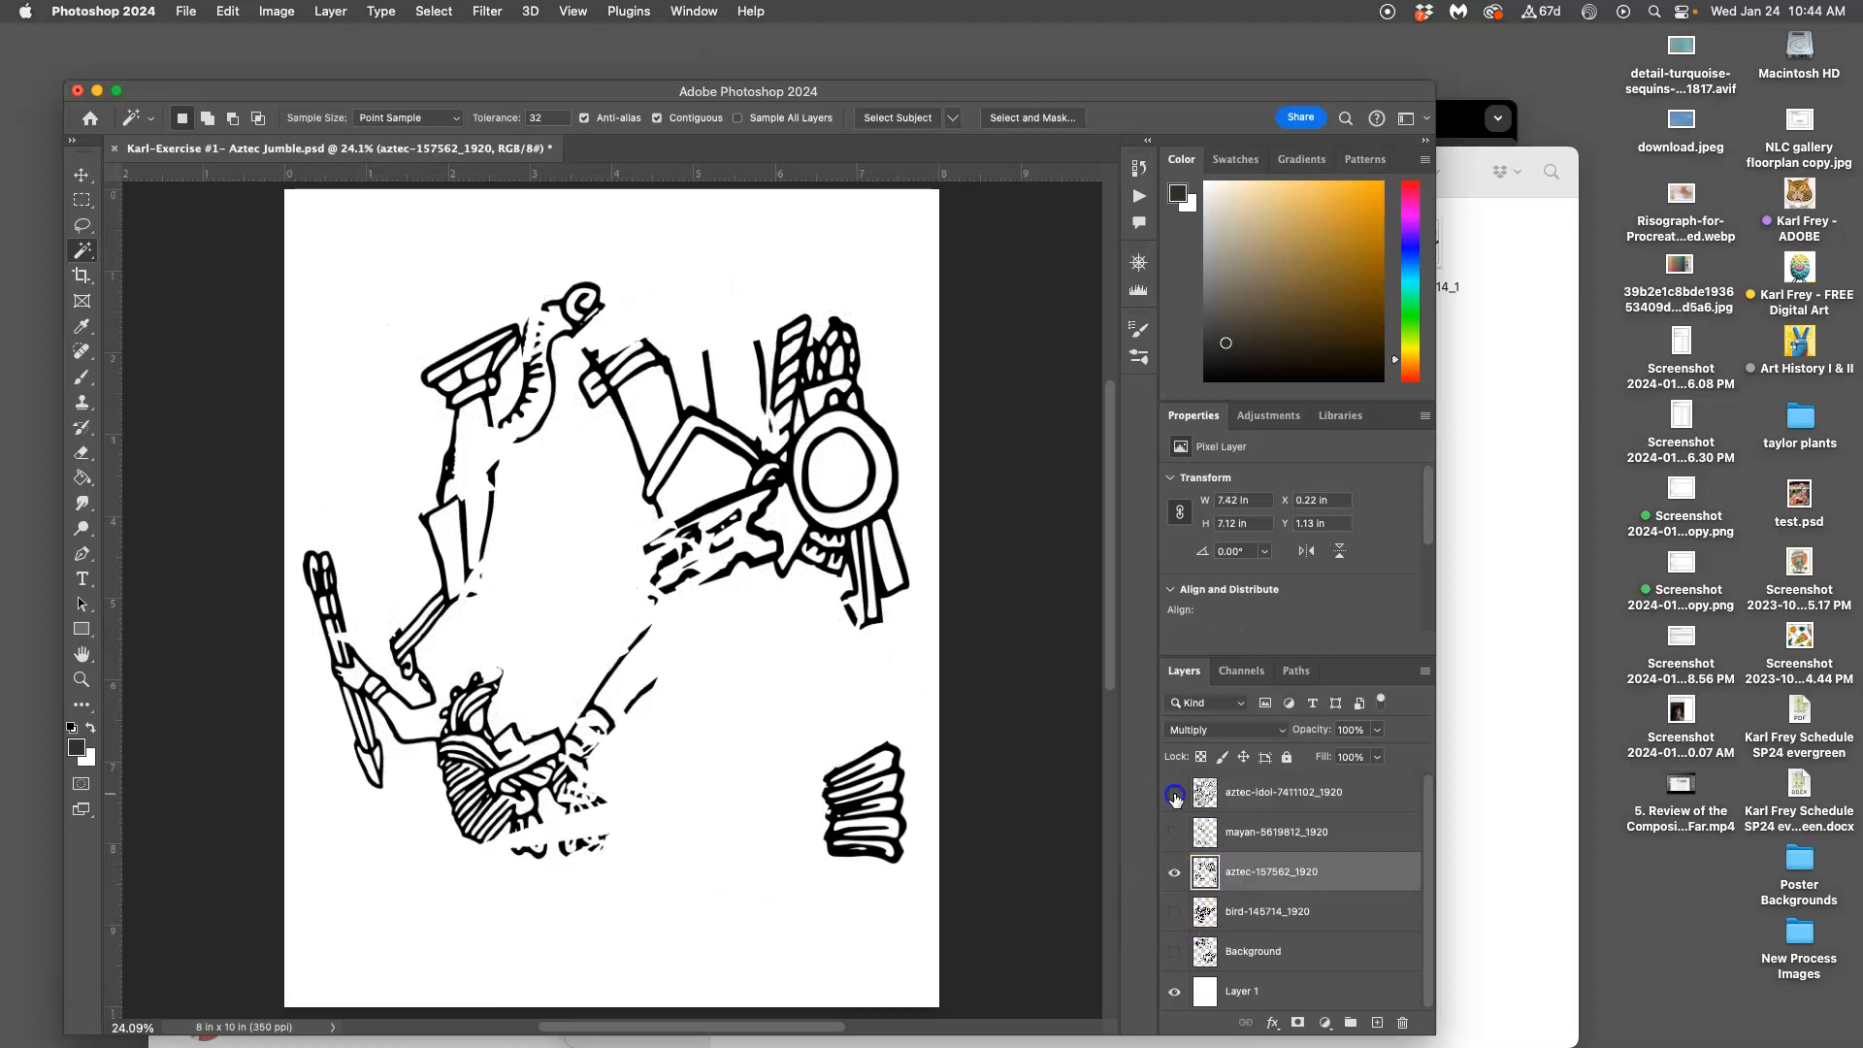
# Magic-wand add the shield circle and ring, bands, spear shaft, headdress, arm and neck interiors
pyautogui.click(846, 480)
pyautogui.keyDown('shift'); pyautogui.click(884, 485); pyautogui.keyUp('shift')
pyautogui.keyDown('shift'); pyautogui.click(895, 558); pyautogui.keyUp('shift')
pyautogui.keyDown('shift'); pyautogui.click(885, 763); pyautogui.keyUp('shift')
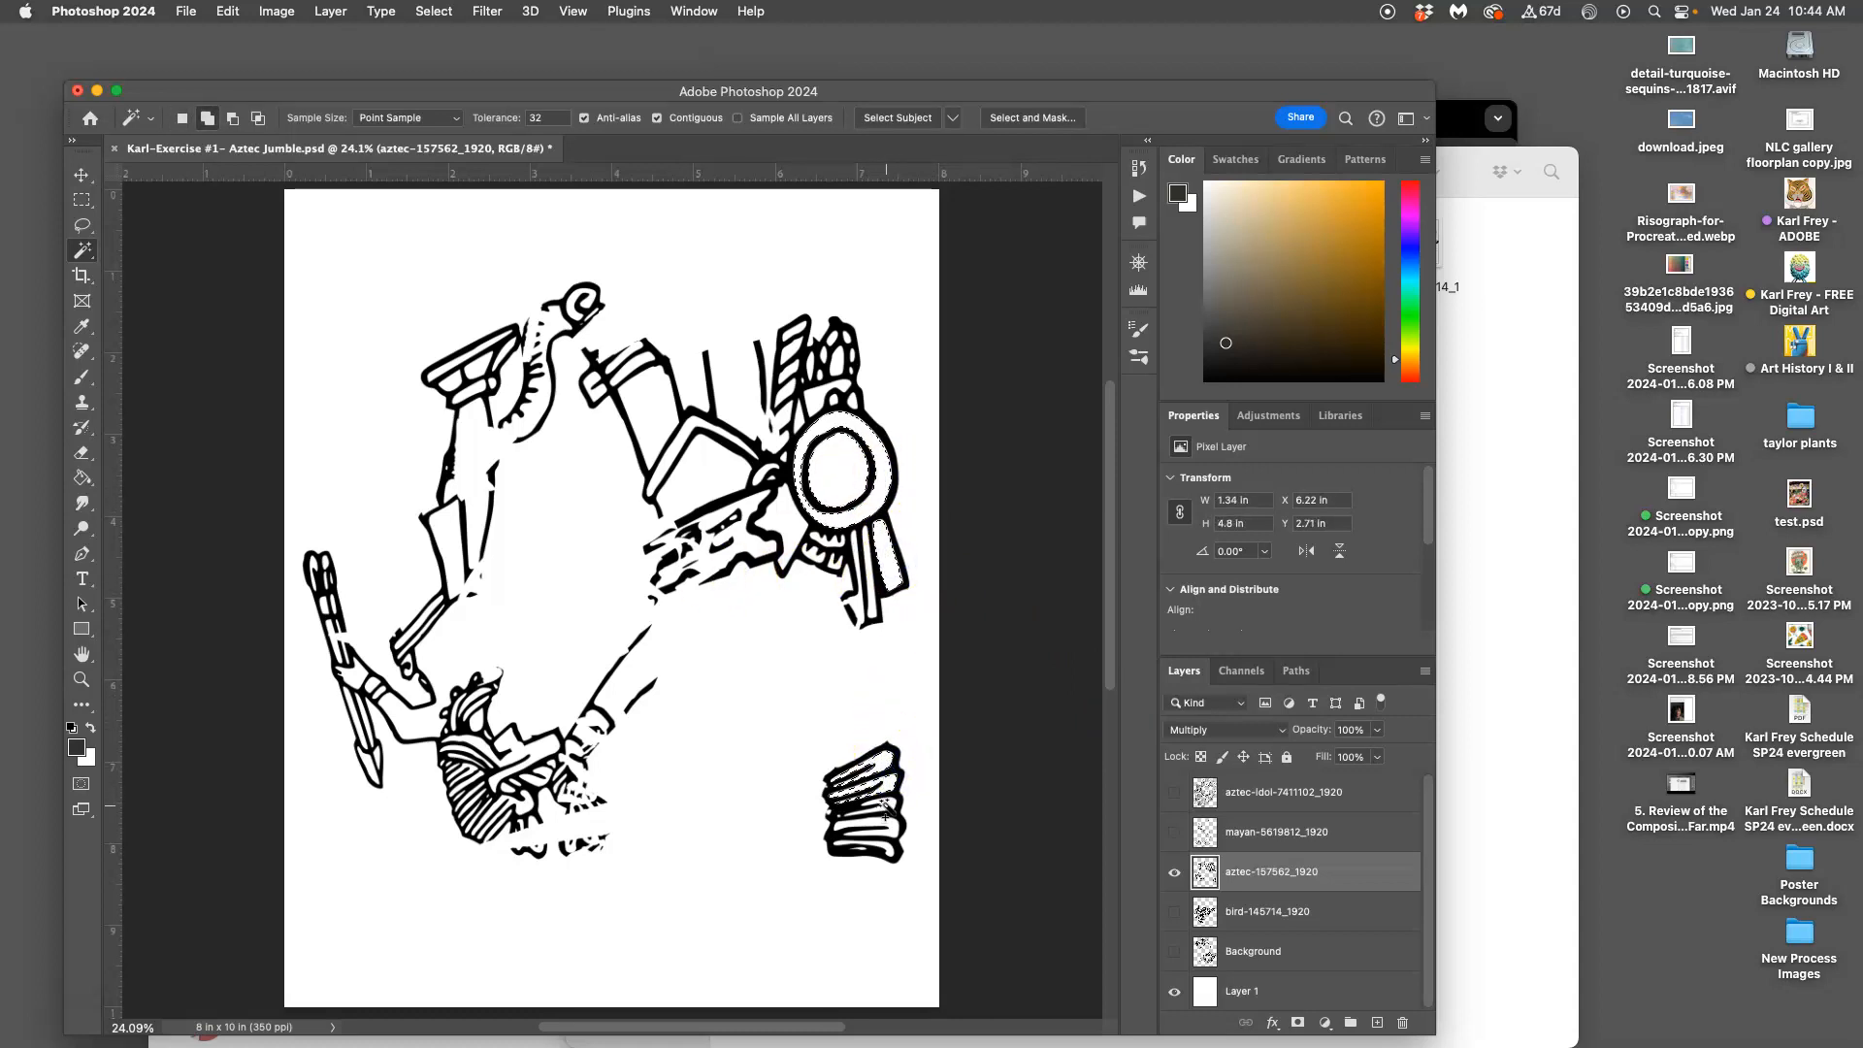
pyautogui.keyDown('shift'); pyautogui.click(346, 672); pyautogui.keyUp('shift')
pyautogui.keyDown('shift'); pyautogui.click(469, 395); pyautogui.keyUp('shift')
pyautogui.keyDown('shift'); pyautogui.click(621, 394); pyautogui.keyUp('shift')
pyautogui.keyDown('shift'); pyautogui.click(669, 454); pyautogui.keyUp('shift')
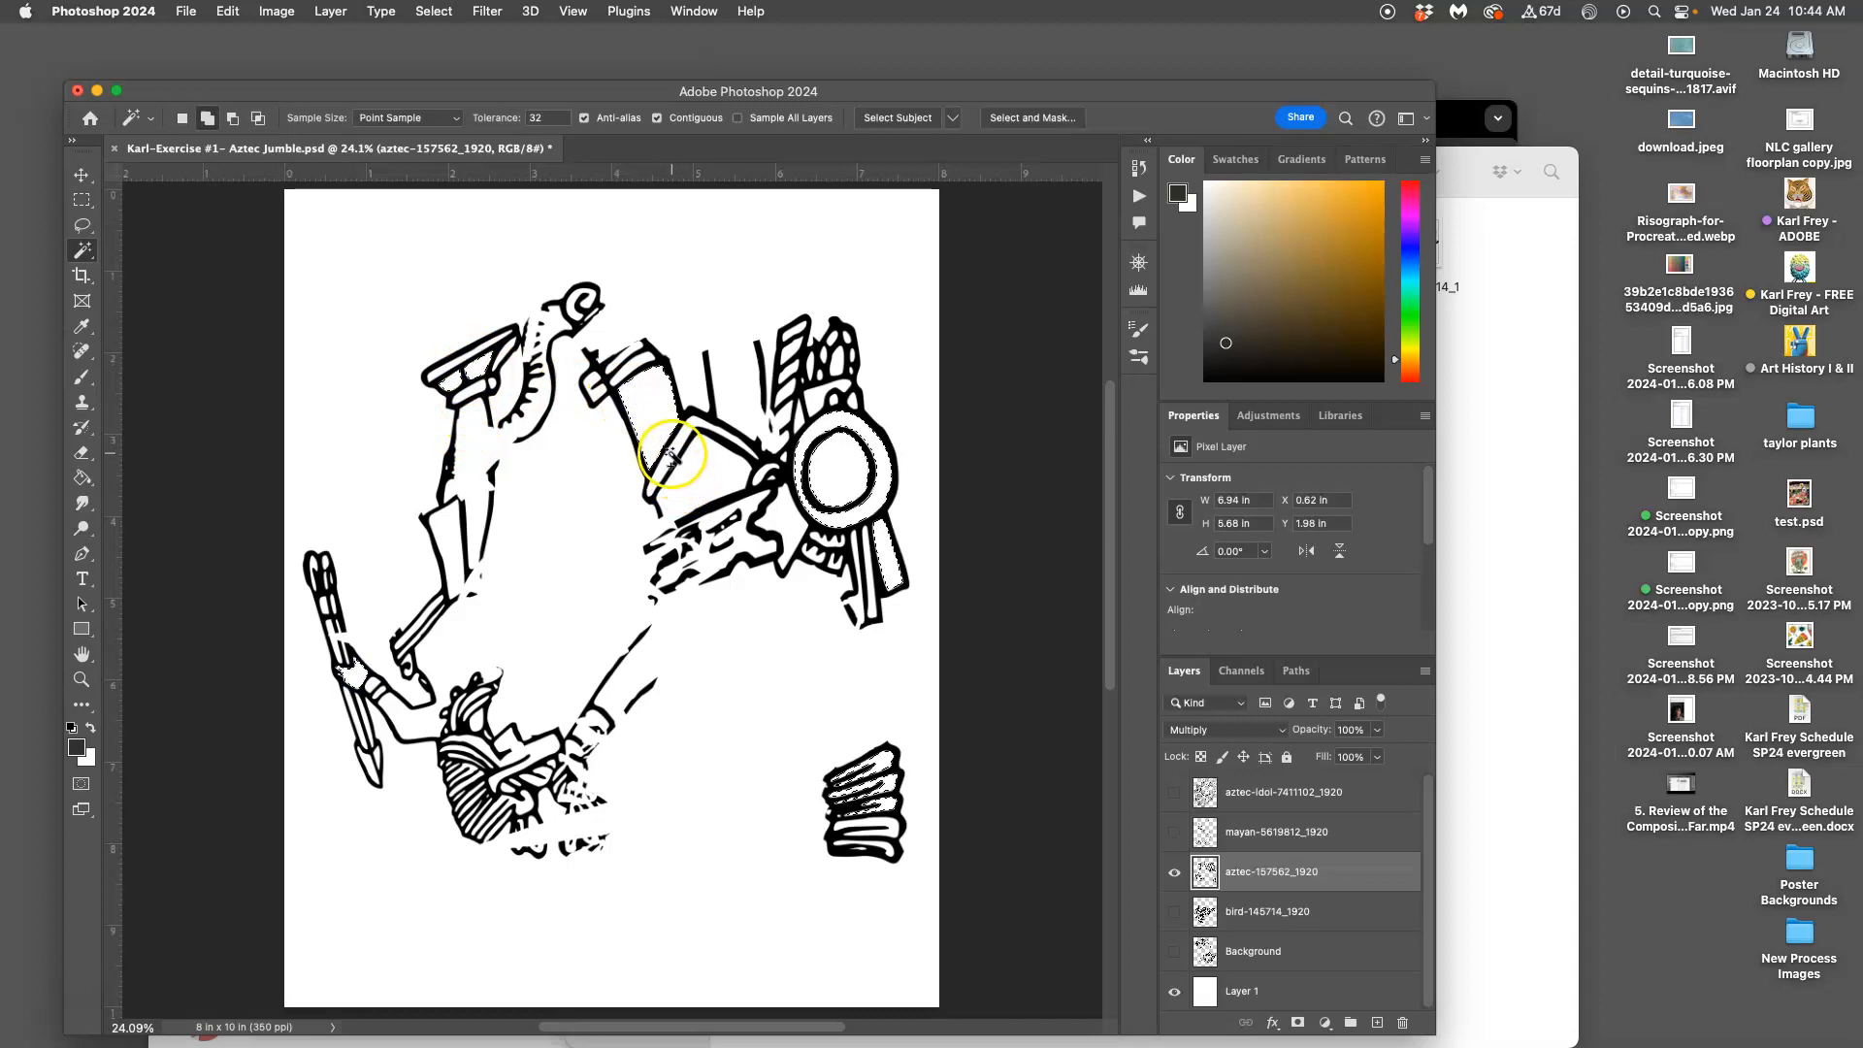
pyautogui.keyDown('shift'); pyautogui.click(549, 750); pyautogui.keyUp('shift')
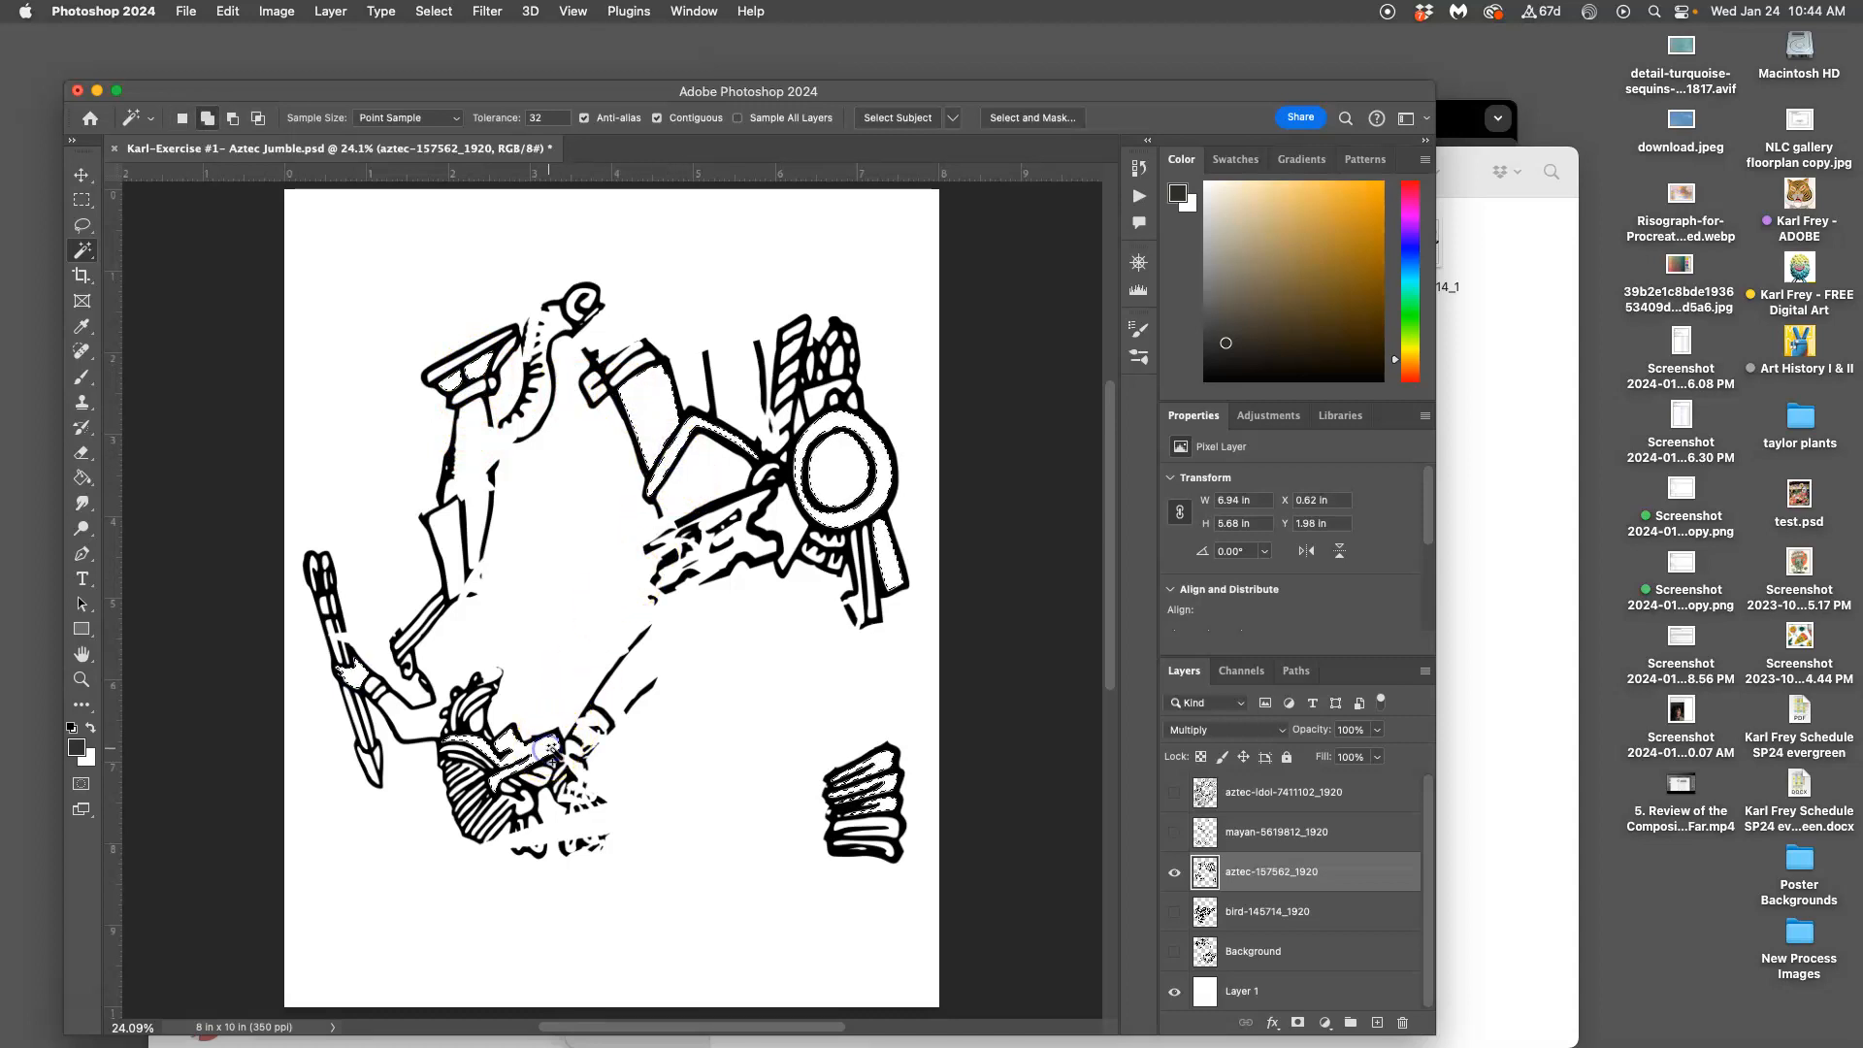
pyautogui.keyDown('shift'); pyautogui.click(475, 723); pyautogui.keyUp('shift')
pyautogui.keyDown('shift'); pyautogui.click(525, 408); pyautogui.keyUp('shift')
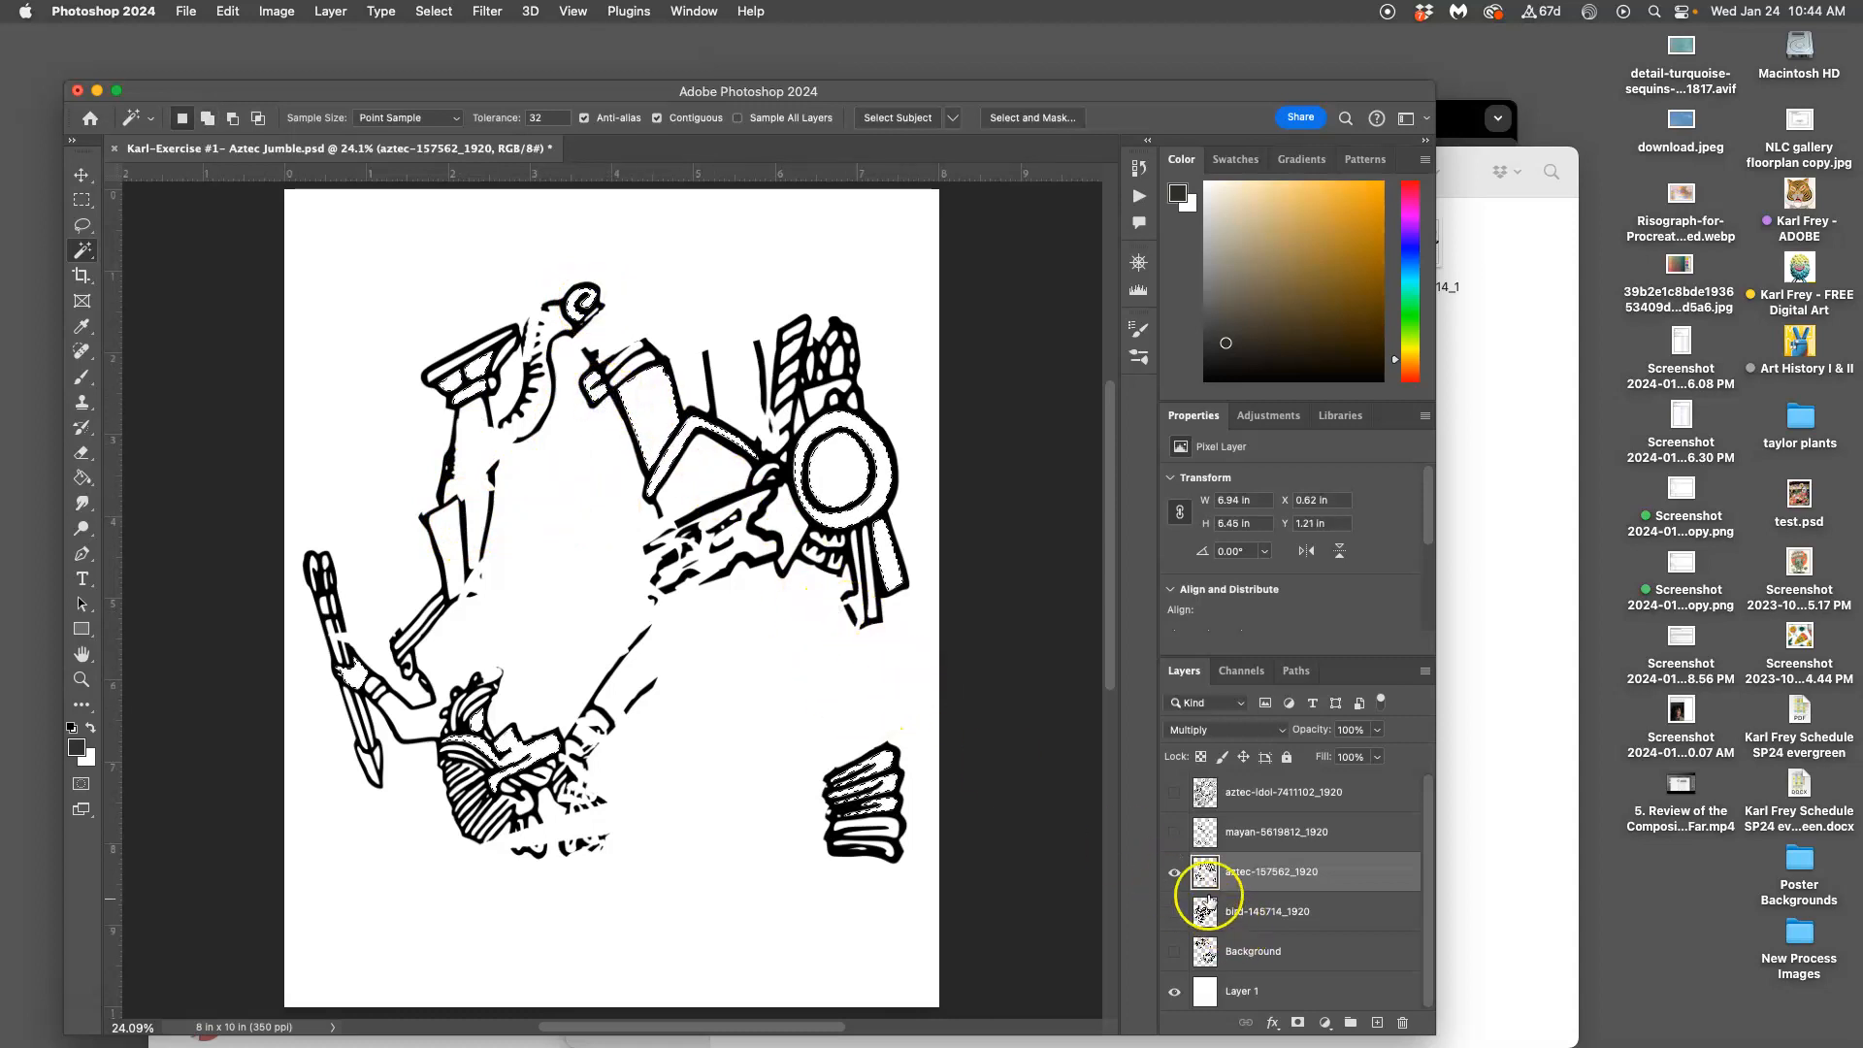
# Show all five artwork layers together, then hide every layer except mayan-5619812_1920
pyautogui.click(1173, 872)
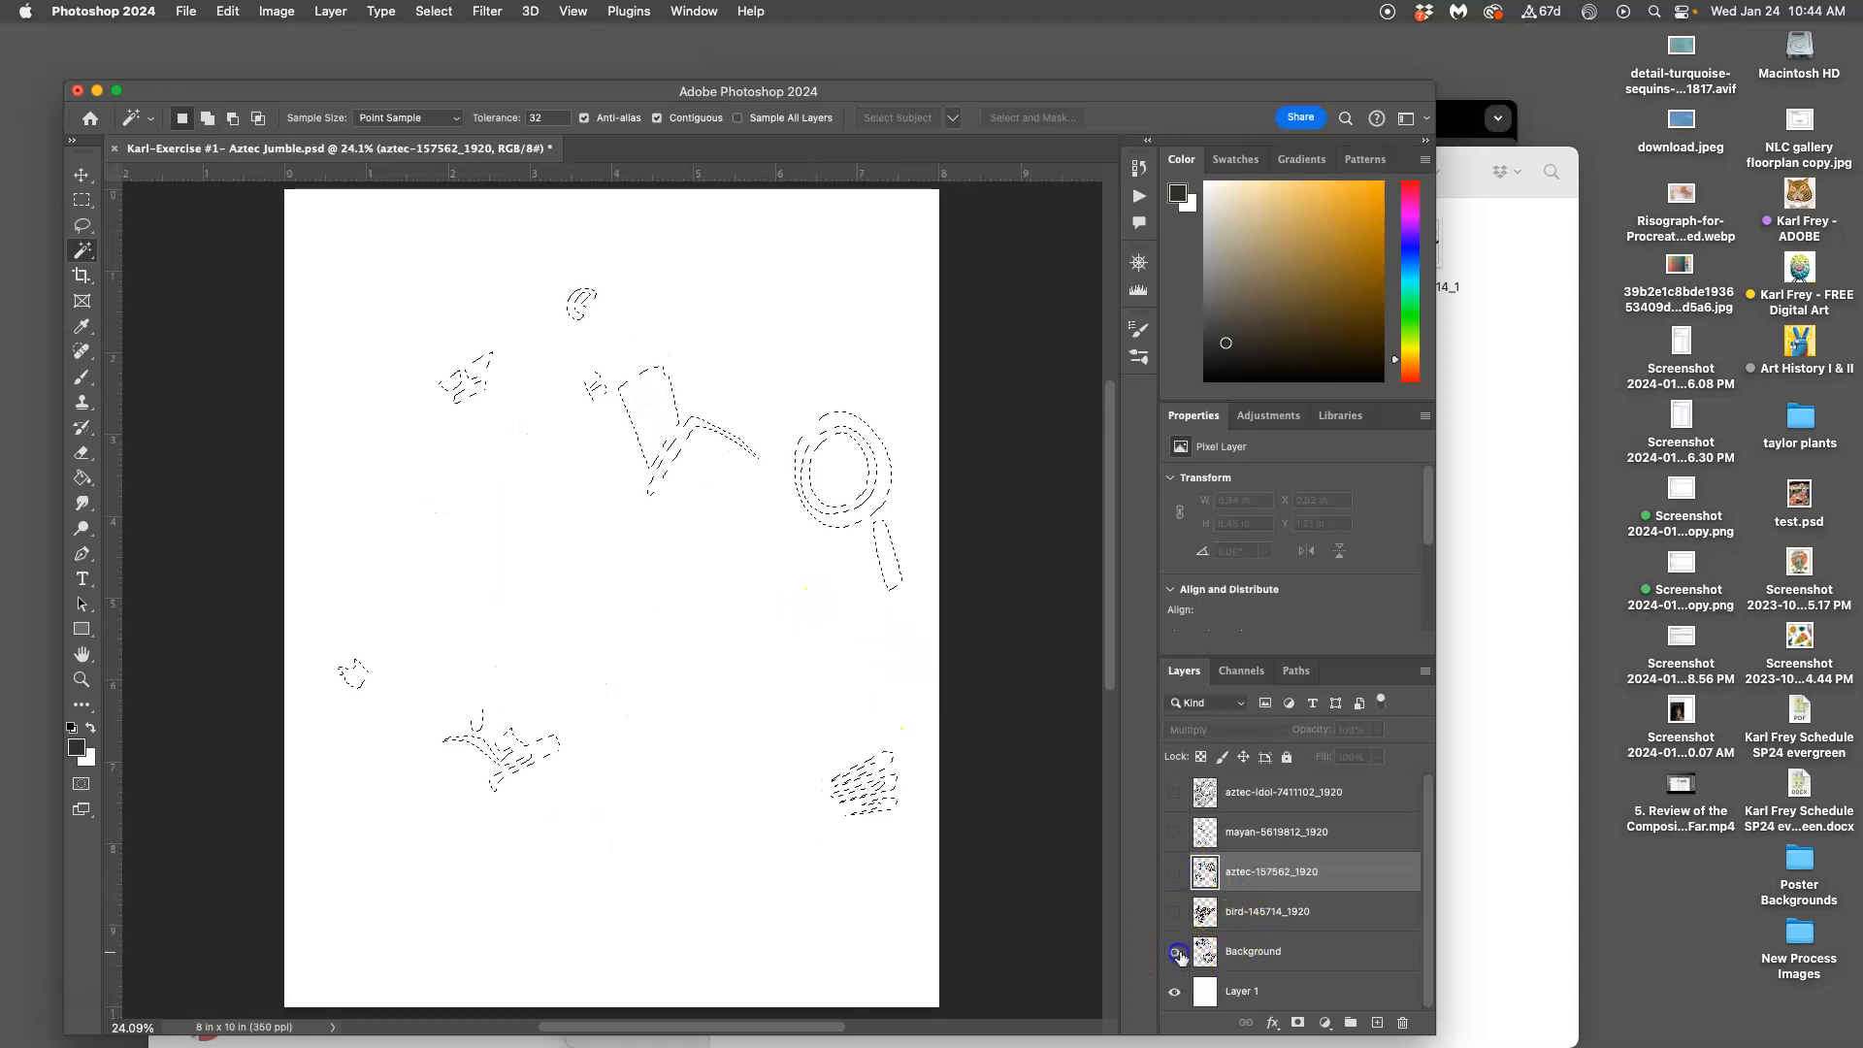
pyautogui.click(1221, 955)
pyautogui.click(1174, 912)
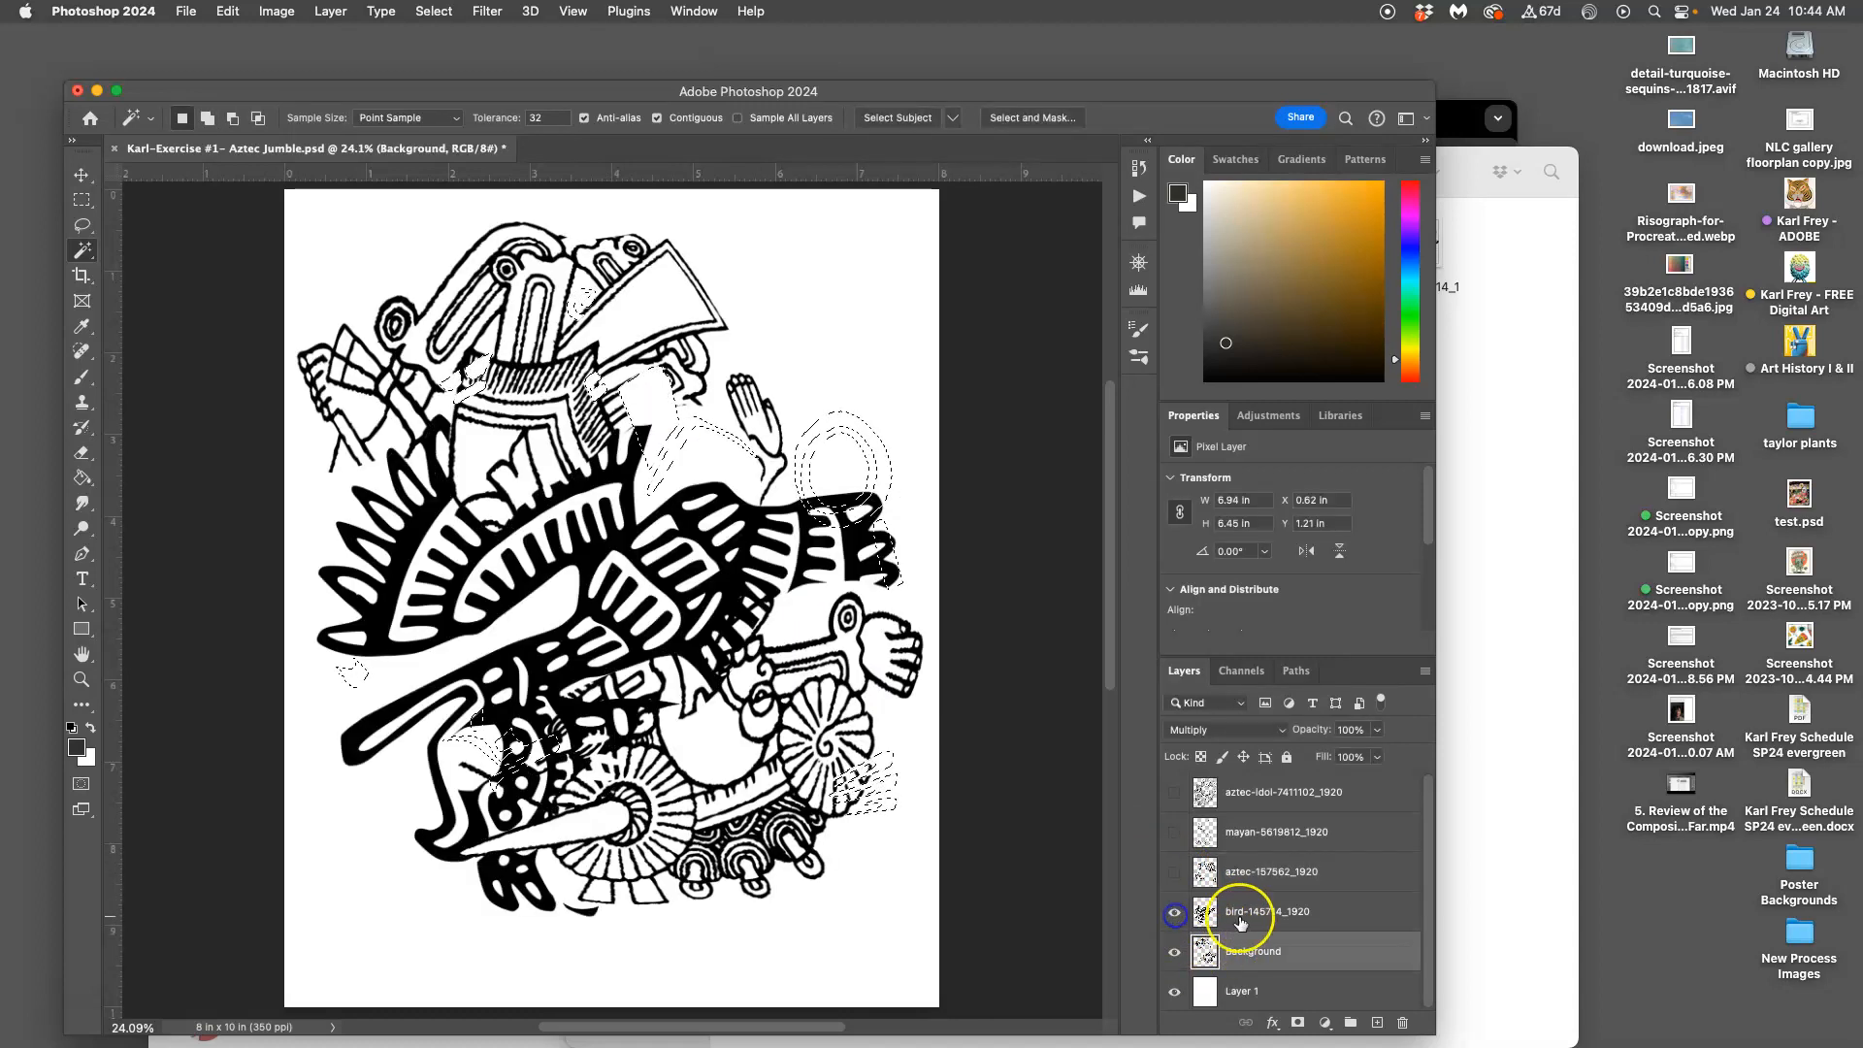
pyautogui.click(1213, 912)
pyautogui.click(1174, 832)
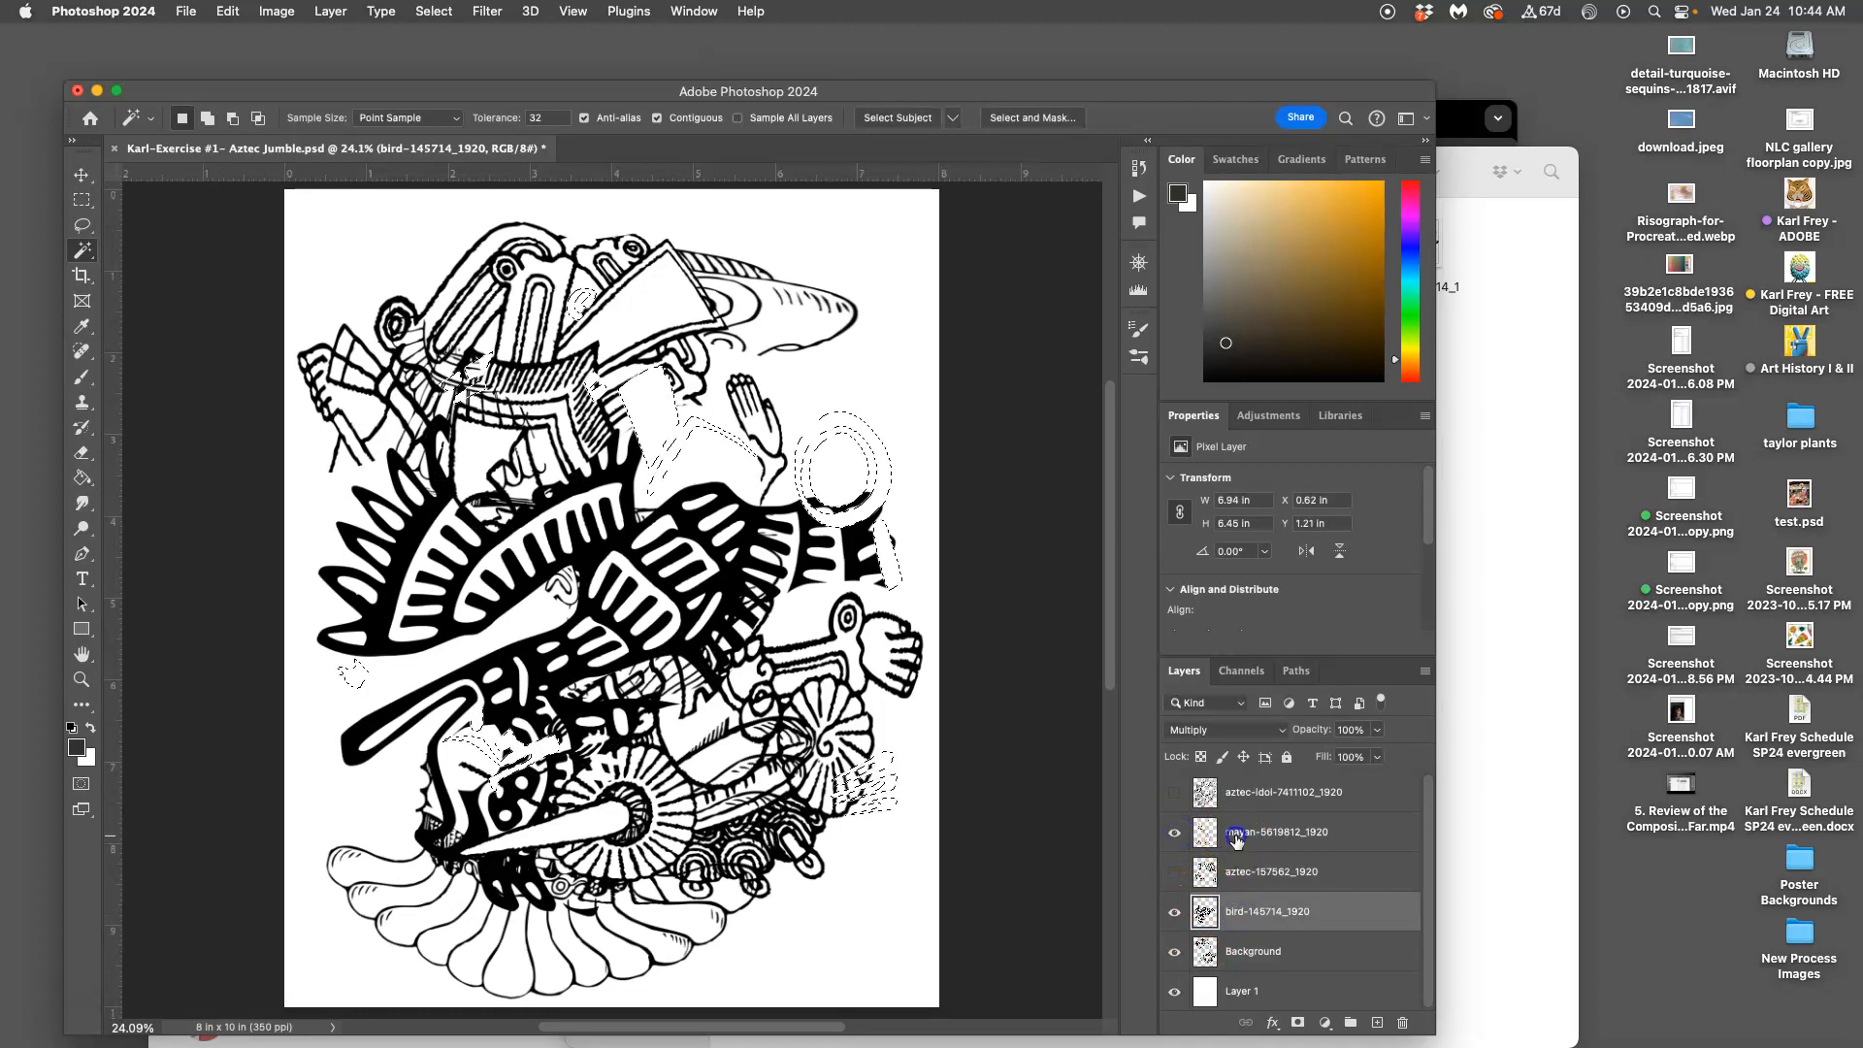
pyautogui.click(1200, 828)
pyautogui.click(1175, 793)
pyautogui.click(1206, 792)
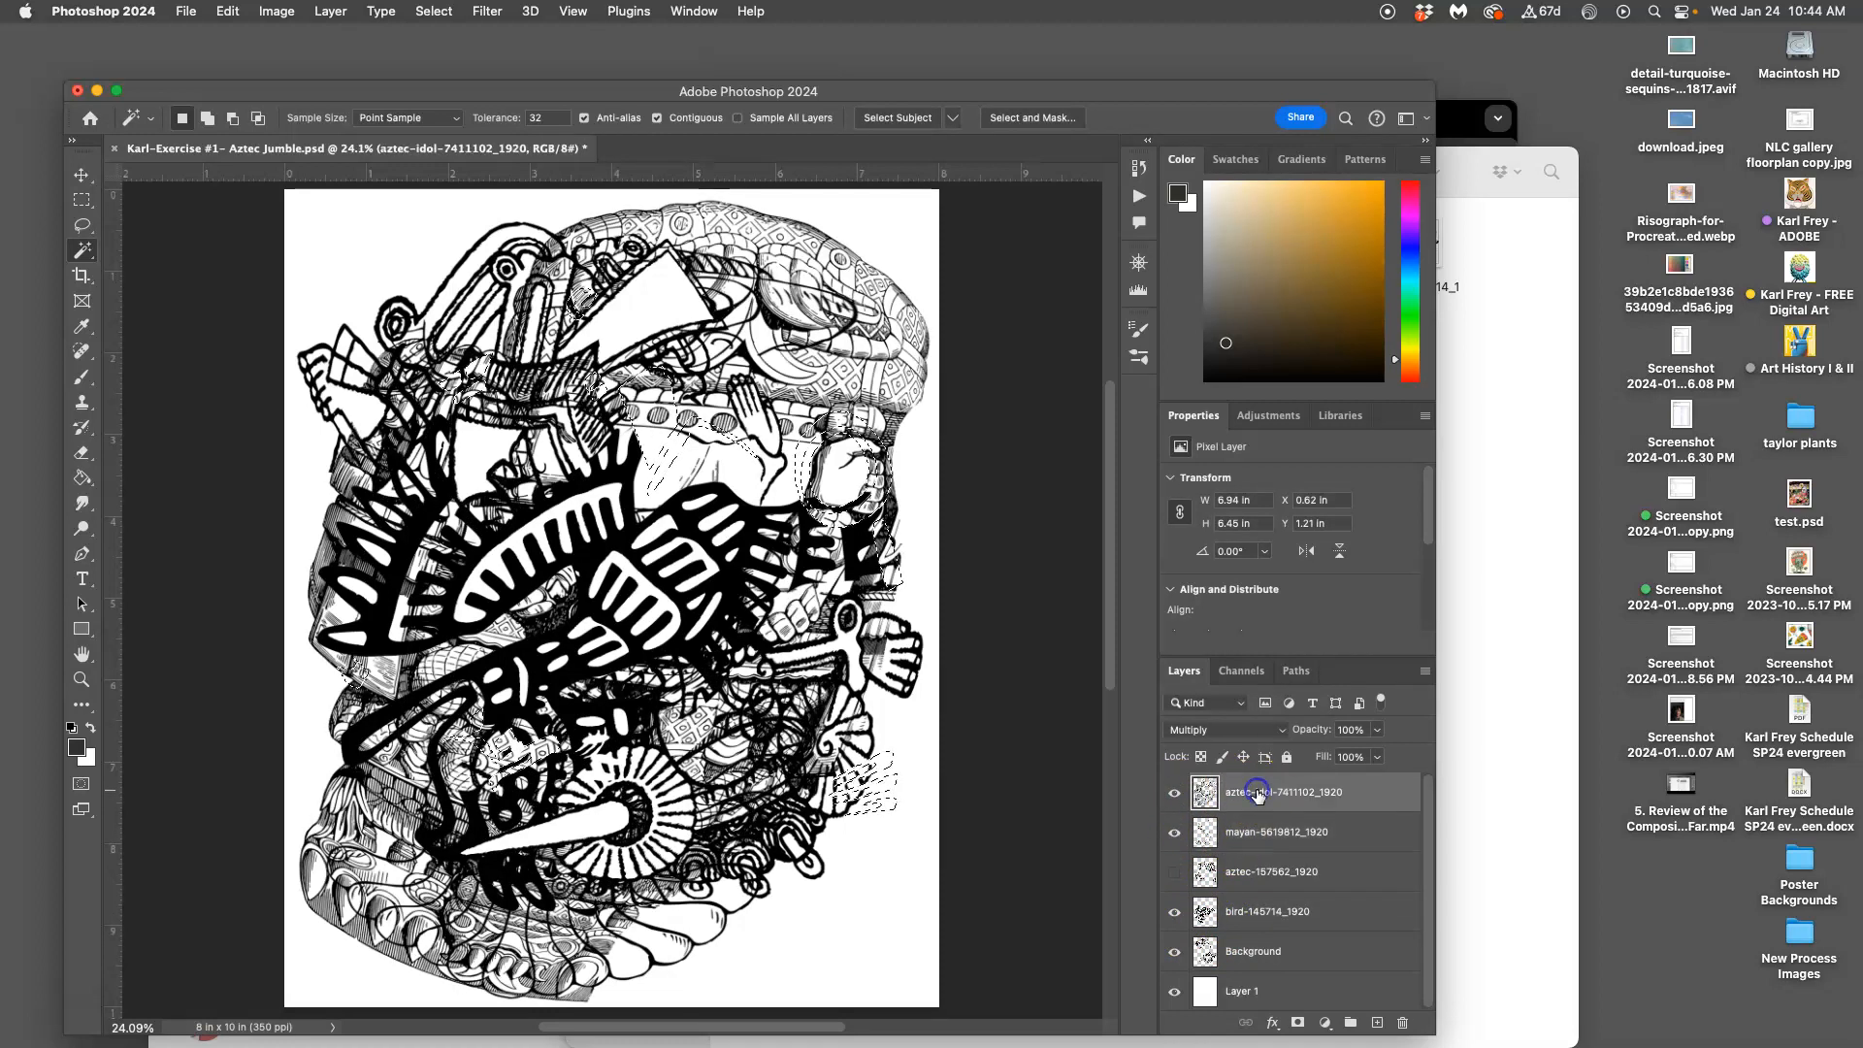
pyautogui.click(1174, 872)
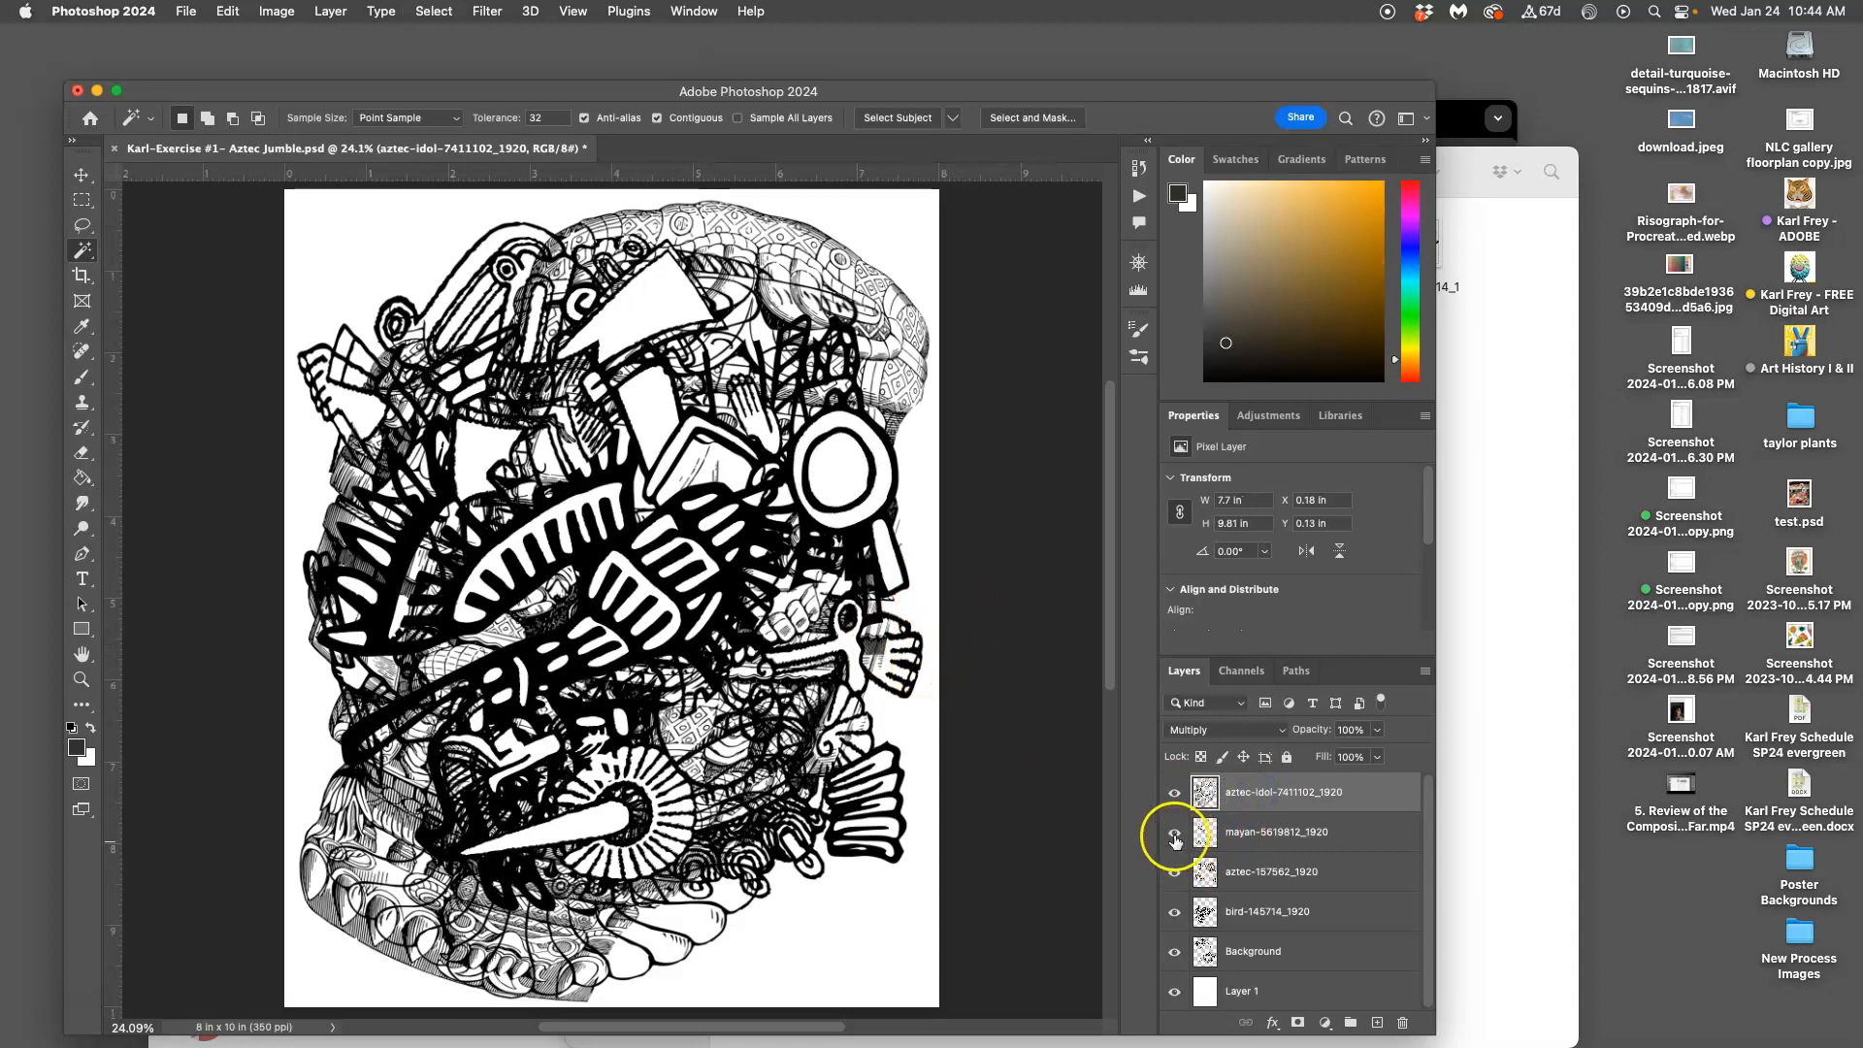
pyautogui.moveTo(1174, 836); pyautogui.dragTo(1174, 952)
pyautogui.click(1174, 792)
# Activate the mayan-5619812_1920 layer and select its ten shell lobes, undoing a stray background pick
pyautogui.click(1174, 832)
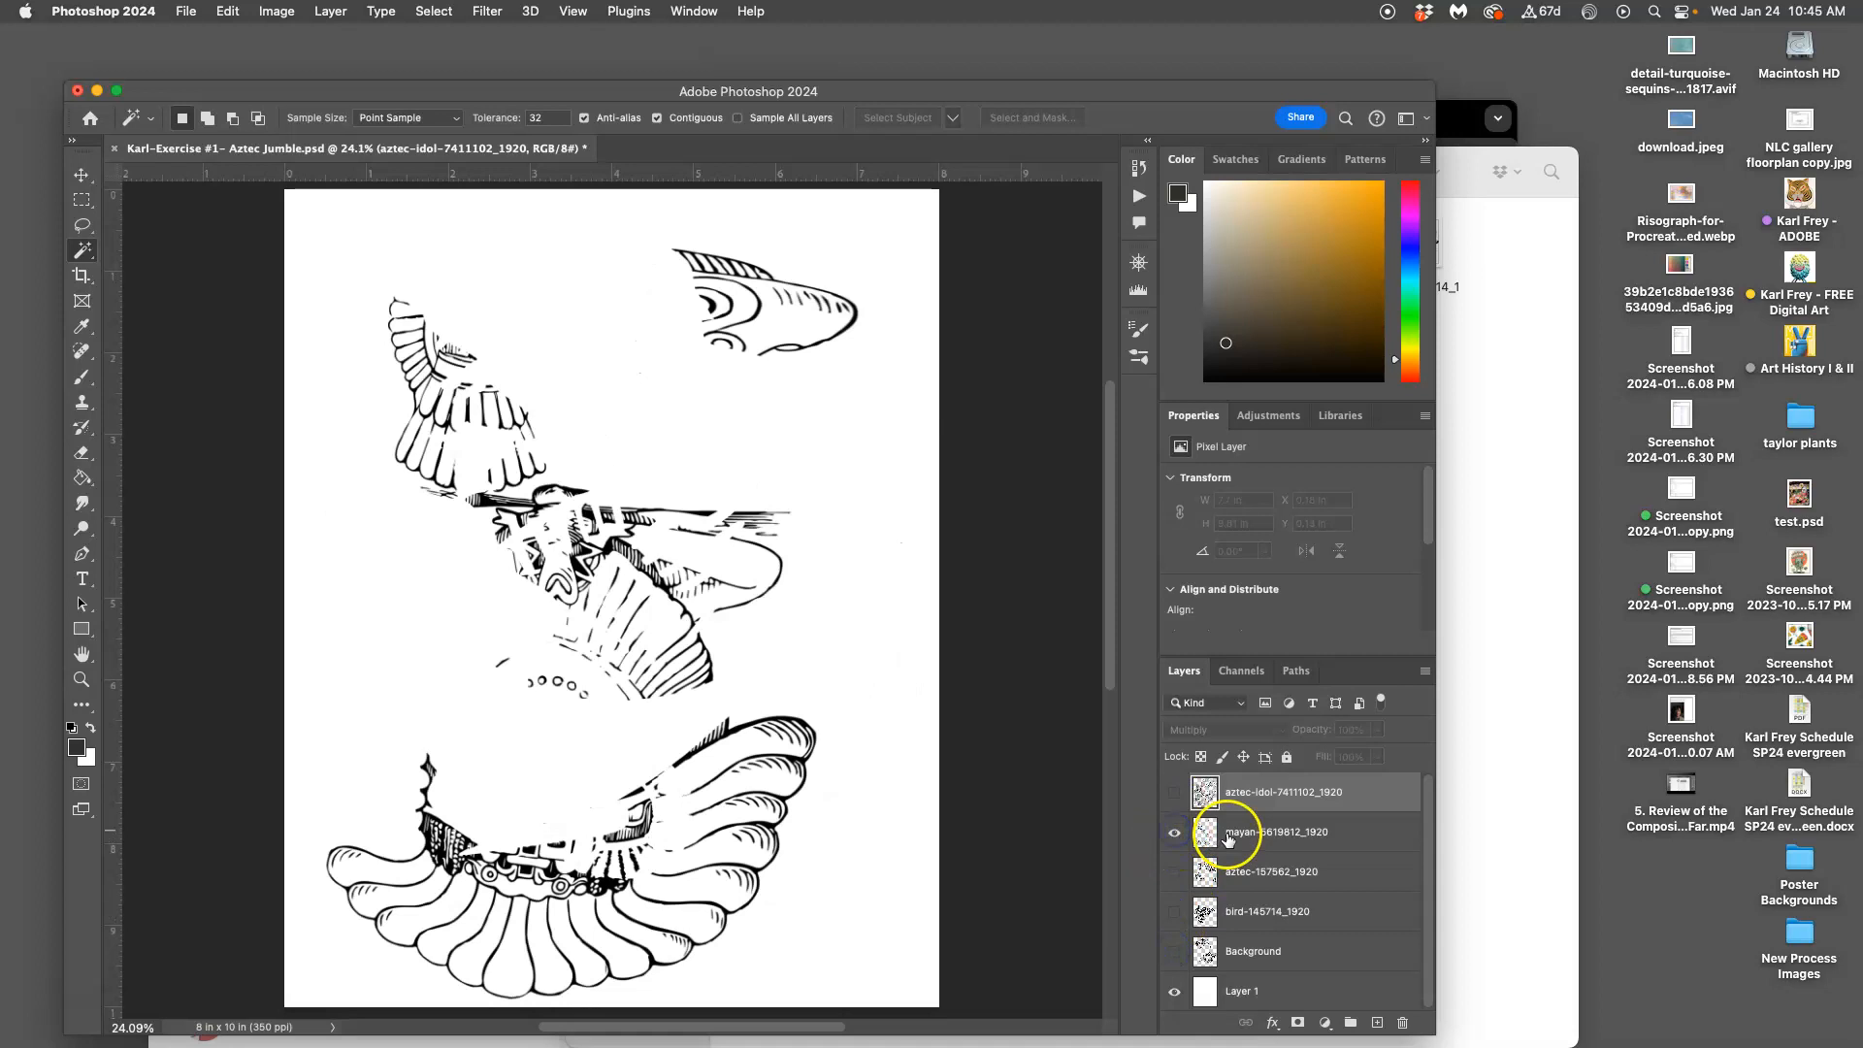
pyautogui.click(1227, 833)
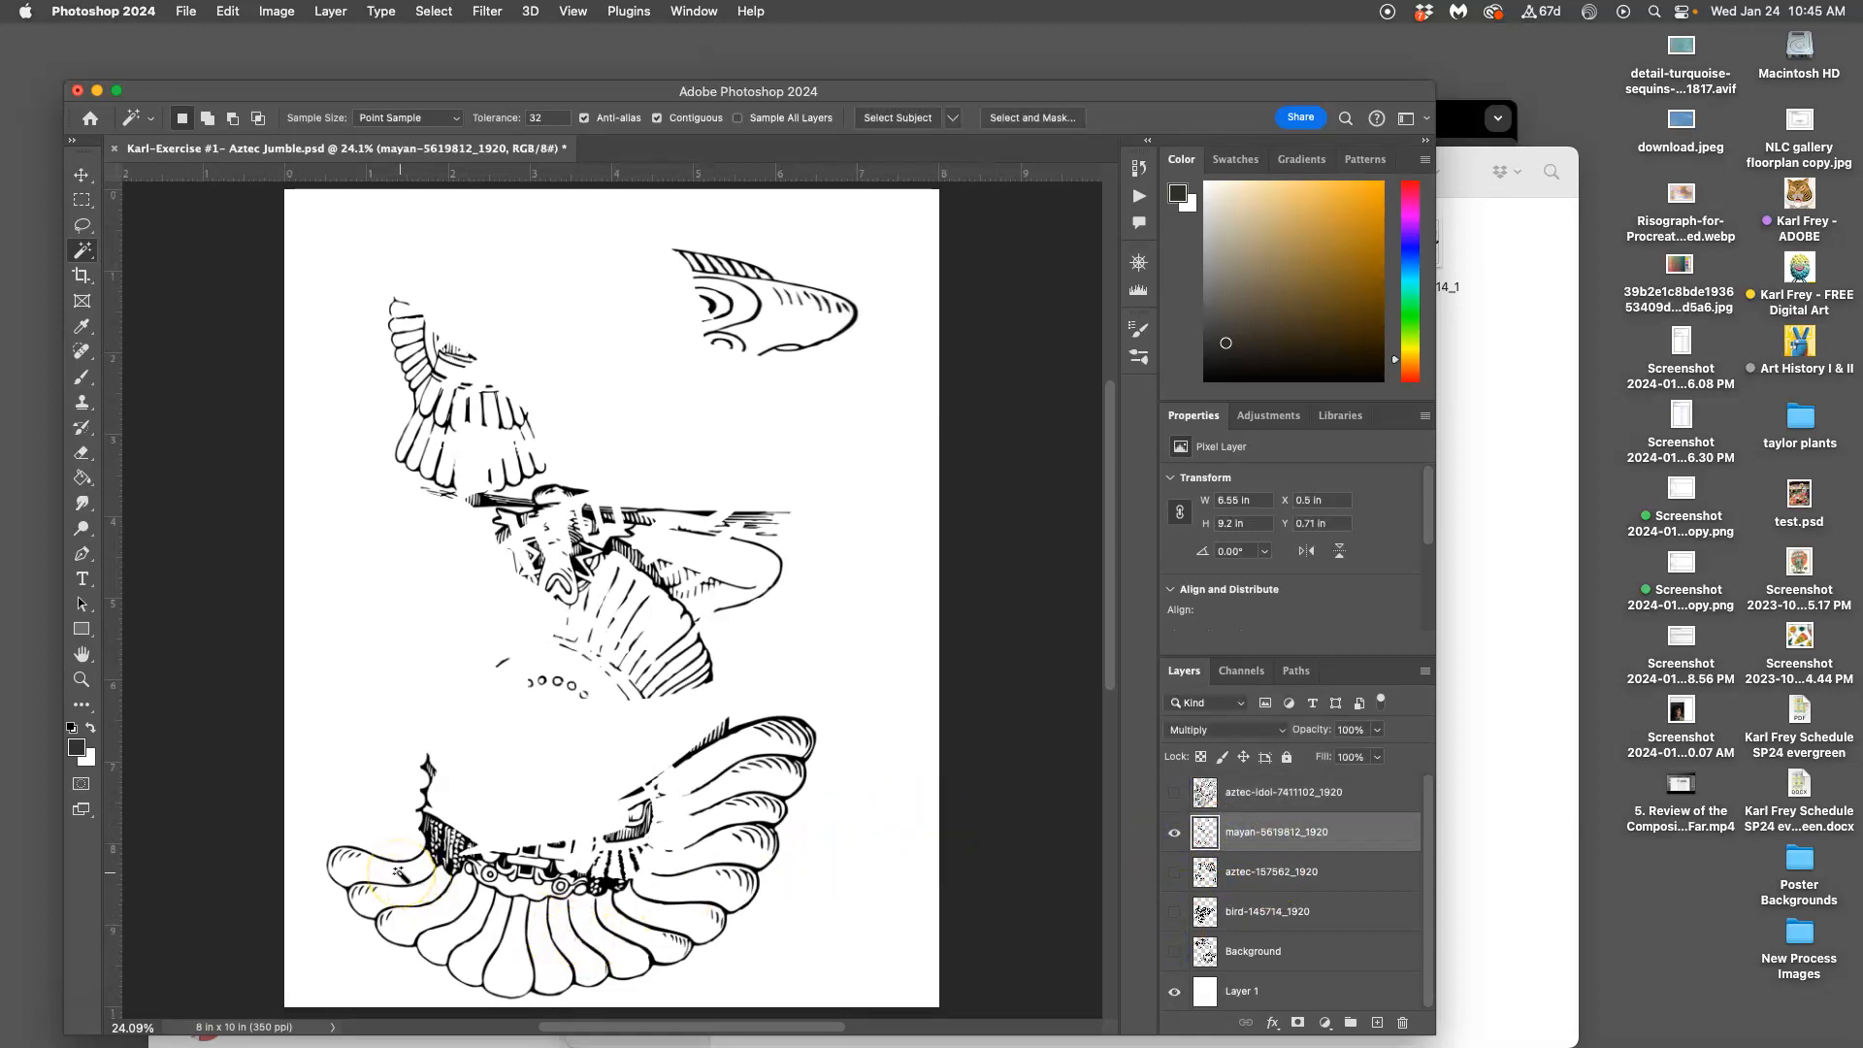
pyautogui.click(413, 903)
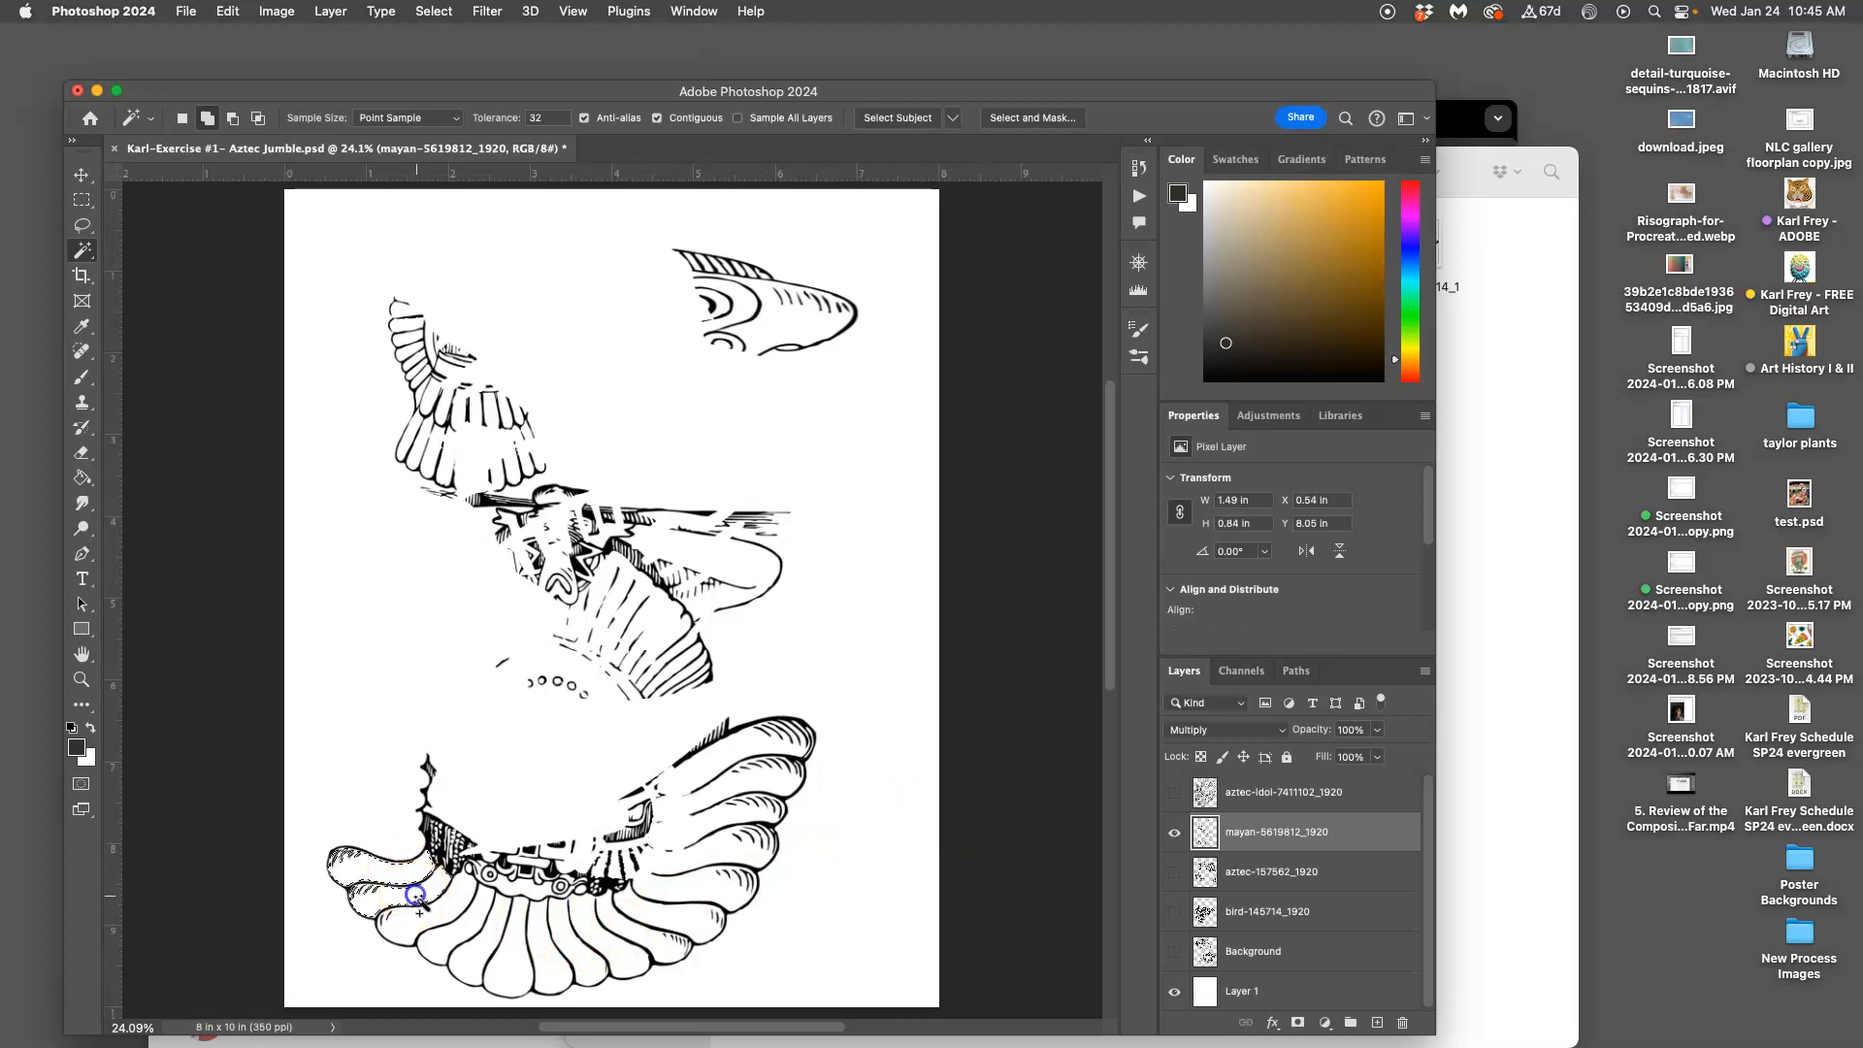
pyautogui.click(428, 922)
pyautogui.click(452, 935)
pyautogui.click(478, 947)
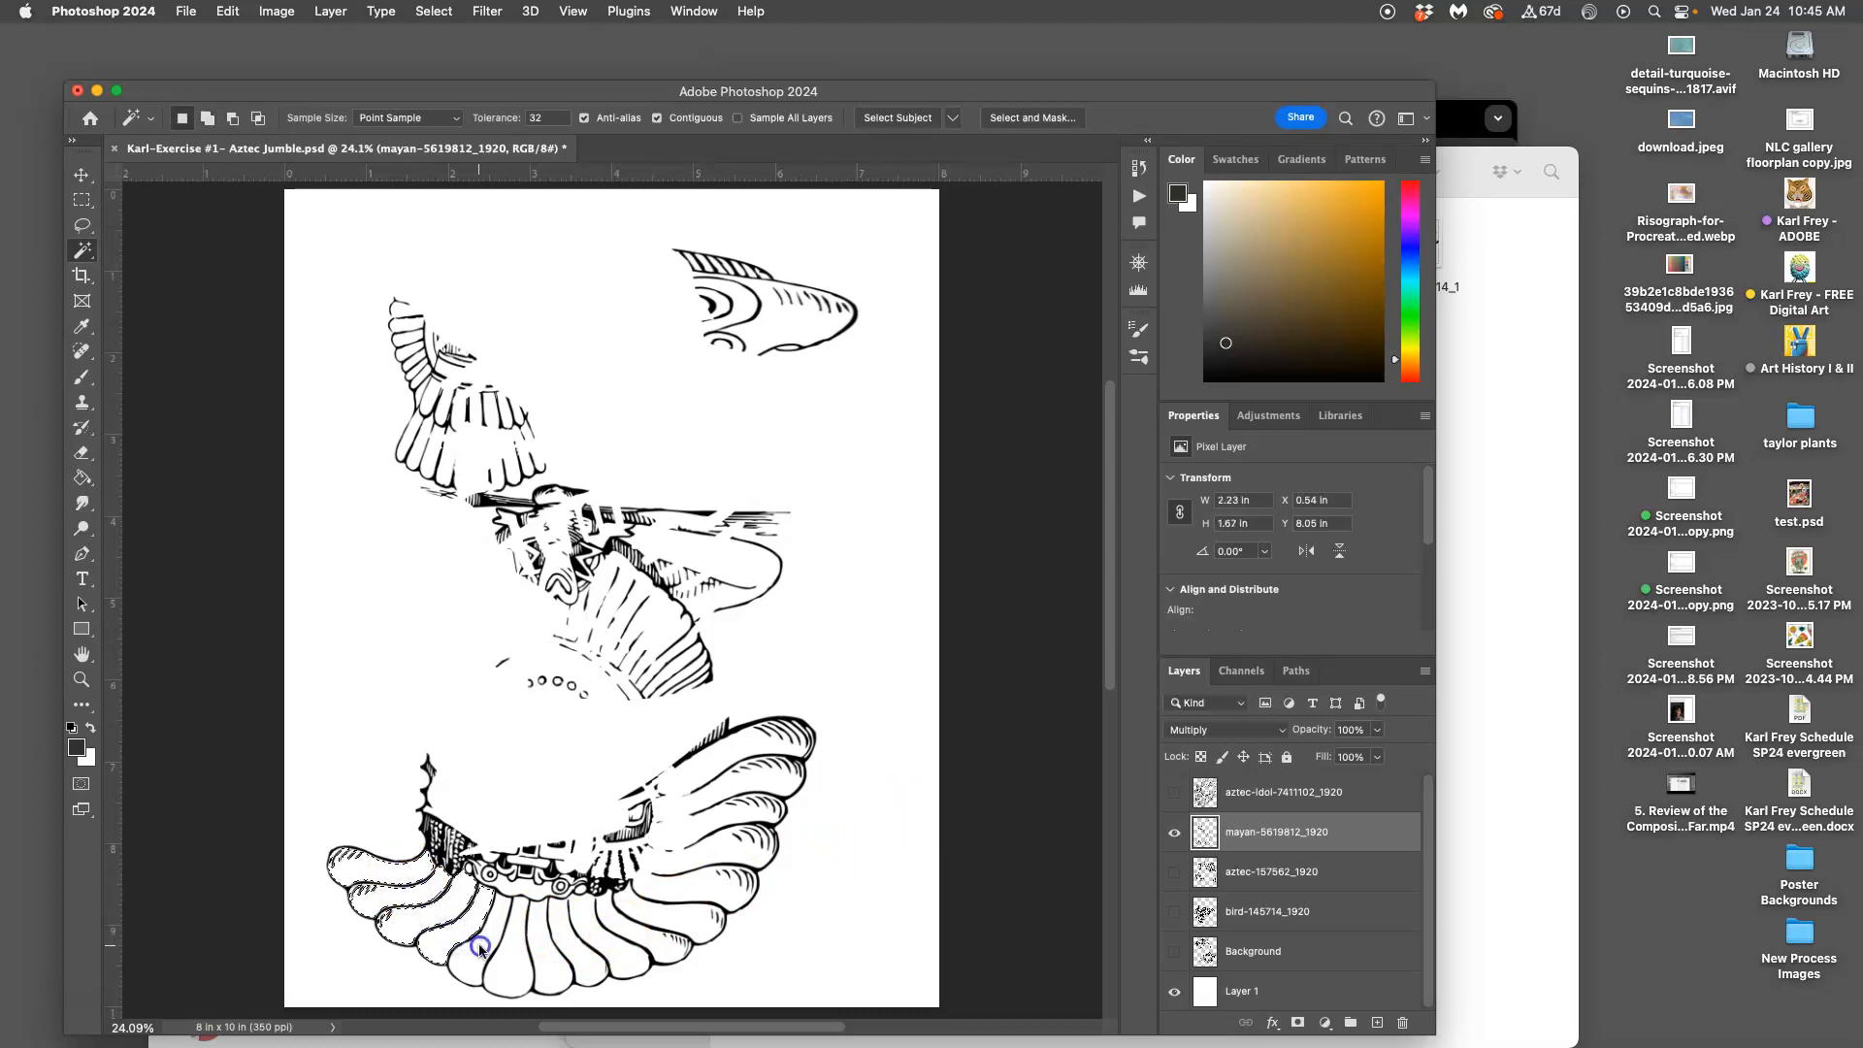
pyautogui.click(513, 955)
pyautogui.click(545, 955)
pyautogui.click(576, 953)
pyautogui.click(600, 938)
pyautogui.click(622, 924)
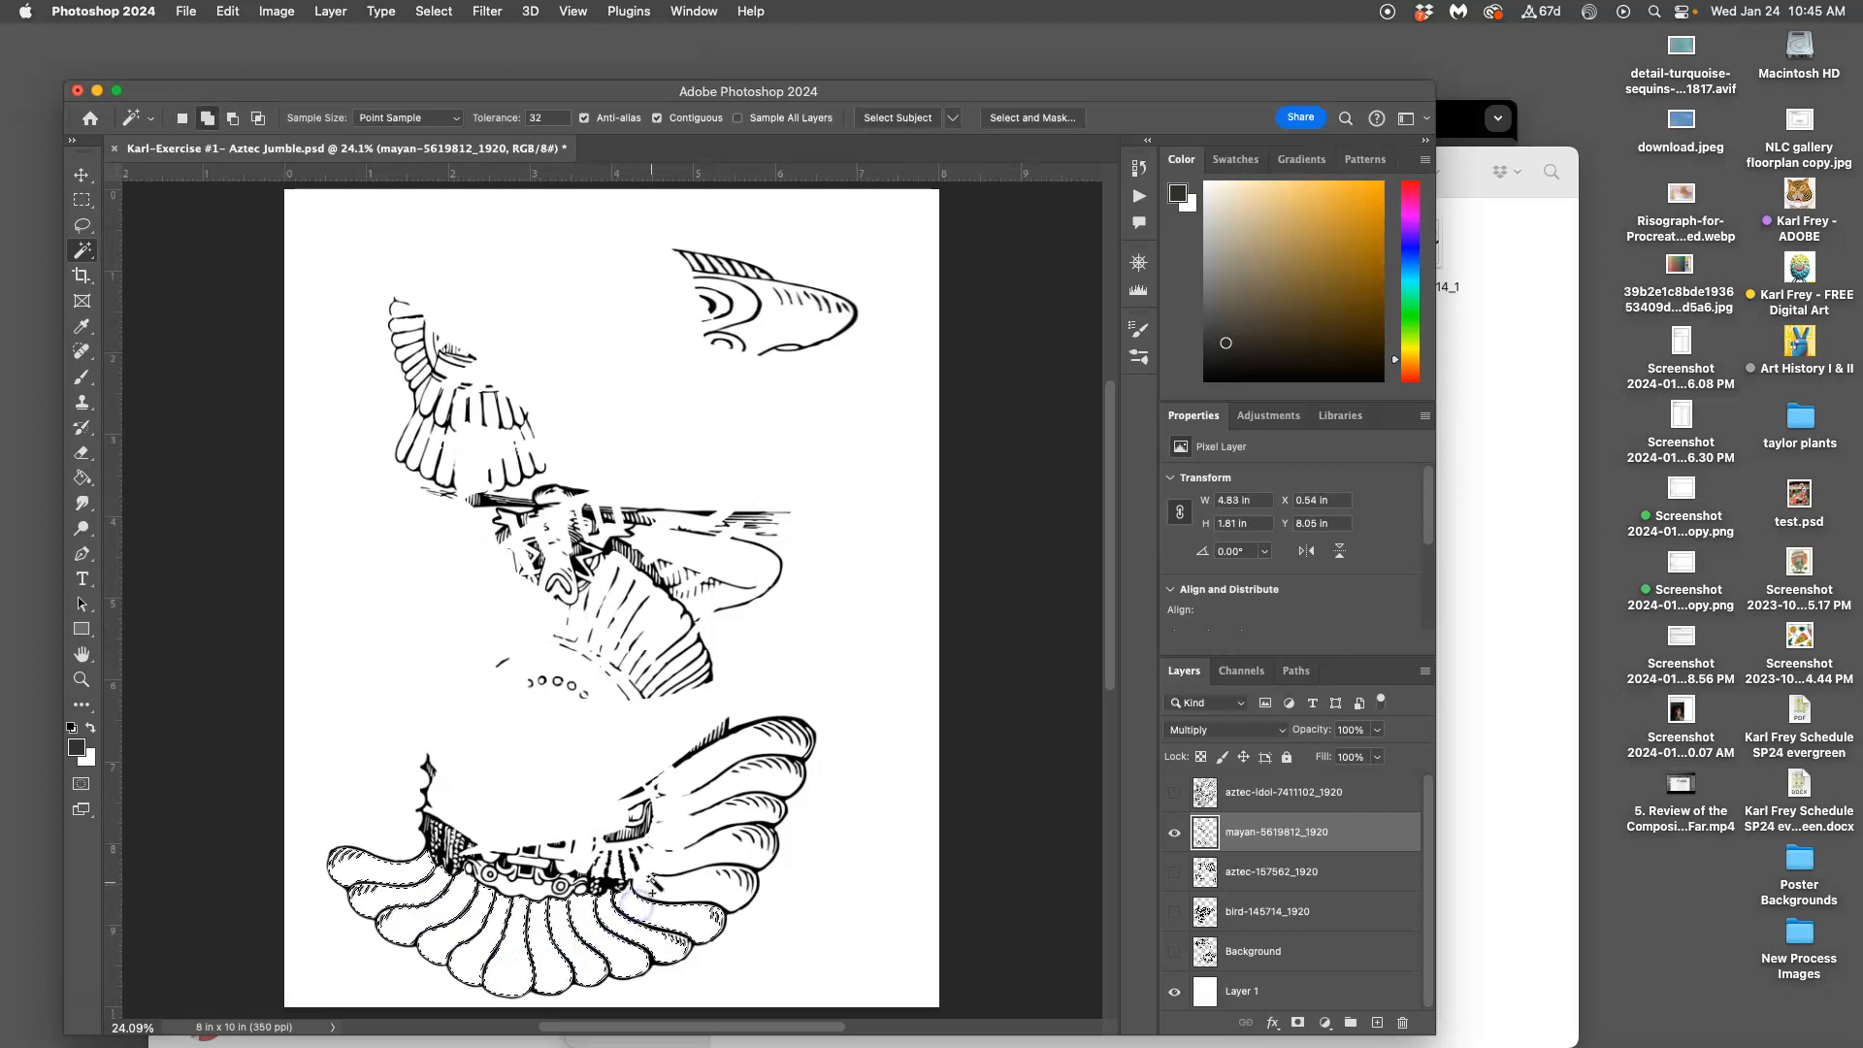
pyautogui.click(636, 844)
pyautogui.press('super+z')
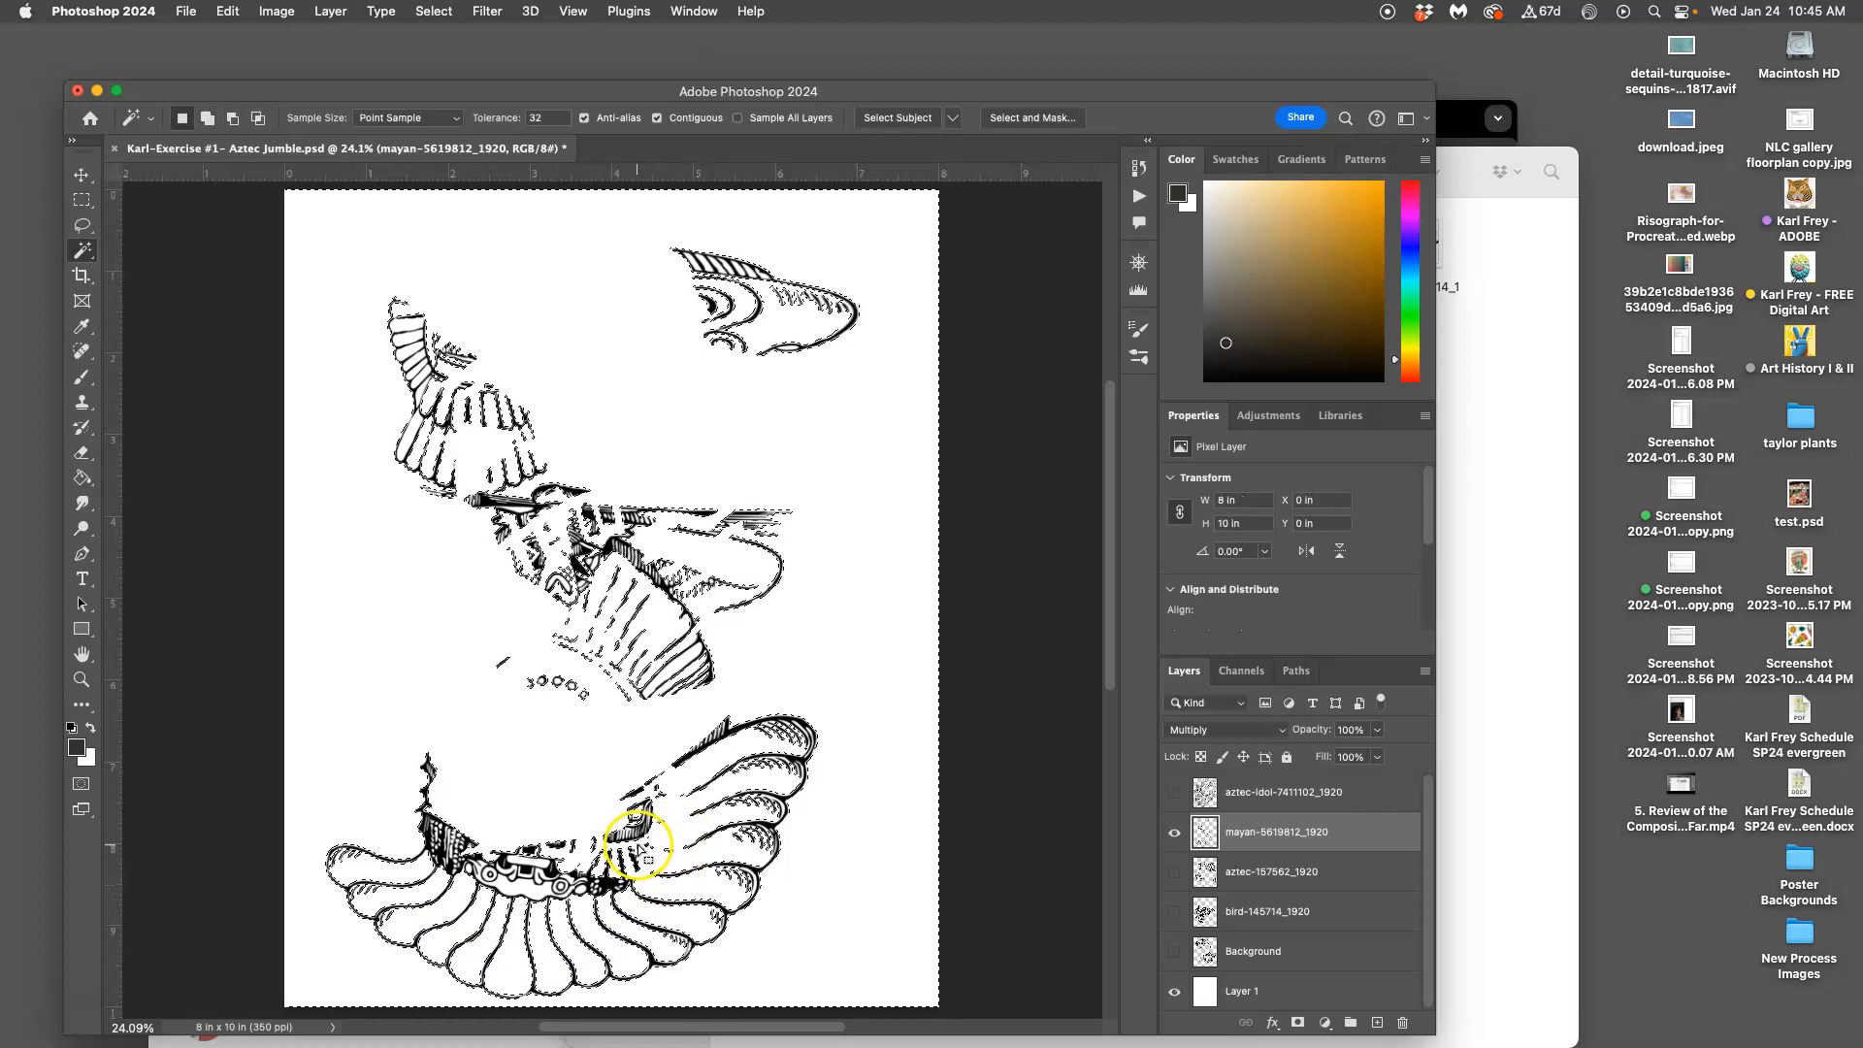
# Add the wing feathers, undoing the attempts that grabbed the whole background
pyautogui.keyDown('shift'); pyautogui.click(431, 452); pyautogui.keyUp('shift')
pyautogui.press('super+z')
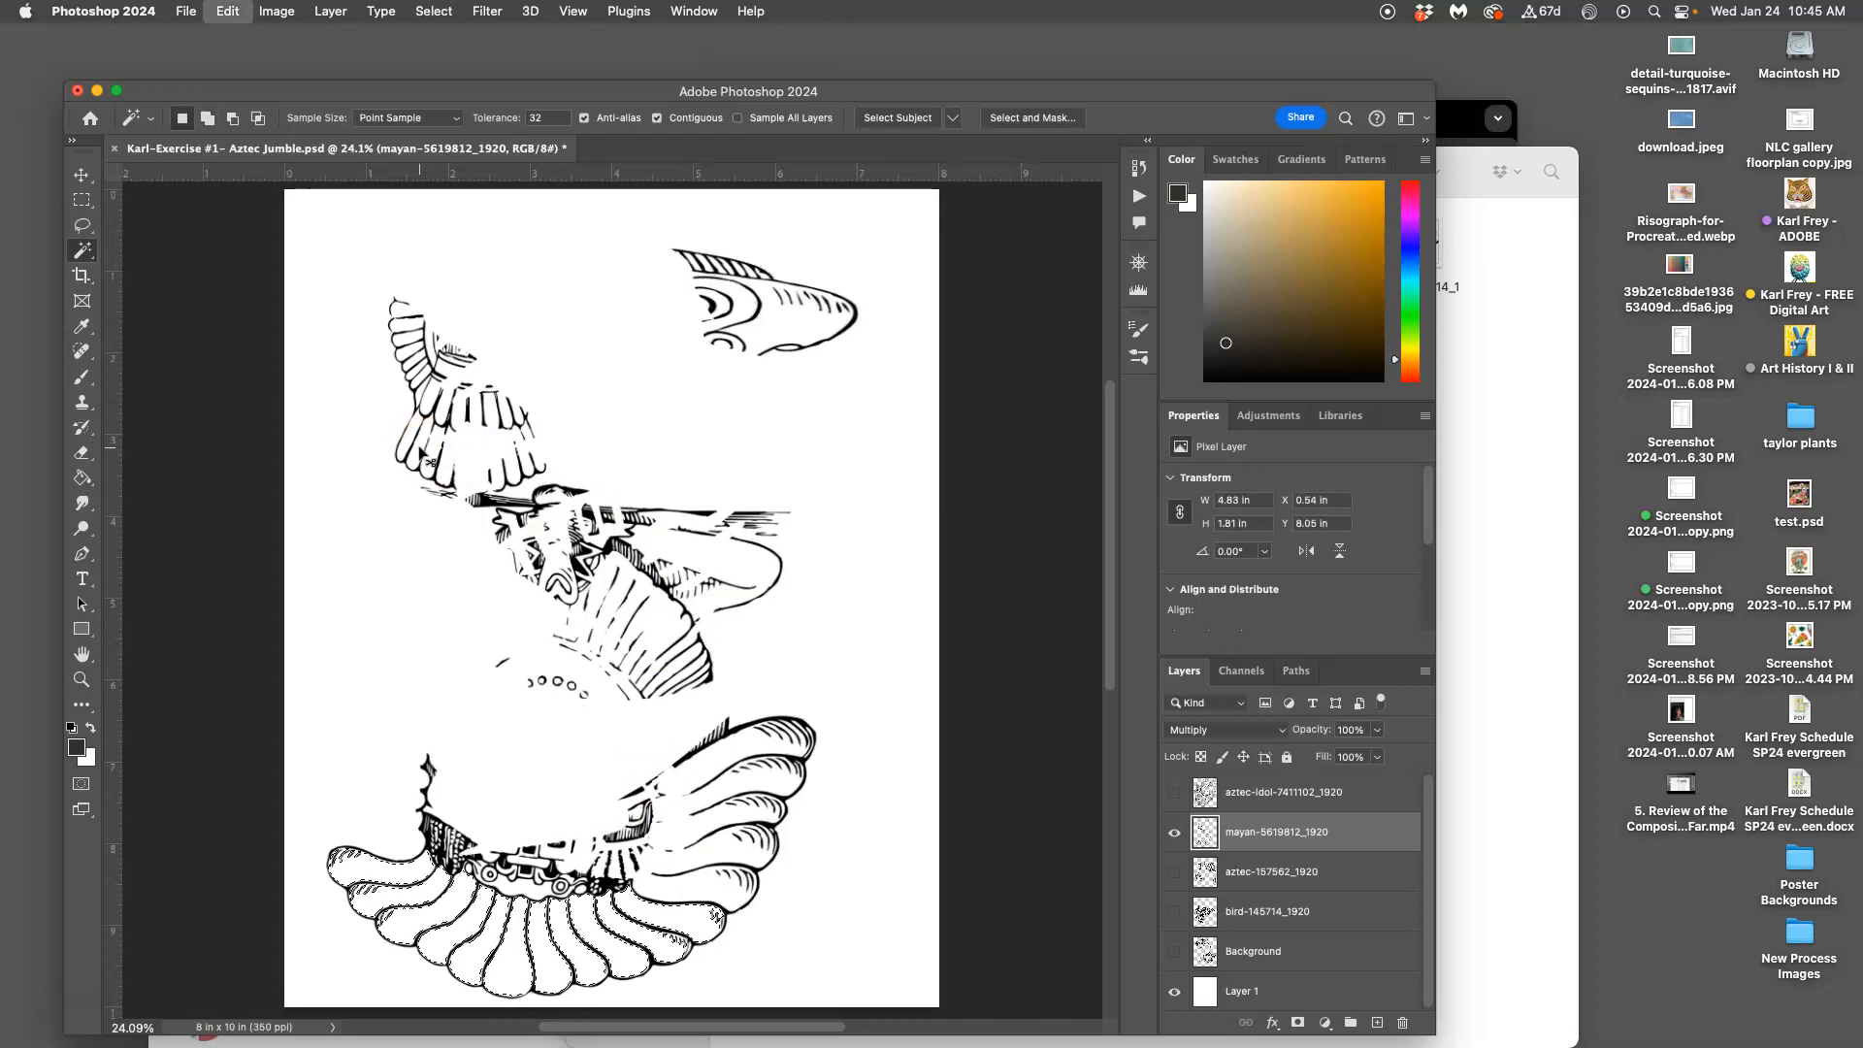
pyautogui.keyDown('shift'); pyautogui.click(427, 448); pyautogui.keyUp('shift')
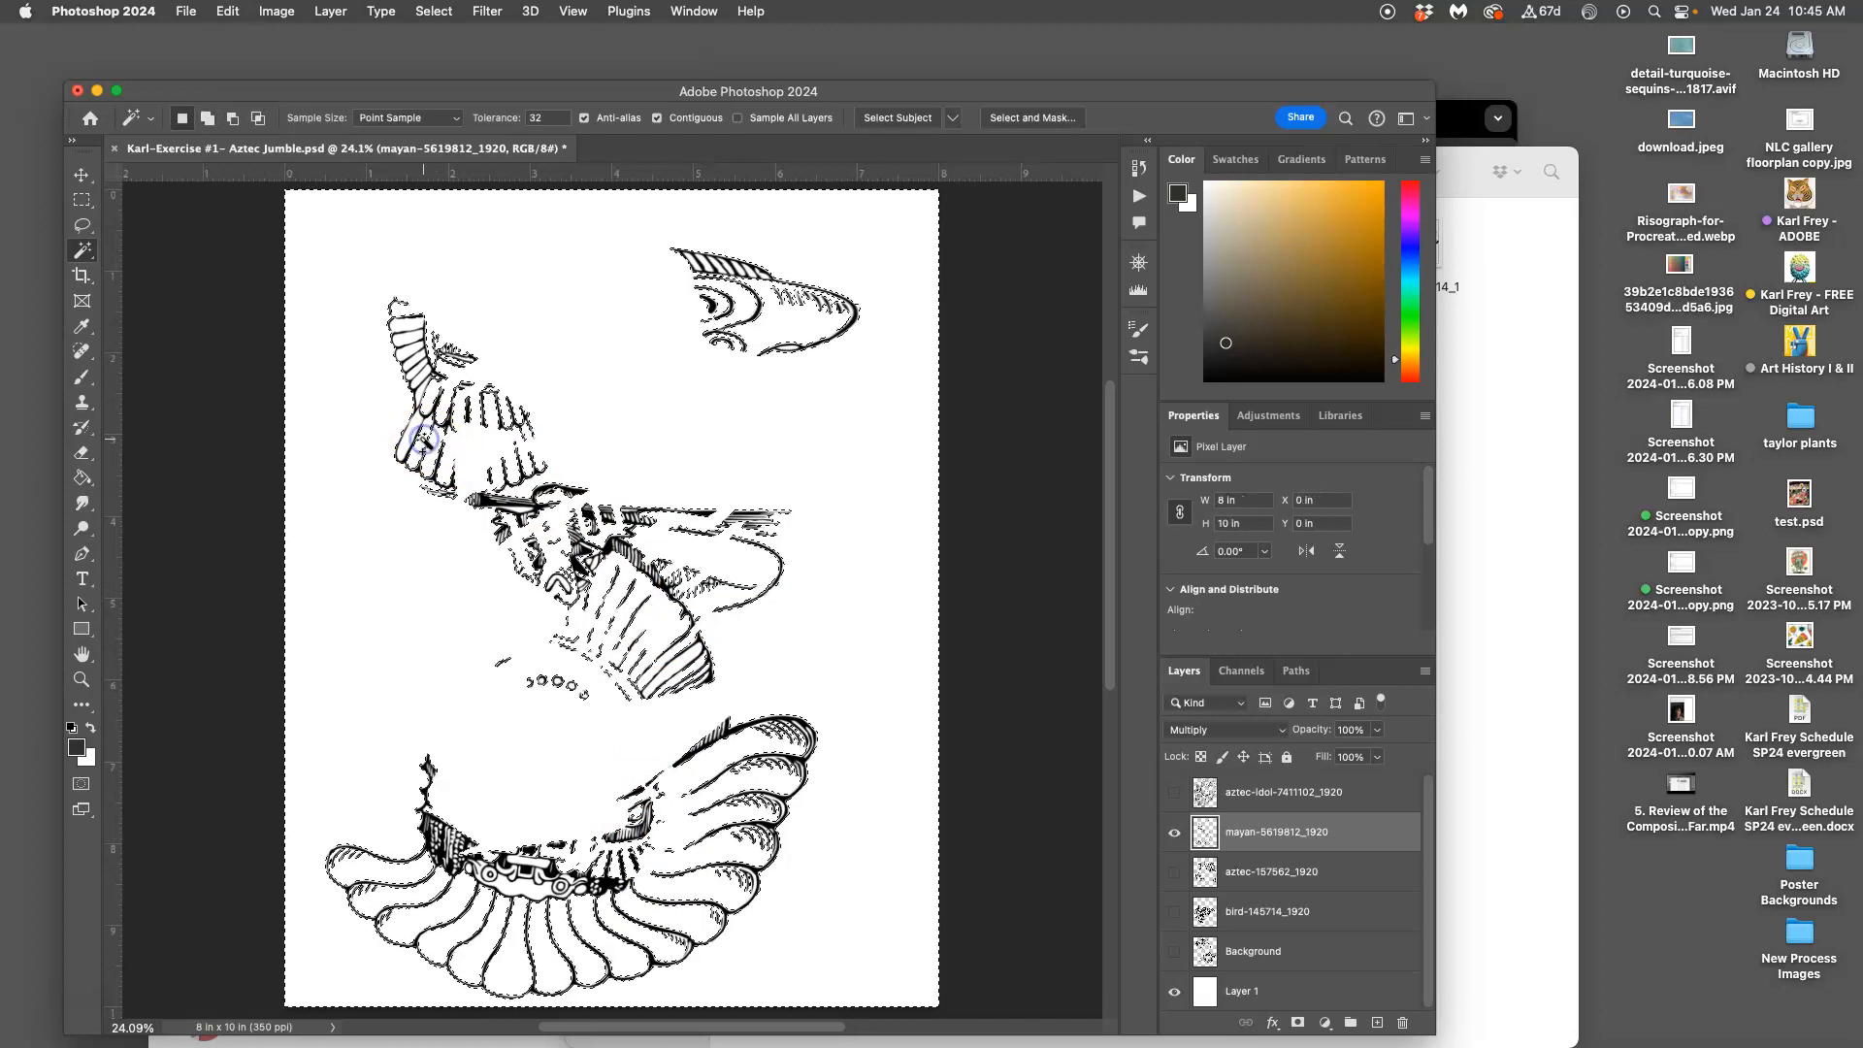
pyautogui.press('super+z')
pyautogui.keyDown('shift'); pyautogui.click(408, 422); pyautogui.keyUp('shift')
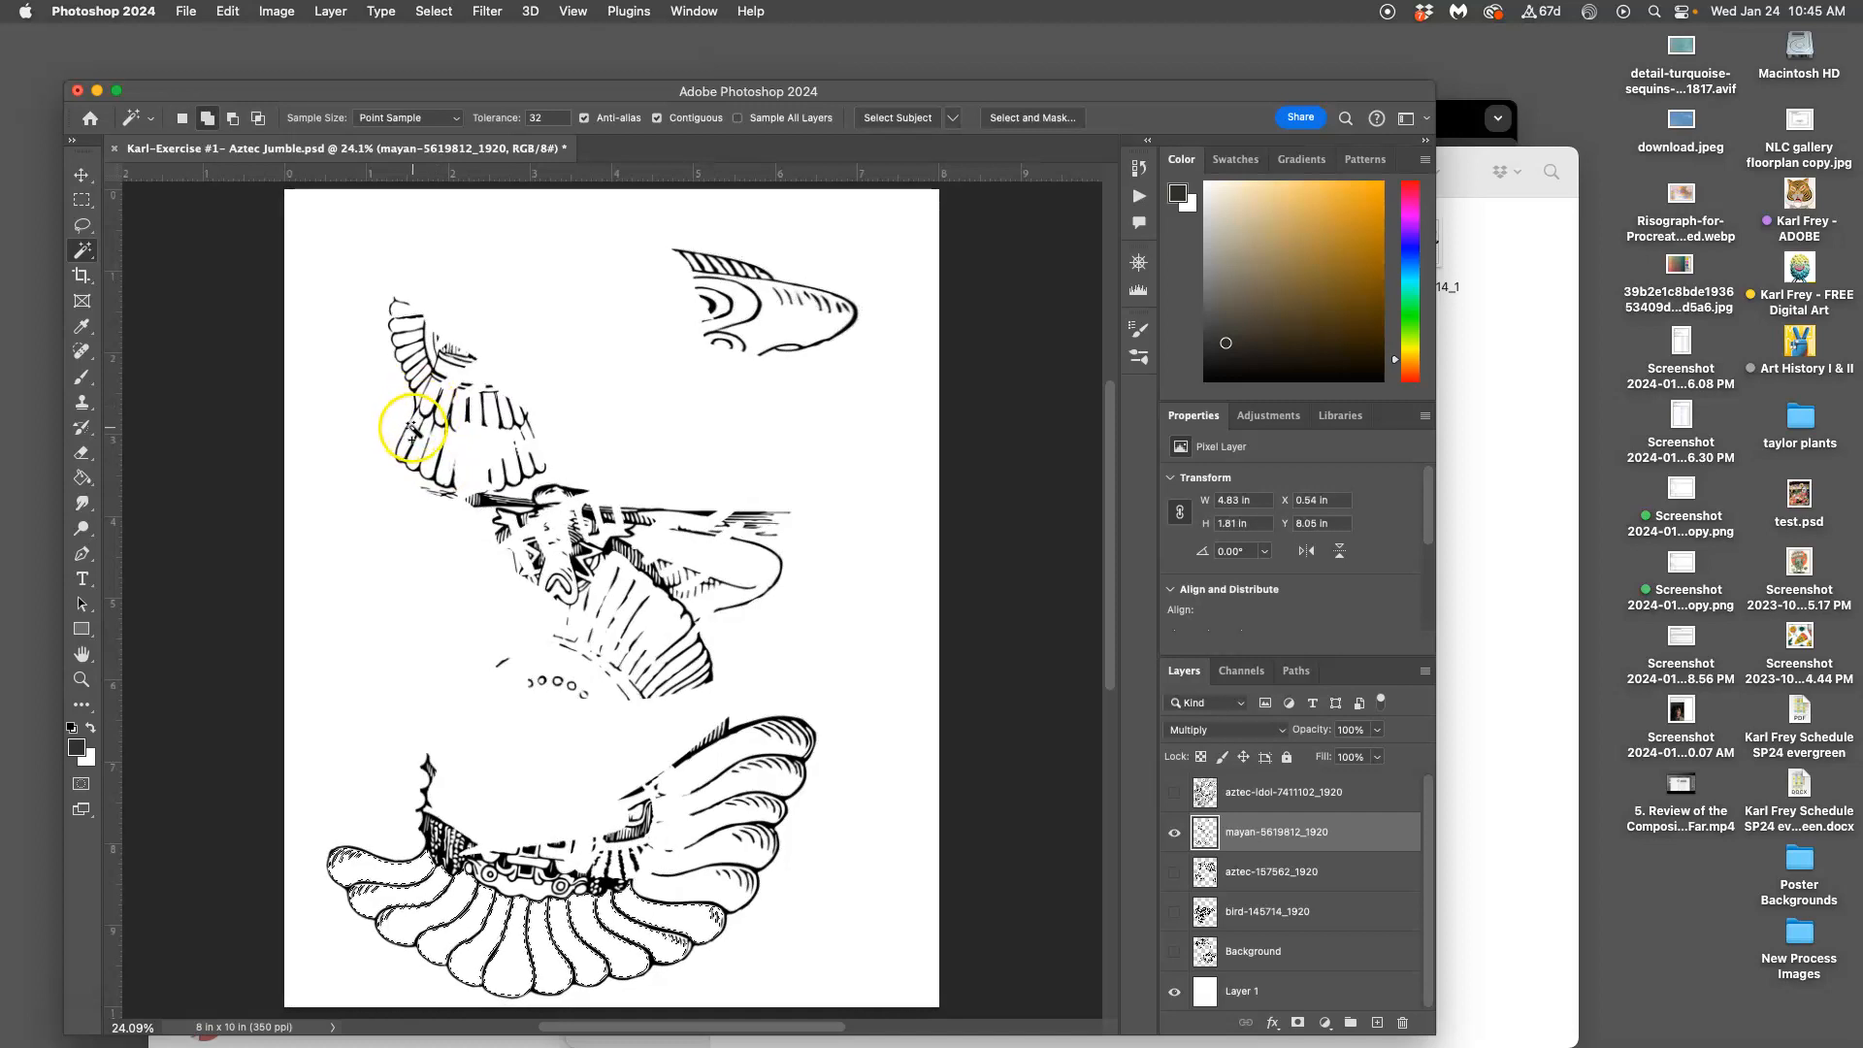
pyautogui.keyDown('shift'); pyautogui.click(430, 400); pyautogui.keyUp('shift')
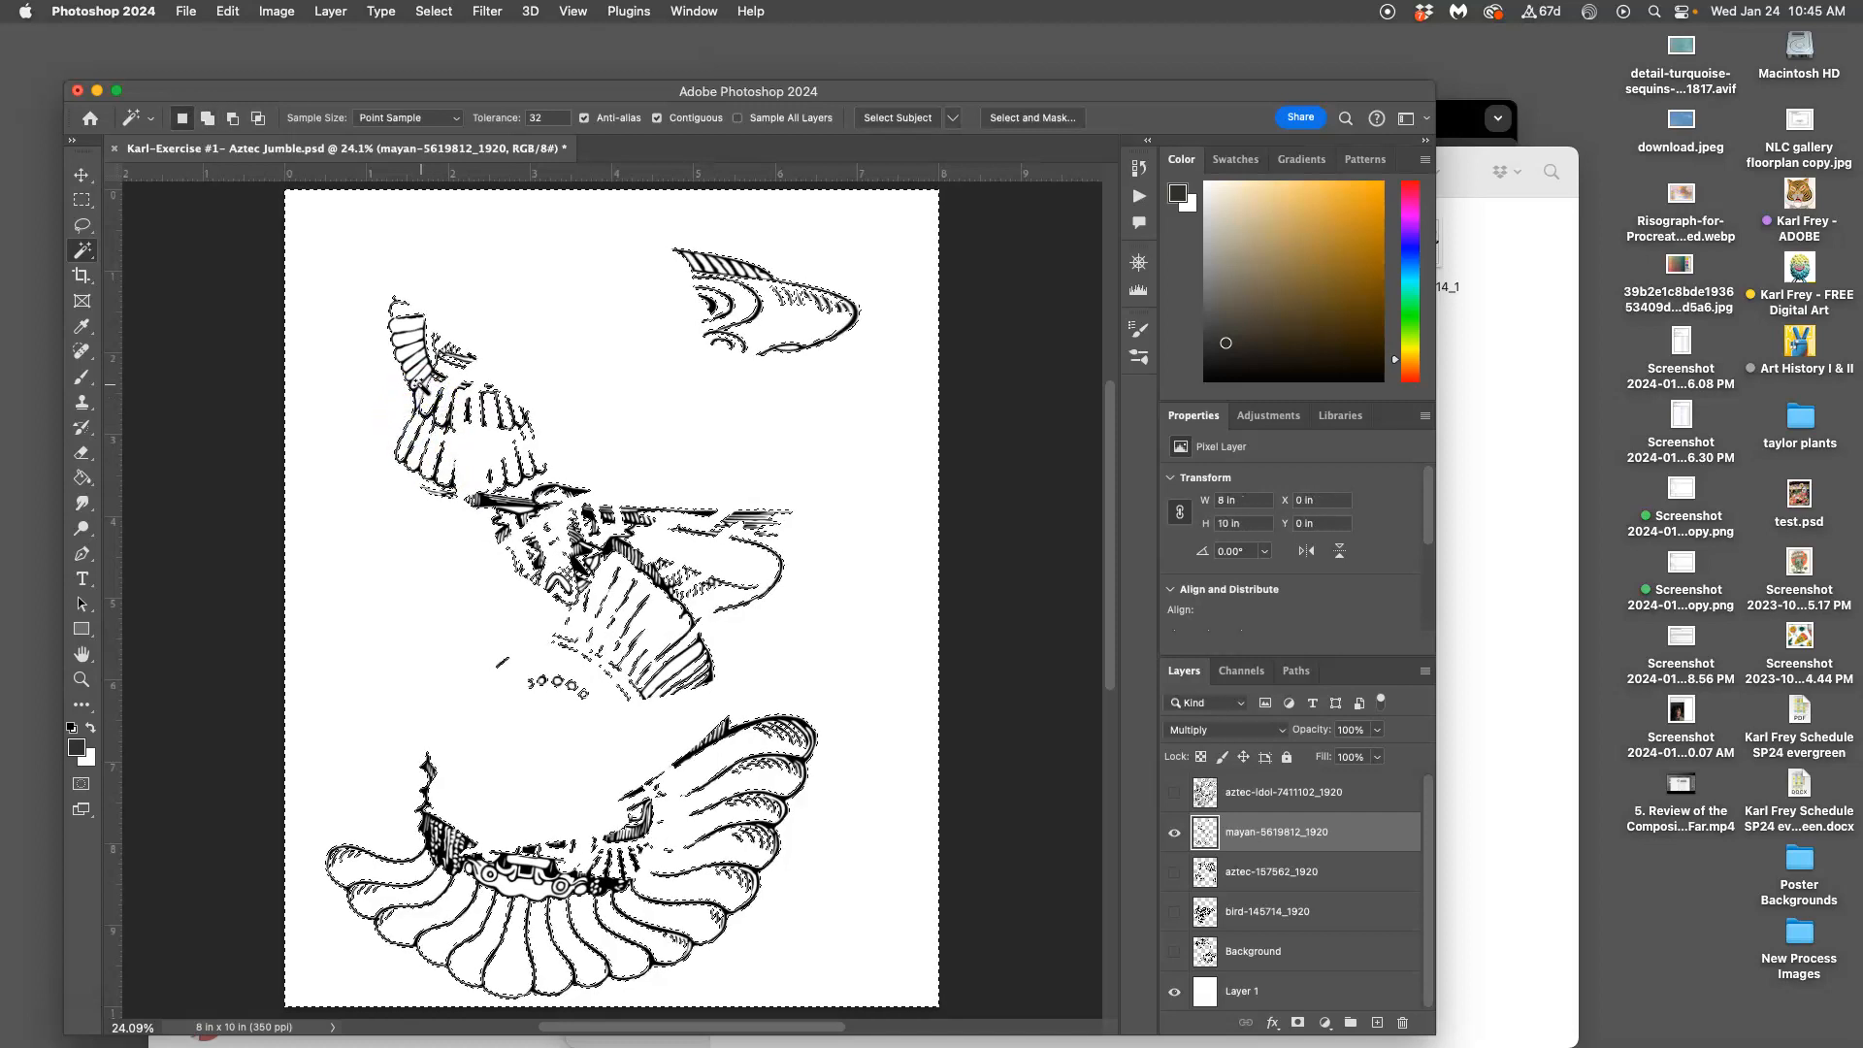
pyautogui.press('super+z')
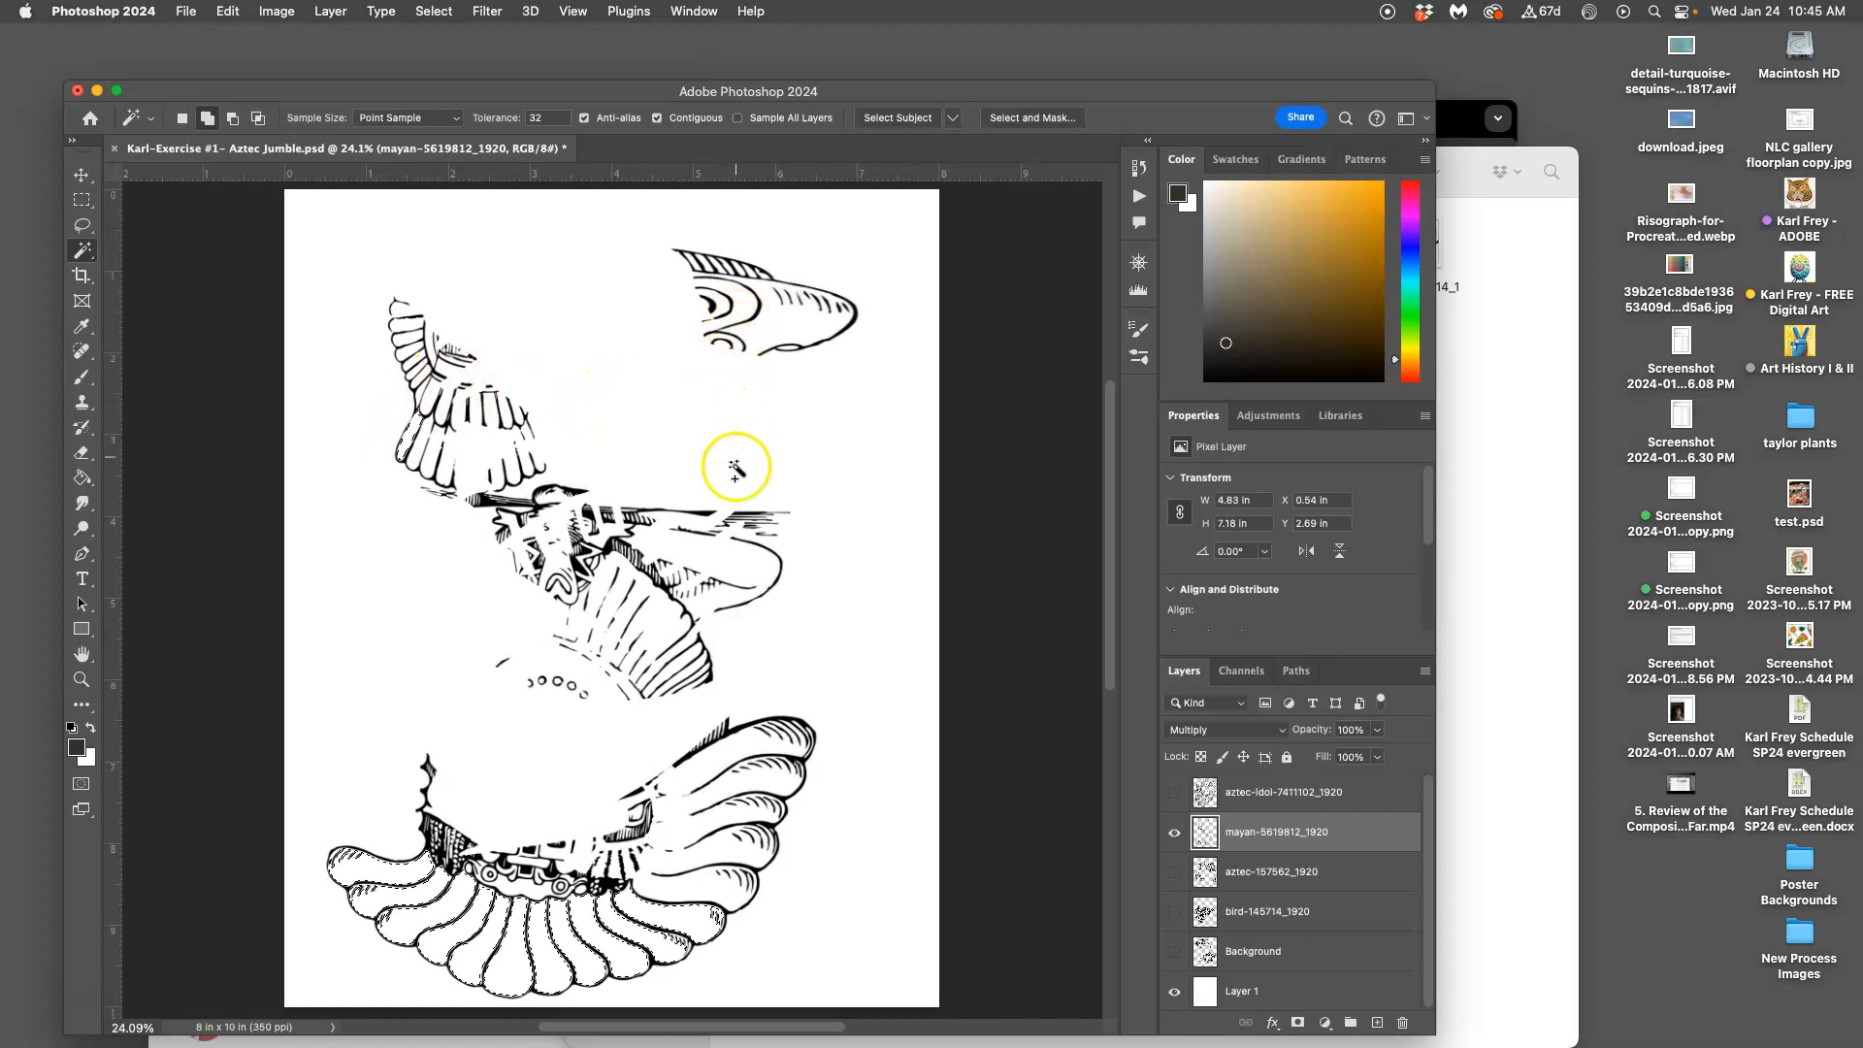
# Add the face, wing-tip and upper wing feather areas, undoing the hatched lower feathers
pyautogui.keyDown('shift'); pyautogui.click(560, 580); pyautogui.keyUp('shift')
pyautogui.keyDown('shift'); pyautogui.click(404, 342); pyautogui.keyUp('shift')
pyautogui.keyDown('shift'); pyautogui.click(404, 327); pyautogui.keyUp('shift')
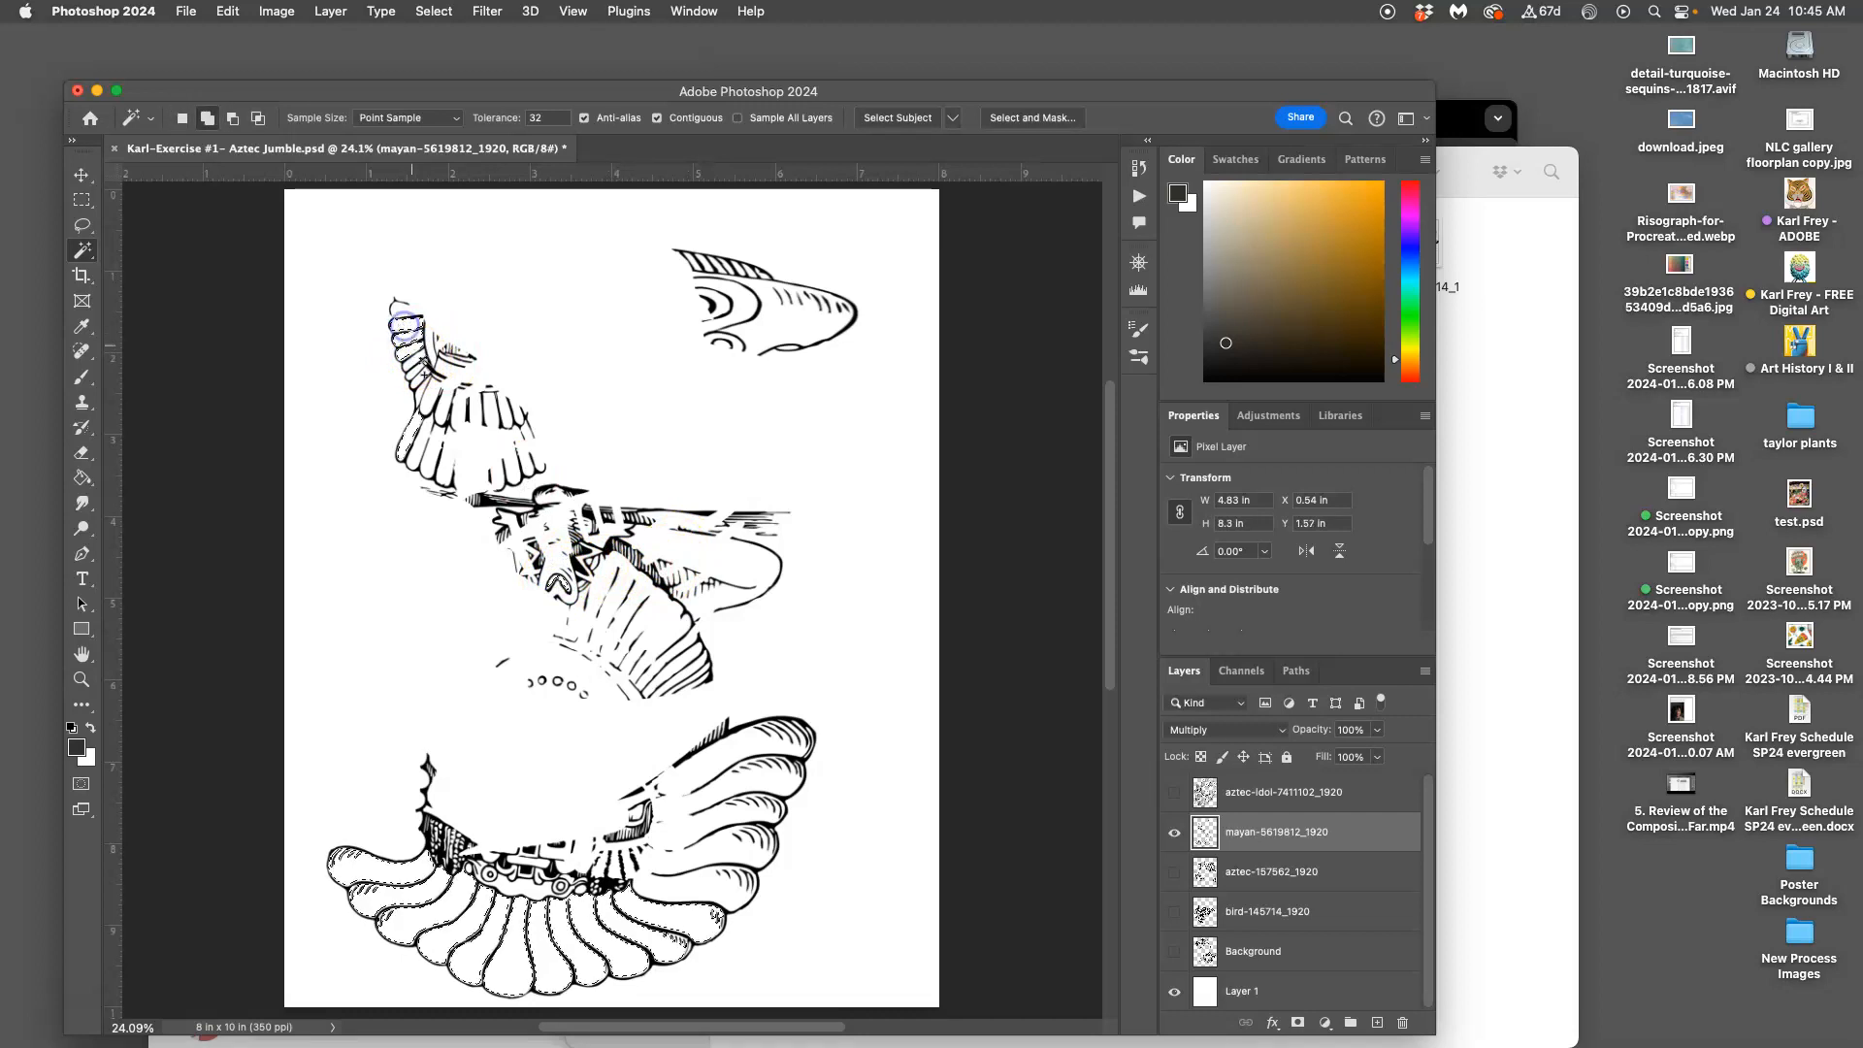
pyautogui.keyDown('shift'); pyautogui.click(414, 360); pyautogui.keyUp('shift')
pyautogui.keyDown('shift'); pyautogui.click(415, 368); pyautogui.keyUp('shift')
pyautogui.keyDown('shift'); pyautogui.click(419, 375); pyautogui.keyUp('shift')
pyautogui.keyDown('shift'); pyautogui.click(505, 406); pyautogui.keyUp('shift')
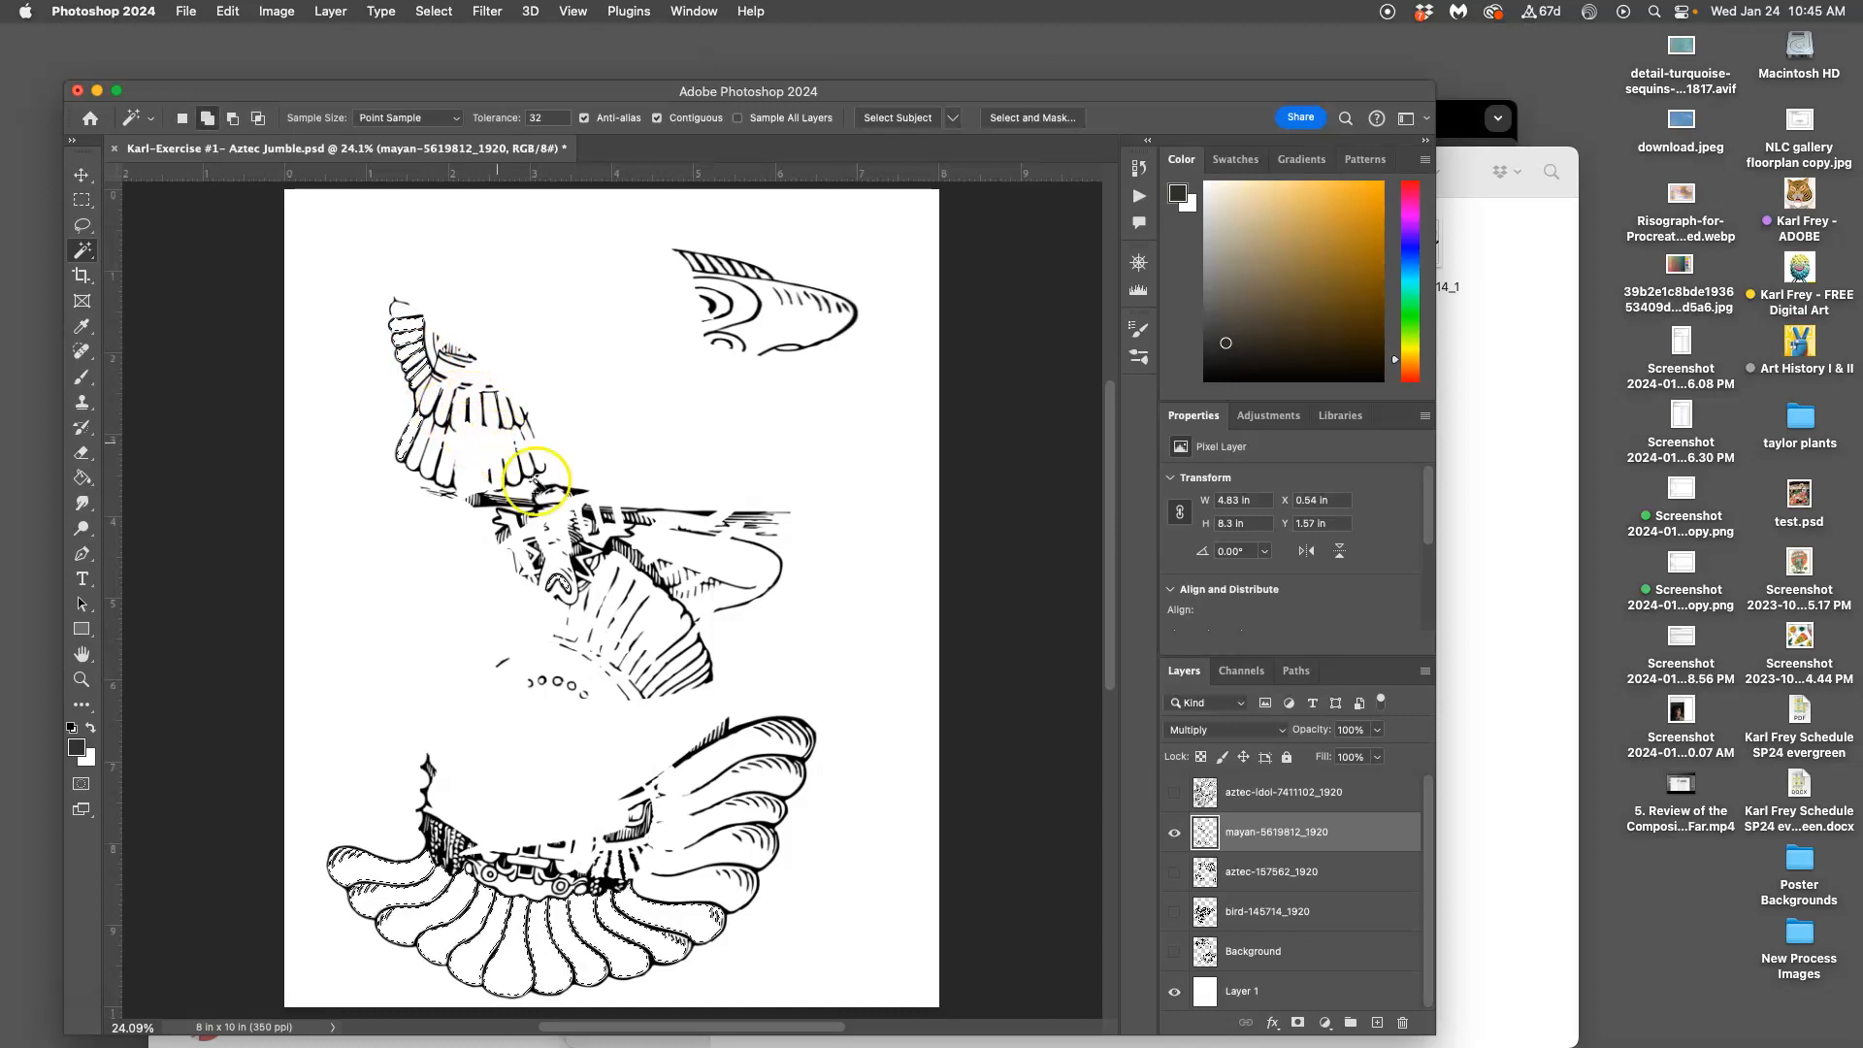
pyautogui.keyDown('shift'); pyautogui.click(676, 673); pyautogui.keyUp('shift')
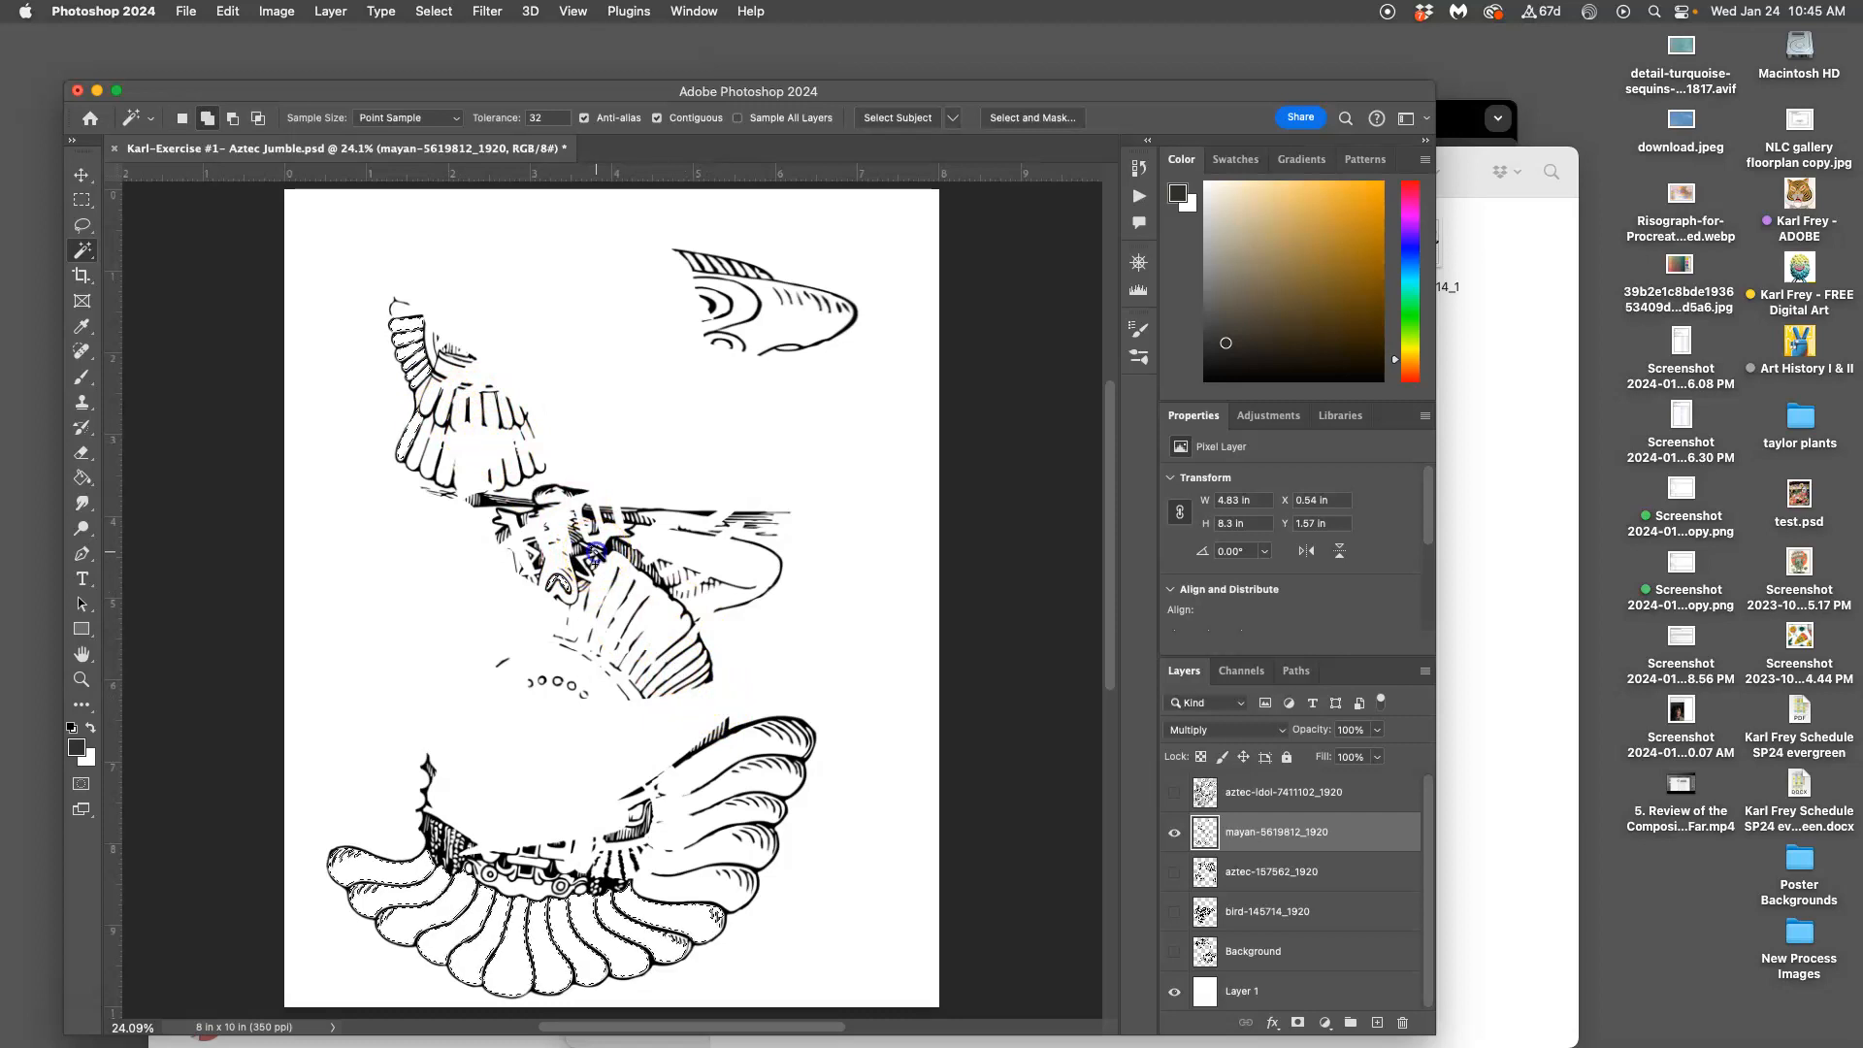
pyautogui.press('super+z')
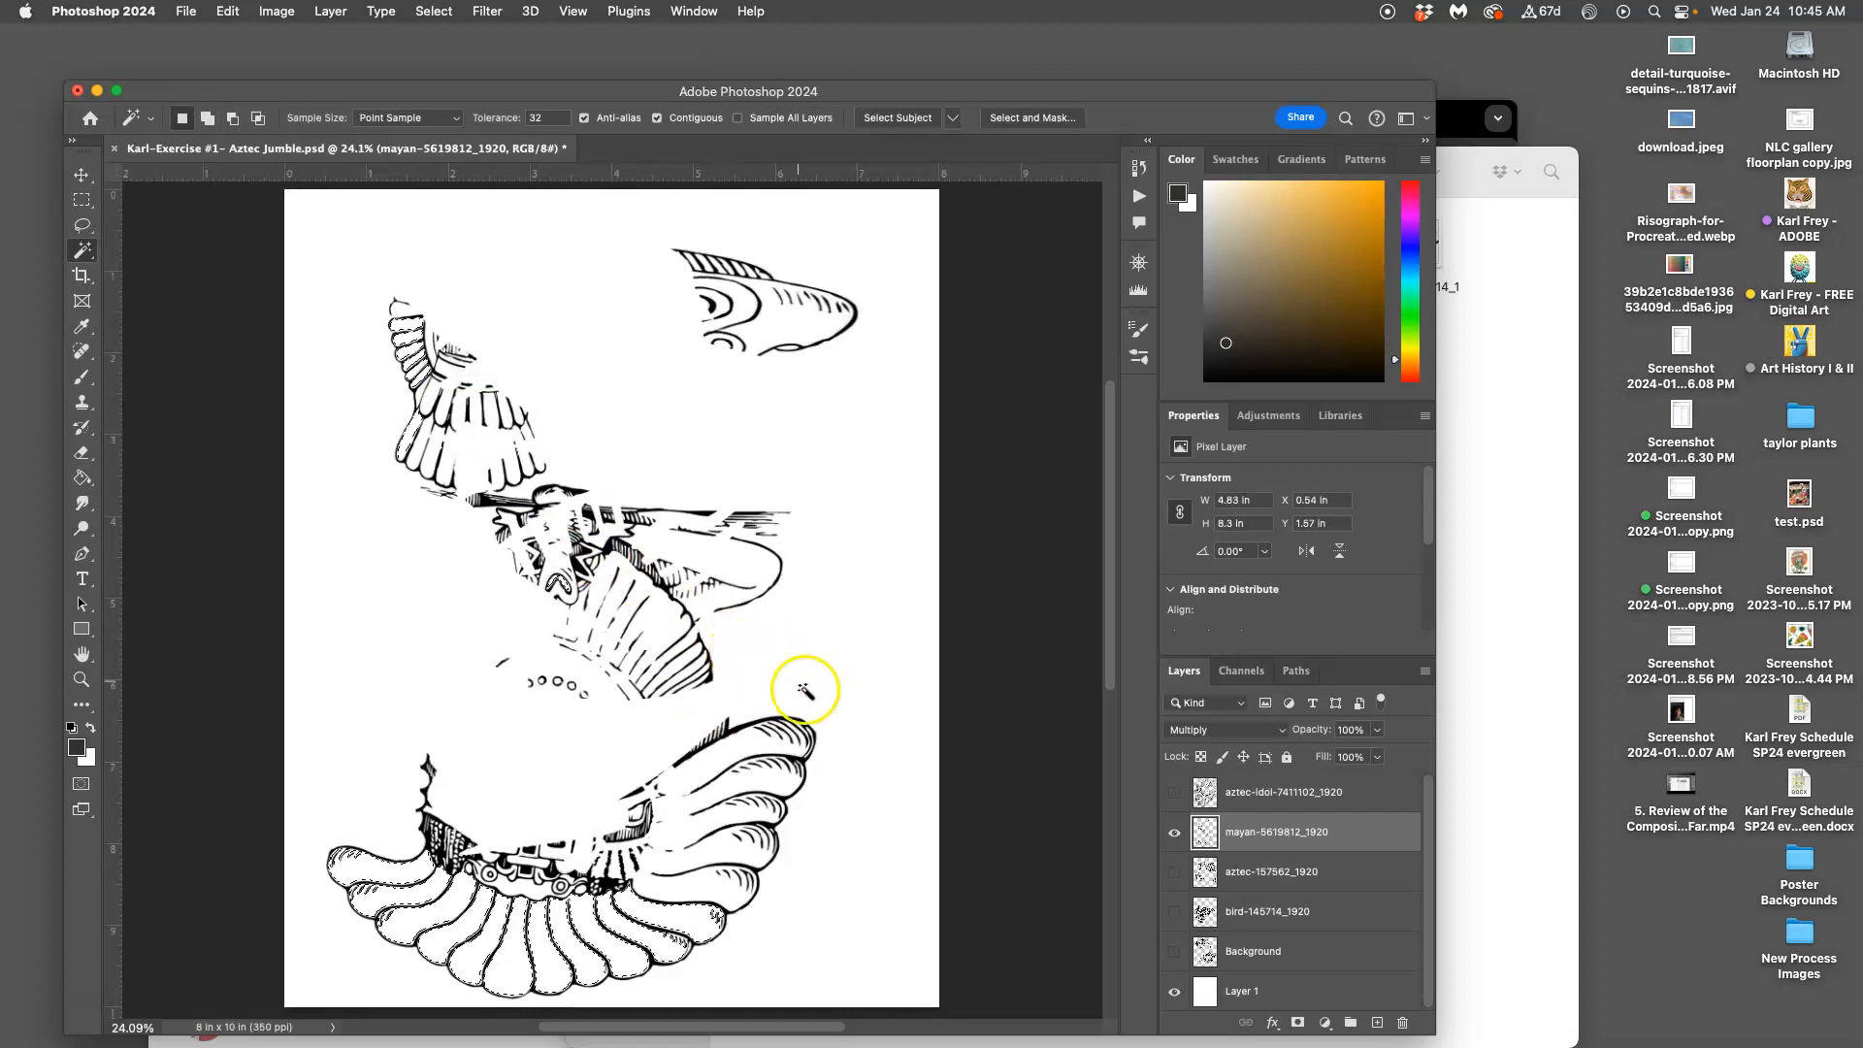
# Make the aztec-idol, aztec-157562, bird, Background and mayan layers all visible
pyautogui.click(1174, 832)
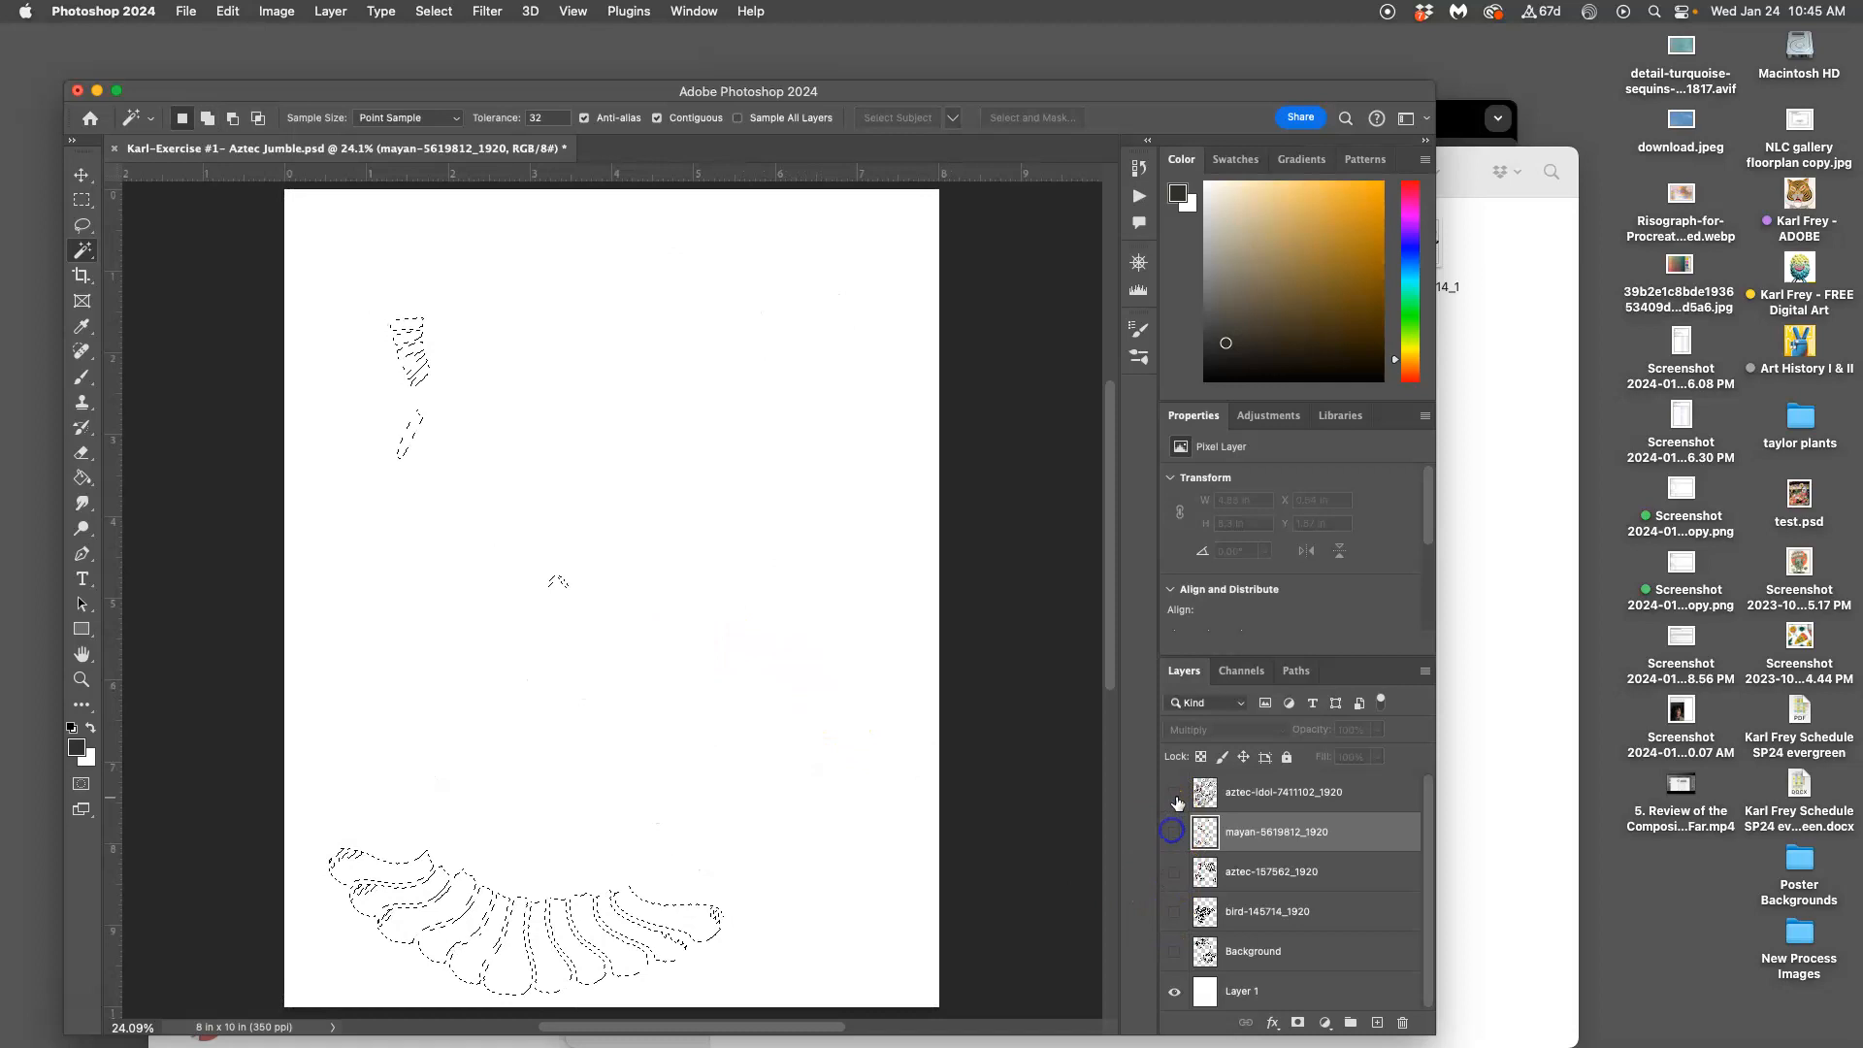
pyautogui.click(1175, 793)
pyautogui.click(1226, 795)
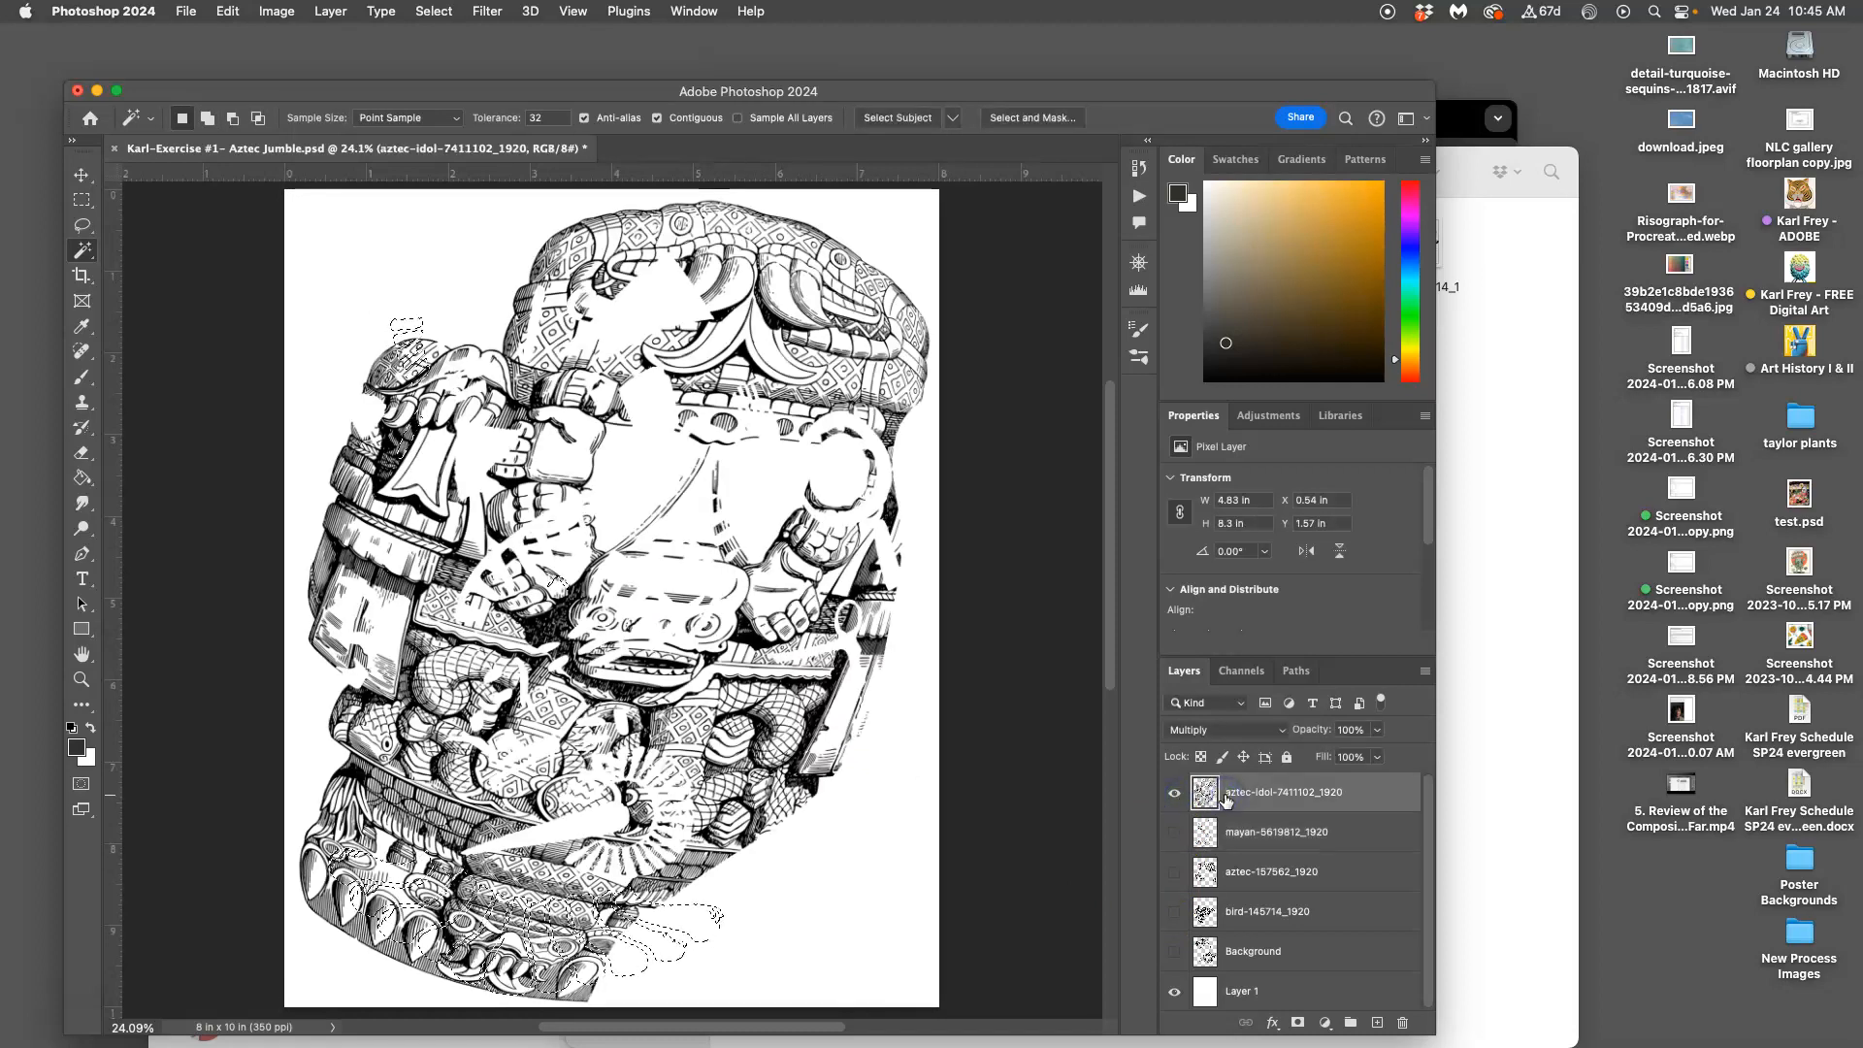
pyautogui.click(1174, 872)
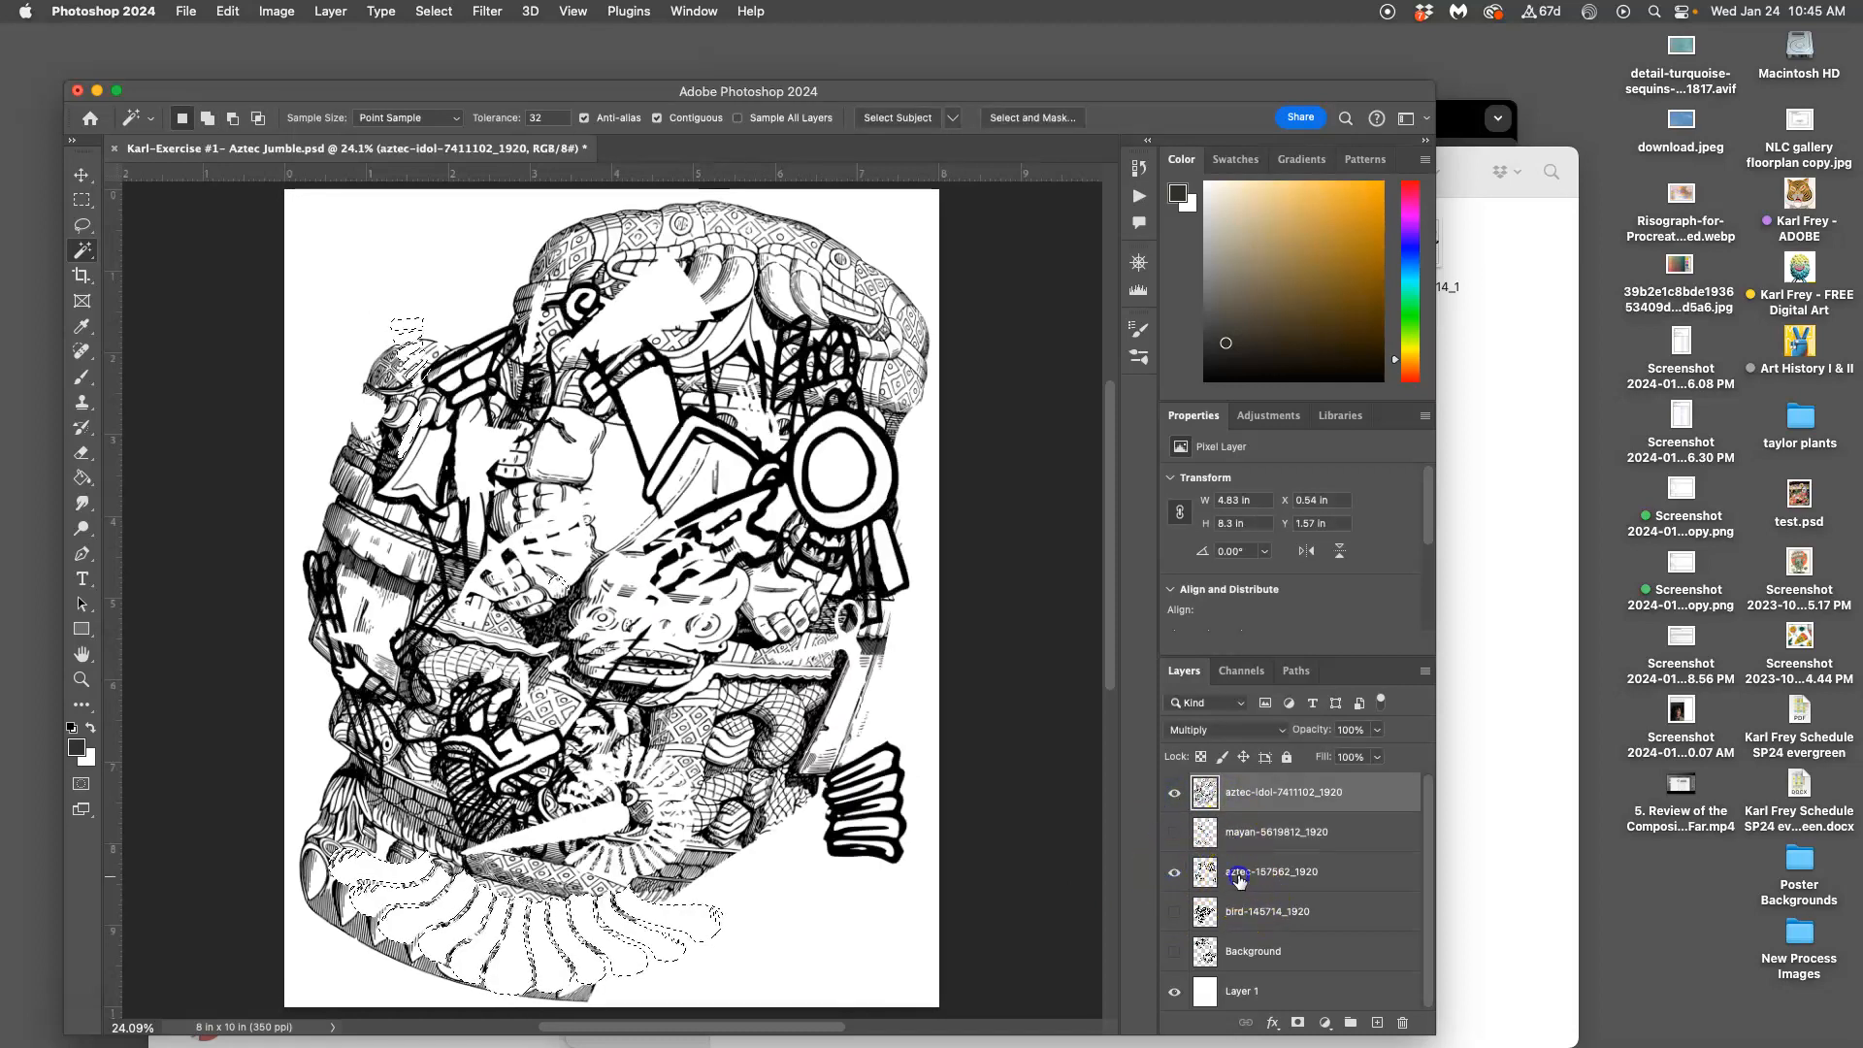
pyautogui.click(1201, 876)
pyautogui.click(1176, 911)
pyautogui.click(1258, 914)
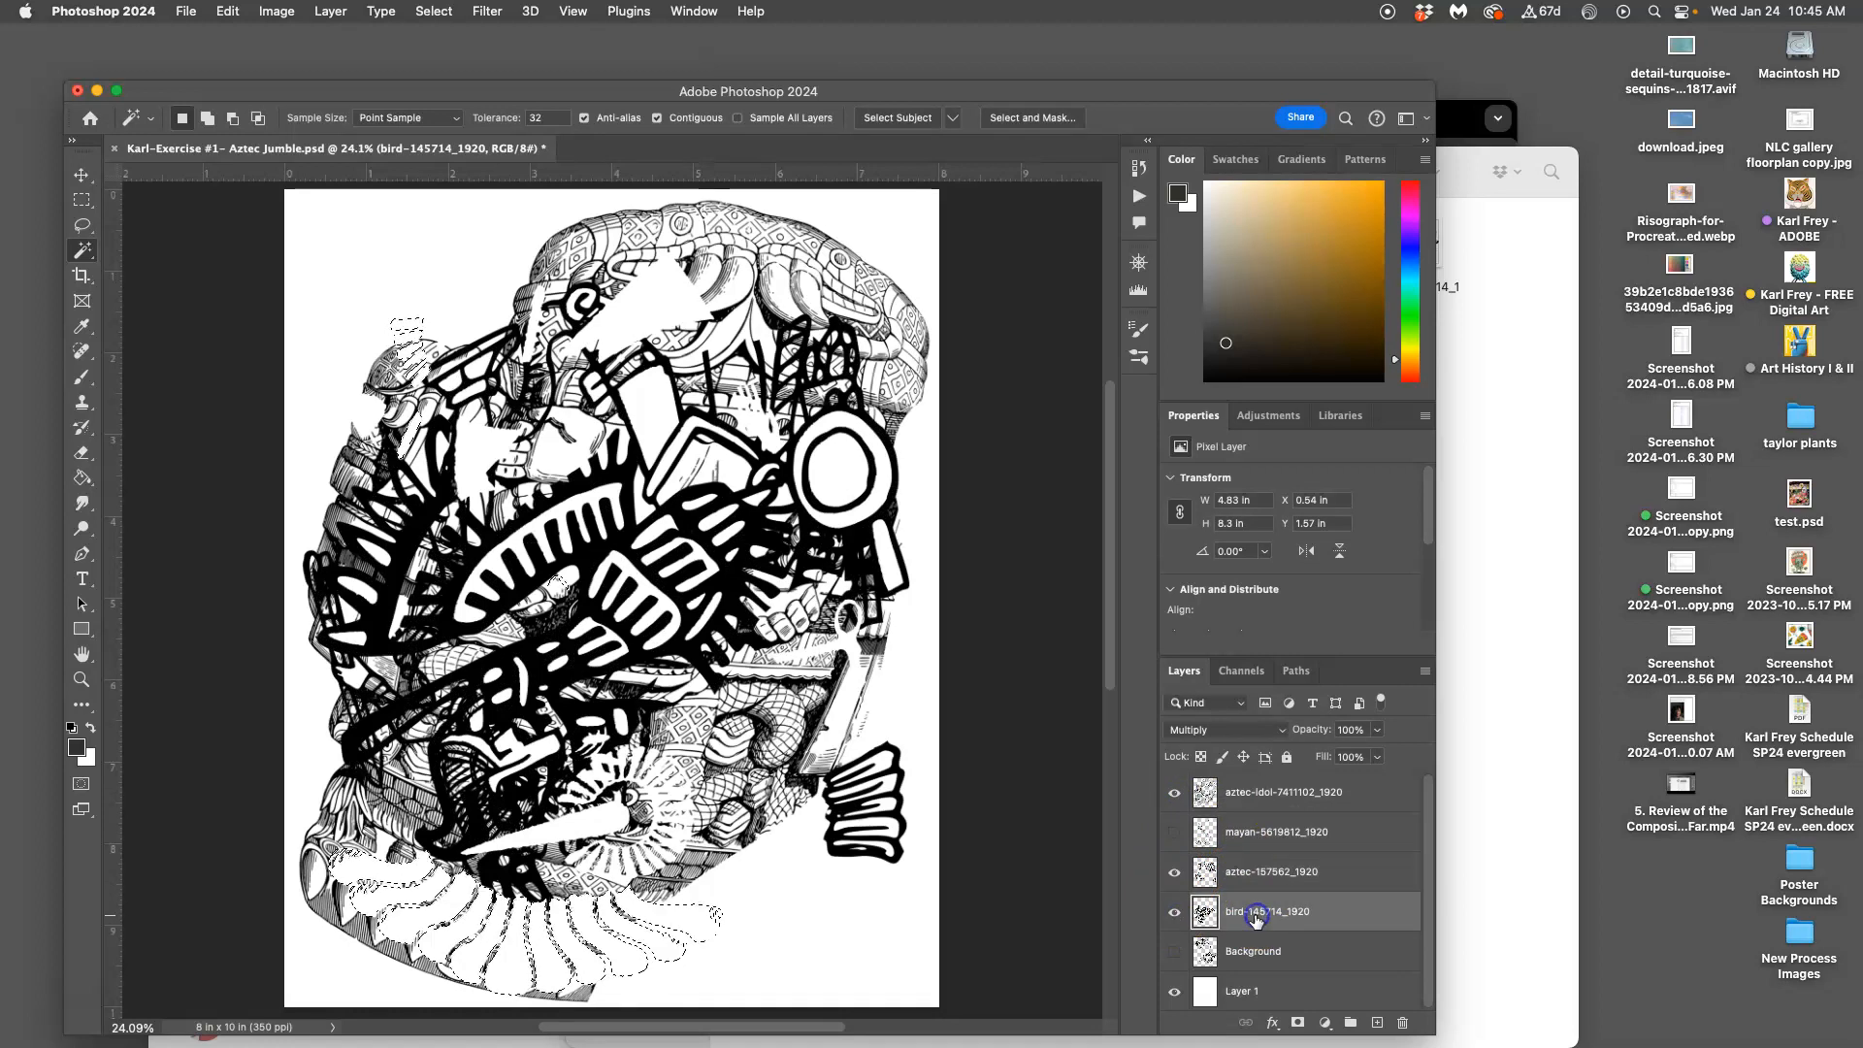
pyautogui.click(1175, 952)
pyautogui.click(1252, 954)
pyautogui.click(1174, 832)
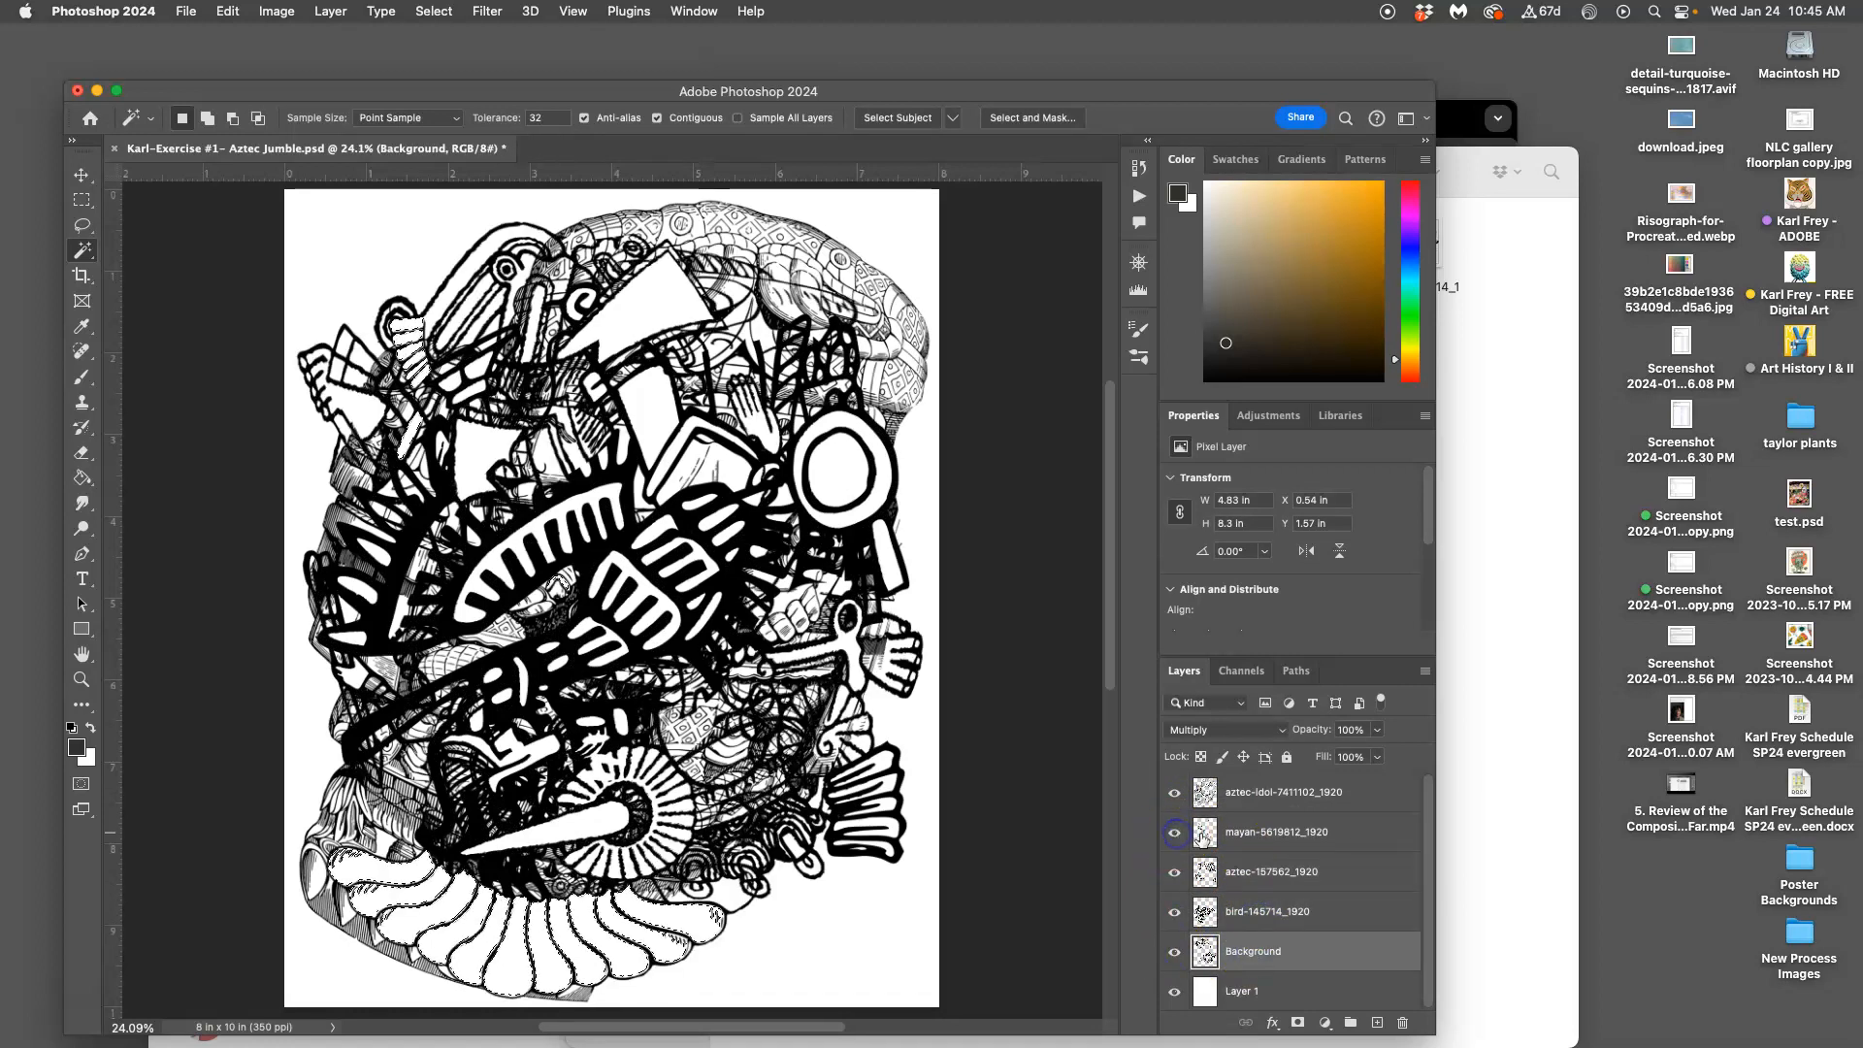
pyautogui.click(1229, 832)
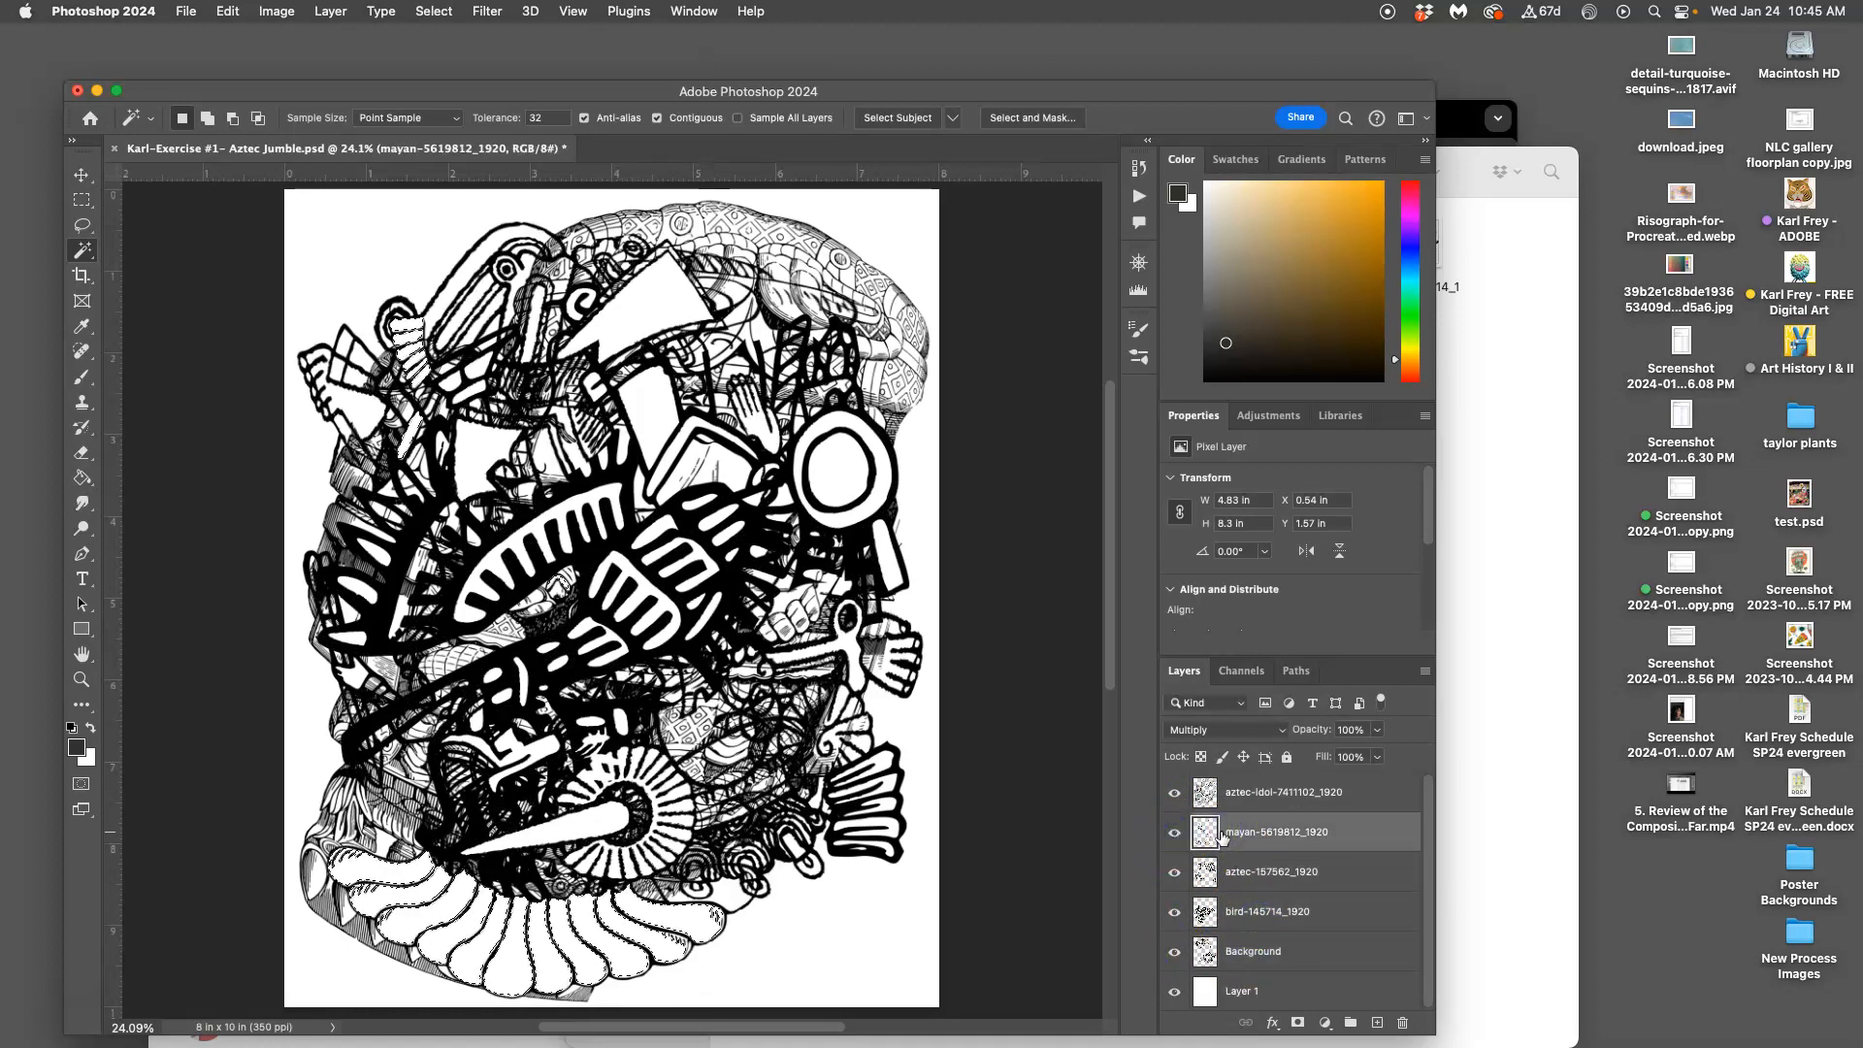
# Activate aztec-idol-7411102_1920, zoom out to the whole page, and toggle its visibility to compare
pyautogui.scroll(-2, 805, 606)
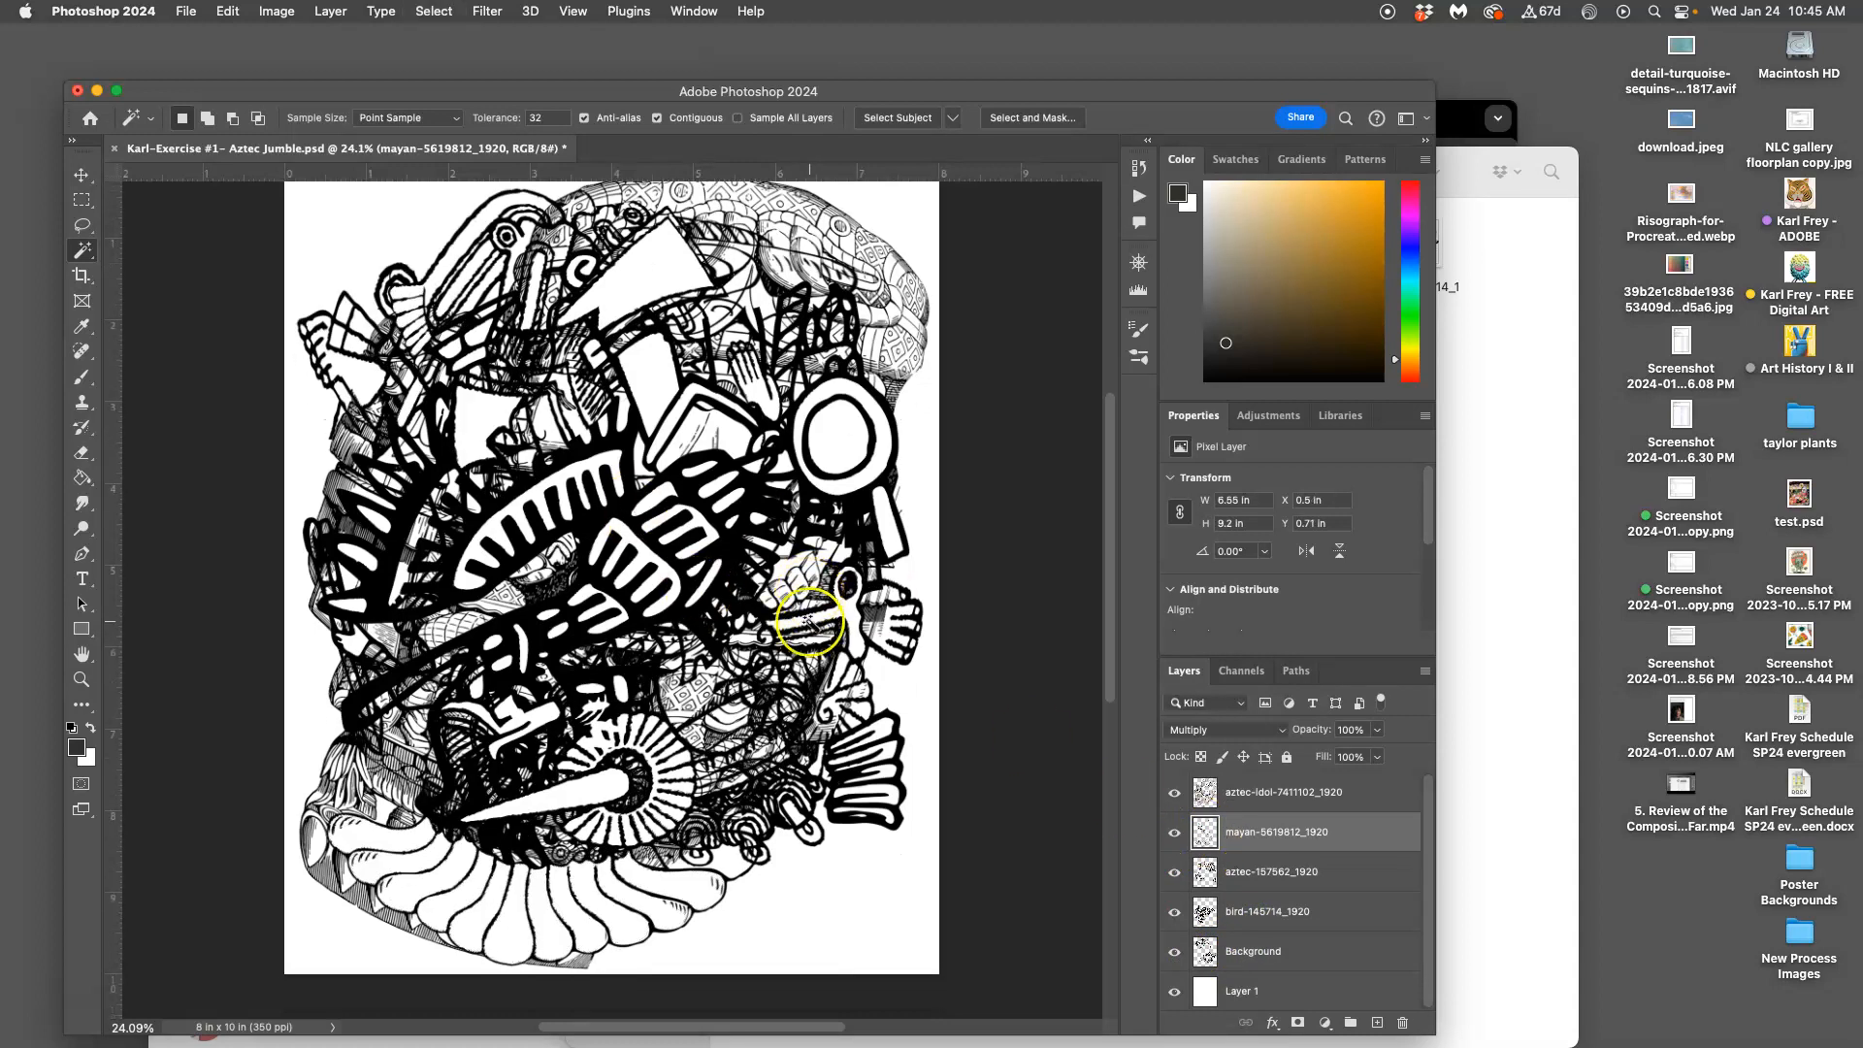
pyautogui.click(1244, 792)
pyautogui.press('super+minus')
pyautogui.click(1175, 793)
pyautogui.click(1176, 794)
pyautogui.click(1176, 794)
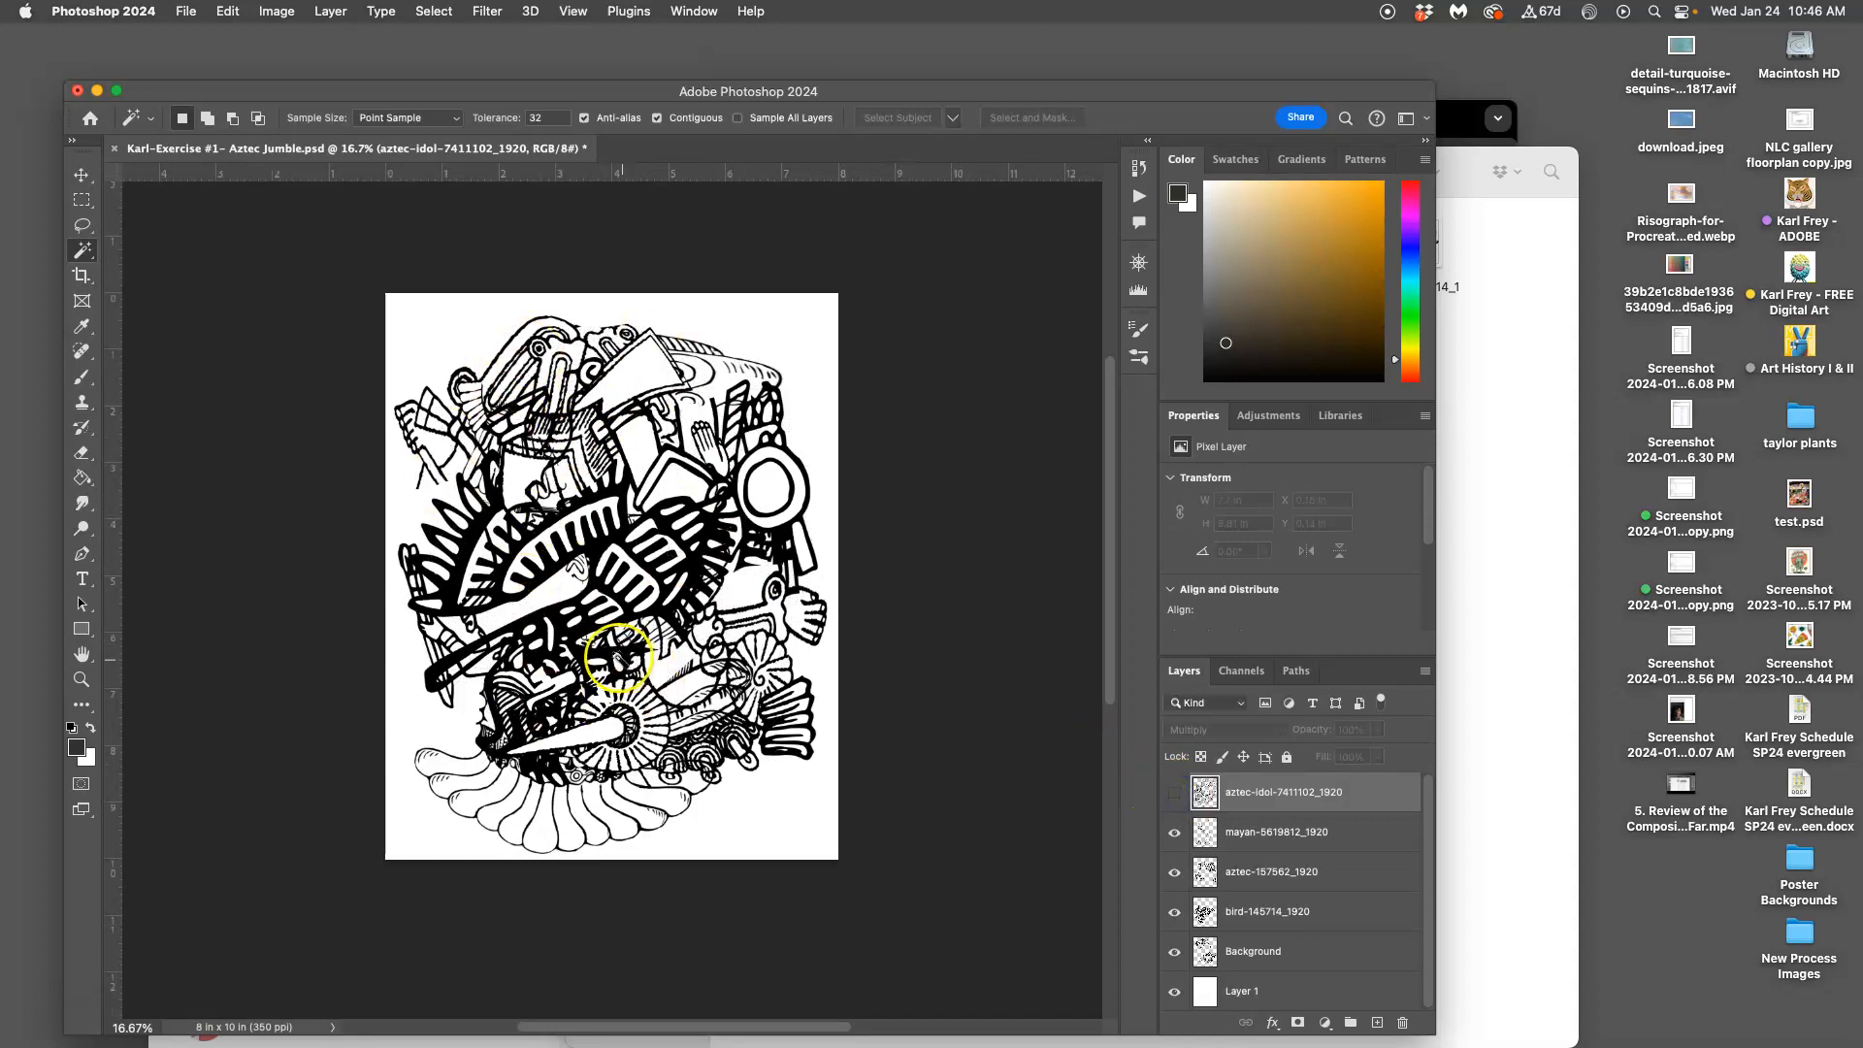
pyautogui.click(1176, 795)
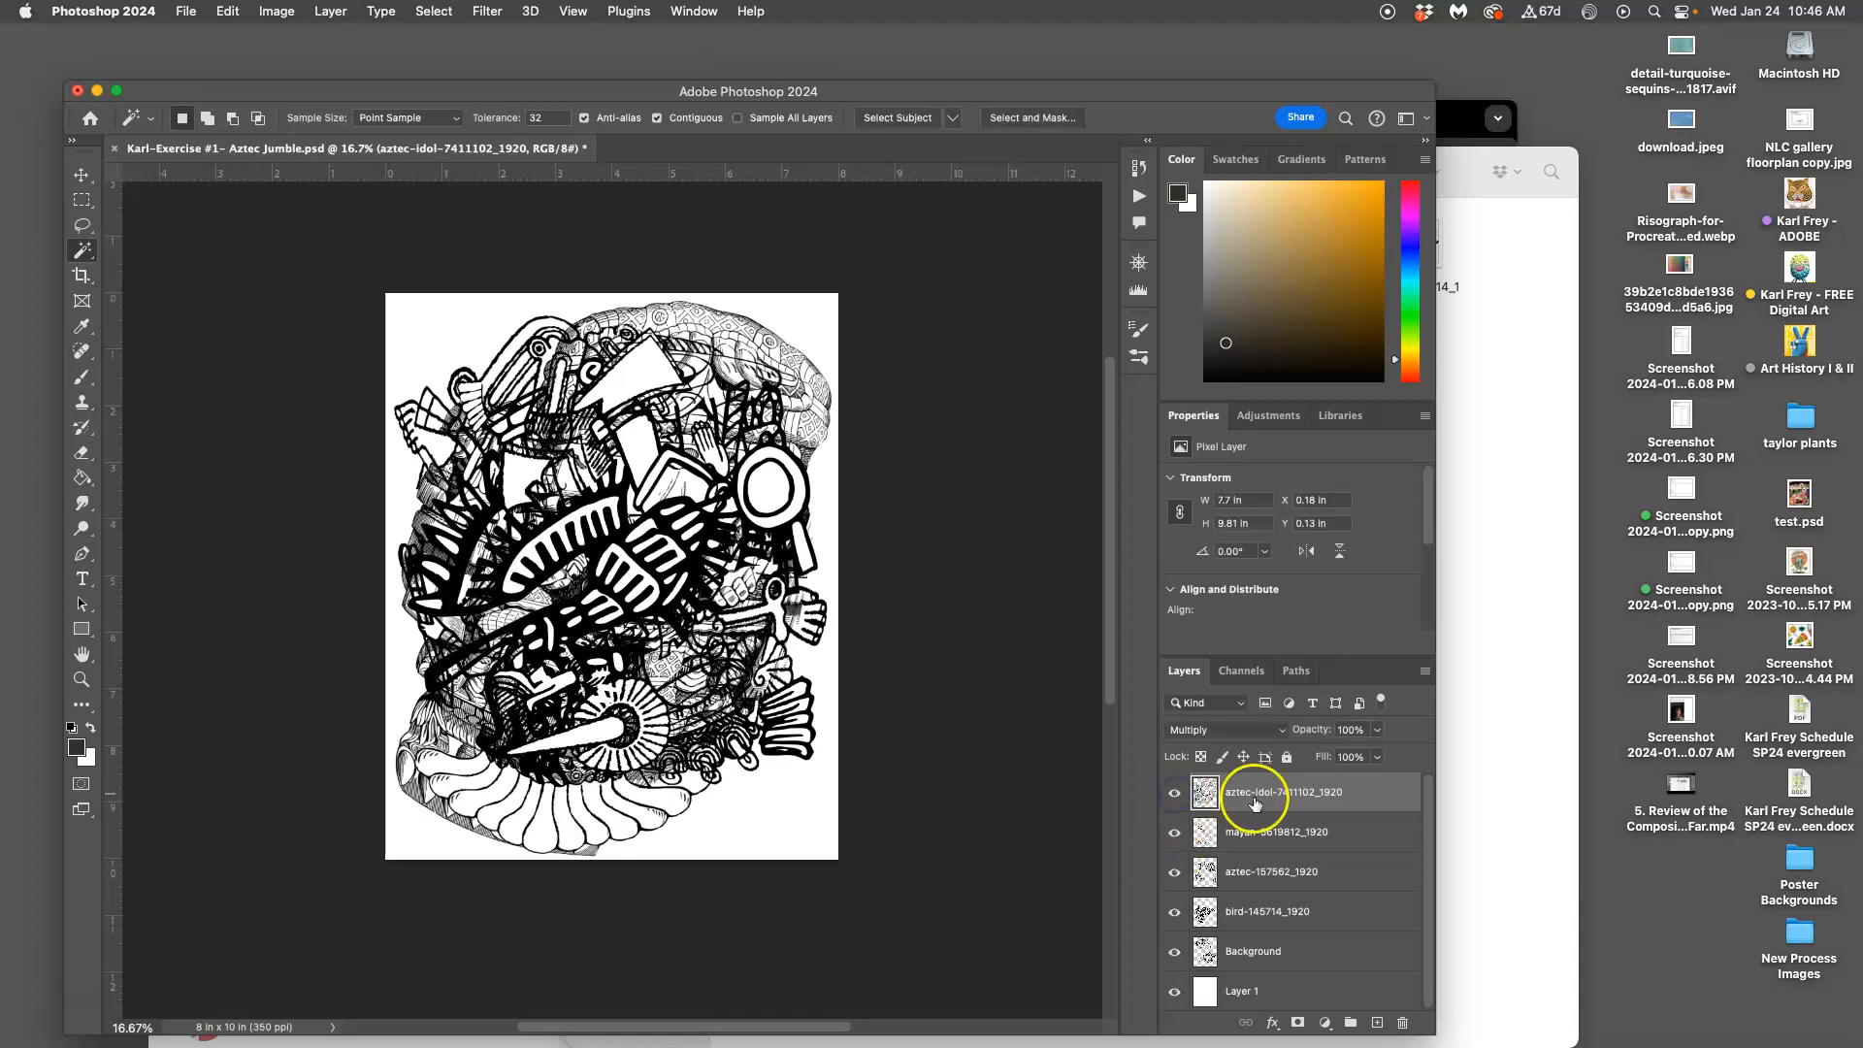
# With the Lasso, erase two patches of aztec-idol line art at the upper right
pyautogui.click(84, 224)
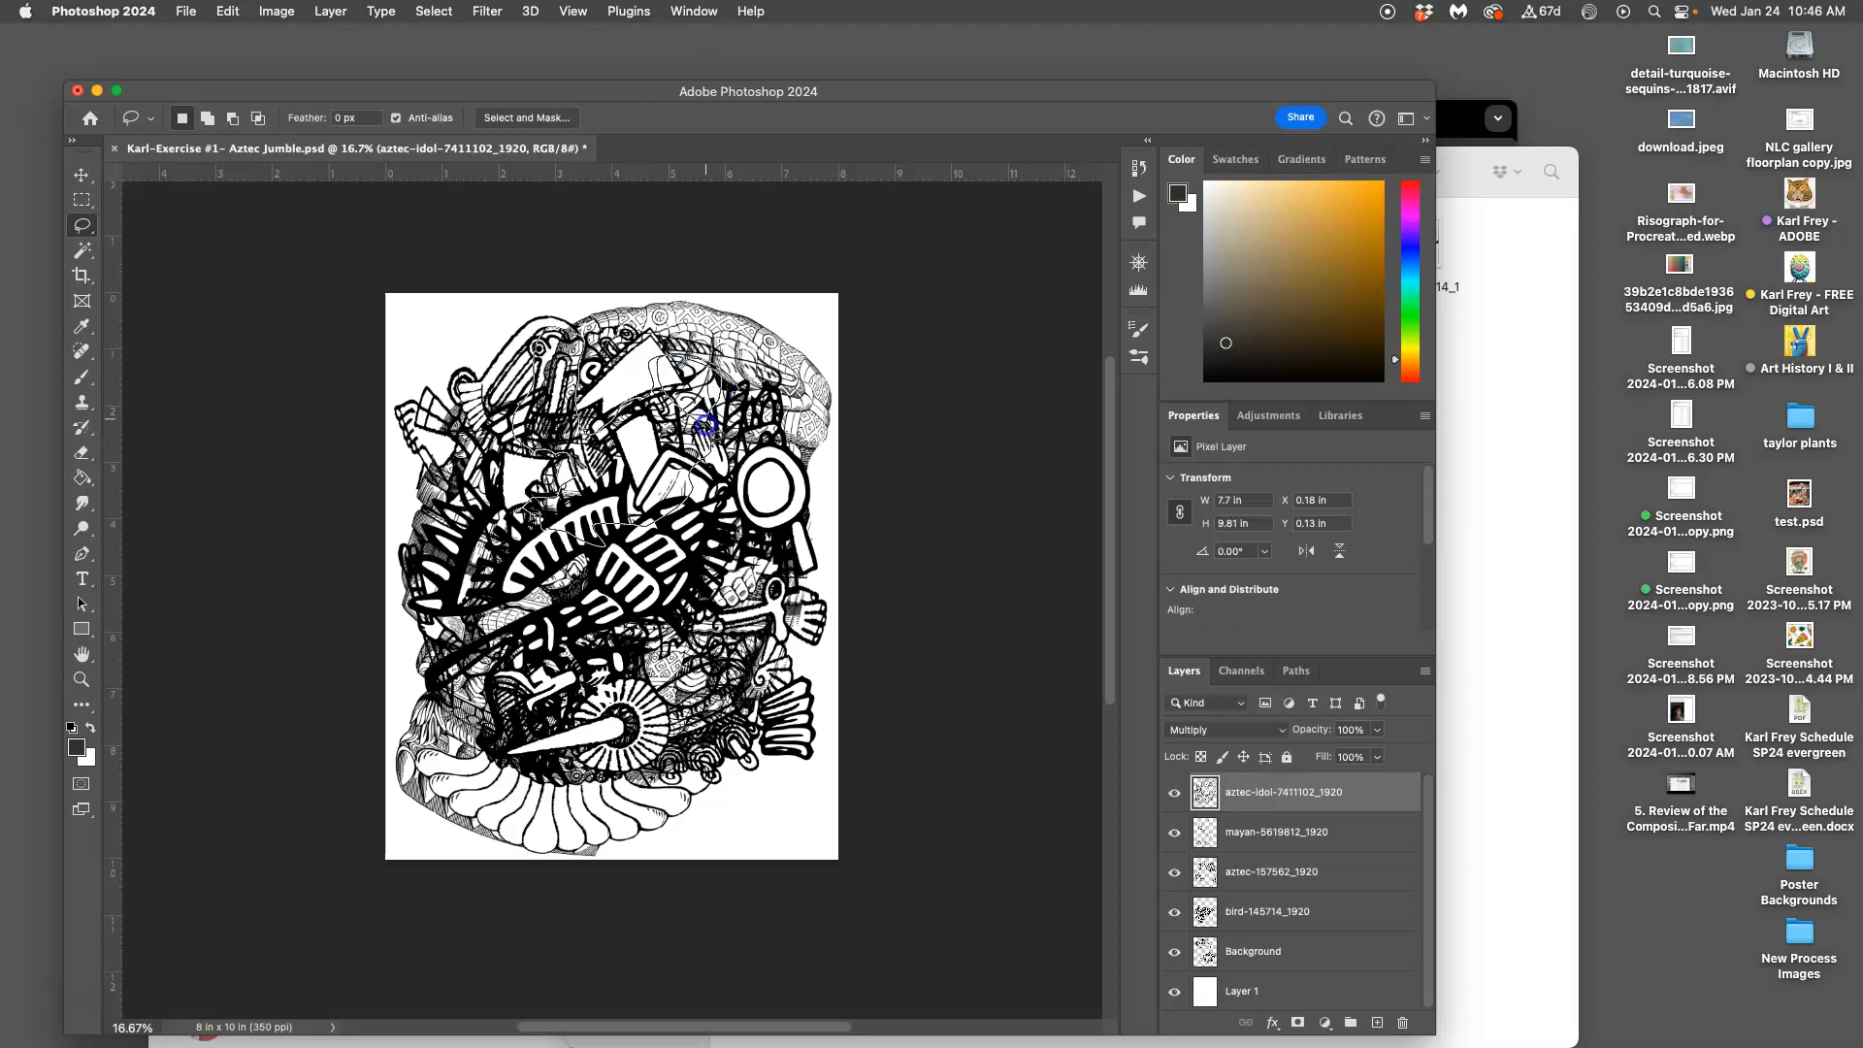
pyautogui.moveTo(787, 436); pyautogui.dragTo(730, 380)
pyautogui.press('Delete')
pyautogui.click(768, 487)
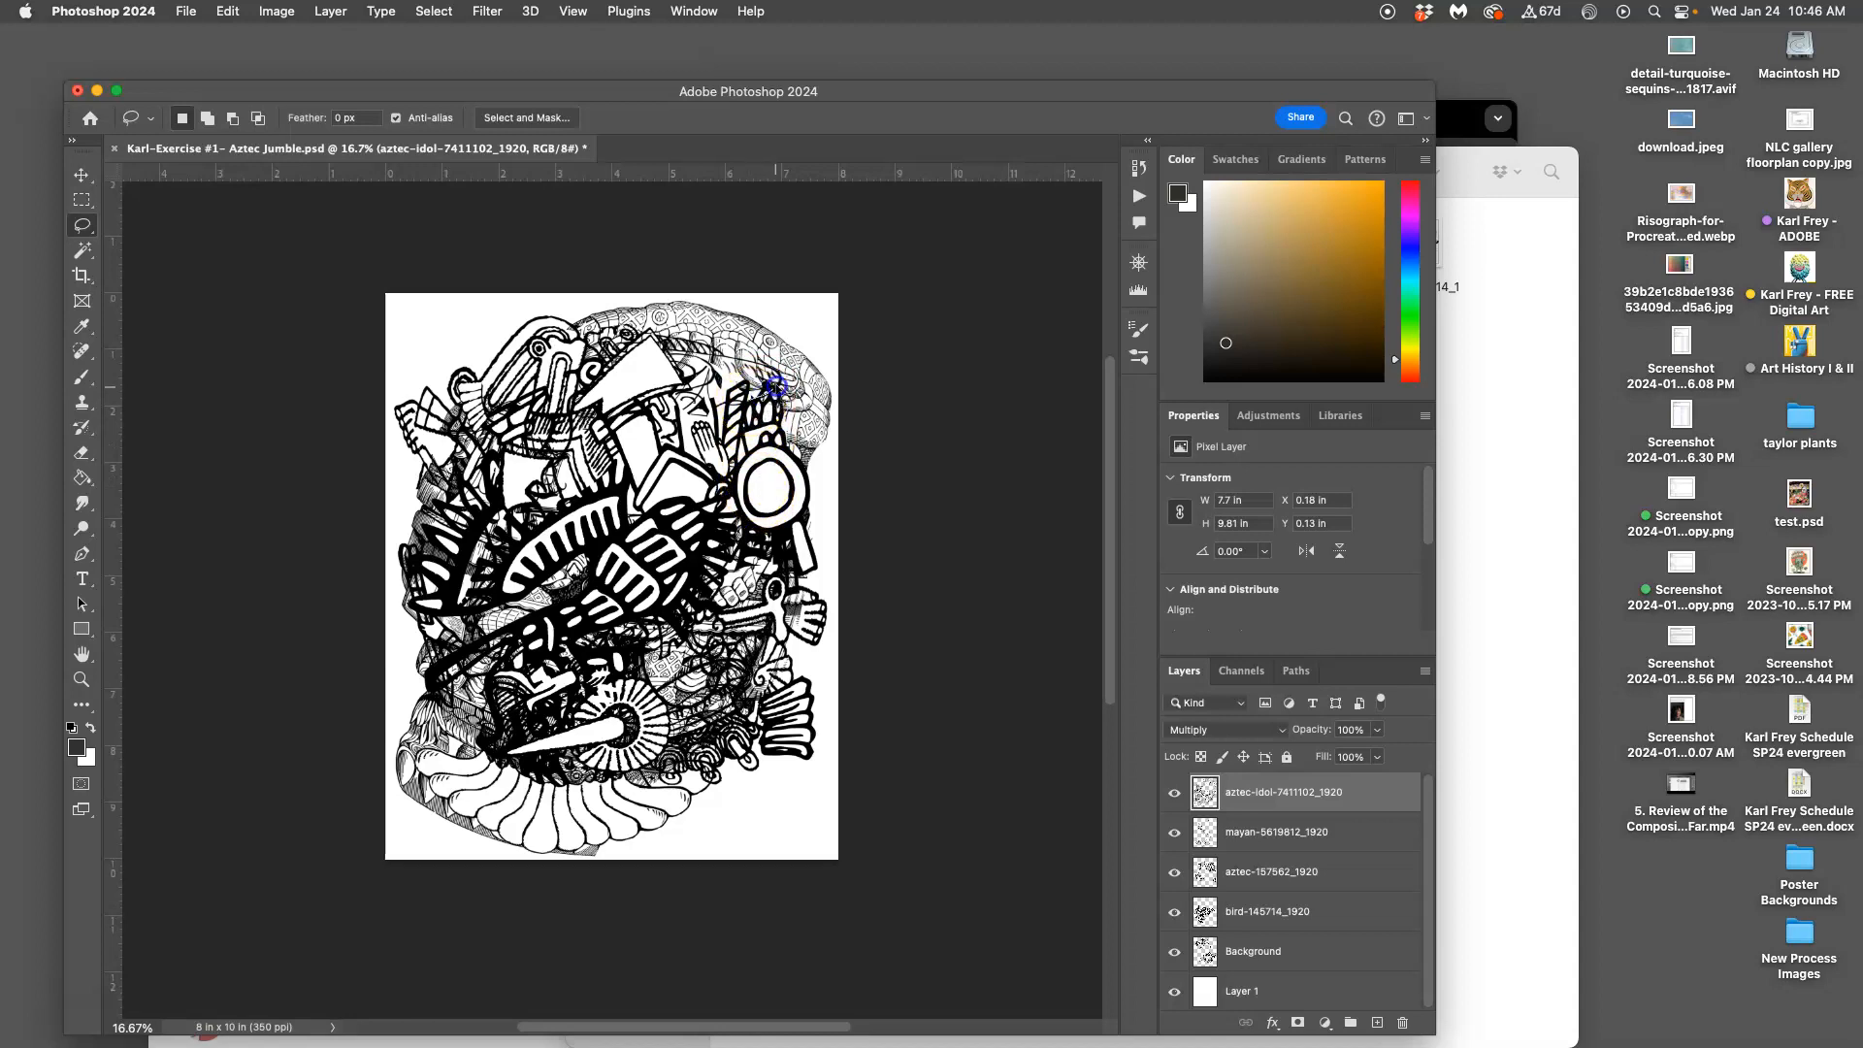
pyautogui.moveTo(599, 373); pyautogui.dragTo(695, 429)
pyautogui.press('Delete')
pyautogui.click(695, 490)
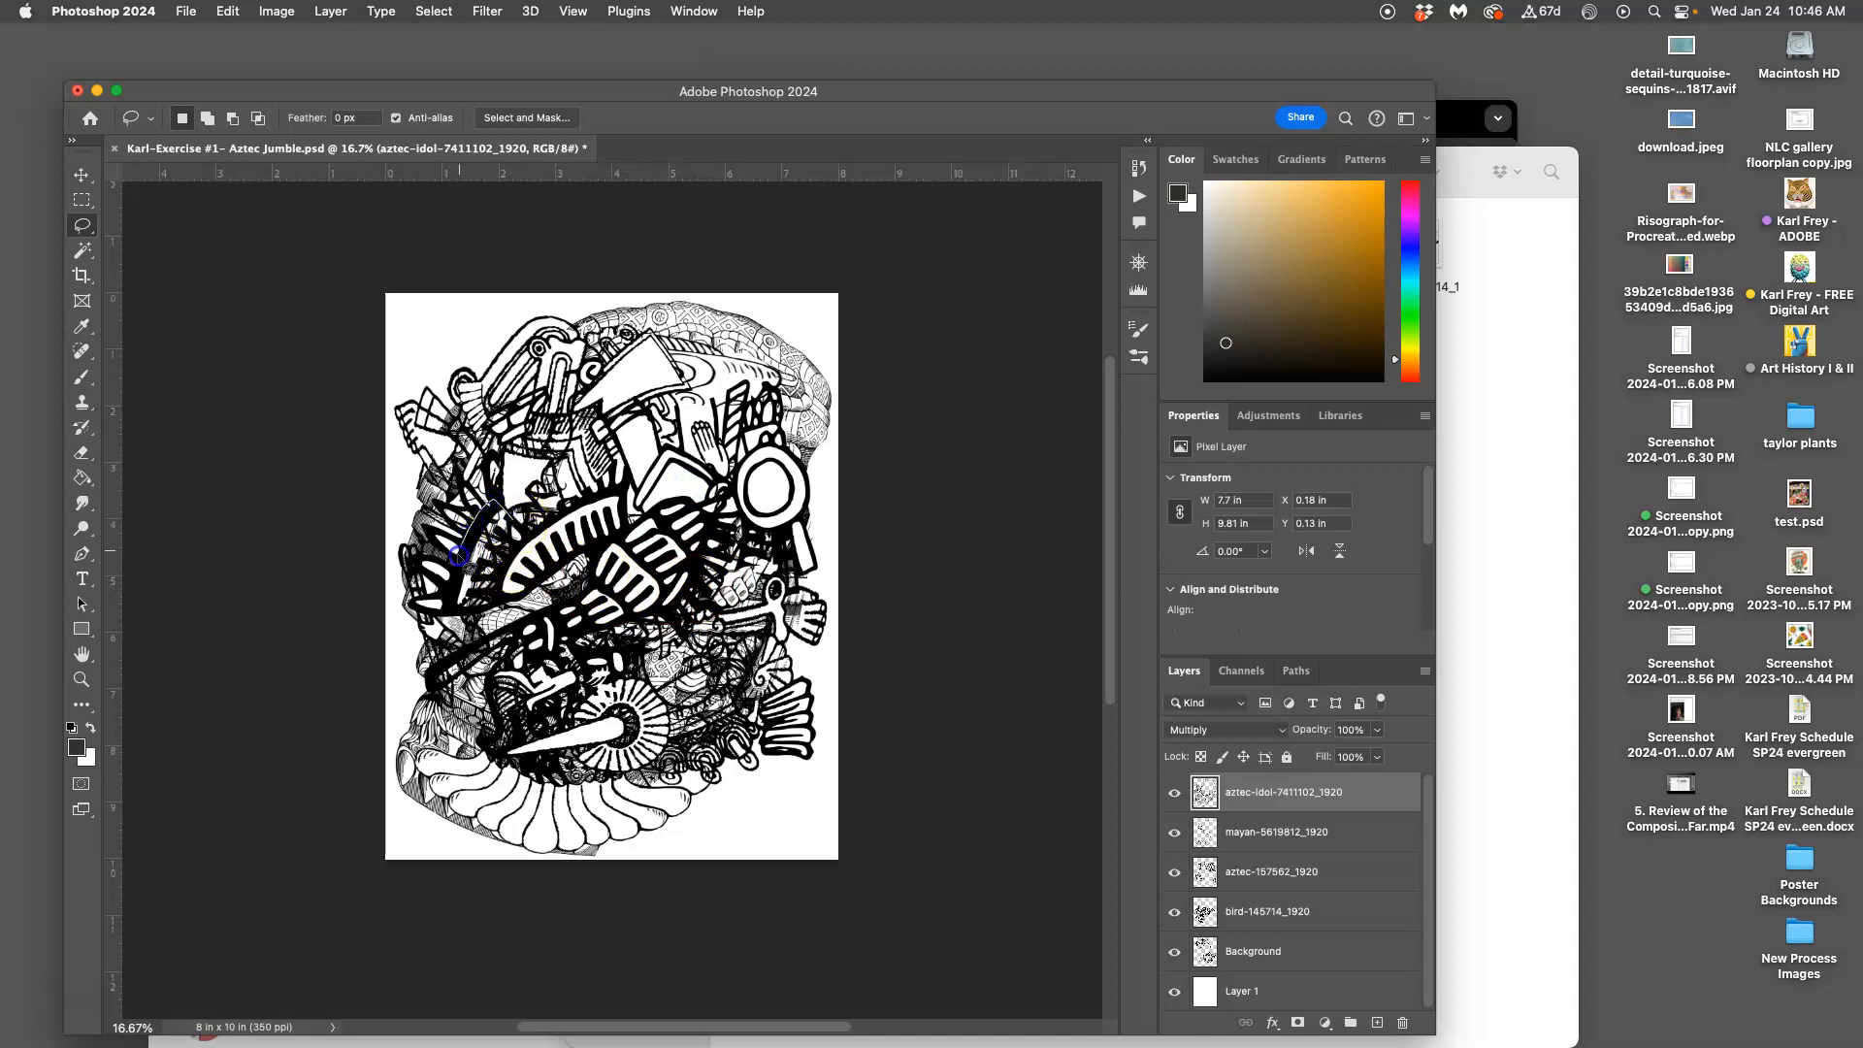
# Erase a left-side patch of idol line art, then outline and deselect one near the lower right
pyautogui.press('Delete')
pyautogui.click(524, 551)
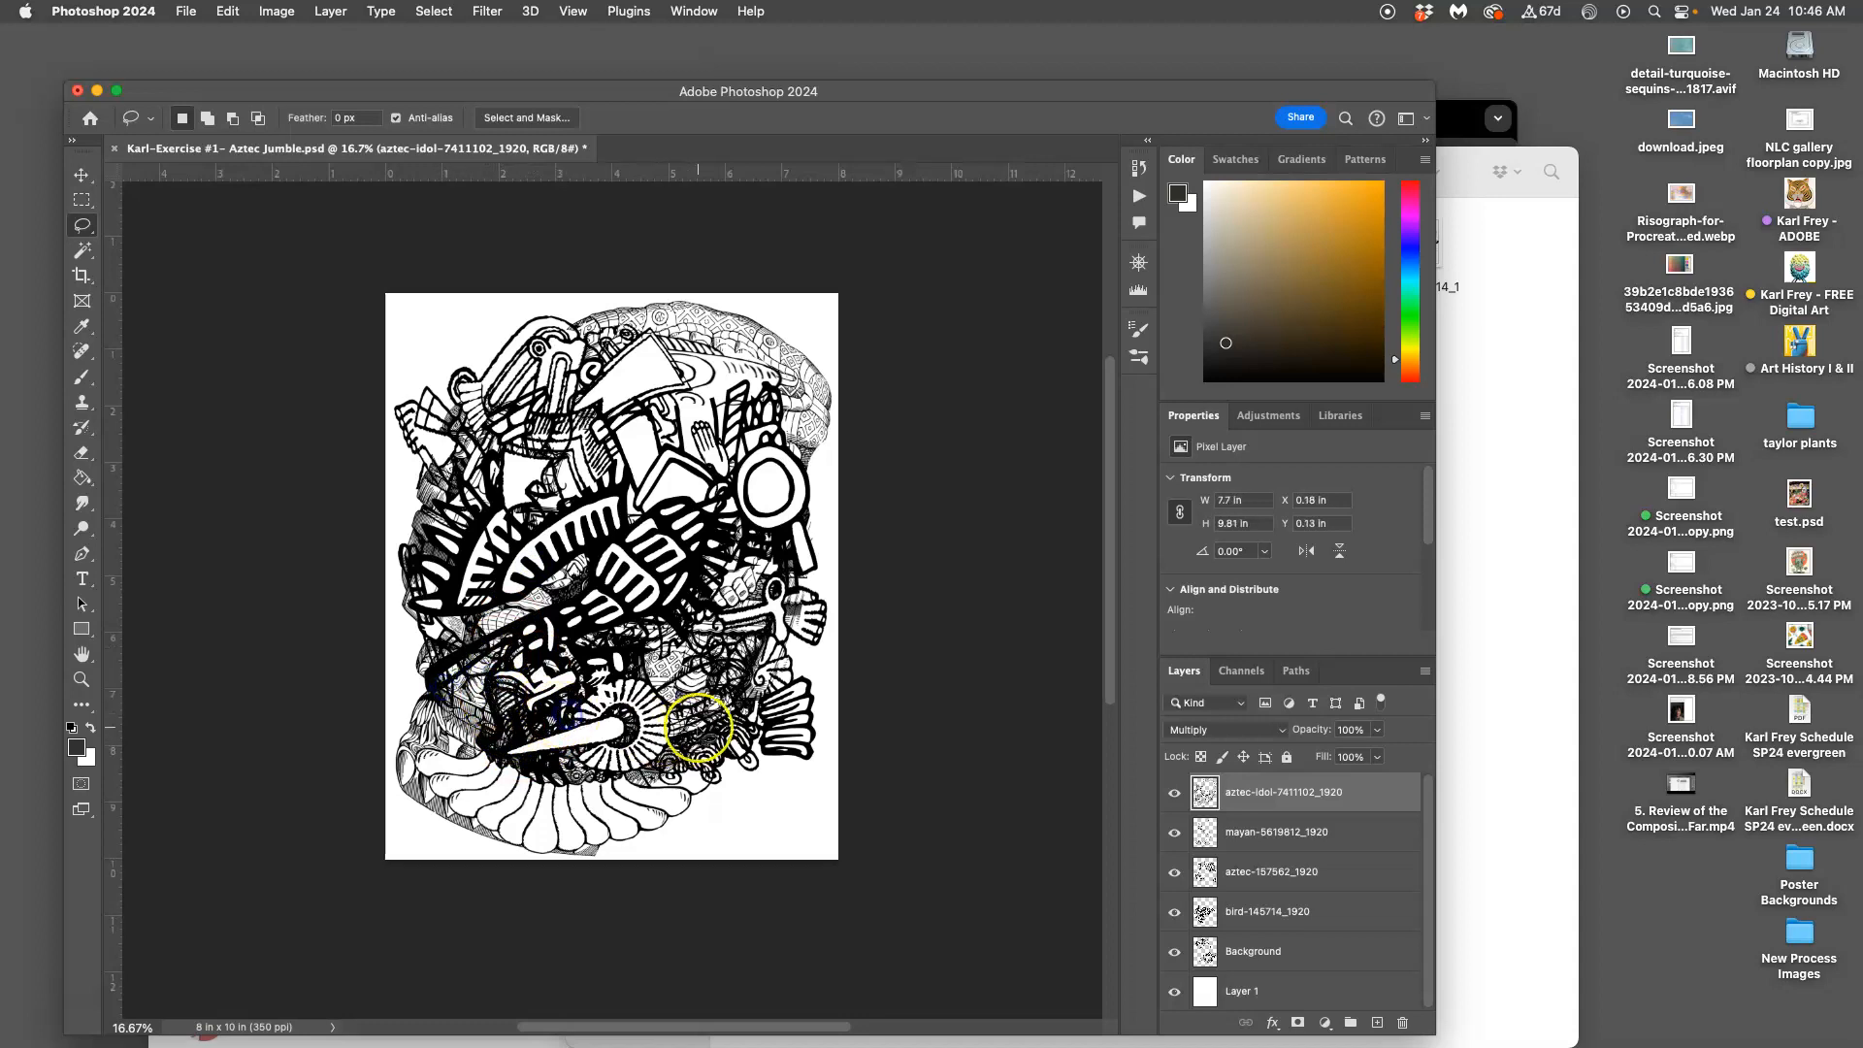
pyautogui.moveTo(653, 705)
pyautogui.mouseDown()
pyautogui.moveTo(714, 654)
pyautogui.moveTo(683, 759)
pyautogui.moveTo(743, 720)
pyautogui.mouseUp()
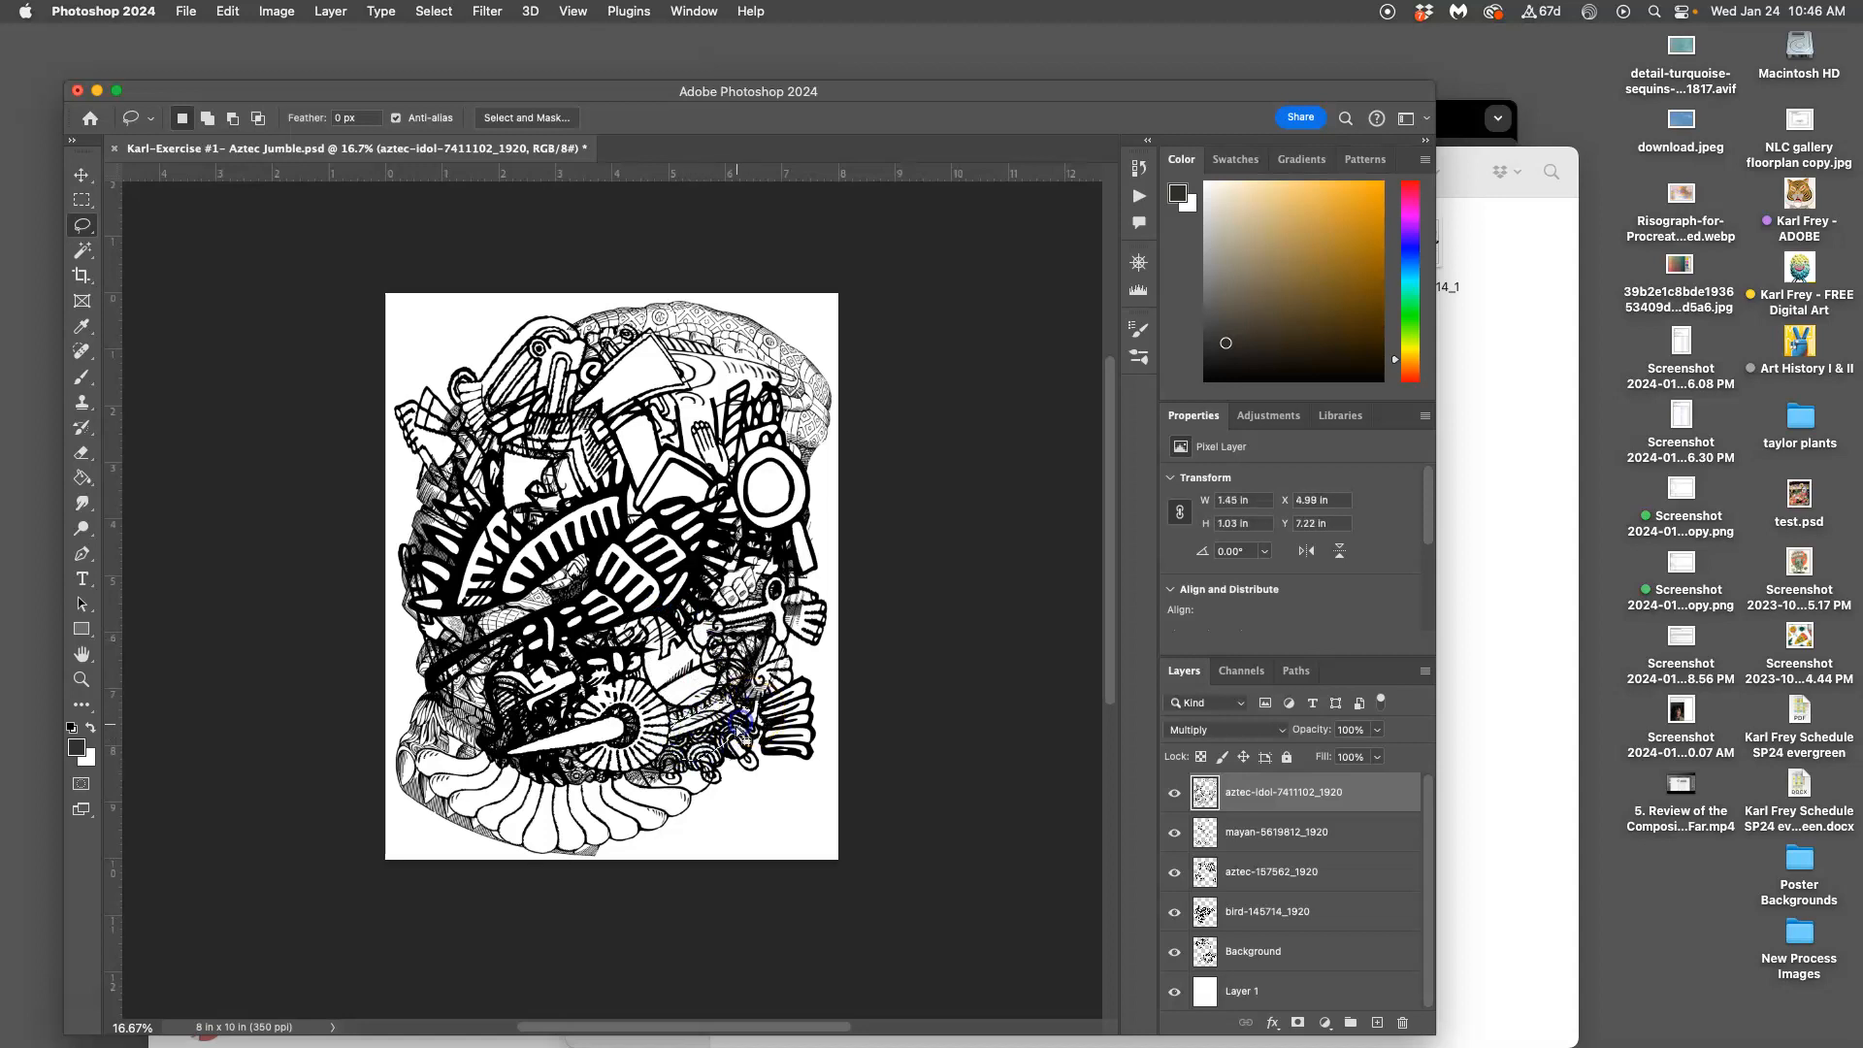
pyautogui.click(766, 682)
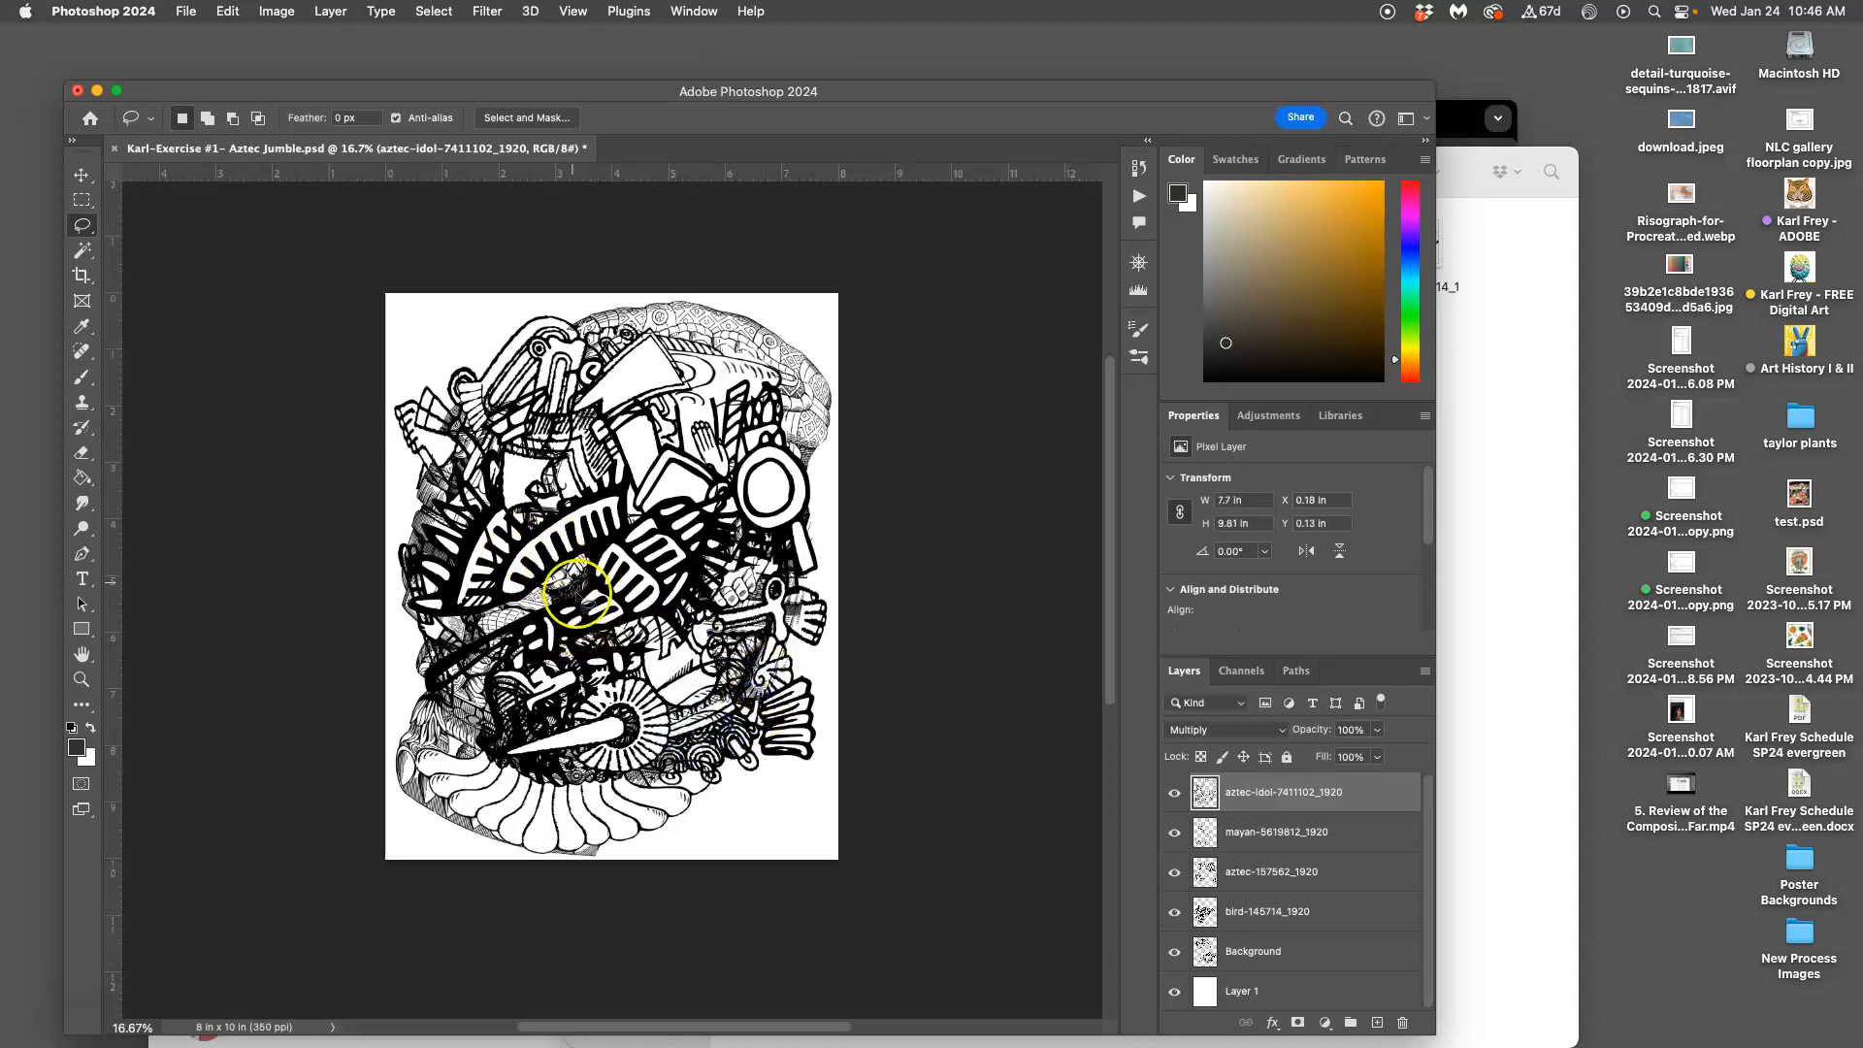
pyautogui.hscroll(-5, 538, 568)
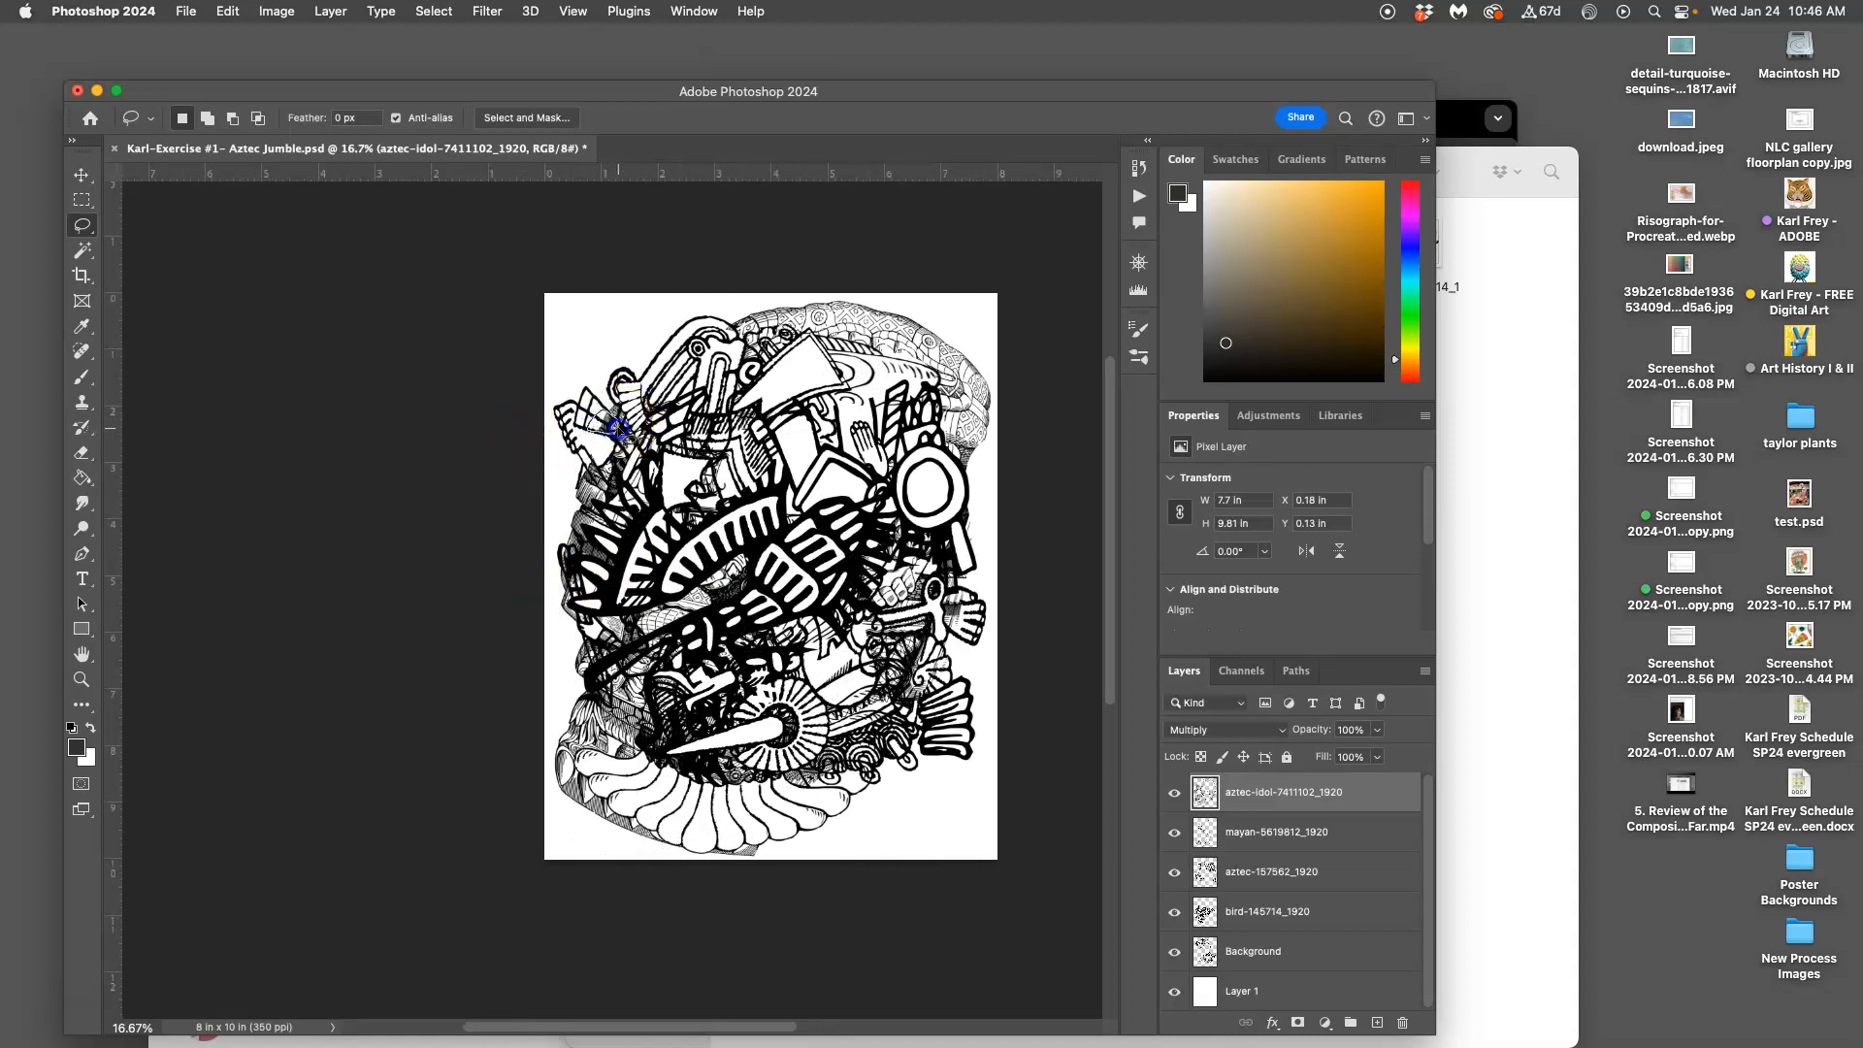
pyautogui.click(652, 466)
pyautogui.hscroll(1, 704, 516)
pyautogui.hscroll(4, 704, 516)
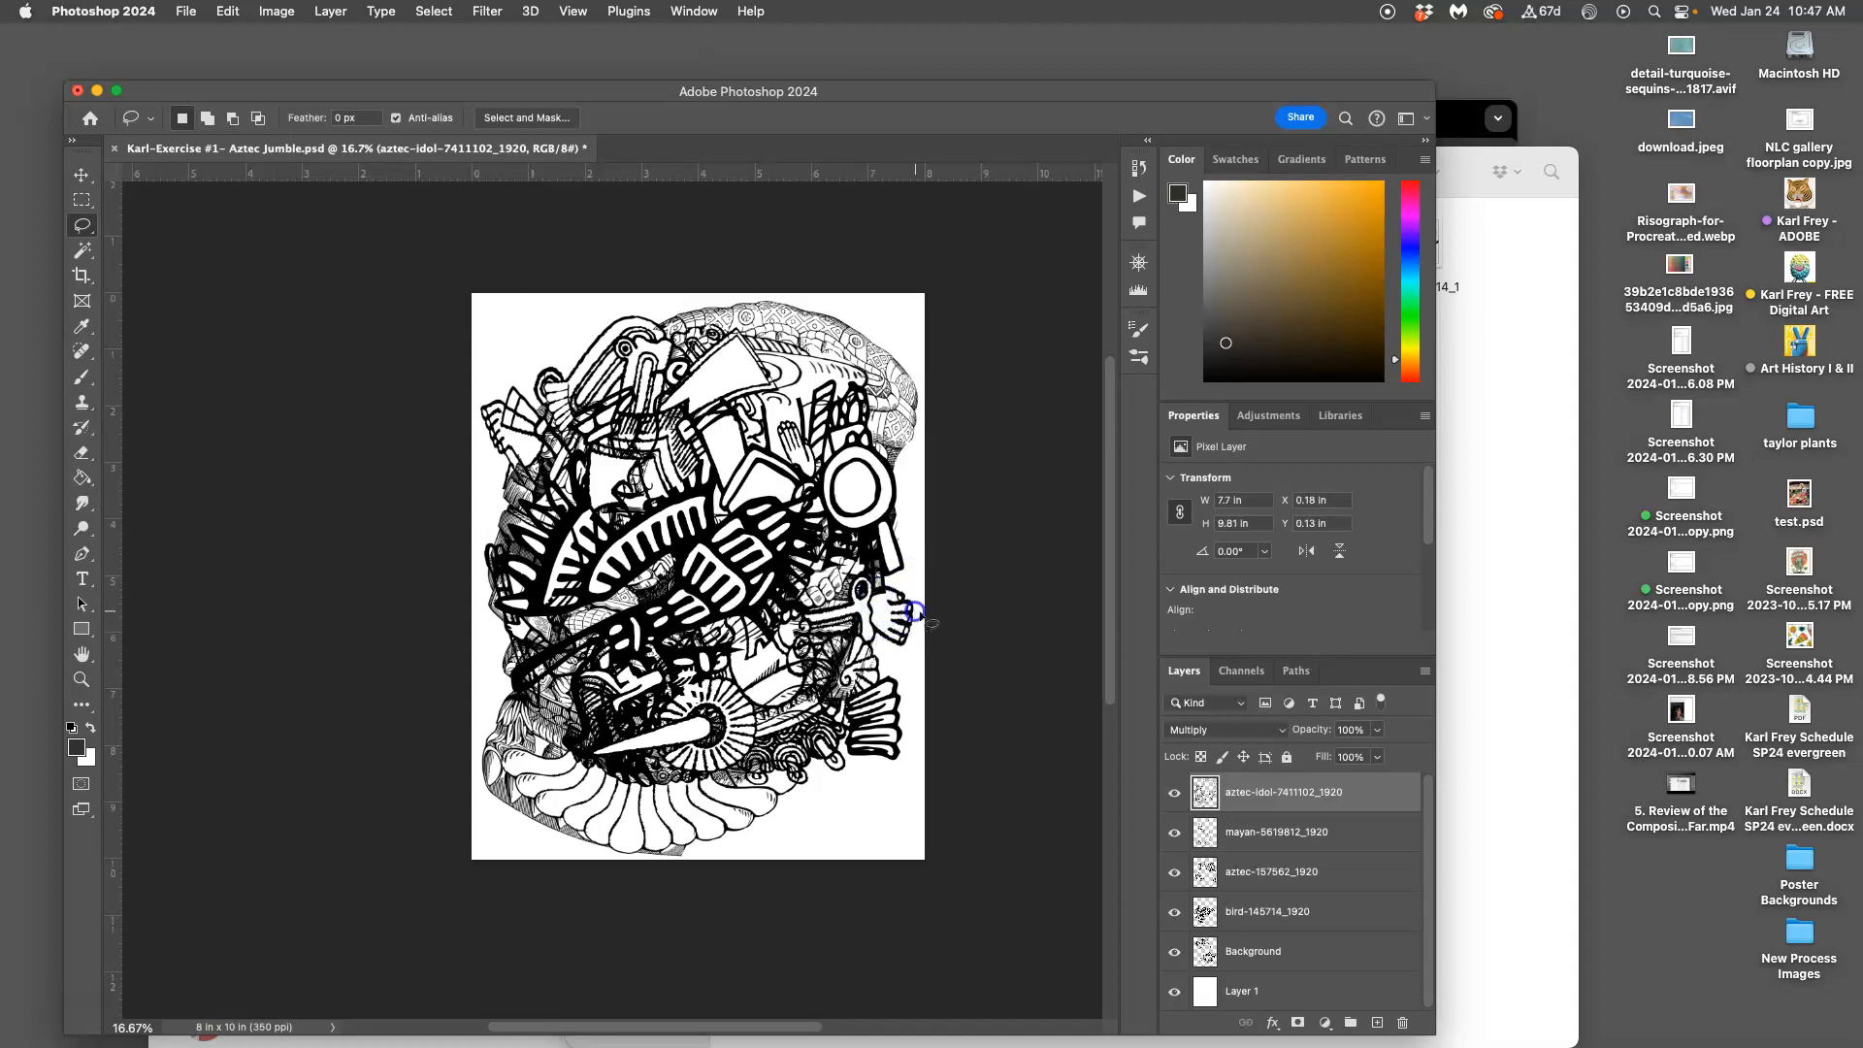
# Toggle the bird-145714_1920 layer to compare, then make aztec-idol-7411102_1920 the active layer
pyautogui.click(762, 659)
pyautogui.click(1174, 912)
pyautogui.click(1174, 912)
pyautogui.click(1230, 912)
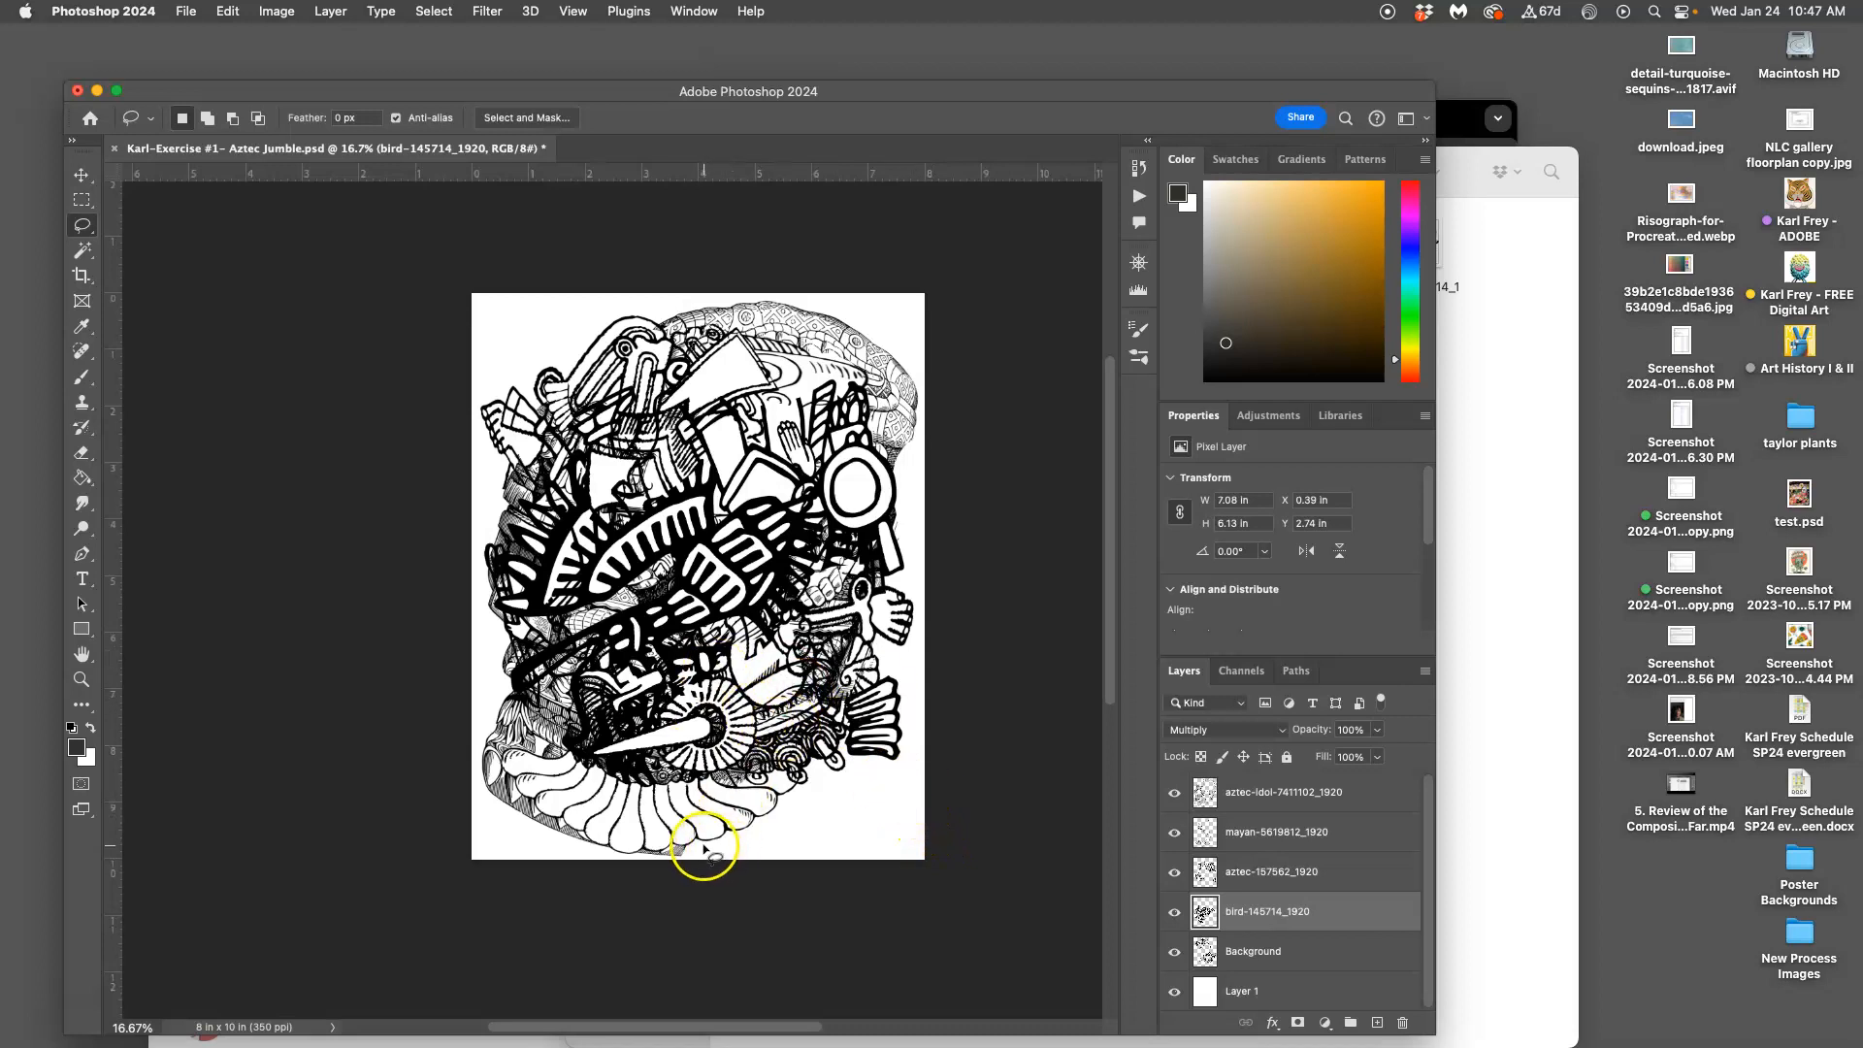
pyautogui.click(1275, 790)
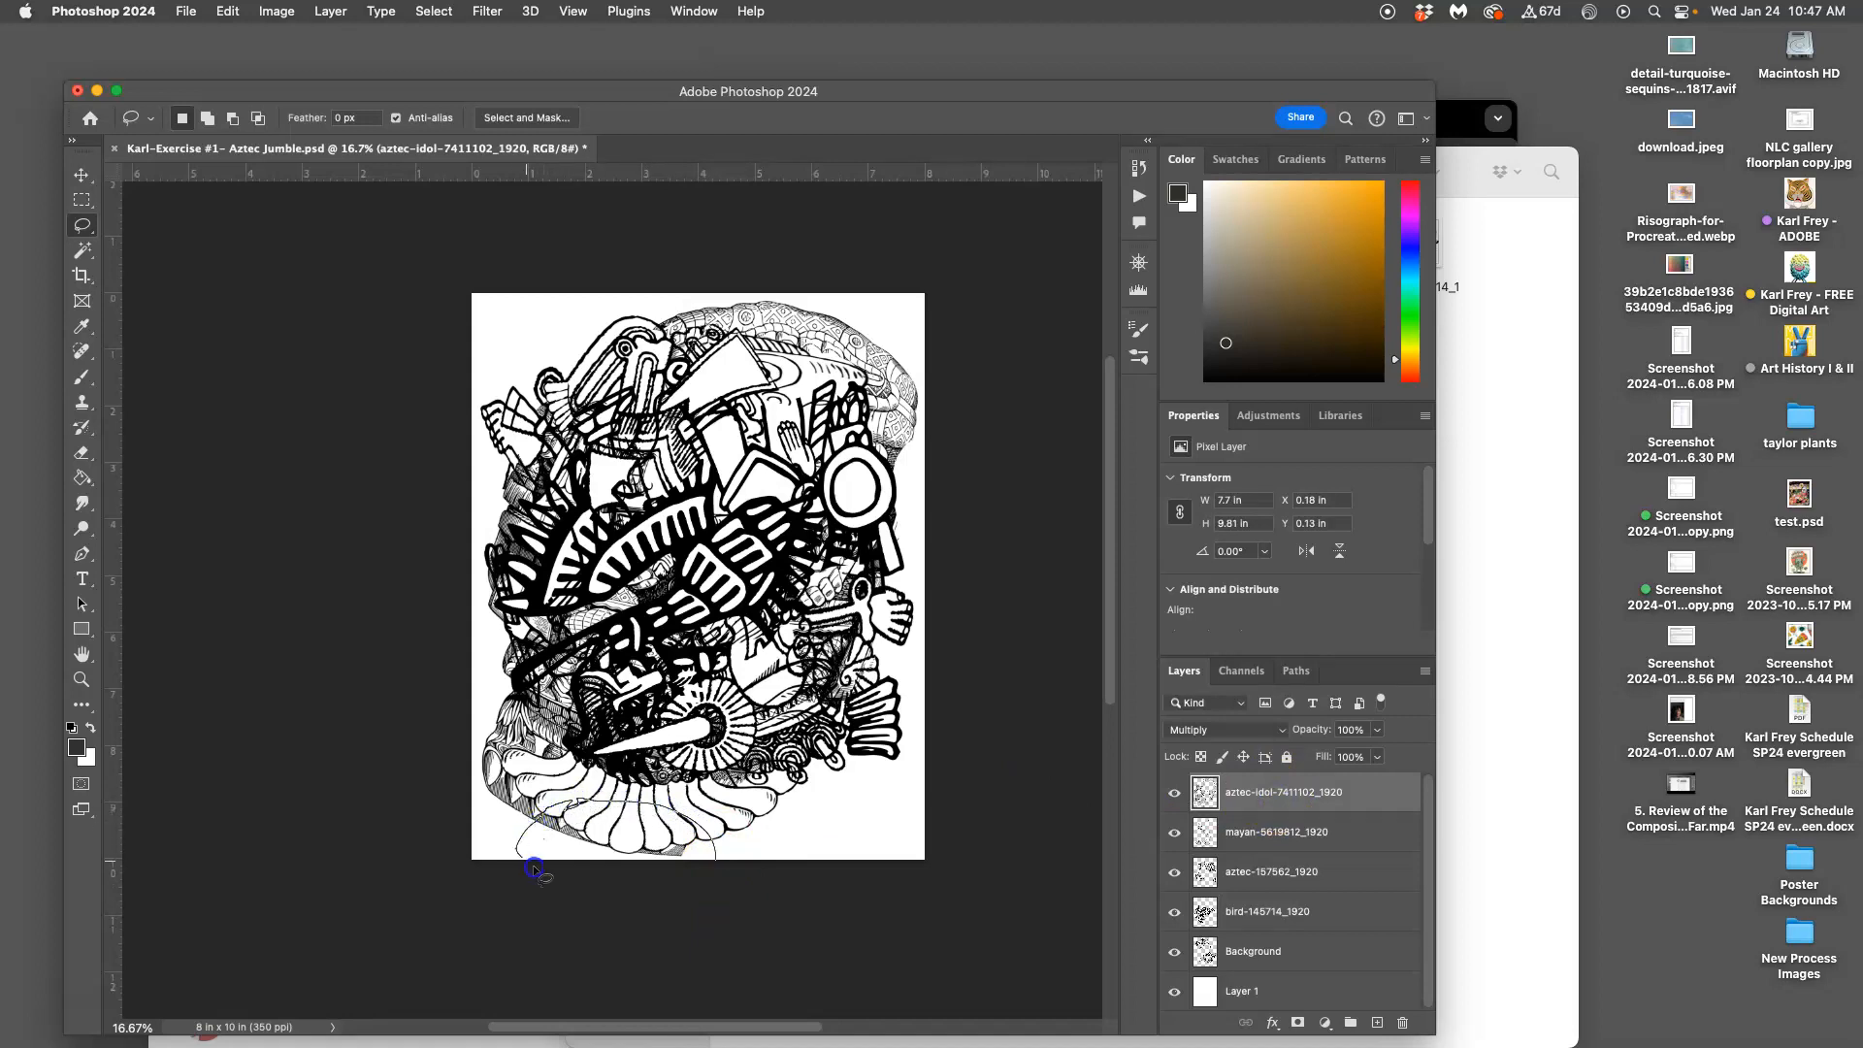
# Clear the small selections at the artwork's bottom, zoom in to inspect, then back out to 16.7%
pyautogui.click(810, 930)
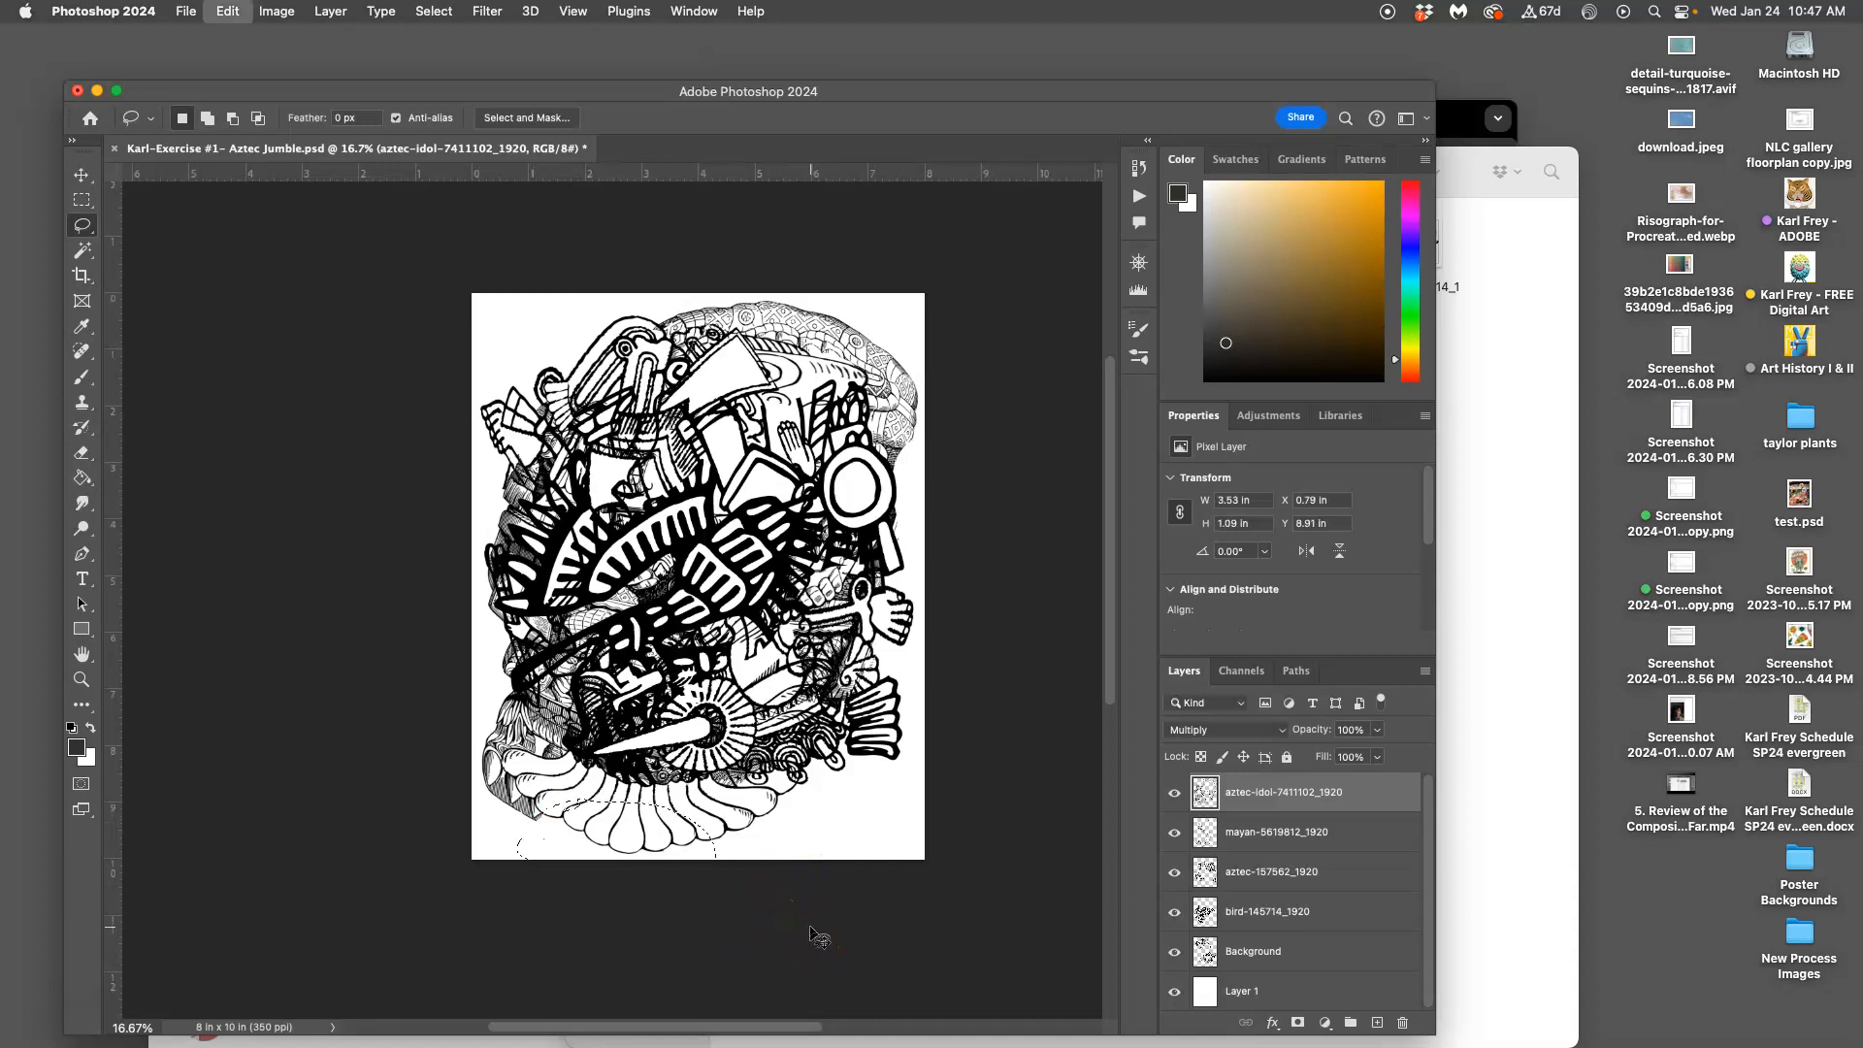
pyautogui.click(707, 841)
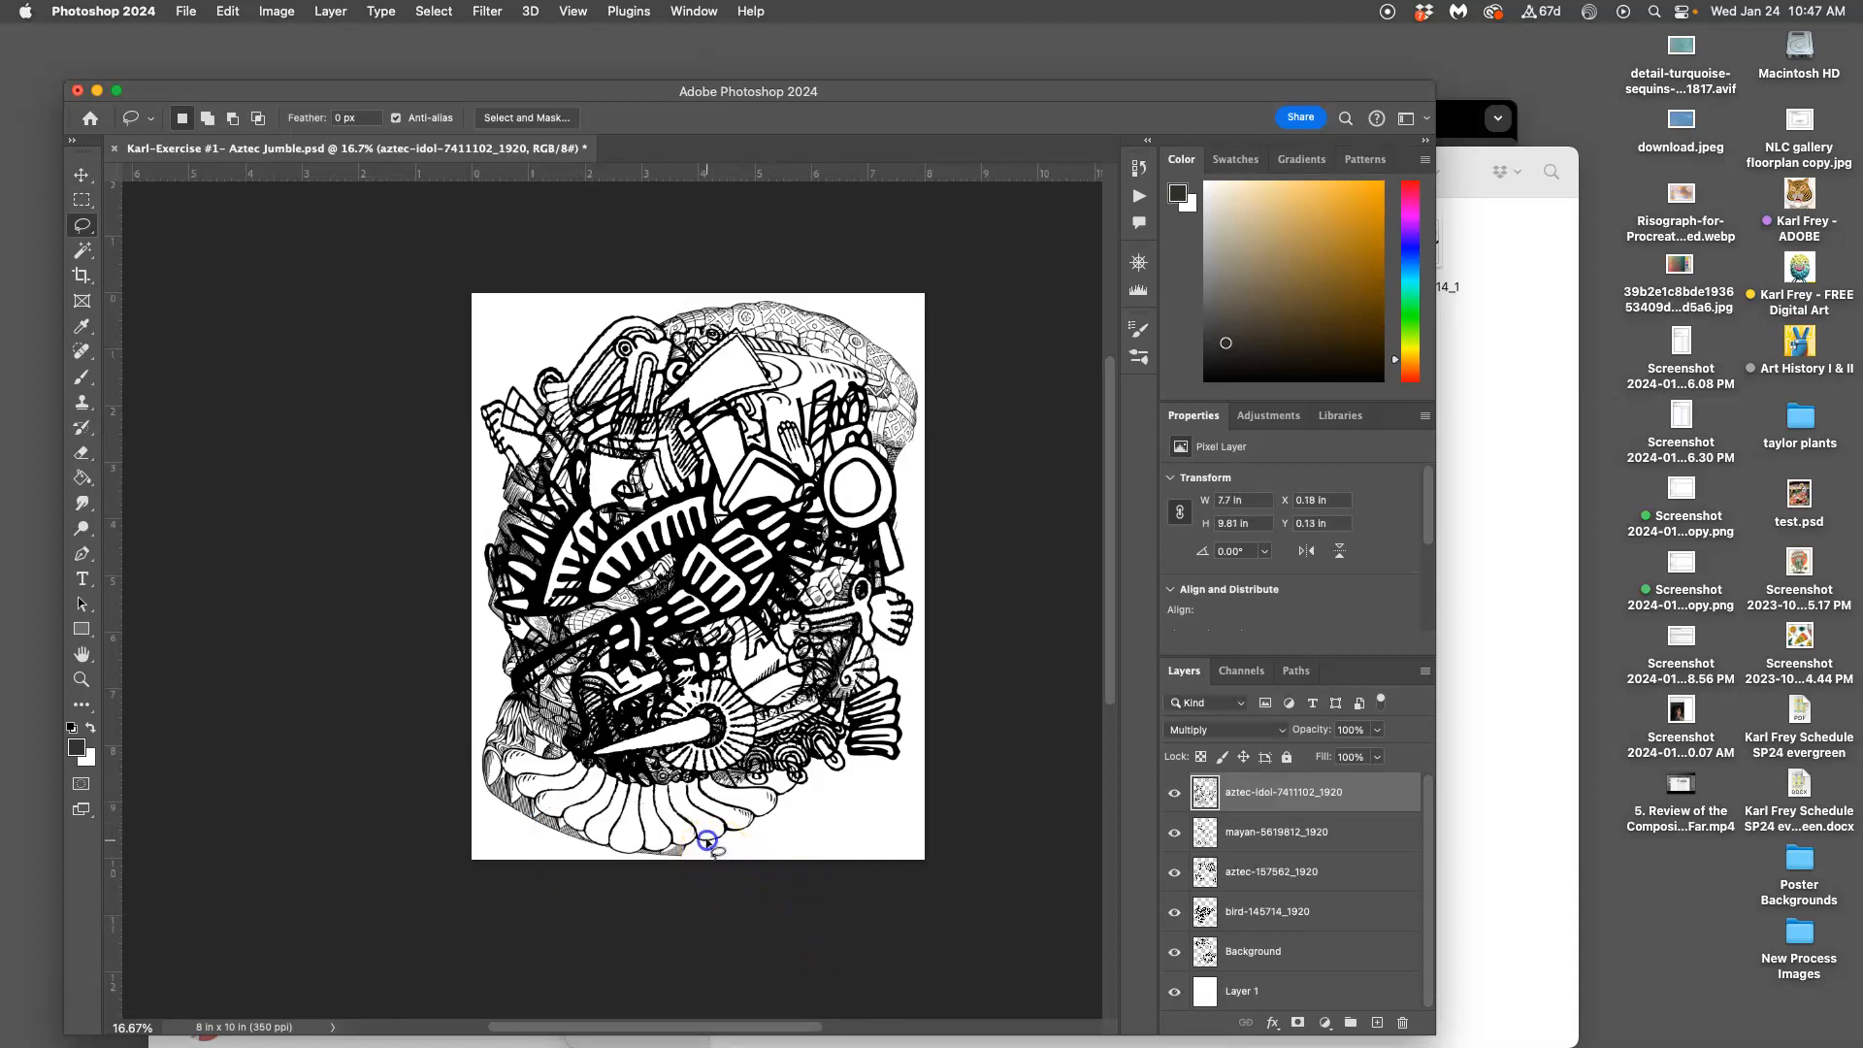
pyautogui.click(768, 886)
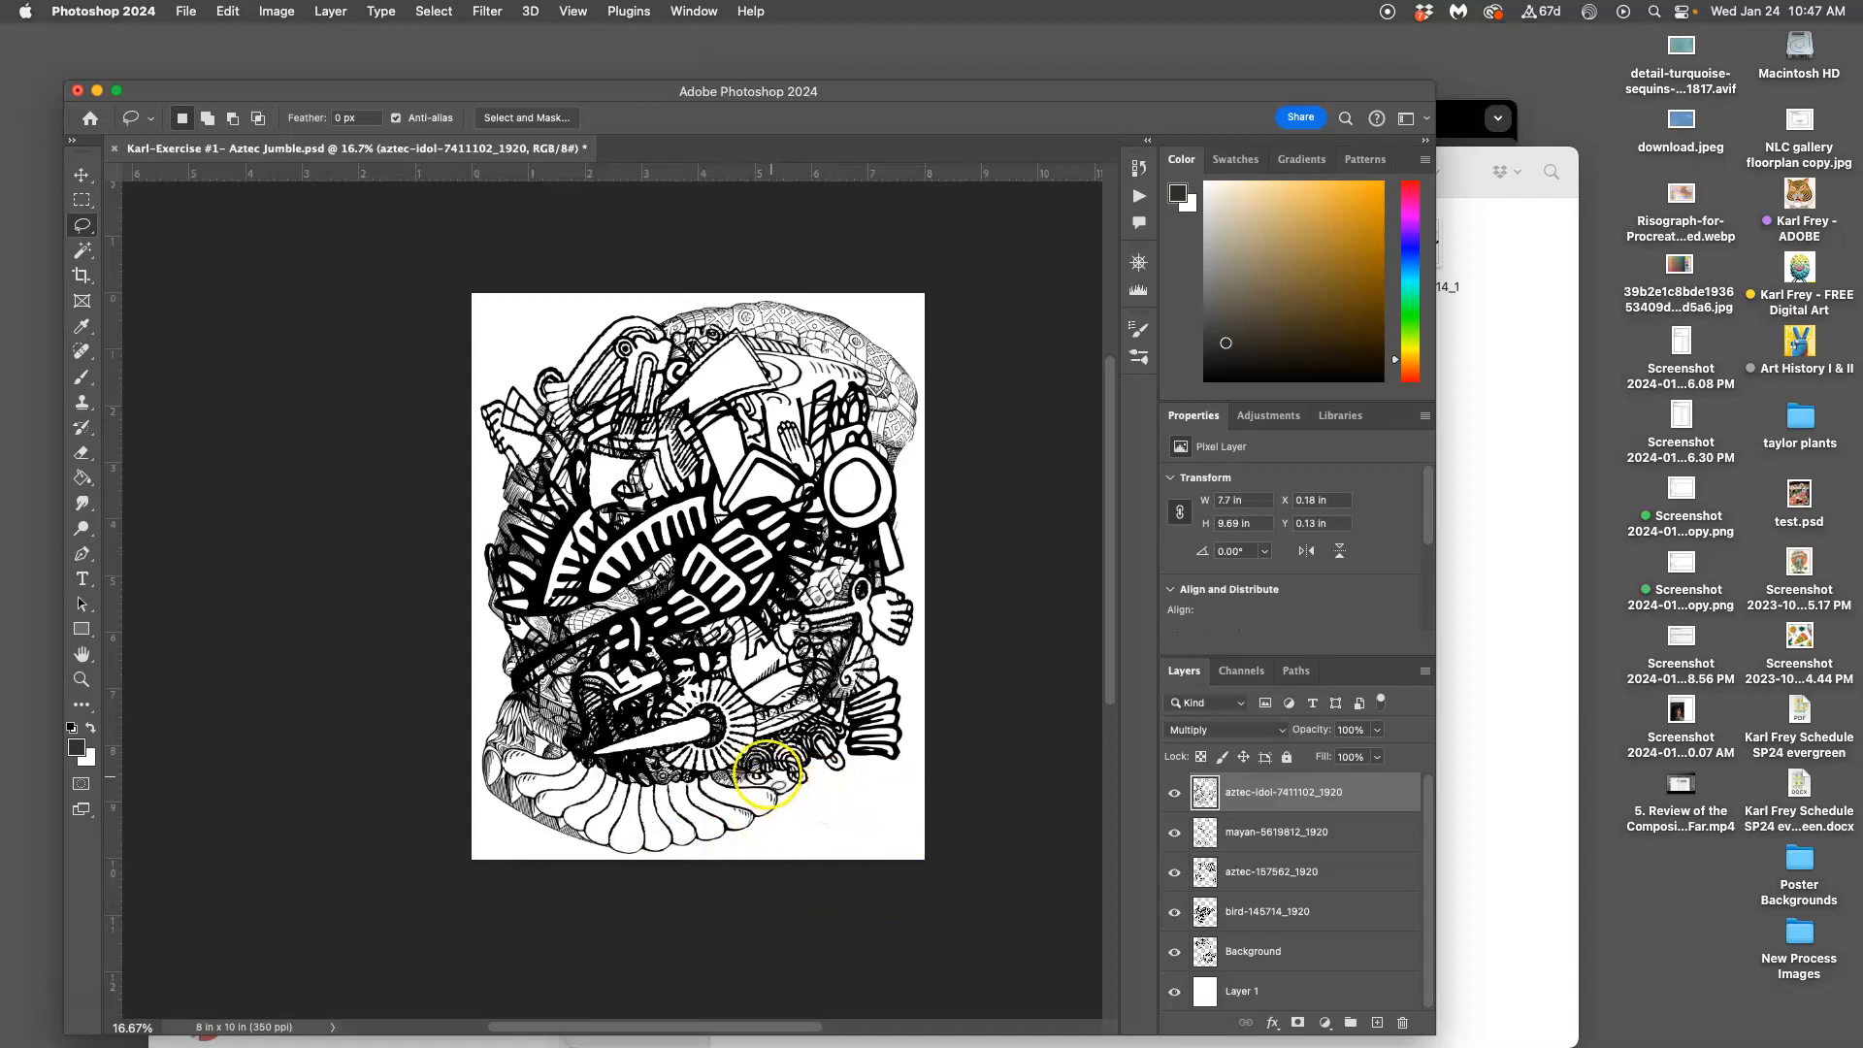
pyautogui.click(849, 830)
pyautogui.press('super+equal')
pyautogui.press('super+equal')
pyautogui.press('super+equal')
pyautogui.press('super+equal')
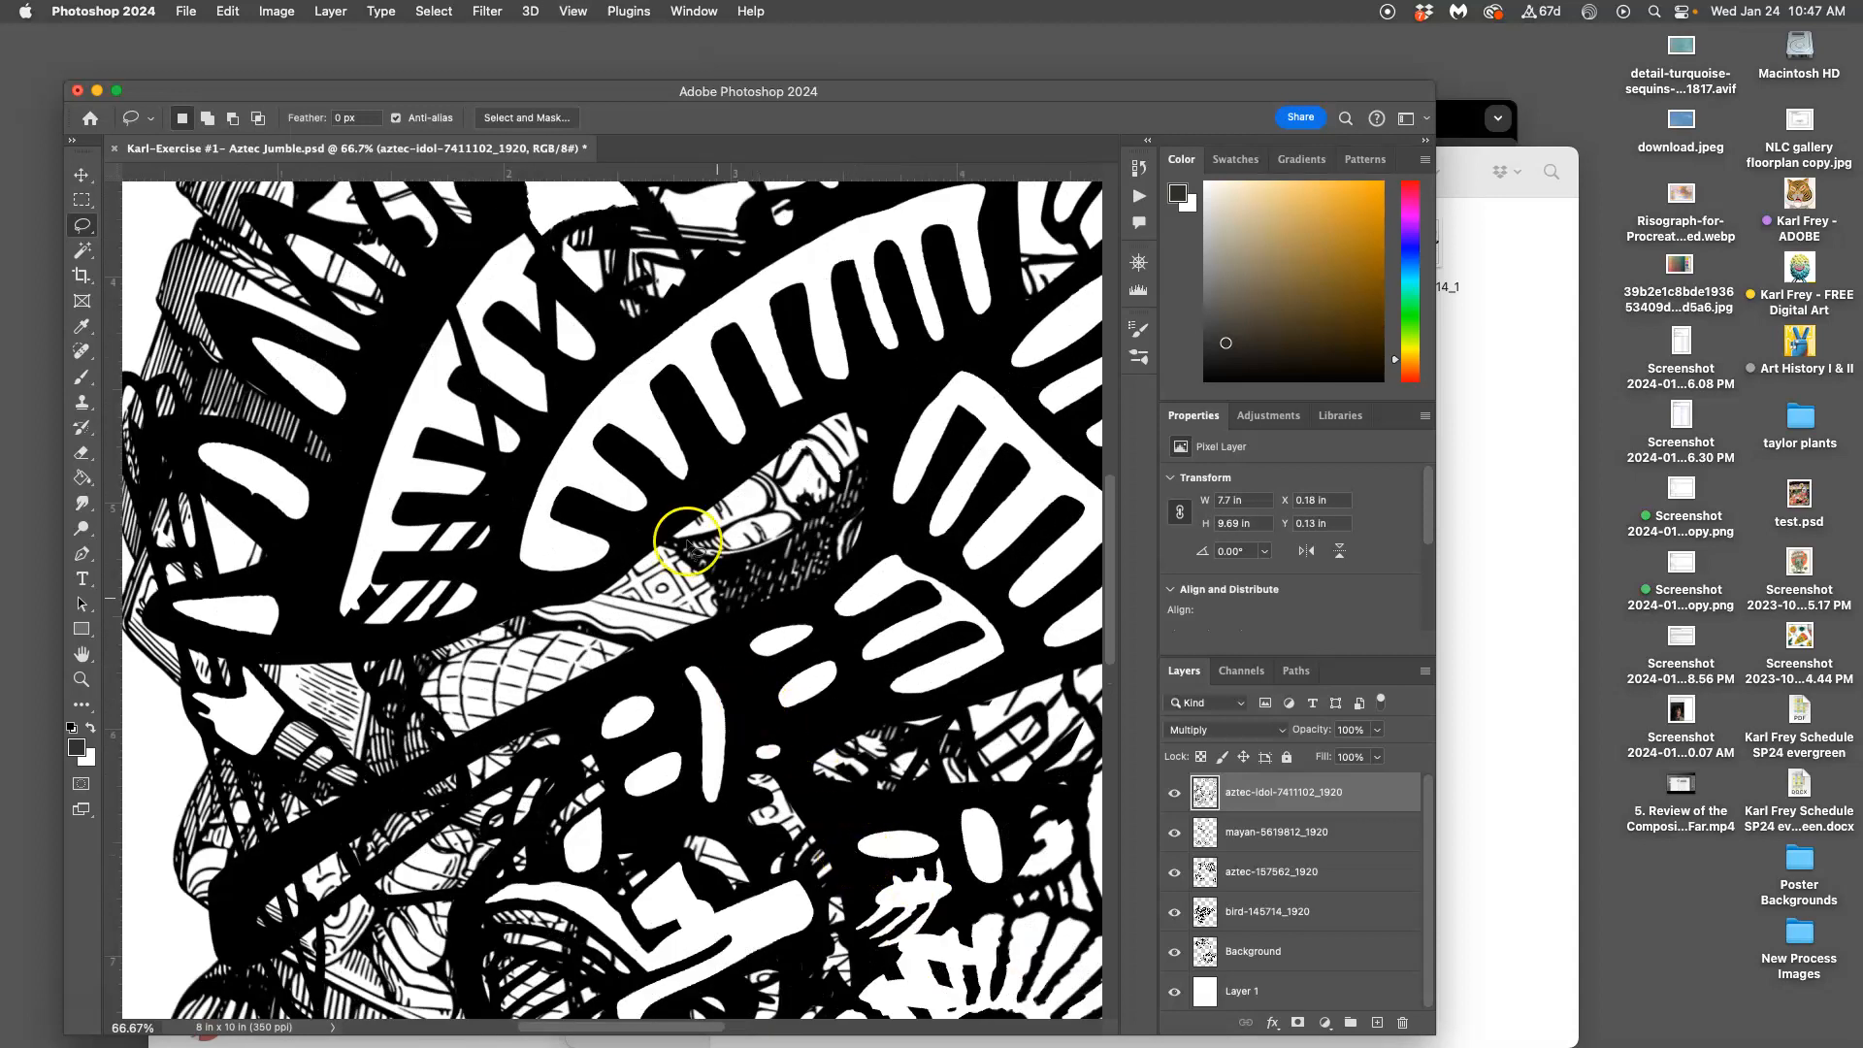
pyautogui.press('super+minus')
pyautogui.press('super+minus')
pyautogui.press('super+minus')
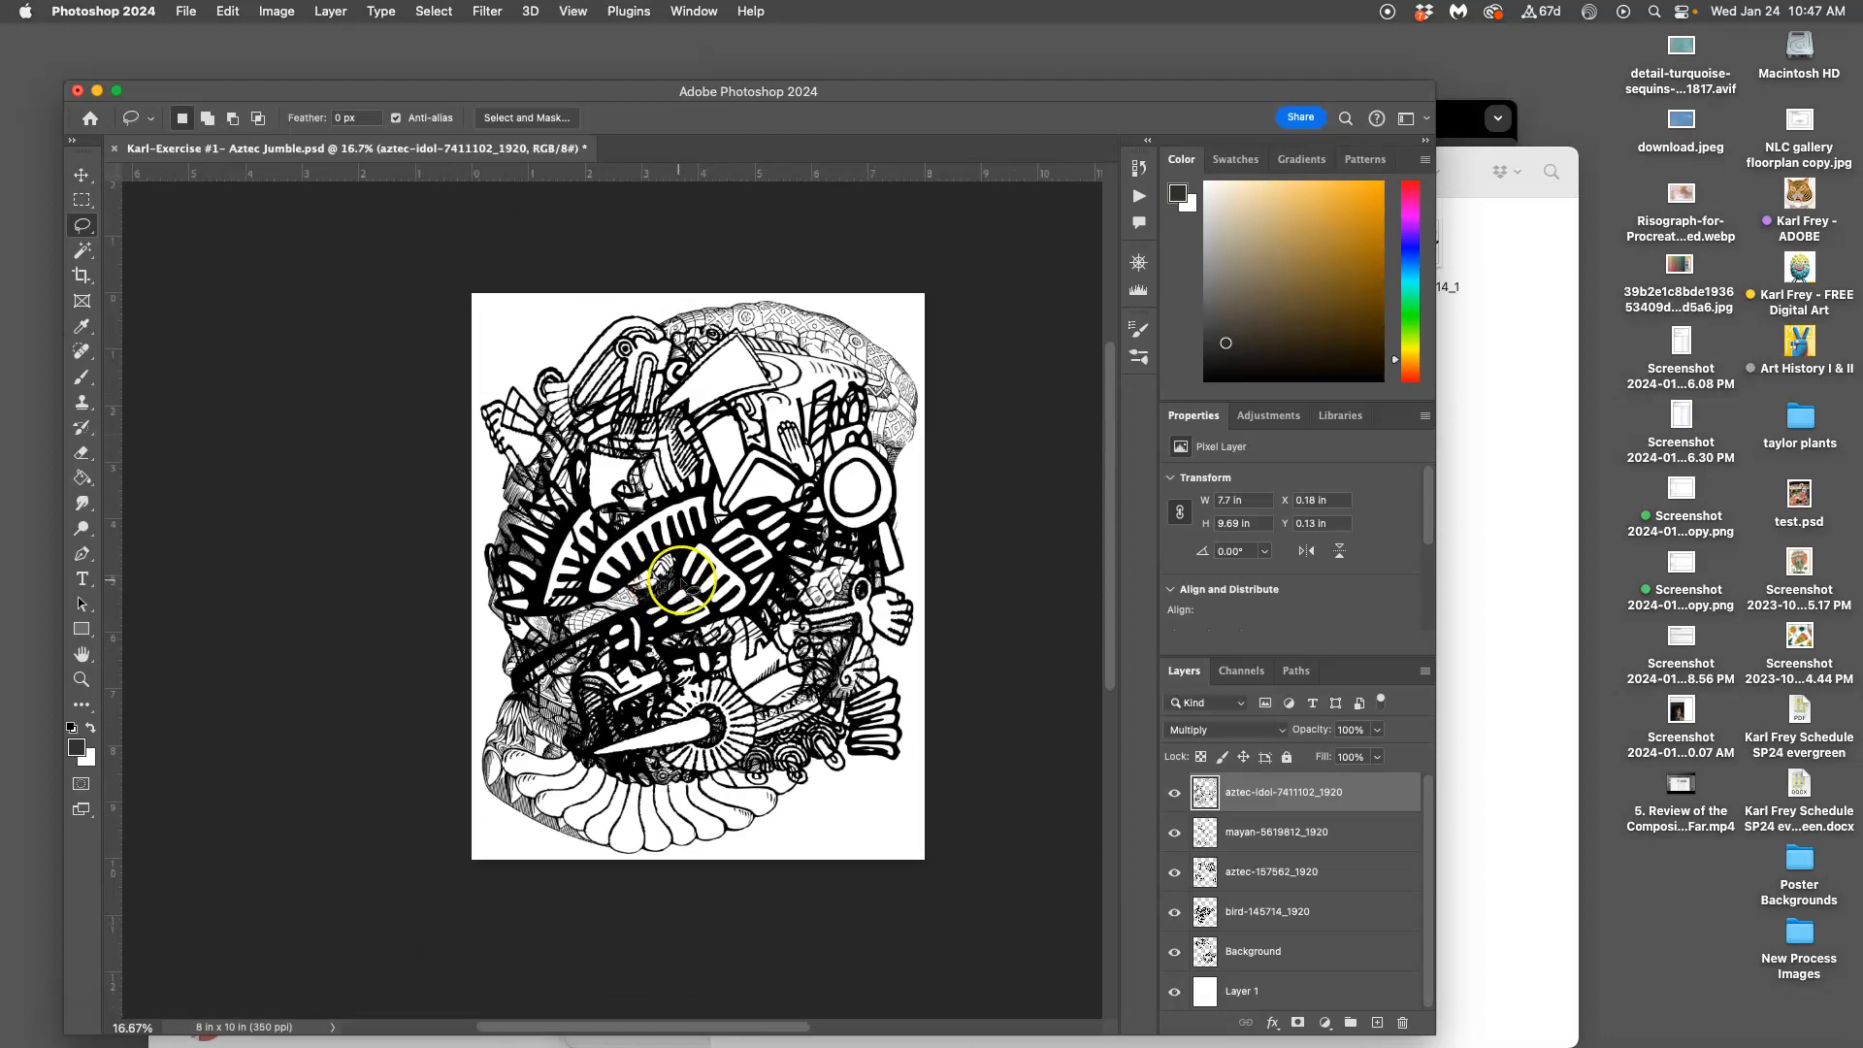
pyautogui.press('super+minus')
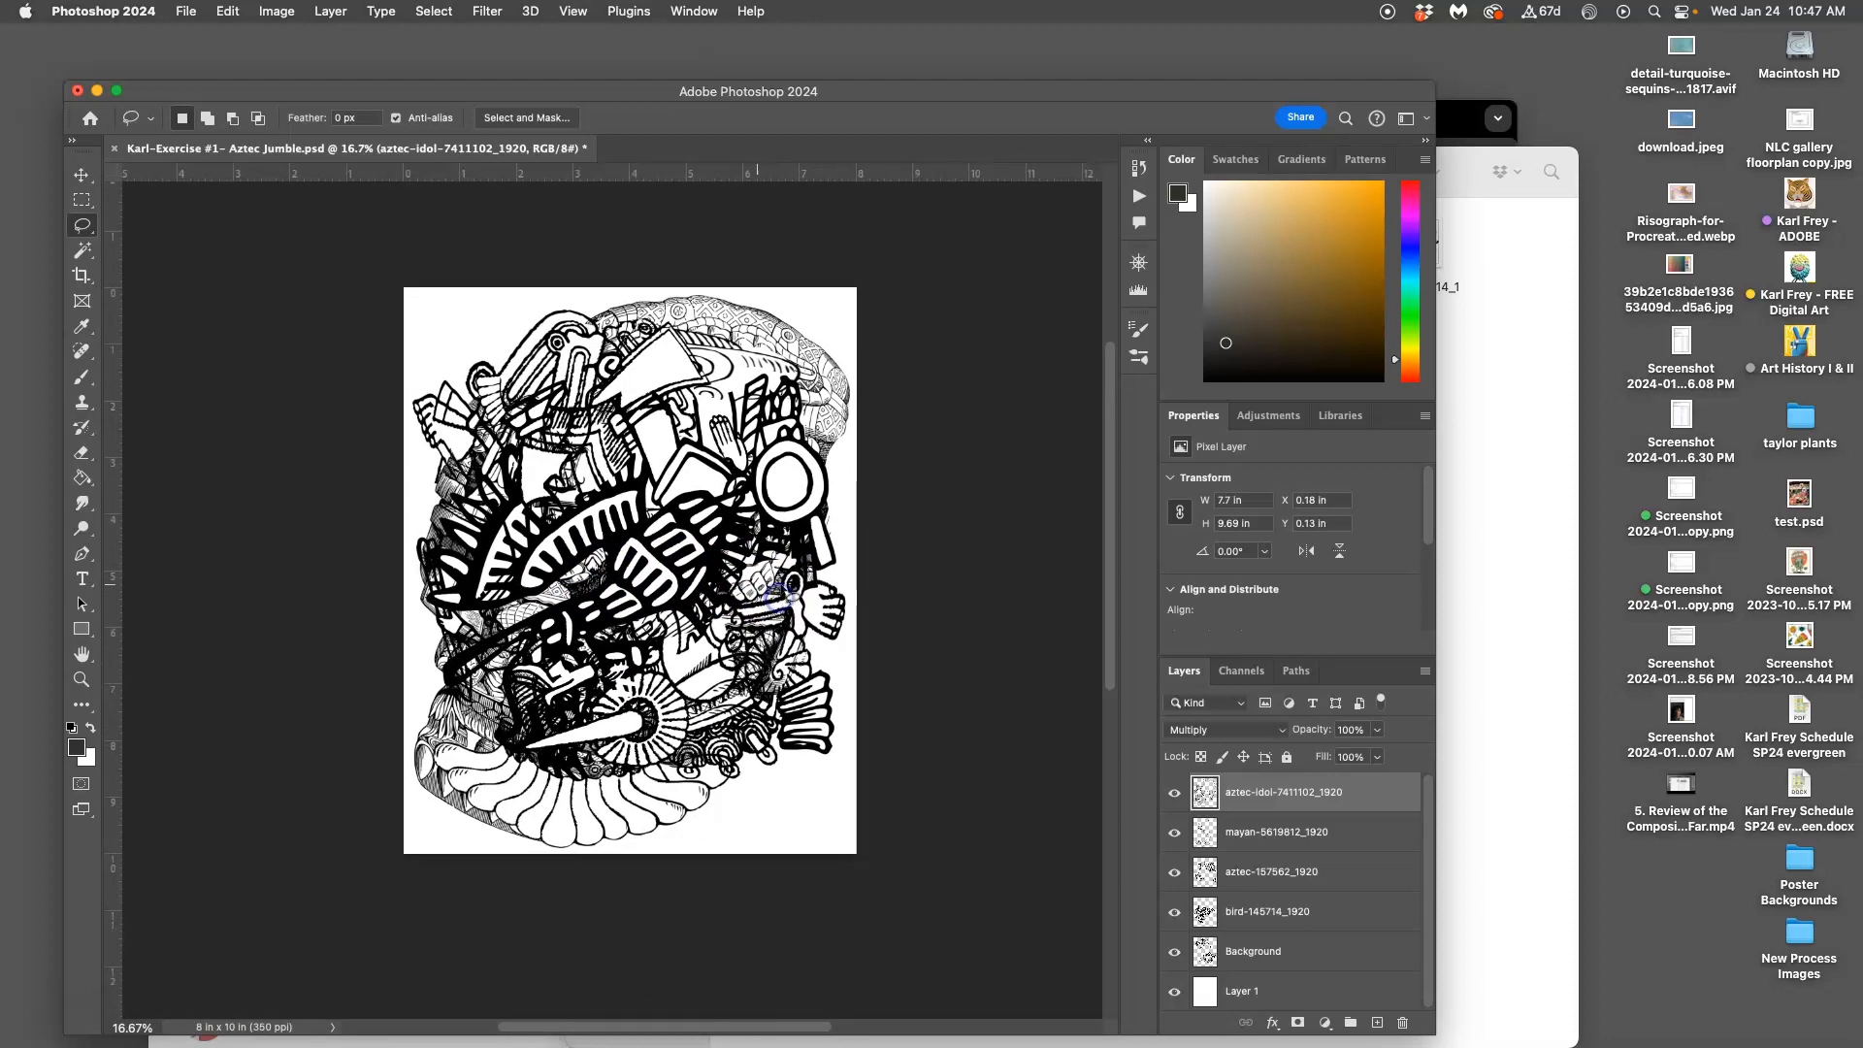
# Merge all visible artwork into a new Layer 2 at the top of the stack
pyautogui.click(1283, 794)
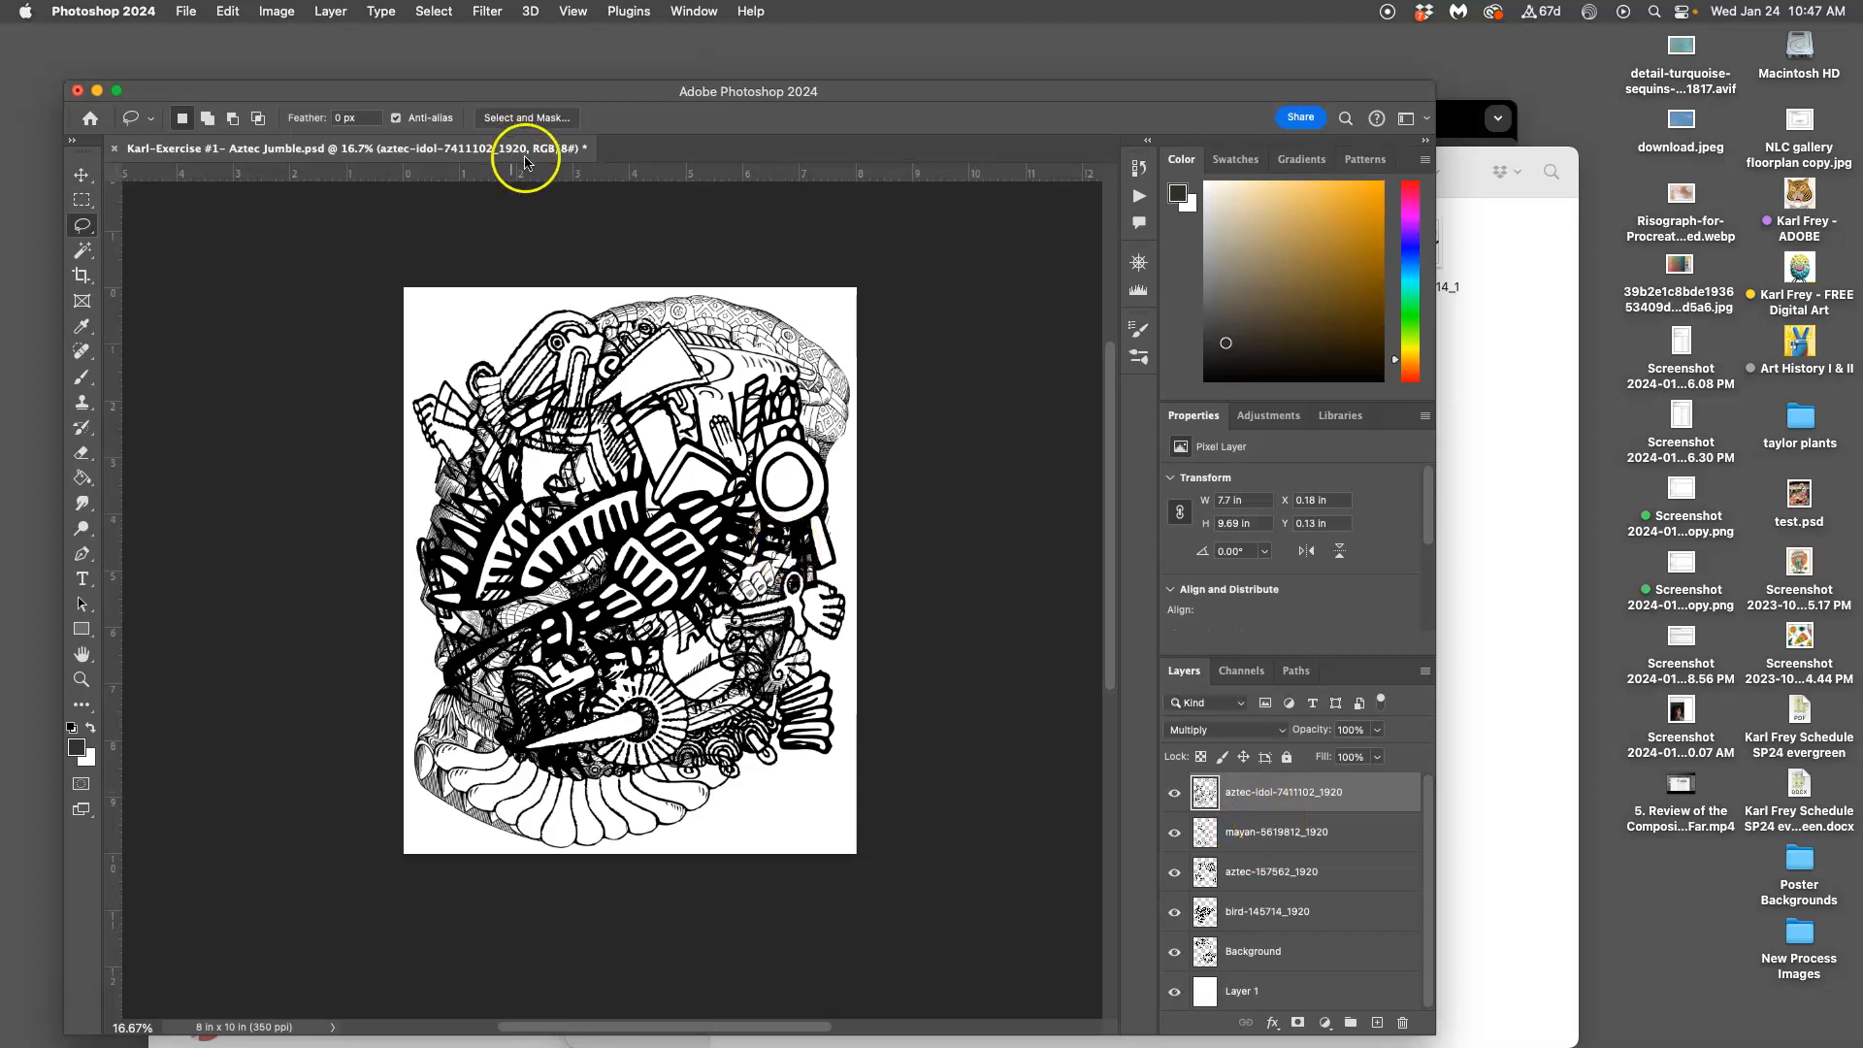
pyautogui.click(330, 12)
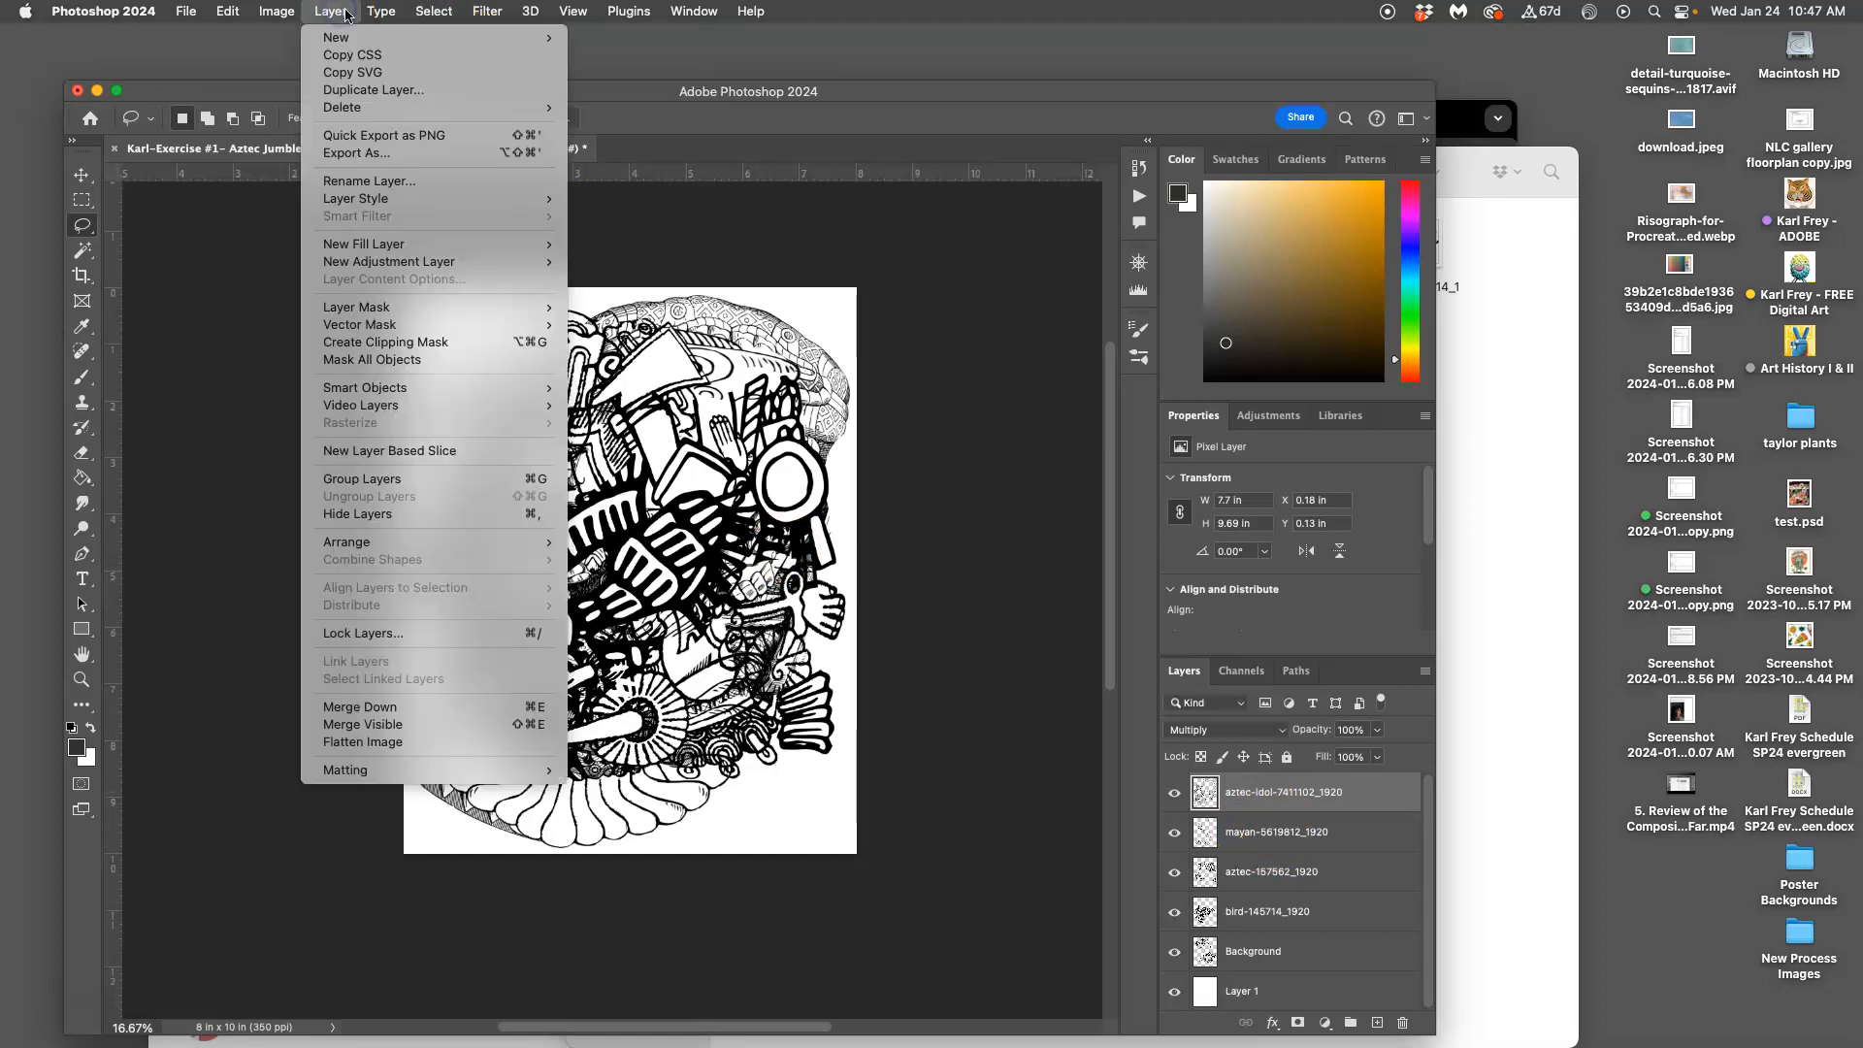
pyautogui.keyDown('alt'); pyautogui.click(397, 730); pyautogui.keyUp('alt')
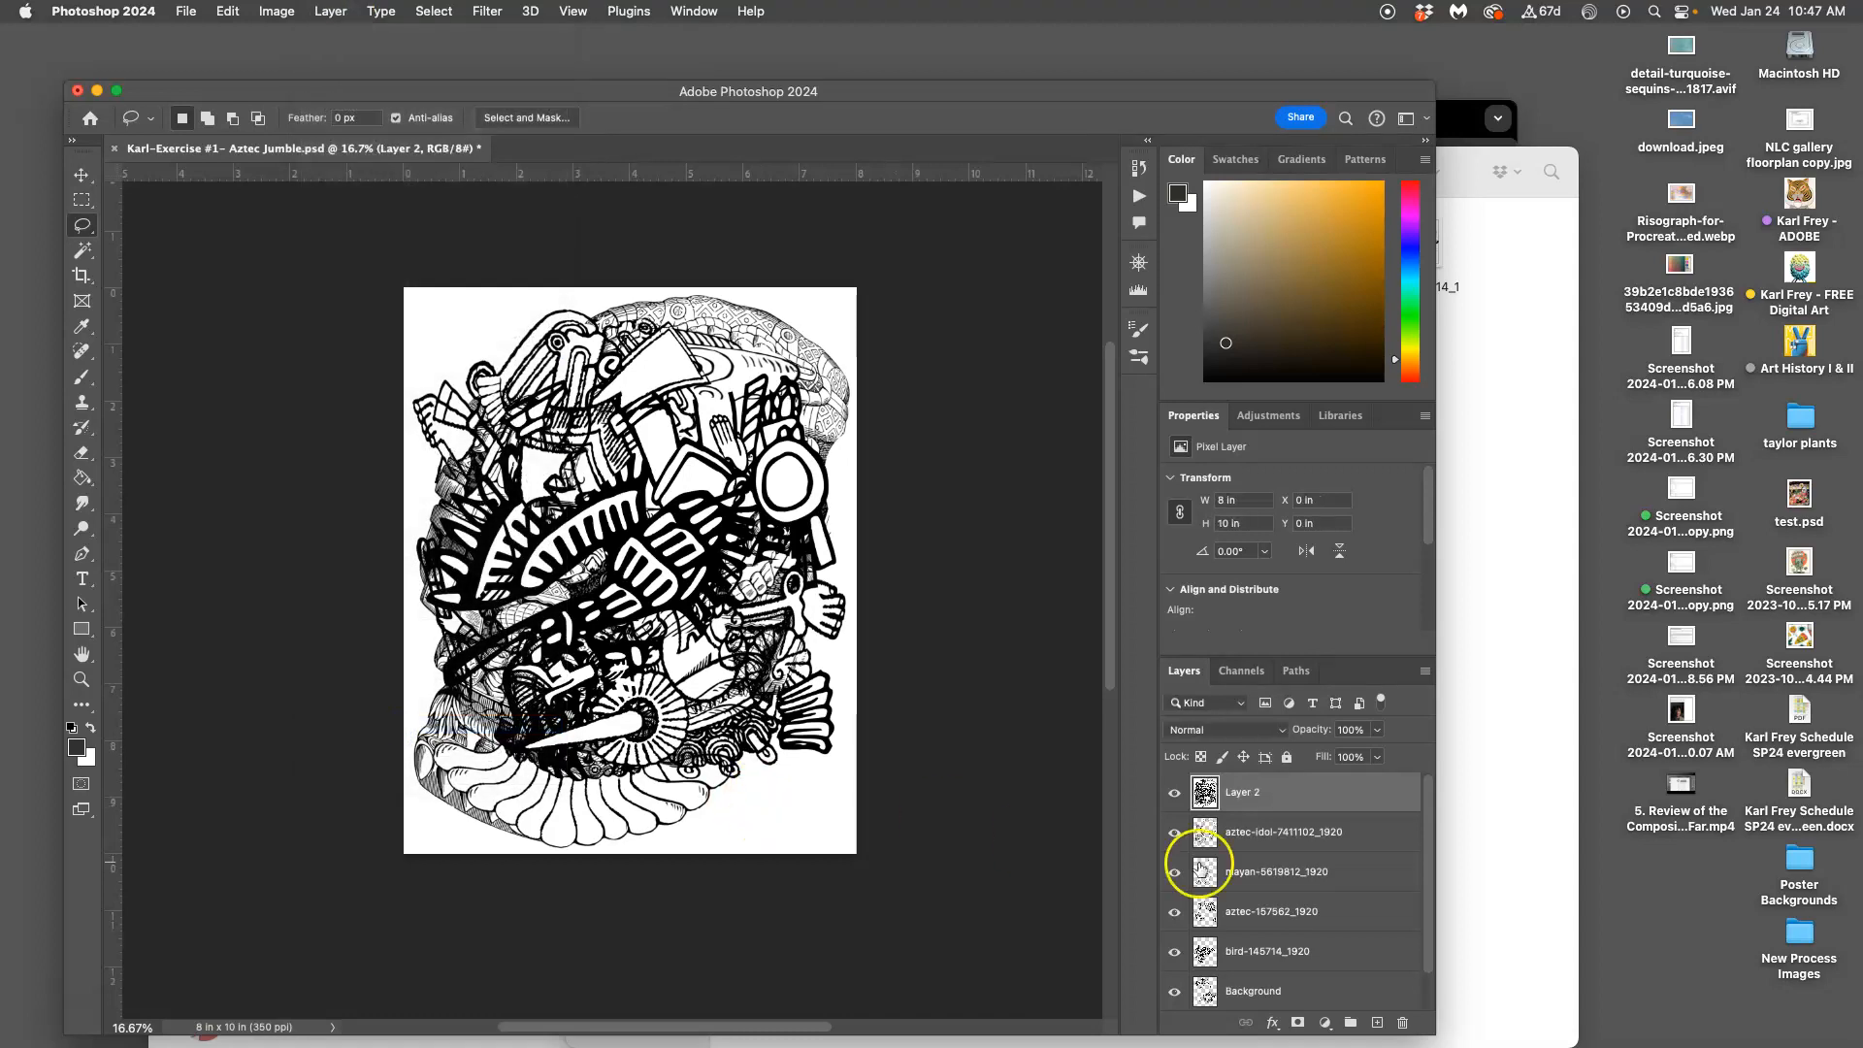
# Hide the original layers beneath Layer 2, select it, and zoom in to inspect the merged art
pyautogui.click(1175, 832)
pyautogui.click(1173, 957)
pyautogui.scroll(-2, 1242, 916)
pyautogui.scroll(2, 1242, 914)
pyautogui.click(1249, 796)
pyautogui.click(1177, 796)
pyautogui.click(1177, 795)
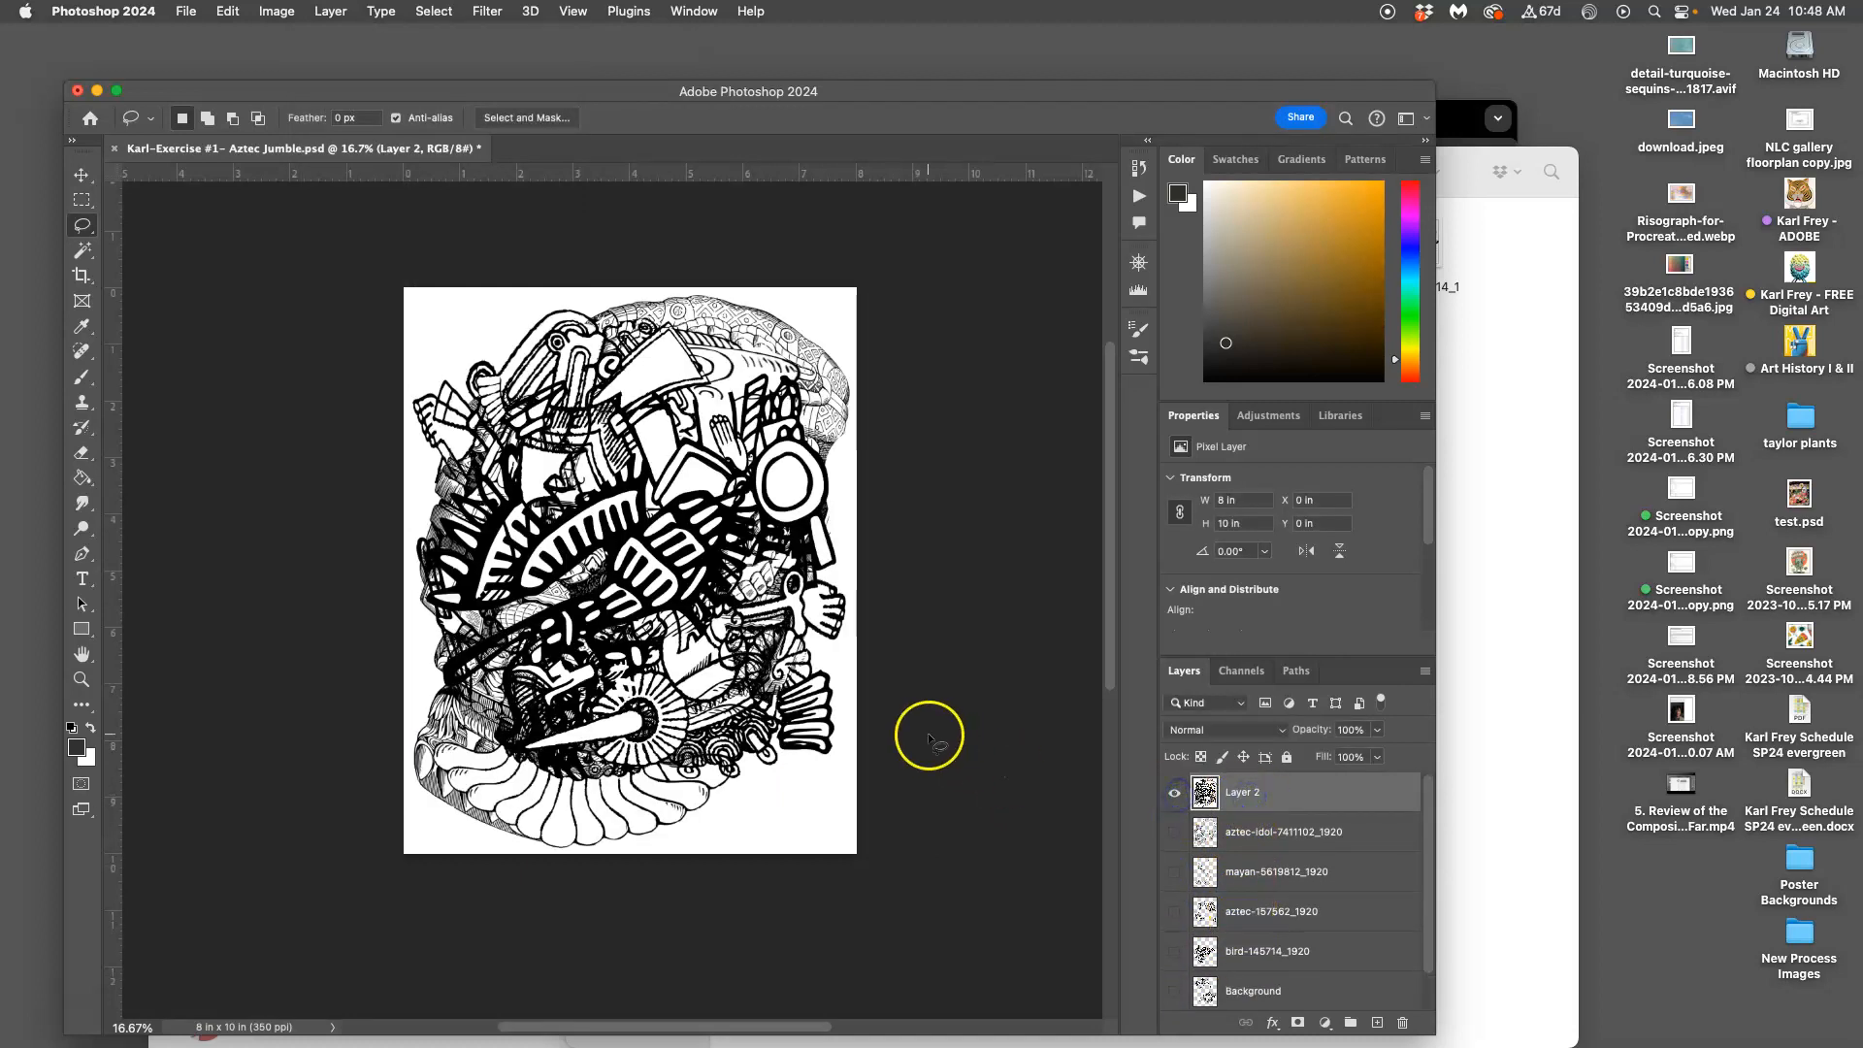
pyautogui.press('super+plus')
pyautogui.press('super+plus')
pyautogui.press('super+plus')
pyautogui.press('super+plus')
pyautogui.press('super+plus')
pyautogui.press('super+plus')
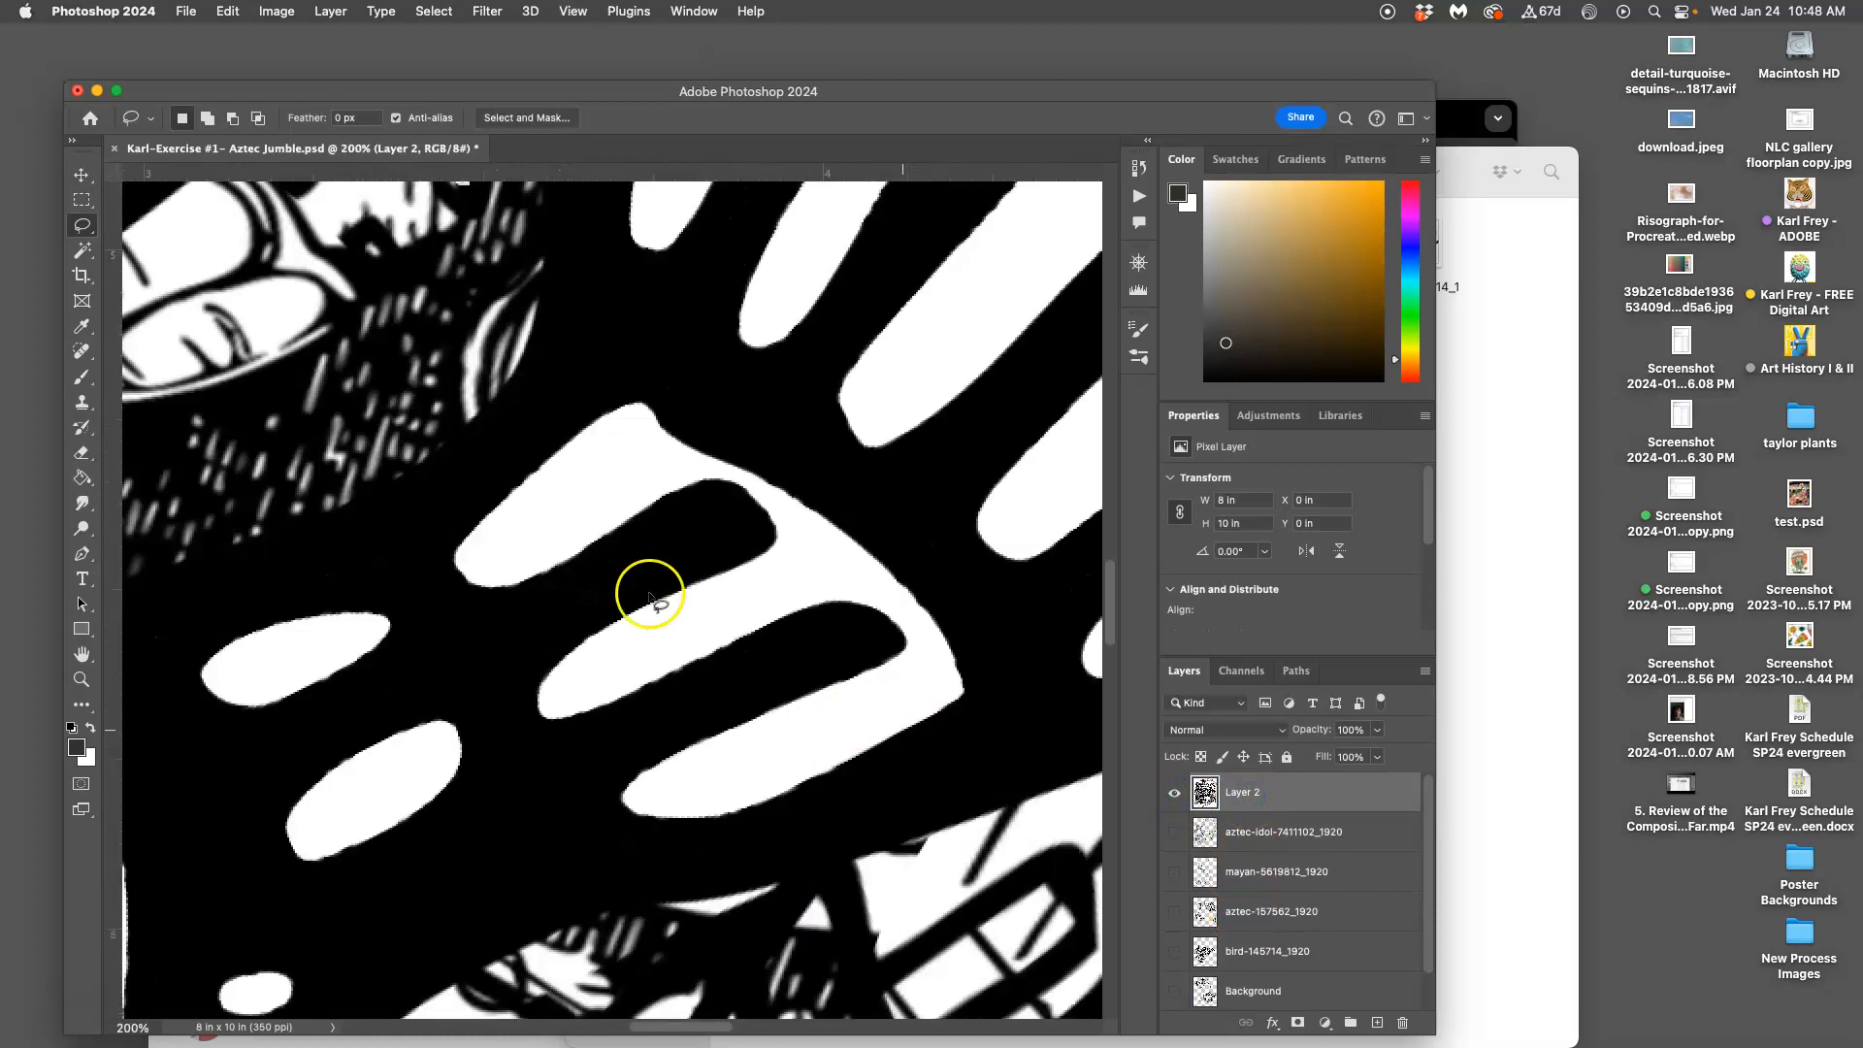
pyautogui.hscroll(-10, 539, 475)
pyautogui.scroll(-3, 539, 476)
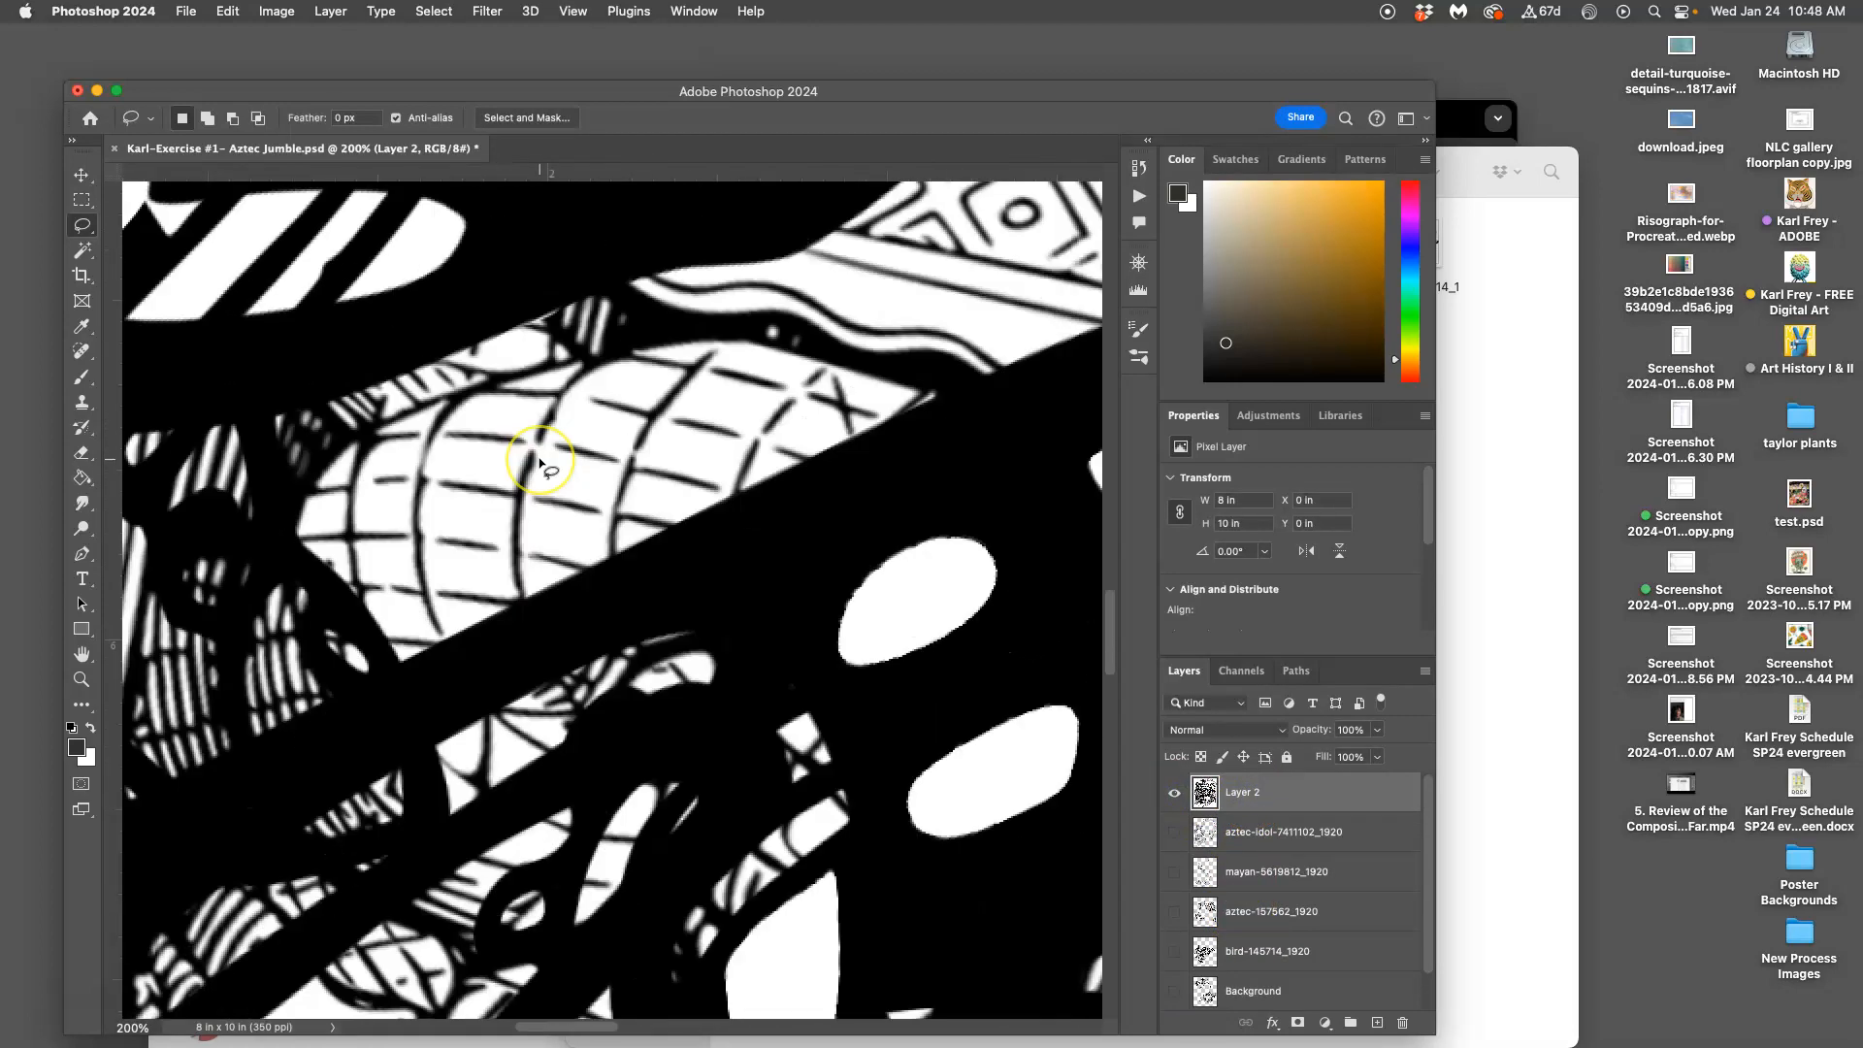
pyautogui.press('super+minus')
pyautogui.press('super+minus')
pyautogui.press('super+minus')
pyautogui.press('super+minus')
pyautogui.press('super+minus')
pyautogui.press('super+minus')
pyautogui.press('super+minus')
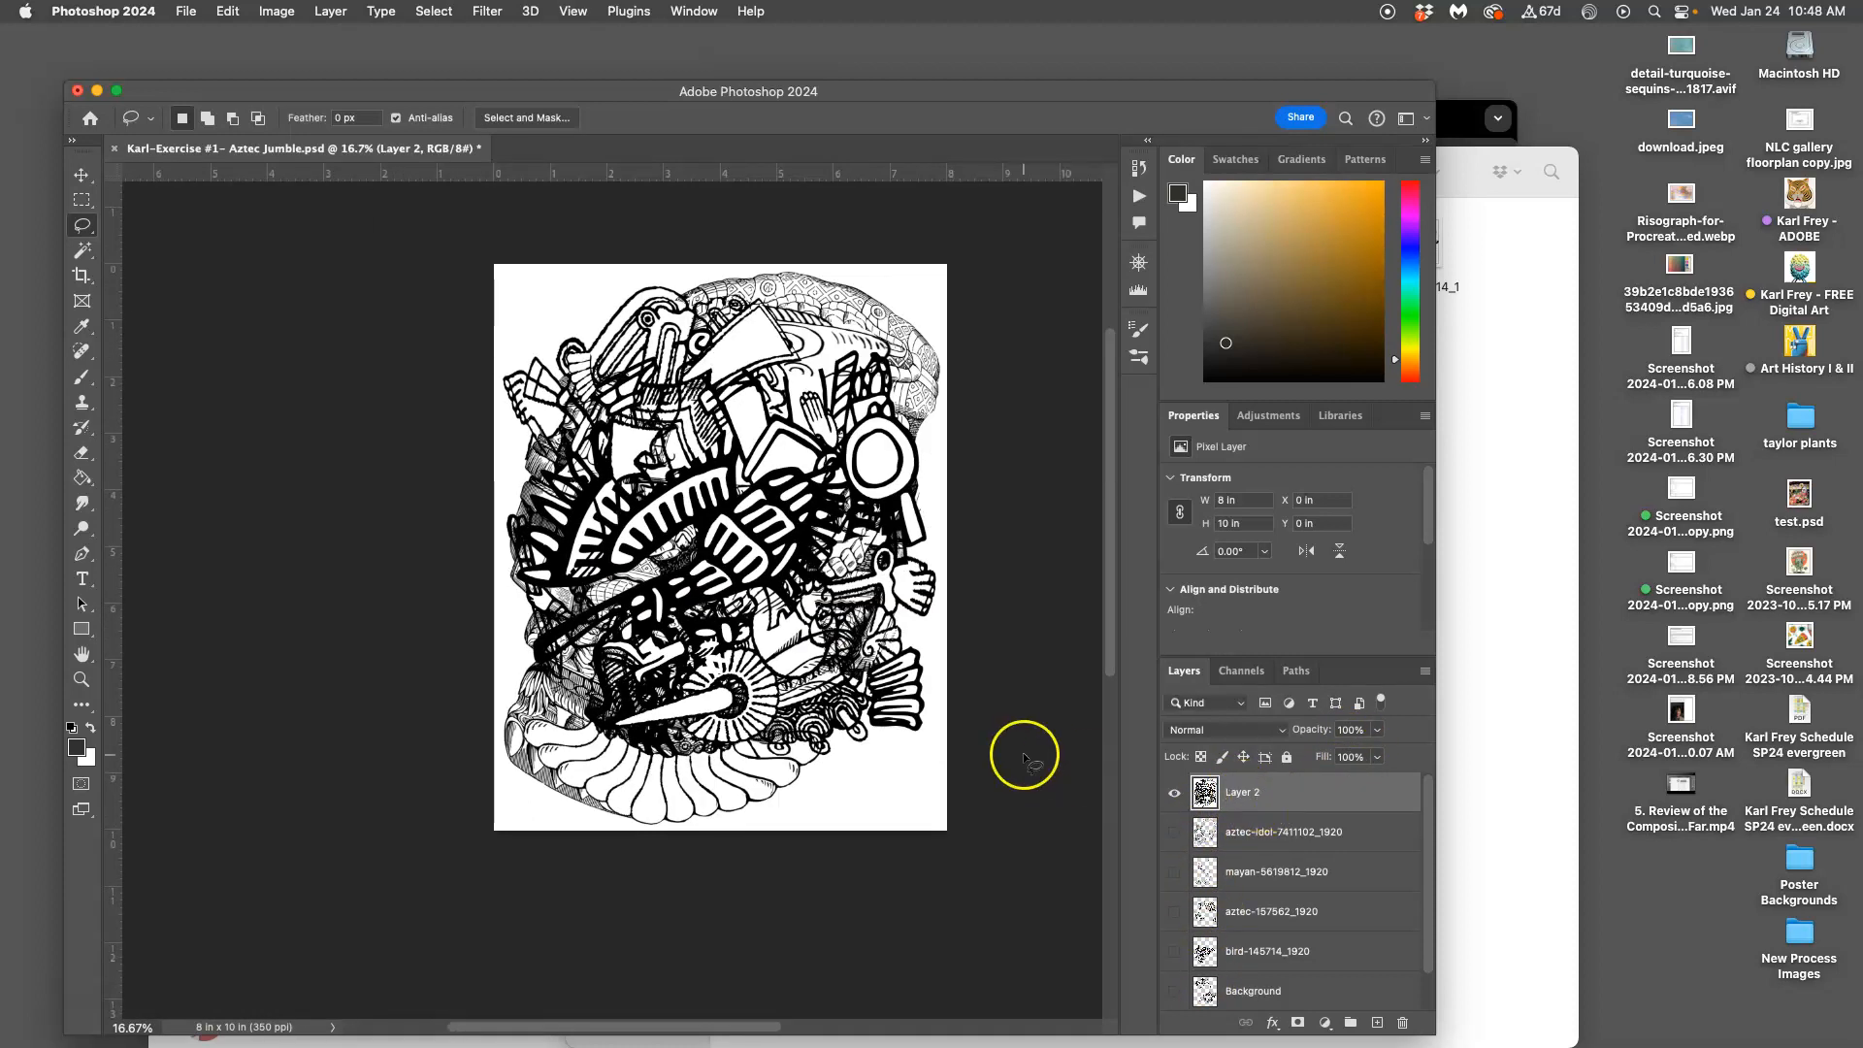
# Apply Levels to Layer 2 with black input 17 and white input 246, zooming to check line edges
pyautogui.click(279, 11)
pyautogui.moveTo(308, 67)
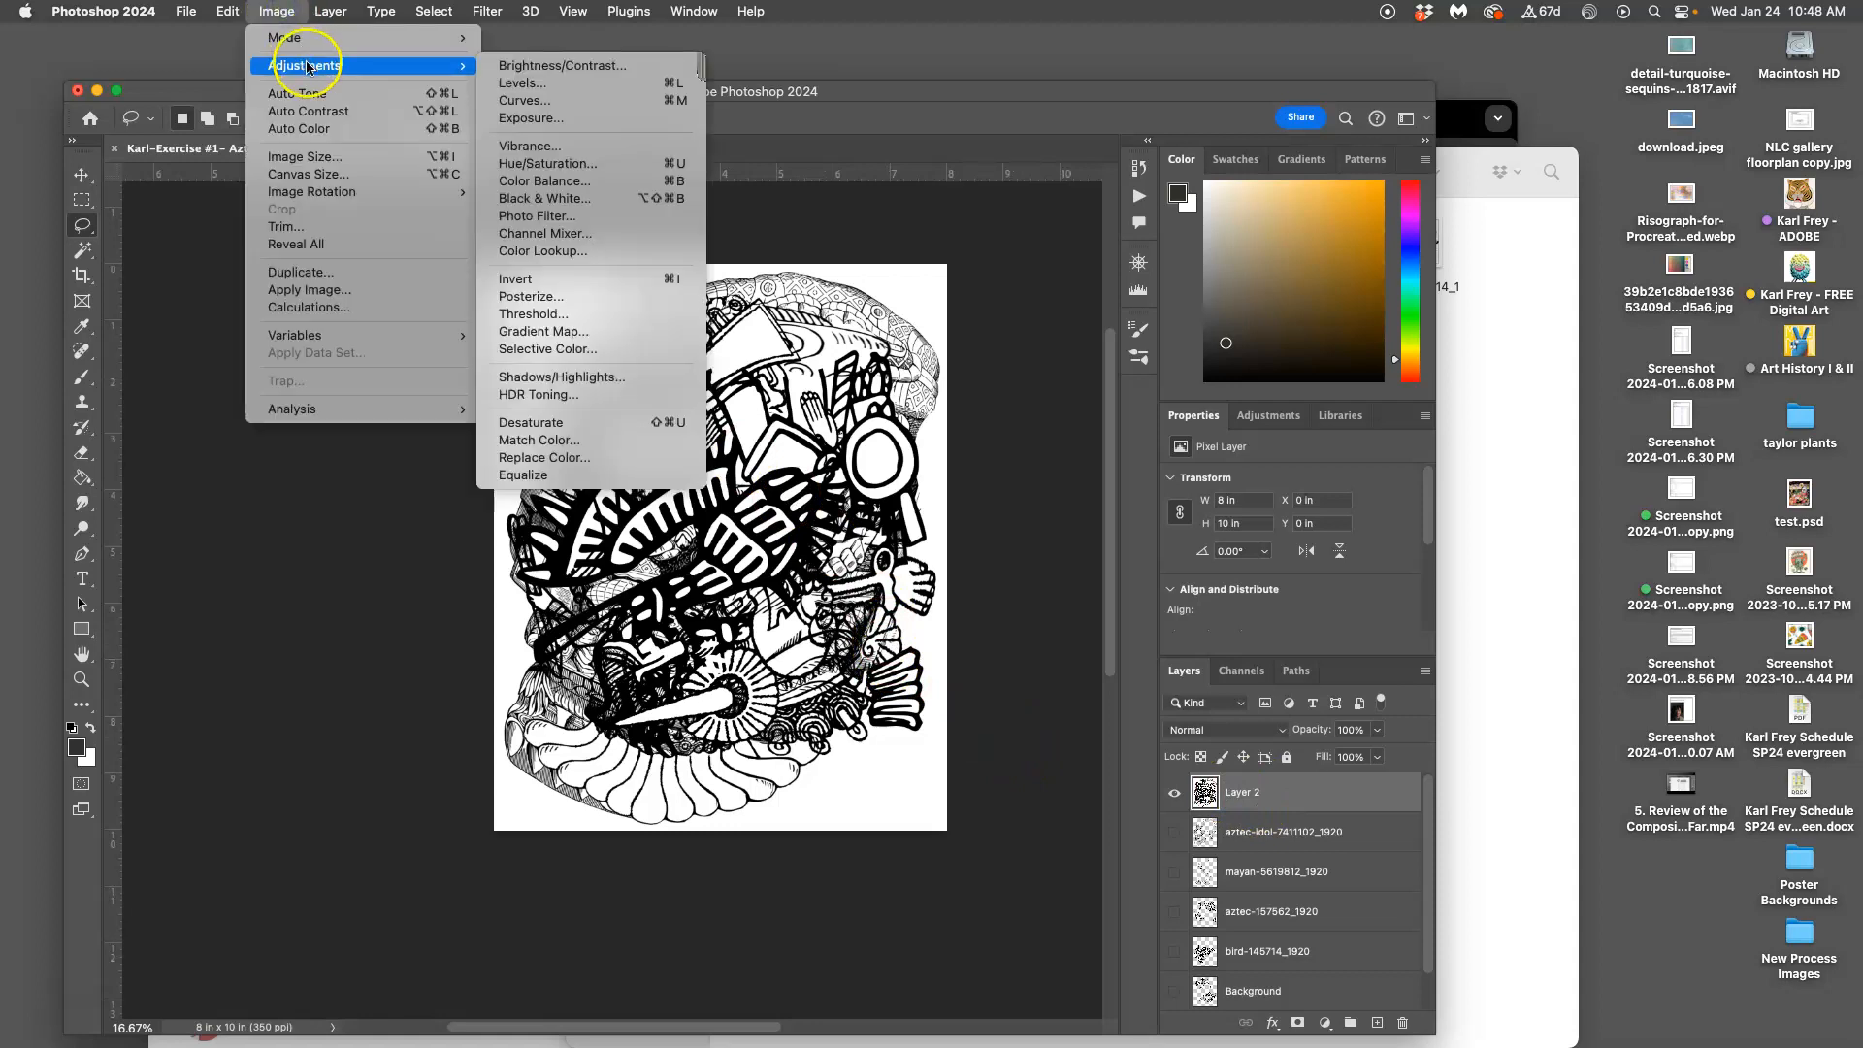
pyautogui.click(567, 83)
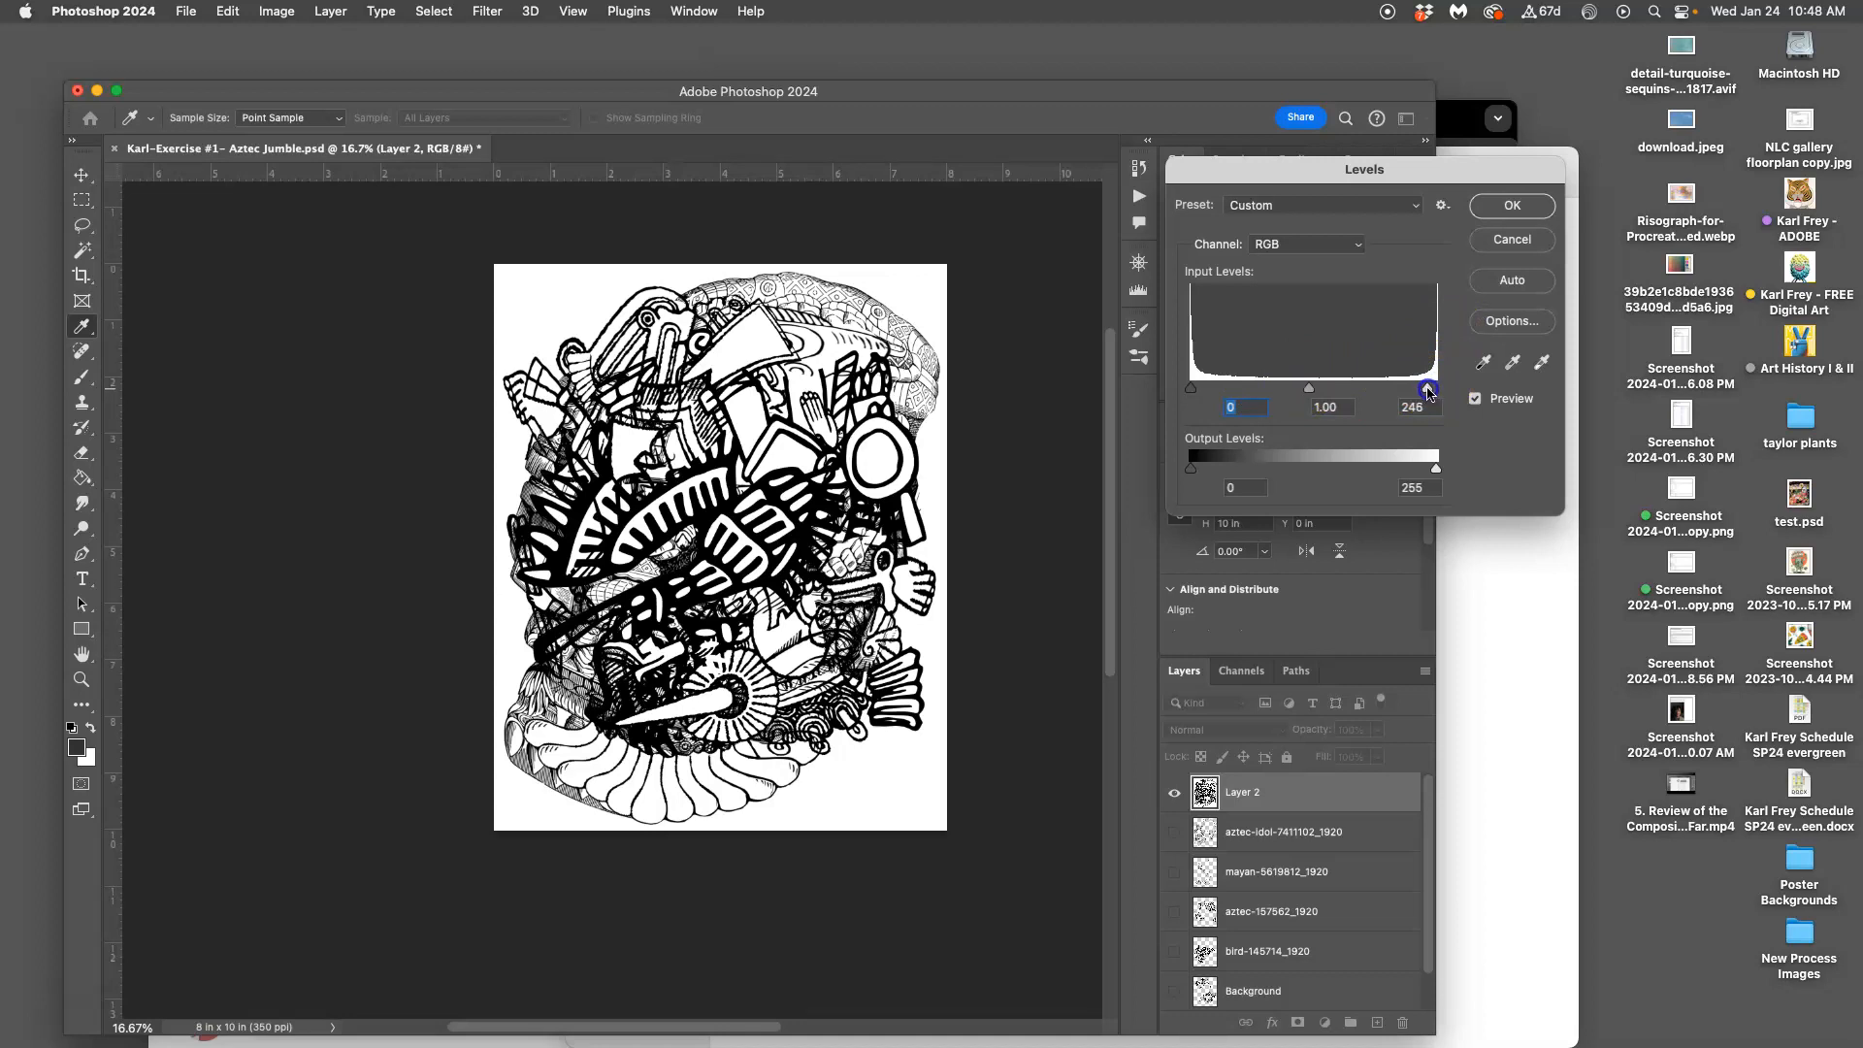
pyautogui.moveTo(1427, 389); pyautogui.dragTo(1427, 388)
pyautogui.moveTo(1192, 388); pyautogui.dragTo(1193, 392)
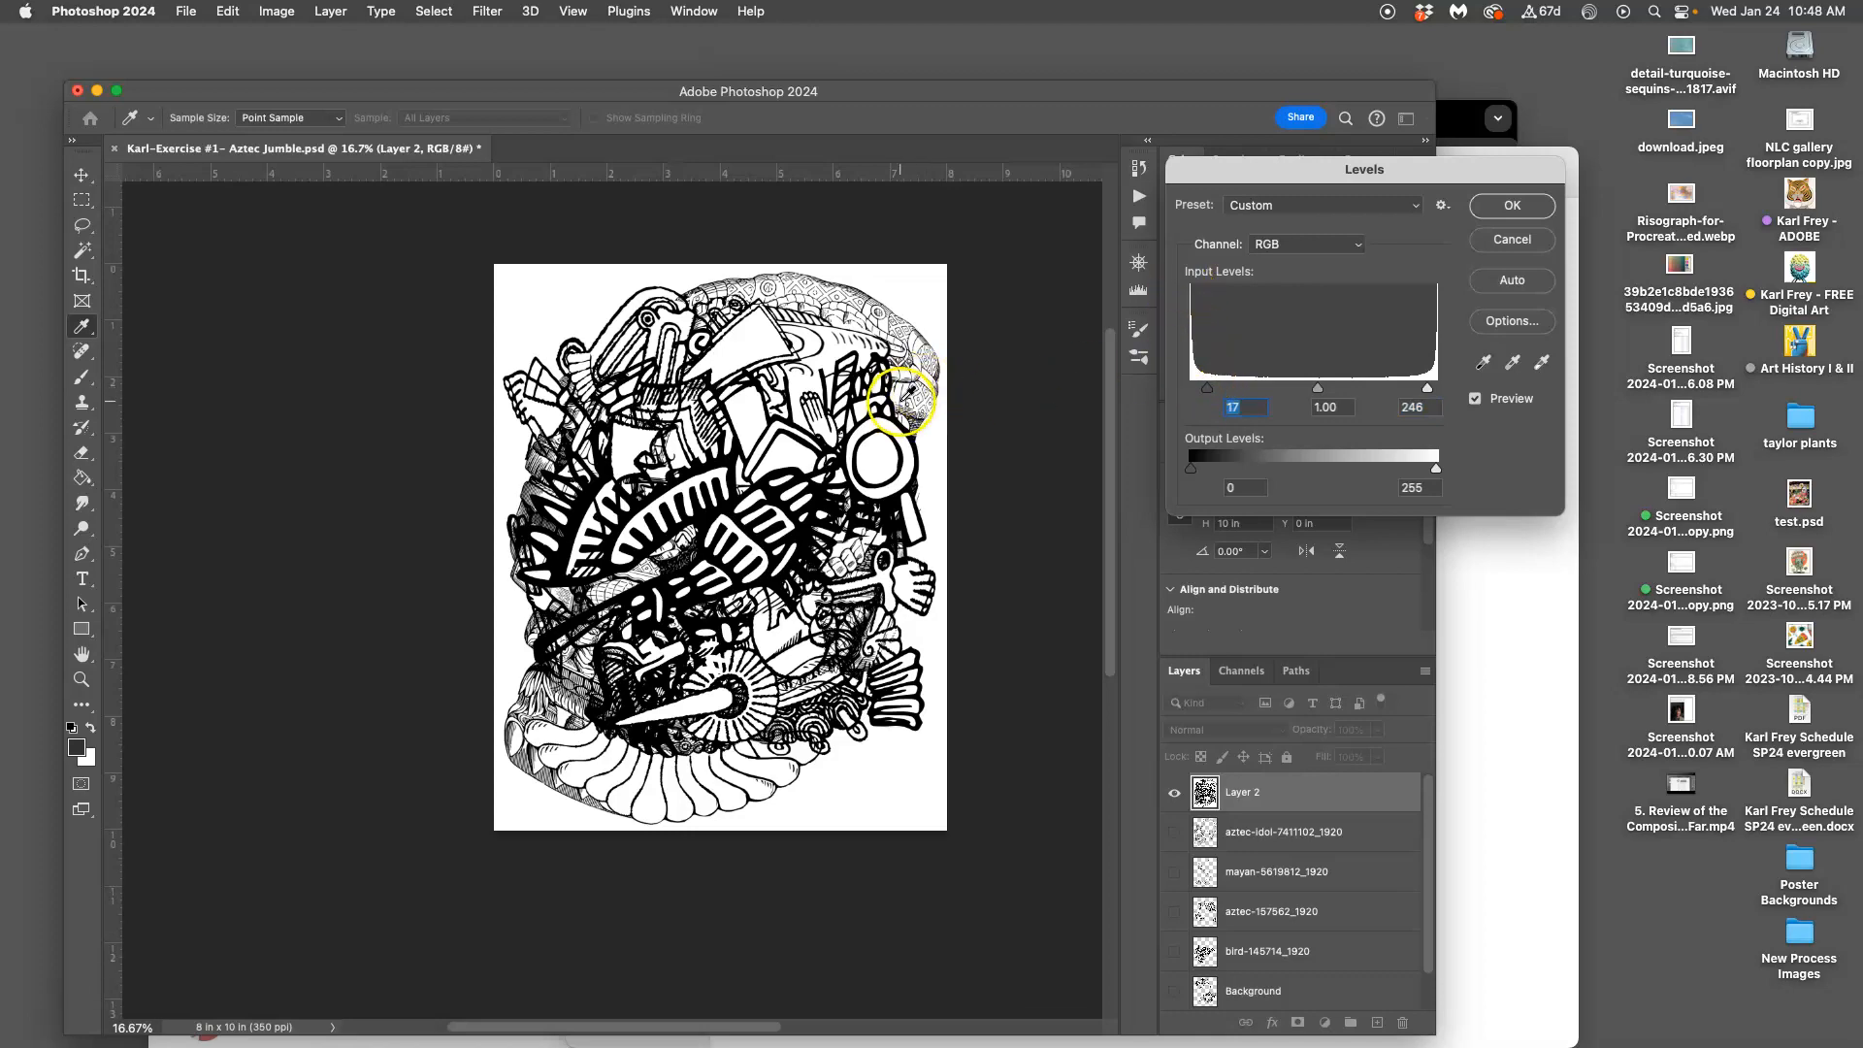
pyautogui.press('super+plus')
pyautogui.press('super+plus')
pyautogui.press('super+plus')
pyautogui.press('super+plus')
pyautogui.press('super+plus')
pyautogui.press('super+plus')
pyautogui.press('super+plus')
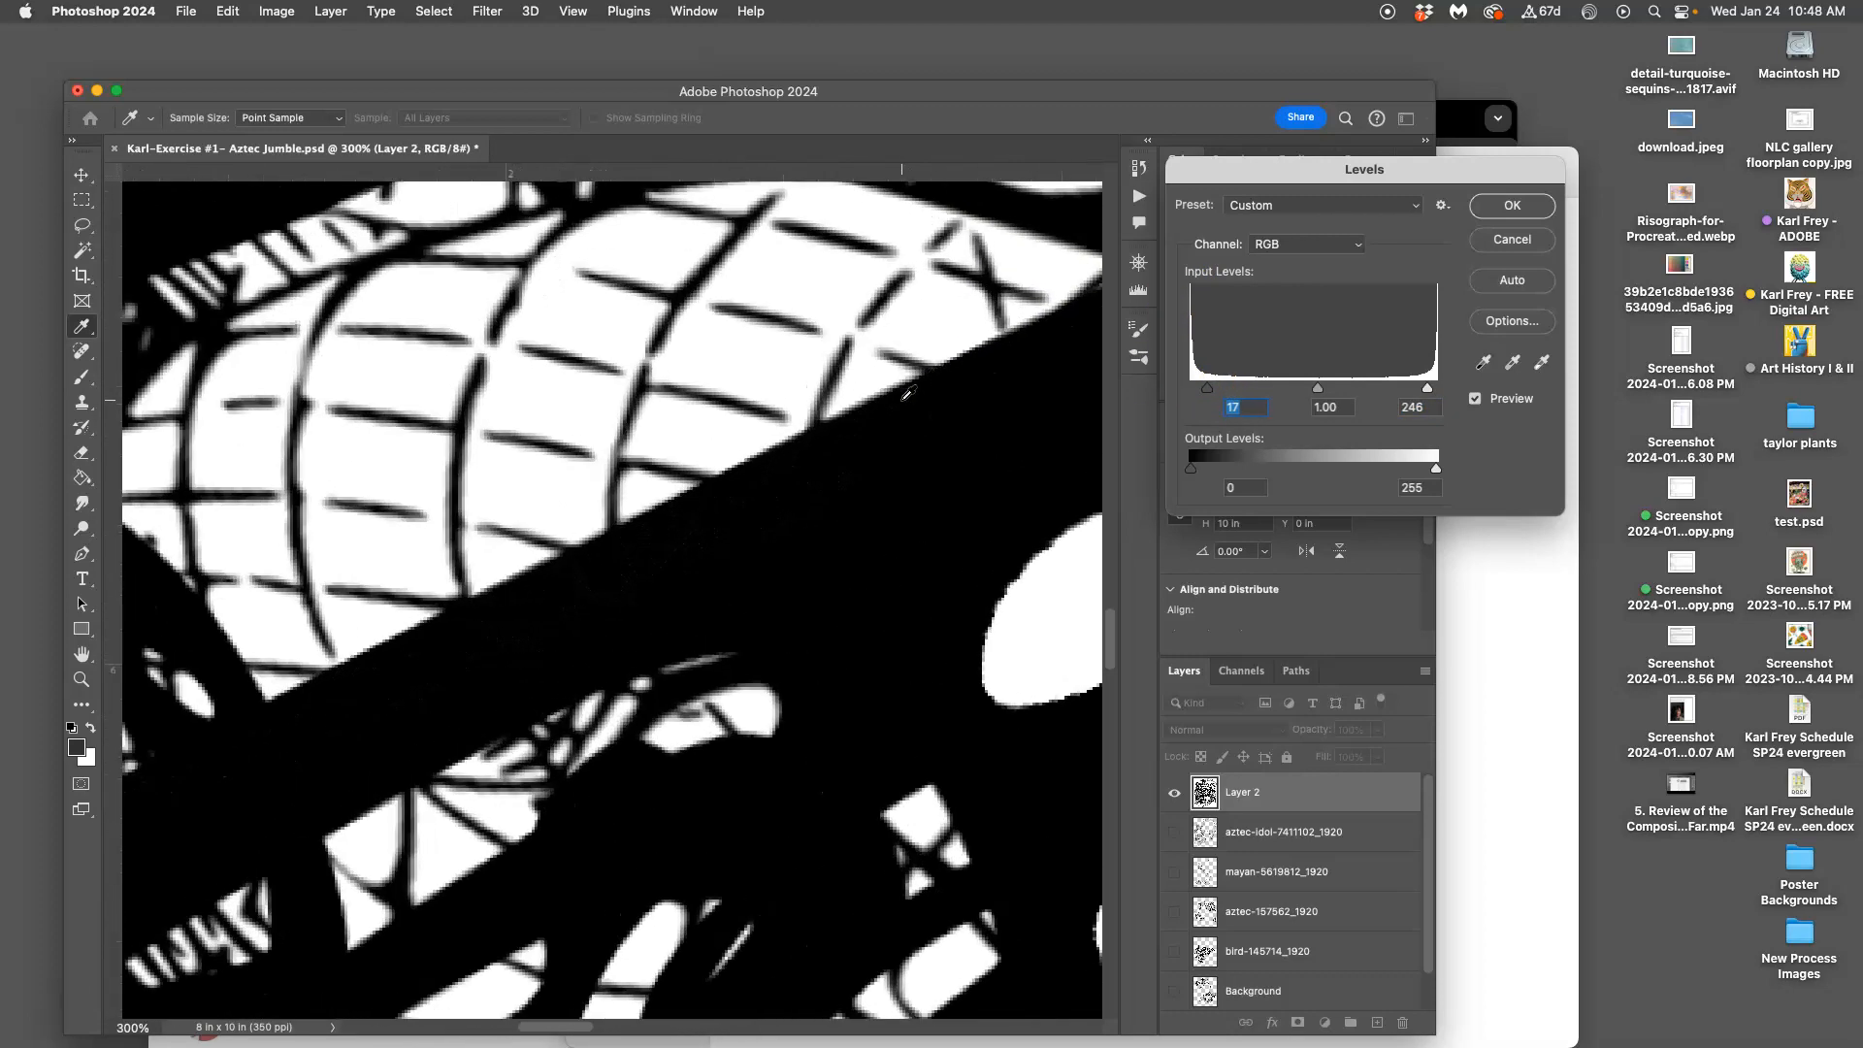
pyautogui.press('super+plus')
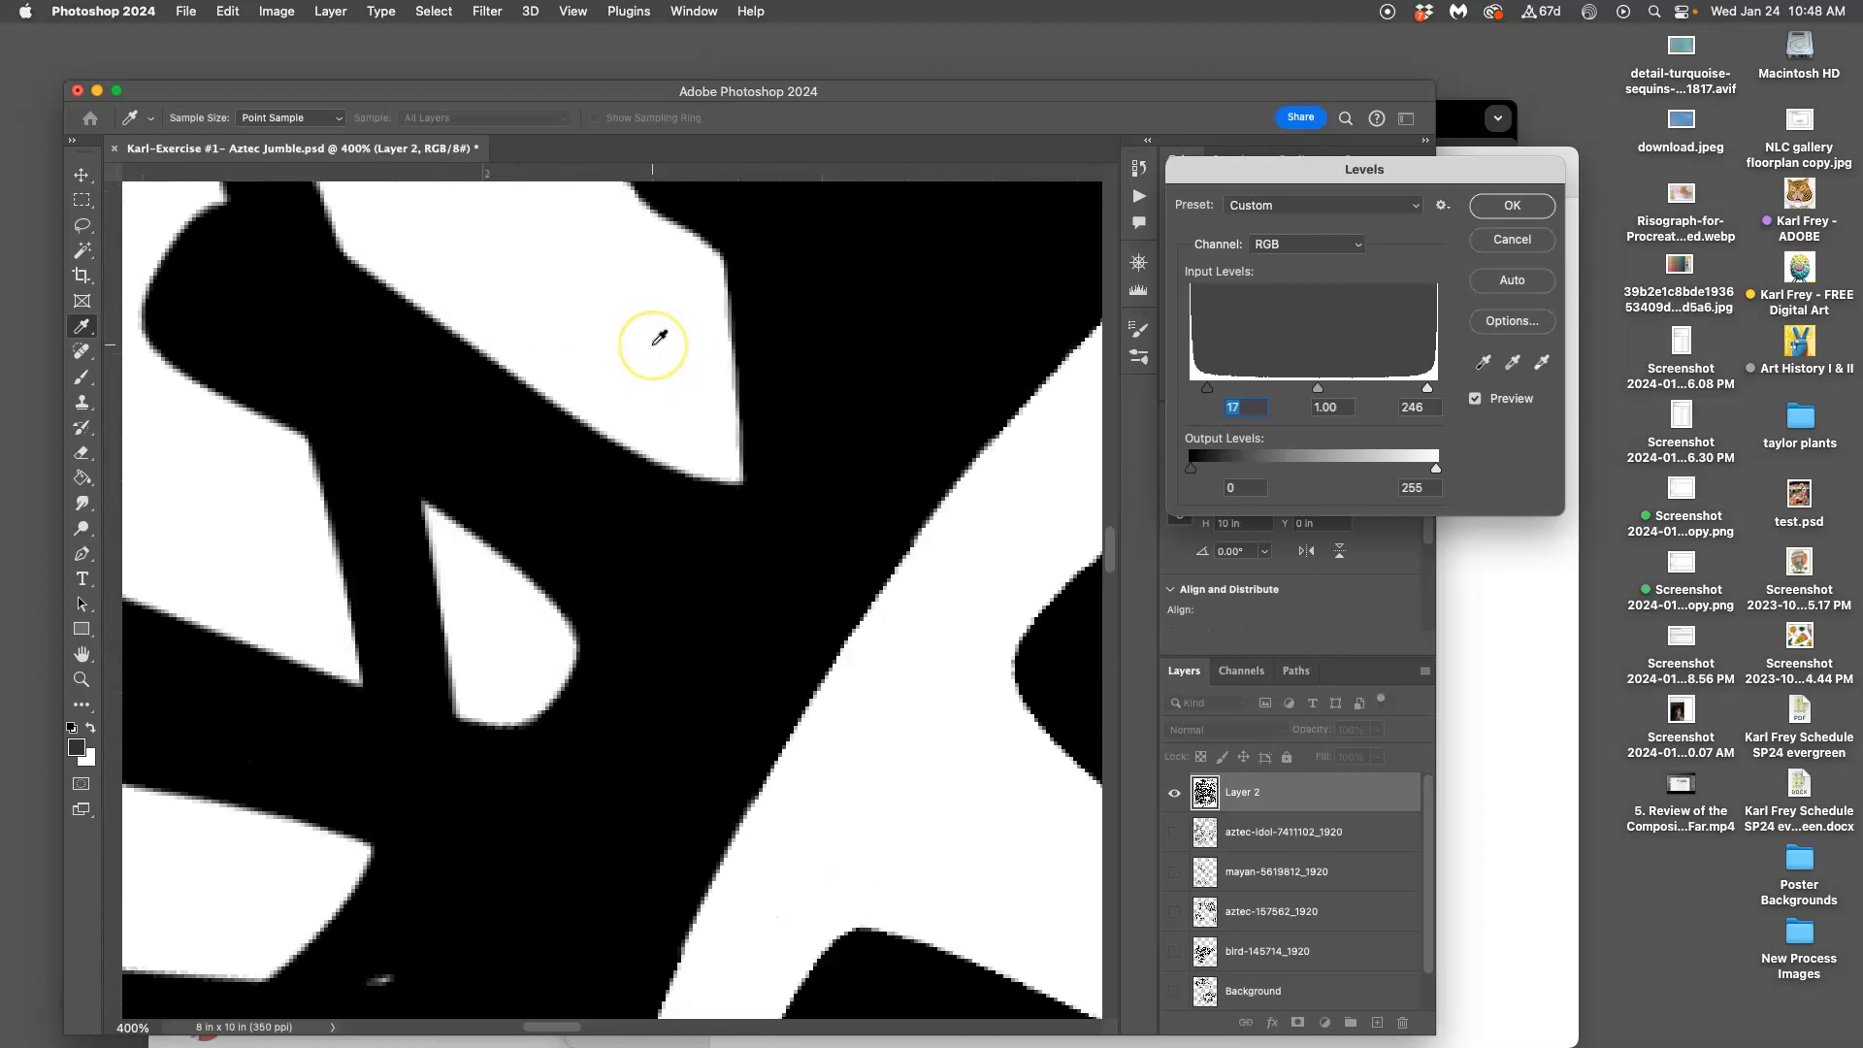
pyautogui.scroll(20, 659, 338)
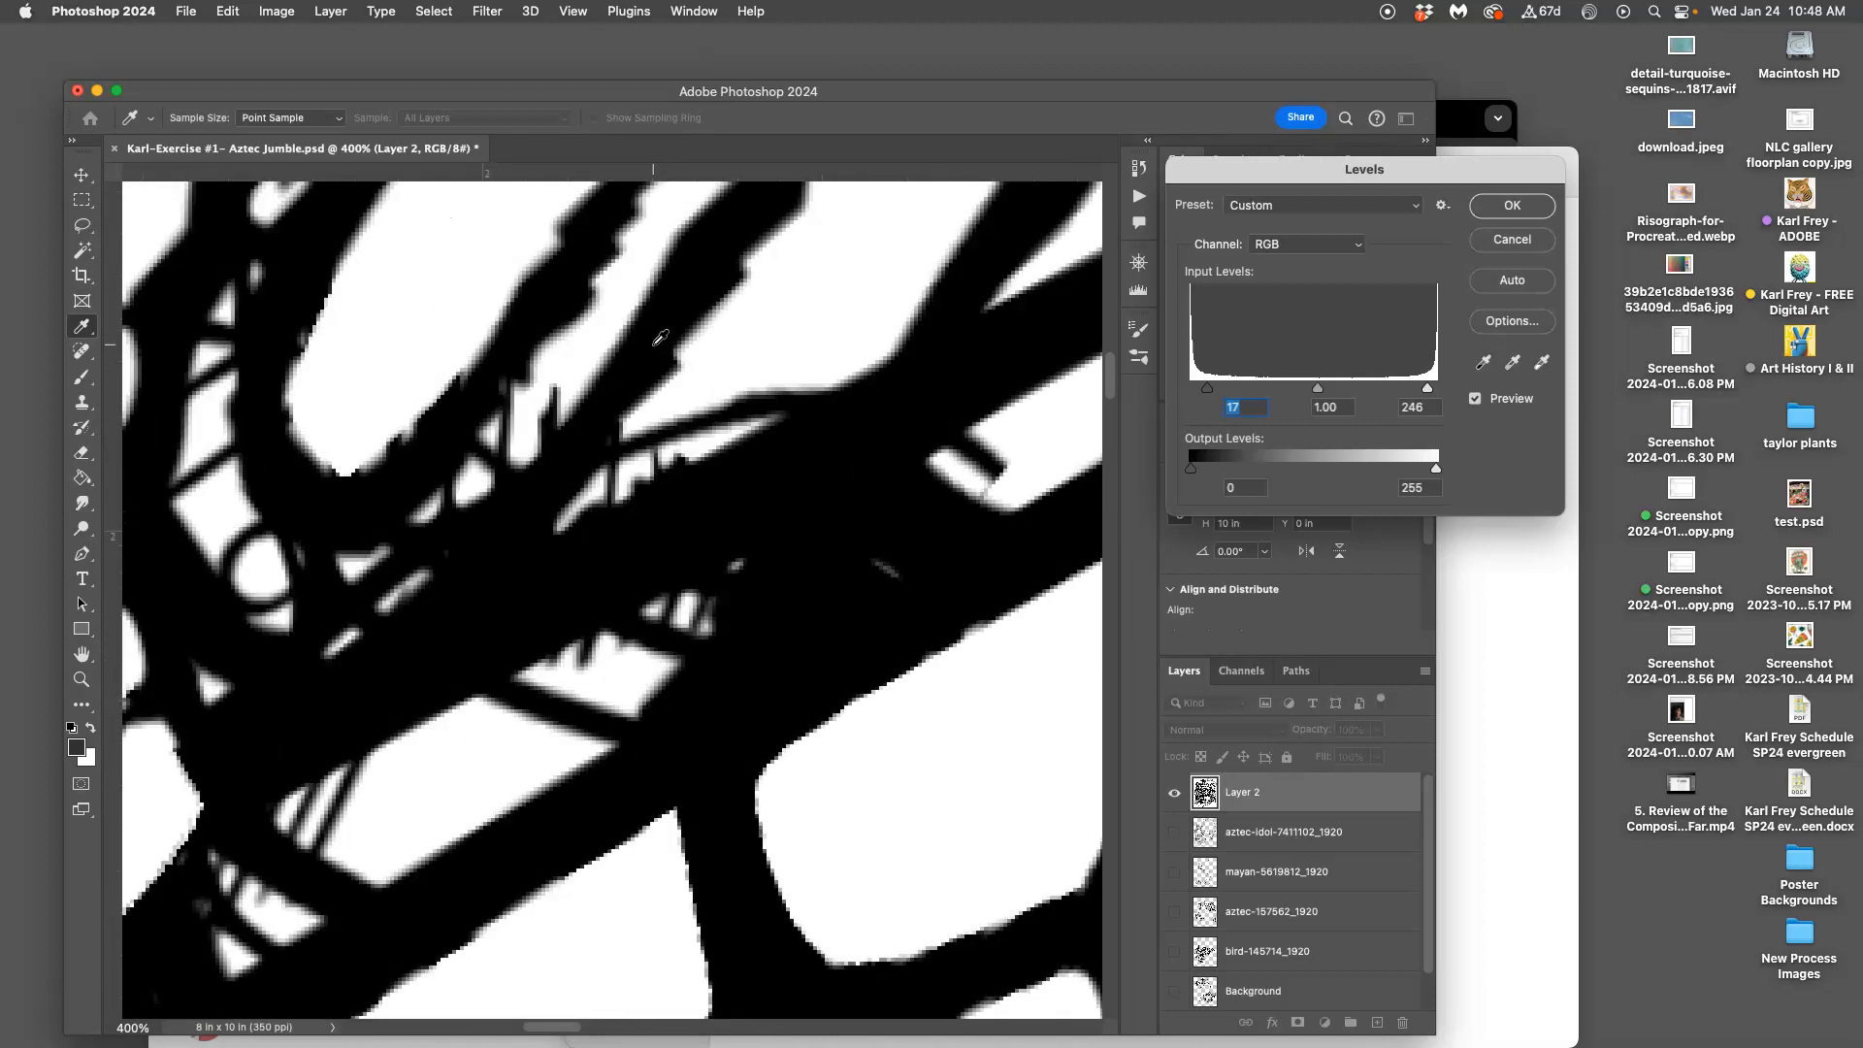
pyautogui.scroll(12, 660, 337)
pyautogui.press('super+minus')
pyautogui.press('super+minus')
pyautogui.press('super+minus')
pyautogui.press('super+minus')
pyautogui.press('super+minus')
pyautogui.press('super+minus')
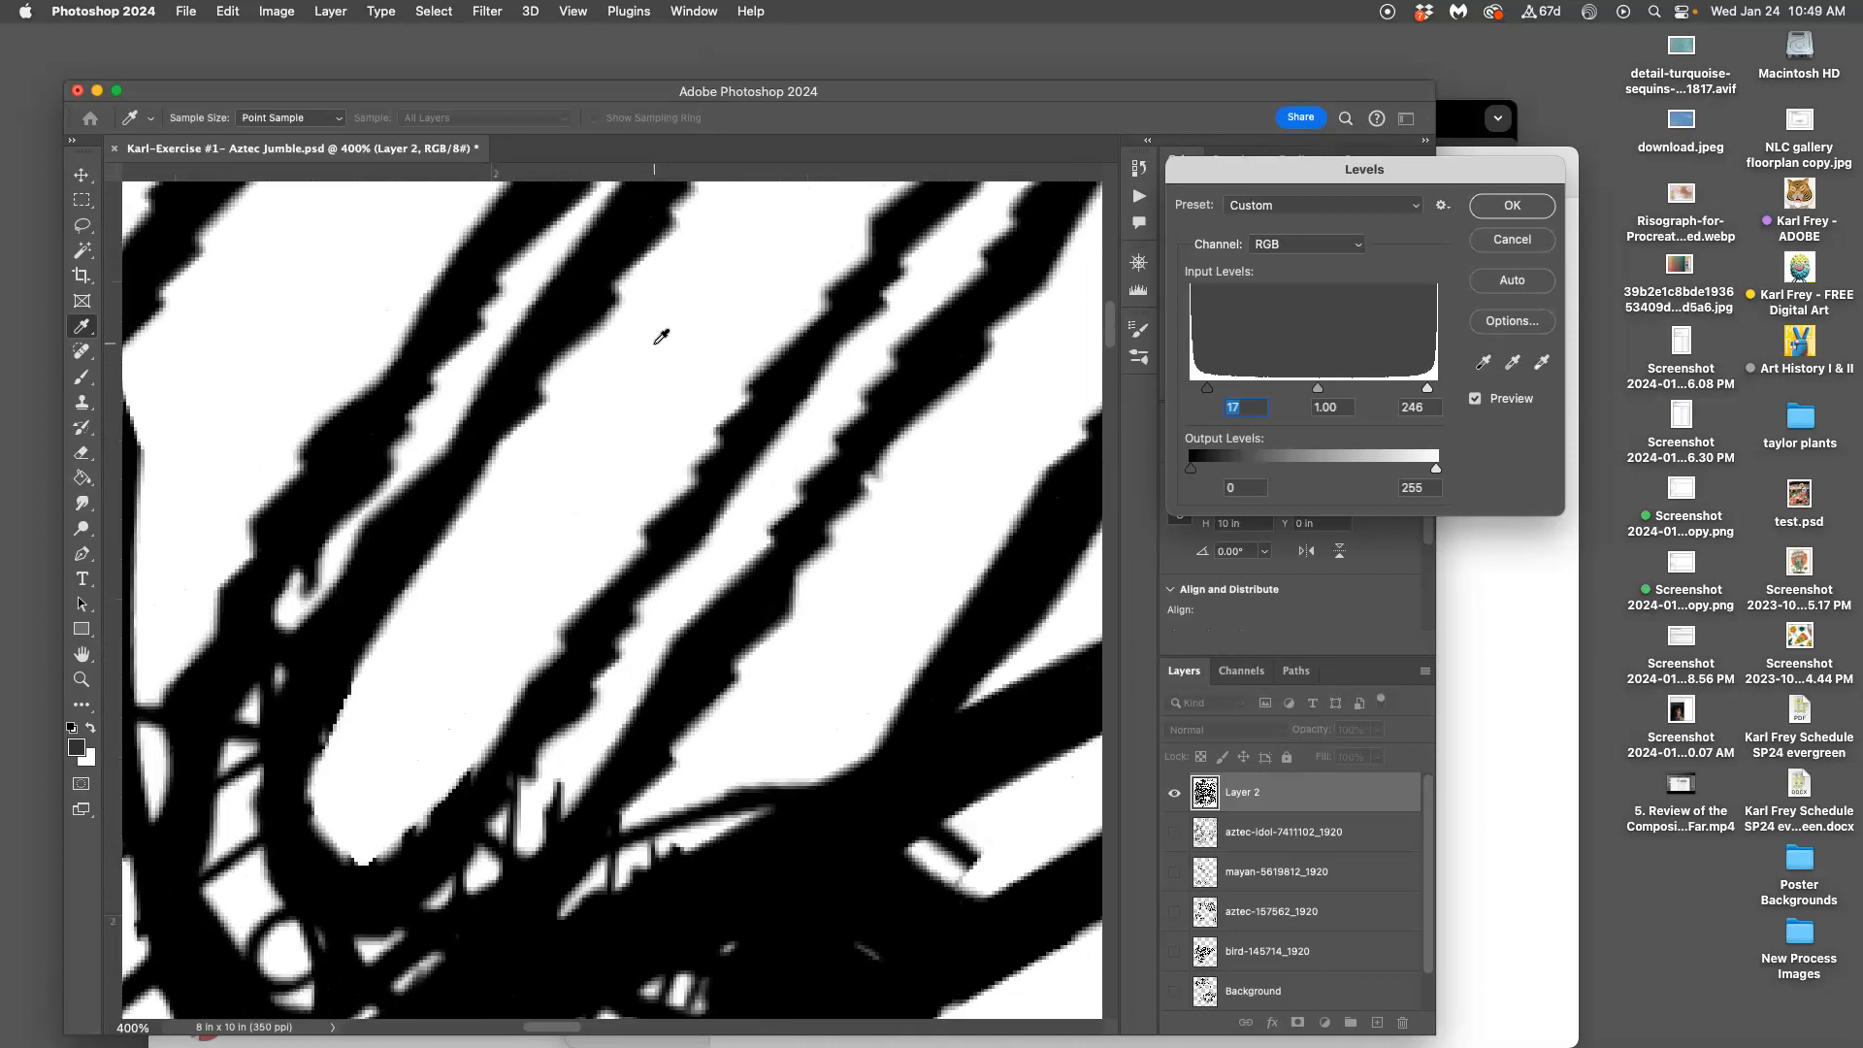
pyautogui.scroll(-3, 717, 339)
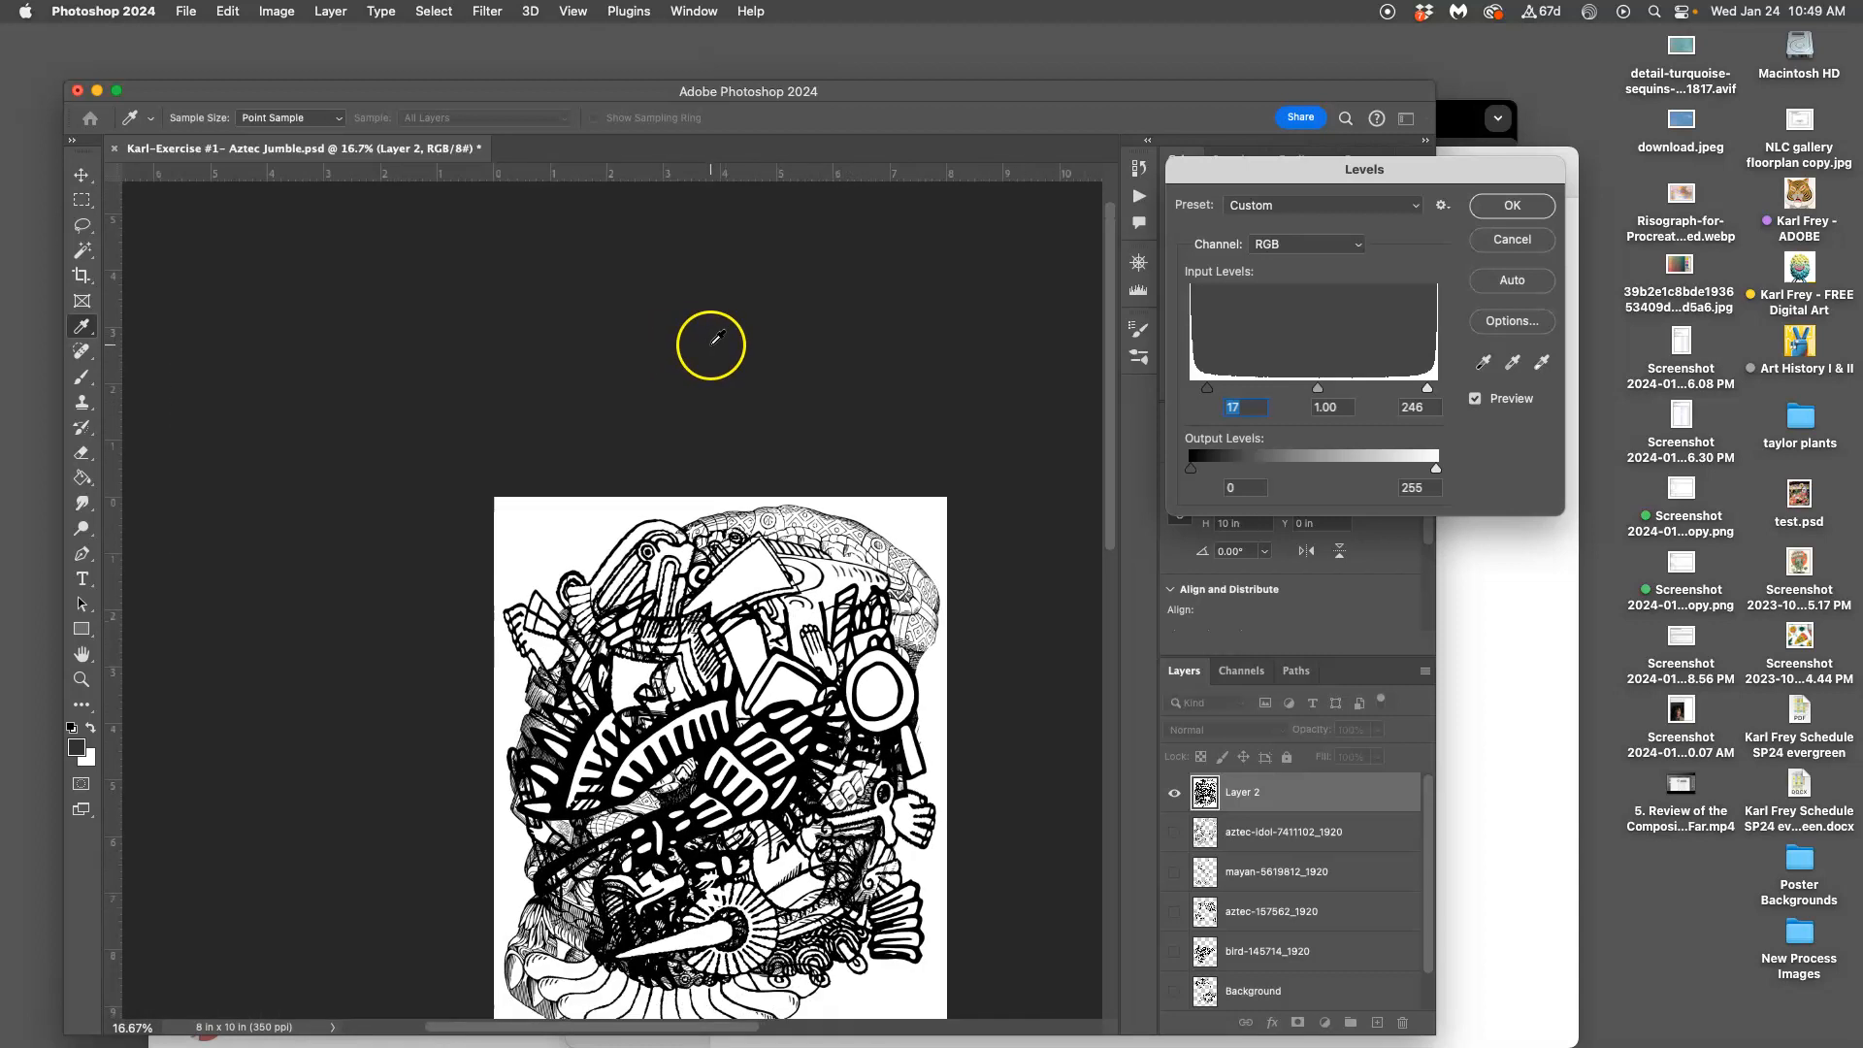
pyautogui.click(1523, 208)
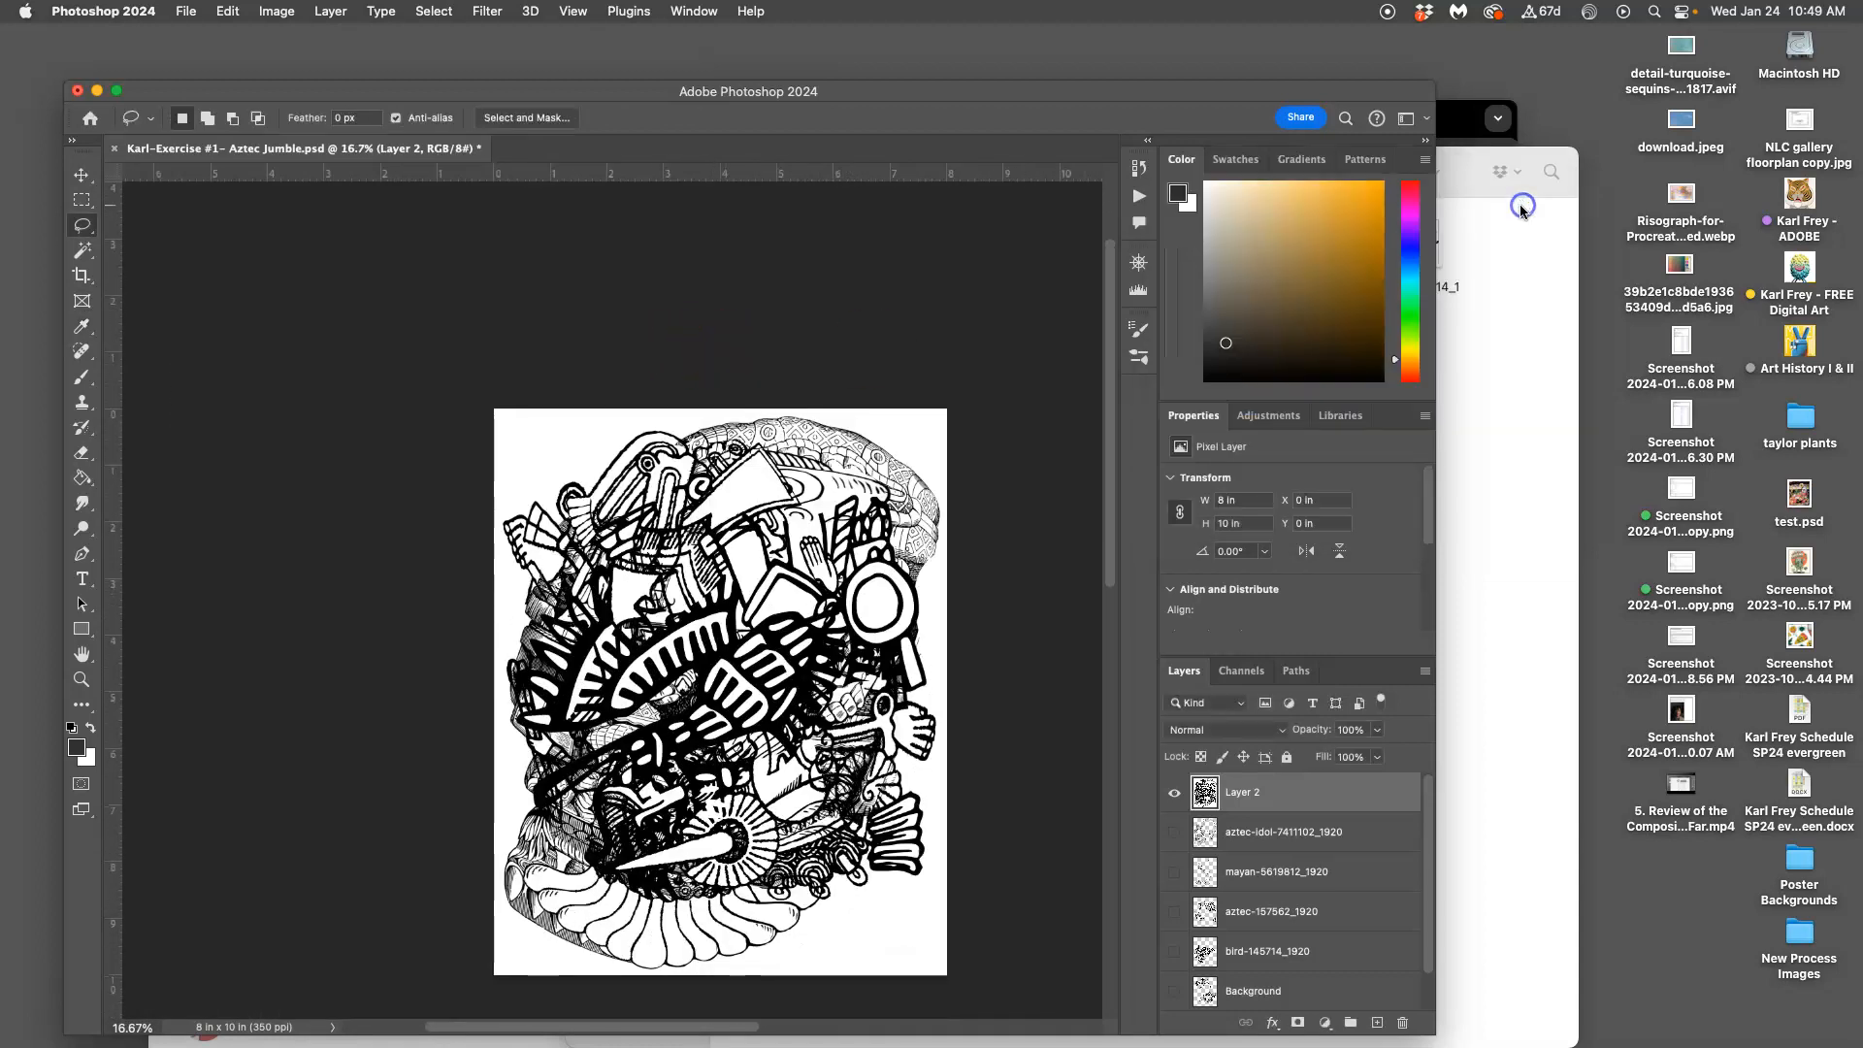
pyautogui.click(84, 227)
pyautogui.click(88, 257)
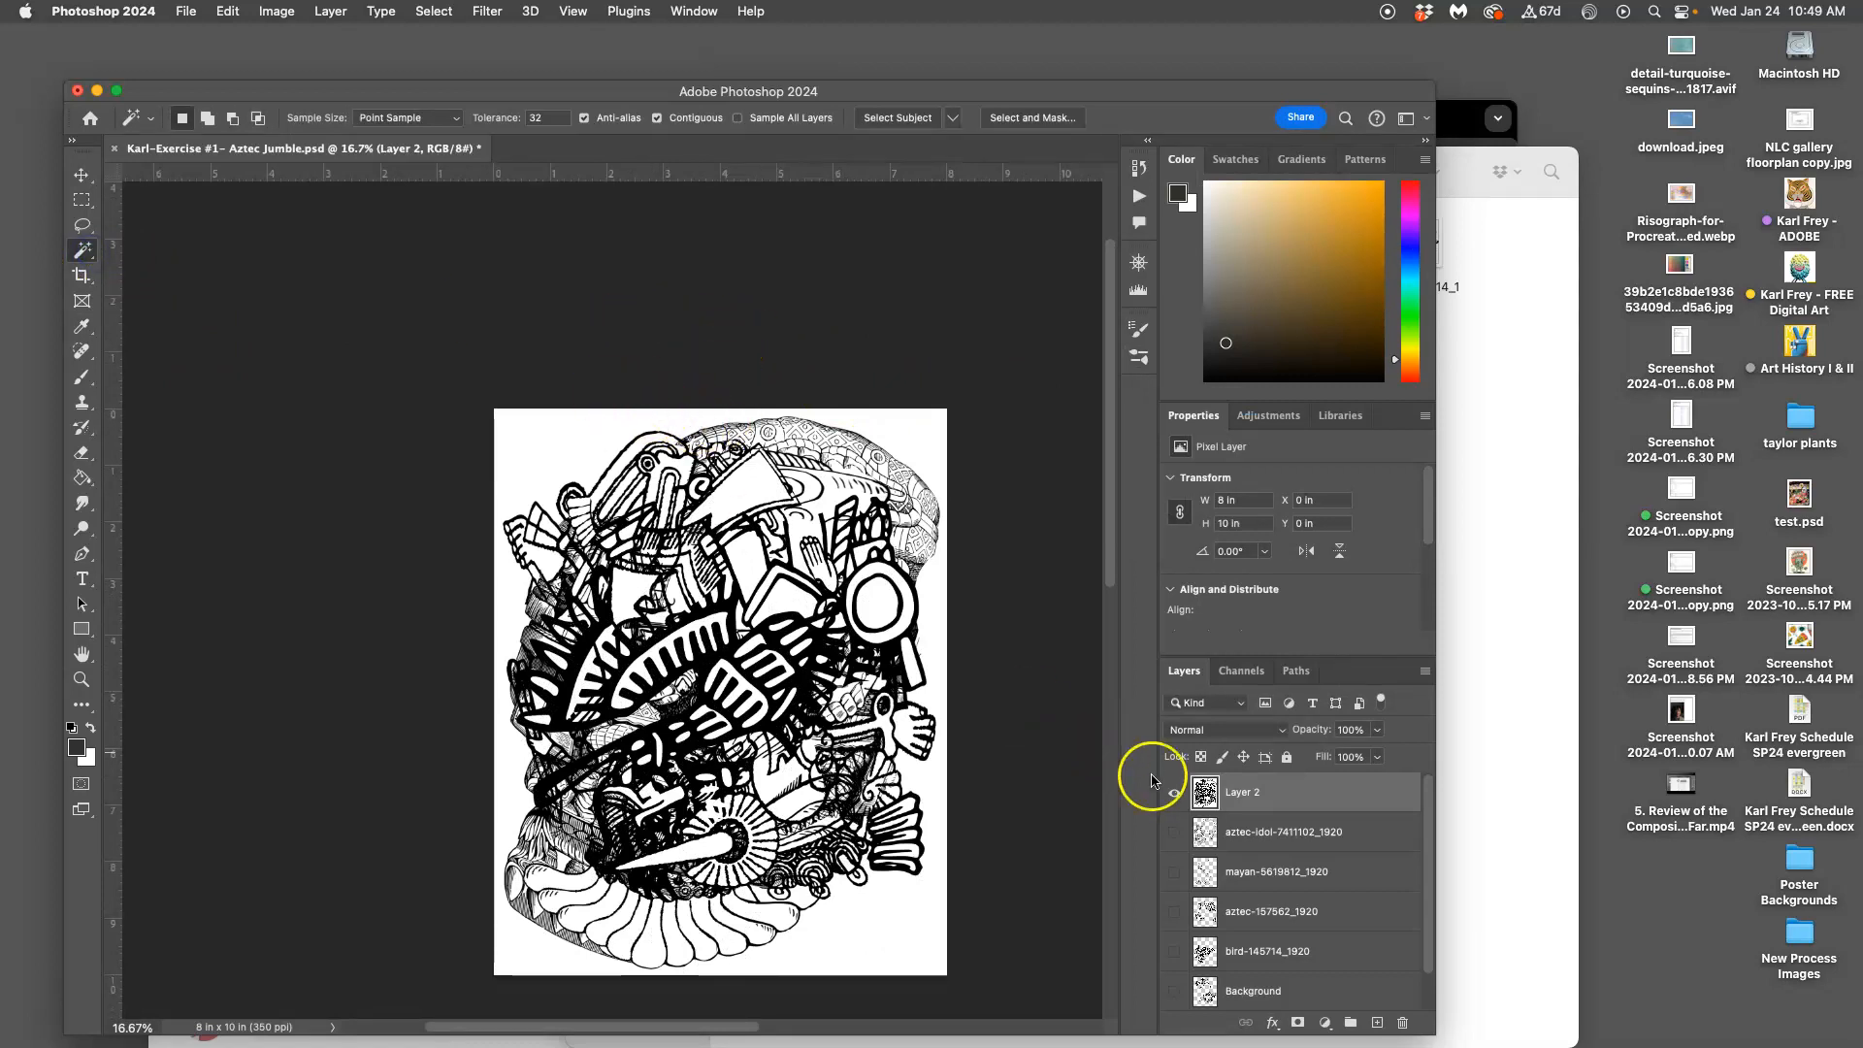
pyautogui.scroll(-1, 1240, 856)
pyautogui.scroll(1, 1194, 887)
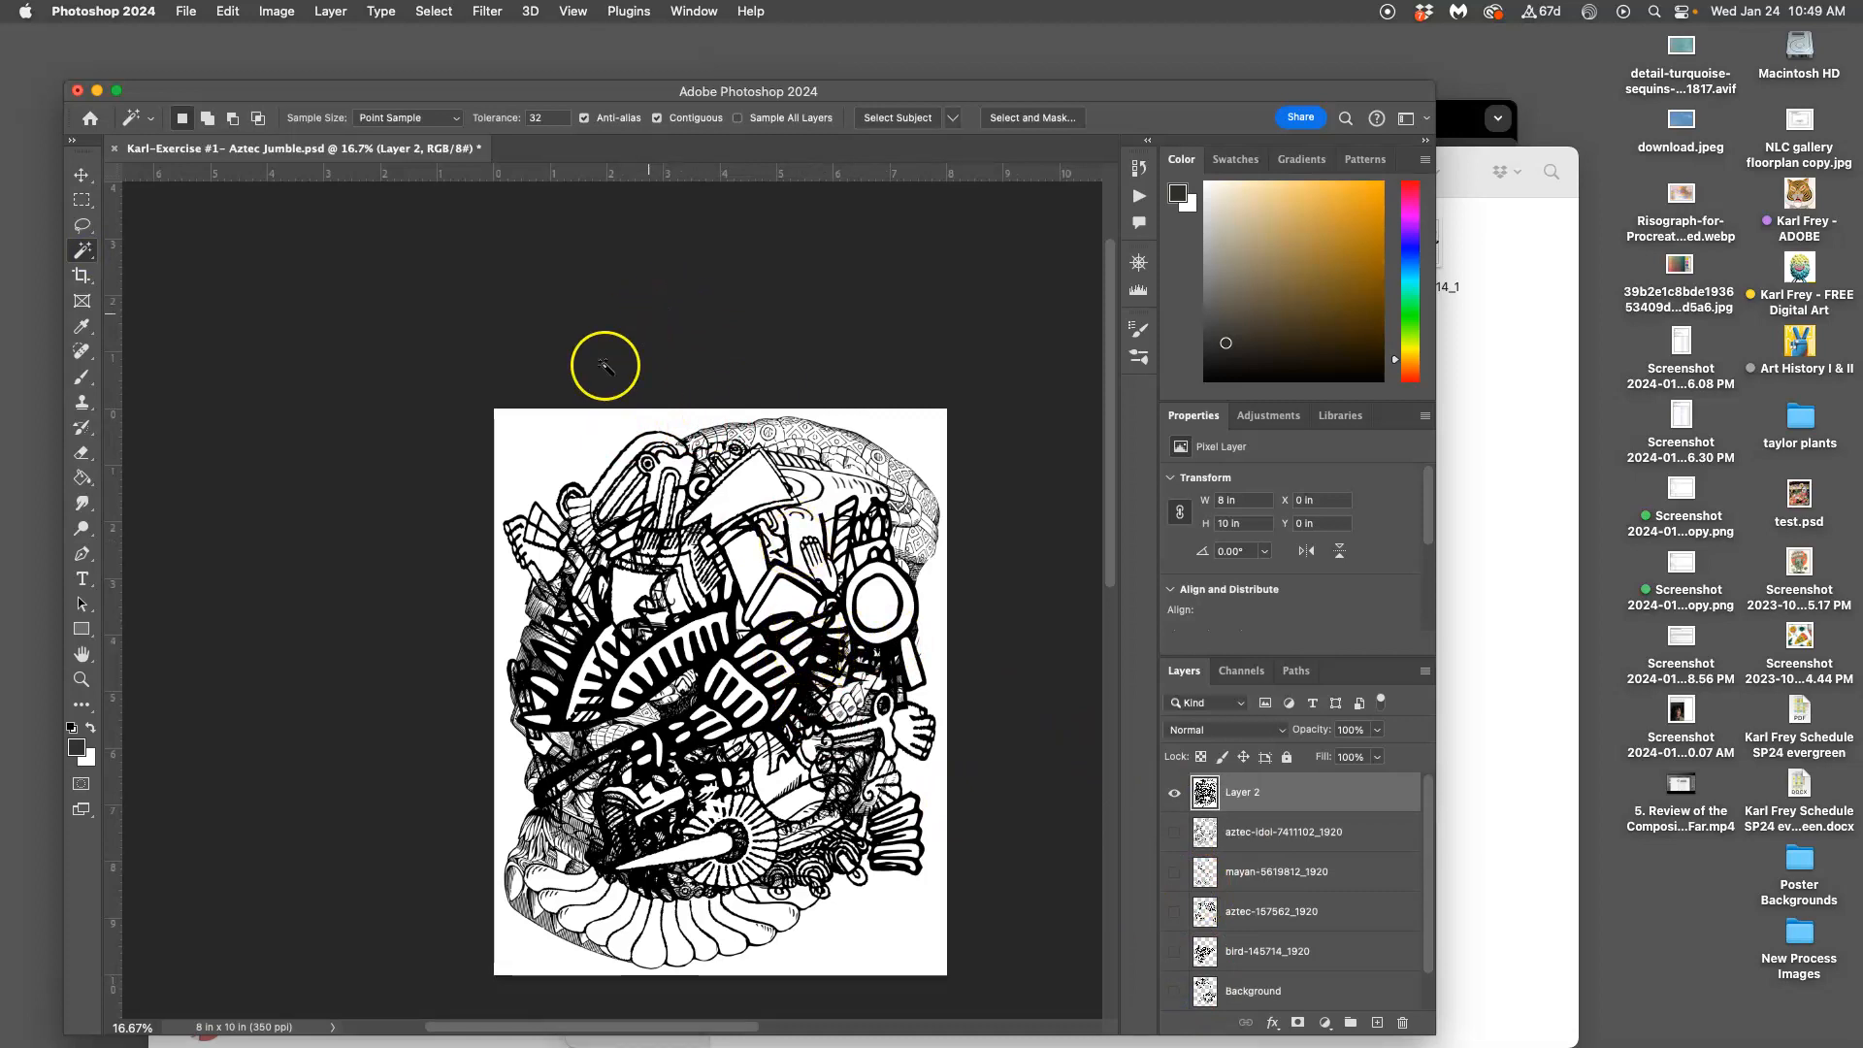
pyautogui.click(657, 119)
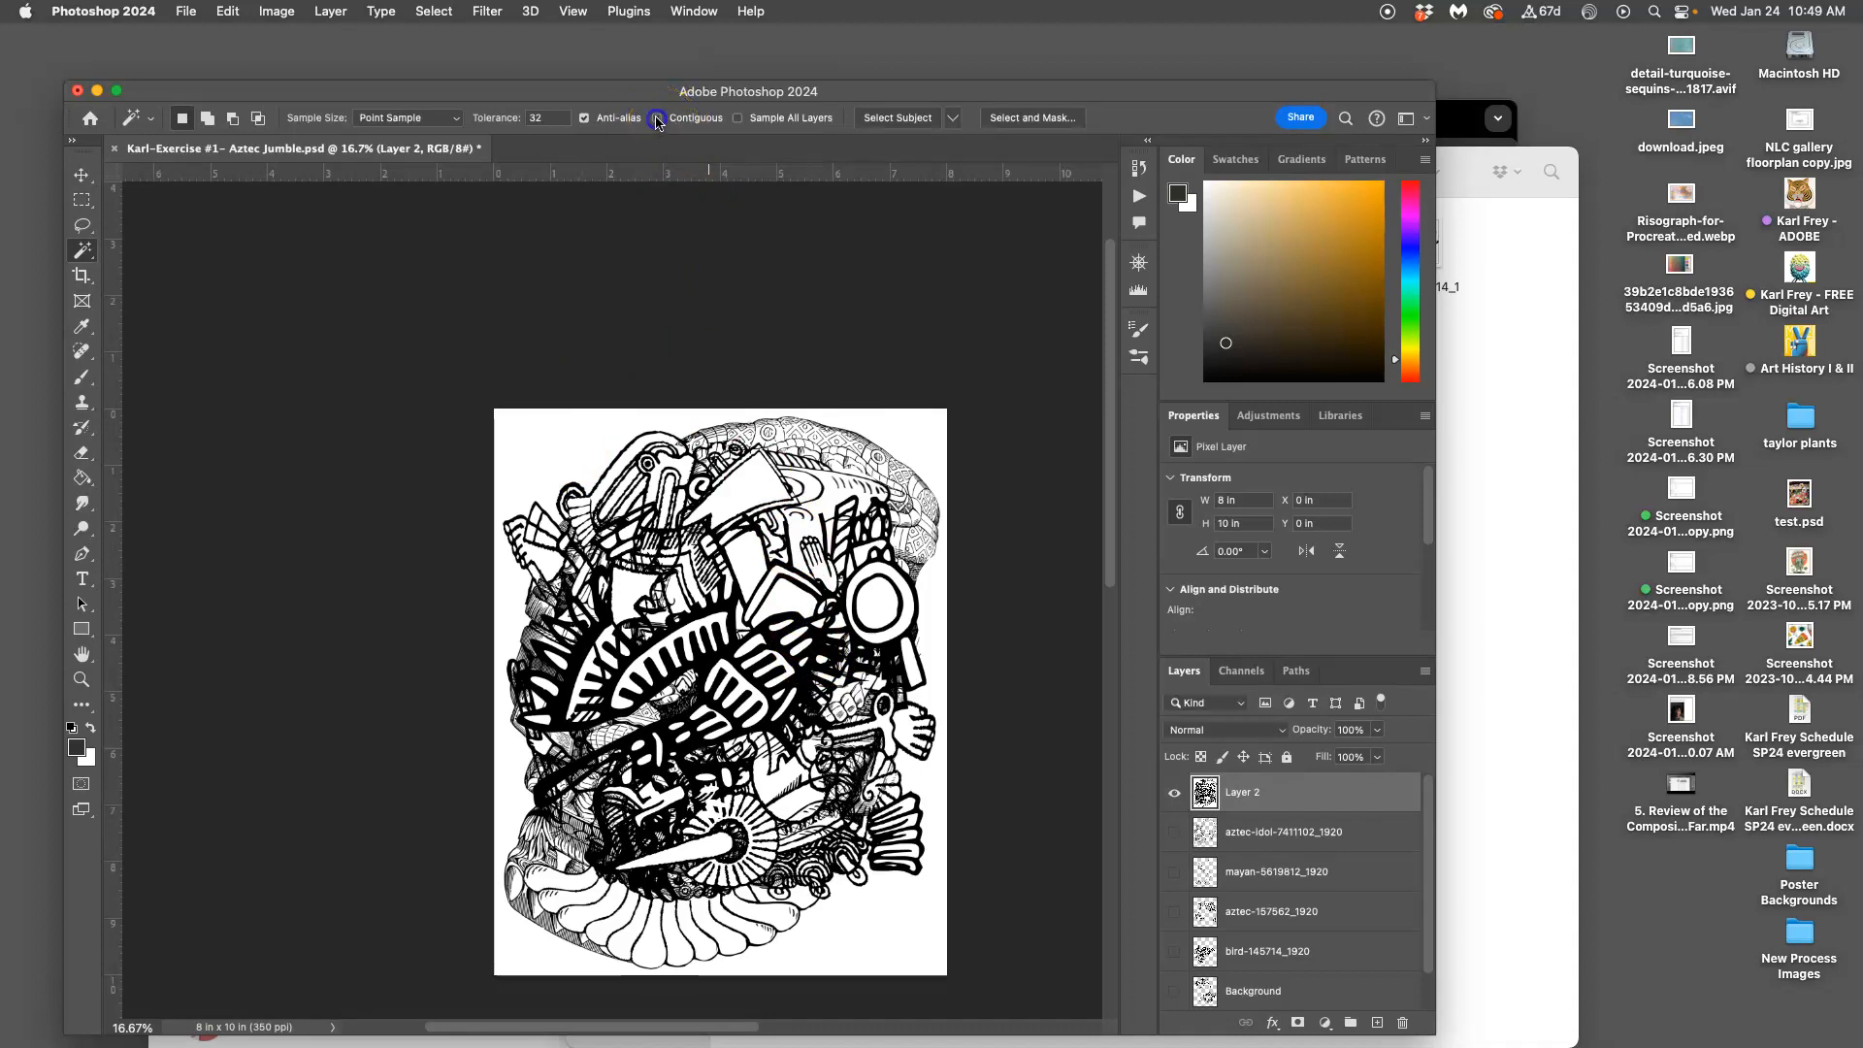
pyautogui.click(553, 446)
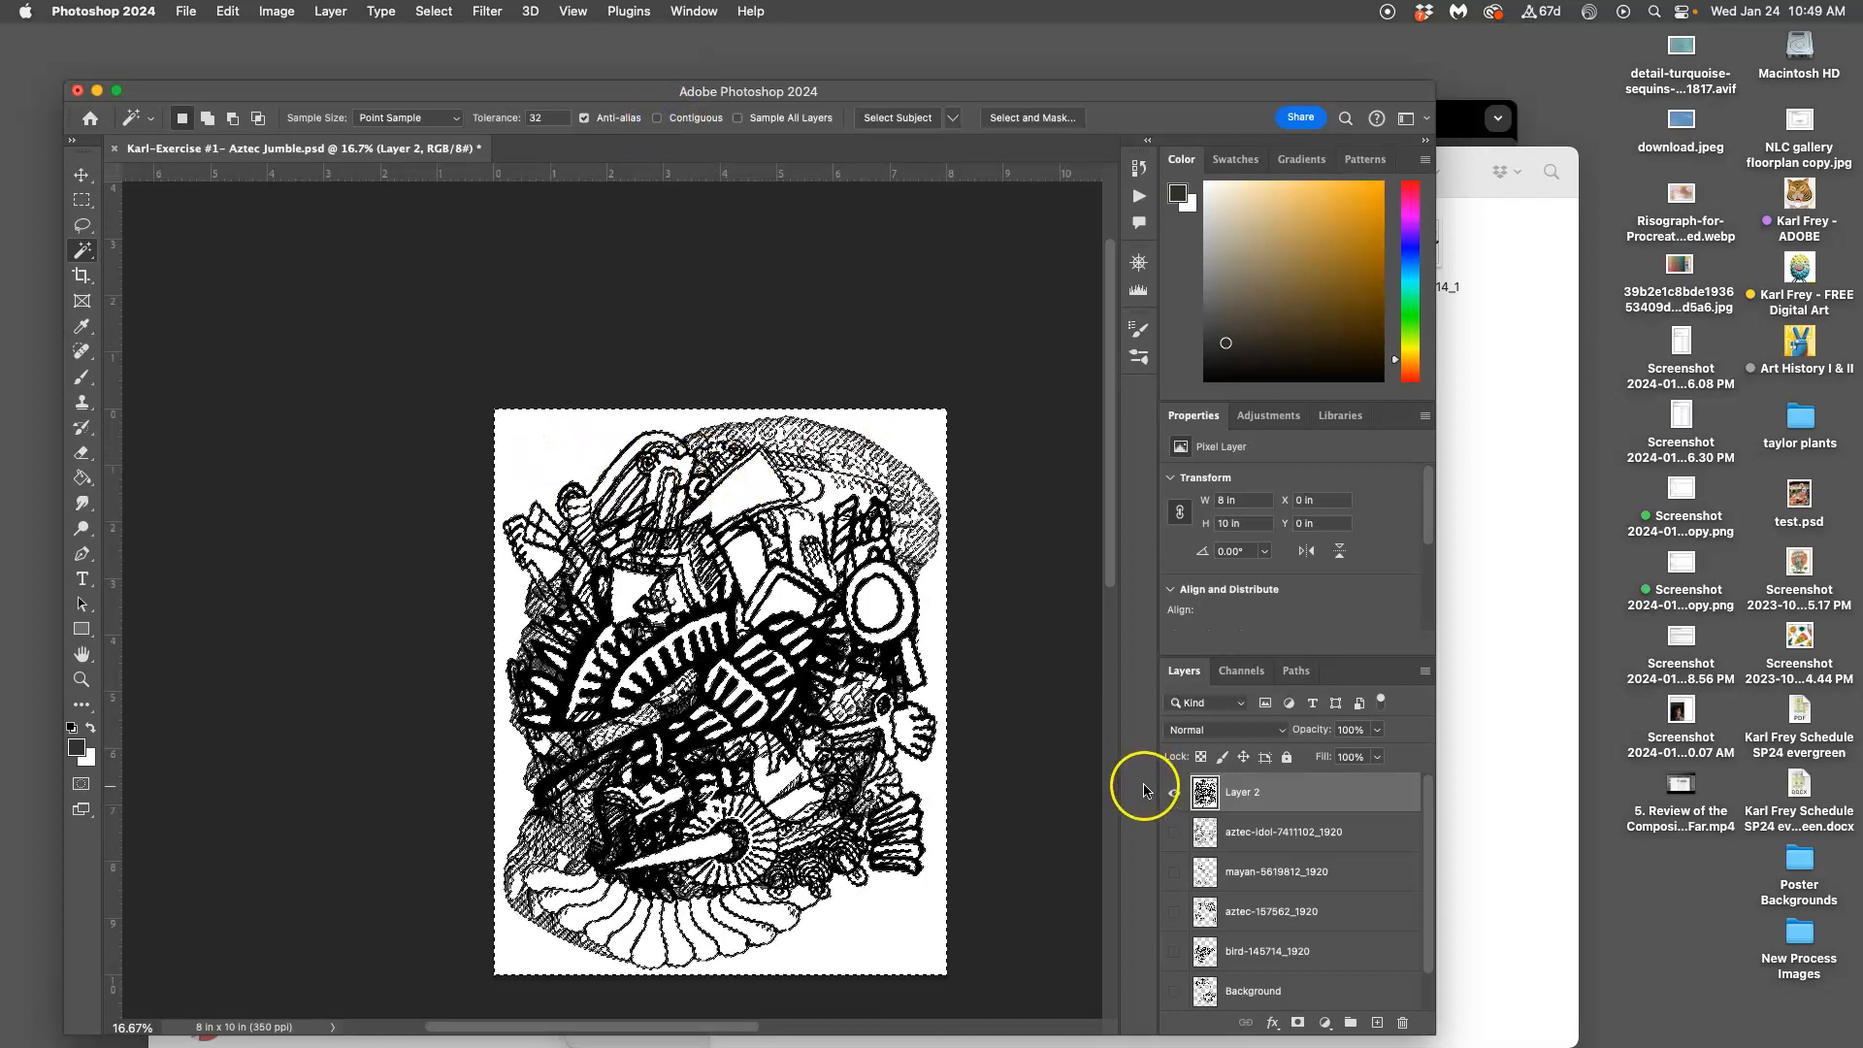
pyautogui.click(1175, 795)
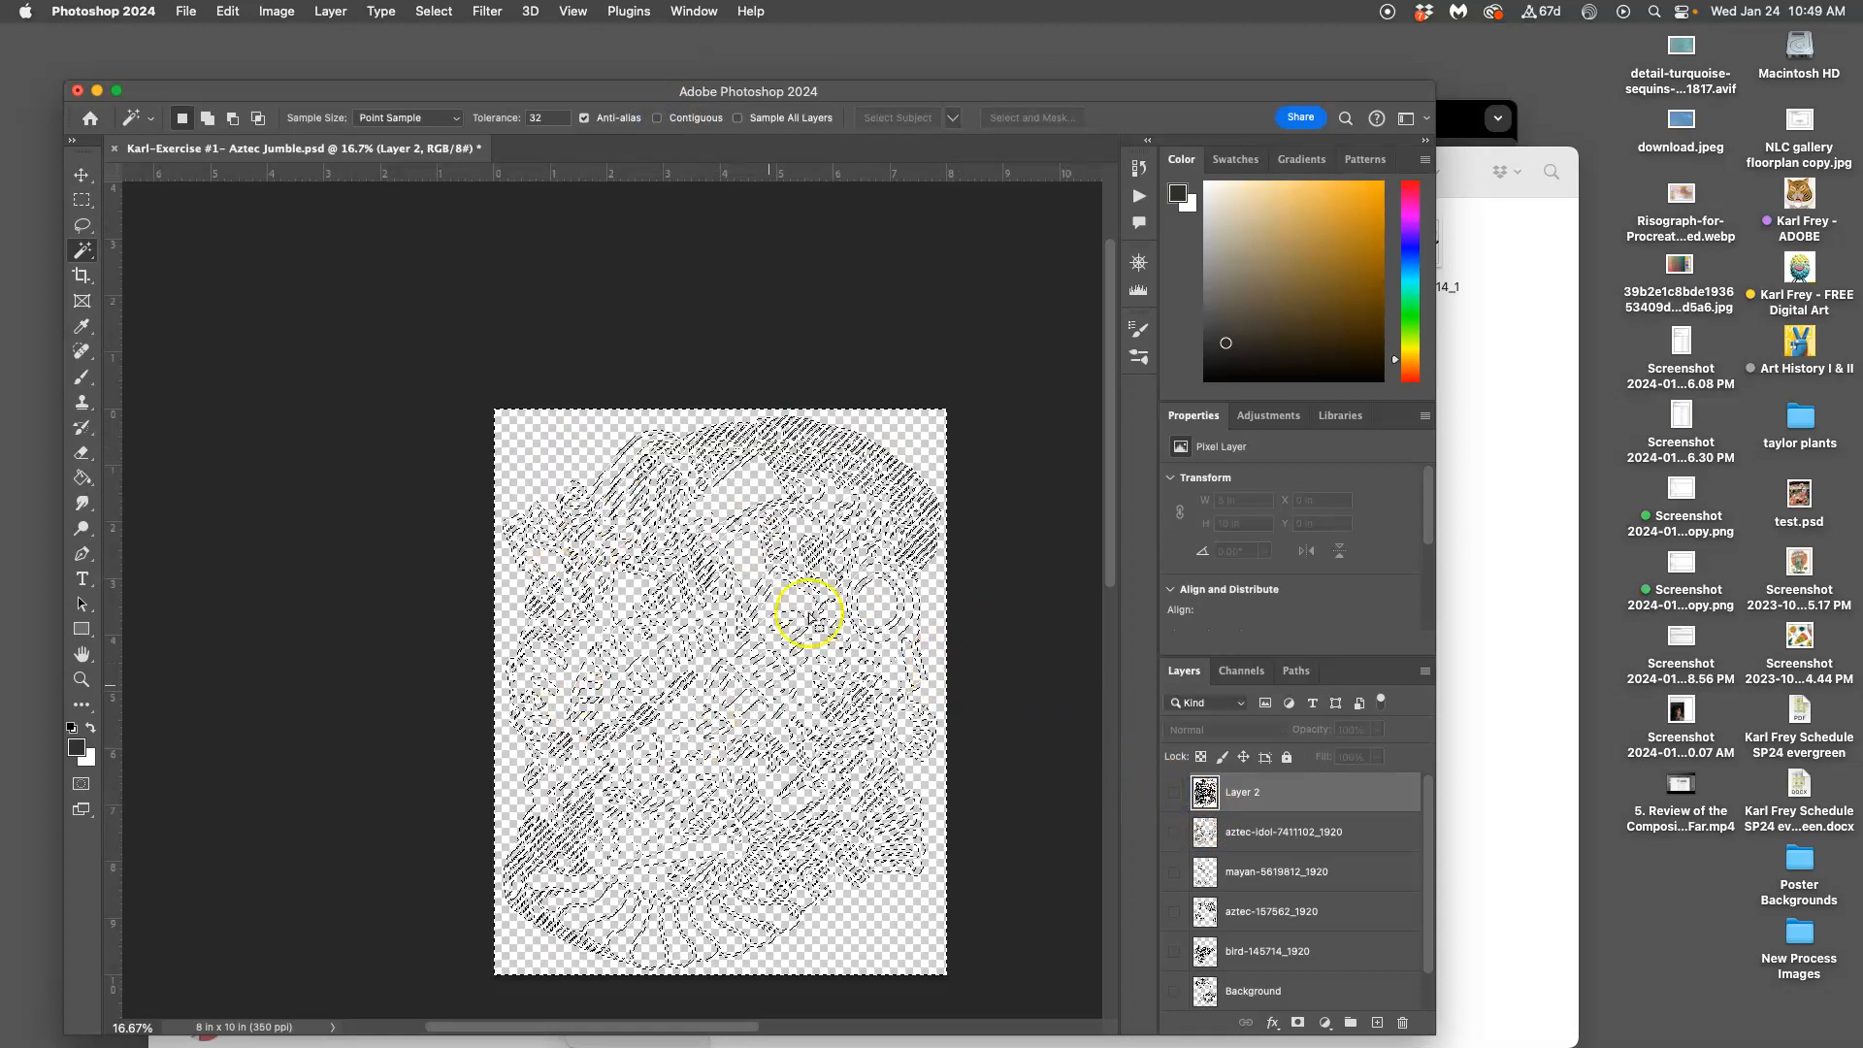
pyautogui.click(1174, 792)
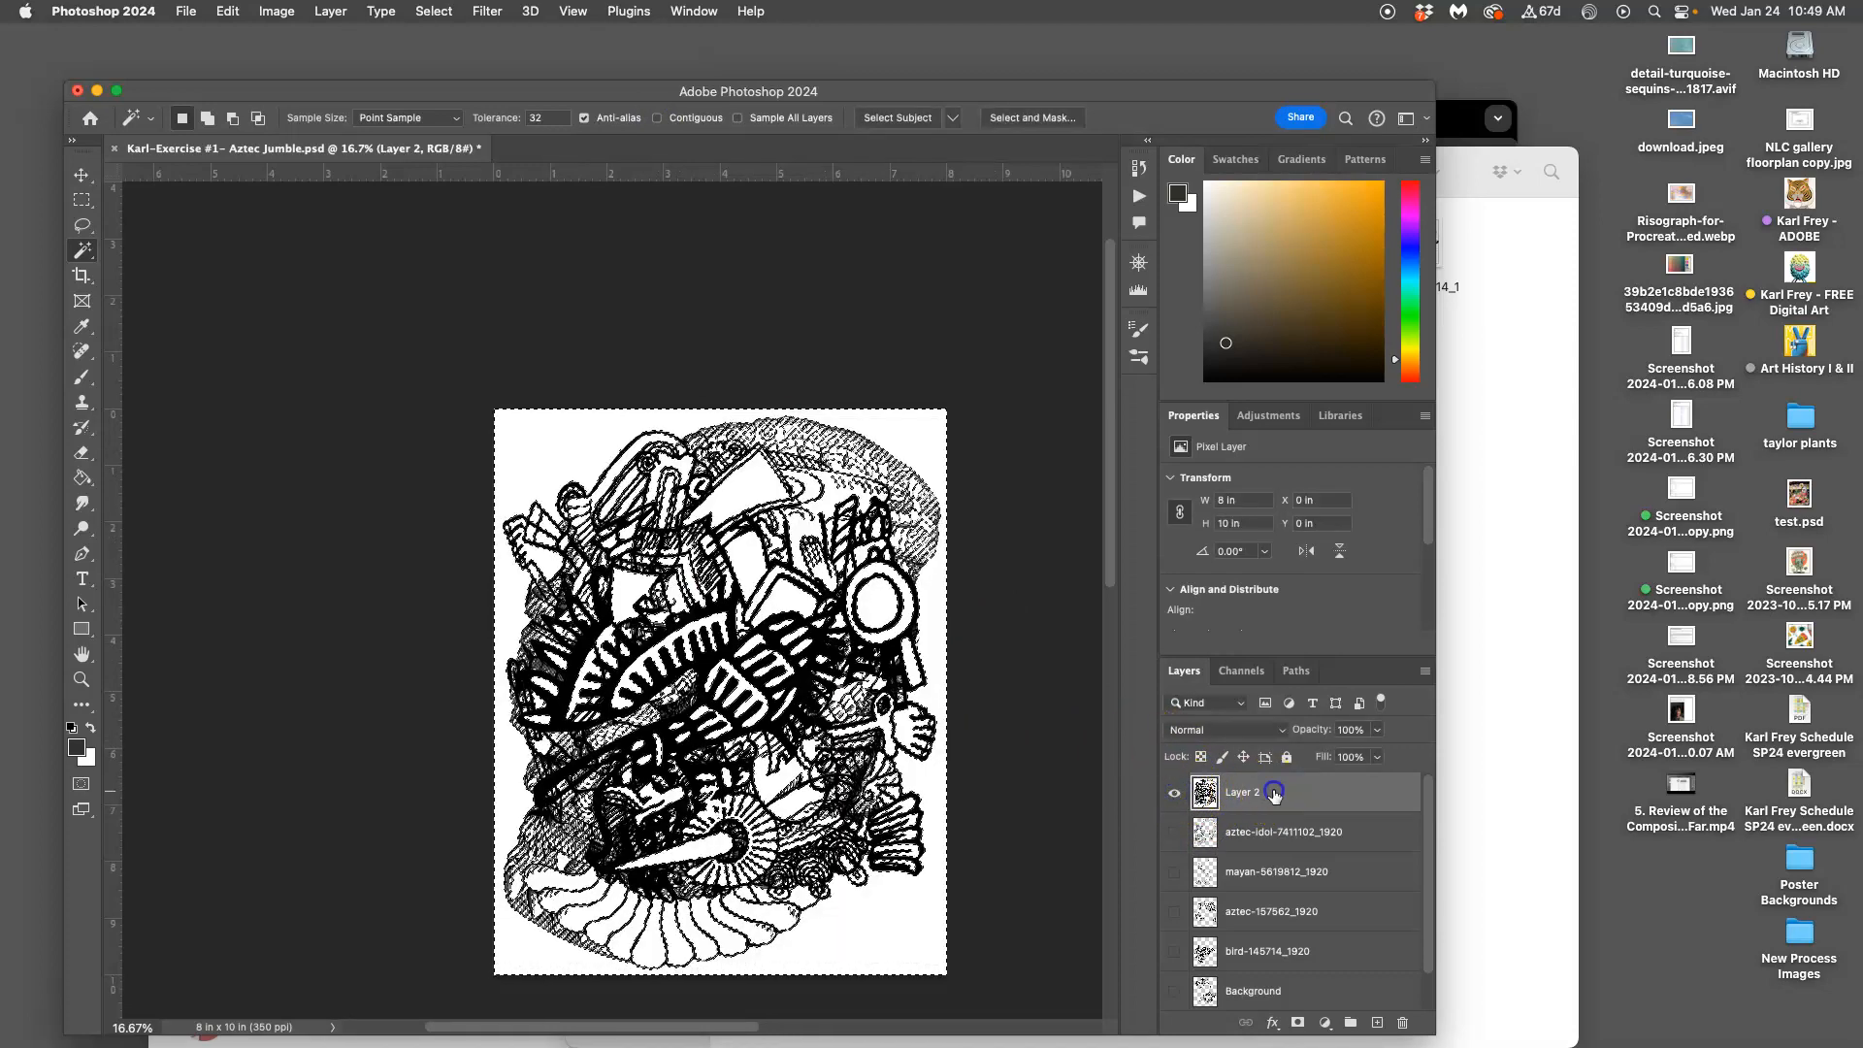
pyautogui.press('BackSpace')
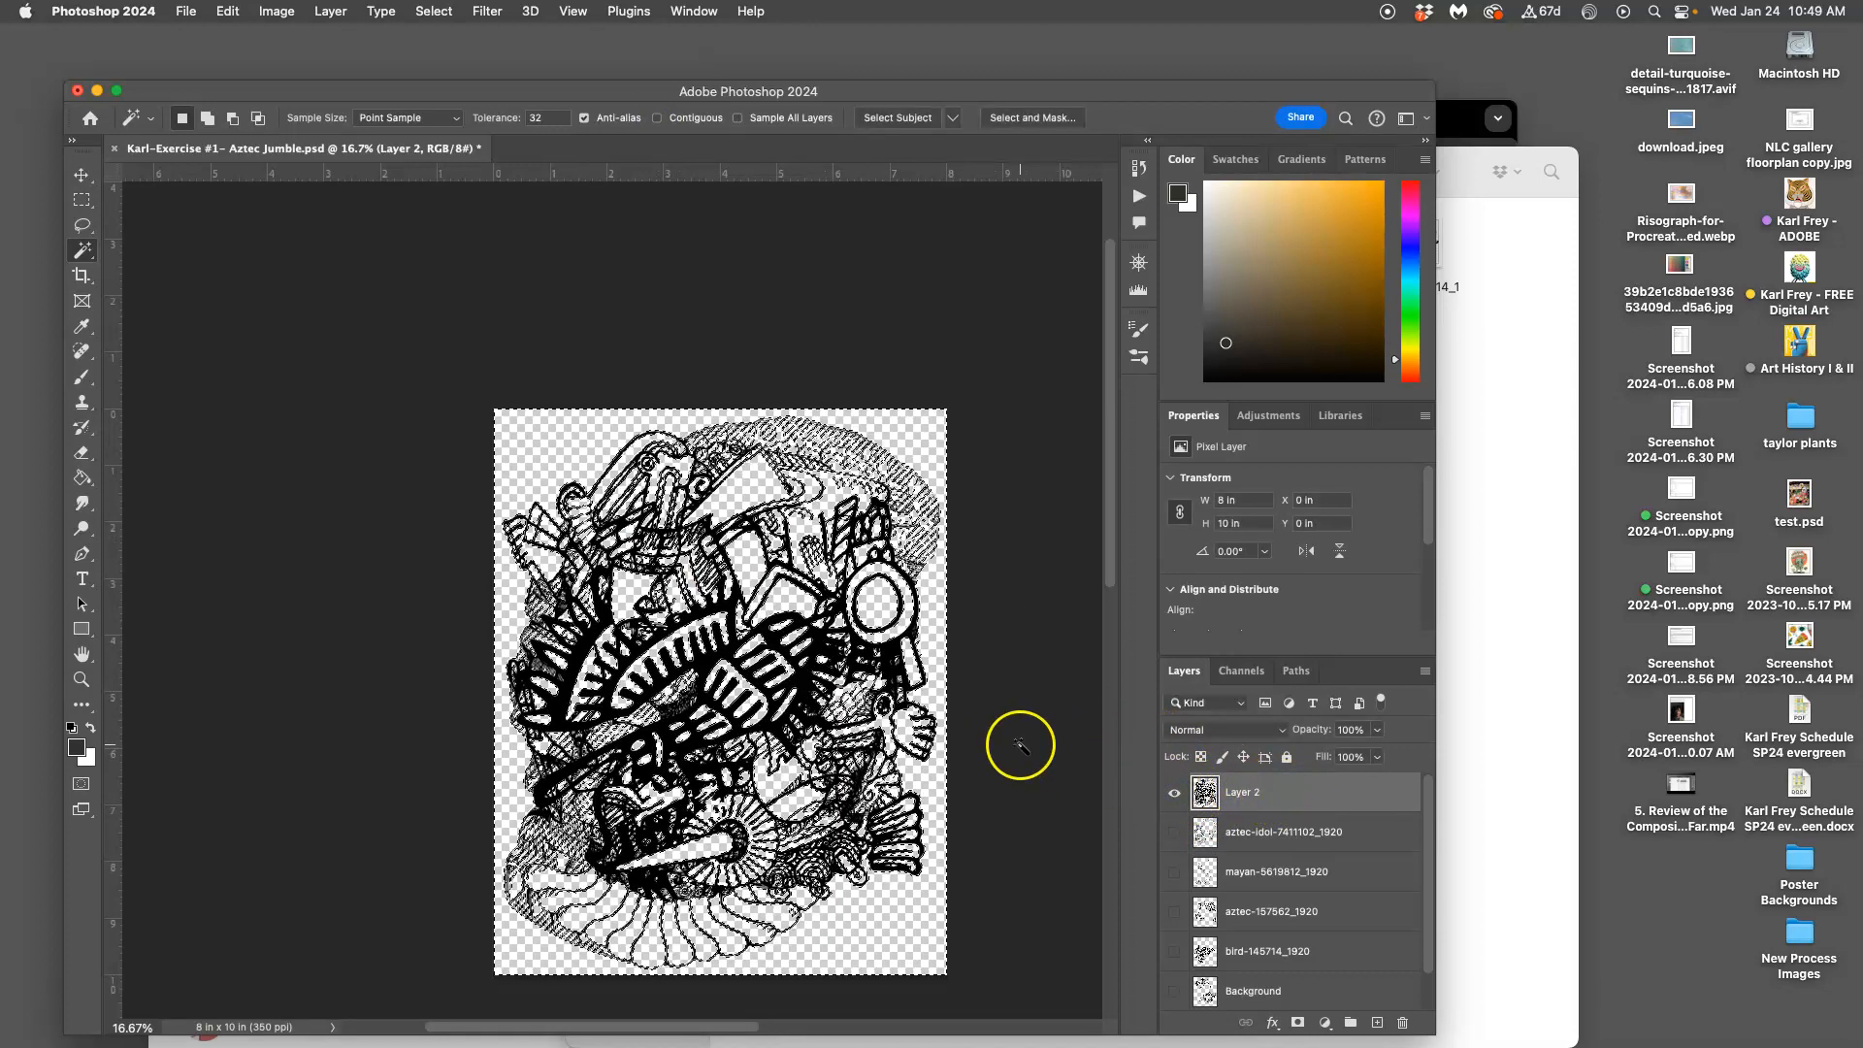
pyautogui.press('super+equal')
pyautogui.press('super+equal')
pyautogui.press('super+equal')
pyautogui.press('super+equal')
pyautogui.press('super+equal')
pyautogui.press('super+equal')
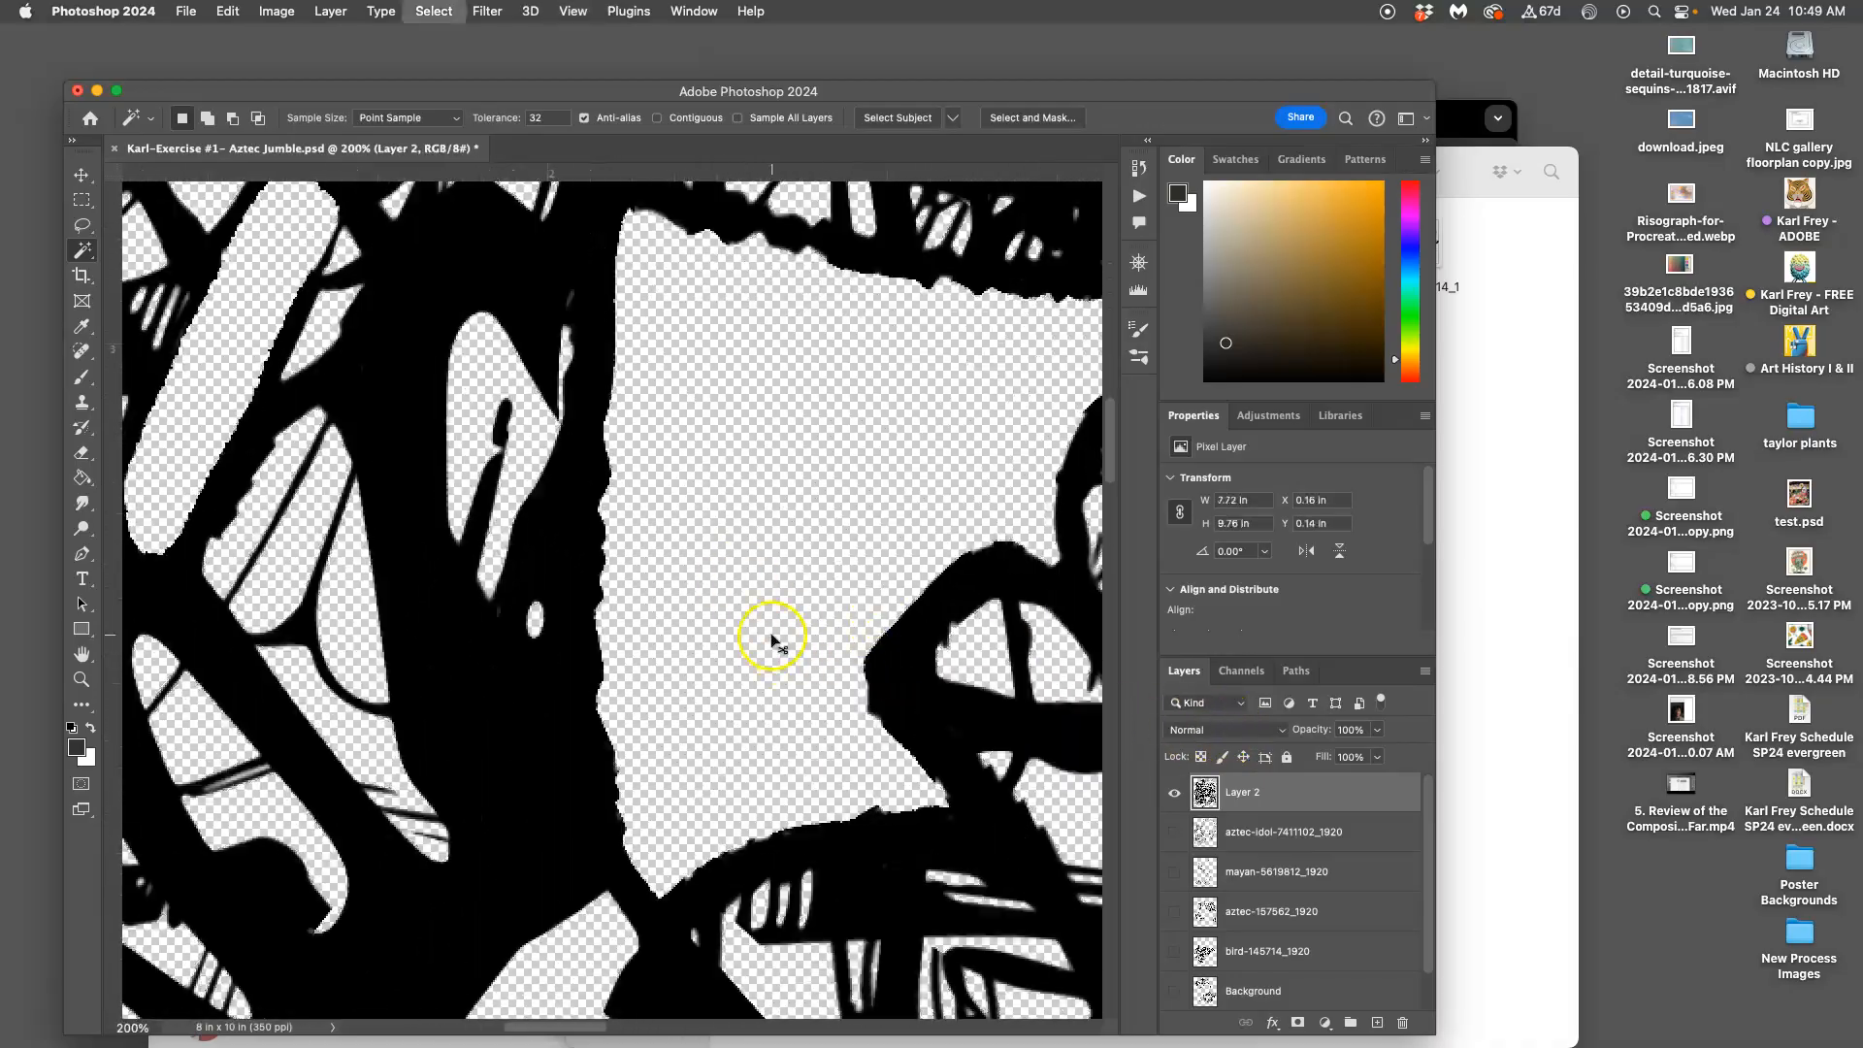
pyautogui.scroll(10, 762, 618)
pyautogui.scroll(8, 764, 621)
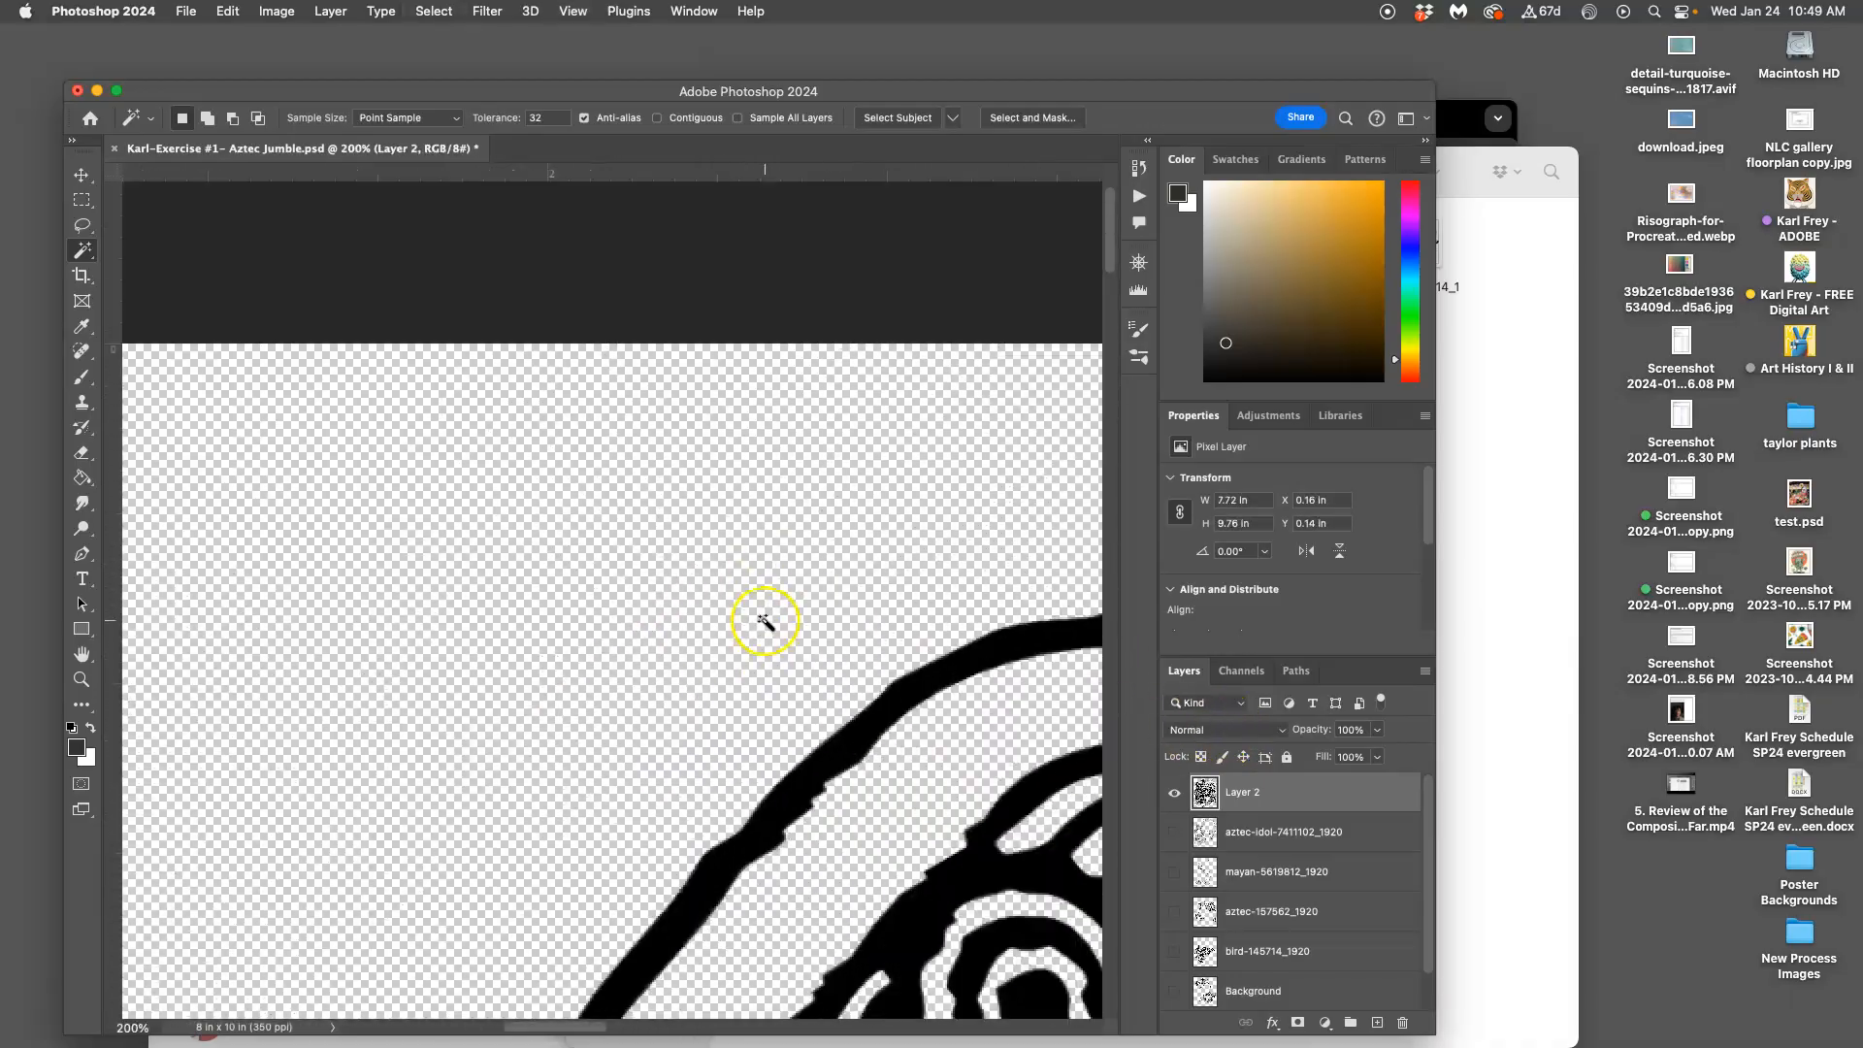
pyautogui.scroll(-10, 764, 621)
pyautogui.hscroll(15, 763, 621)
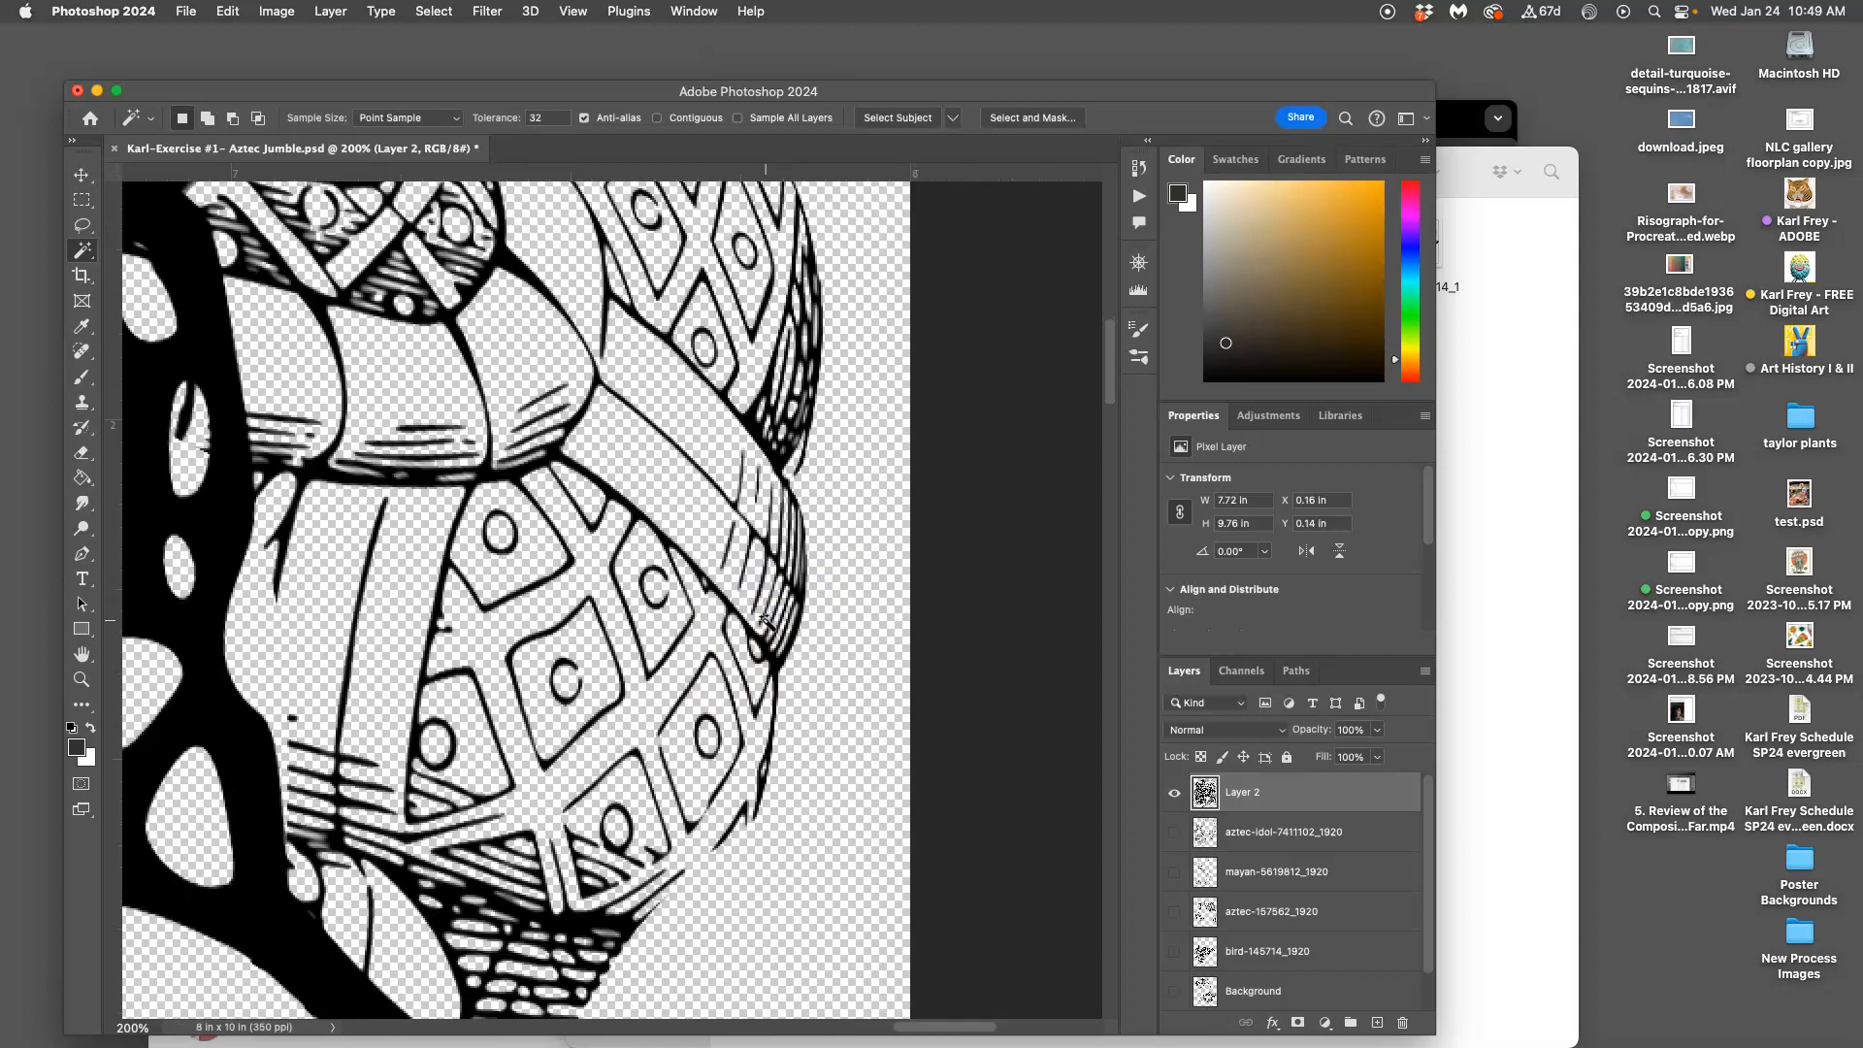
pyautogui.hscroll(-10, 694, 660)
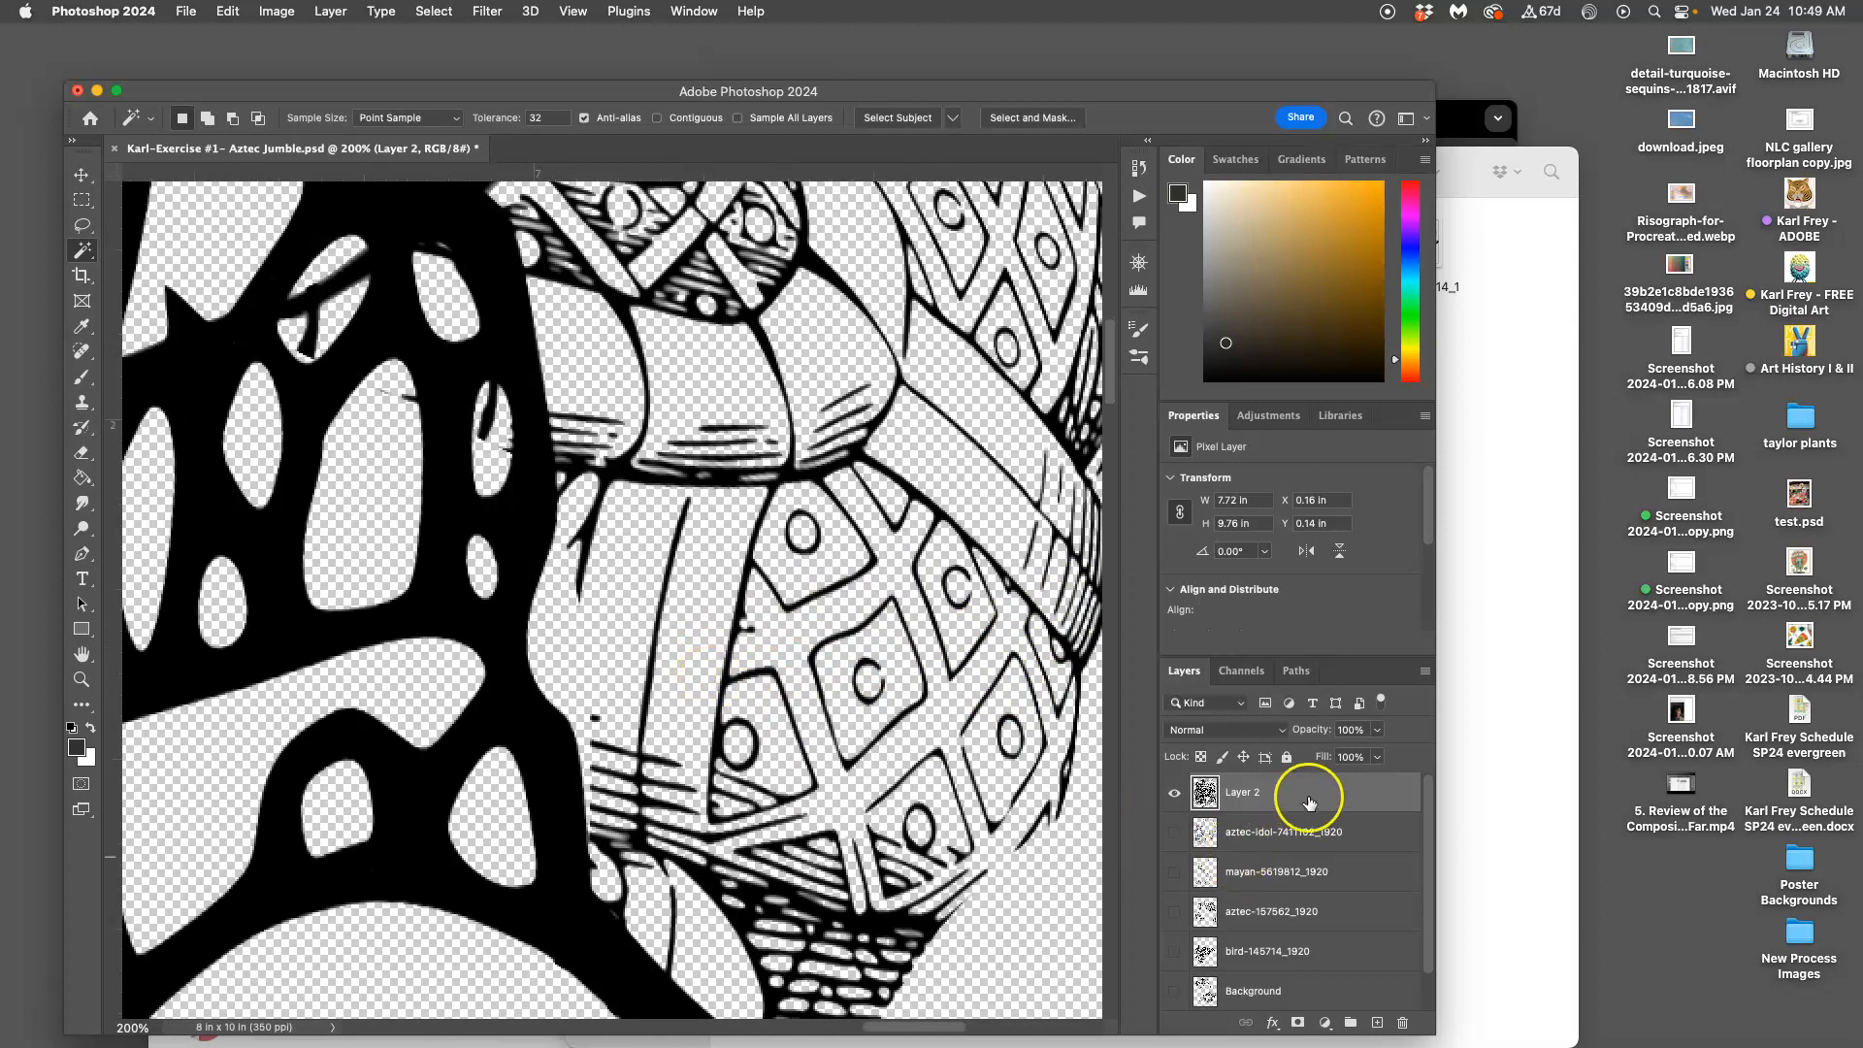
# Add a Color Overlay effect to Layer 2 with its colour set to pure black
pyautogui.doubleClick(1310, 794)
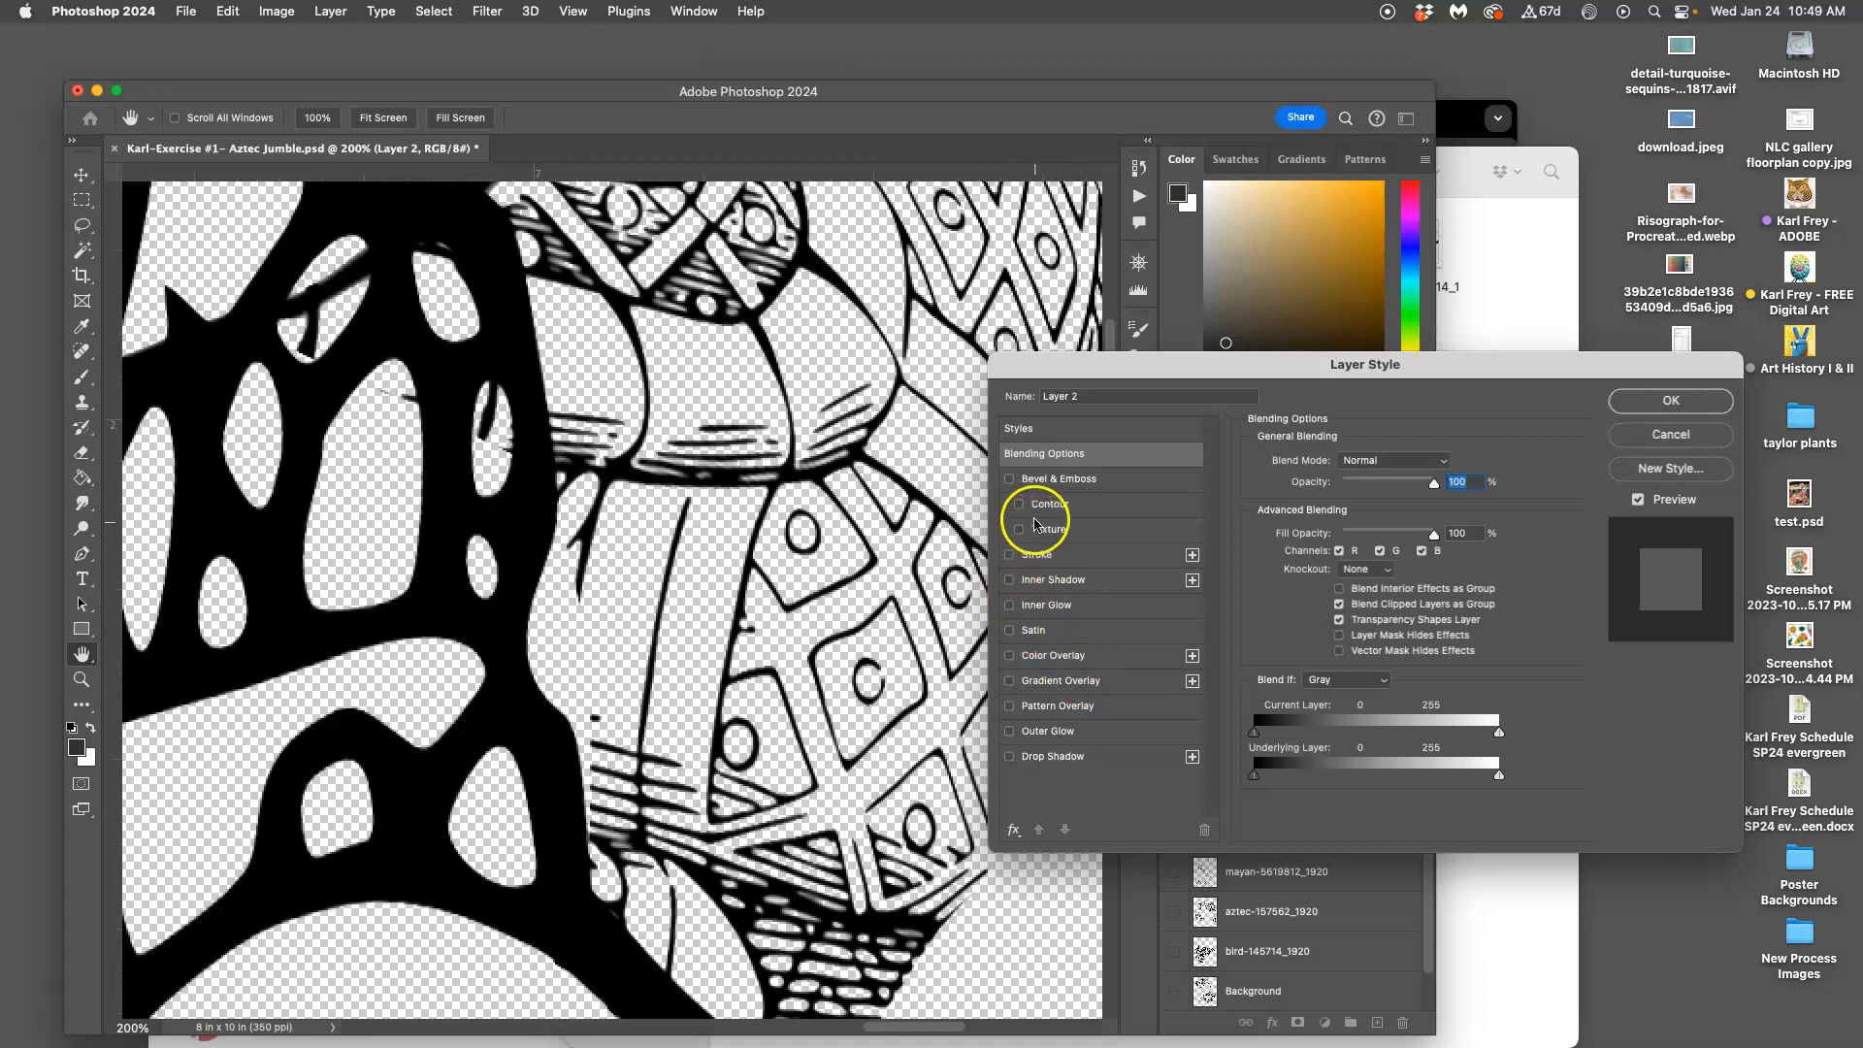
pyautogui.click(1038, 655)
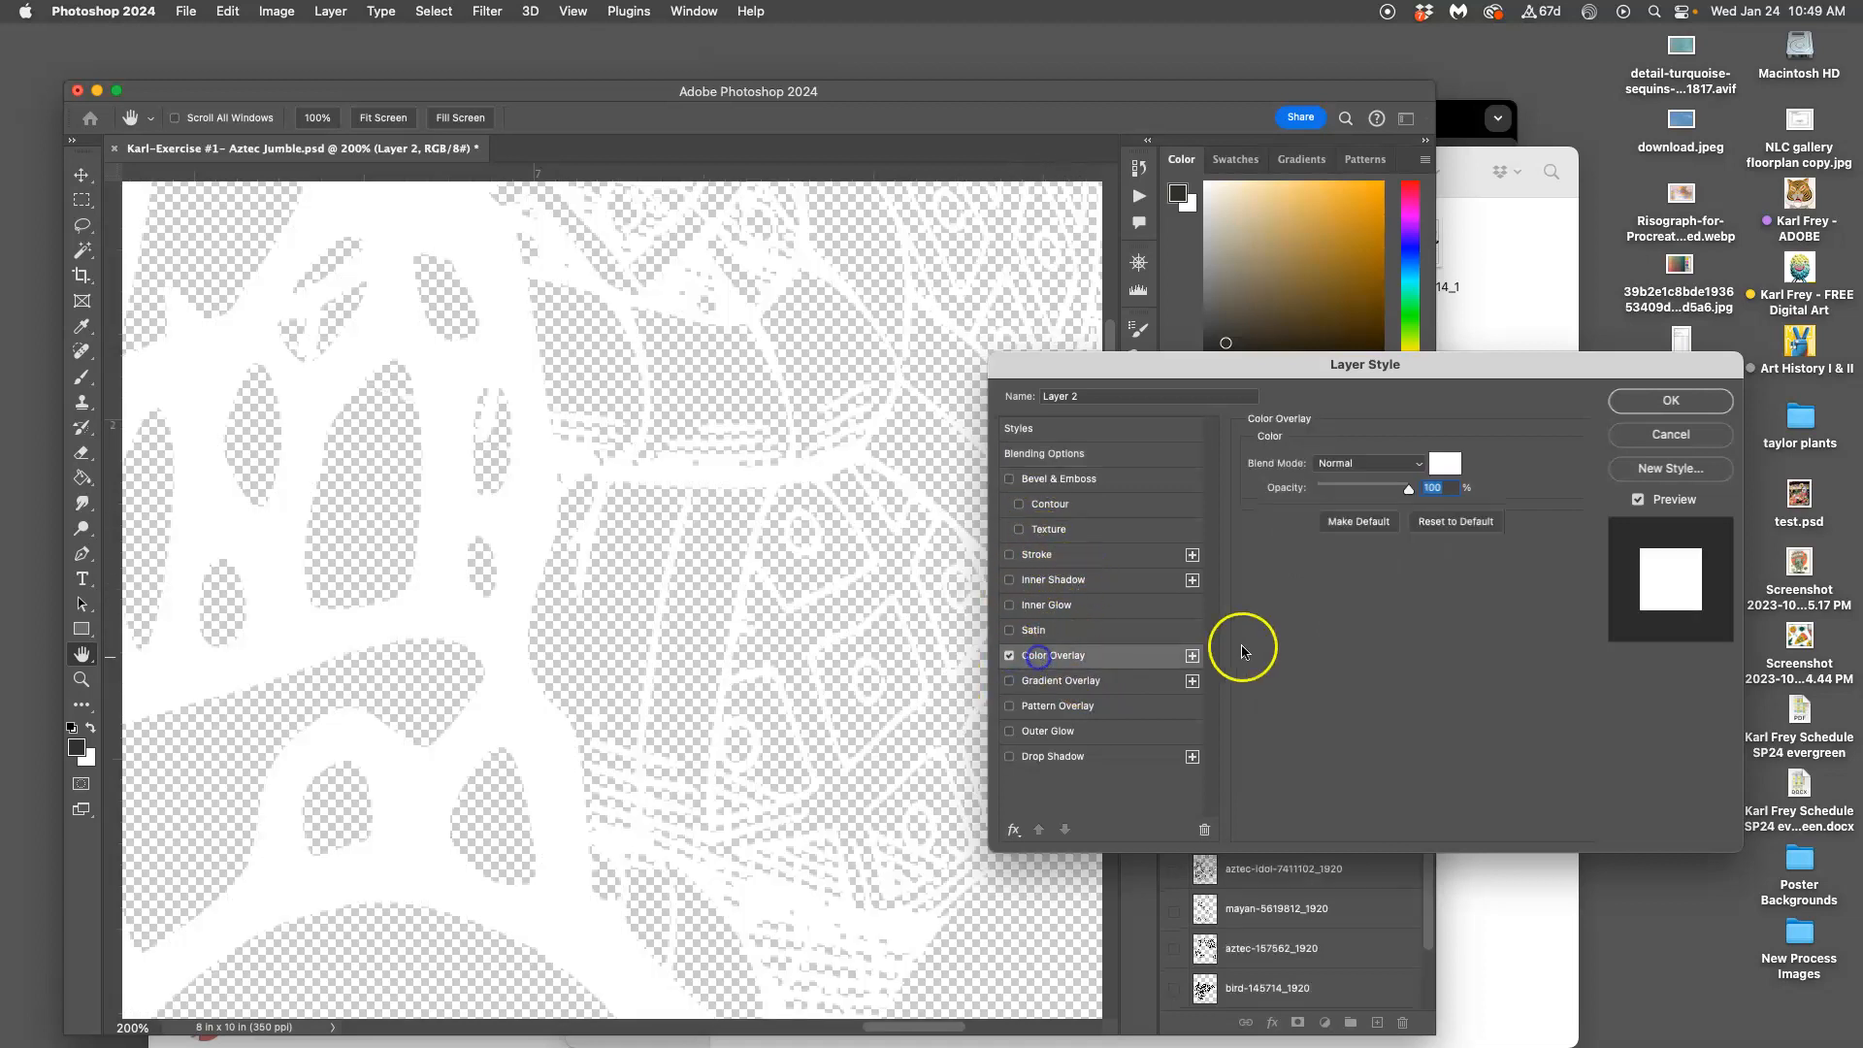
pyautogui.click(1444, 464)
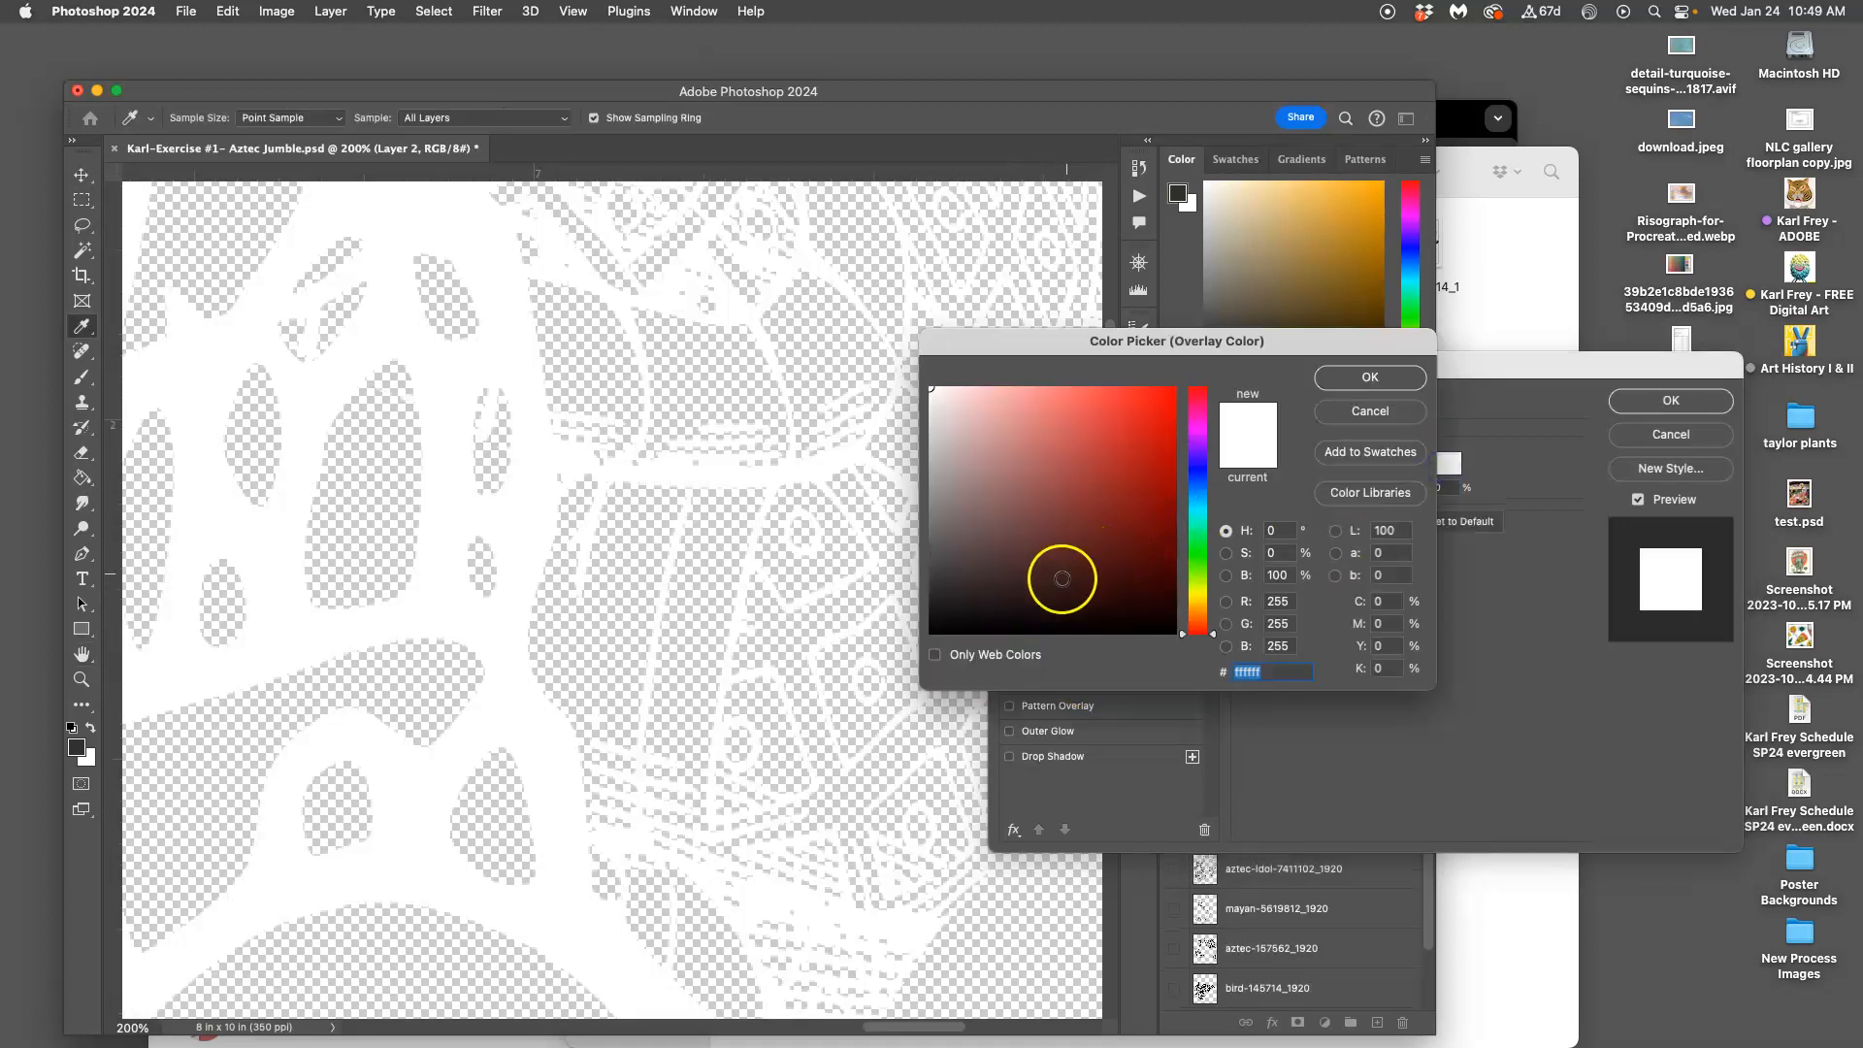
pyautogui.moveTo(1060, 574); pyautogui.dragTo(886, 649)
pyautogui.click(1363, 377)
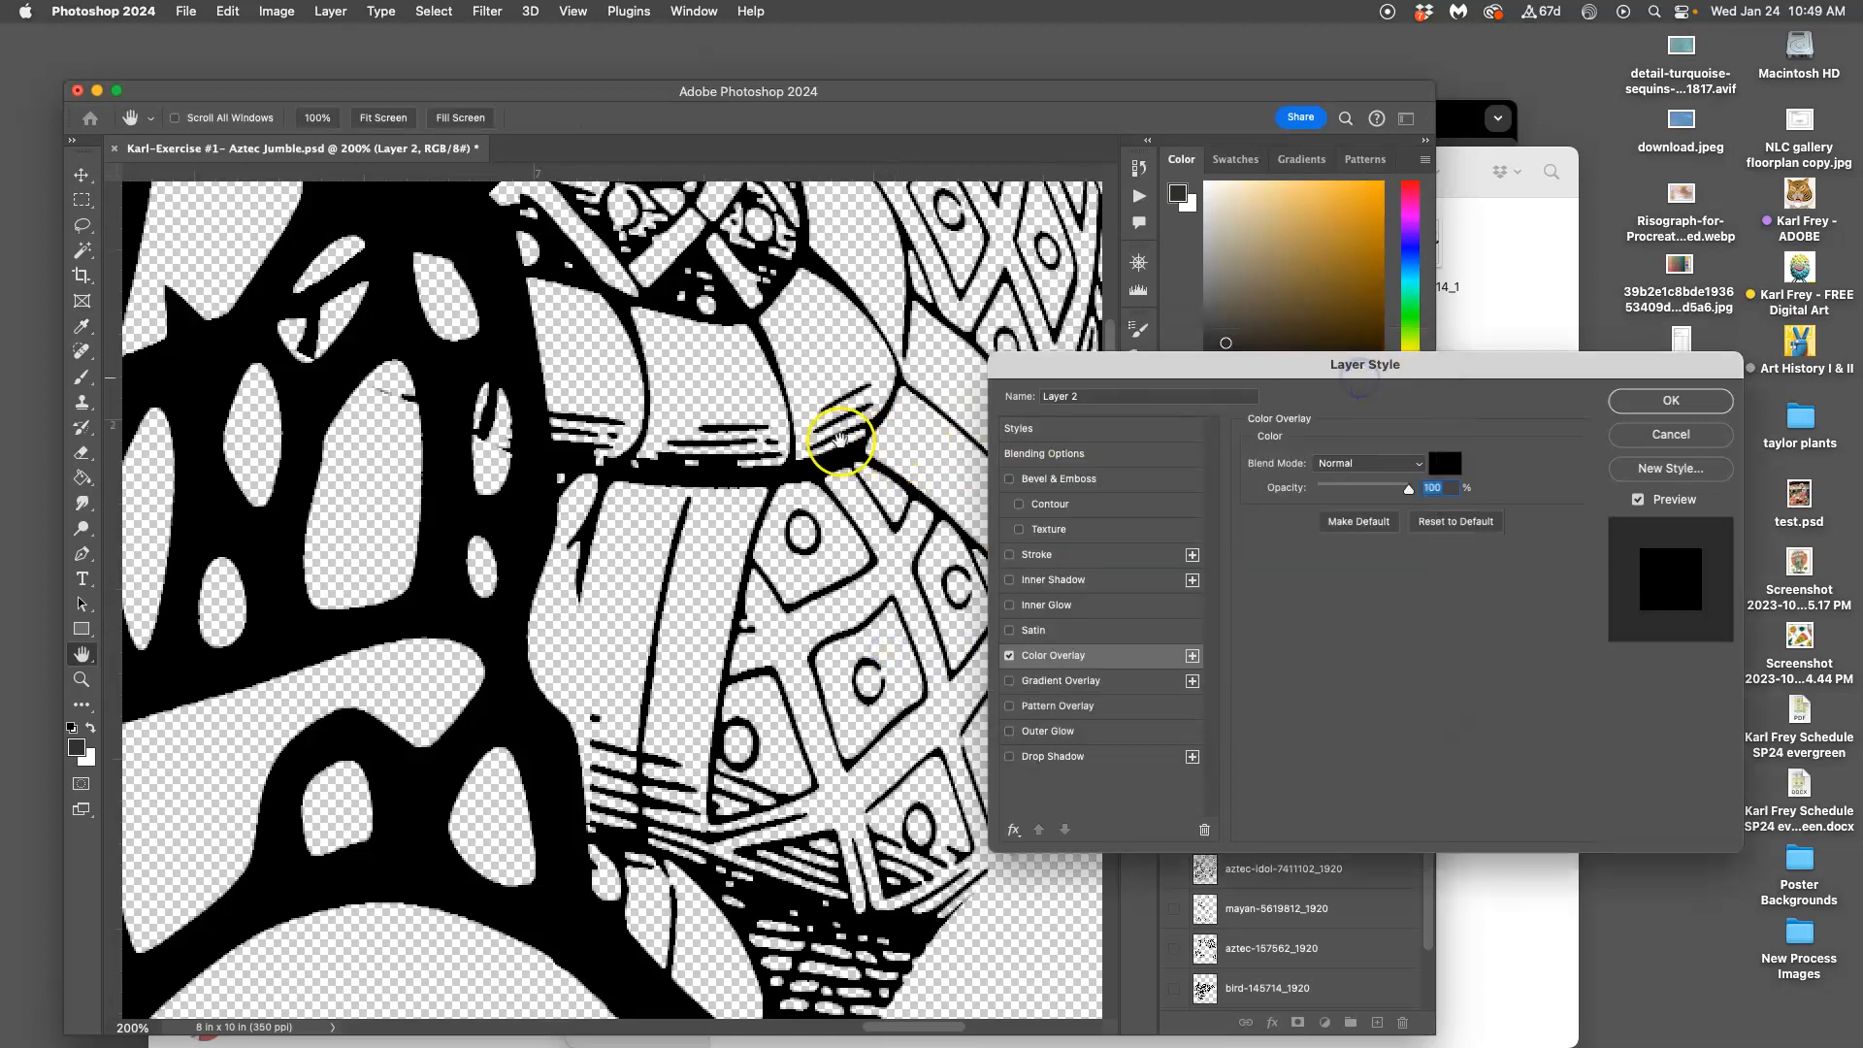
pyautogui.scroll(5, 841, 437)
pyautogui.hscroll(-3, 840, 436)
pyautogui.hscroll(-15, 841, 437)
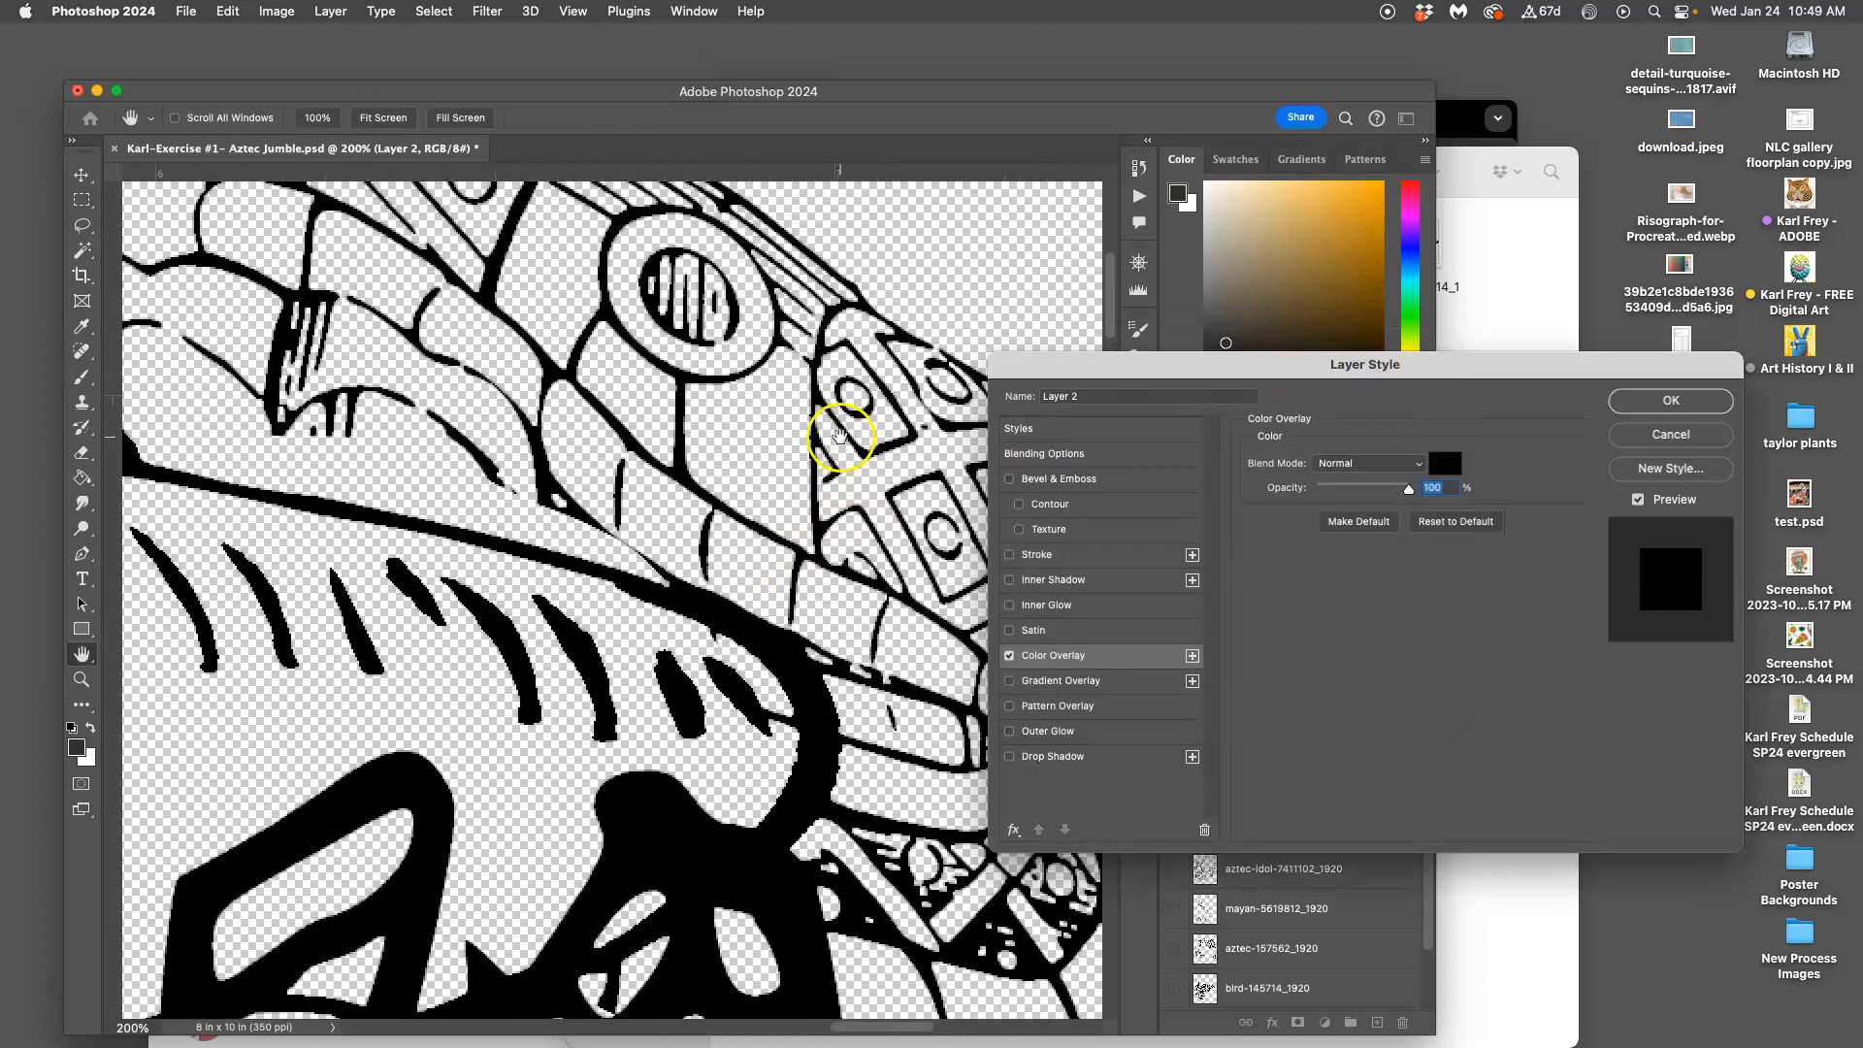
pyautogui.hscroll(-15, 838, 430)
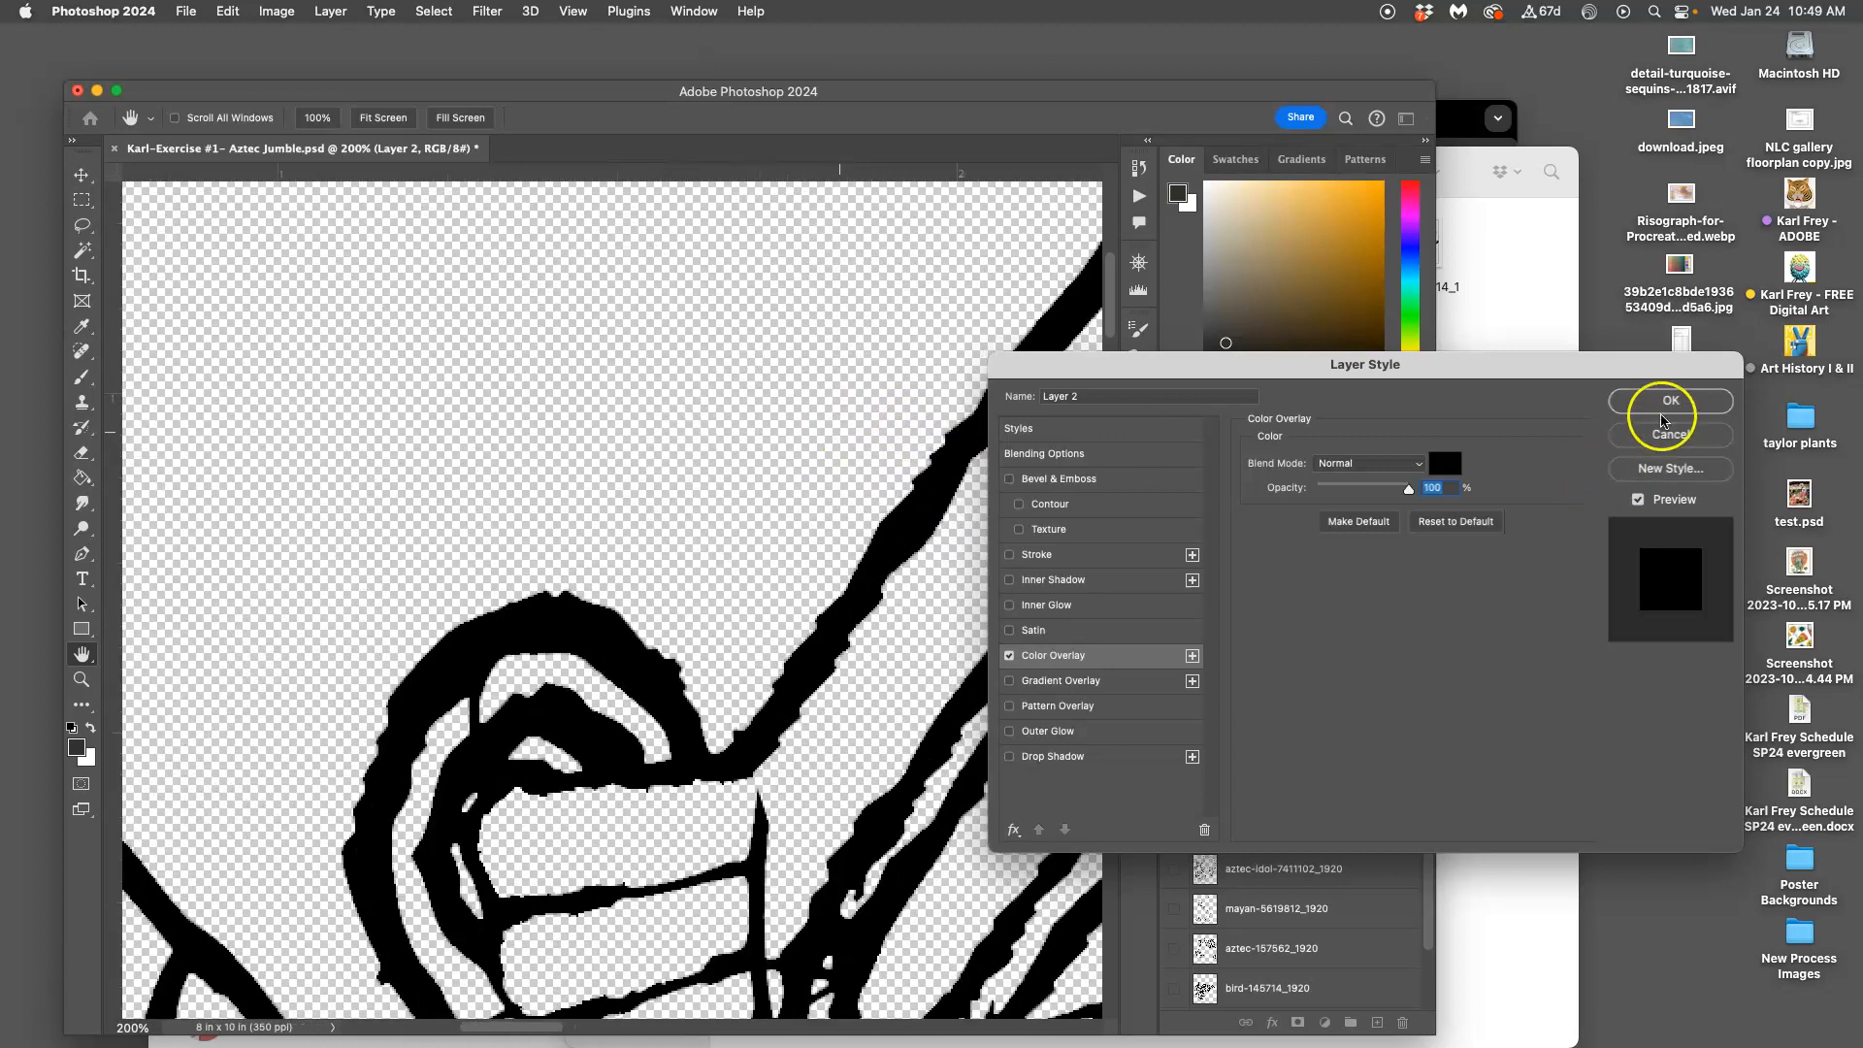
pyautogui.click(1661, 402)
pyautogui.press('w')
pyautogui.scroll(-10, 970, 533)
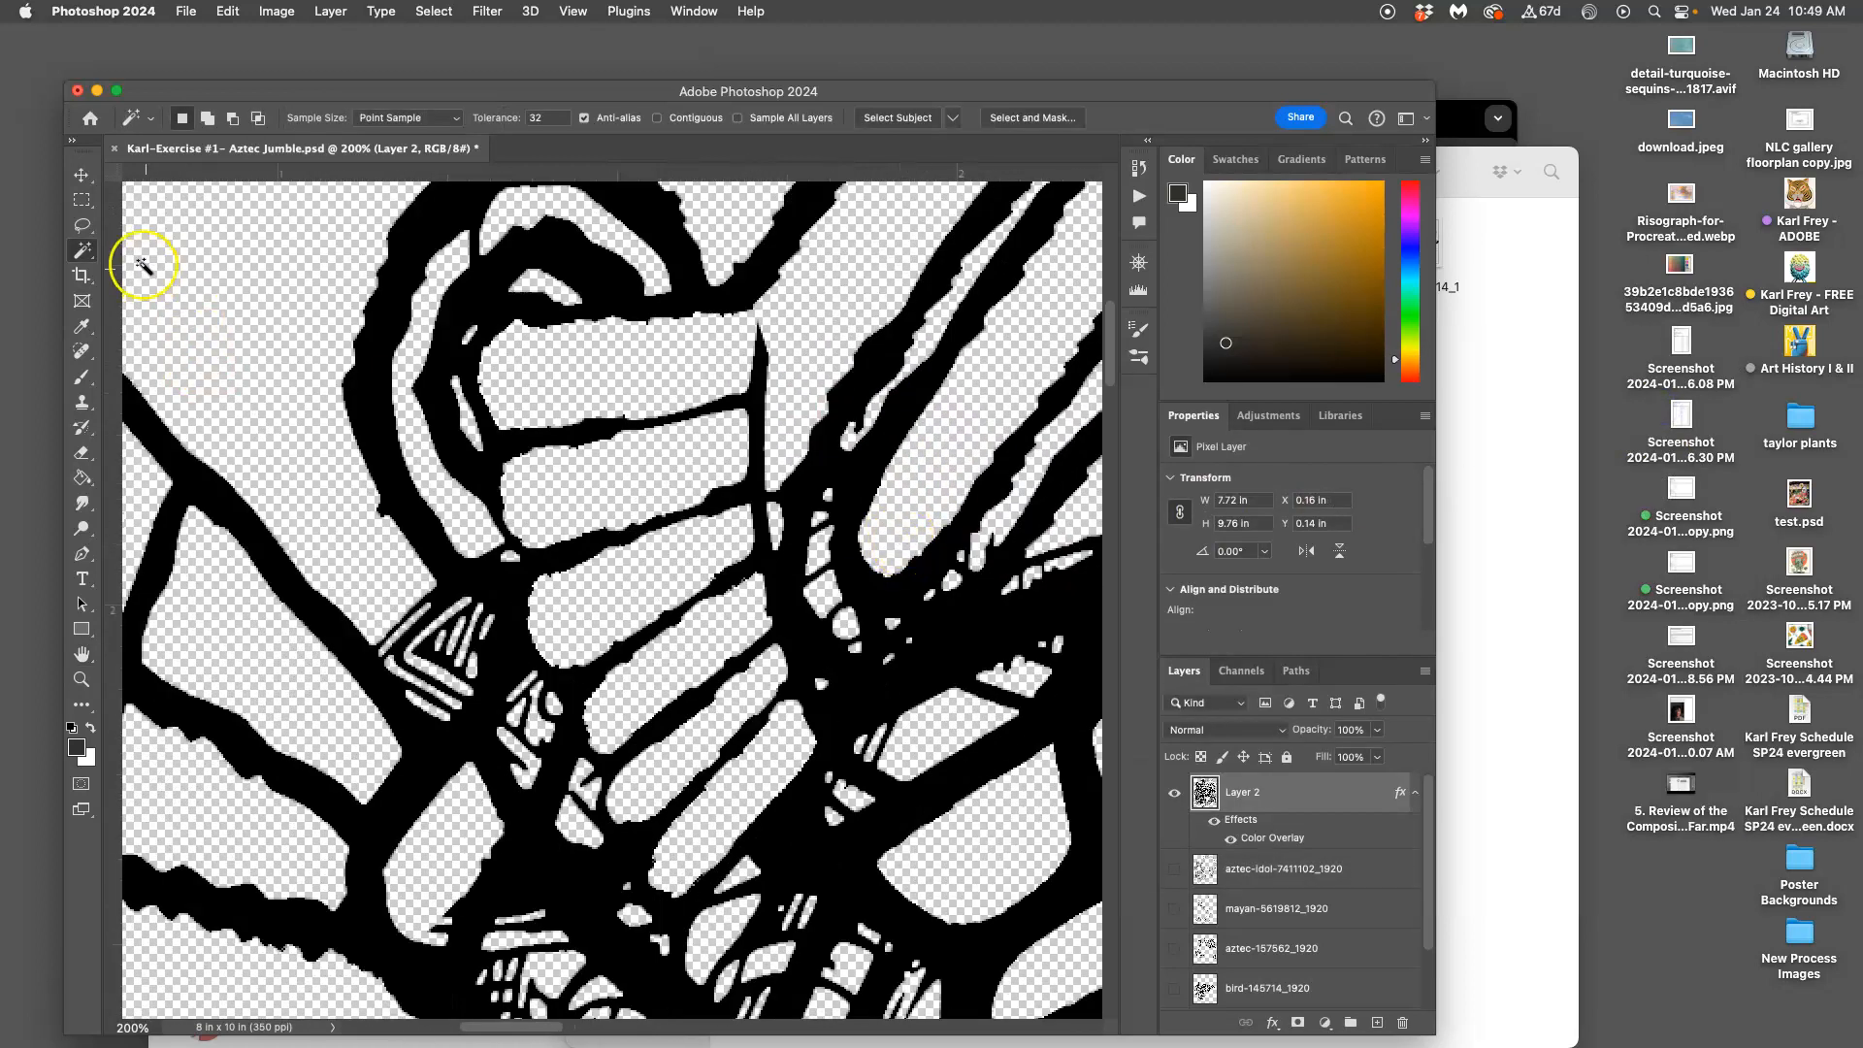
# Lasso the stray line fragments near the spiral, delete them, and deselect
pyautogui.click(83, 226)
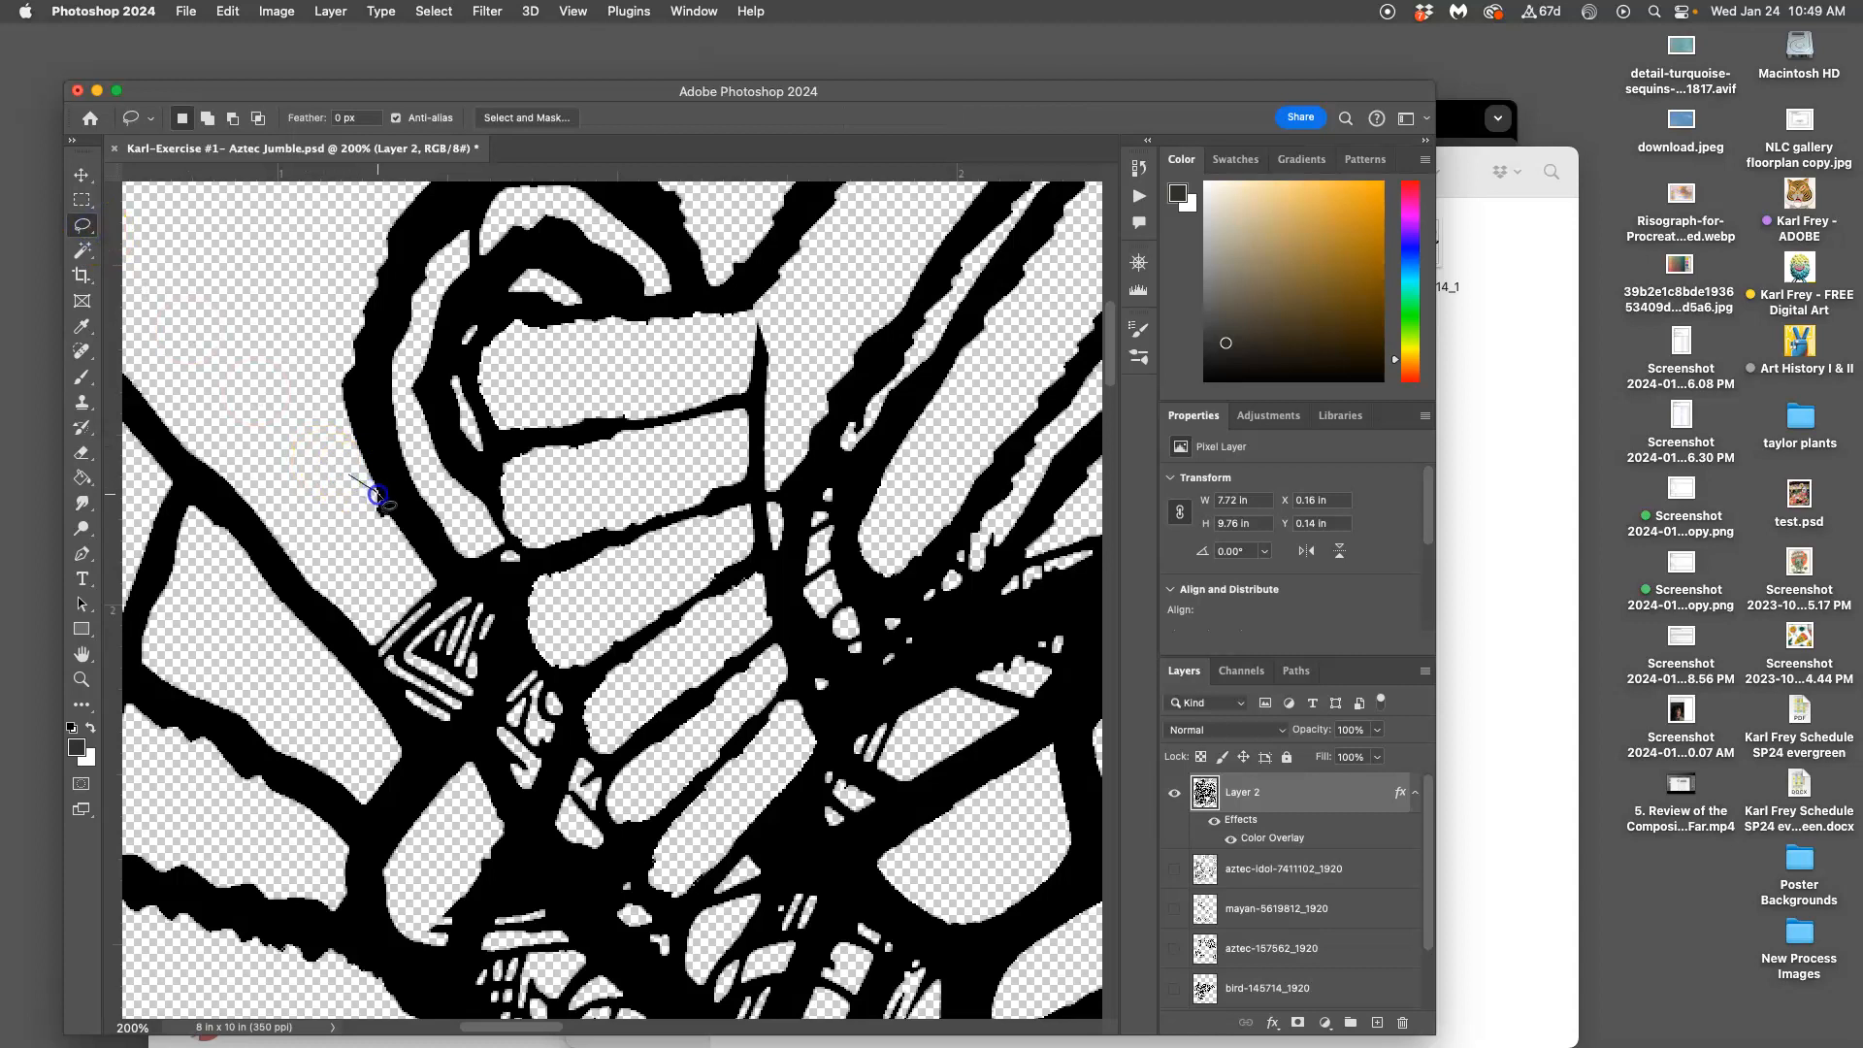
pyautogui.click(331, 525)
pyautogui.scroll(-10, 363, 522)
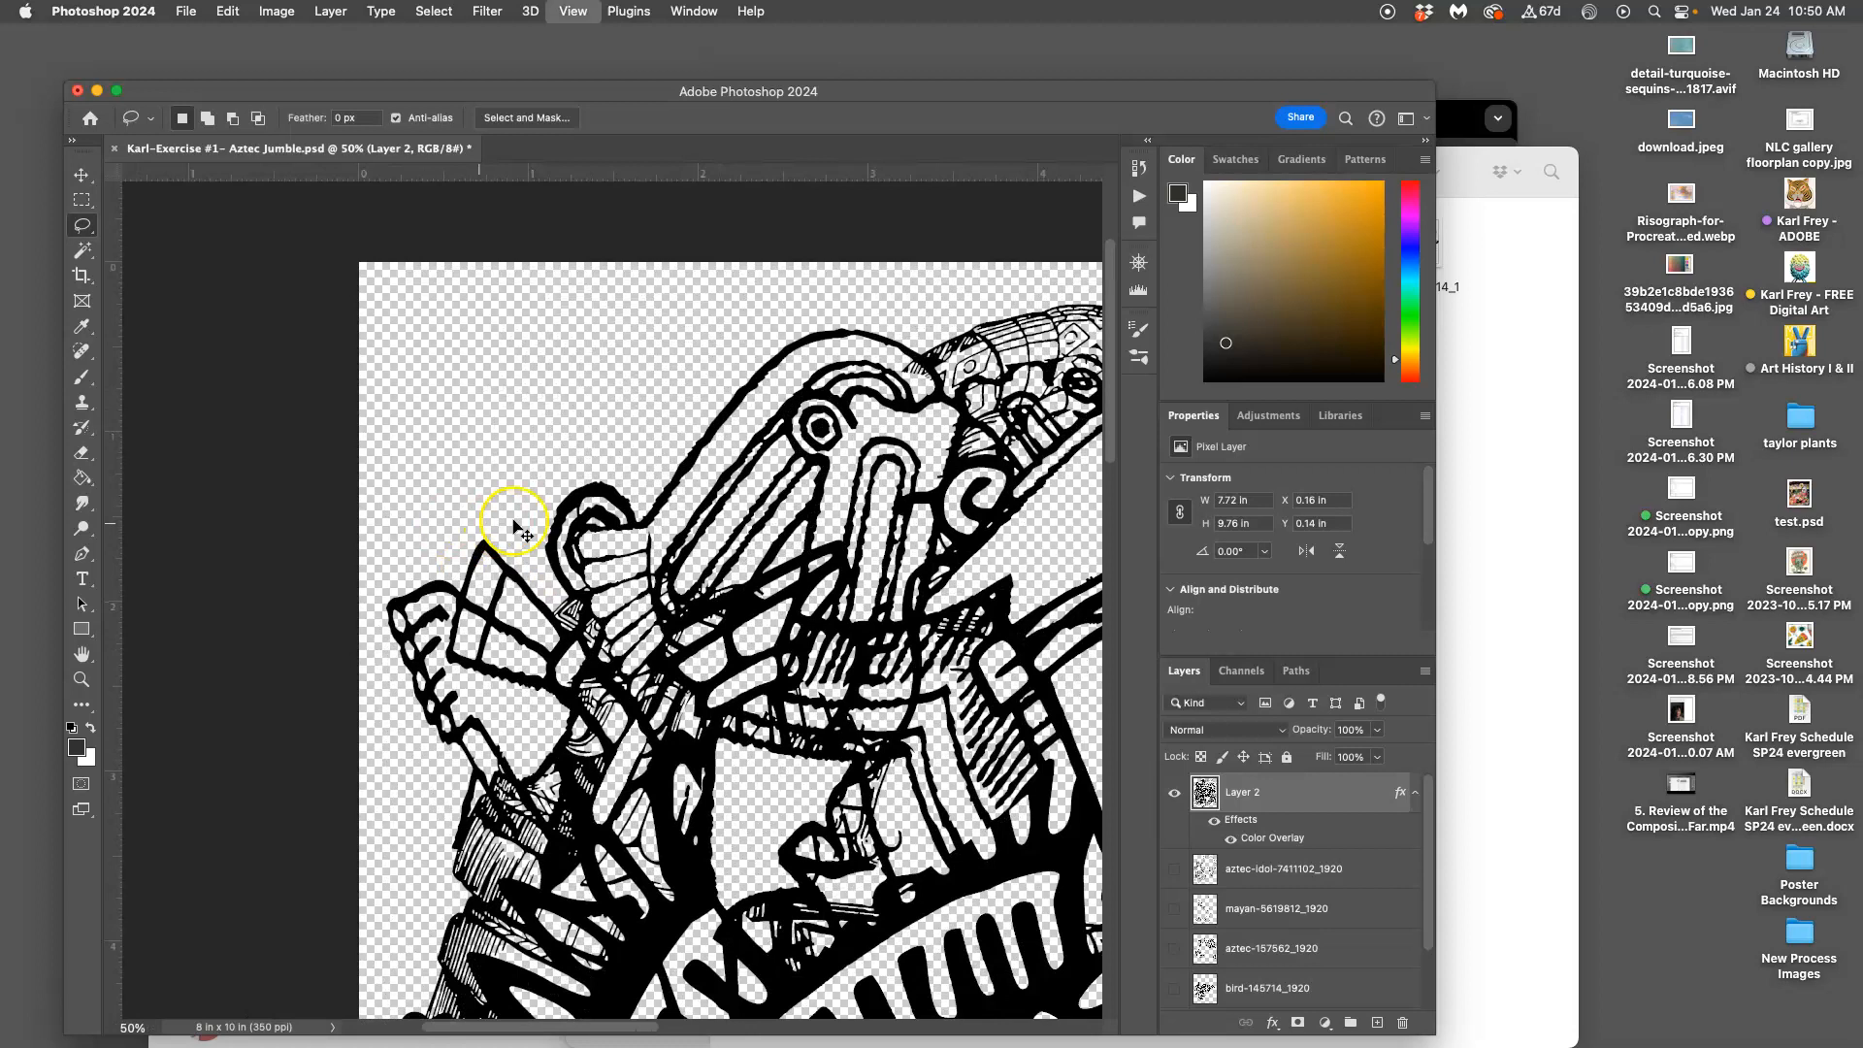
pyautogui.scroll(-5, 587, 495)
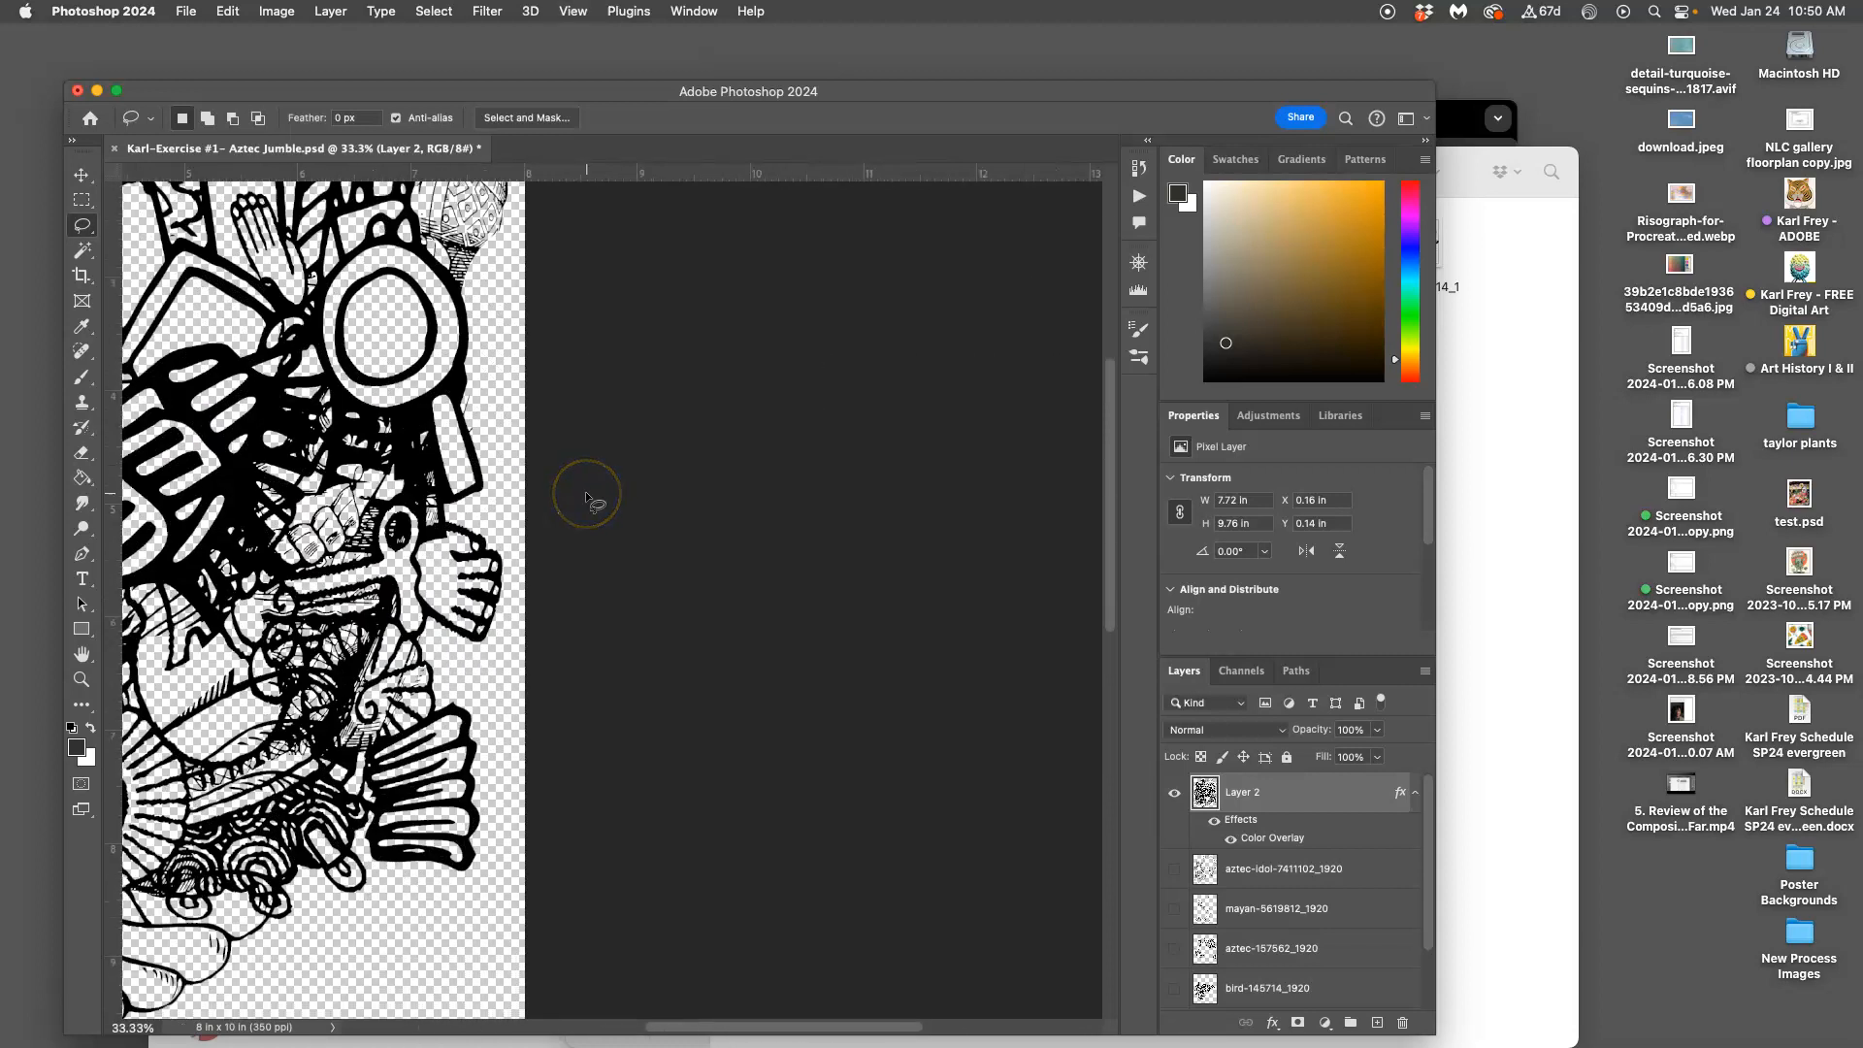
pyautogui.hscroll(-2, 511, 491)
pyautogui.scroll(-2, 503, 492)
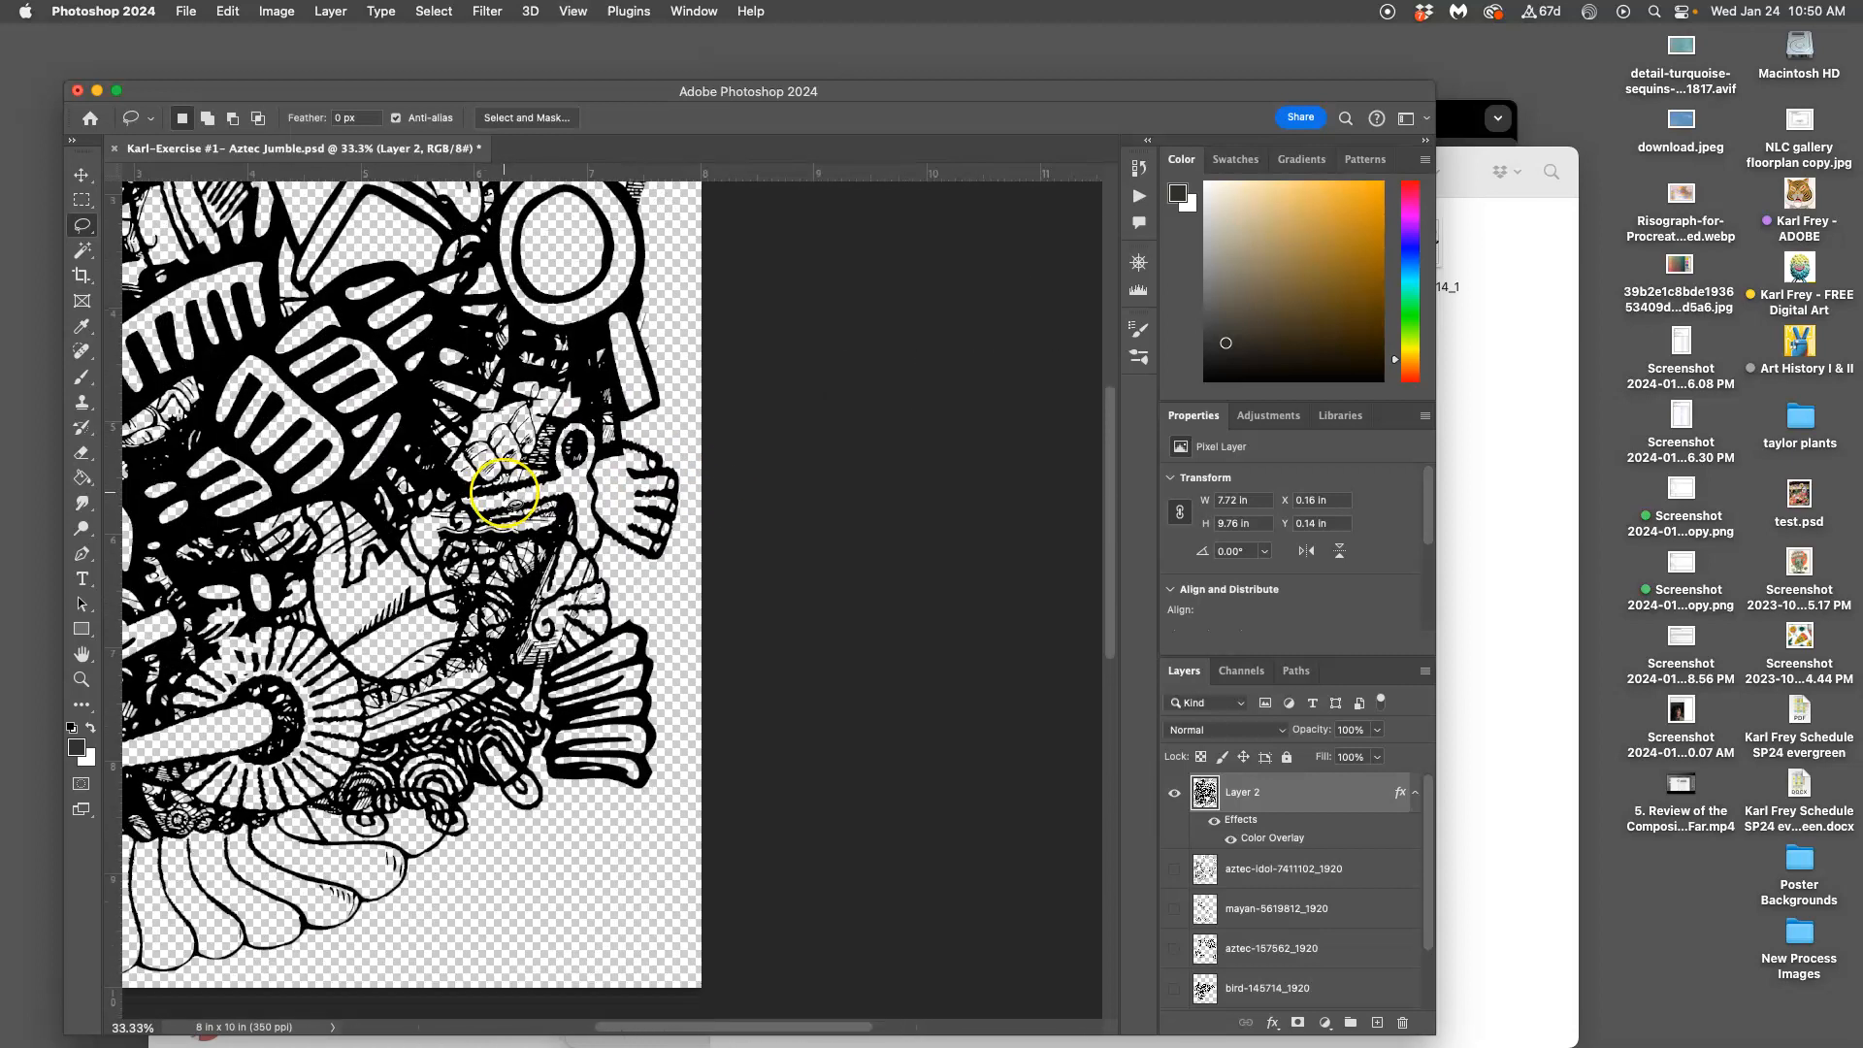
pyautogui.scroll(8, 500, 495)
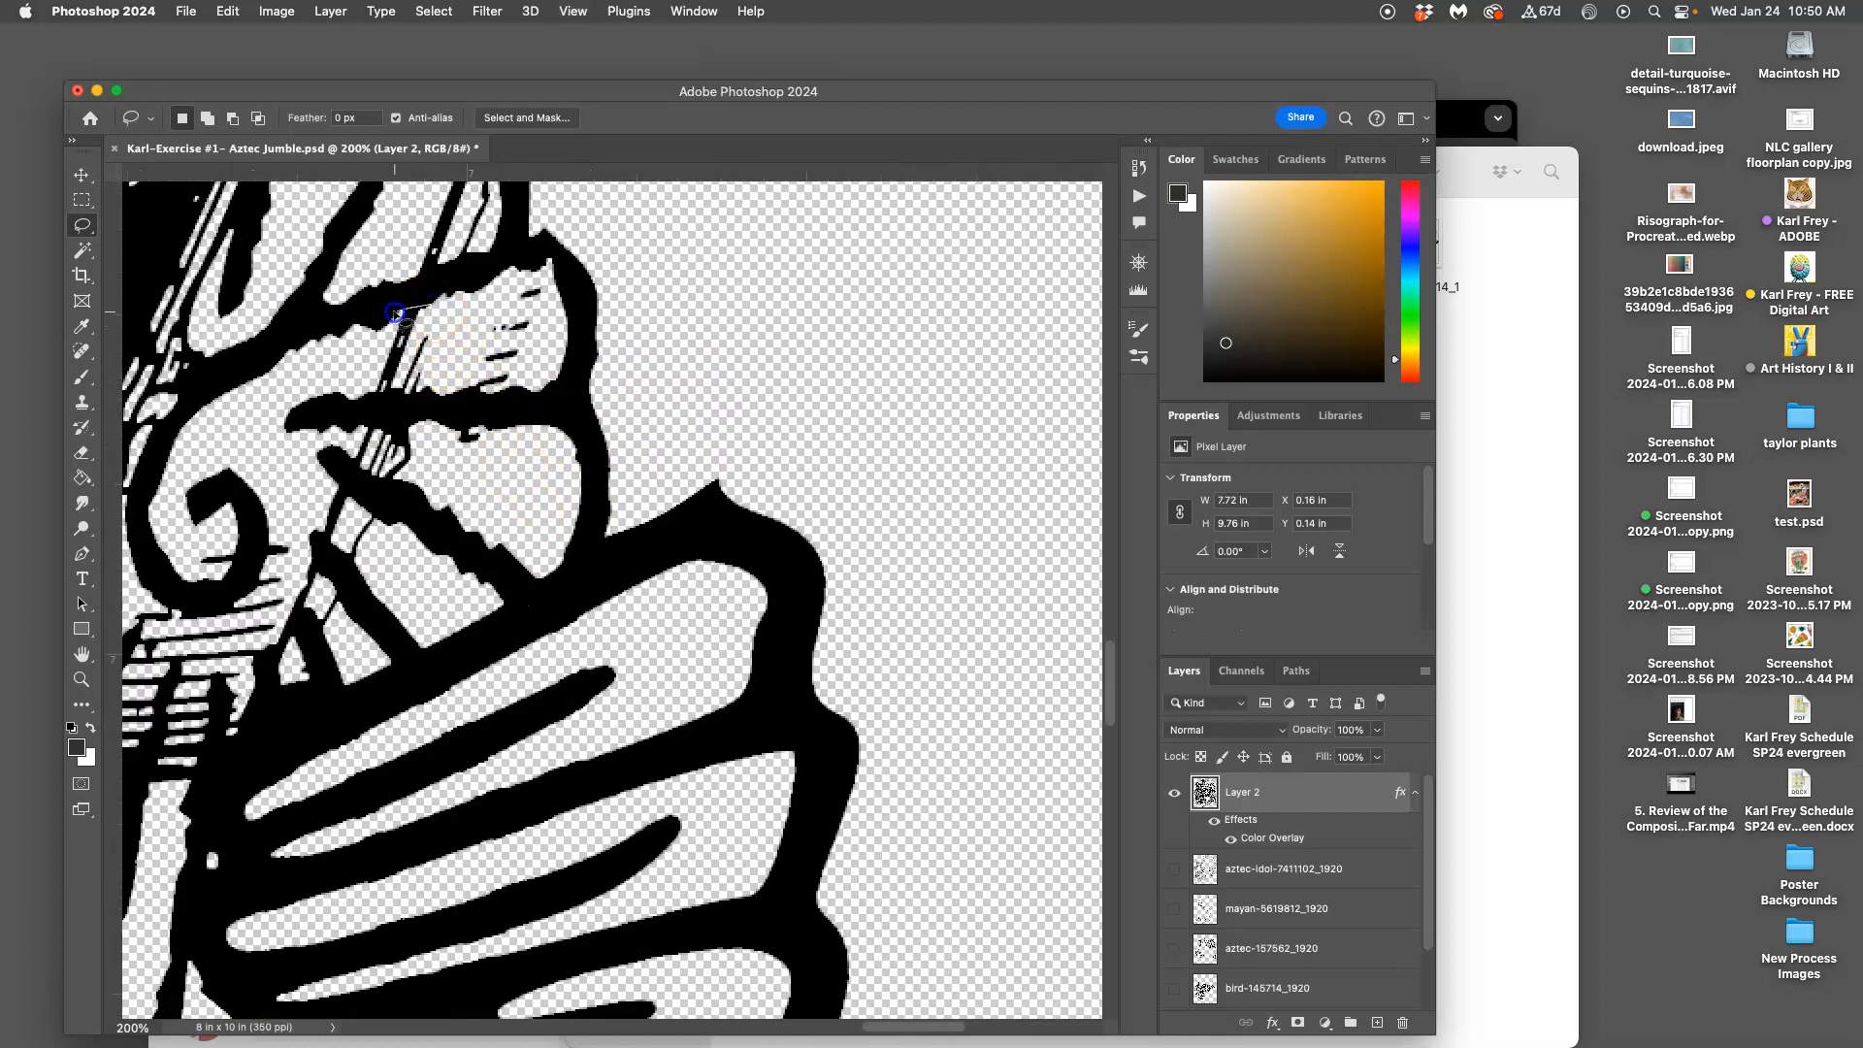
pyautogui.moveTo(469, 363); pyautogui.dragTo(472, 325)
pyautogui.press('Delete')
pyautogui.click(505, 399)
pyautogui.hscroll(-1, 437, 488)
pyautogui.hscroll(-8, 437, 490)
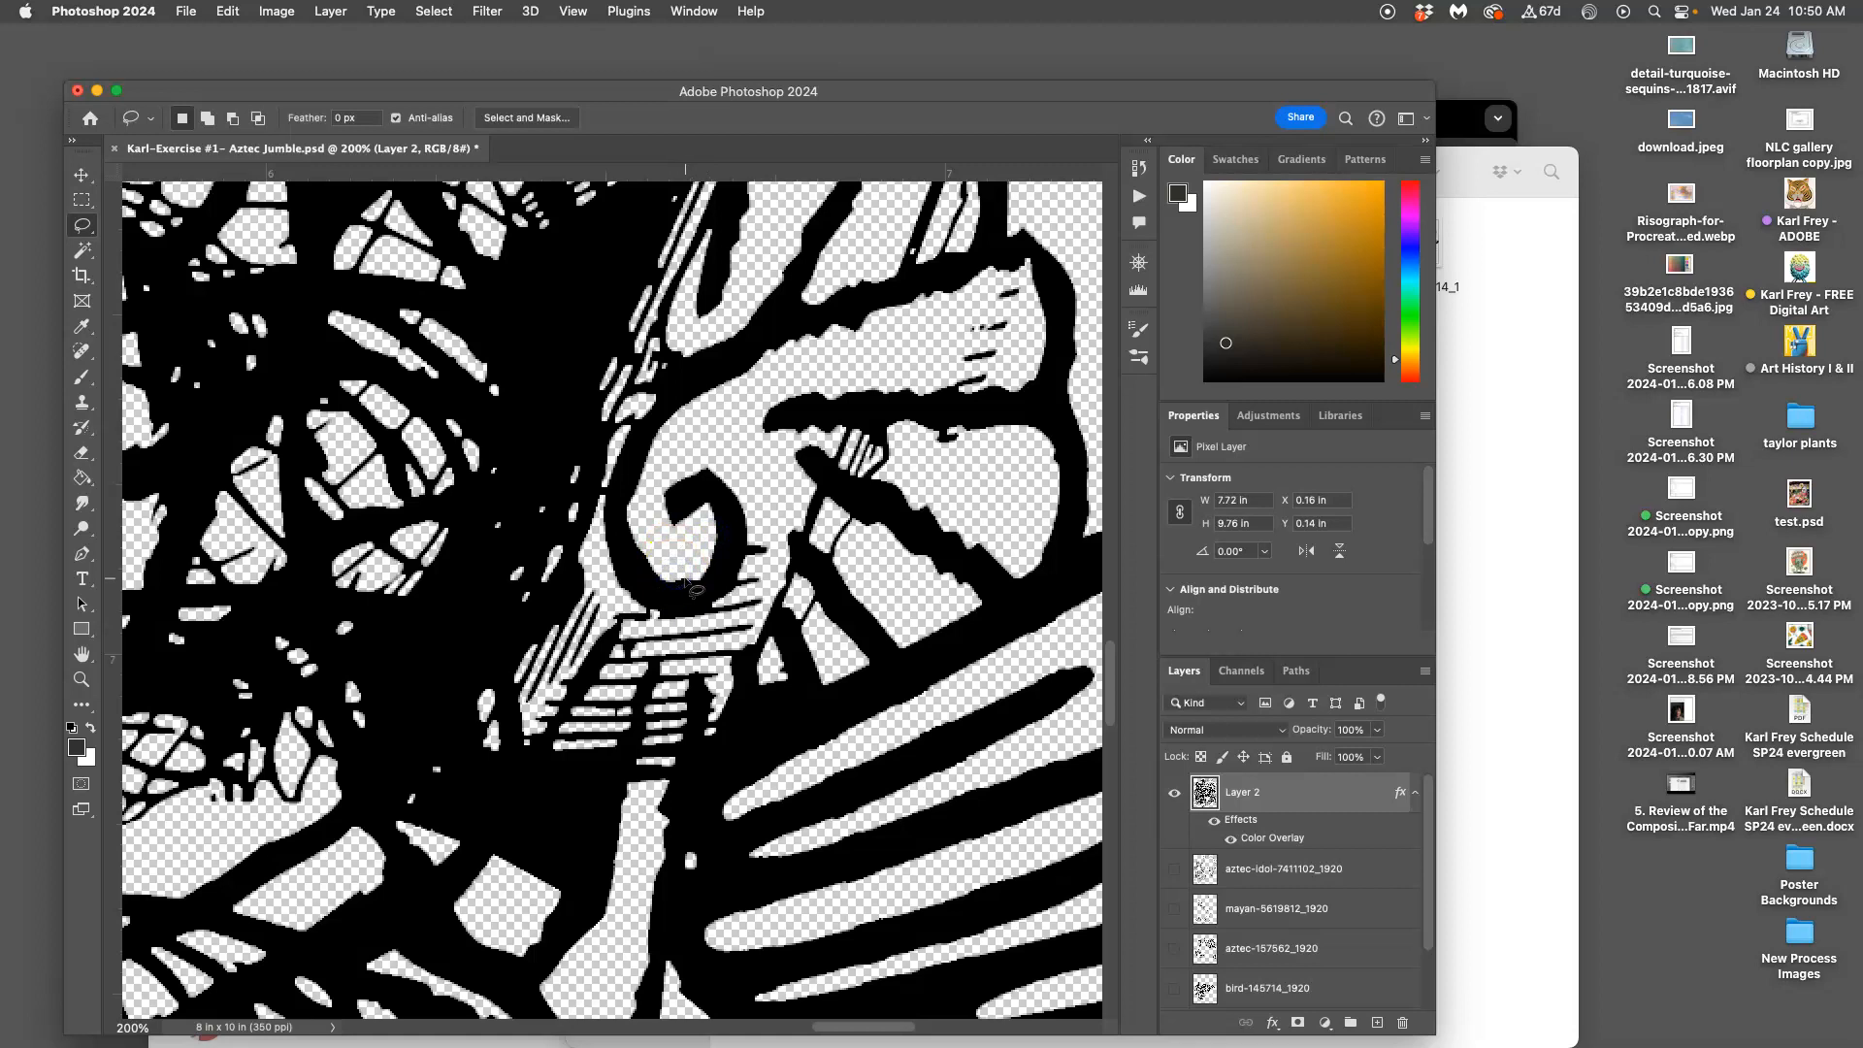
pyautogui.scroll(-10, 697, 586)
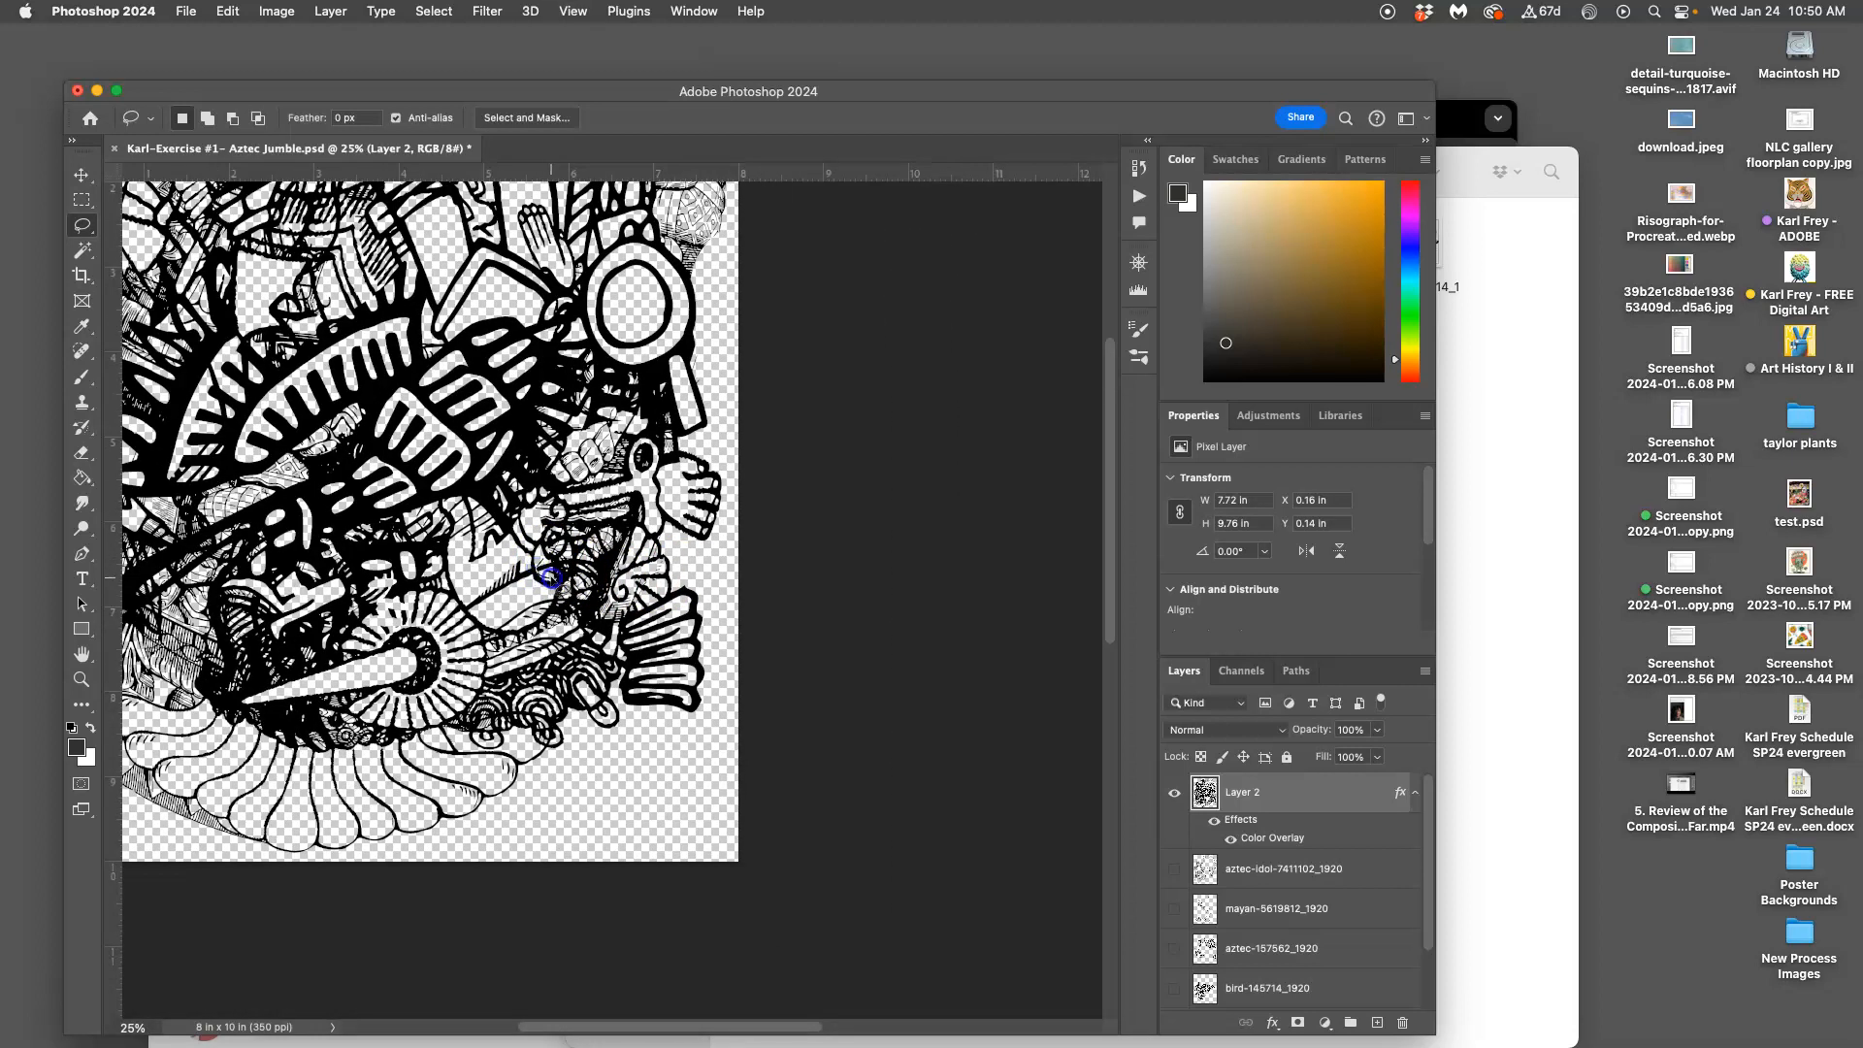
pyautogui.hscroll(-5, 568, 577)
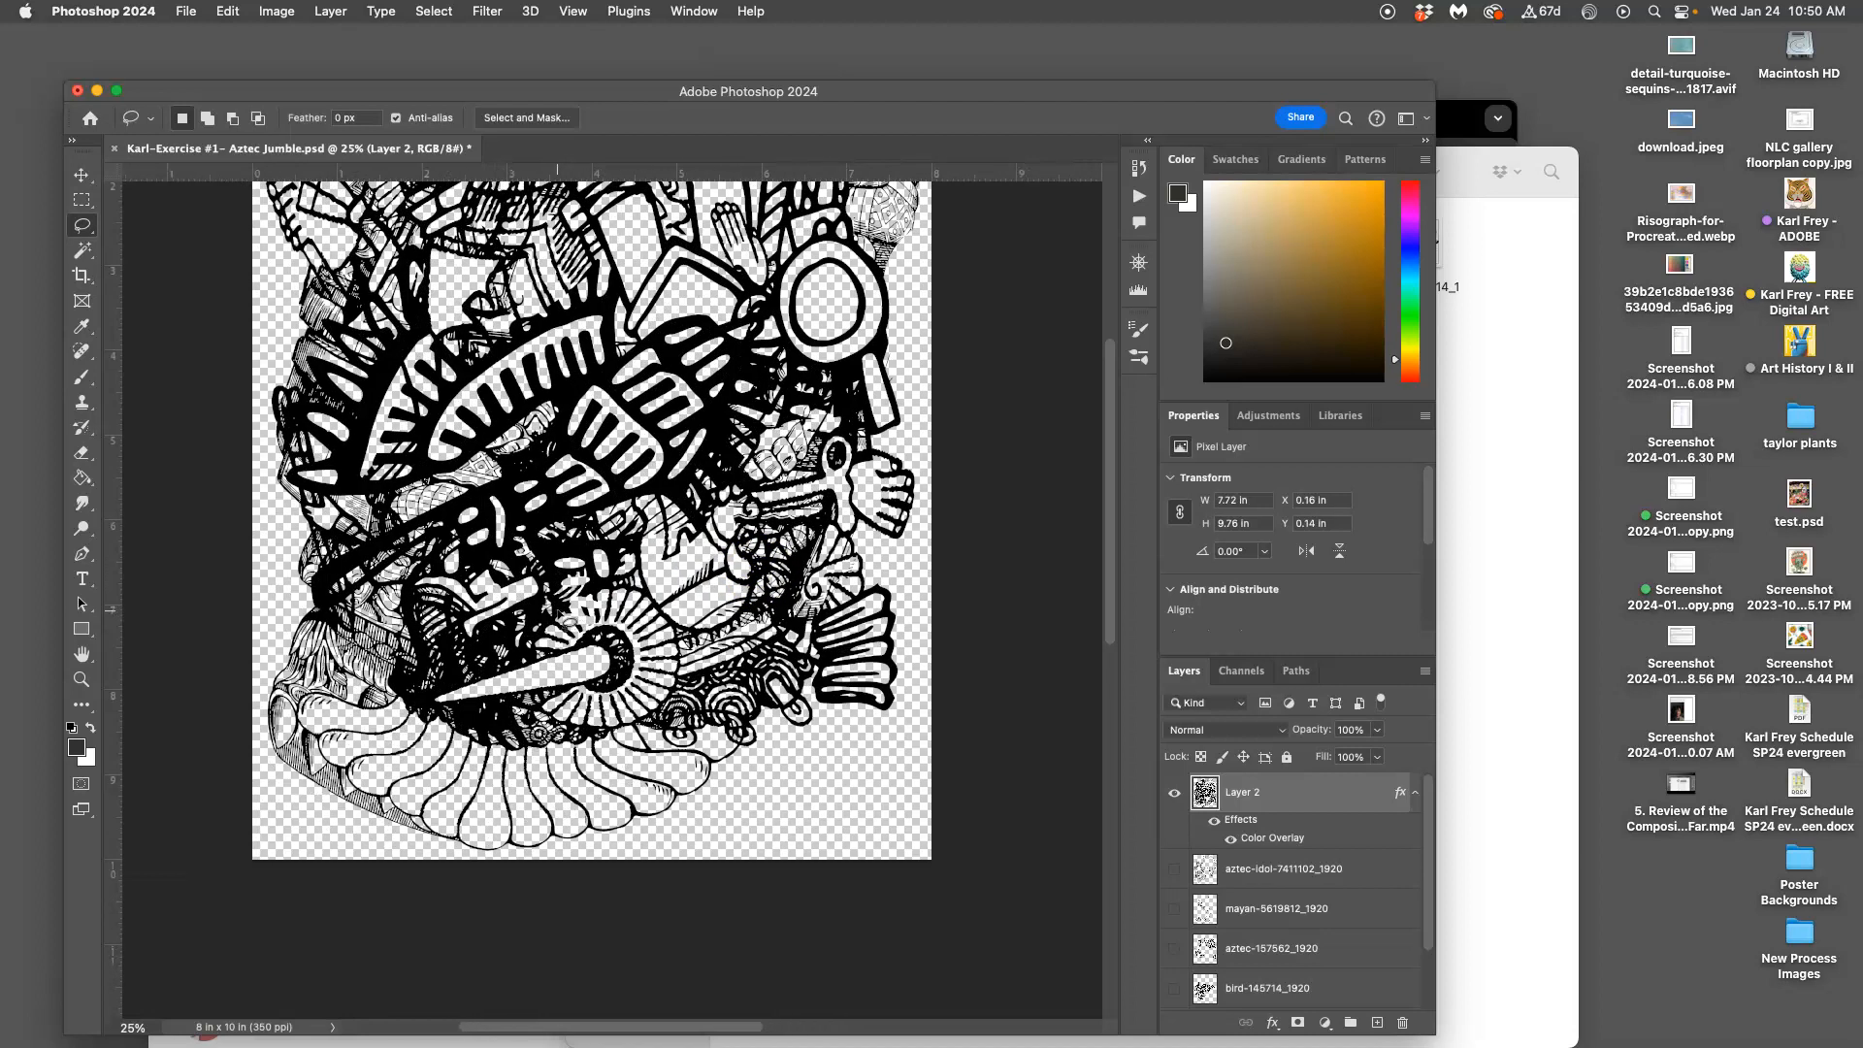
pyautogui.scroll(-4, 583, 624)
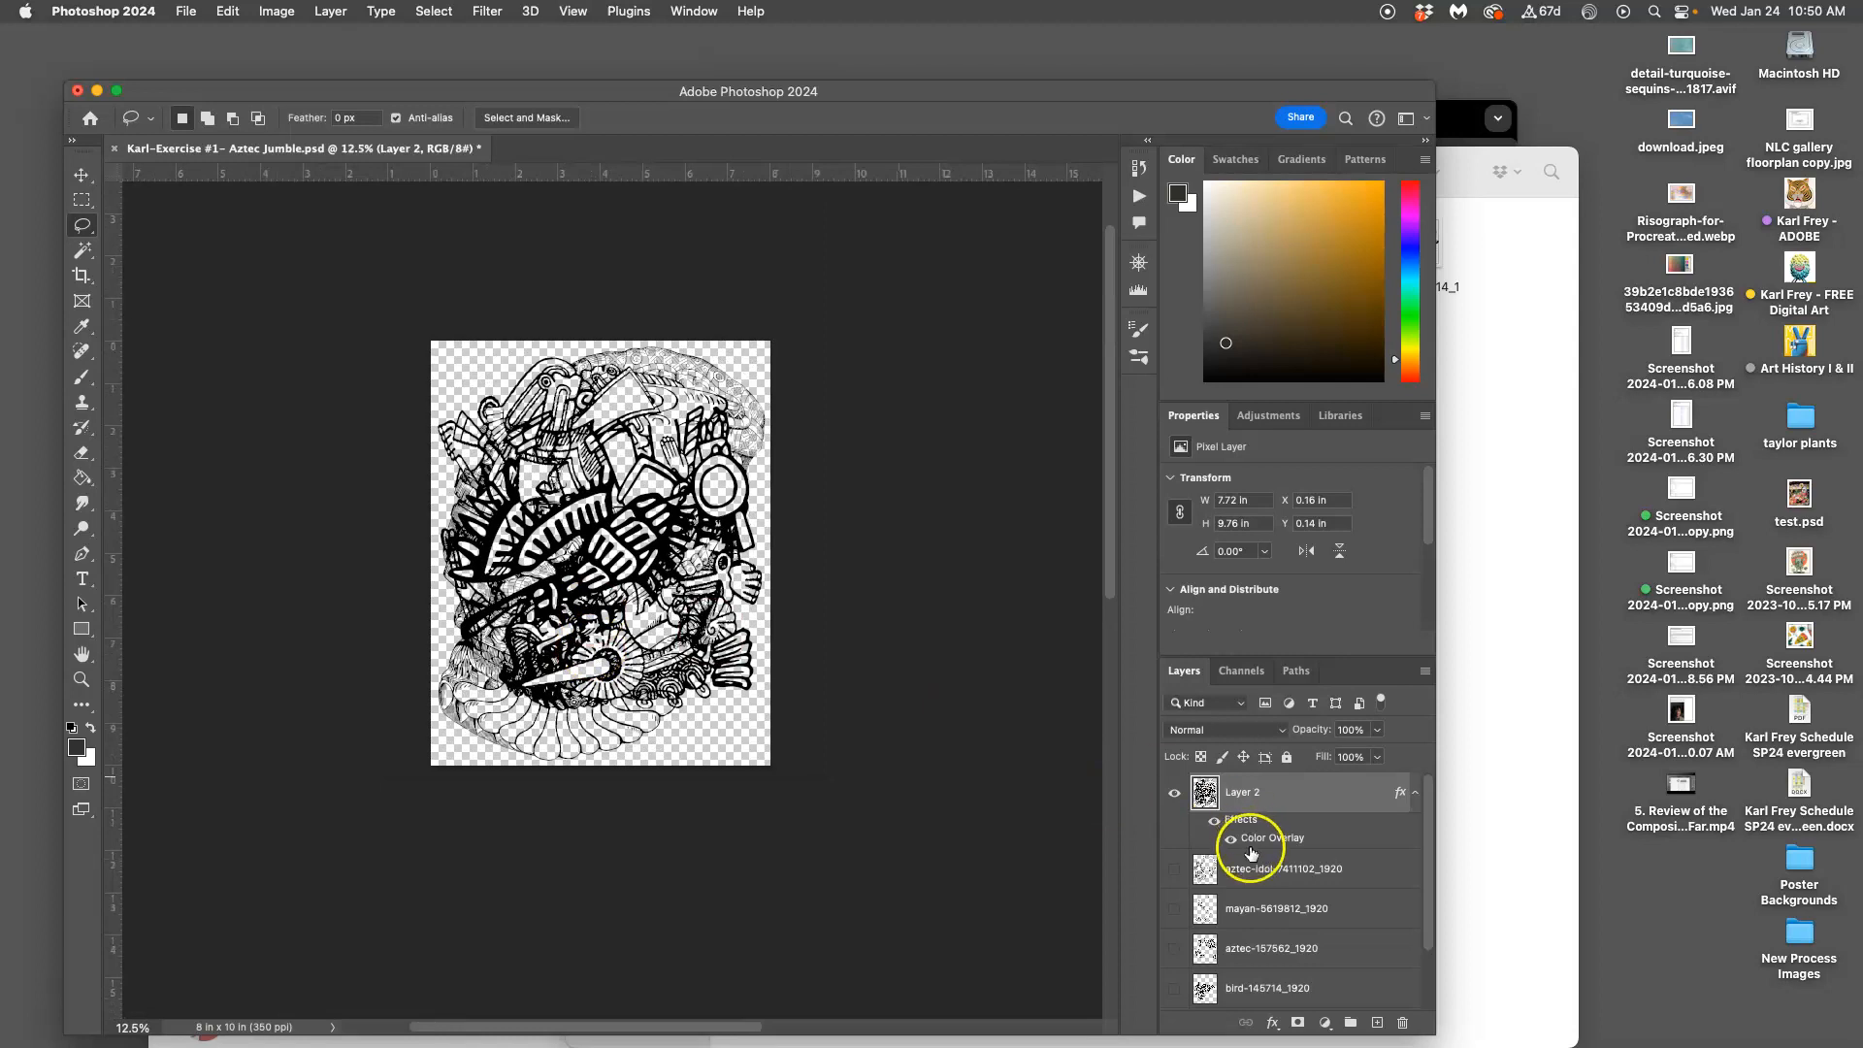
pyautogui.scroll(-2, 1251, 852)
pyautogui.click(1174, 989)
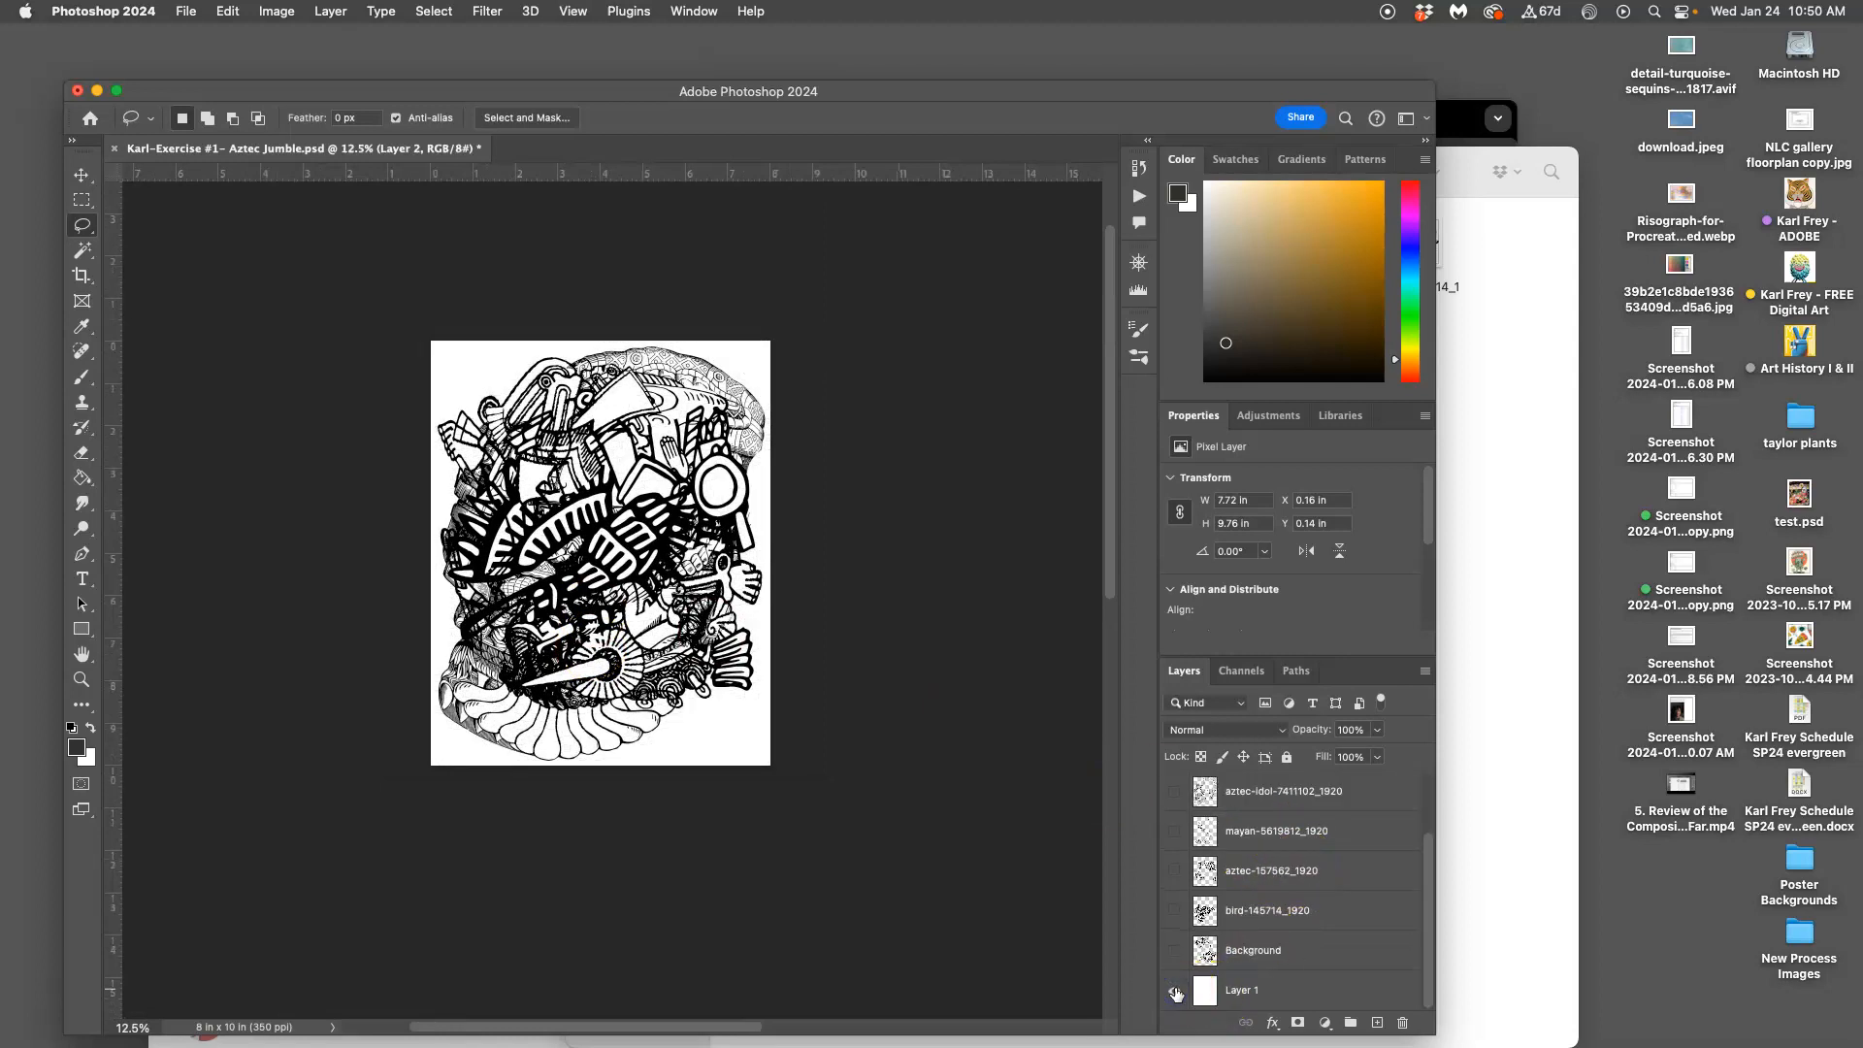
pyautogui.click(1176, 991)
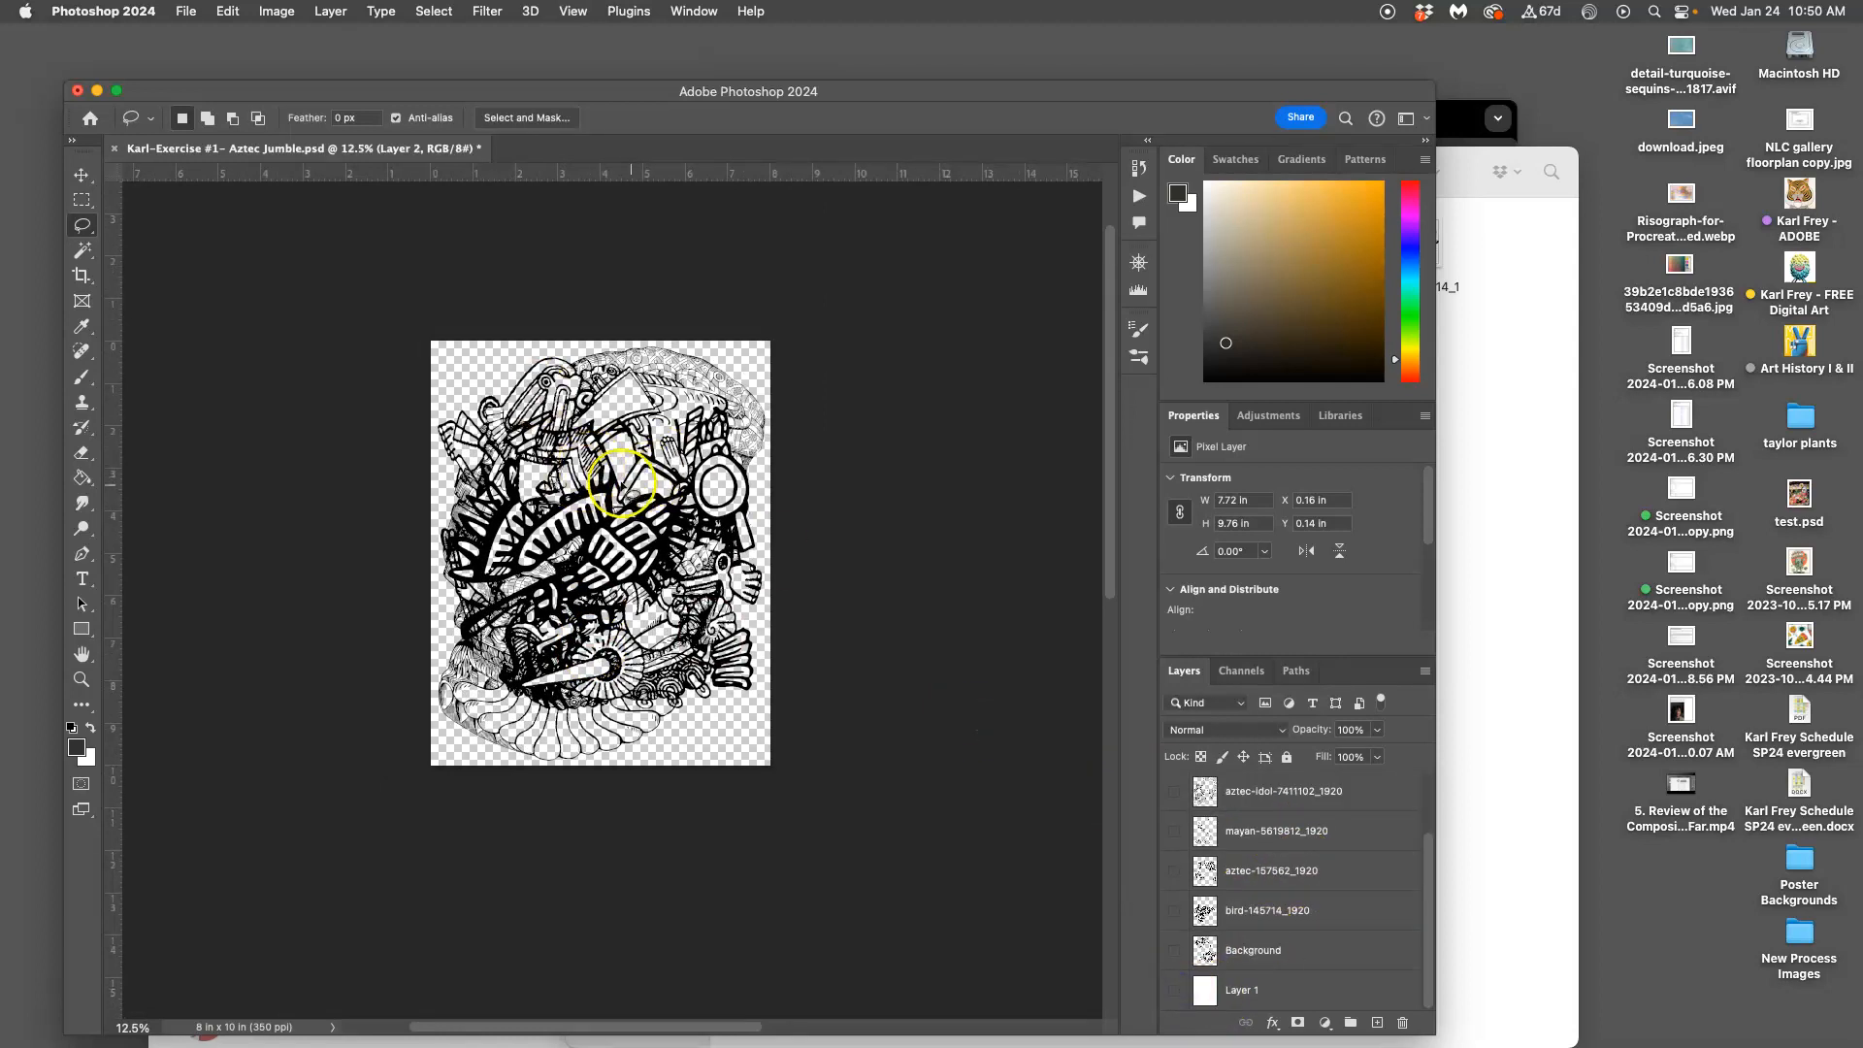
pyautogui.scroll(3, 495, 380)
pyautogui.scroll(-2, 510, 390)
# Save Aztec Jumble.psd and move all windows aside to show the desktop
pyautogui.click(186, 13)
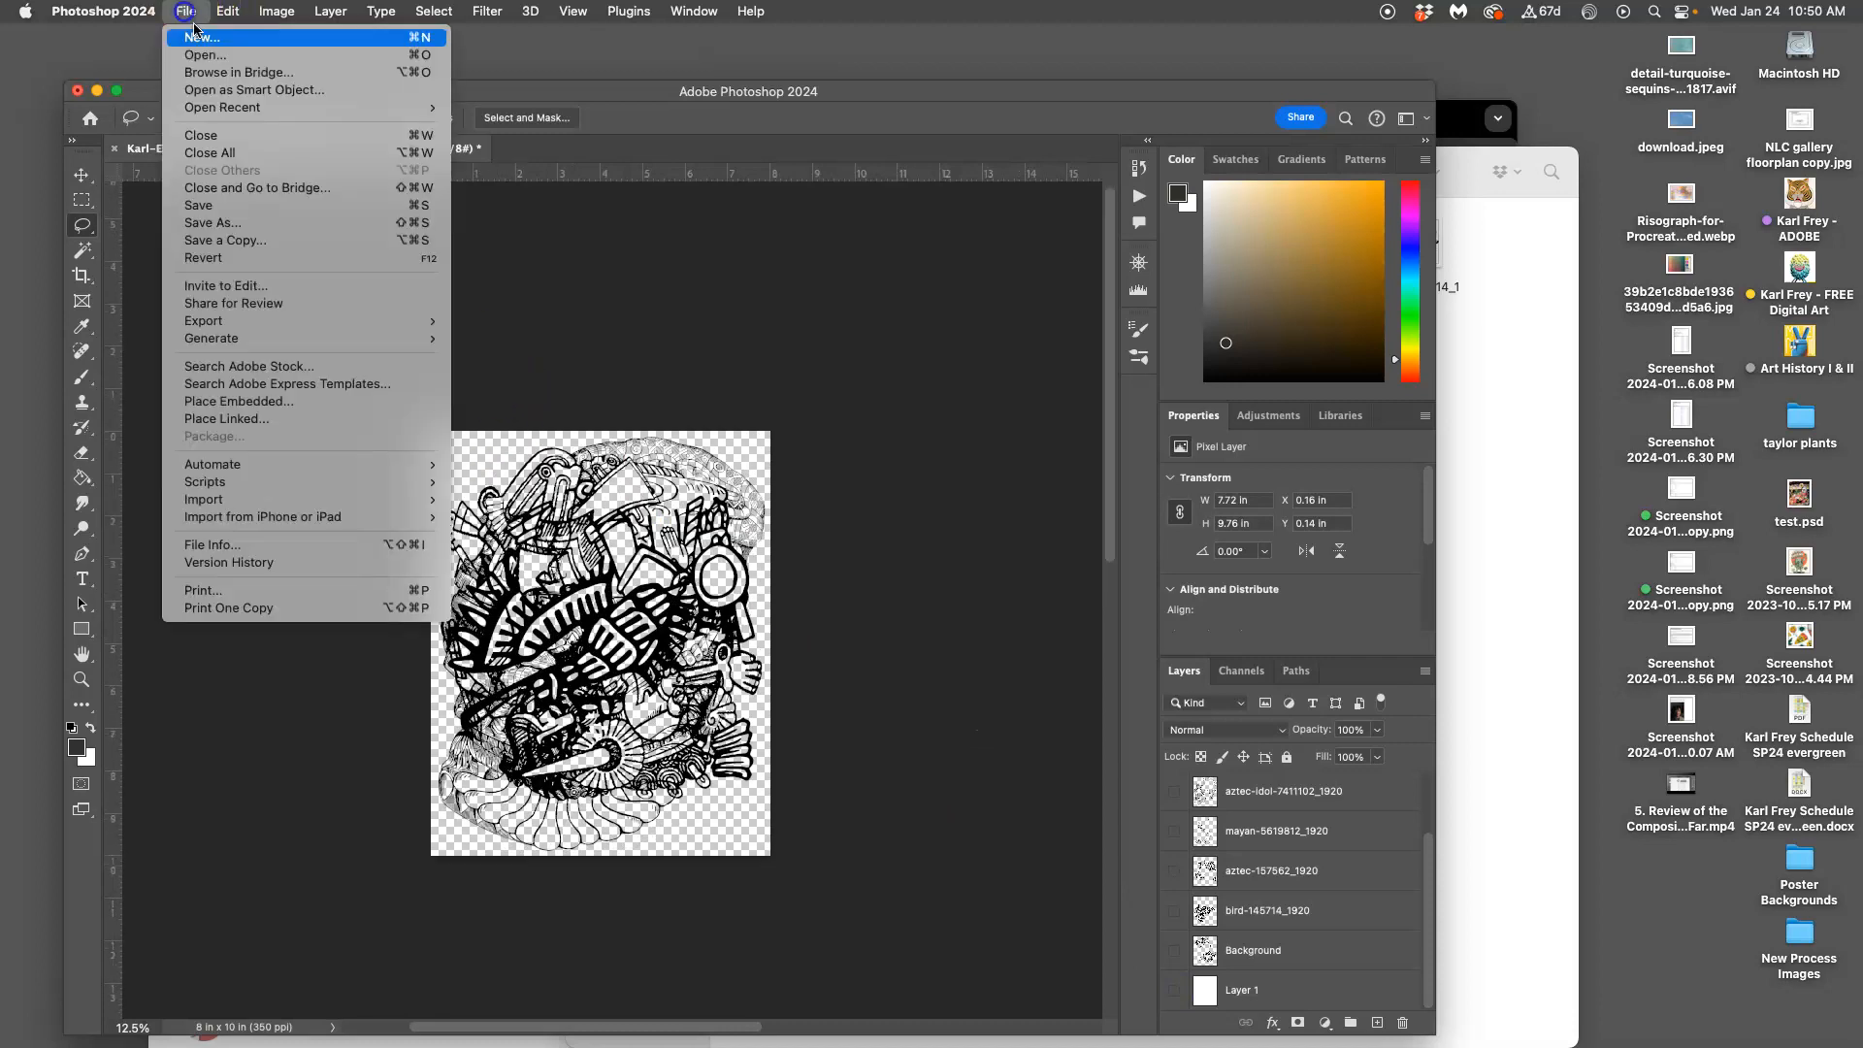
pyautogui.click(275, 192)
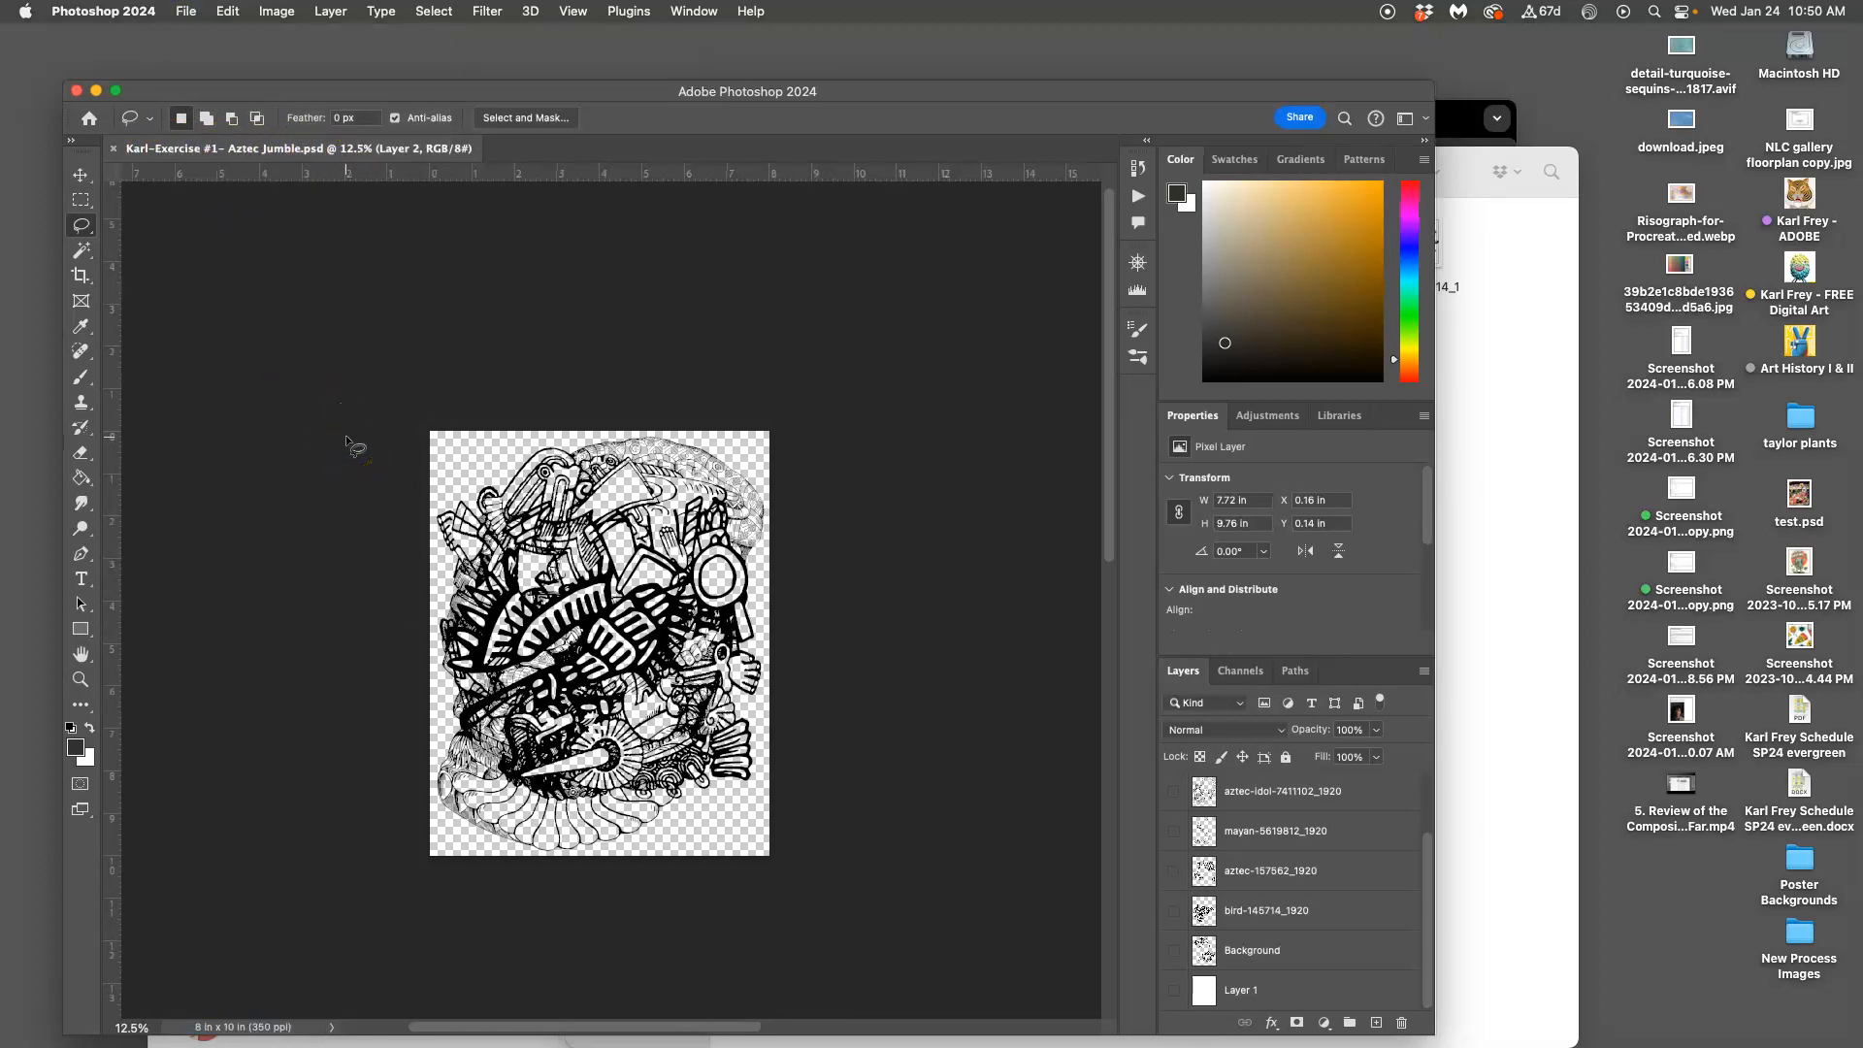
pyautogui.press('F11')
# Open the course folder on the desktop, then its Exercise #1 folder
pyautogui.click(1282, 484)
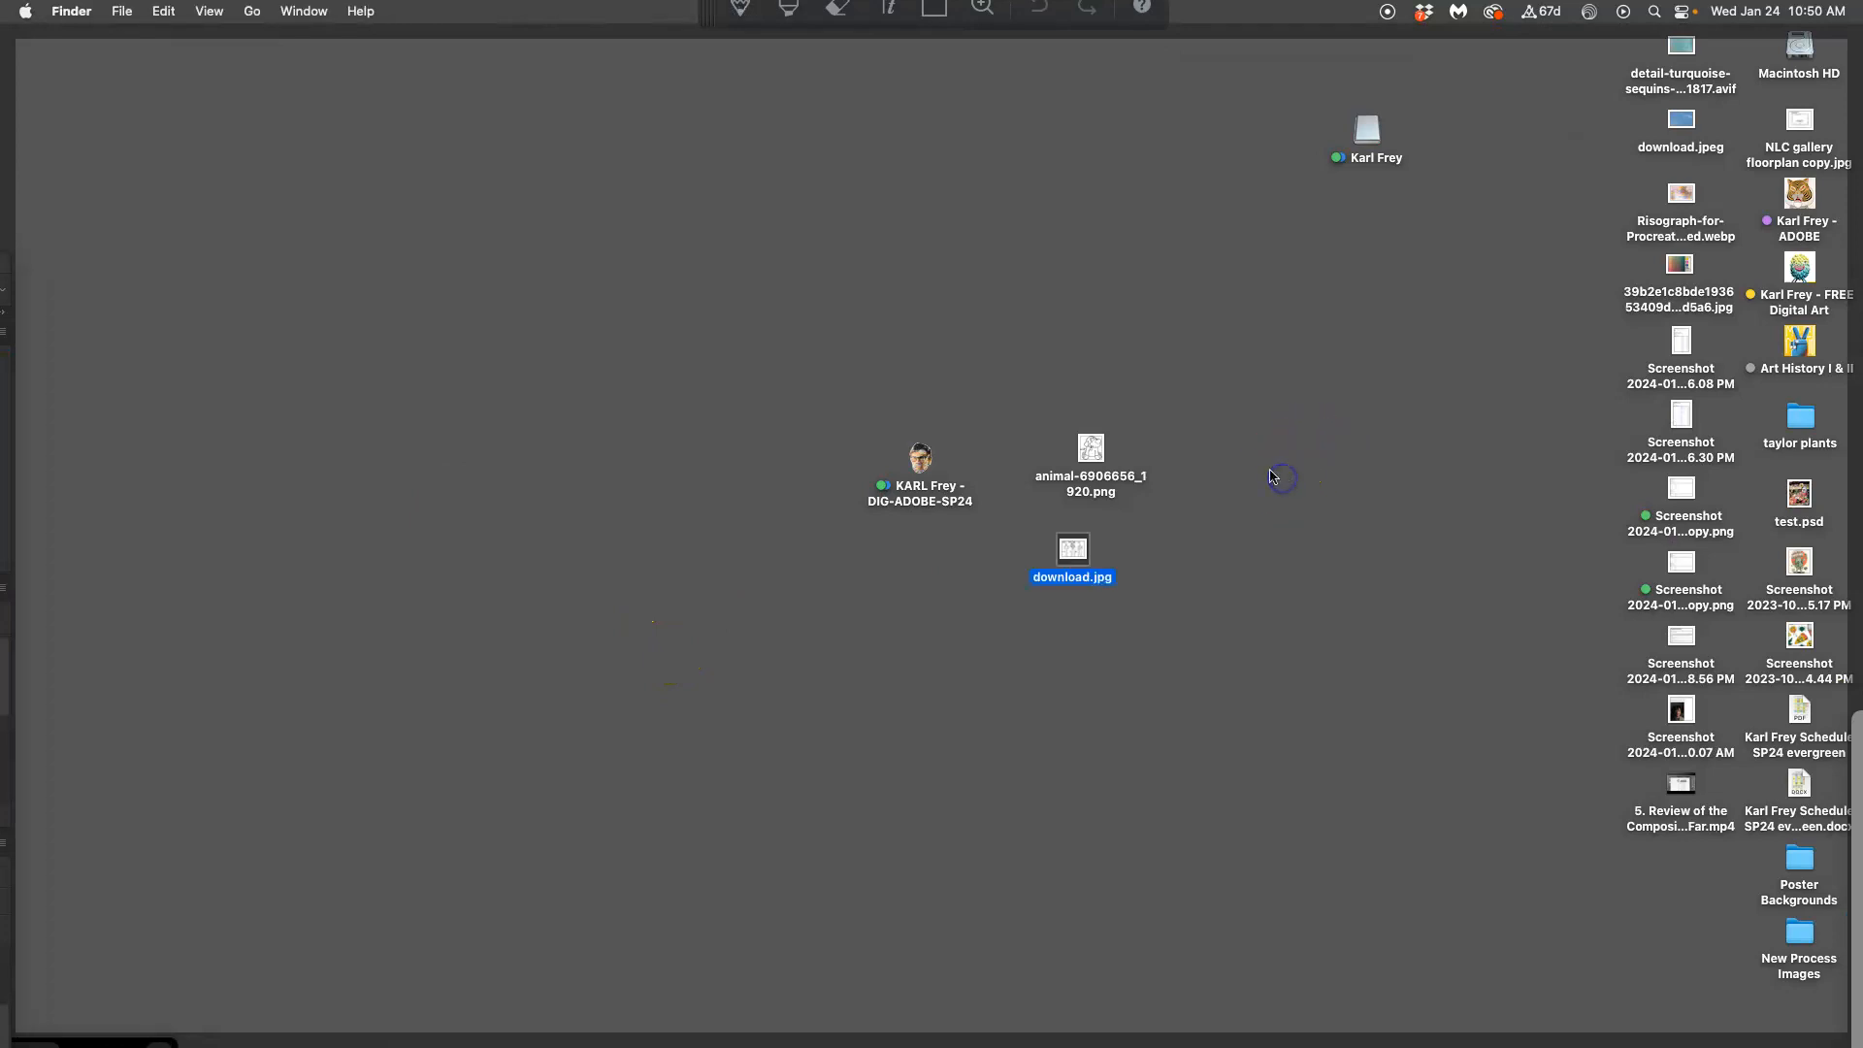
pyautogui.doubleClick(917, 462)
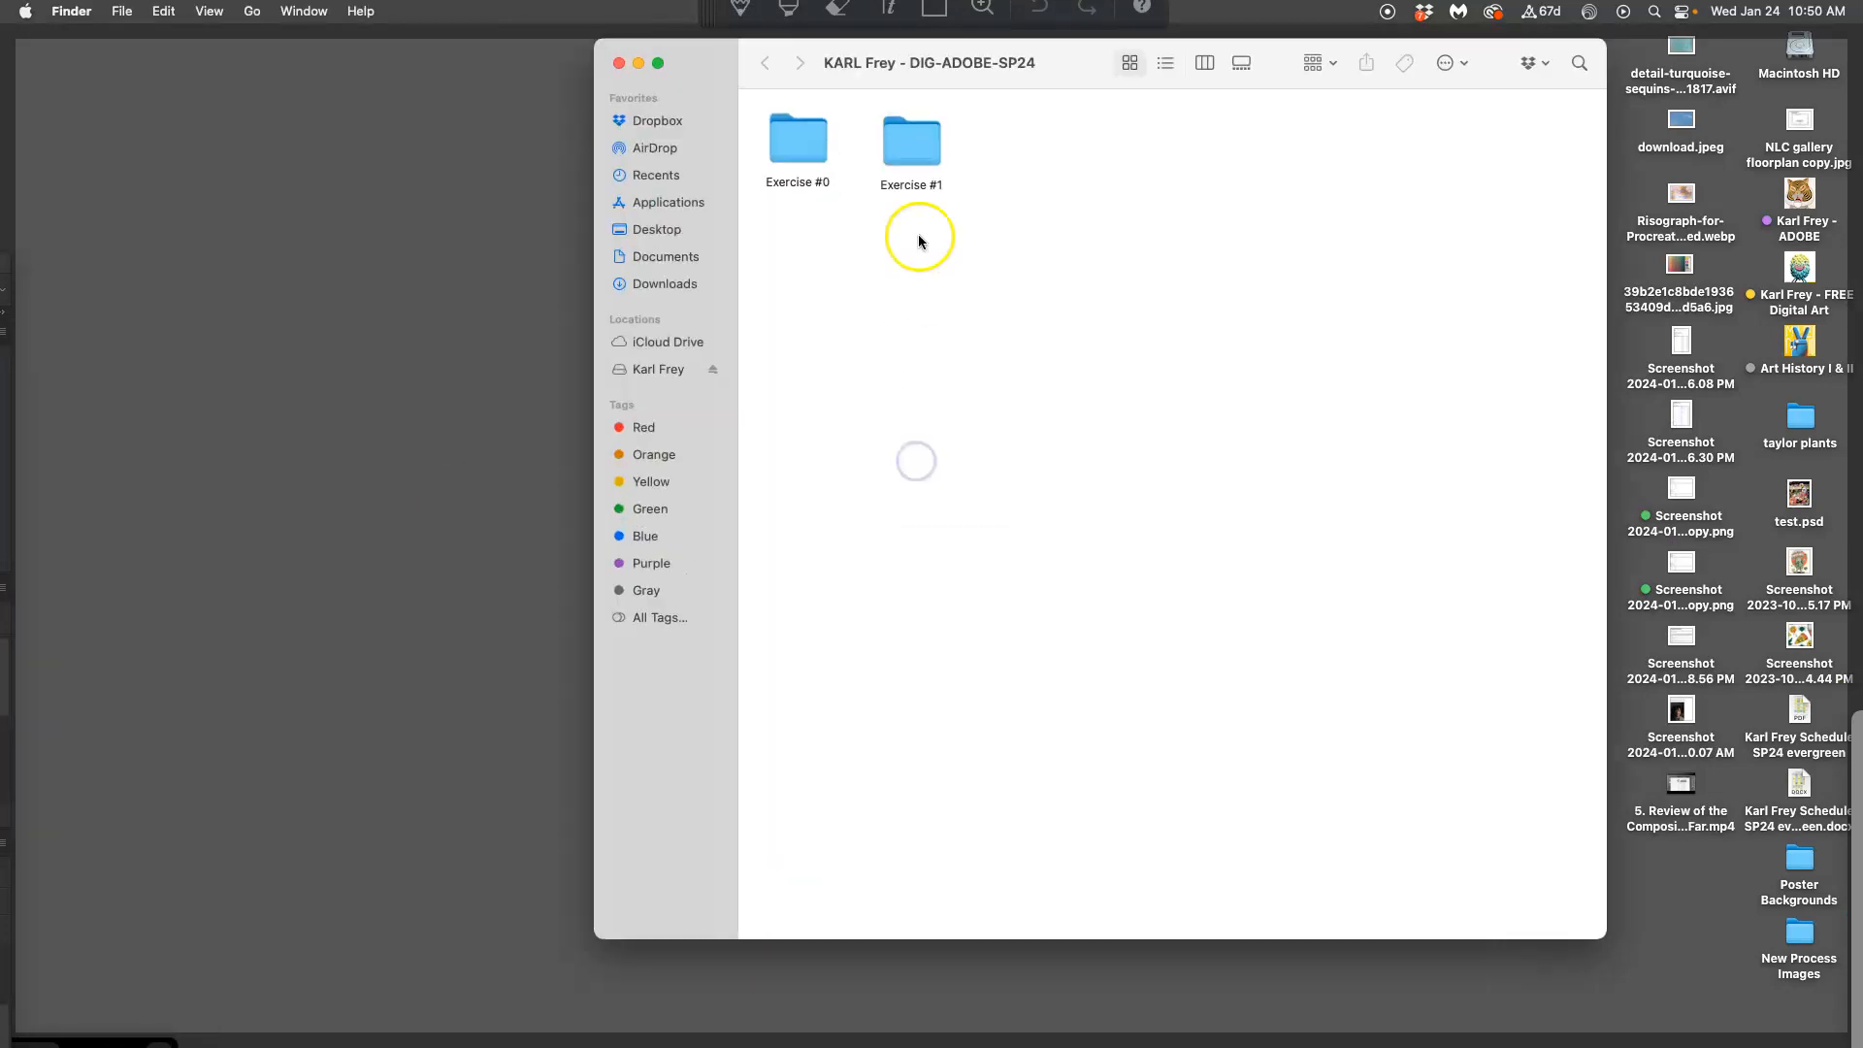
pyautogui.doubleClick(902, 144)
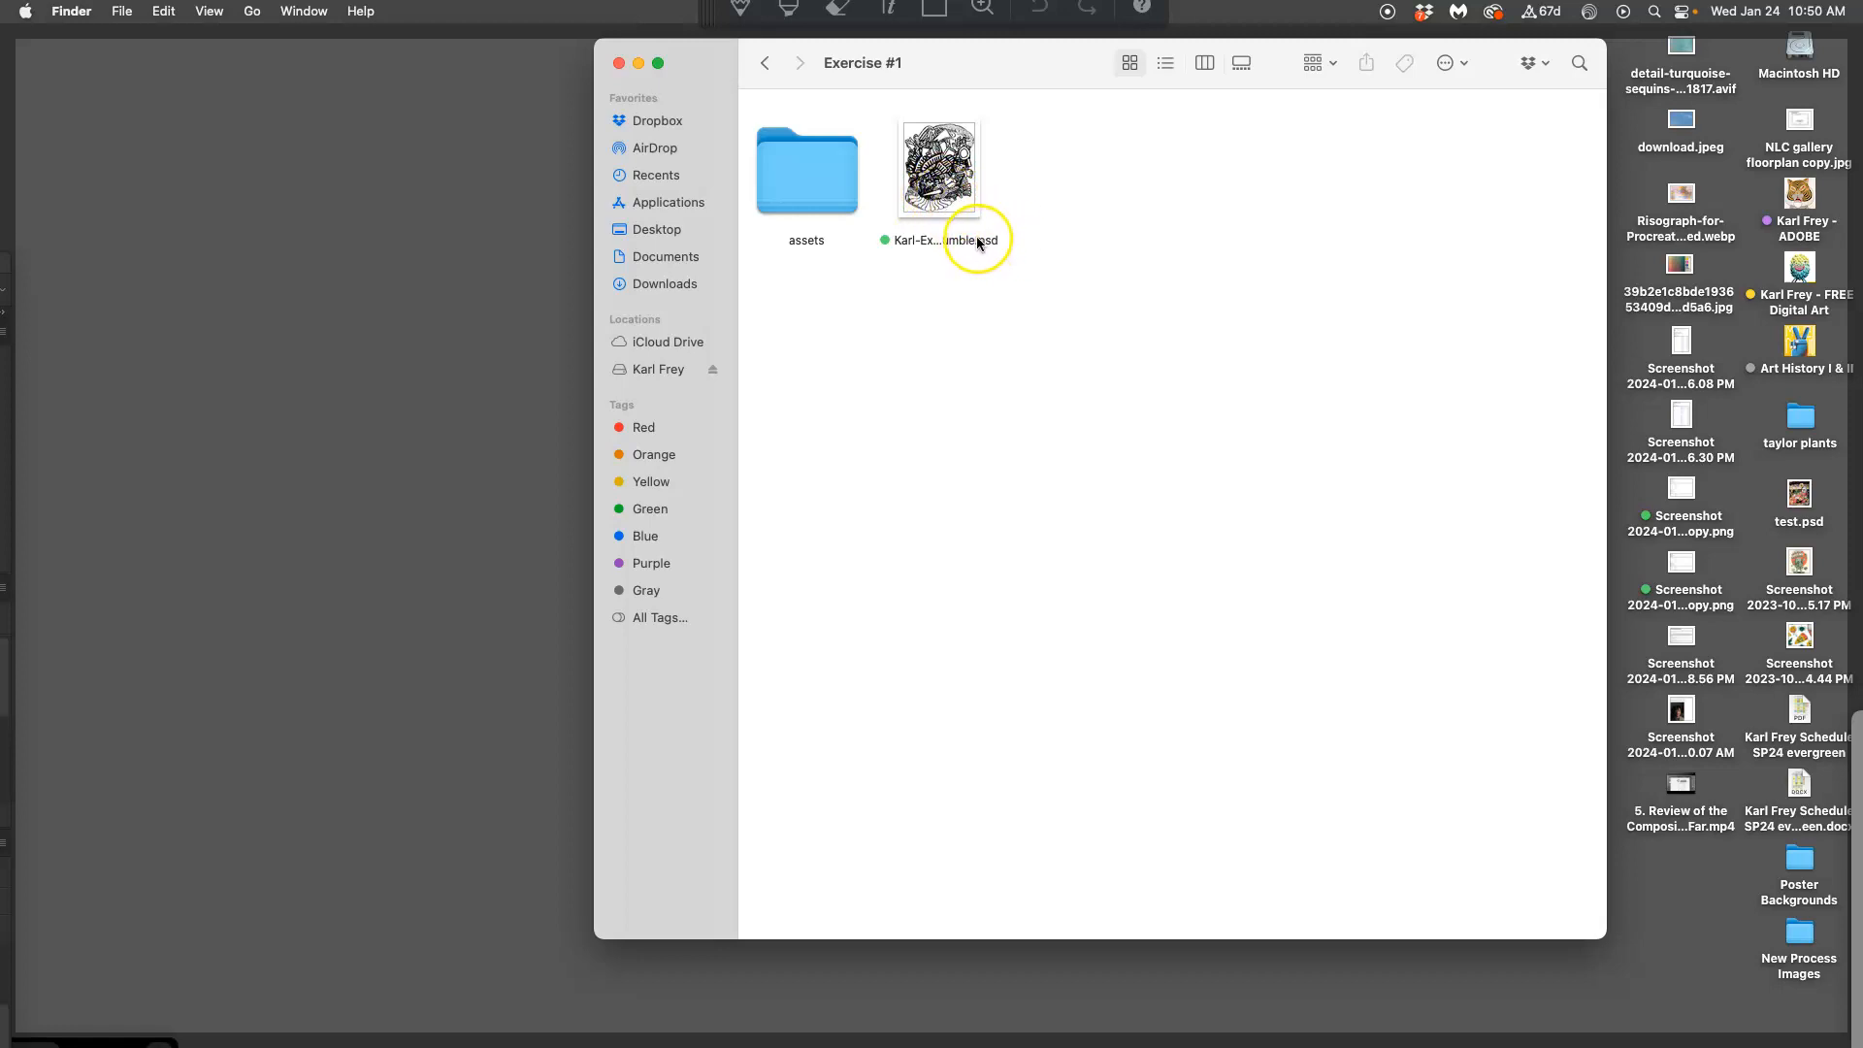
pyautogui.press('XF86AudioRaiseVolume')
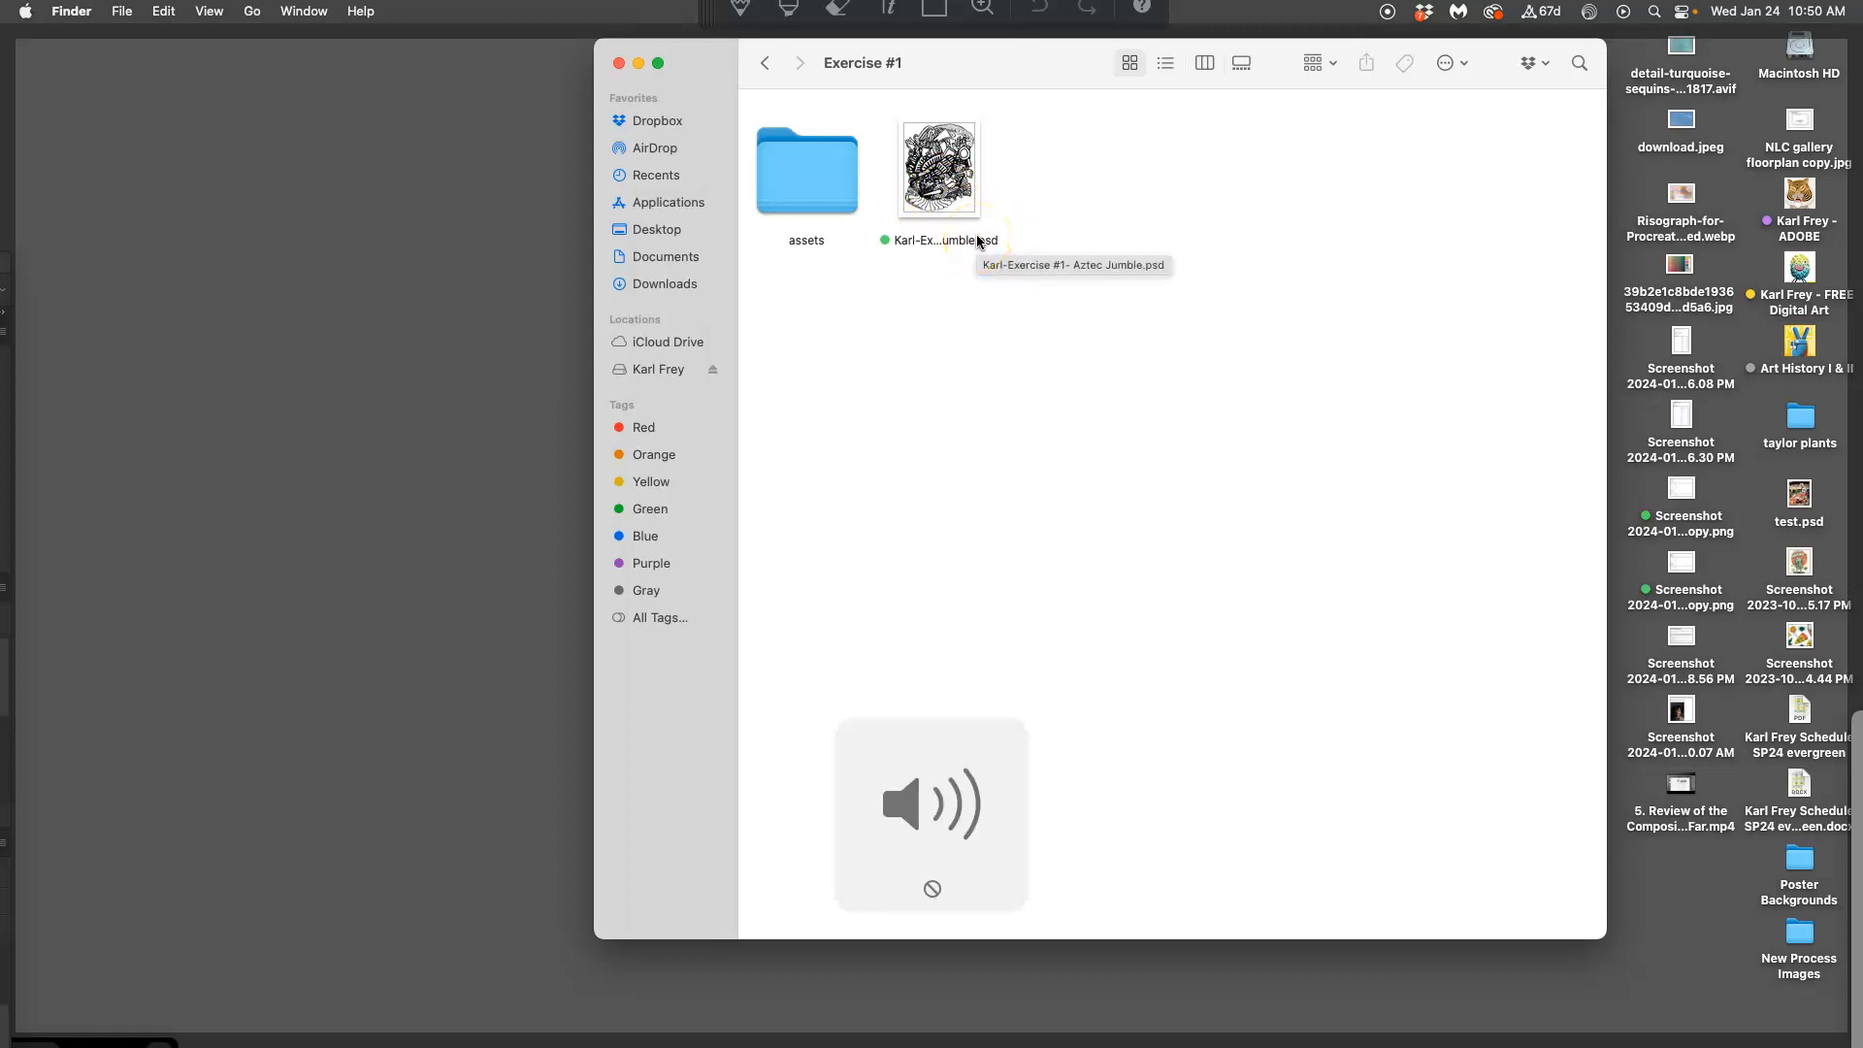
# Check the saved Aztec Jumble PSD's file information, then deselect it
pyautogui.rightClick(951, 206)
pyautogui.click(991, 287)
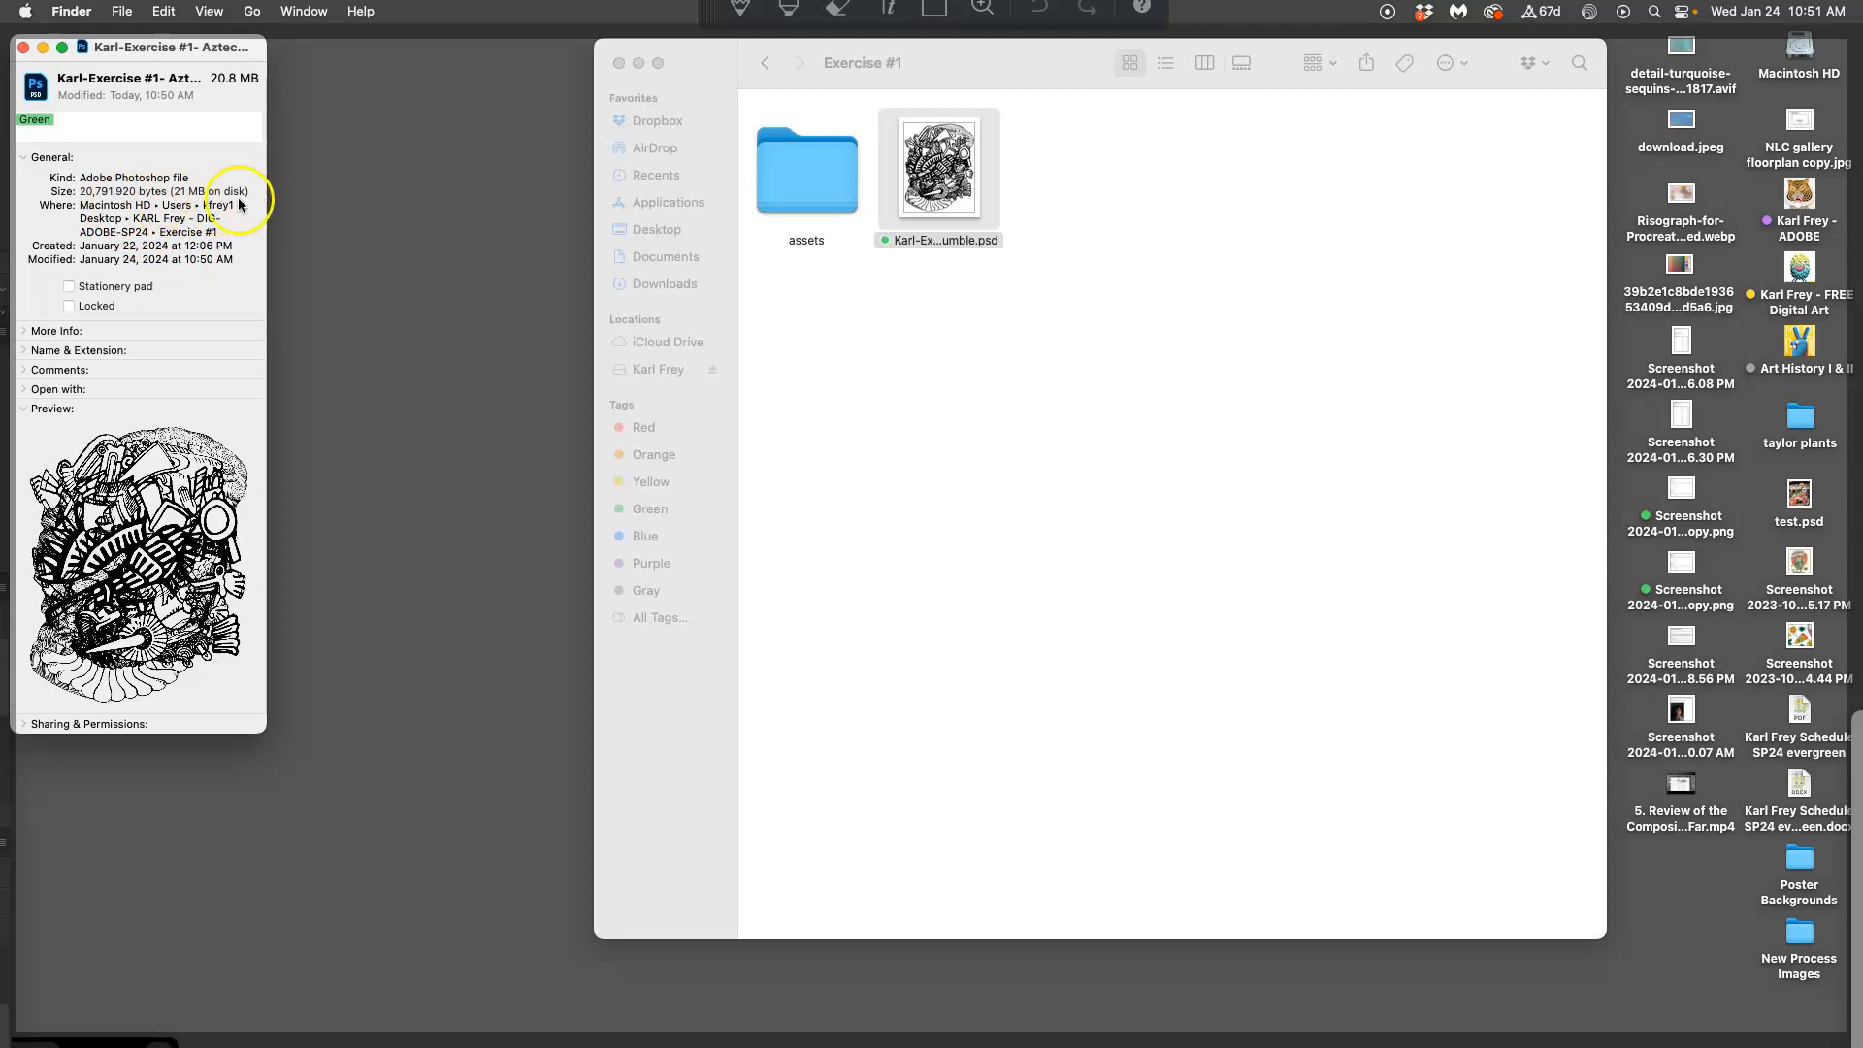
pyautogui.click(23, 47)
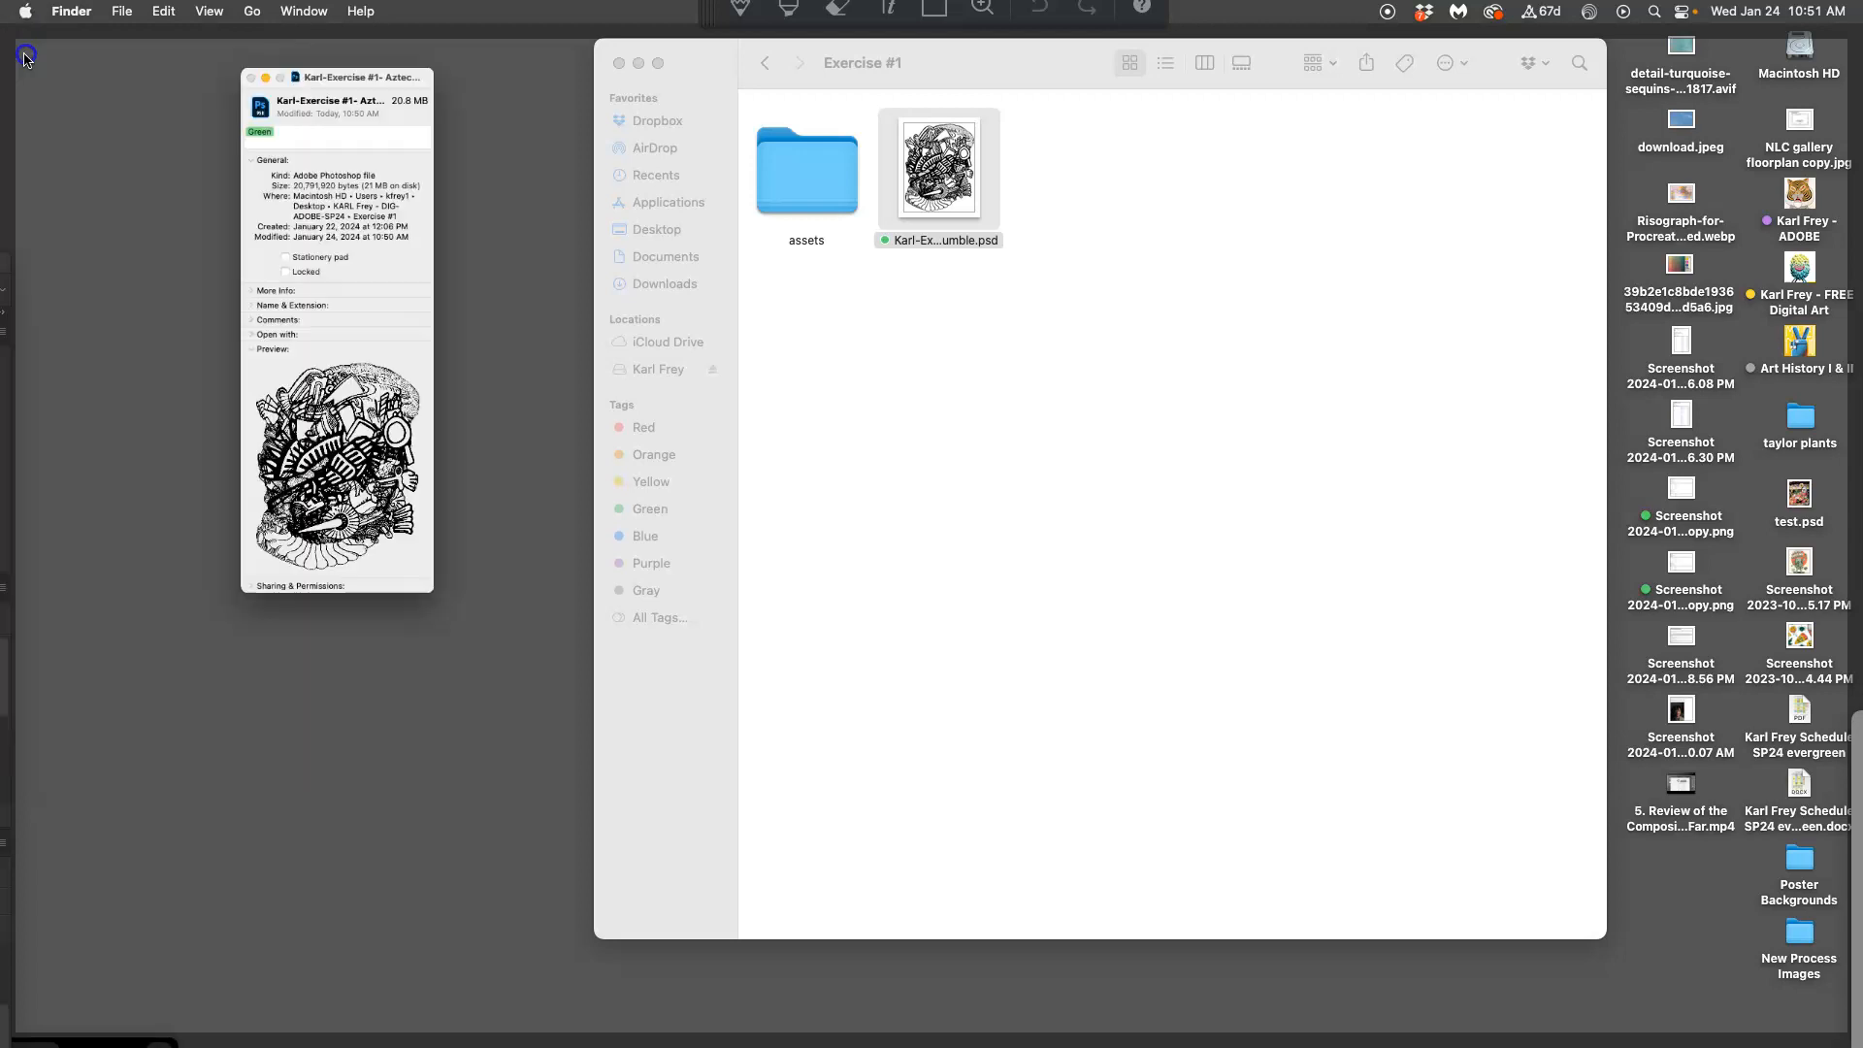
pyautogui.click(791, 328)
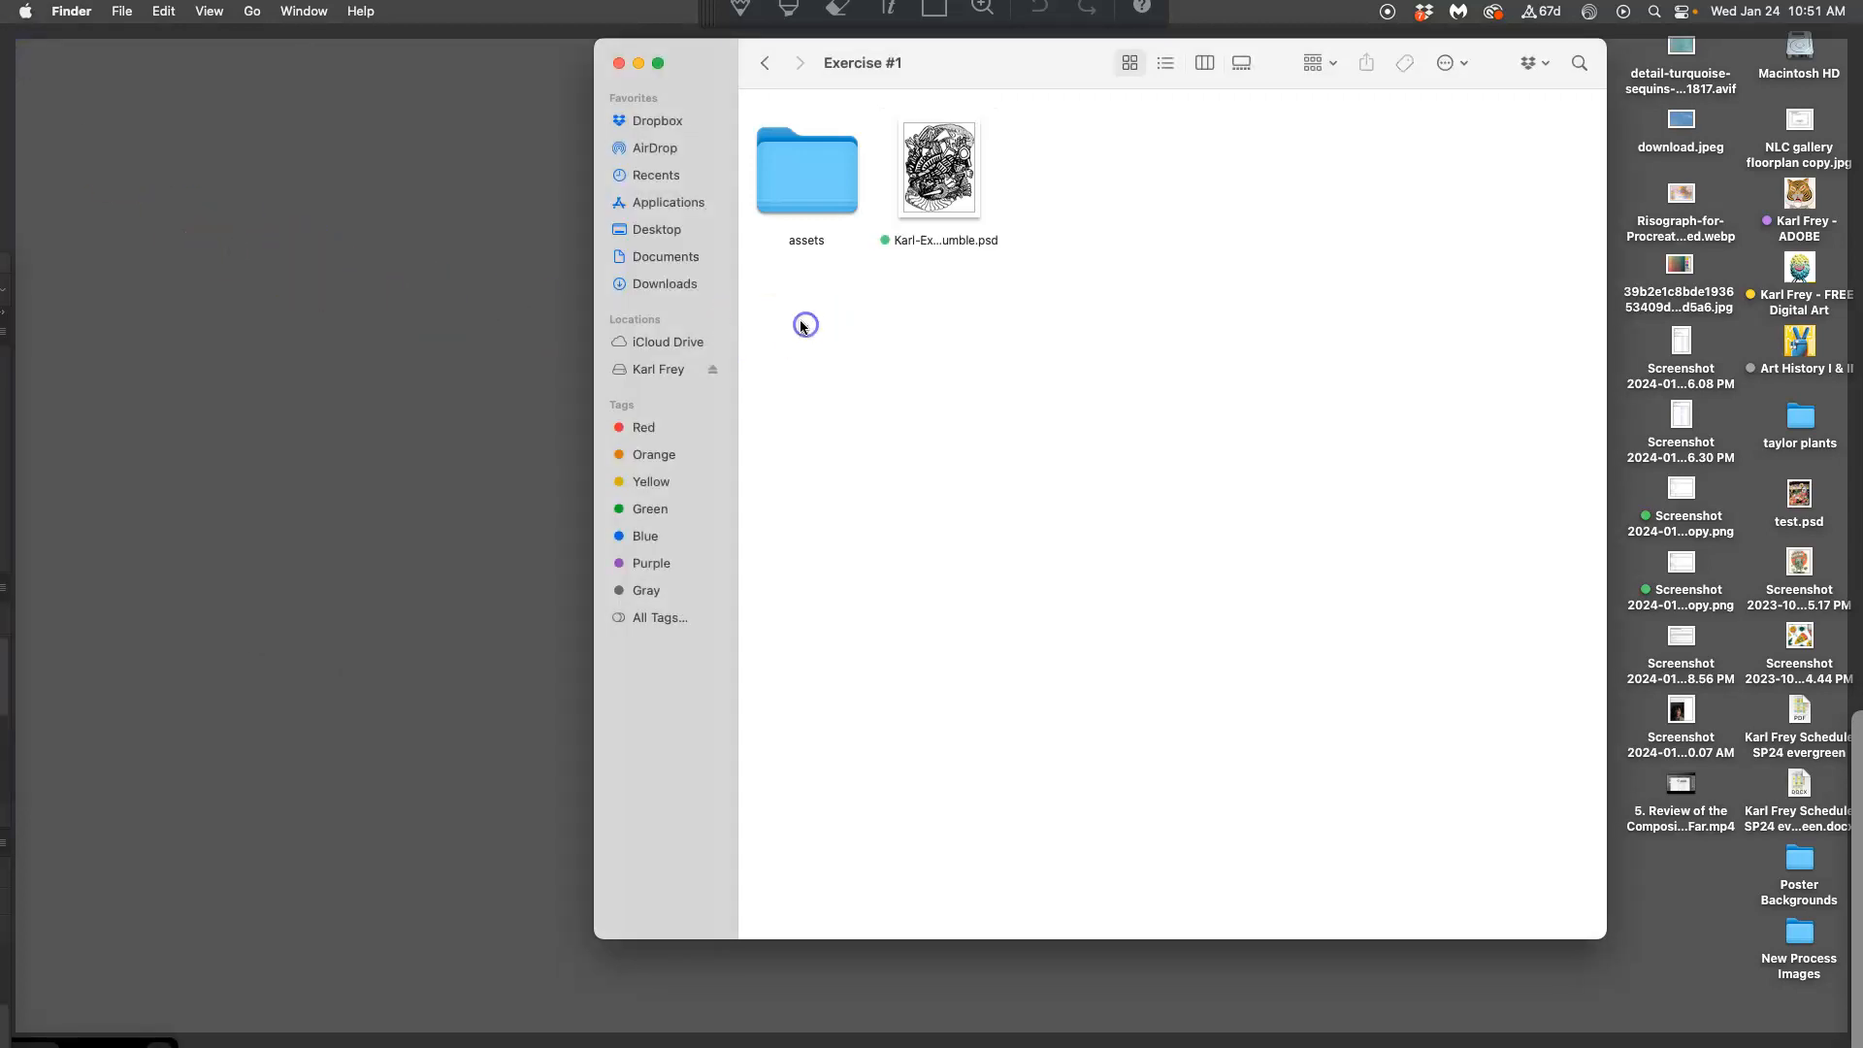
pyautogui.press('XF86AudioRaiseVolume')
pyautogui.click(774, 317)
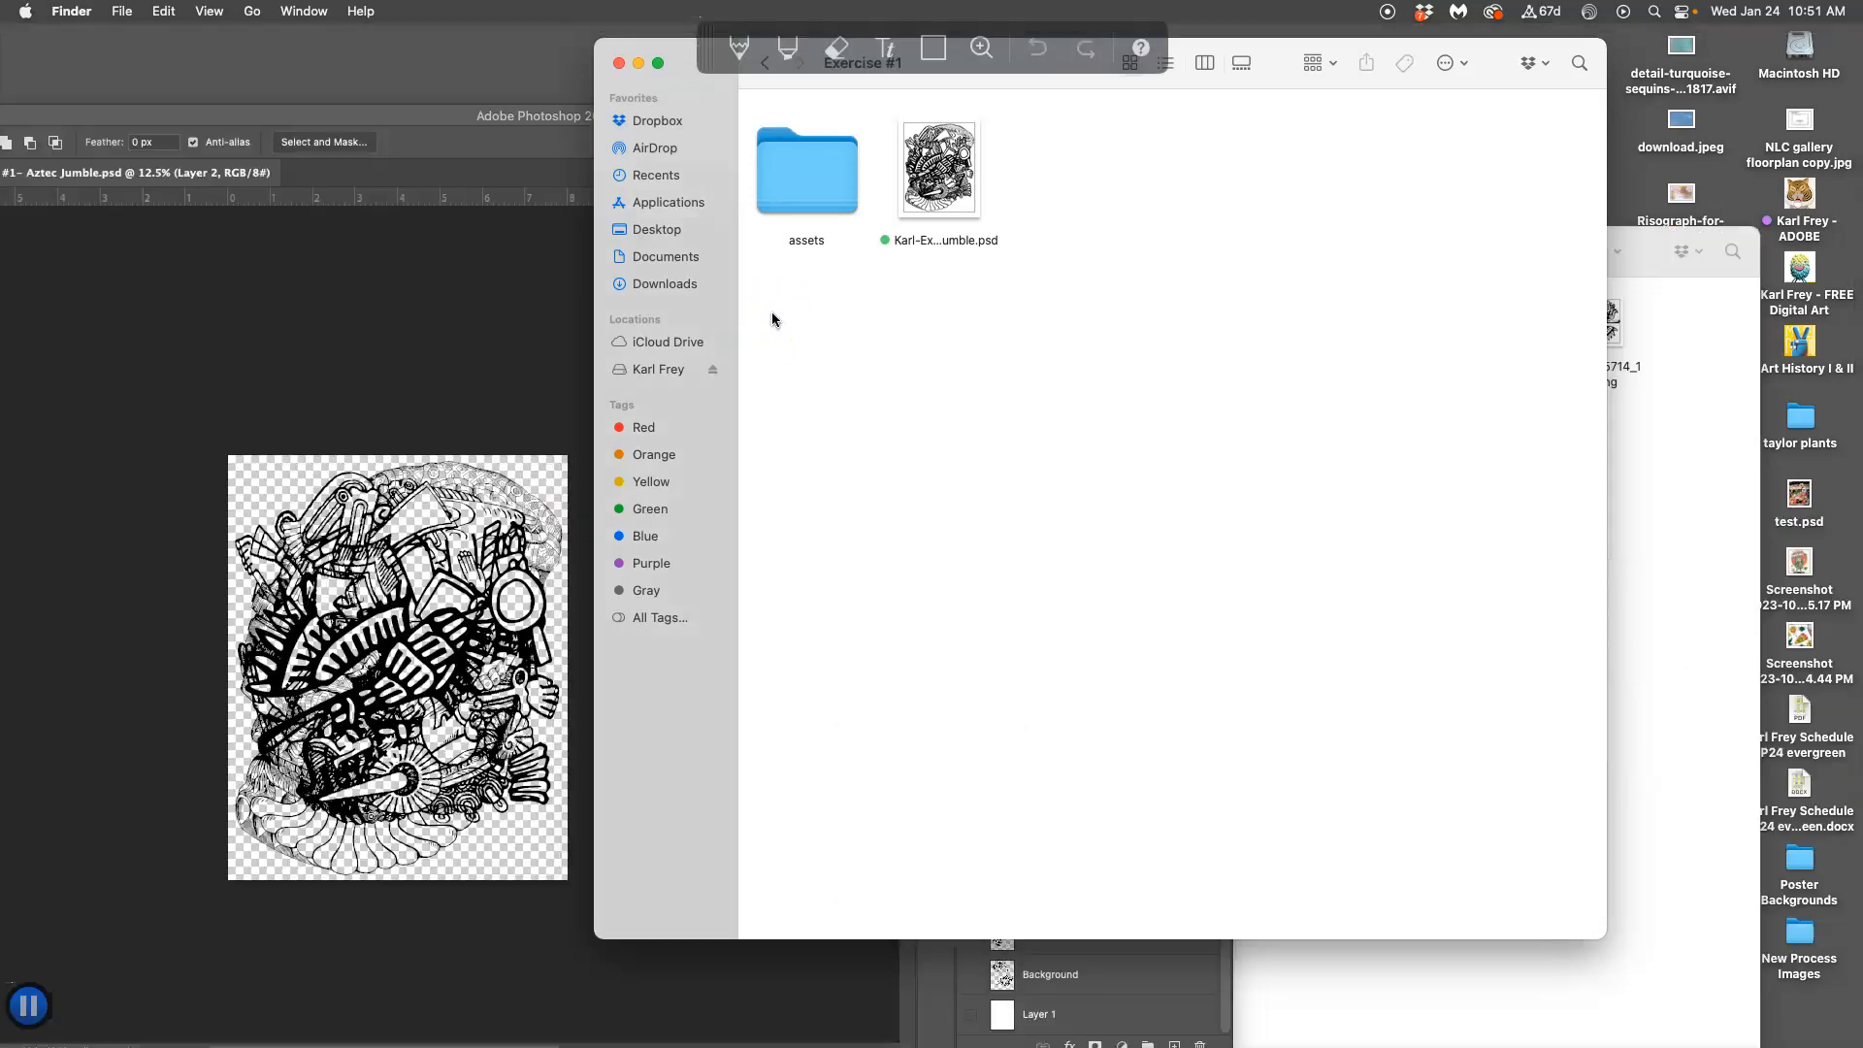
# Save a JPEG copy of Aztec Jumble with an edited name at quality 12
pyautogui.click(418, 338)
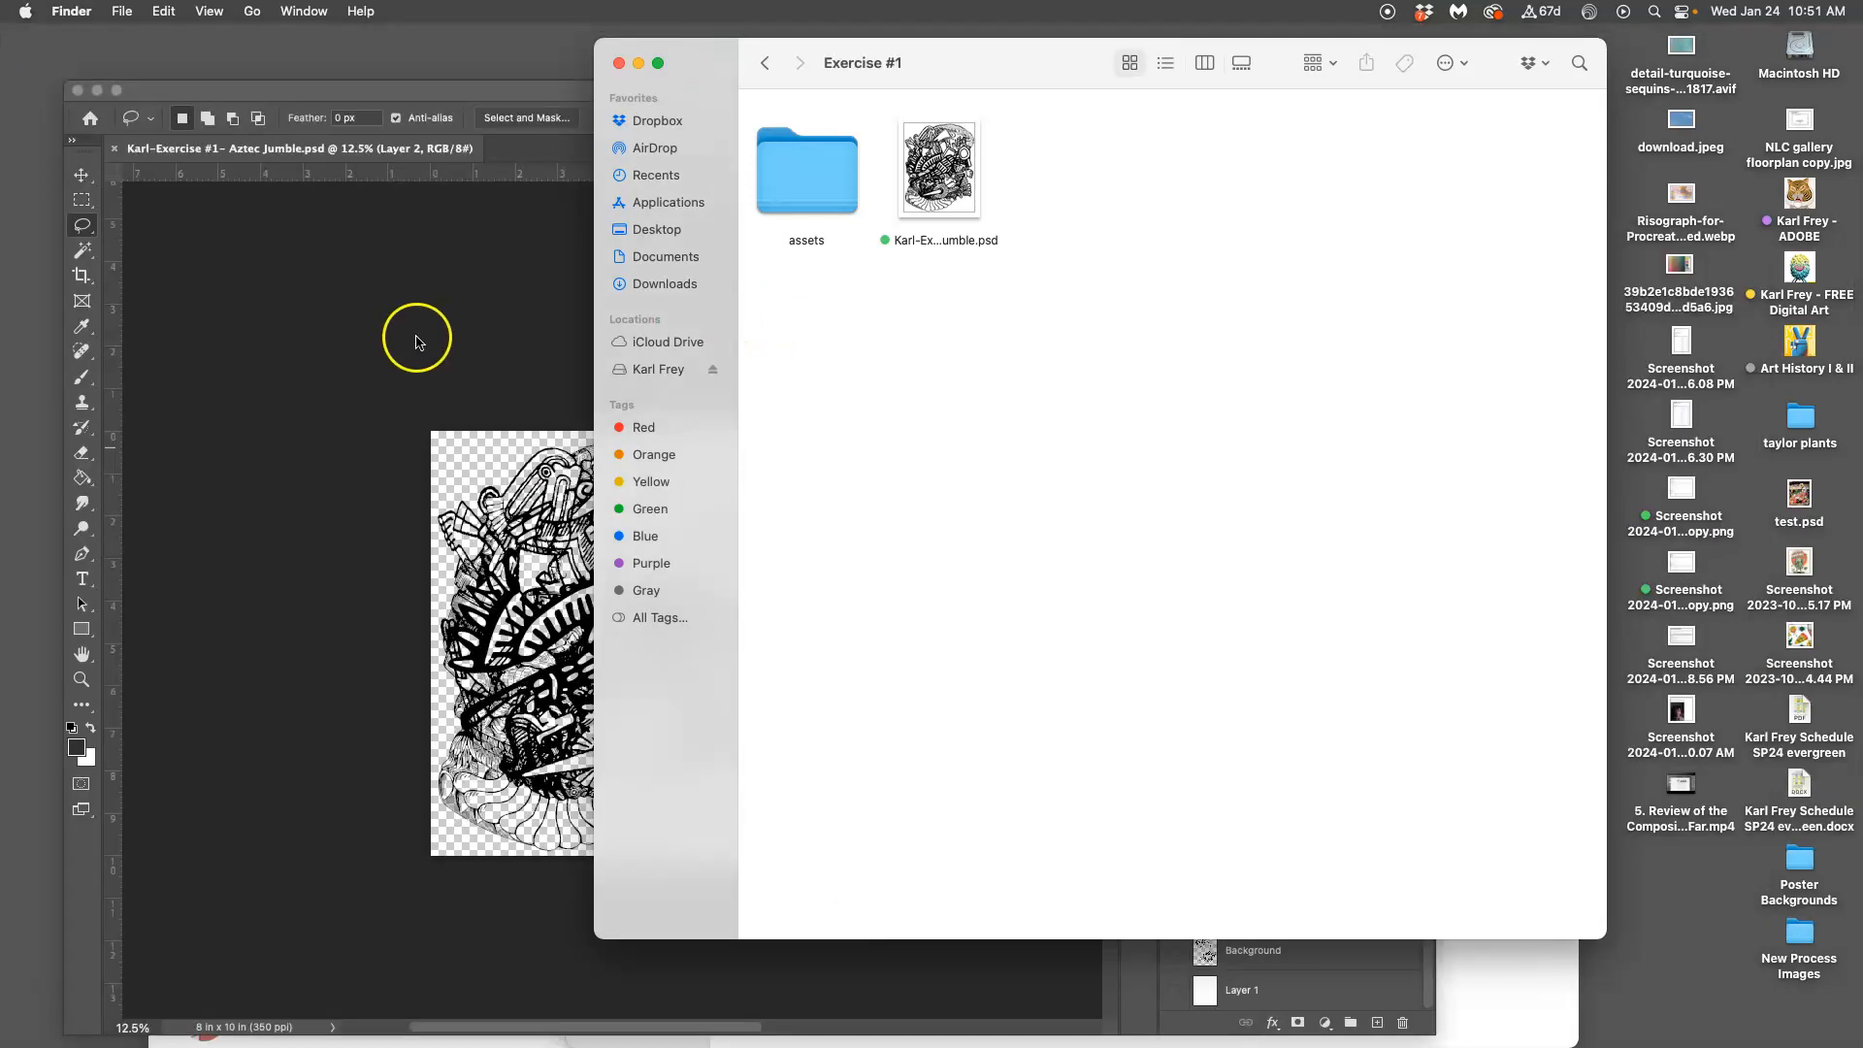
pyautogui.click(185, 12)
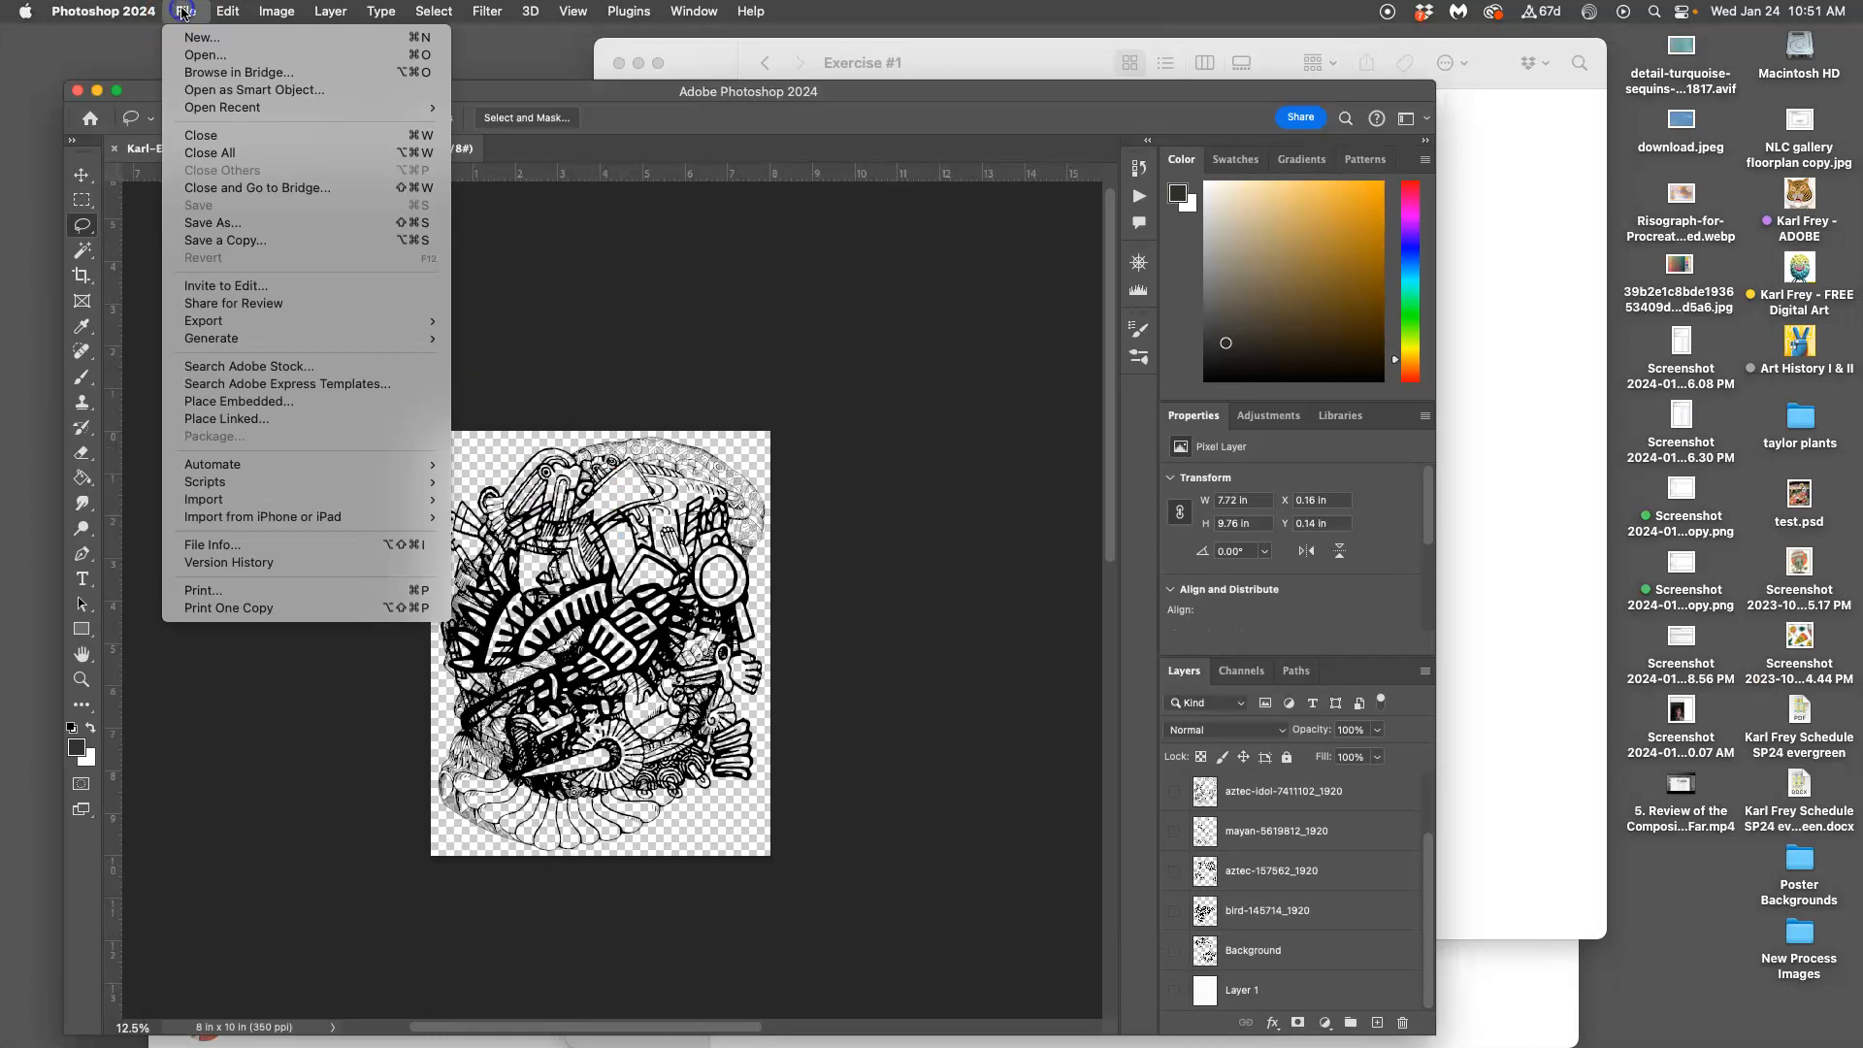
pyautogui.click(225, 240)
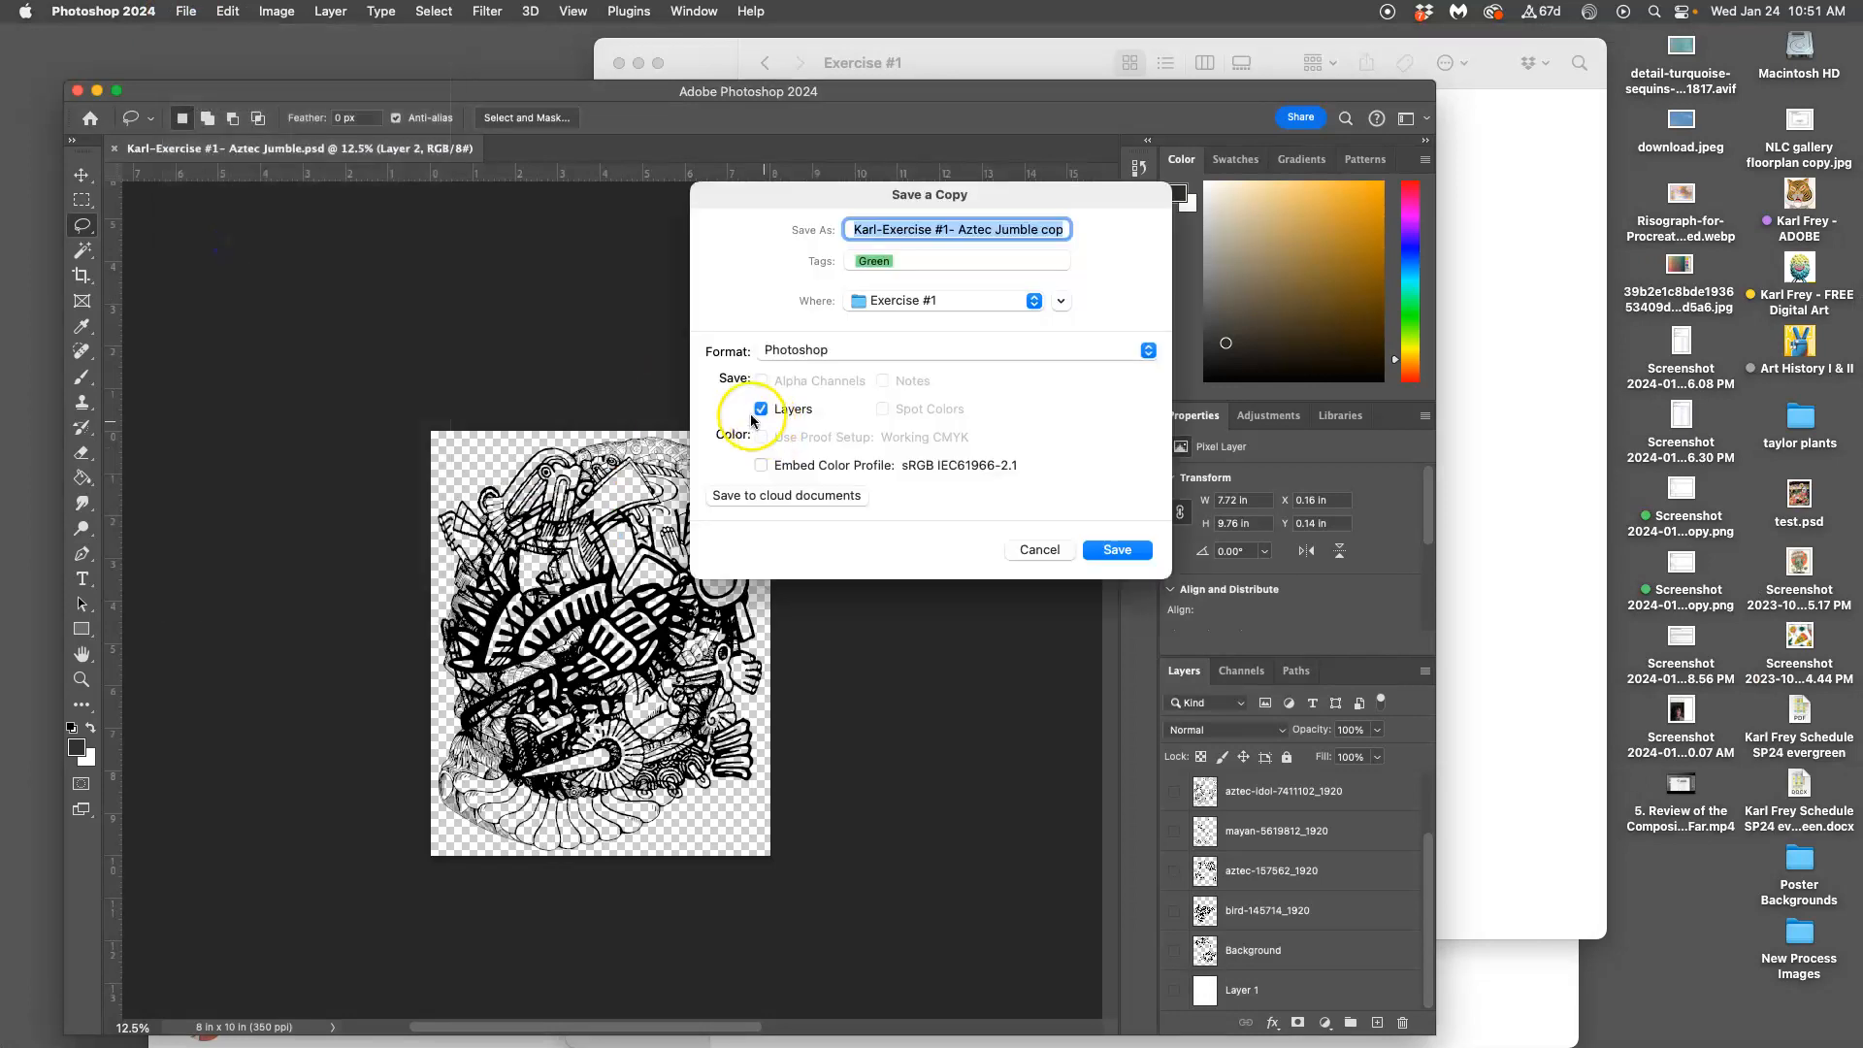
pyautogui.click(853, 351)
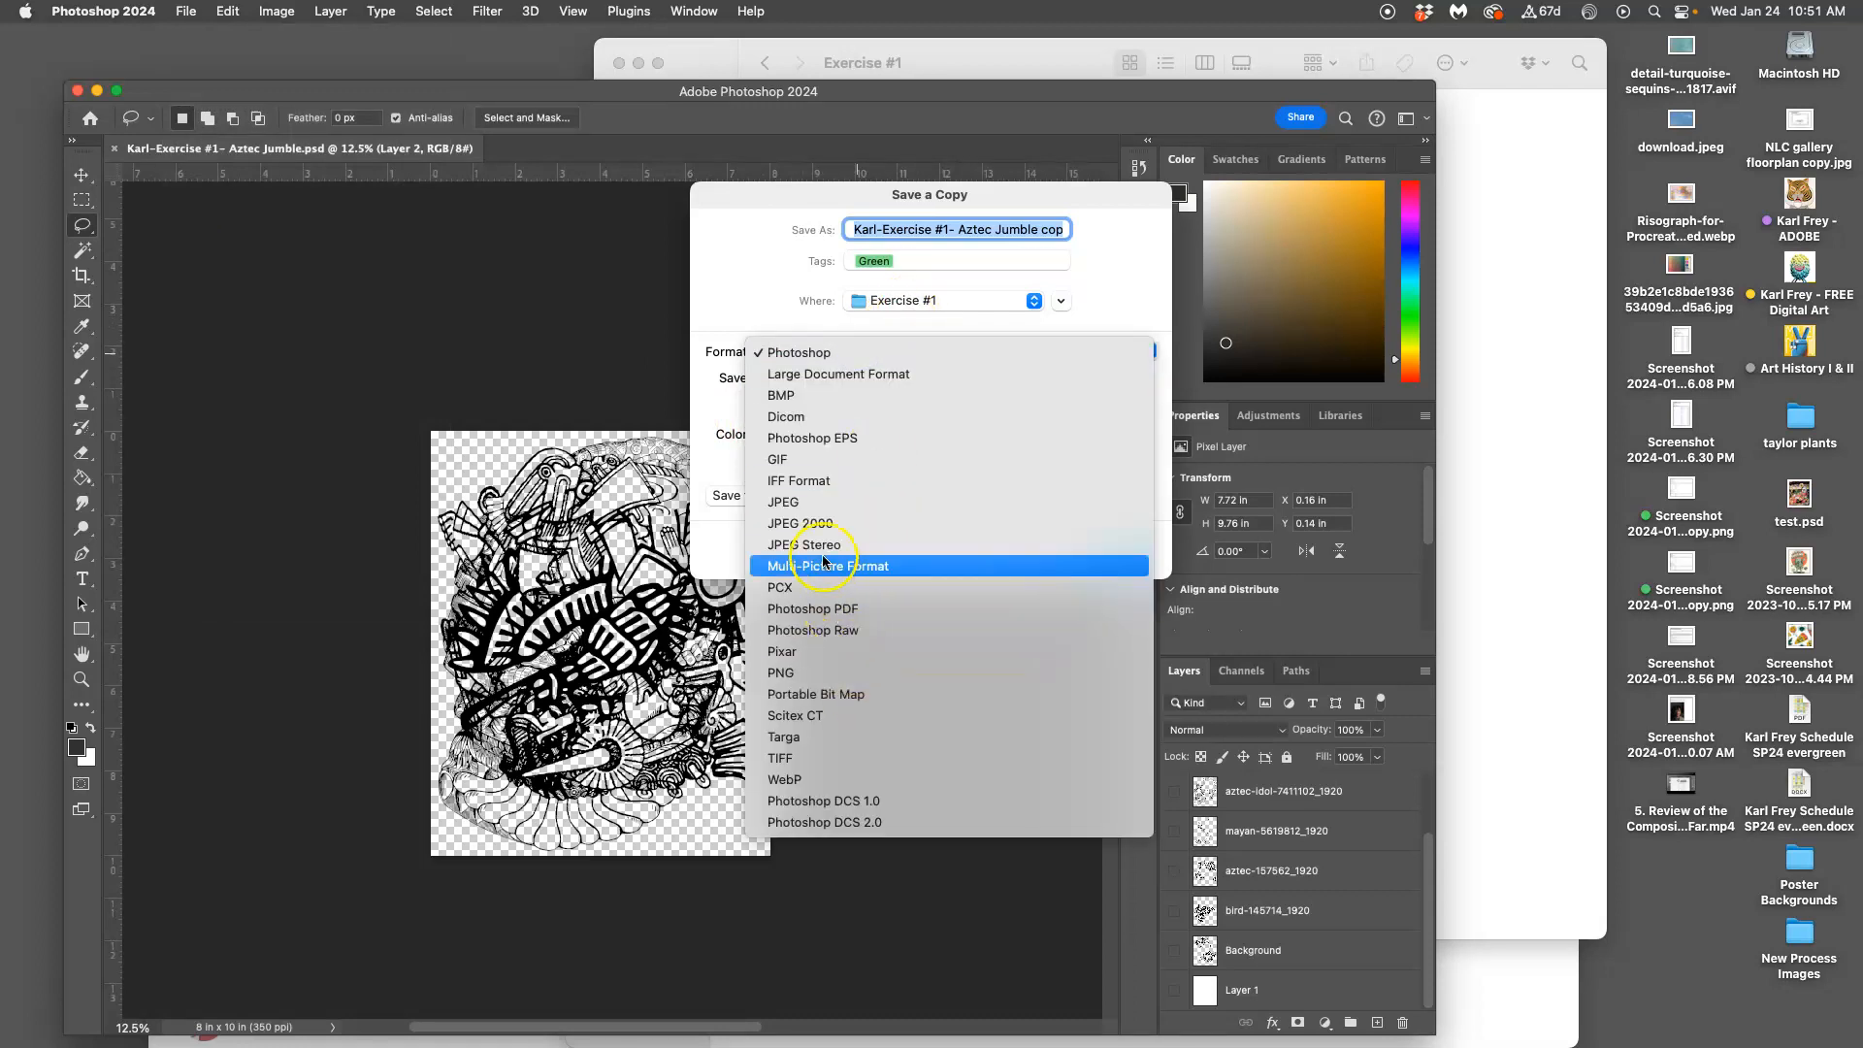
pyautogui.click(783, 502)
pyautogui.click(979, 231)
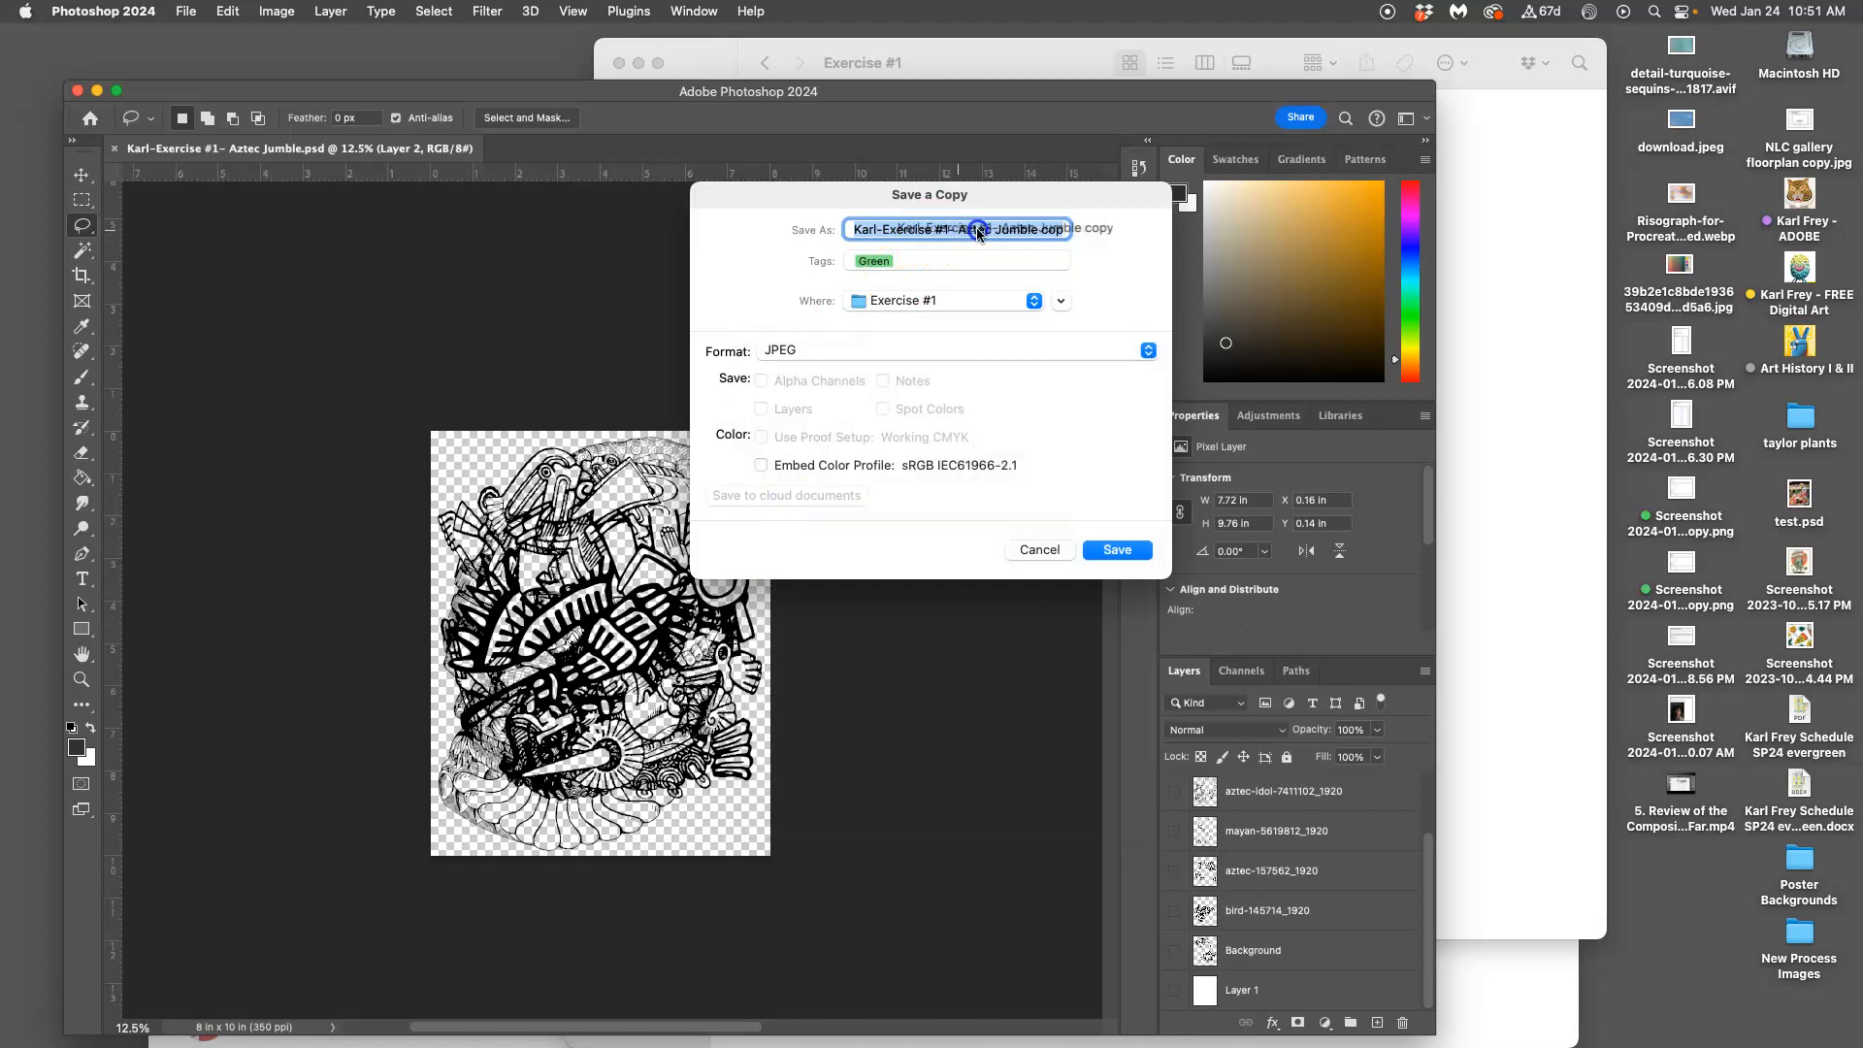
pyautogui.click(1000, 229)
pyautogui.moveTo(1118, 232); pyautogui.dragTo(1046, 233)
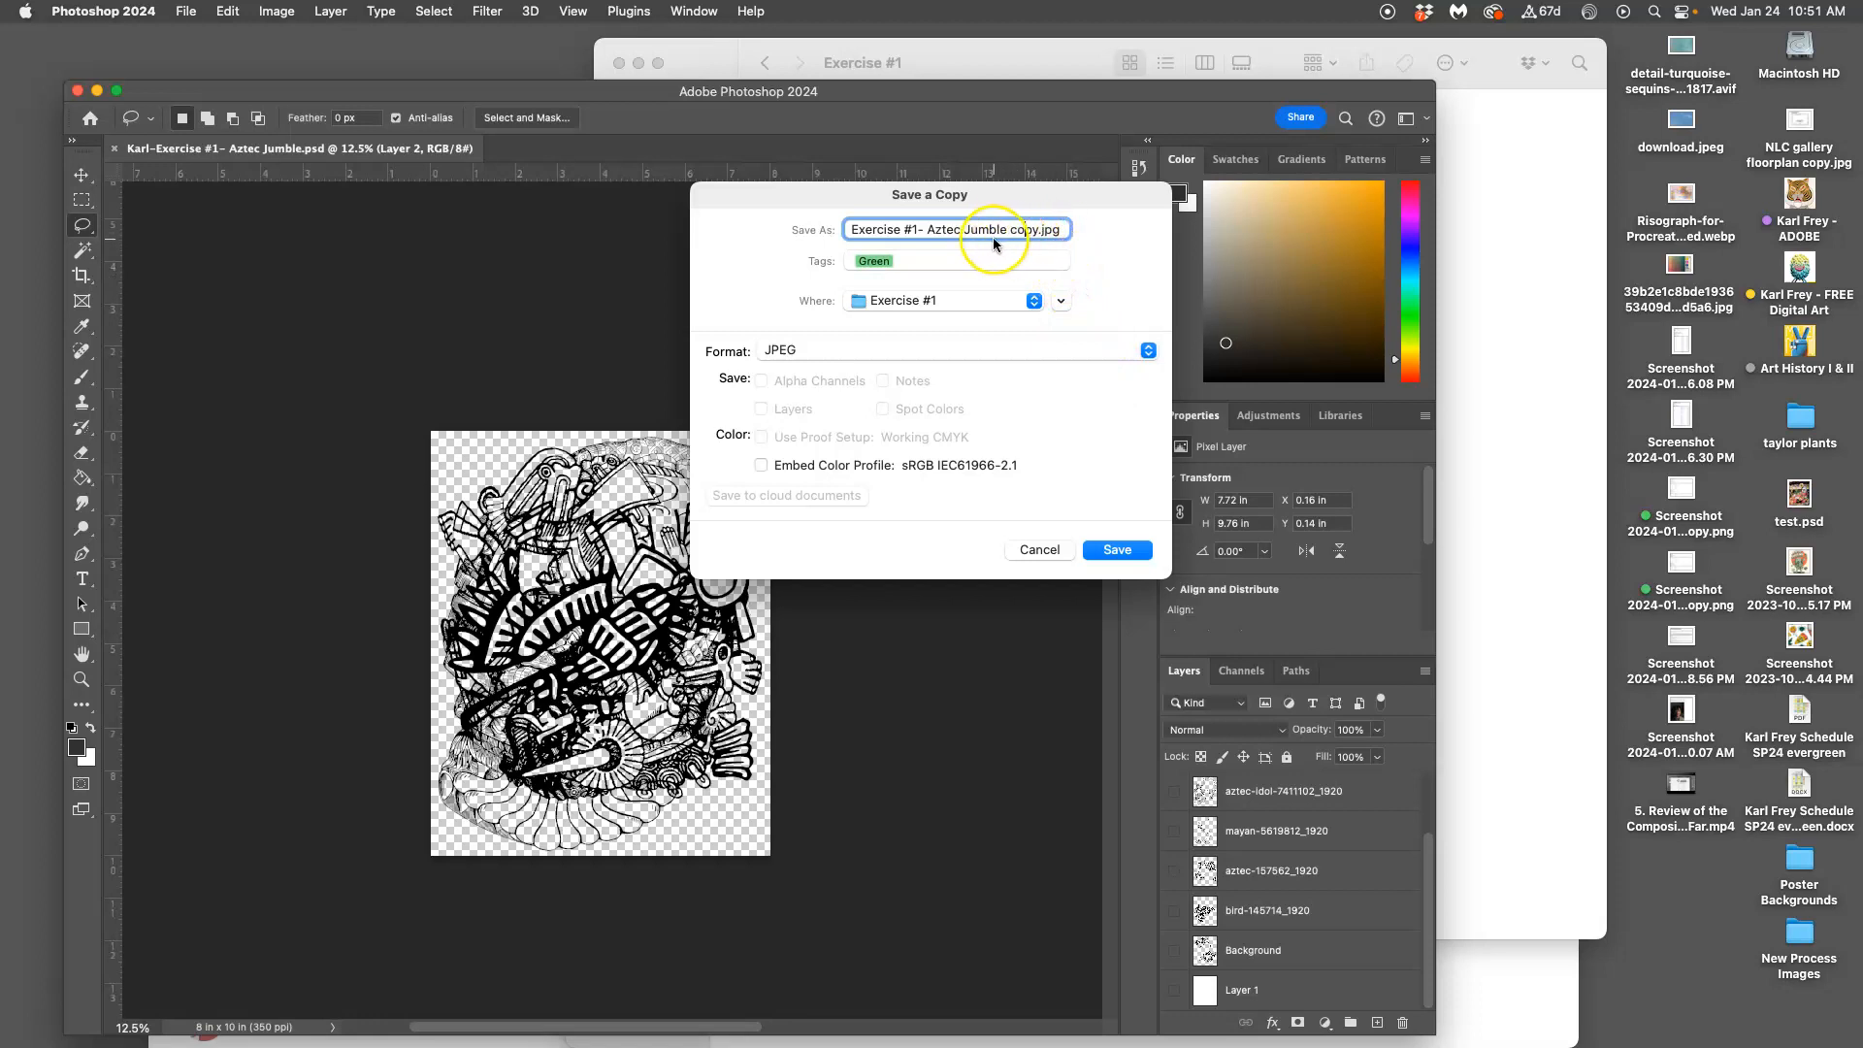
pyautogui.click(1115, 550)
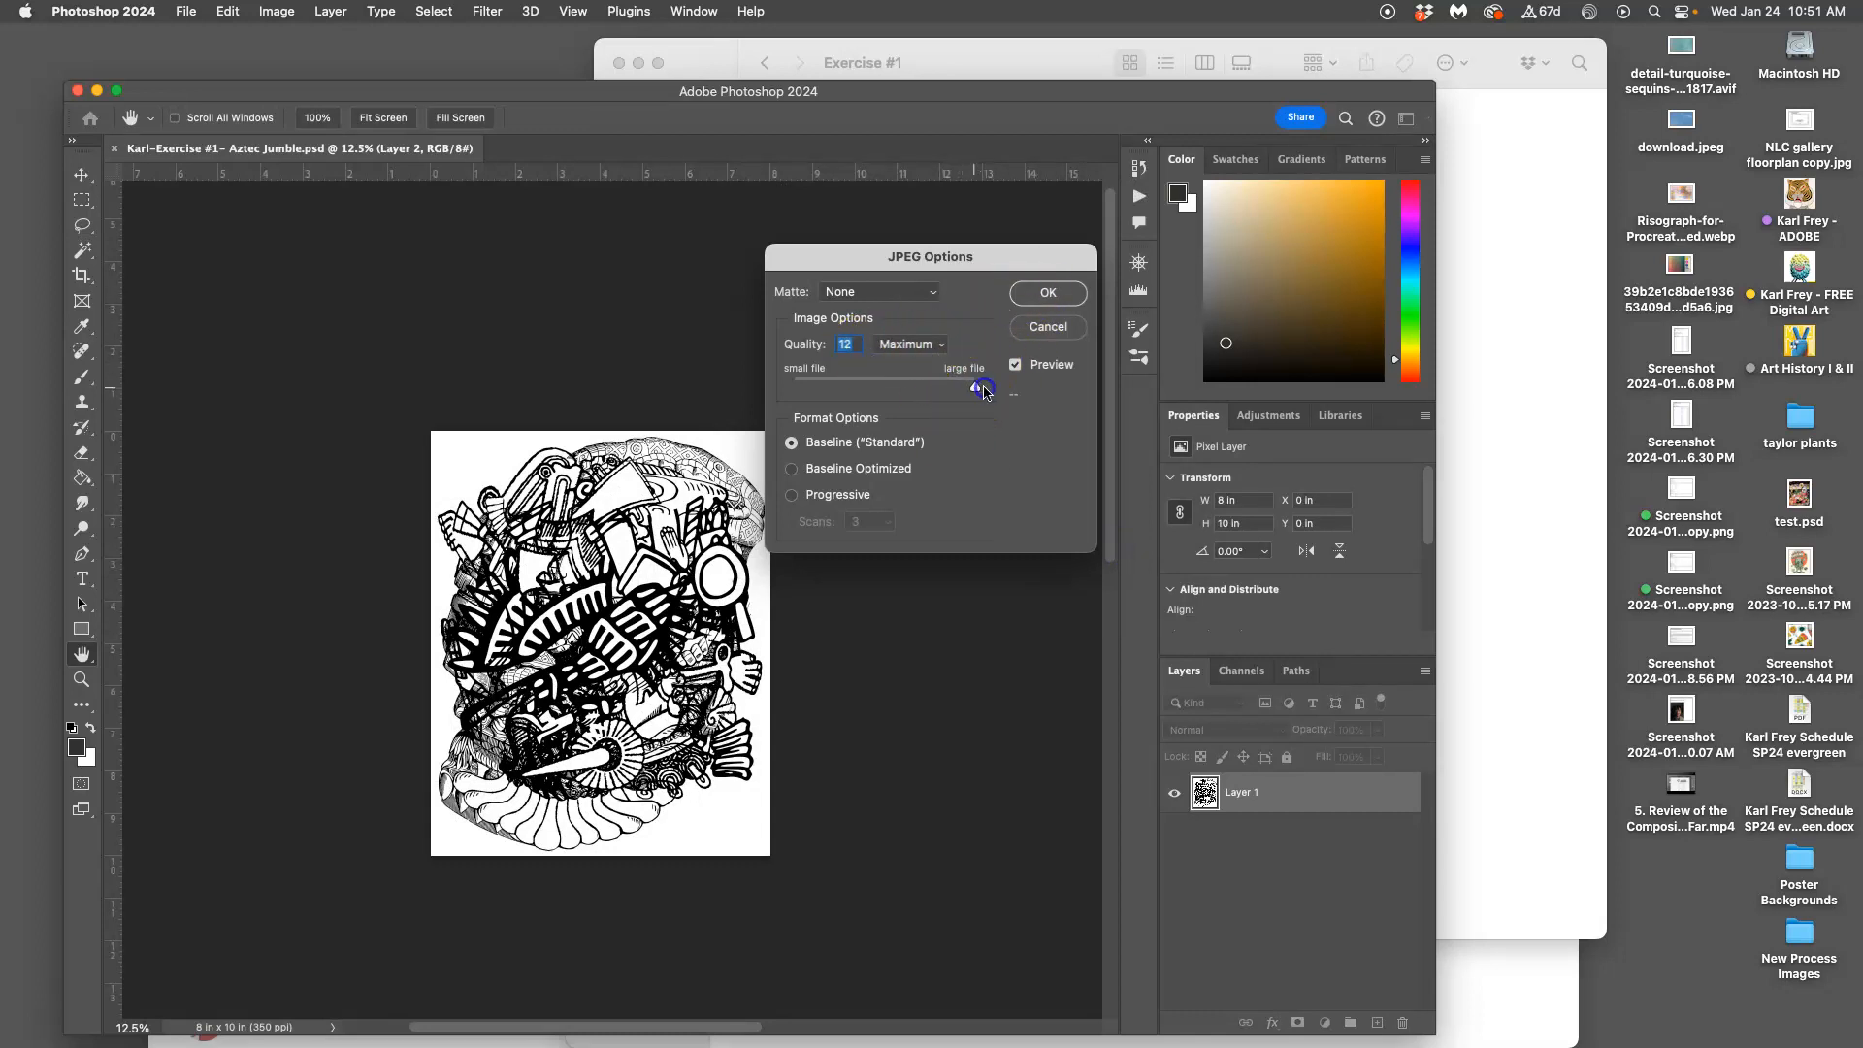
pyautogui.click(1062, 294)
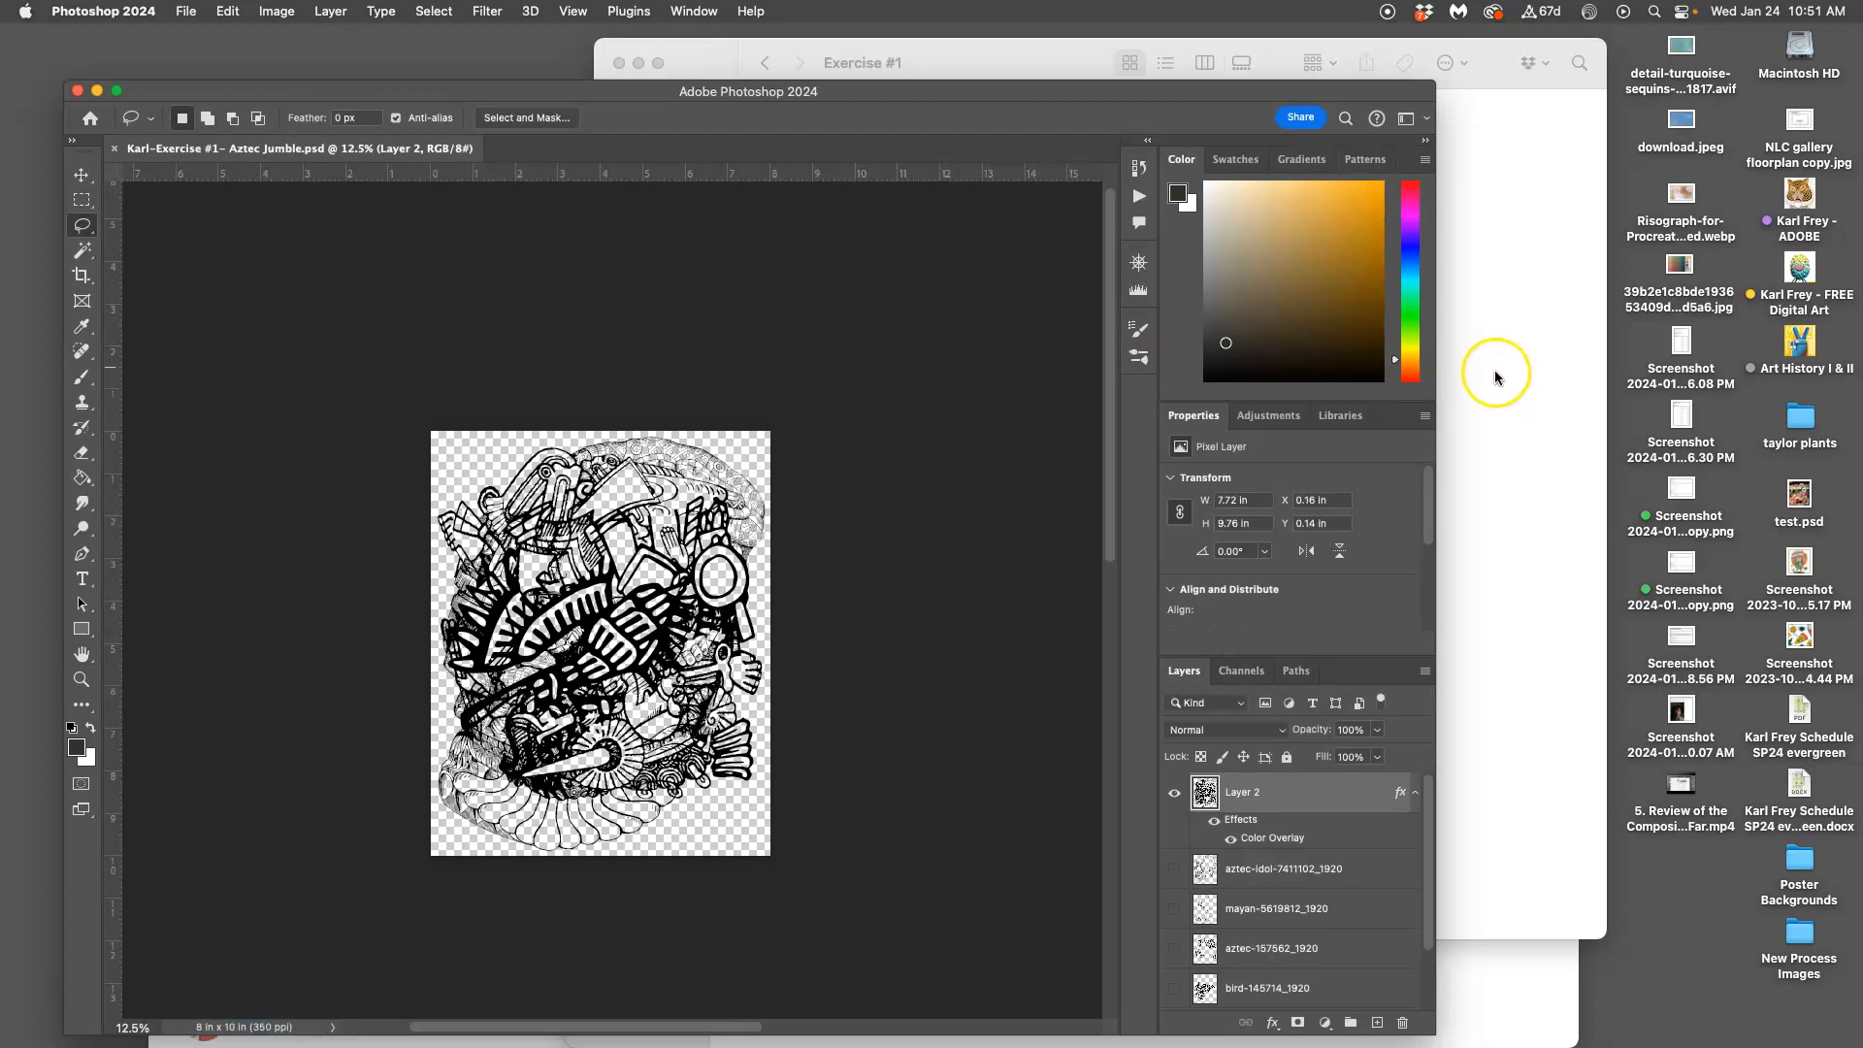
pyautogui.click(1495, 370)
# Open the new Aztec Jumble JPEG in Preview to check it, then close it
pyautogui.click(960, 202)
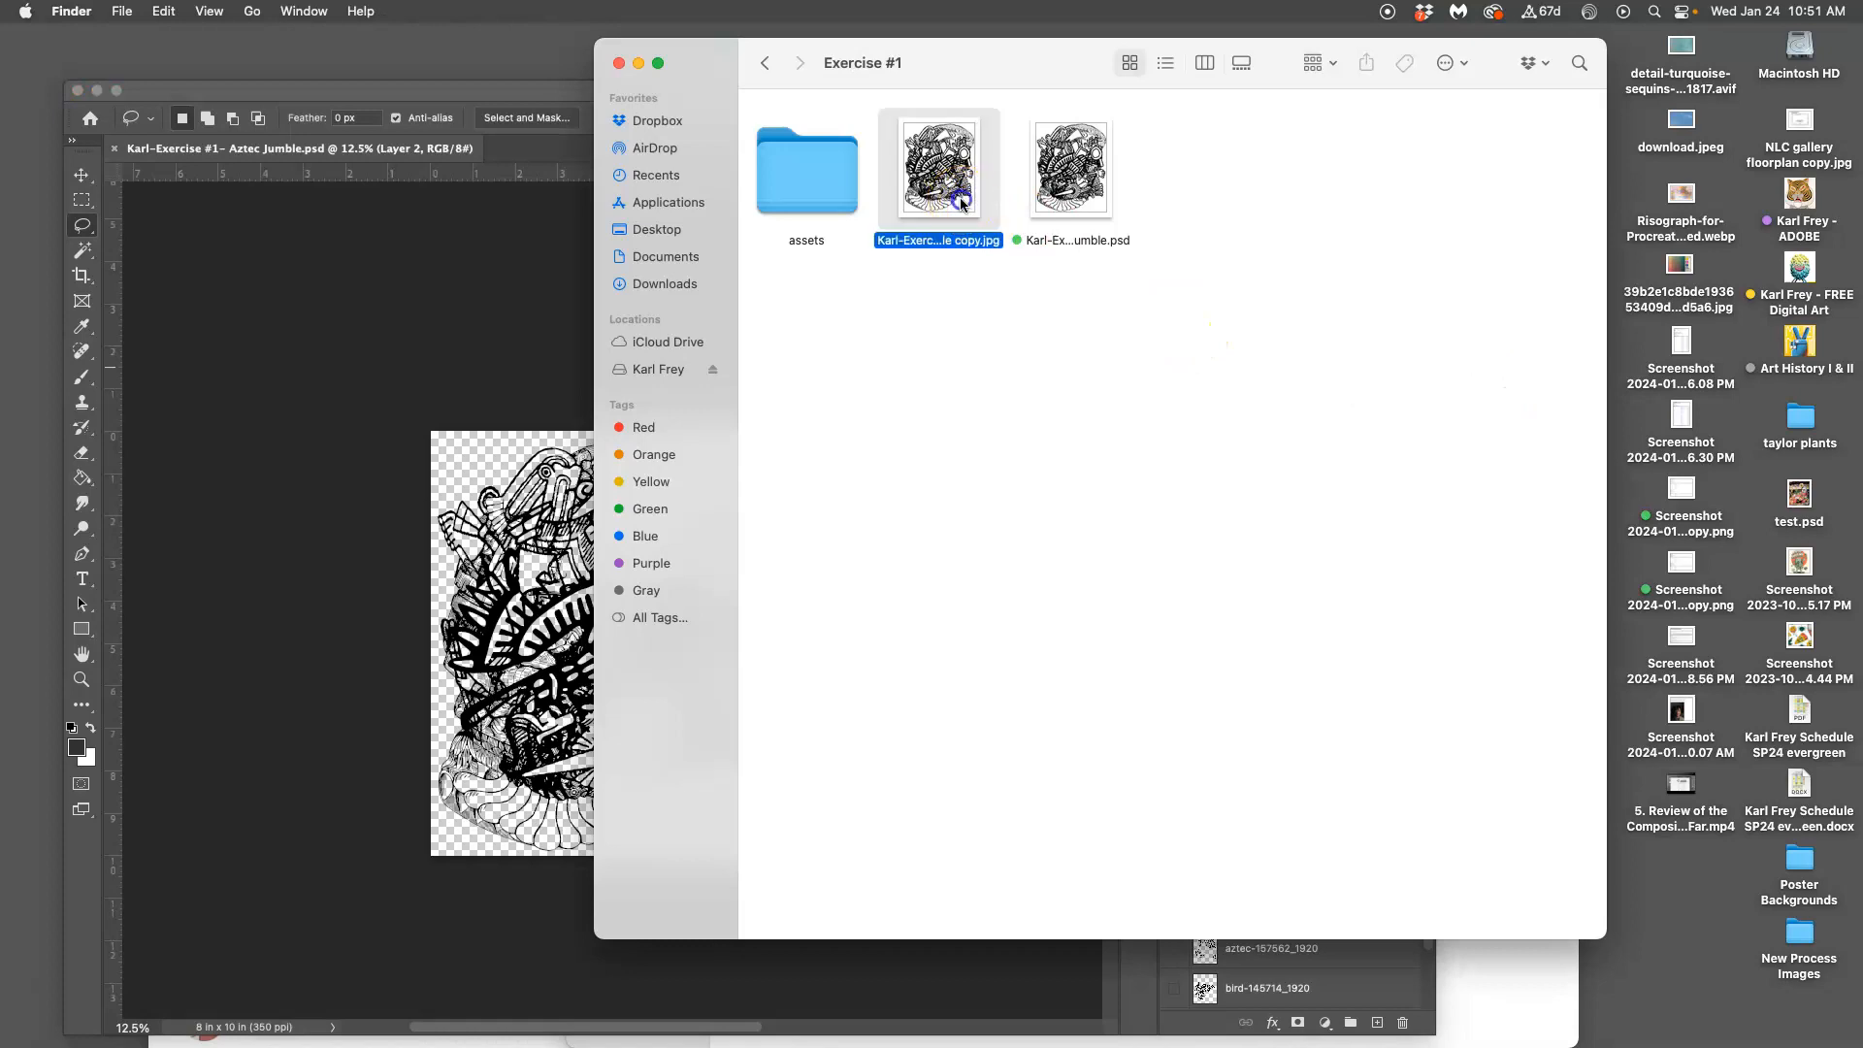
pyautogui.doubleClick(960, 202)
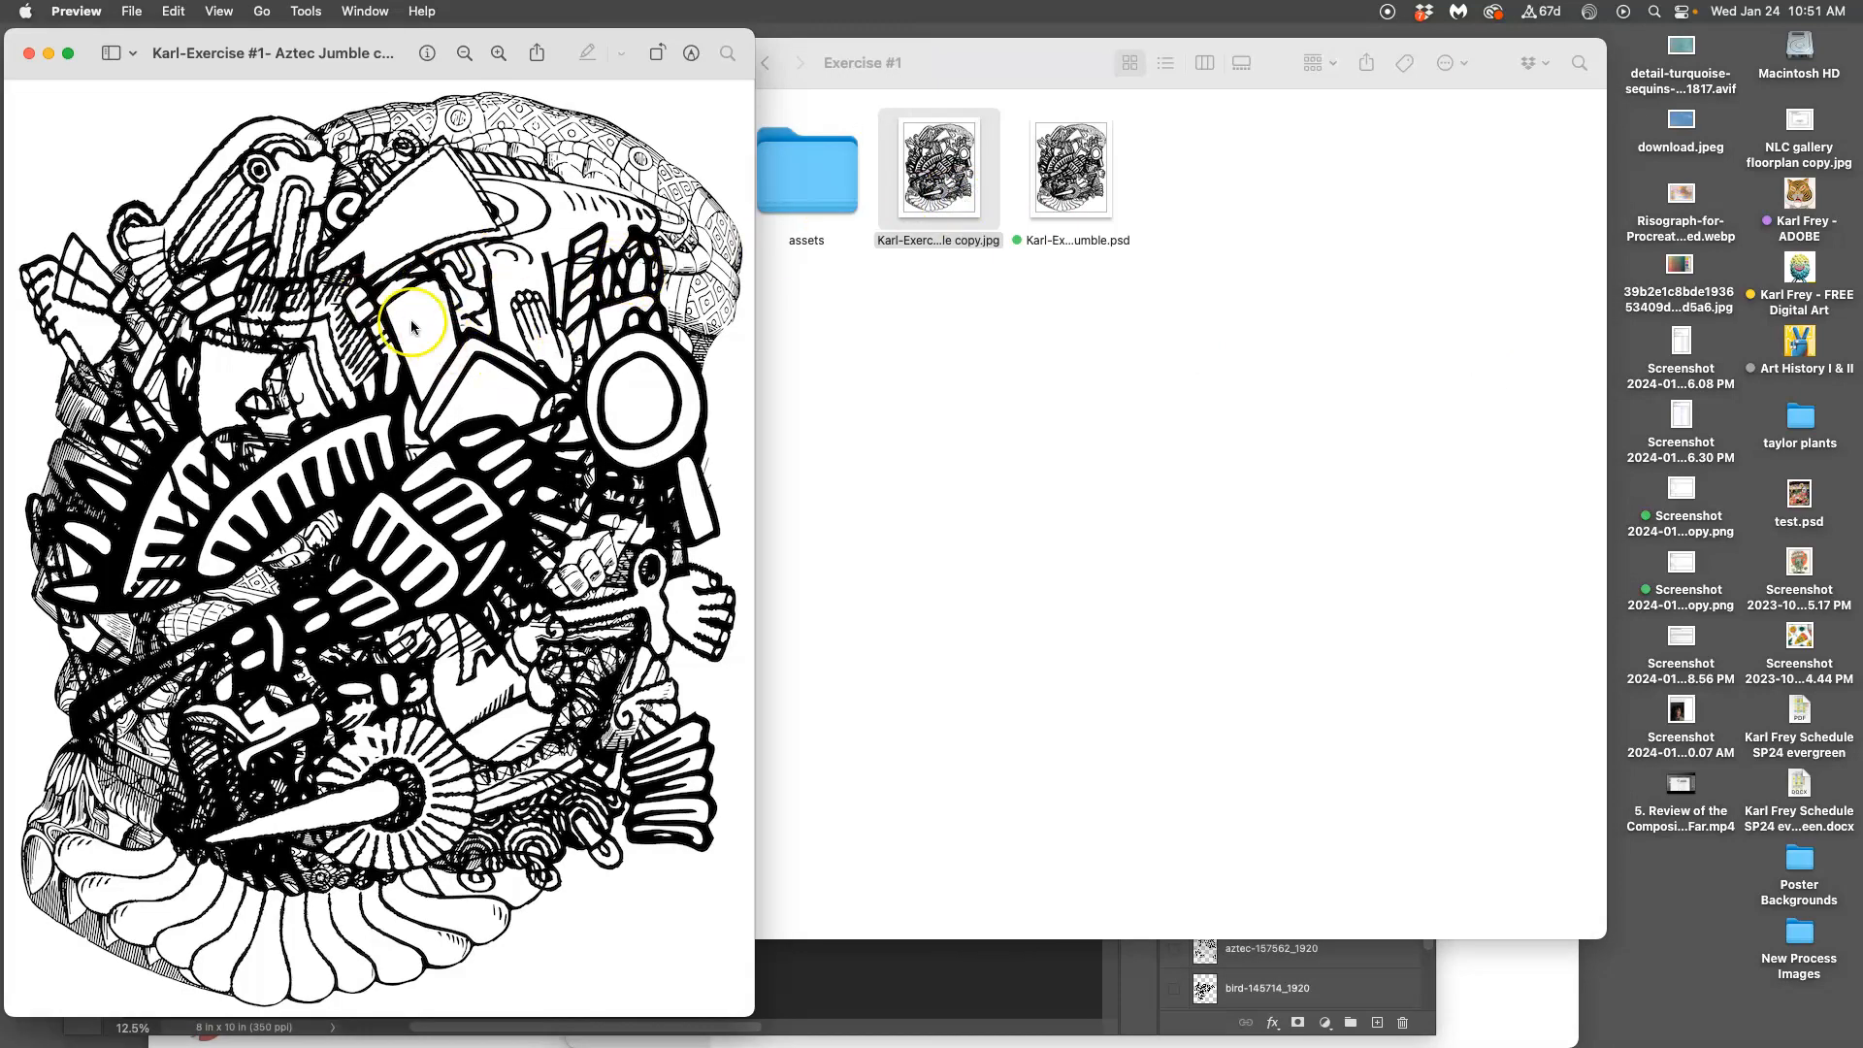
pyautogui.click(27, 55)
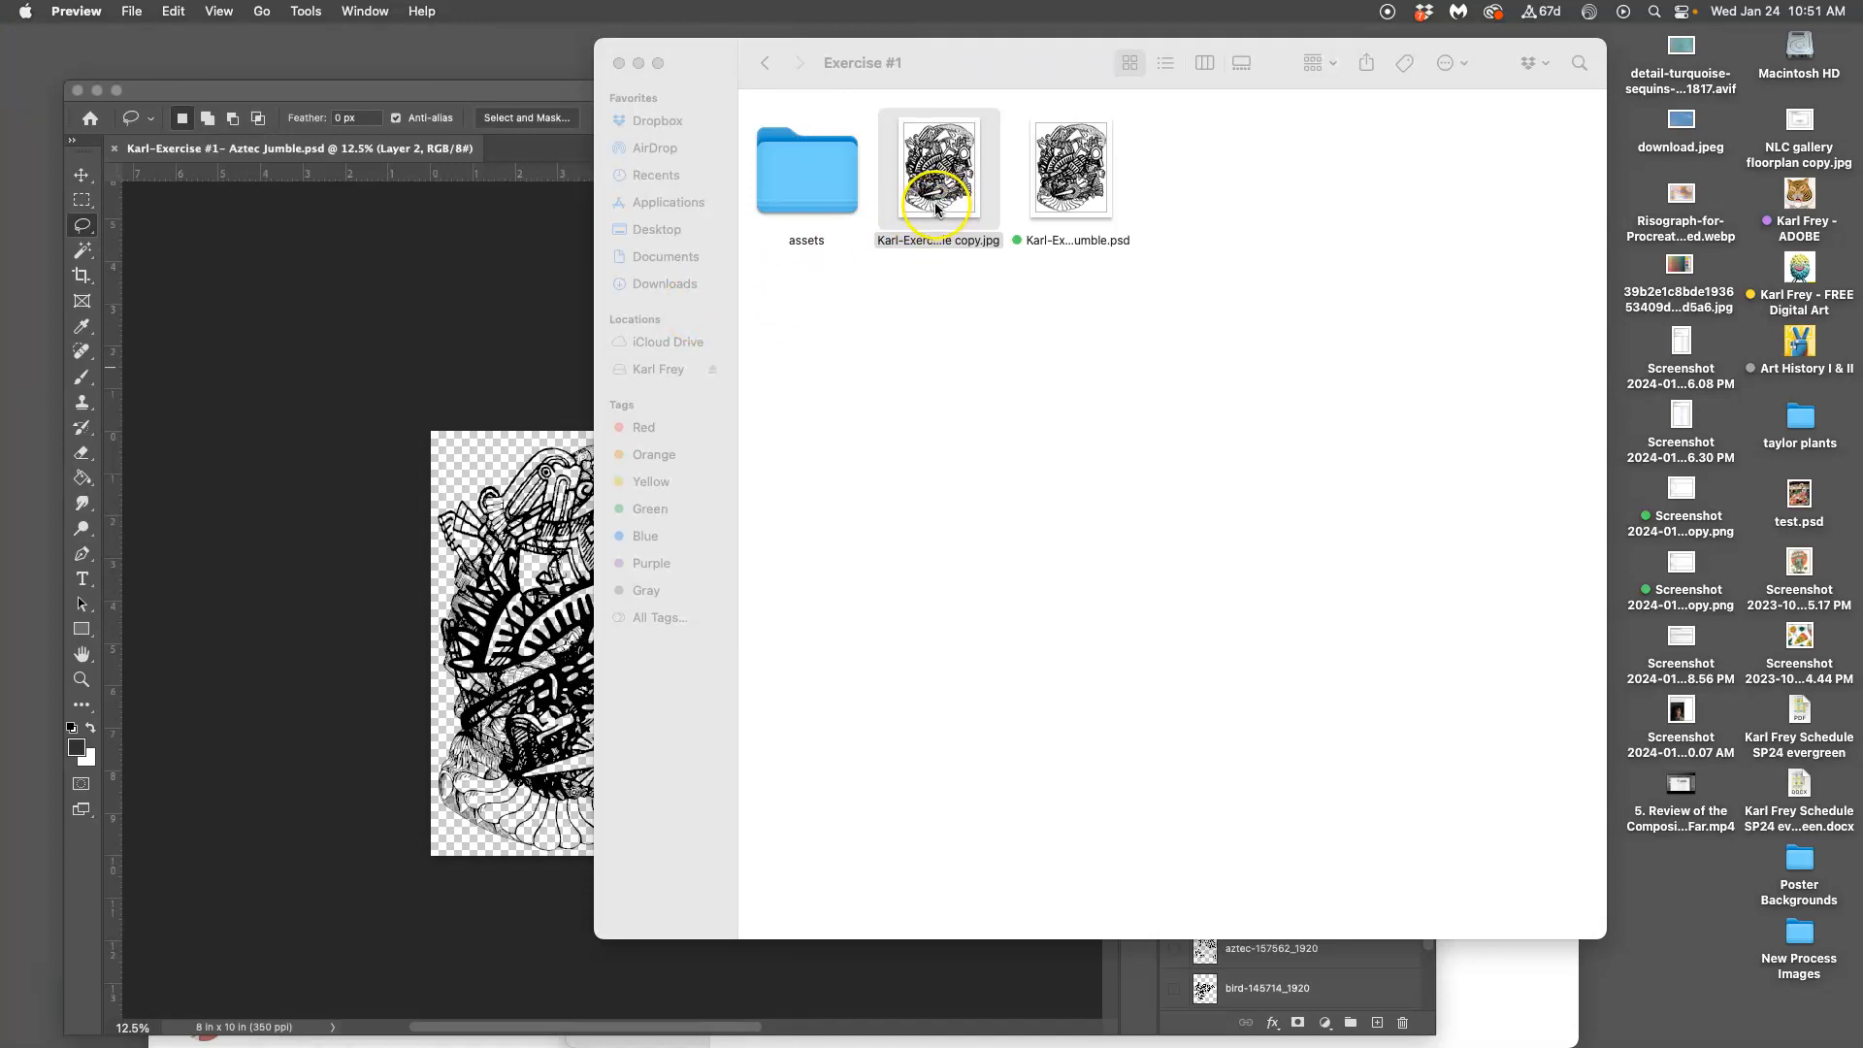
# Give the Aztec Jumble JPEG copy an orange tag in the Exercise #1 folder
pyautogui.click(529, 321)
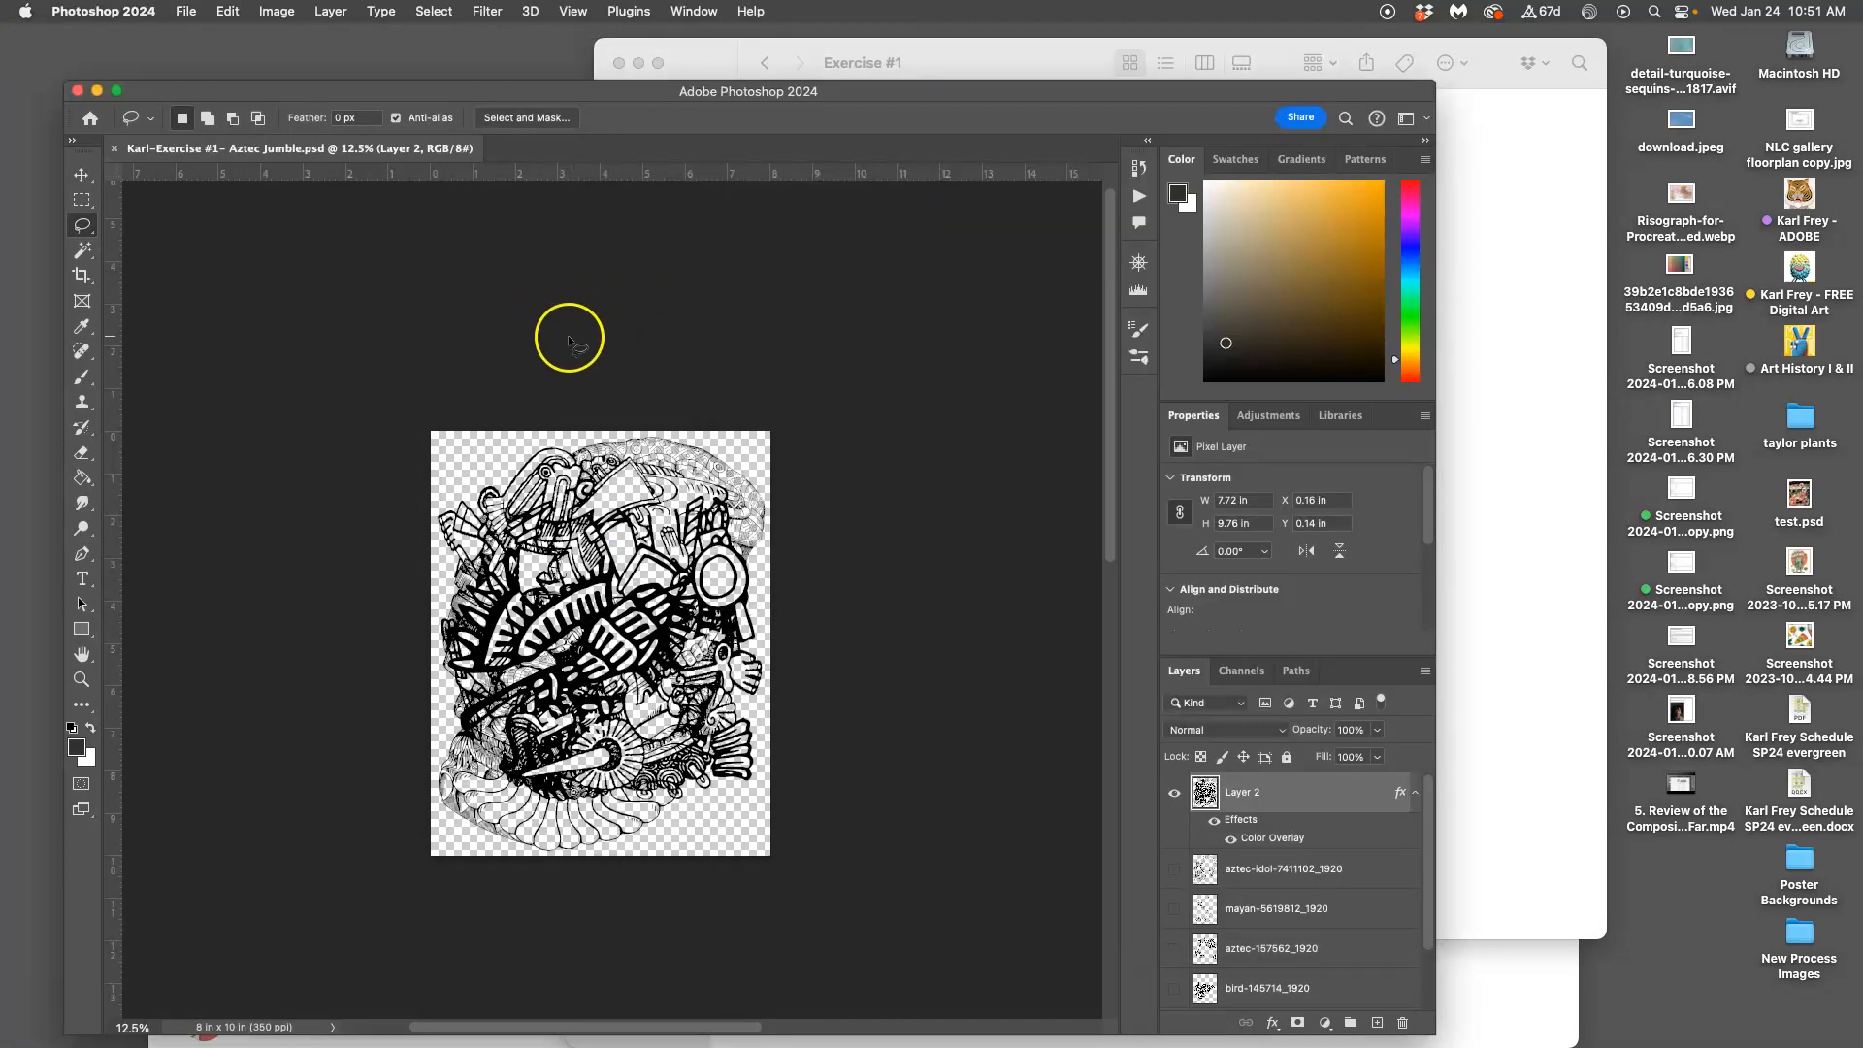
pyautogui.click(1498, 861)
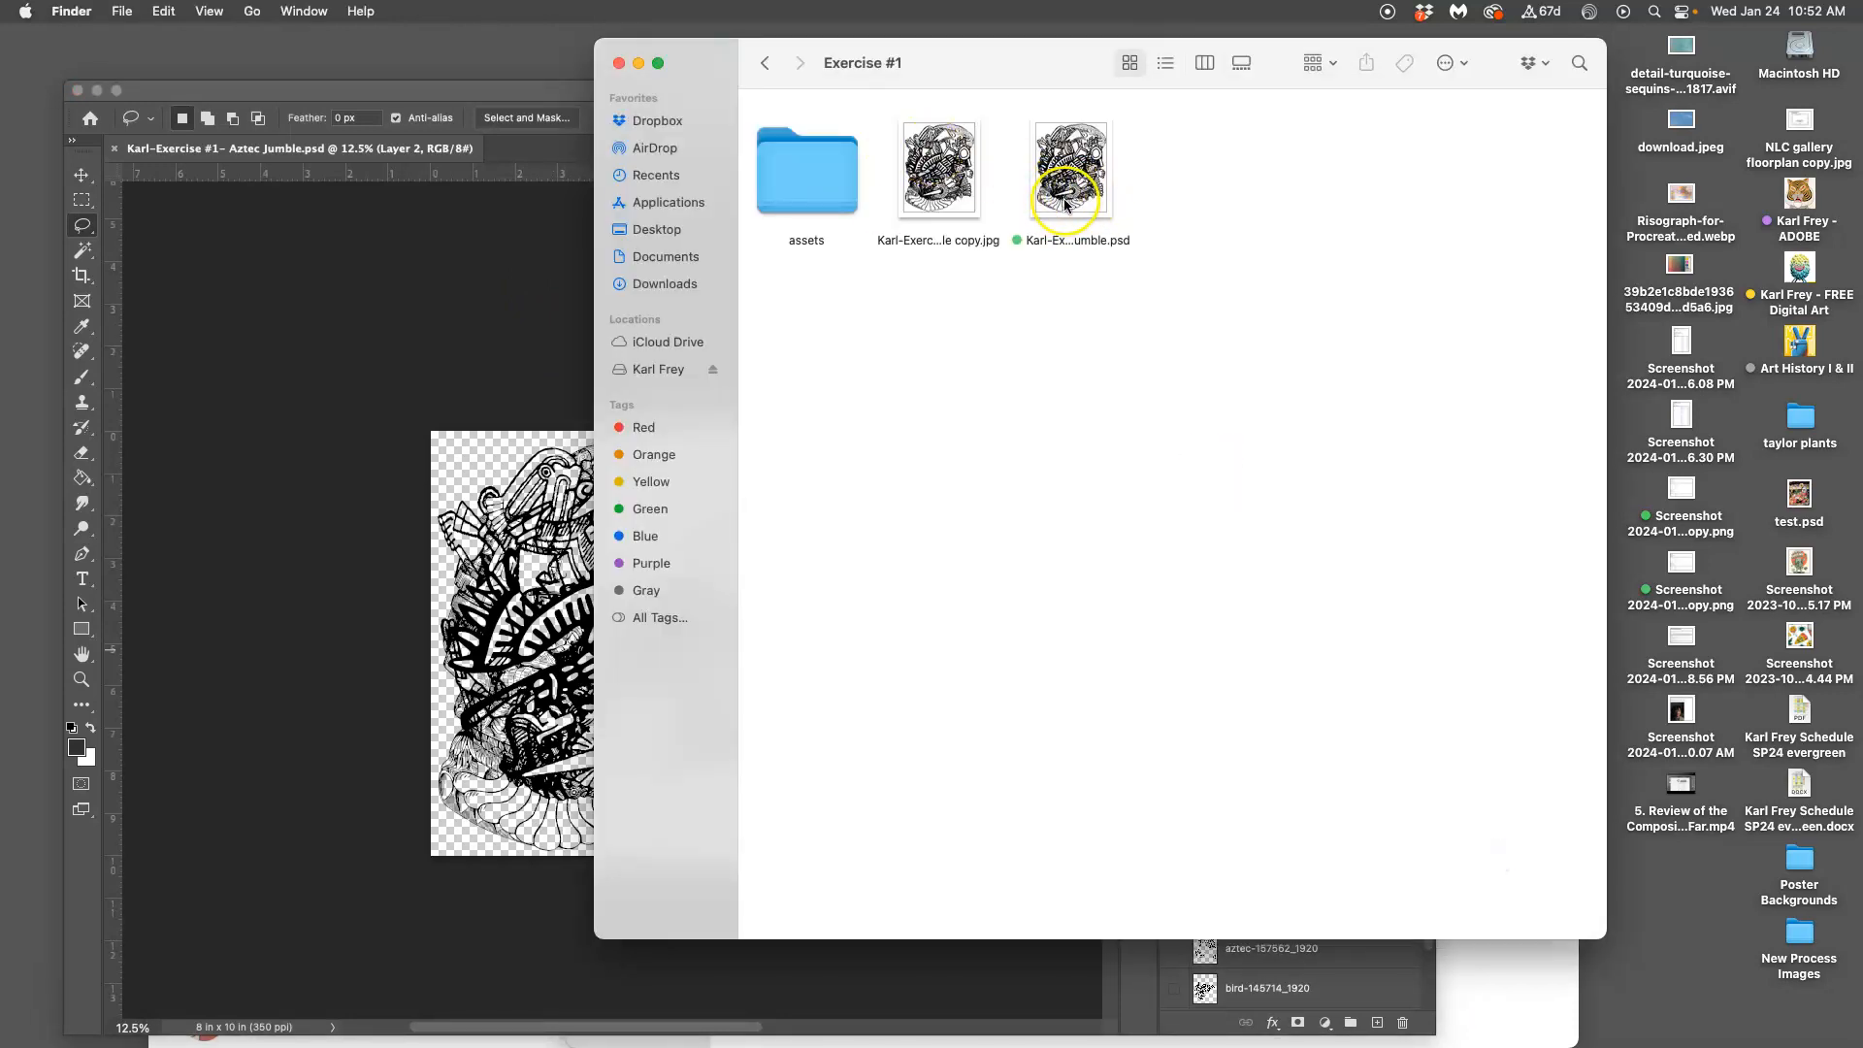
pyautogui.rightClick(921, 191)
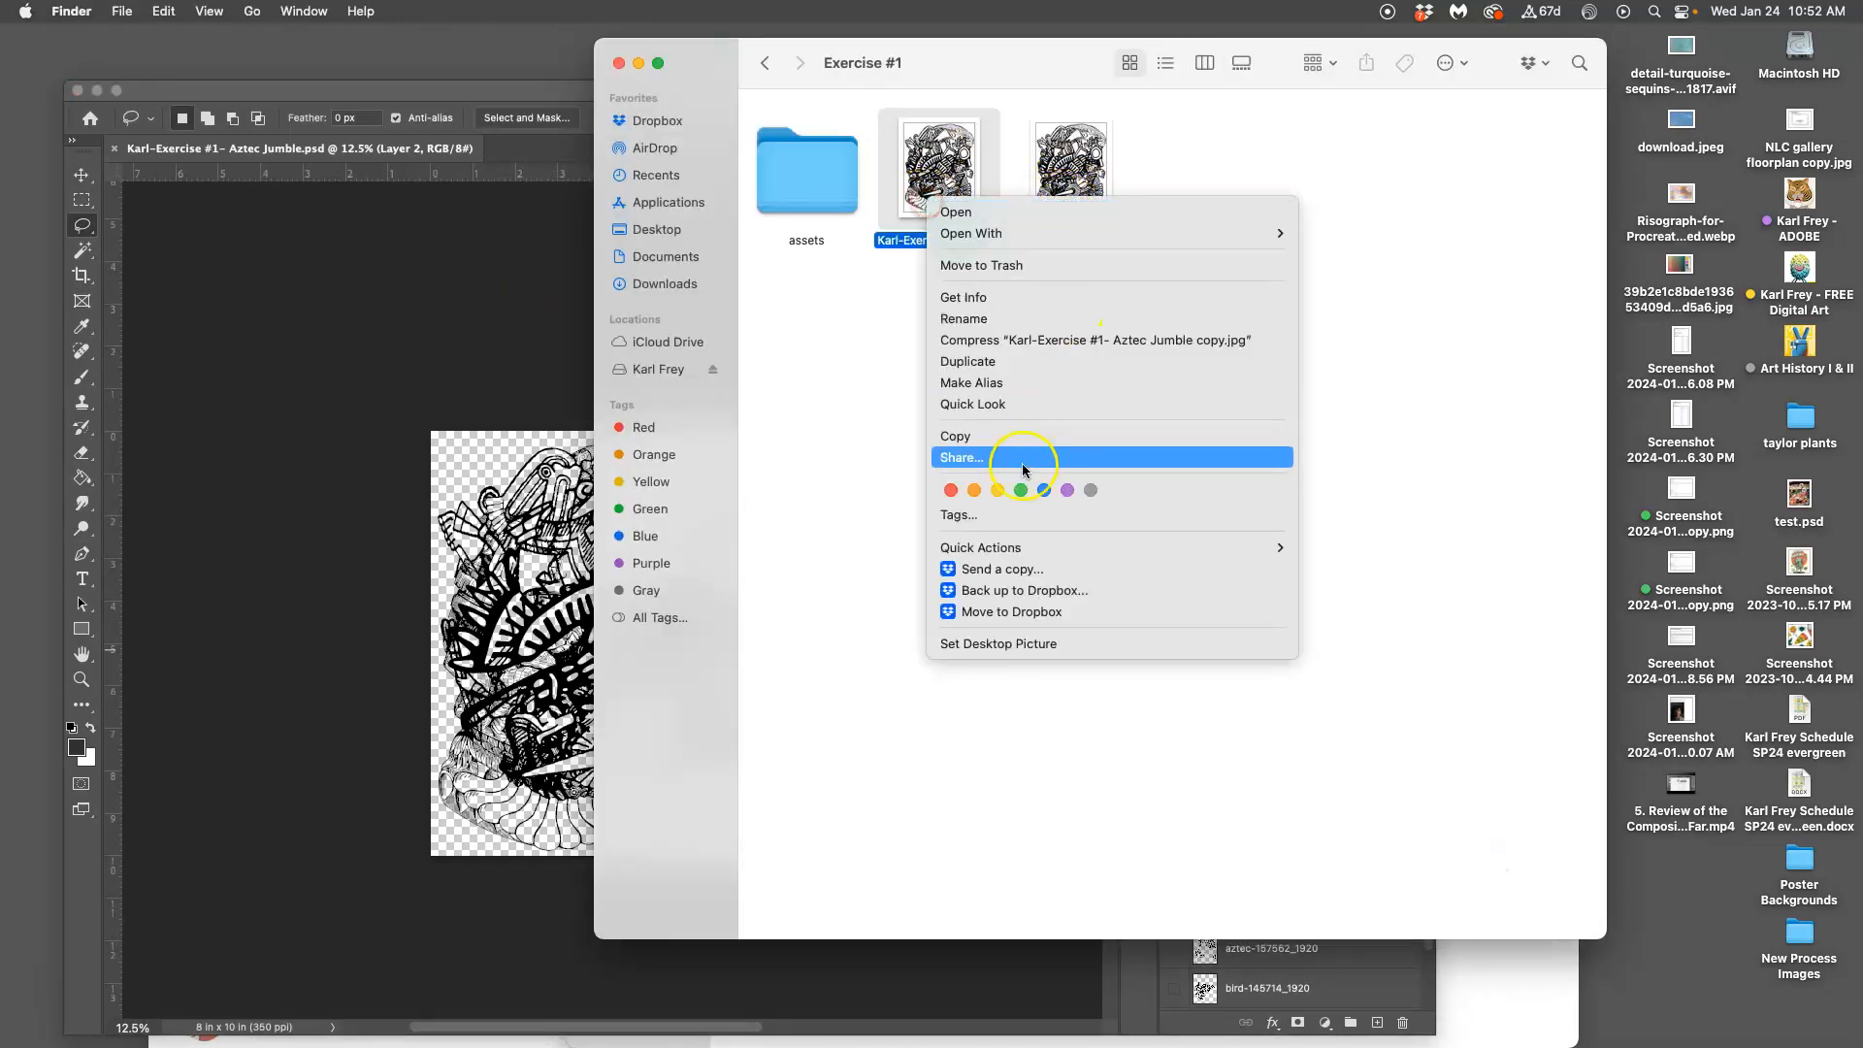
pyautogui.click(976, 491)
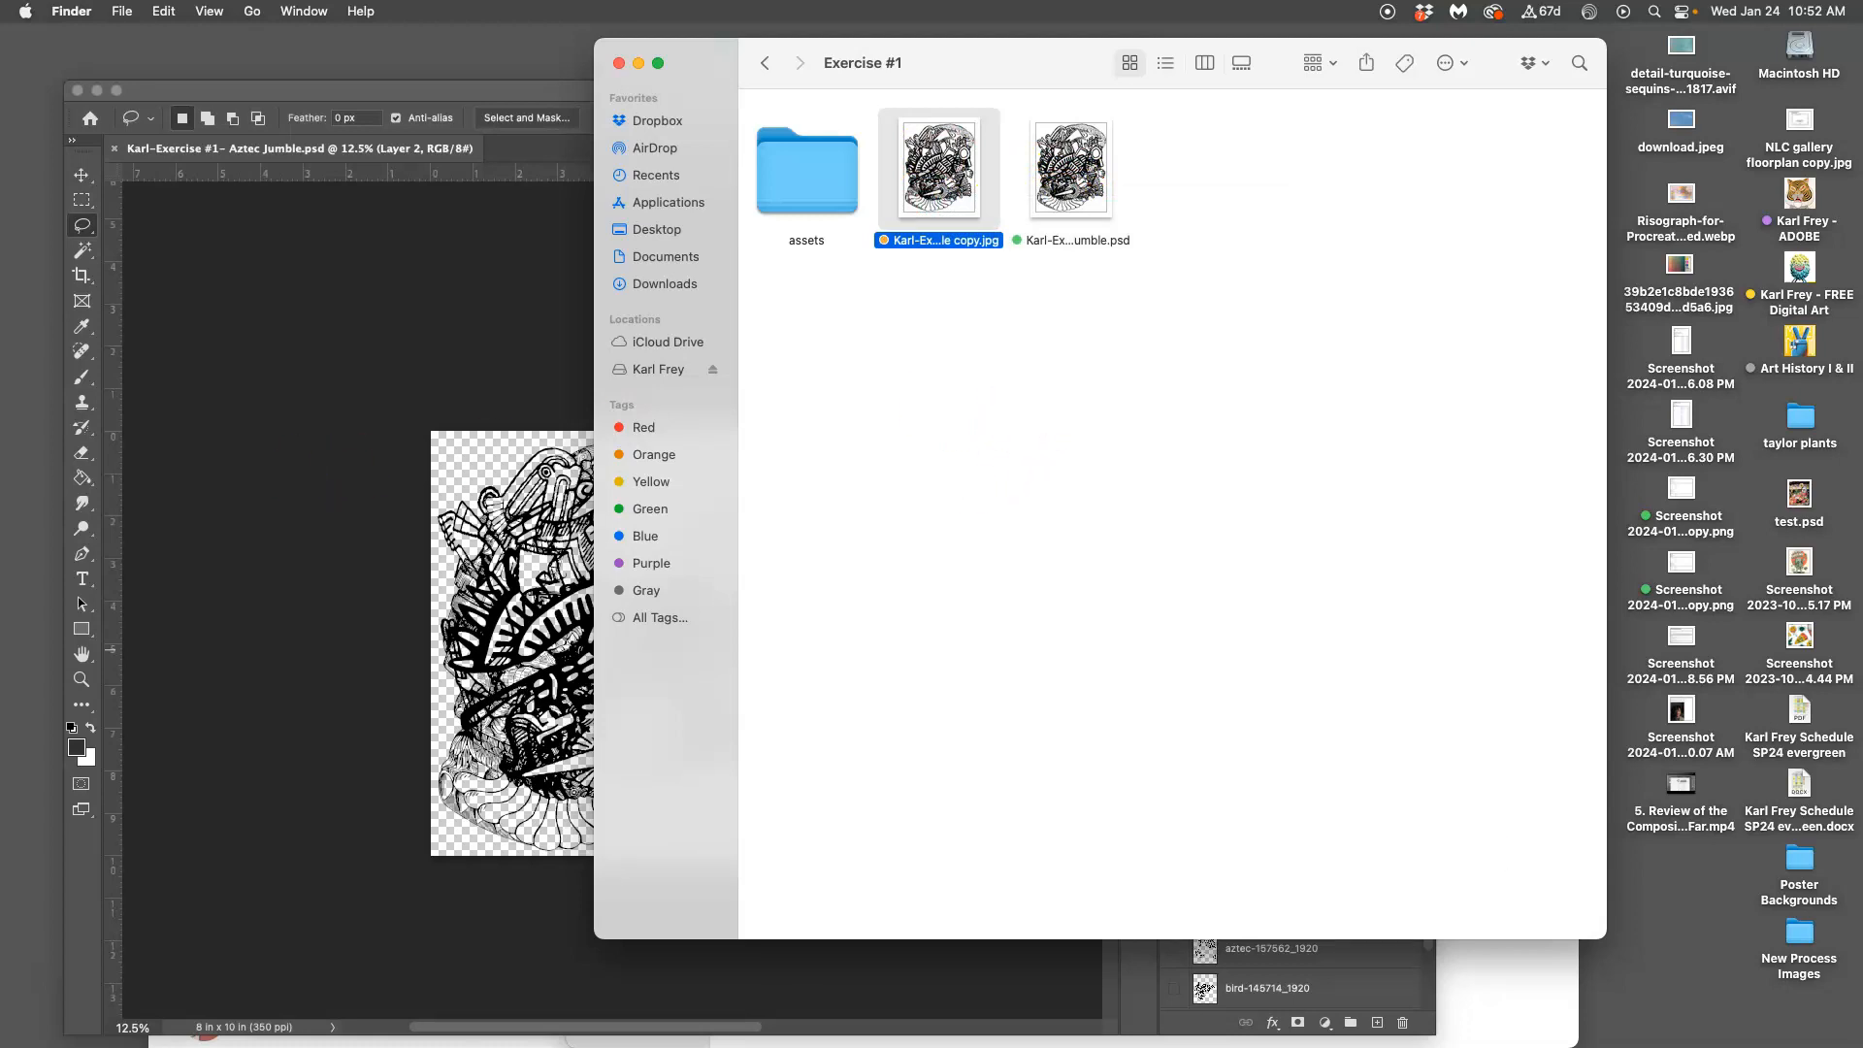
# Go to the Canvas discussion topic in the browser and start a reply
pyautogui.moveTo(6, 461)
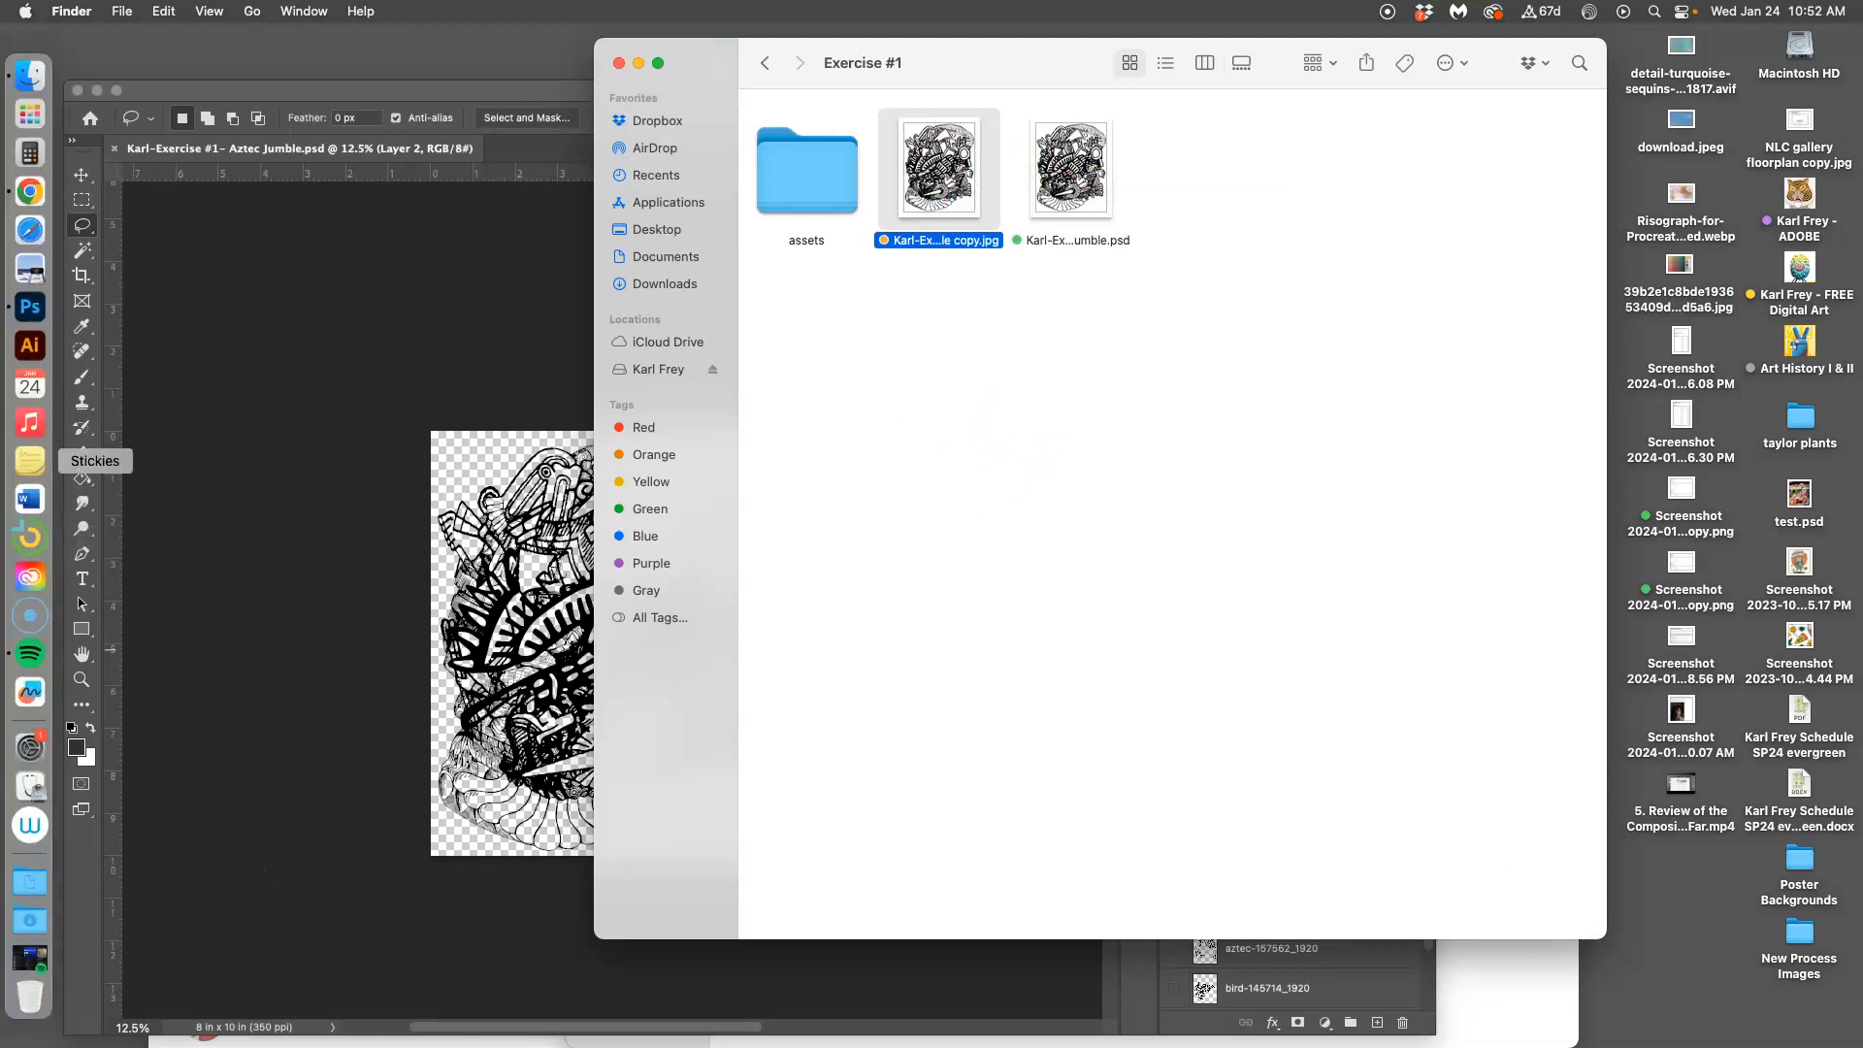
pyautogui.click(30, 192)
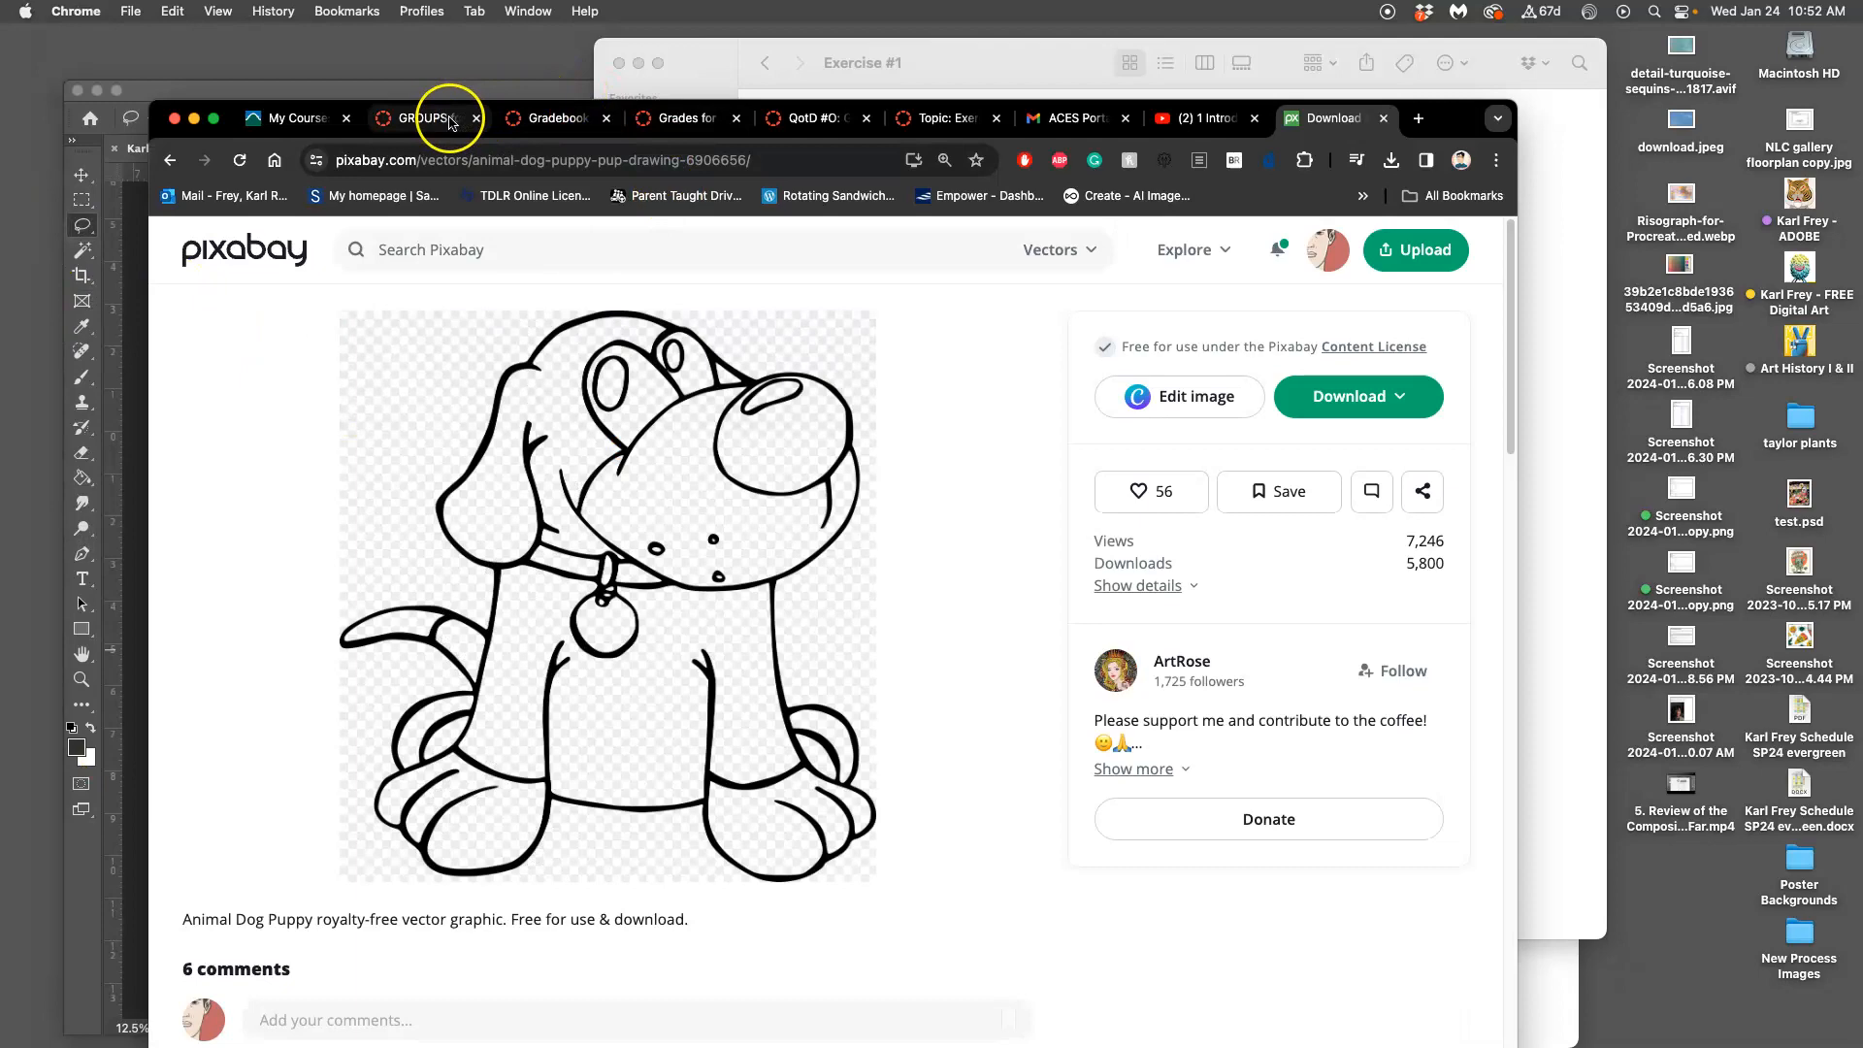
pyautogui.click(948, 118)
pyautogui.scroll(-20, 786, 553)
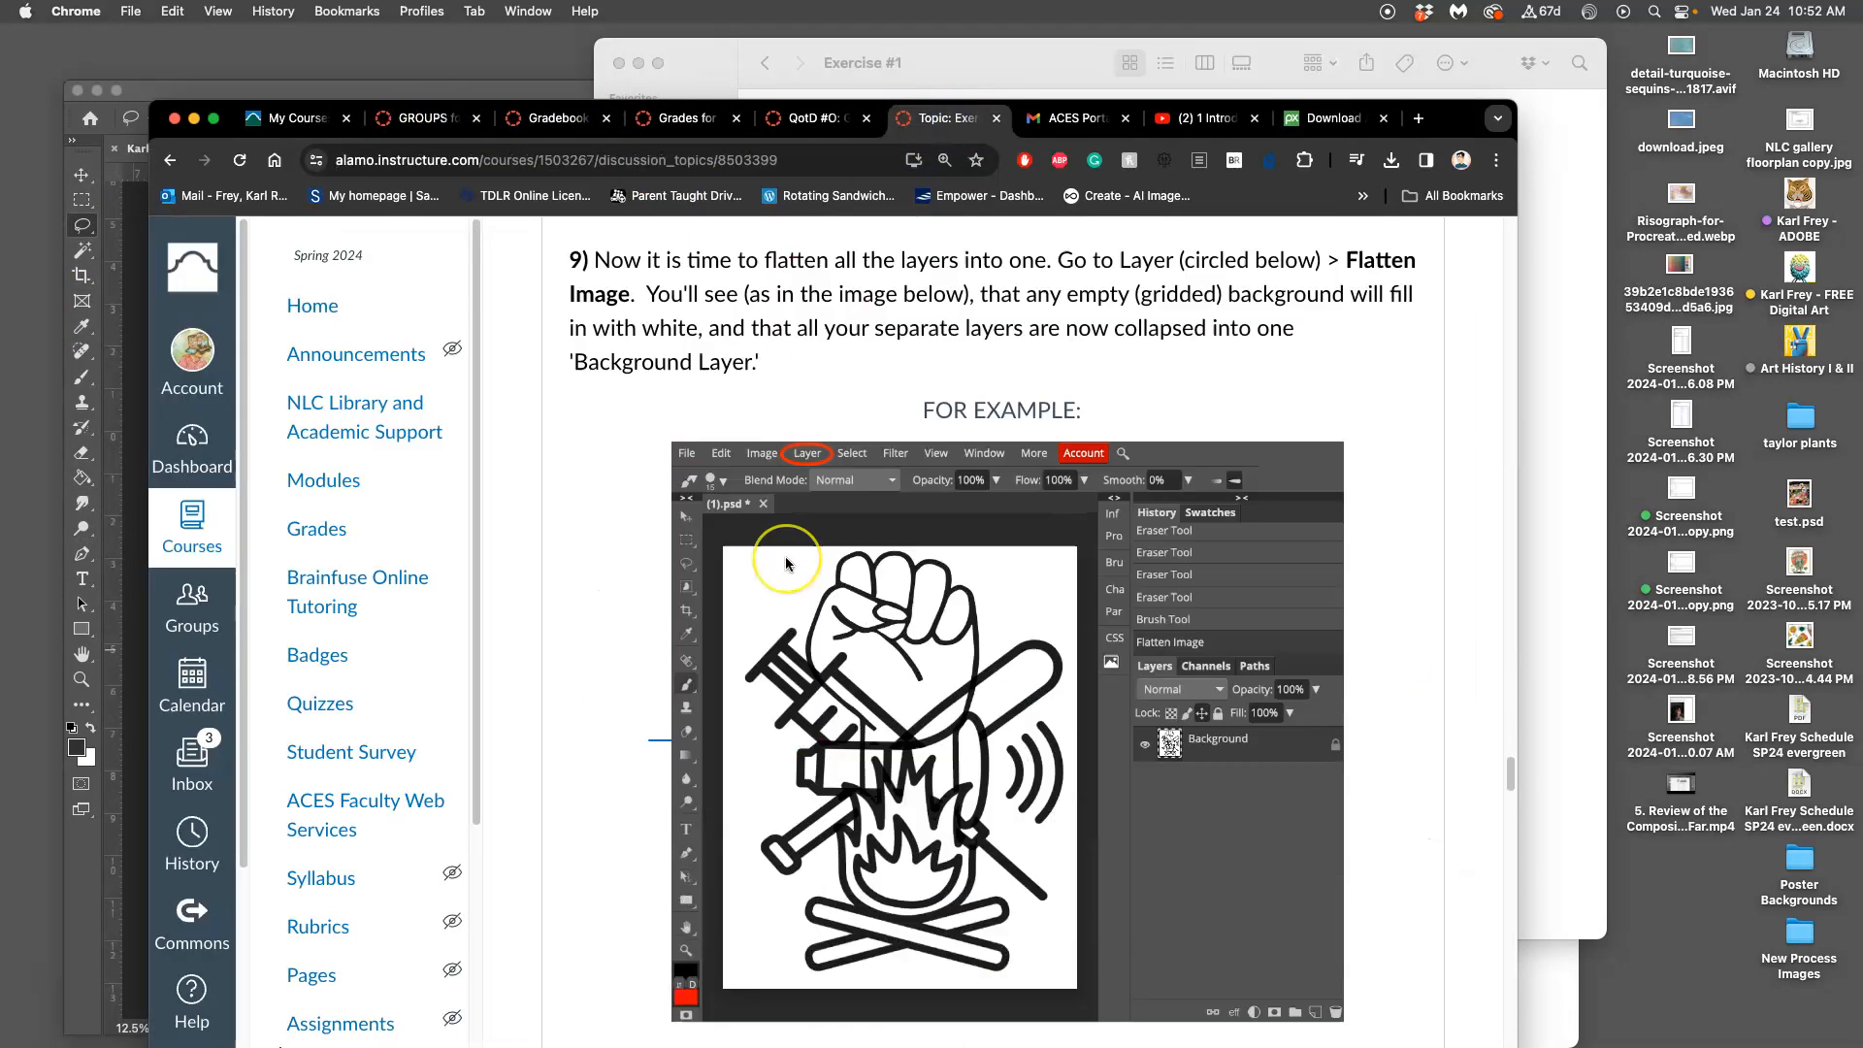
pyautogui.scroll(5, 786, 562)
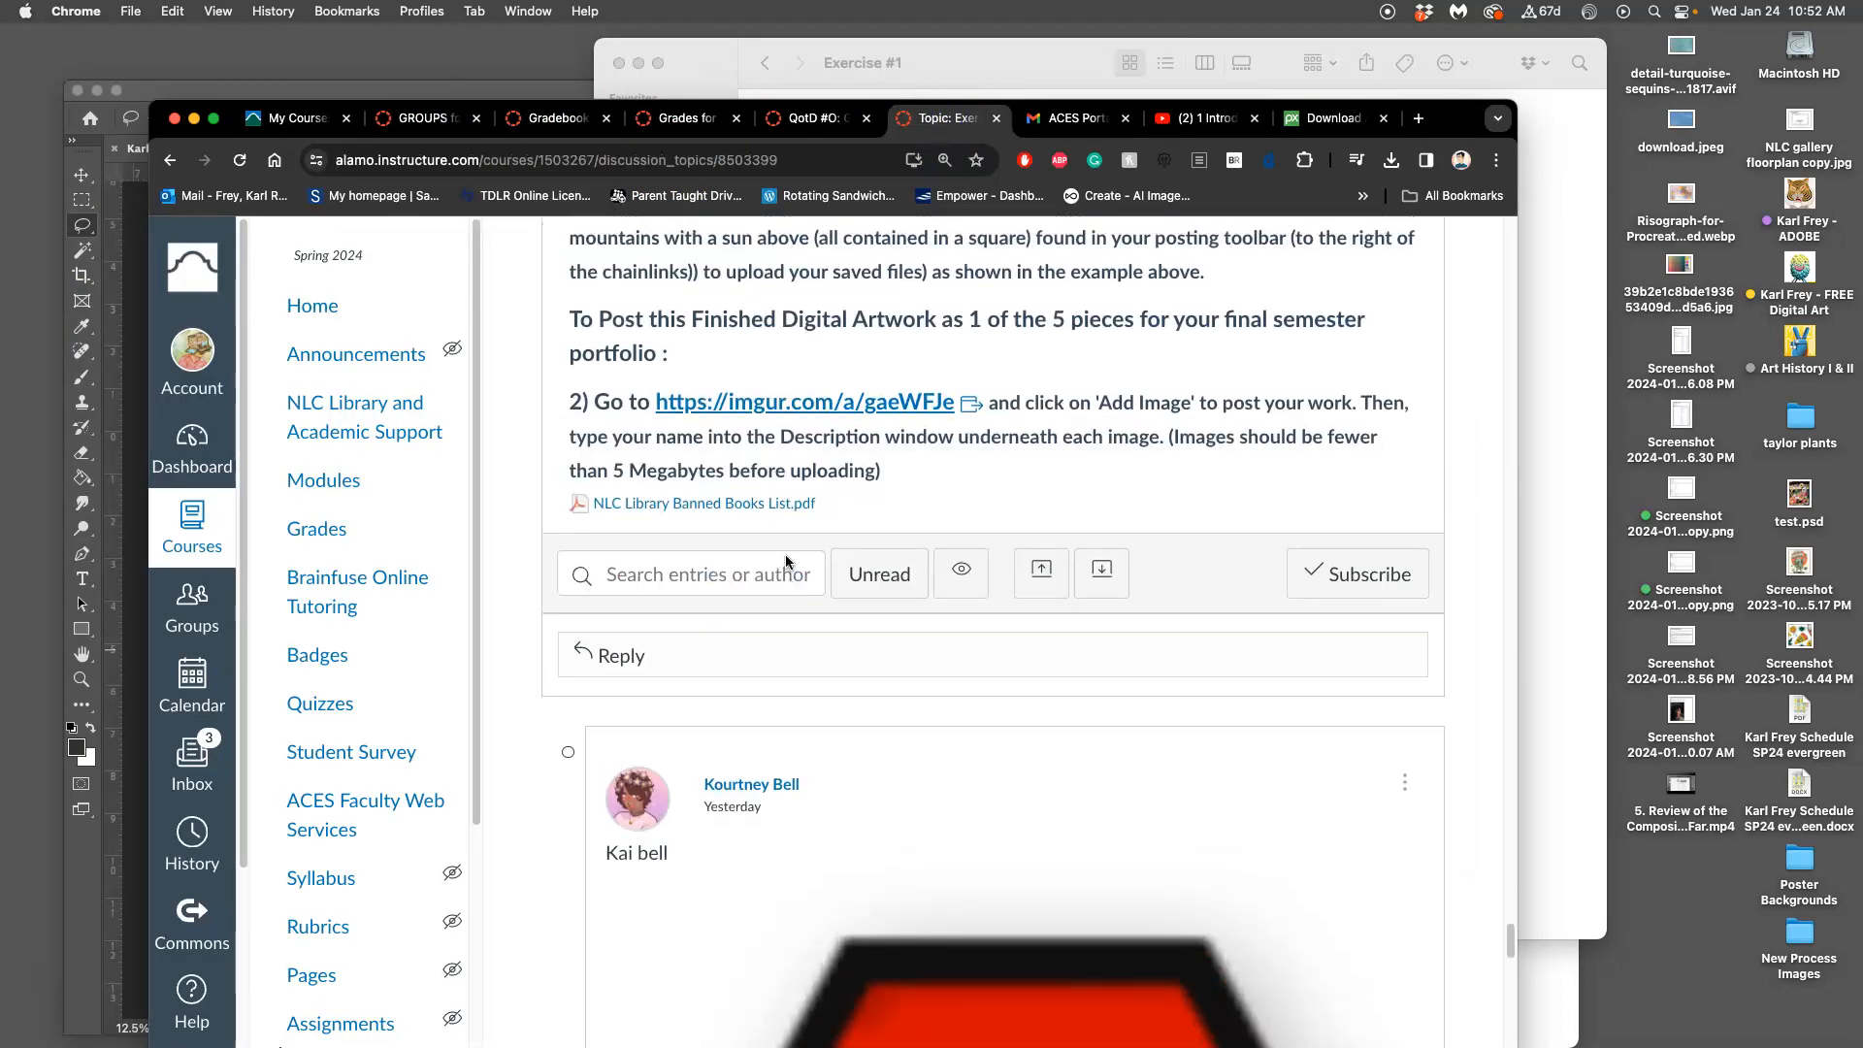
pyautogui.click(644, 777)
pyautogui.click(624, 892)
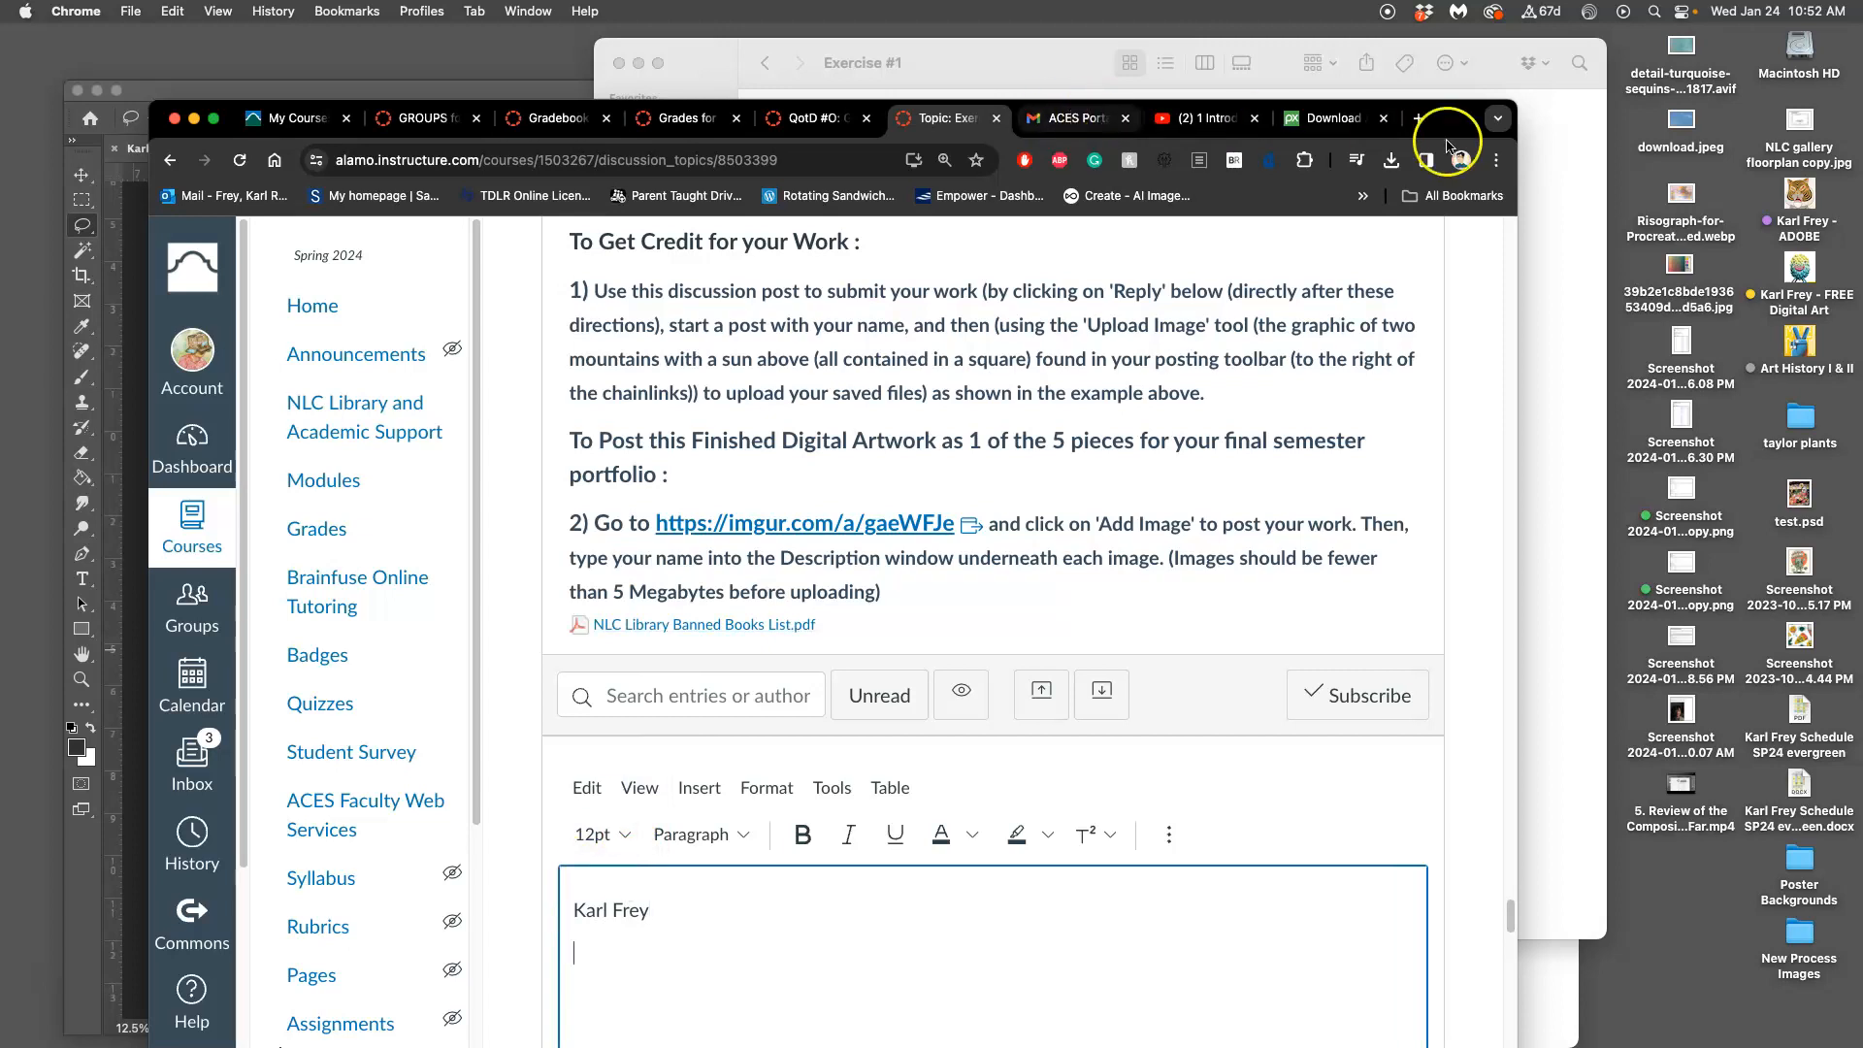
pyautogui.scroll(-3, 1071, 485)
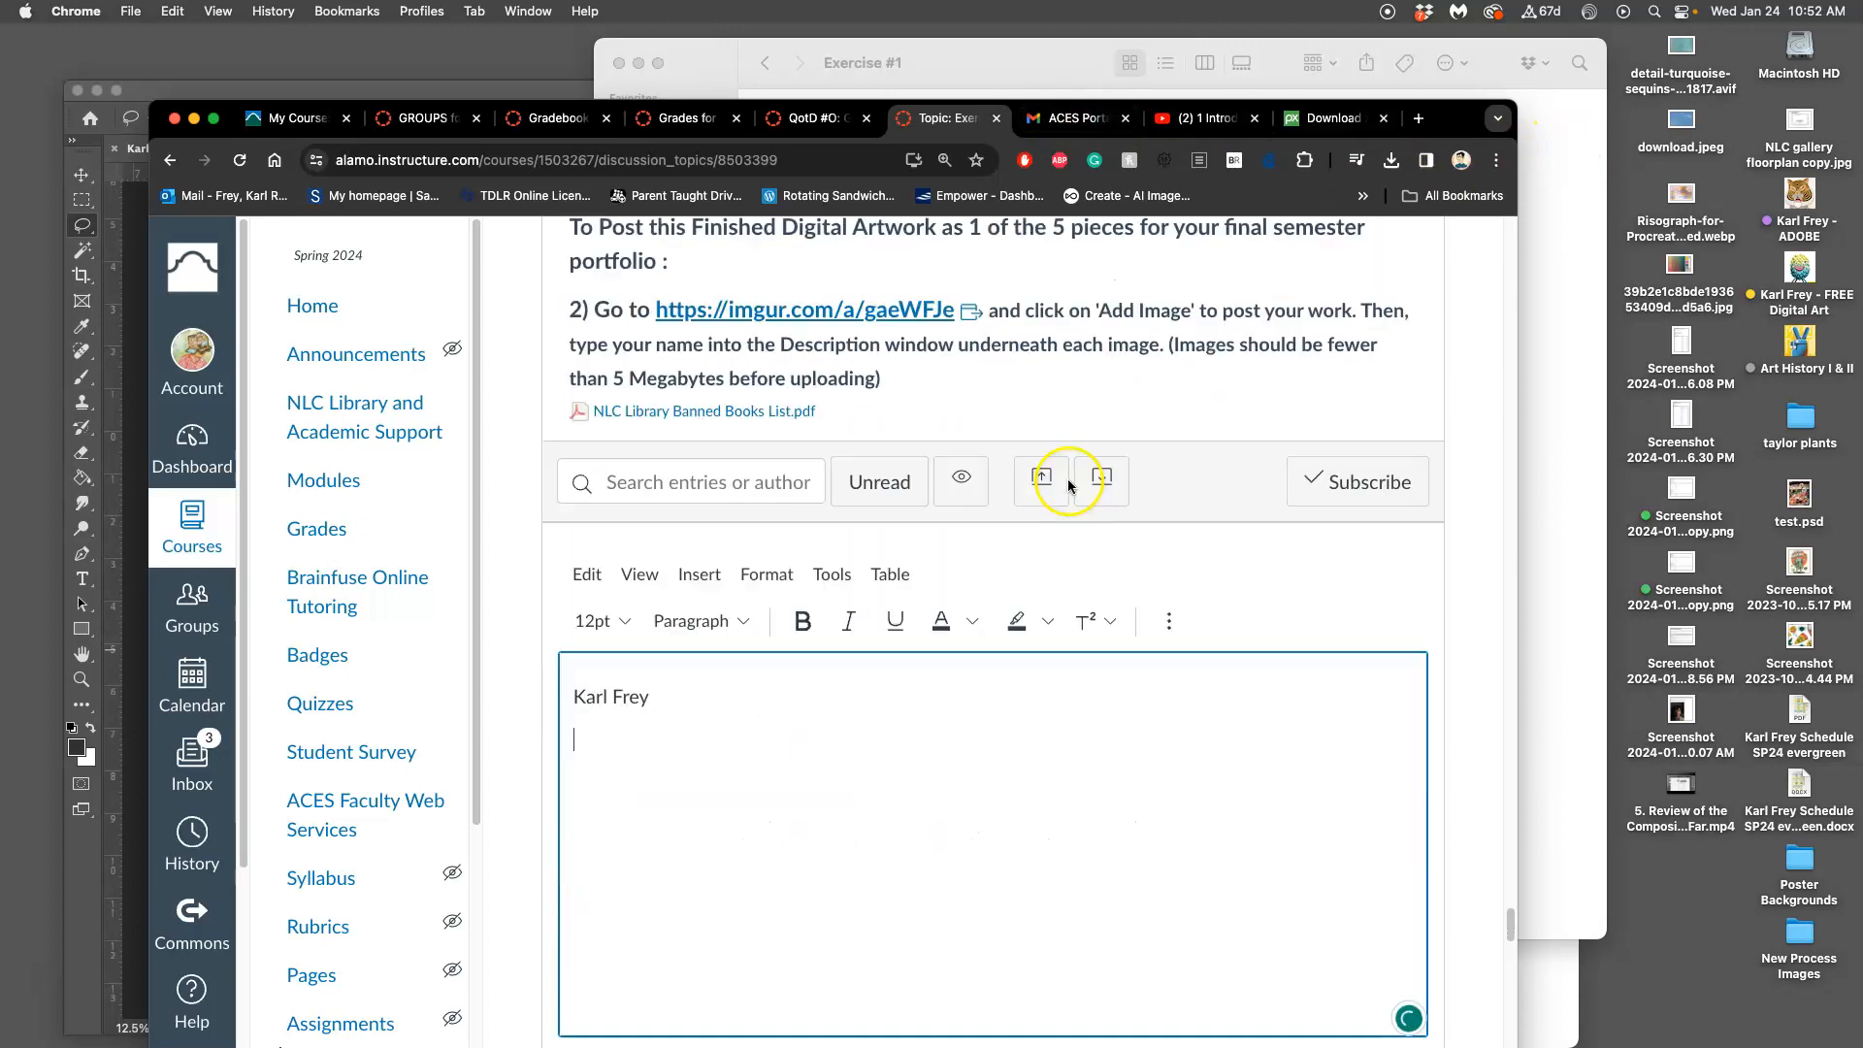
# Drag the Aztec Jumble JPEG into the reply, shrink the image, and post it
pyautogui.click(1550, 300)
pyautogui.moveTo(676, 61); pyautogui.dragTo(1295, 252)
pyautogui.moveTo(1555, 350); pyautogui.dragTo(662, 755)
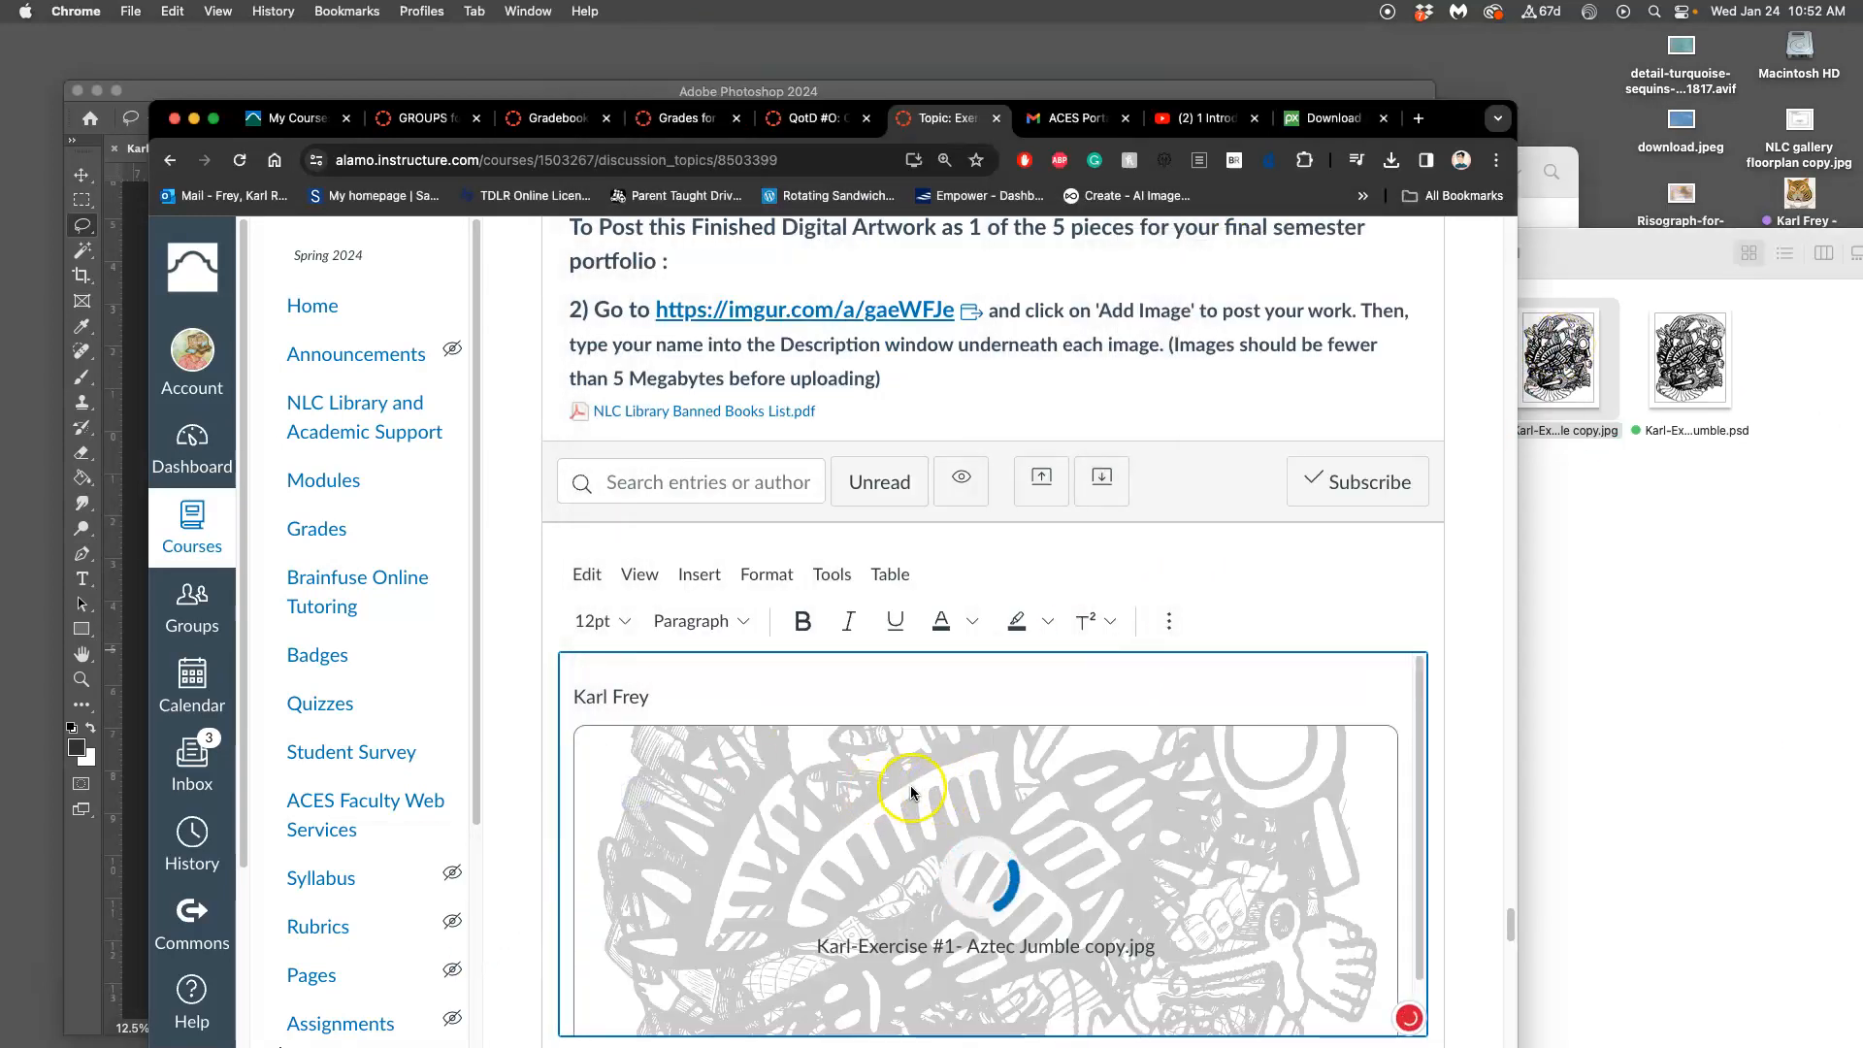
pyautogui.scroll(-5, 910, 777)
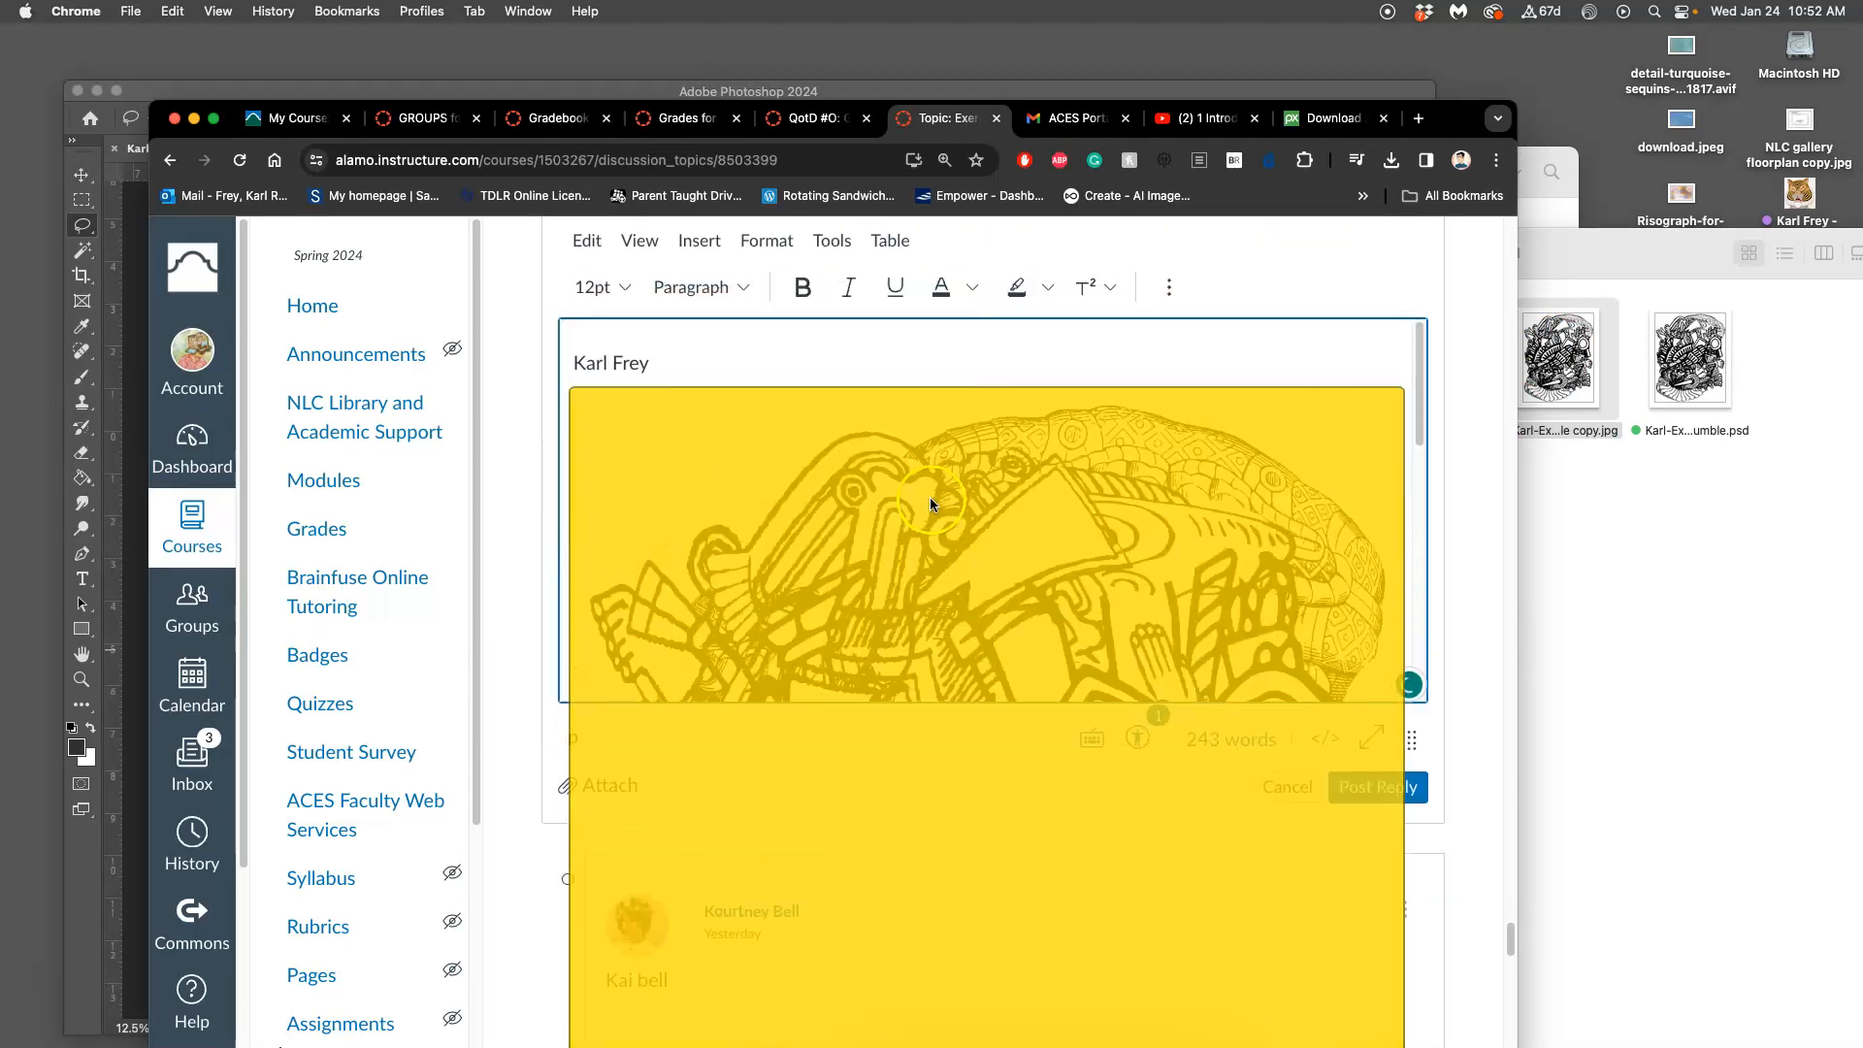
pyautogui.click(1134, 495)
pyautogui.moveTo(1398, 421); pyautogui.dragTo(1010, 436)
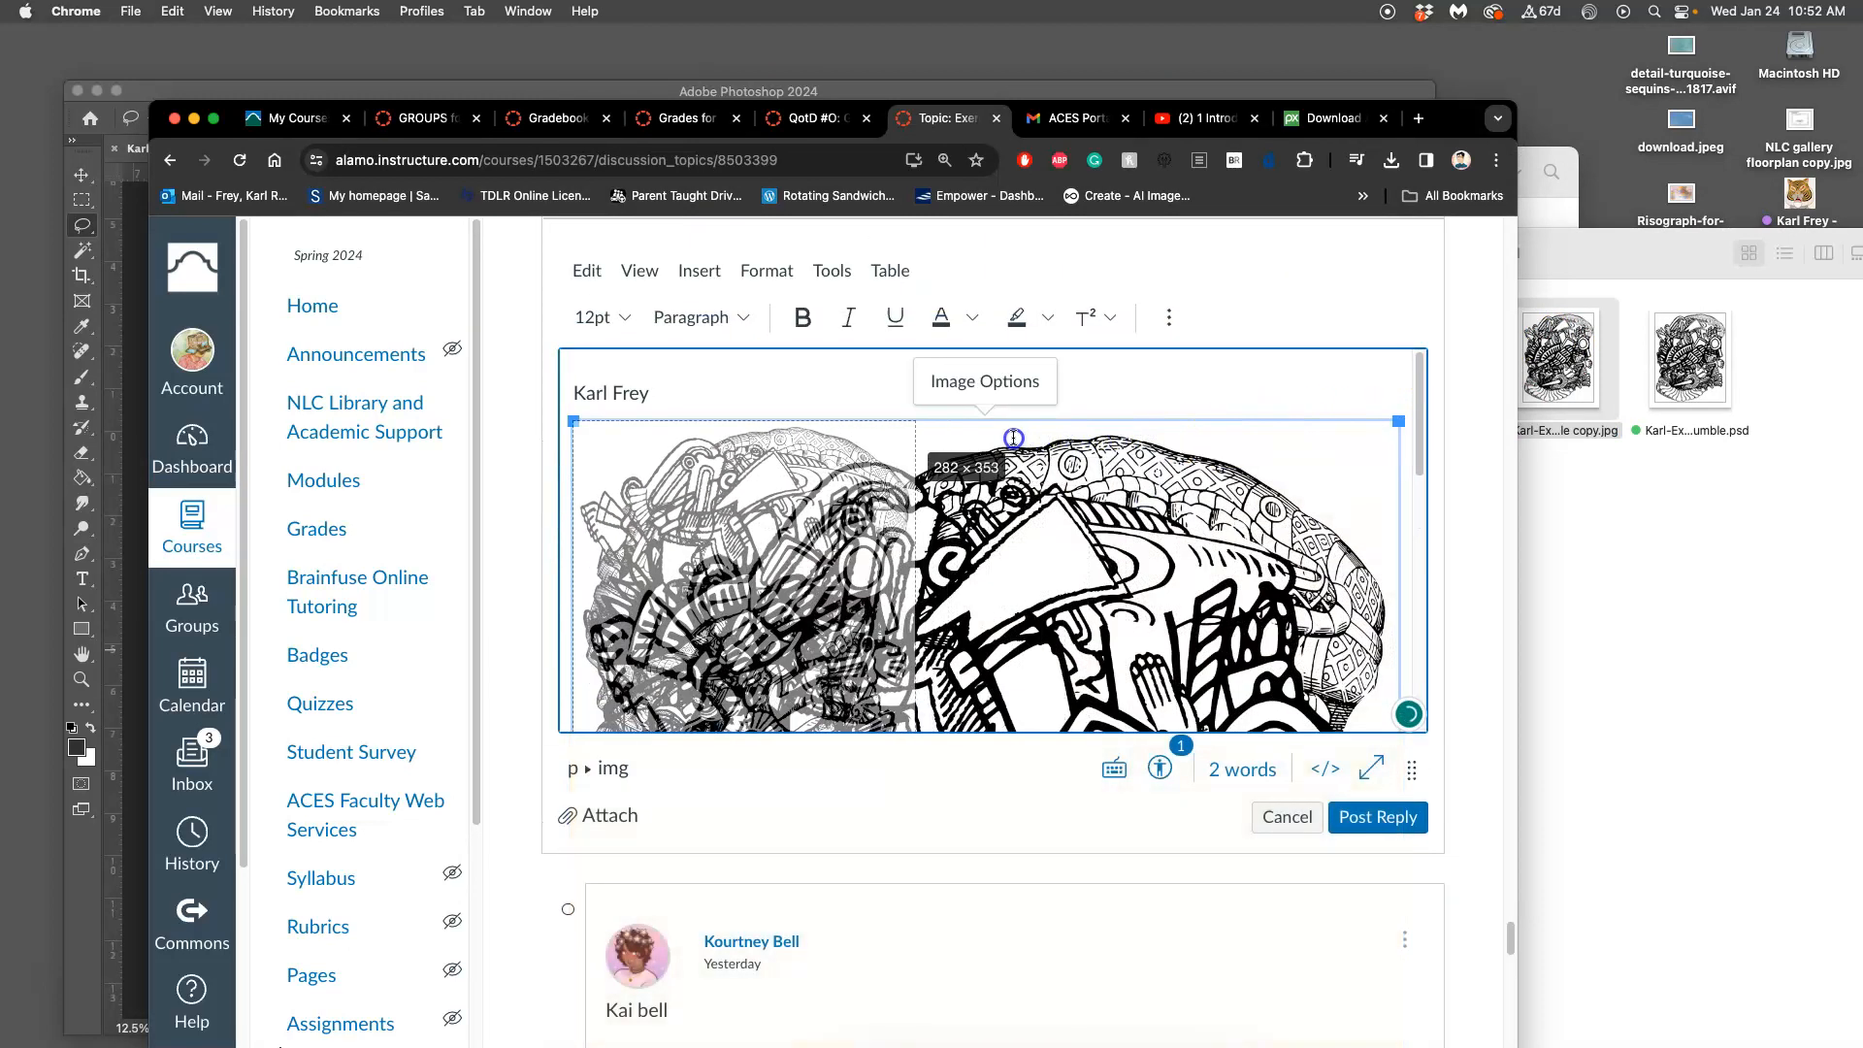
pyautogui.click(1389, 825)
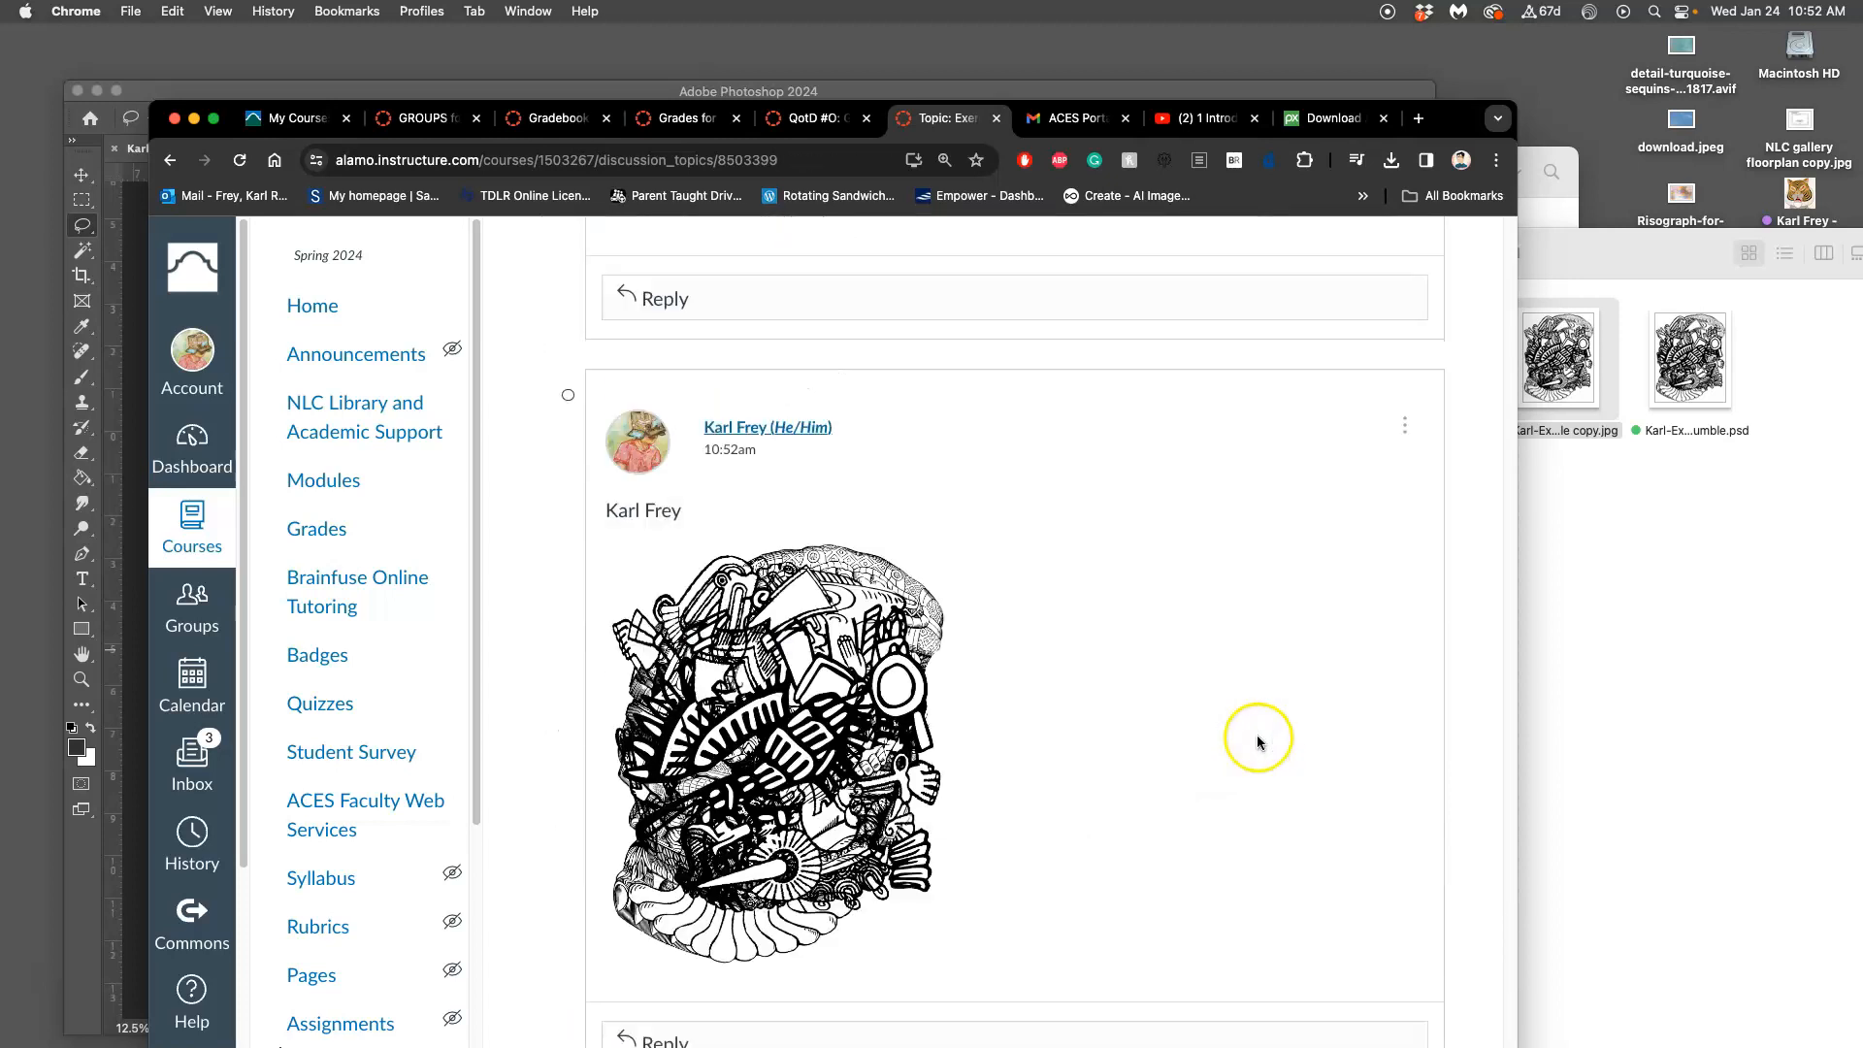